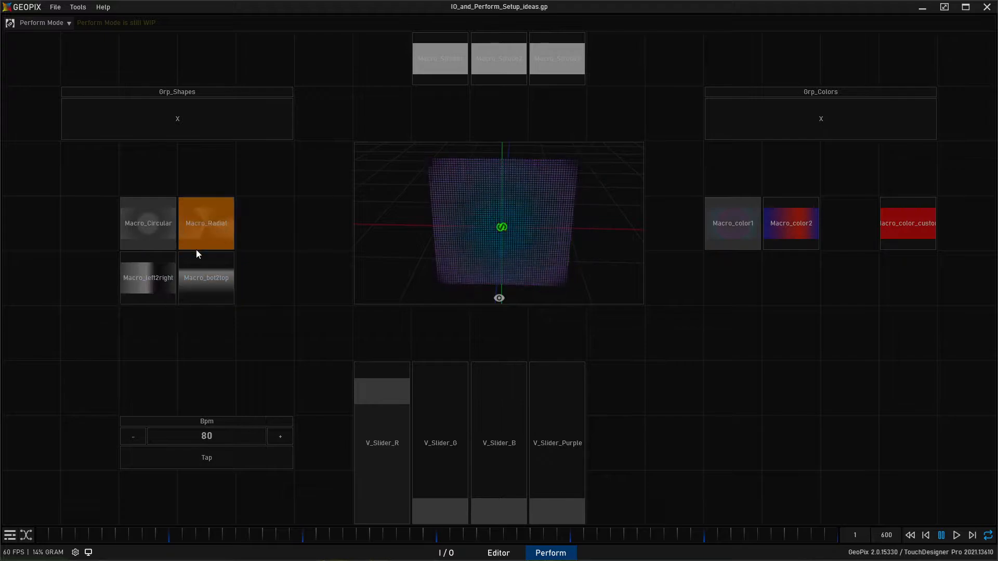
# - Review the example project's I/O macro nodes, its editor scene and its Perform layout
pyautogui.click(461, 557)
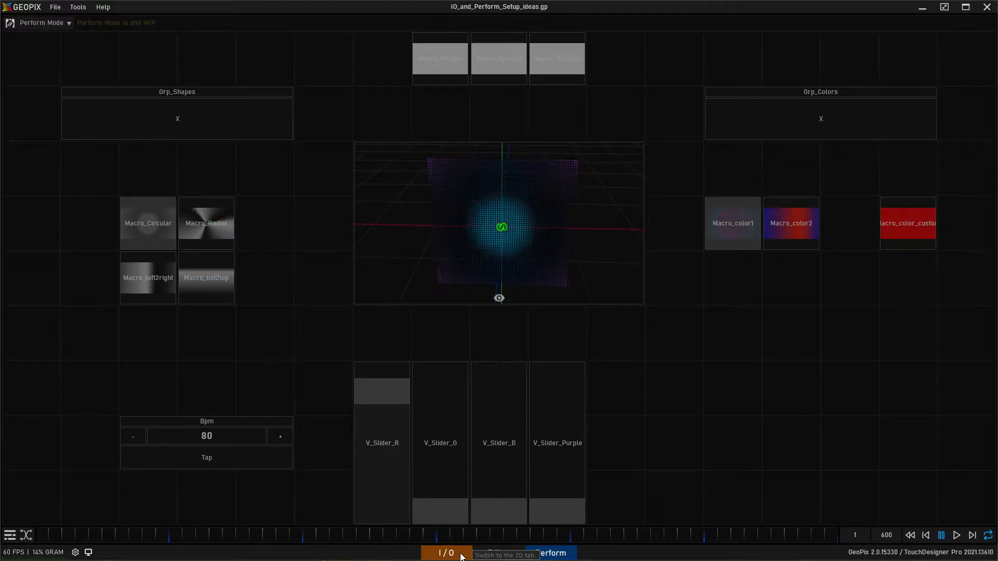
pyautogui.moveTo(201, 178); pyautogui.dragTo(655, 486)
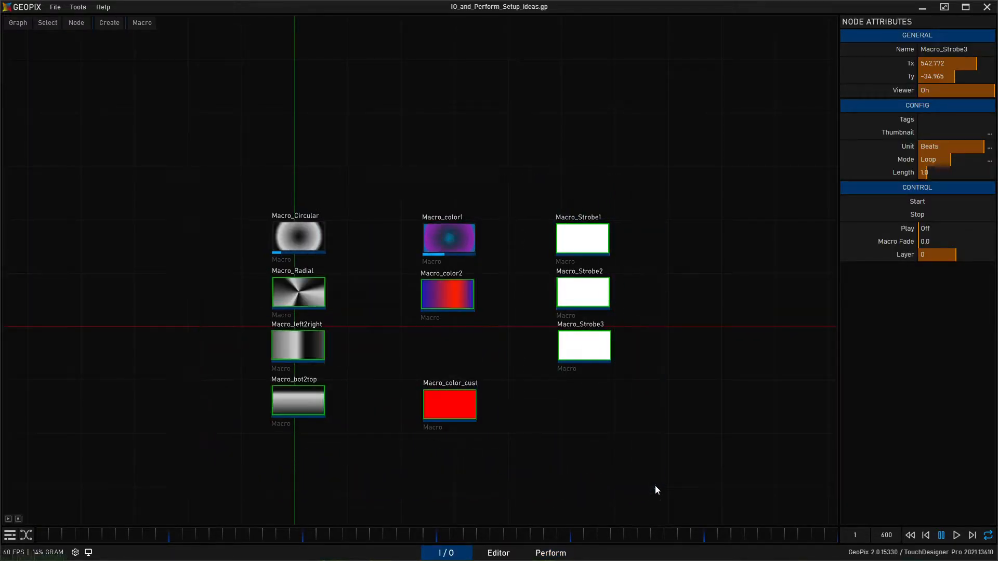
pyautogui.click(504, 554)
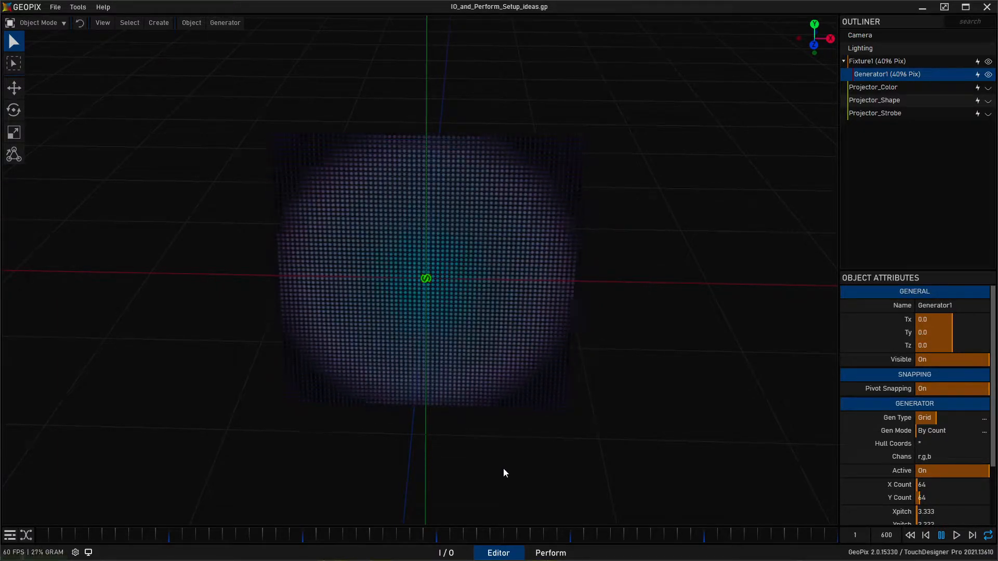
pyautogui.click(551, 553)
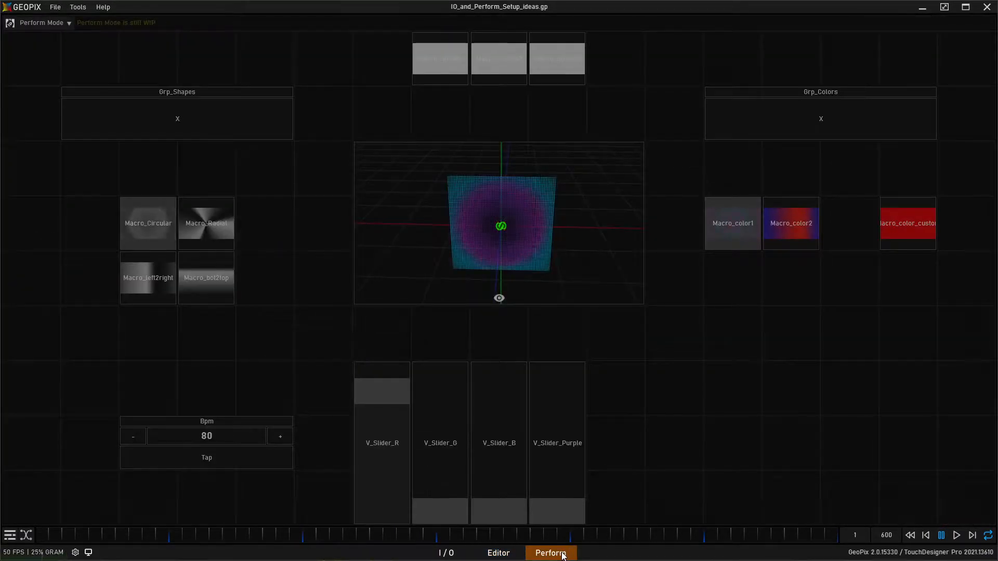
pyautogui.click(446, 553)
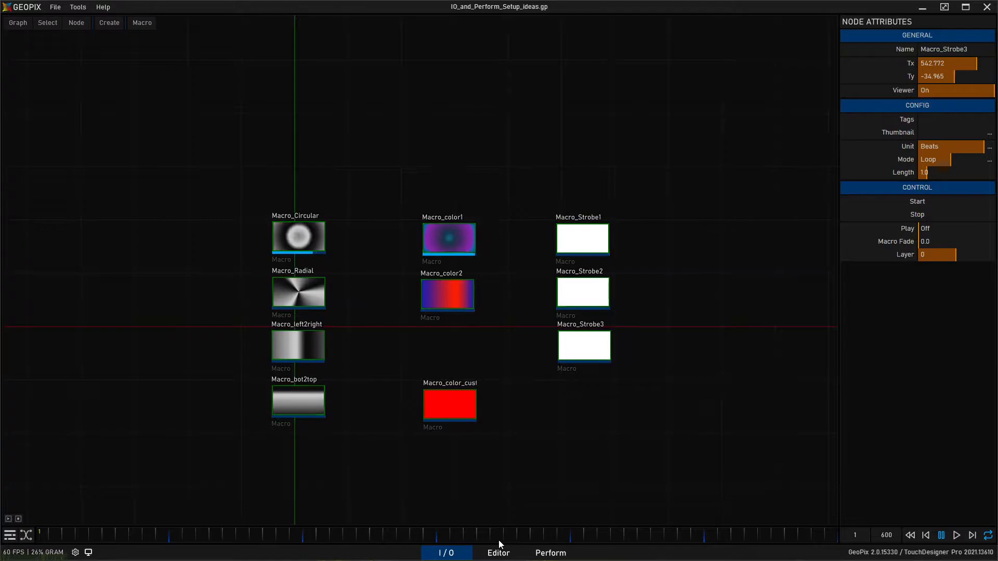
pyautogui.moveTo(537, 417); pyautogui.dragTo(585, 391)
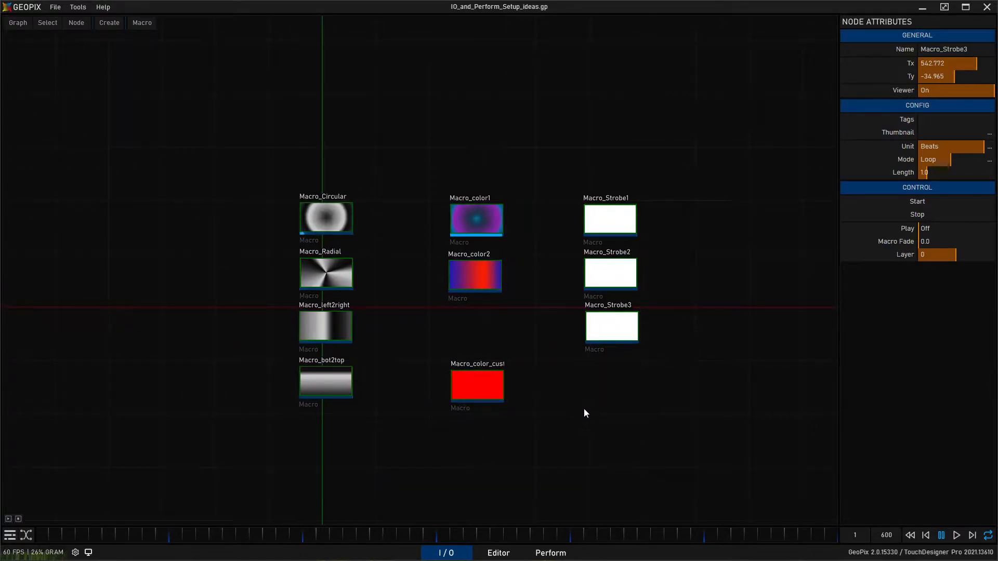
pyautogui.click(552, 552)
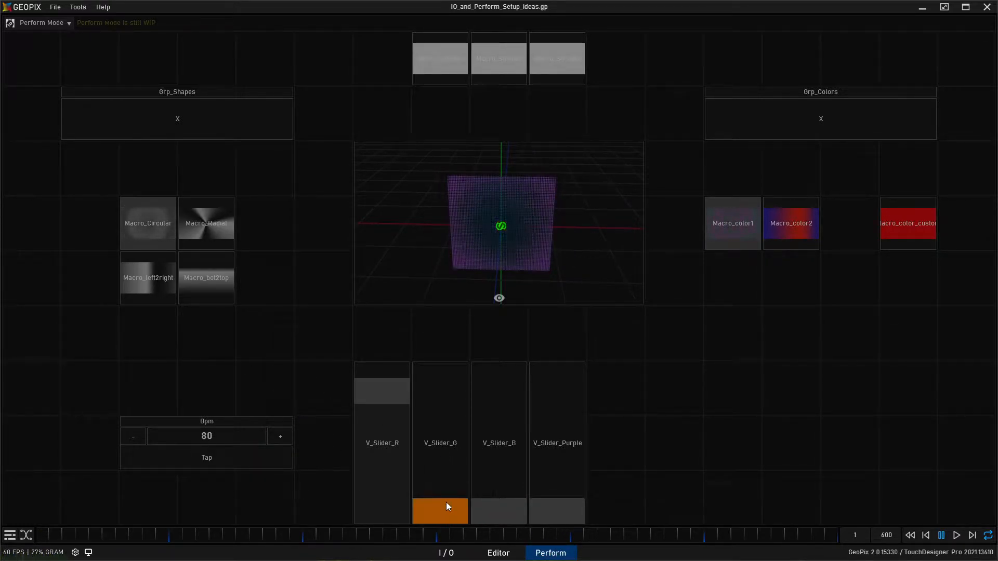
# - Create a new empty file and give the object attributes more room beneath the outliner
pyautogui.click(56, 7)
pyautogui.click(56, 18)
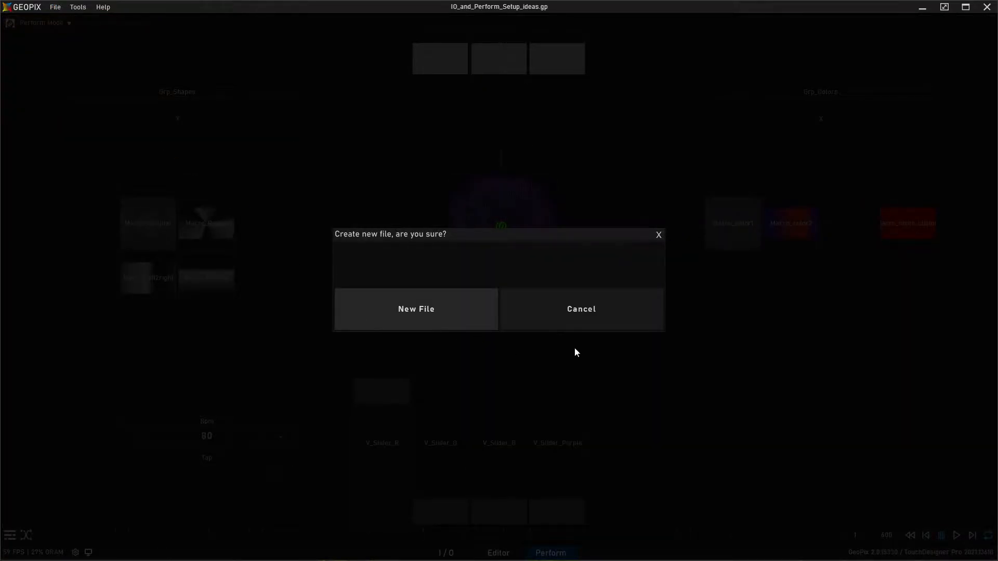
pyautogui.press('Return')
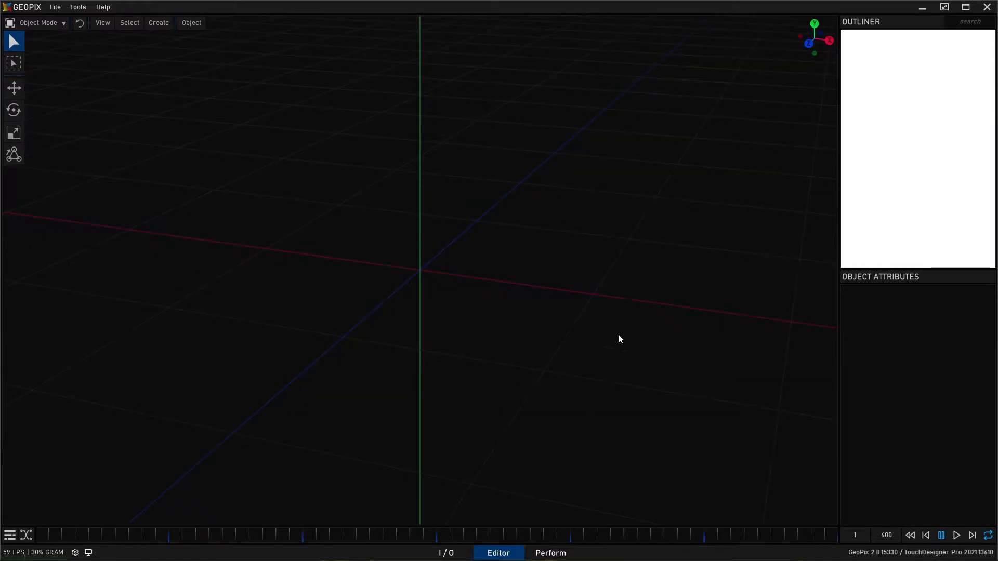
pyautogui.moveTo(930, 270); pyautogui.dragTo(936, 163)
pyautogui.keyDown('alt'); pyautogui.moveTo(465, 236); pyautogui.dragTo(505, 256); pyautogui.keyUp('alt')
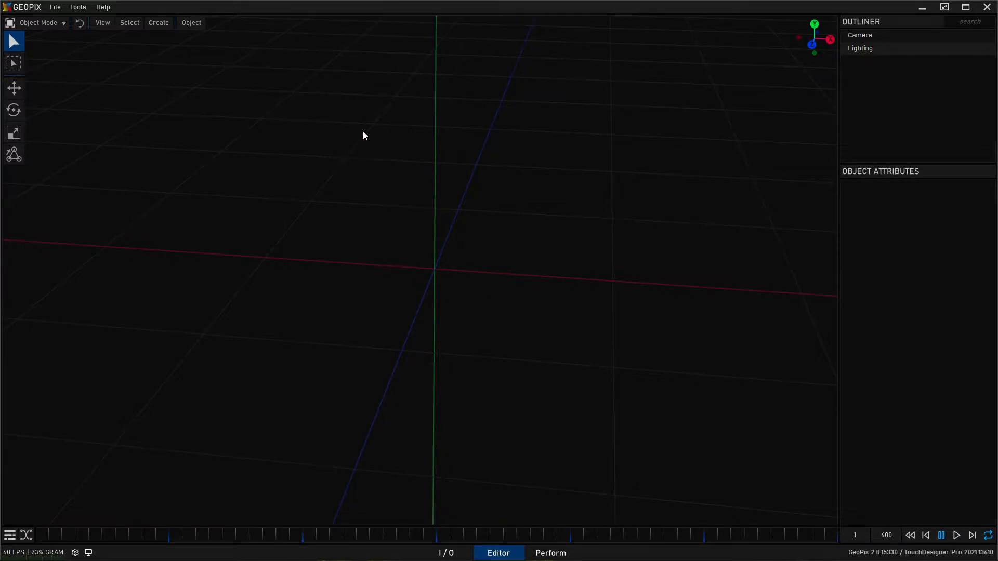
# - Create a Fixture object in the empty scene
pyautogui.click(159, 22)
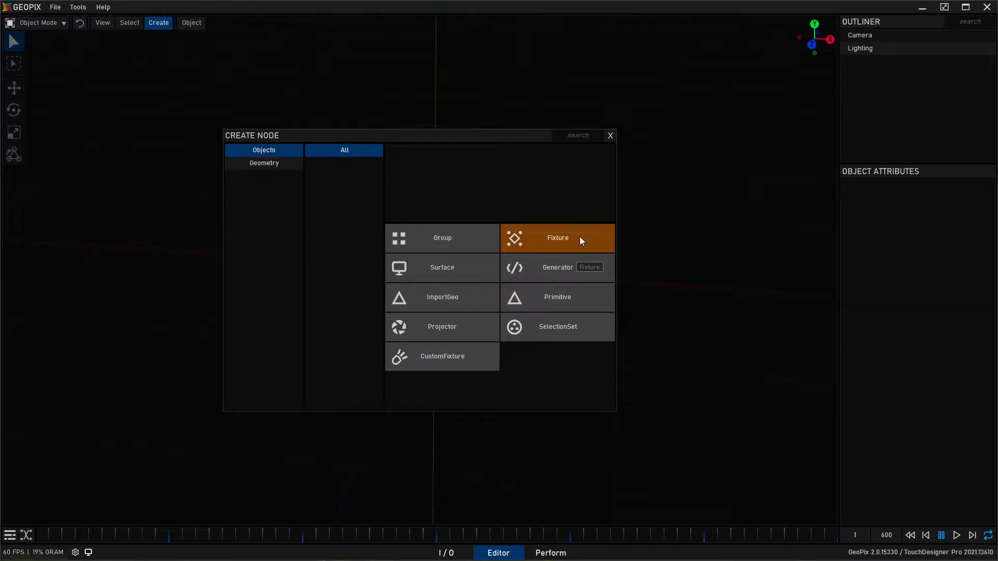
pyautogui.click(558, 241)
pyautogui.keyDown('alt'); pyautogui.moveTo(441, 292); pyautogui.dragTo(457, 284); pyautogui.keyUp('alt')
# - Switch the fixture to Hull Mode and add one hull point at the origin
pyautogui.click(39, 24)
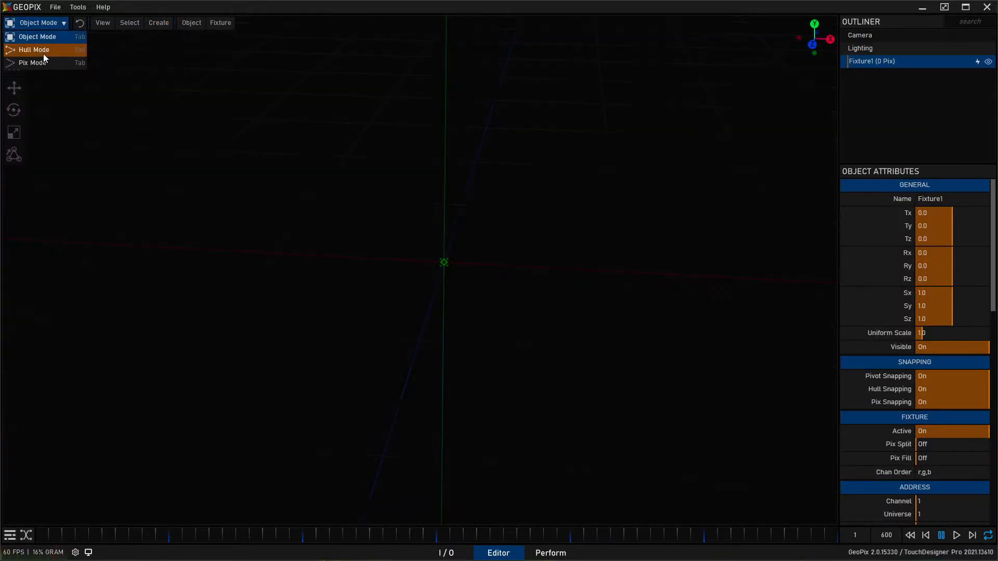
pyautogui.click(42, 55)
pyautogui.click(14, 176)
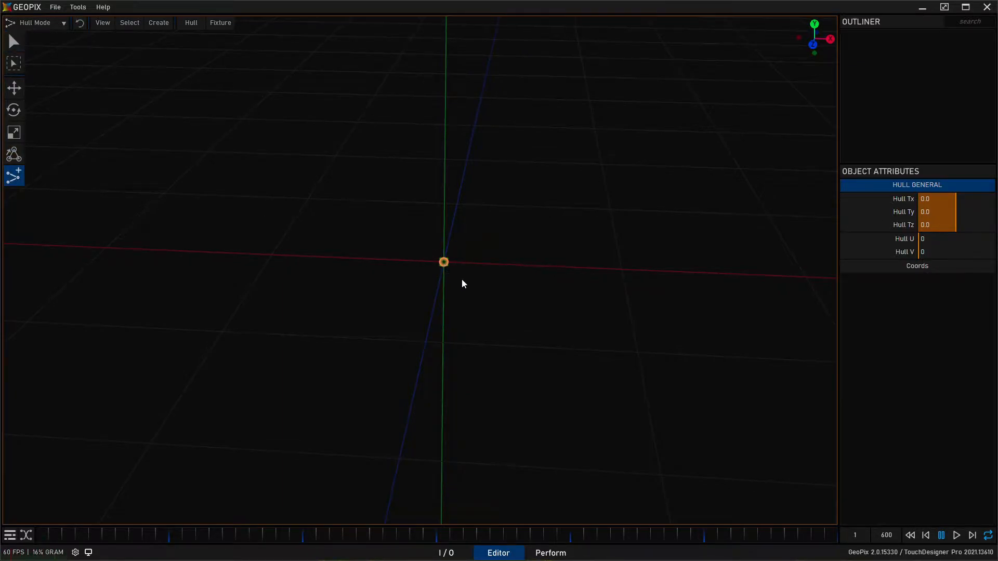
pyautogui.keyDown('alt'); pyautogui.moveTo(459, 280); pyautogui.dragTo(458, 292); pyautogui.keyUp('alt')
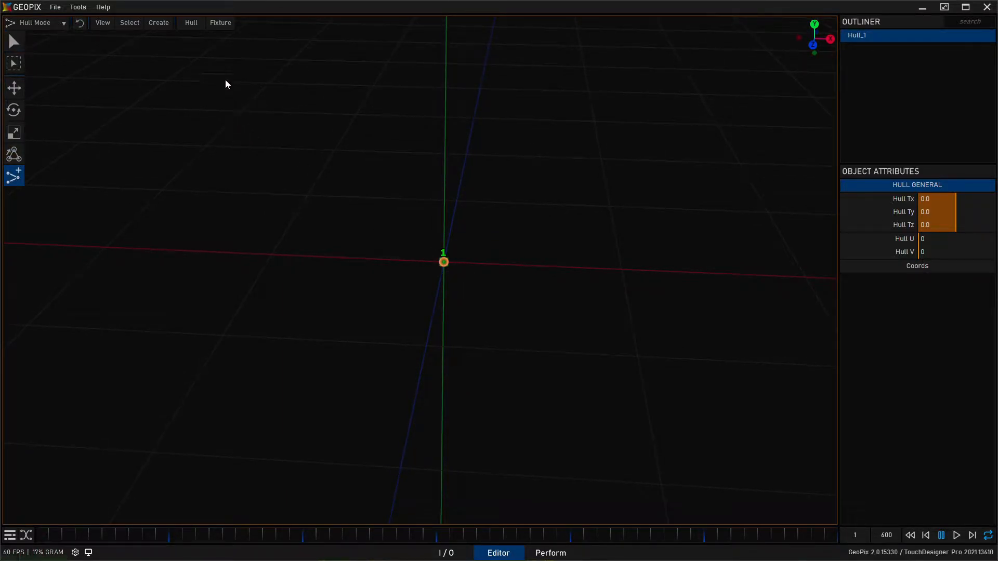
# - Create a Generator from the selected hull point
pyautogui.click(191, 25)
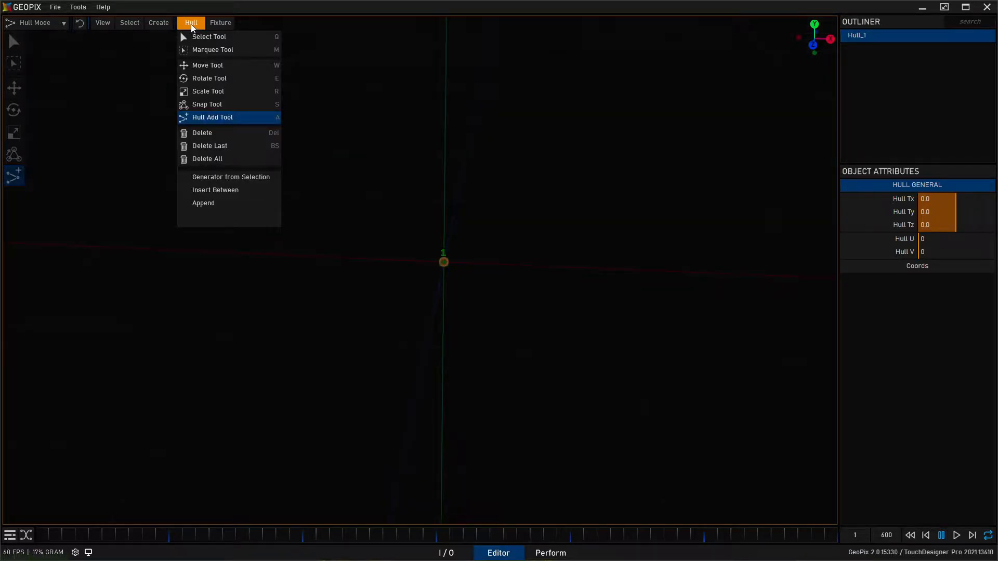
pyautogui.click(229, 181)
pyautogui.keyDown('alt'); pyautogui.moveTo(416, 244); pyautogui.dragTo(375, 234); pyautogui.keyUp('alt')
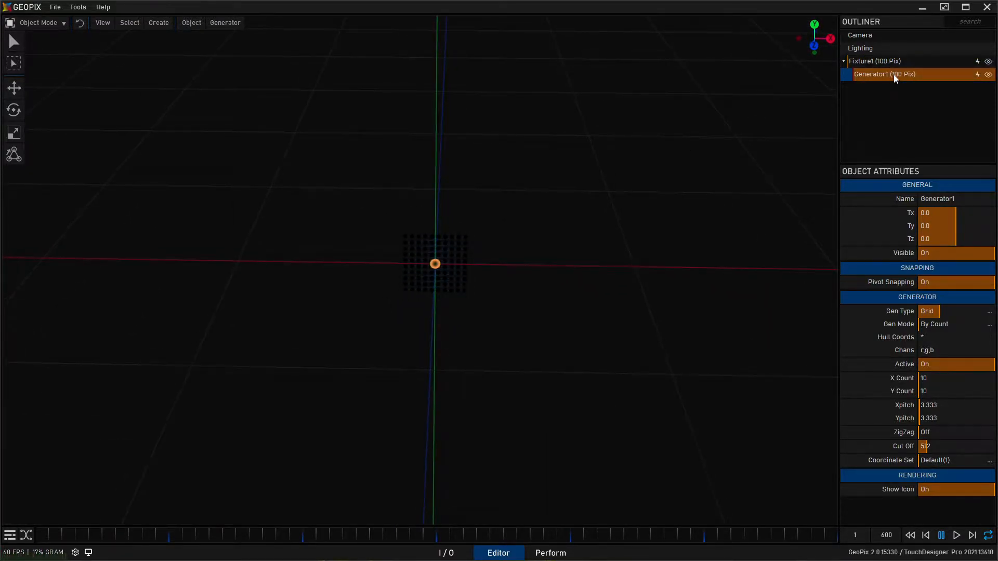
# - Examine the fixture's attributes, including its addressing, rendering, lighting and instancing settings
pyautogui.click(894, 61)
pyautogui.scroll(-4, 899, 325)
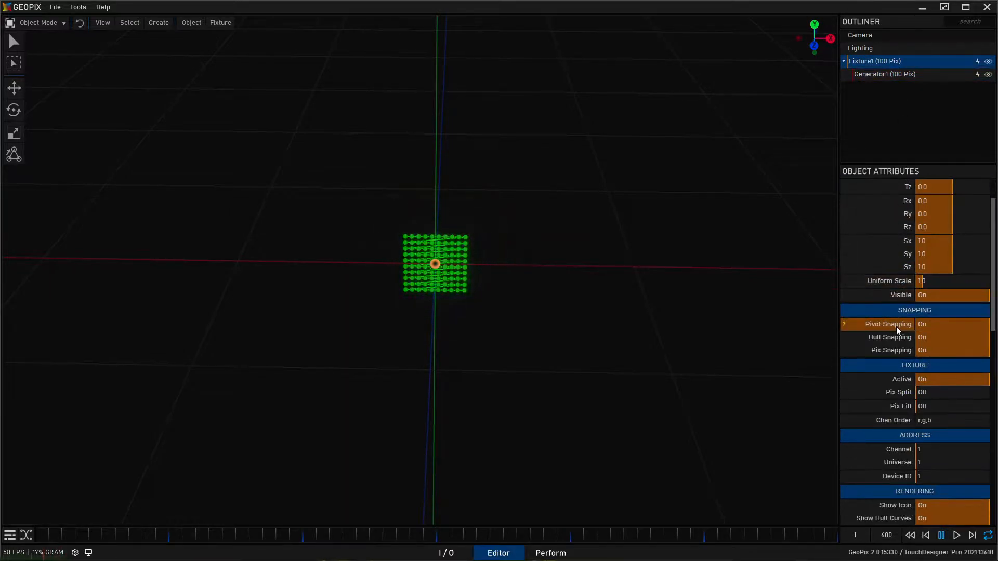
pyautogui.scroll(-3, 899, 325)
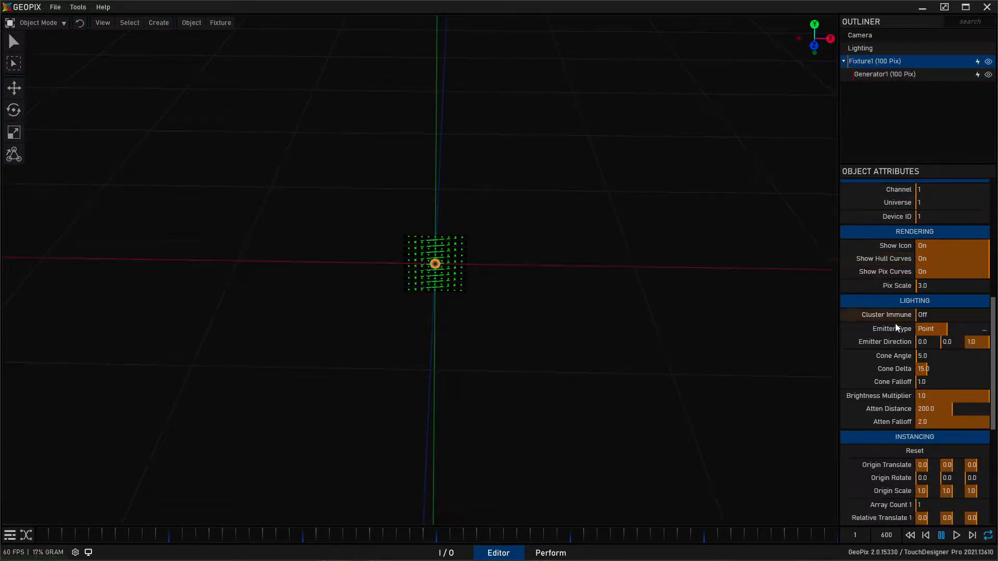
pyautogui.scroll(5, 885, 317)
pyautogui.scroll(-3, 884, 319)
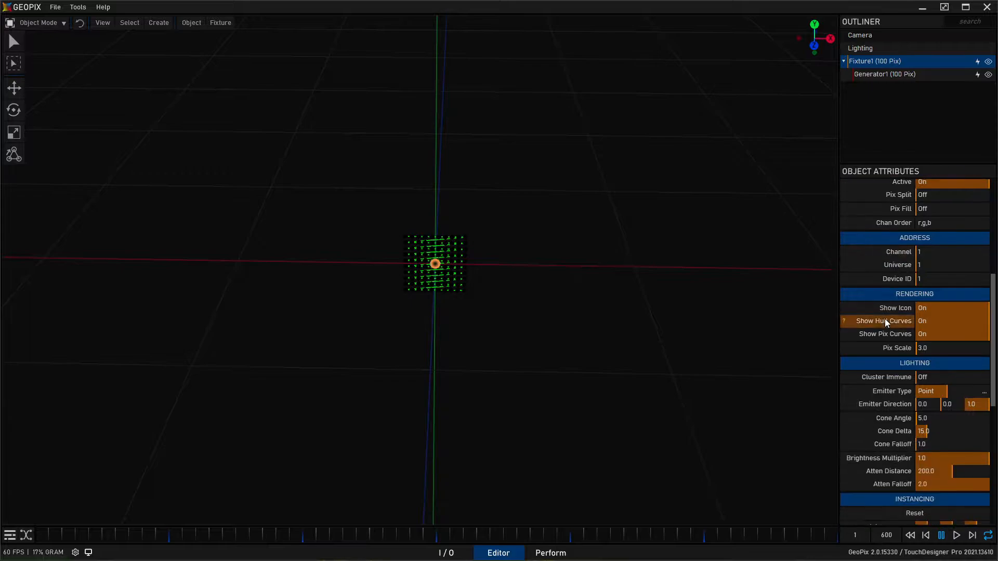
pyautogui.scroll(-3, 884, 320)
pyautogui.scroll(-7, 881, 387)
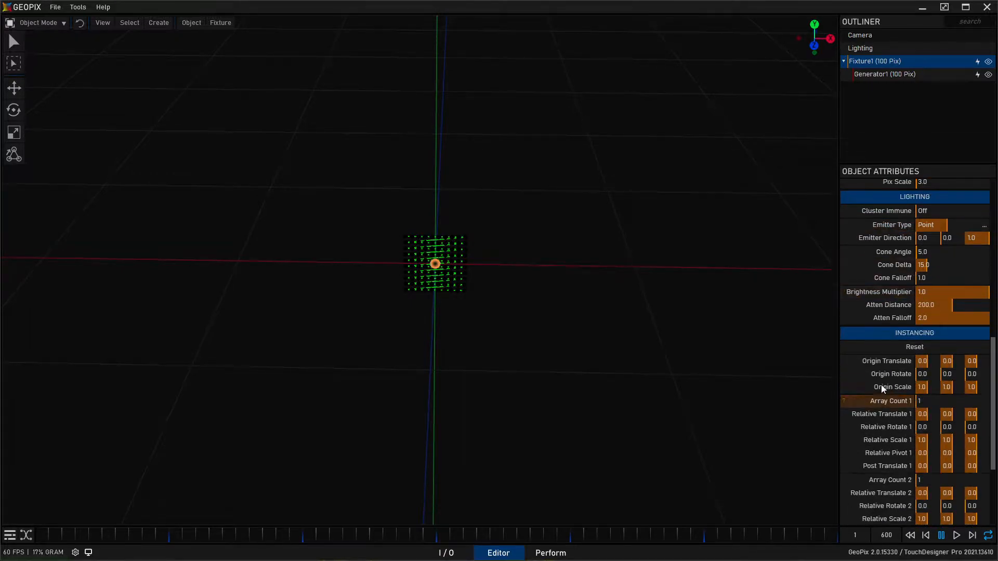
pyautogui.scroll(3, 880, 385)
# - Set the generator's Cut Off to 4096
pyautogui.click(904, 78)
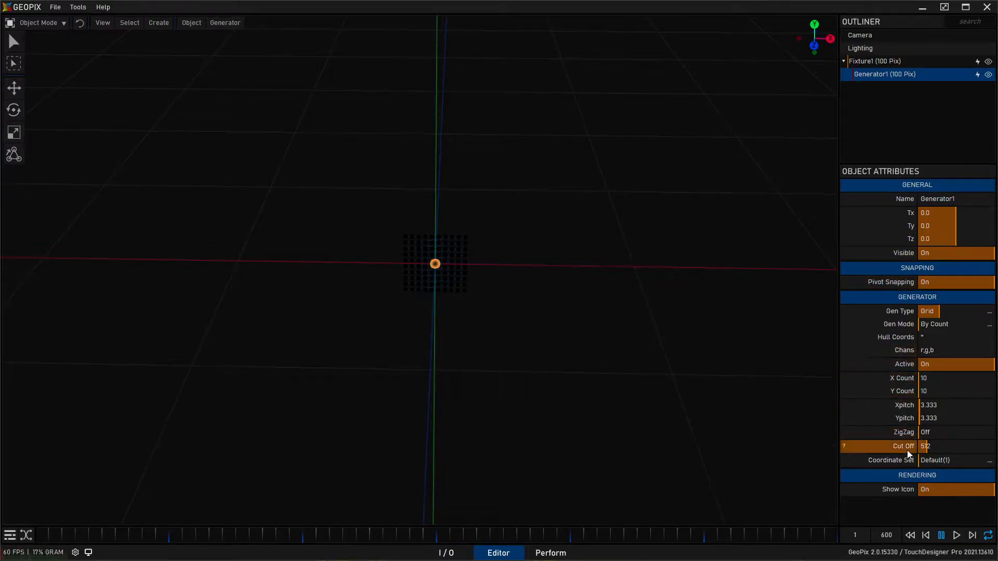
pyautogui.click(941, 446)
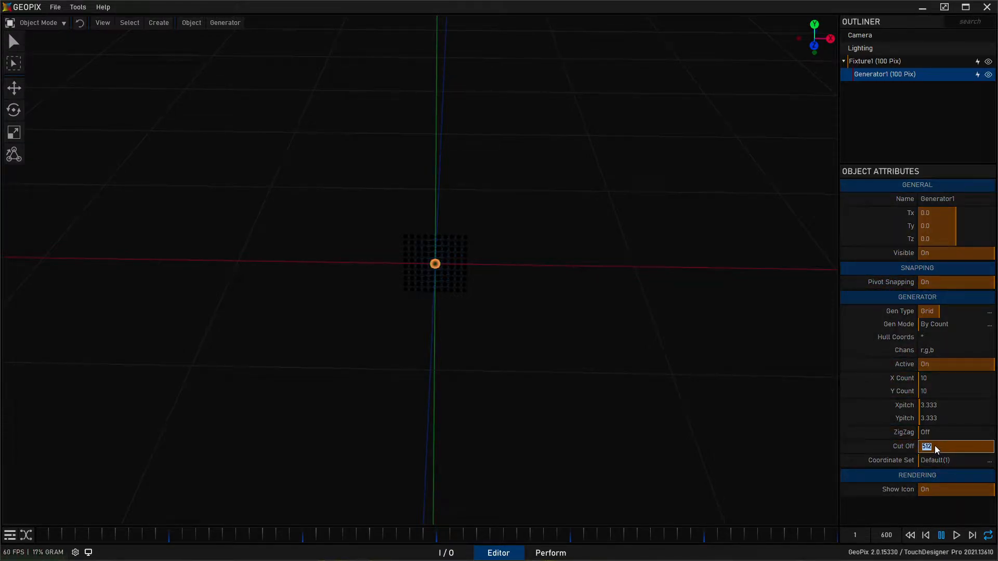
pyautogui.write('4096')
pyautogui.press('Return')
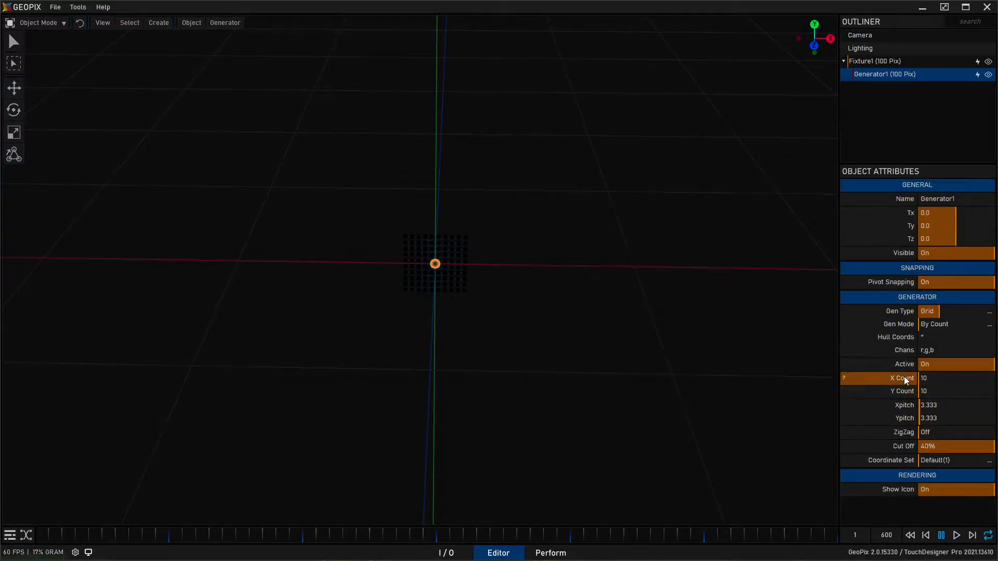
# - Set the grid generator's X Count and Y Count to 64 each
pyautogui.click(934, 378)
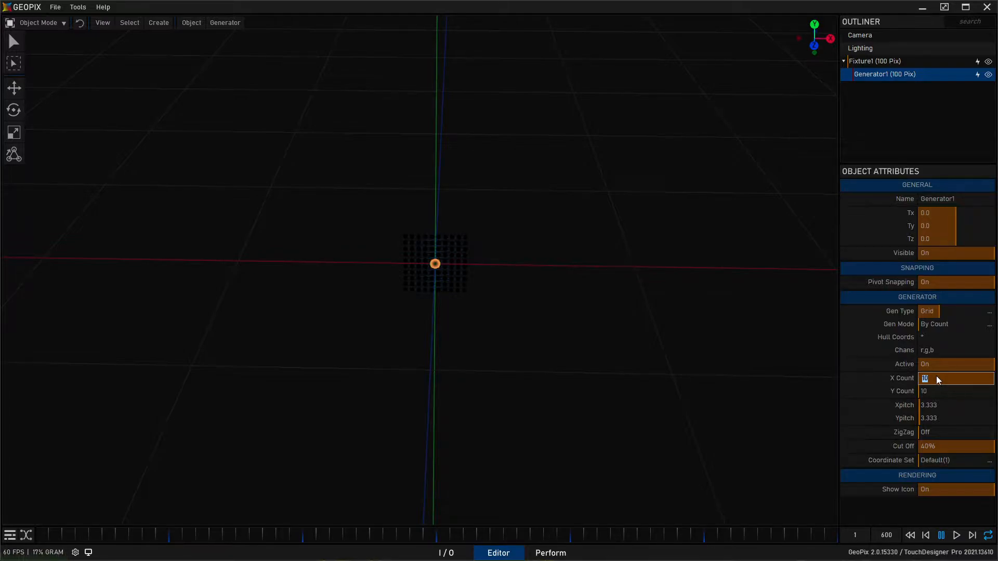
pyautogui.write('64')
pyautogui.press('Return')
pyautogui.click(935, 390)
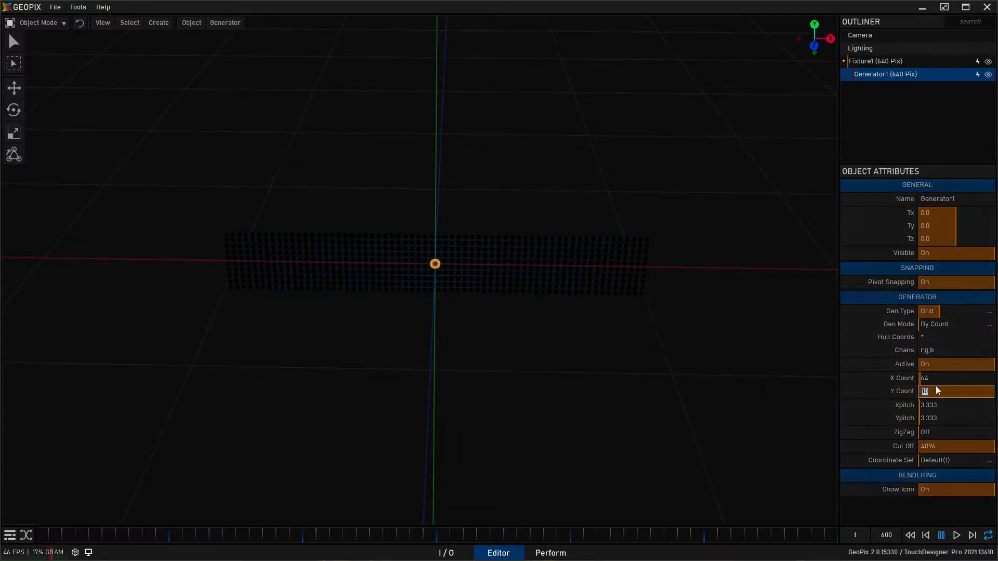
pyautogui.write('64')
pyautogui.press('Return')
pyautogui.keyDown('alt'); pyautogui.moveTo(433, 238); pyautogui.dragTo(539, 211); pyautogui.keyUp('alt')
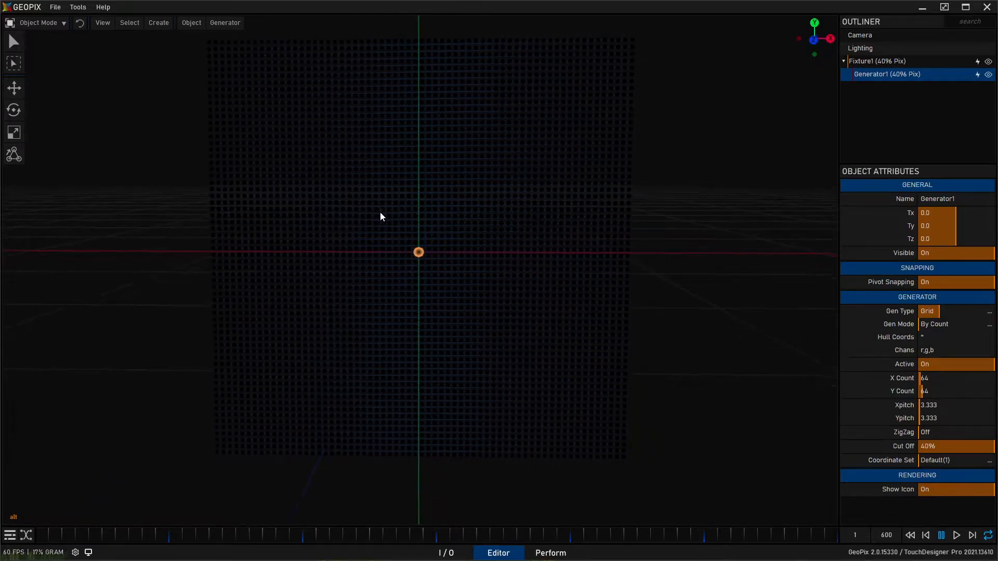
pyautogui.keyDown('alt'); pyautogui.moveTo(522, 107); pyautogui.dragTo(551, 119); pyautogui.keyUp('alt')
pyautogui.press('q')
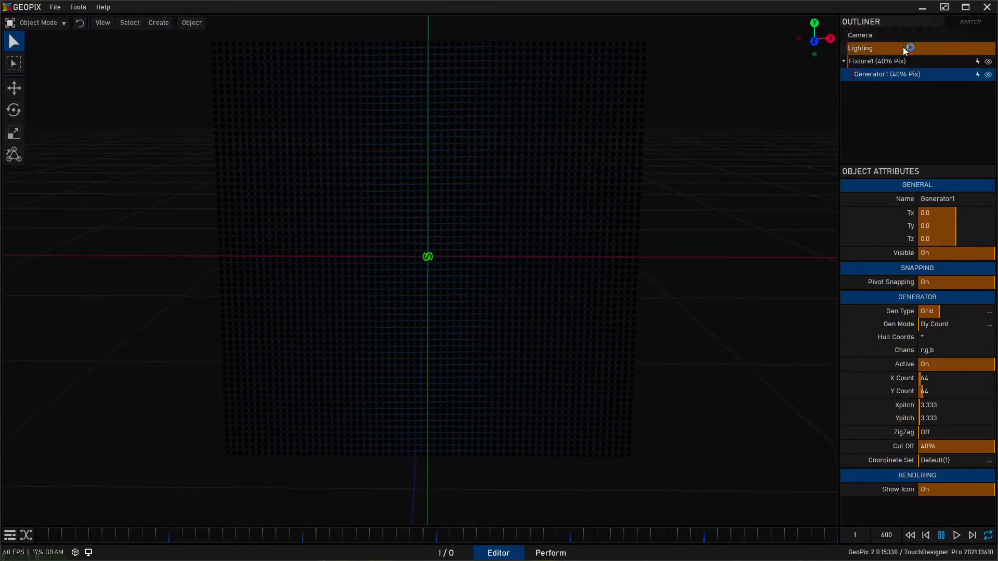
# - Inspect the scene's Lighting attributes and the fixture's pixel grid, leaving nothing selected
pyautogui.click(900, 47)
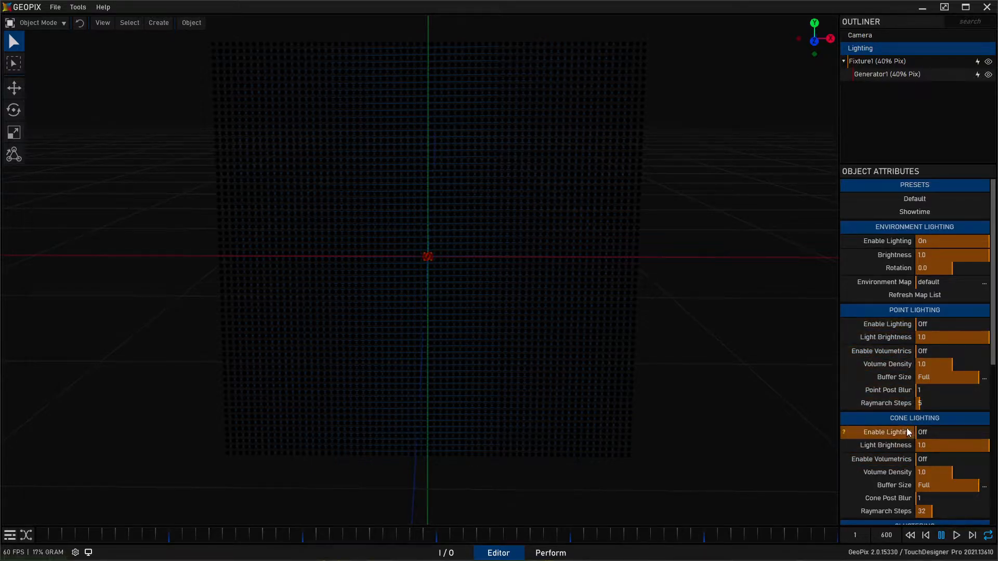
pyautogui.click(878, 62)
pyautogui.keyDown('alt'); pyautogui.moveTo(511, 127); pyautogui.dragTo(542, 184); pyautogui.keyUp('alt')
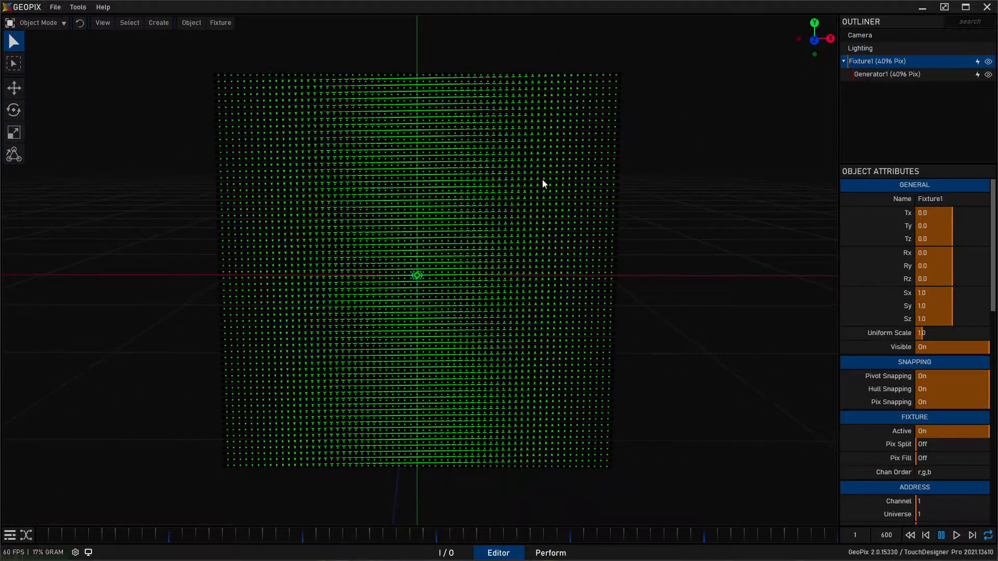
pyautogui.click(660, 192)
pyautogui.keyDown('alt'); pyautogui.moveTo(612, 161); pyautogui.dragTo(408, 166); pyautogui.keyUp('alt')
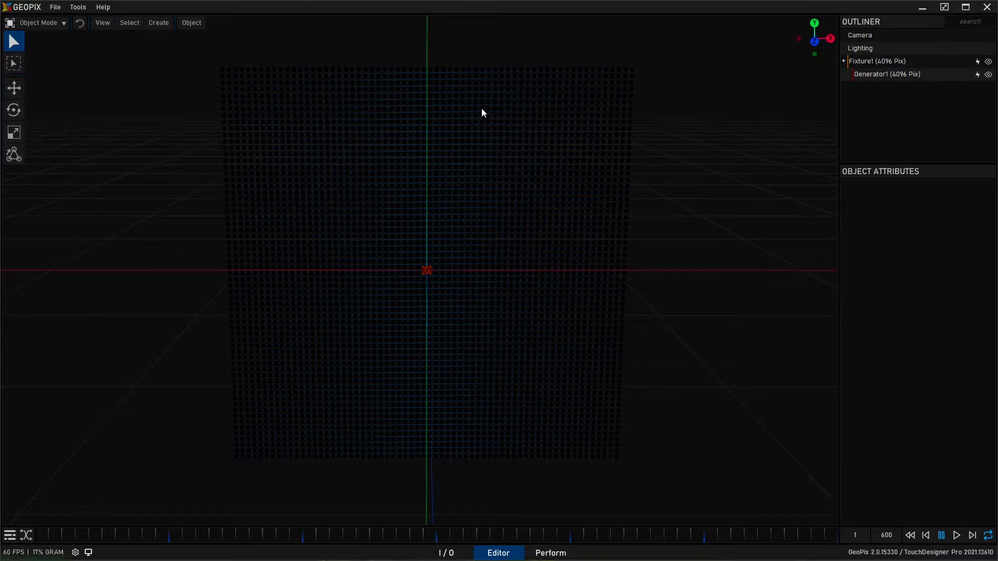
# - Create a Projector with the fixture selected so that it fits the pixel grid
pyautogui.click(164, 23)
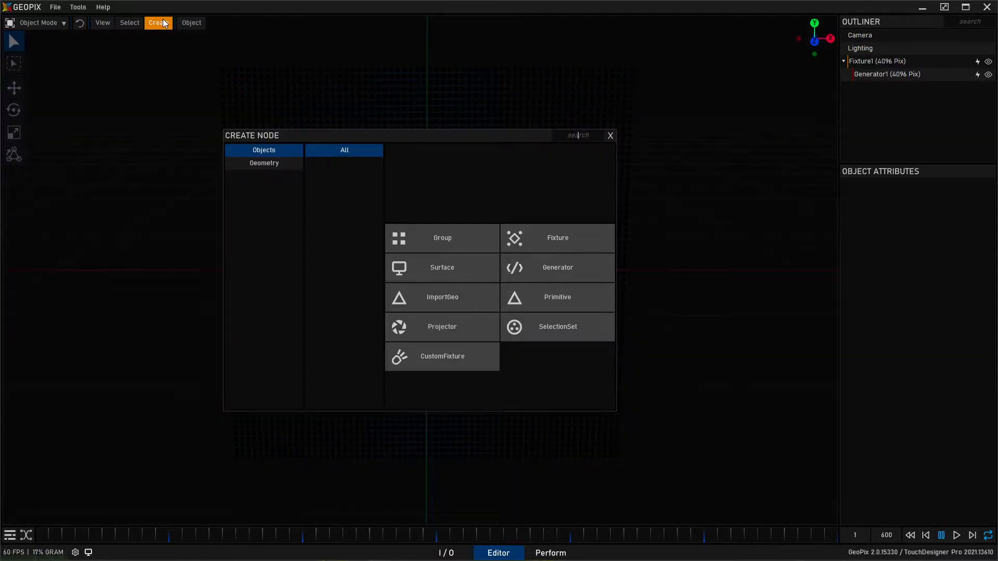
pyautogui.click(164, 24)
pyautogui.click(886, 62)
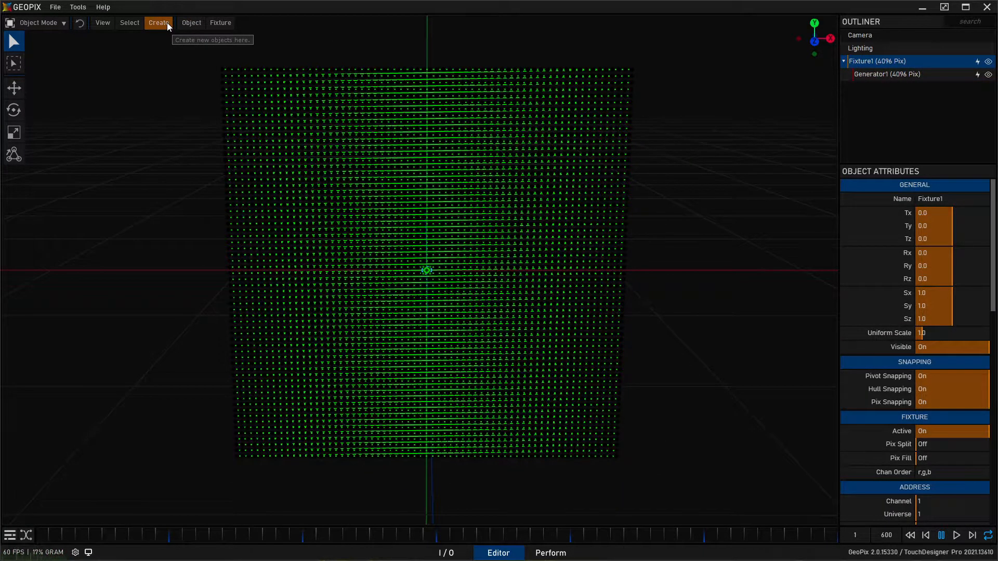
pyautogui.click(165, 23)
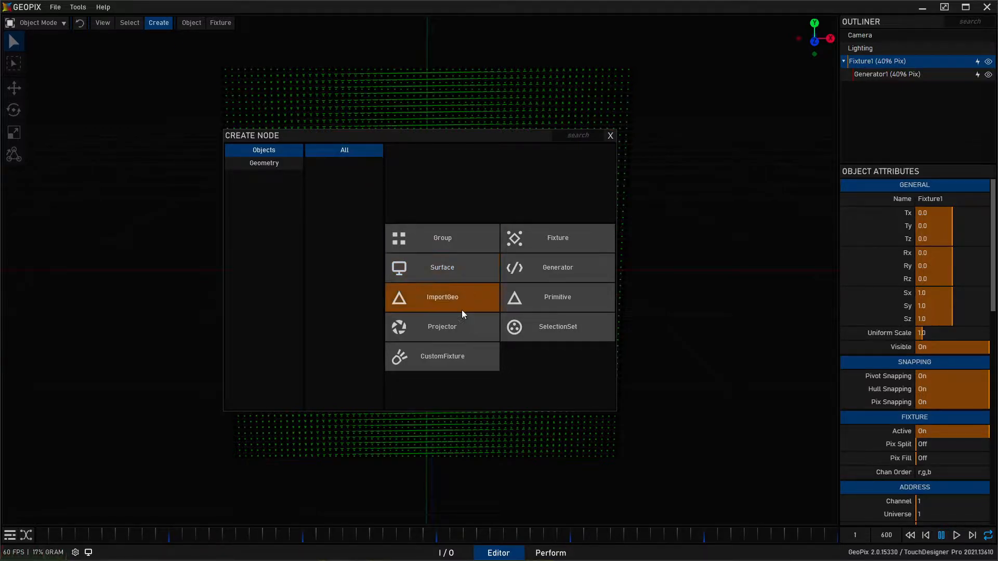
pyautogui.click(464, 324)
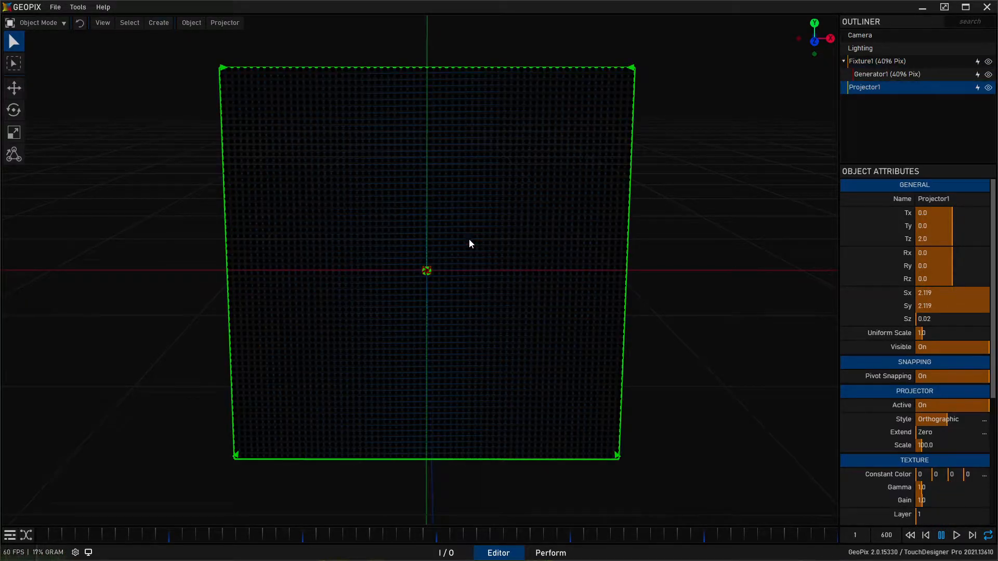
pyautogui.keyDown('alt'); pyautogui.moveTo(340, 198); pyautogui.dragTo(388, 293); pyautogui.keyUp('alt')
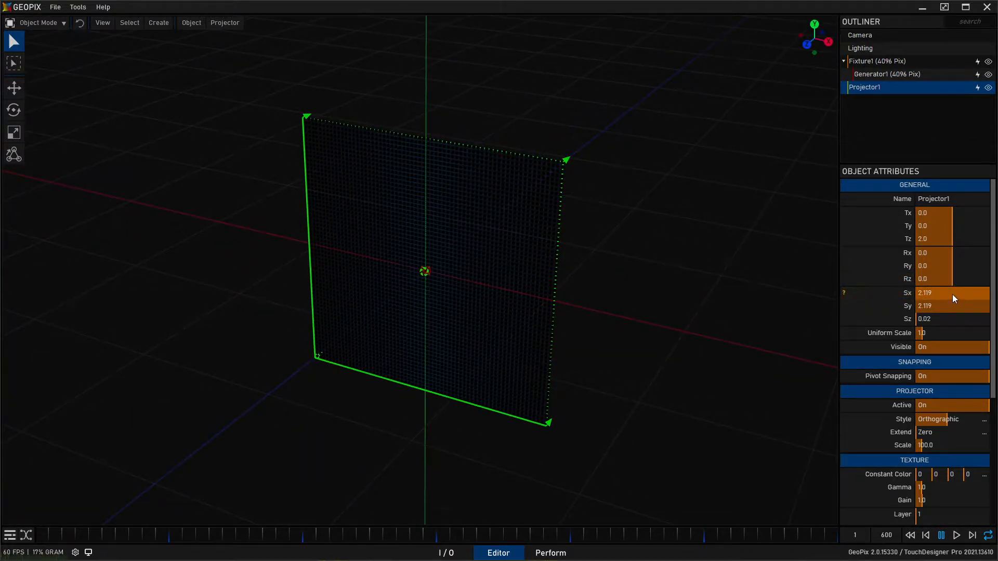
# - Move the projector away from the pixel grid along its depth axis by setting Tz to 150
pyautogui.keyDown('alt'); pyautogui.moveTo(370, 302); pyautogui.dragTo(308, 400); pyautogui.keyUp('alt')
pyautogui.press('w')
pyautogui.keyDown('alt'); pyautogui.moveTo(397, 346); pyautogui.dragTo(473, 238); pyautogui.keyUp('alt')
pyautogui.keyDown('alt'); pyautogui.moveTo(476, 236); pyautogui.dragTo(452, 244, button='right'); pyautogui.keyUp('alt')
pyautogui.keyDown('alt'); pyautogui.moveTo(452, 244); pyautogui.dragTo(697, 261); pyautogui.keyUp('alt')
pyautogui.click(931, 239)
pyautogui.write('150')
pyautogui.press('Return')
pyautogui.keyDown('alt'); pyautogui.moveTo(463, 261); pyautogui.dragTo(515, 221); pyautogui.keyUp('alt')
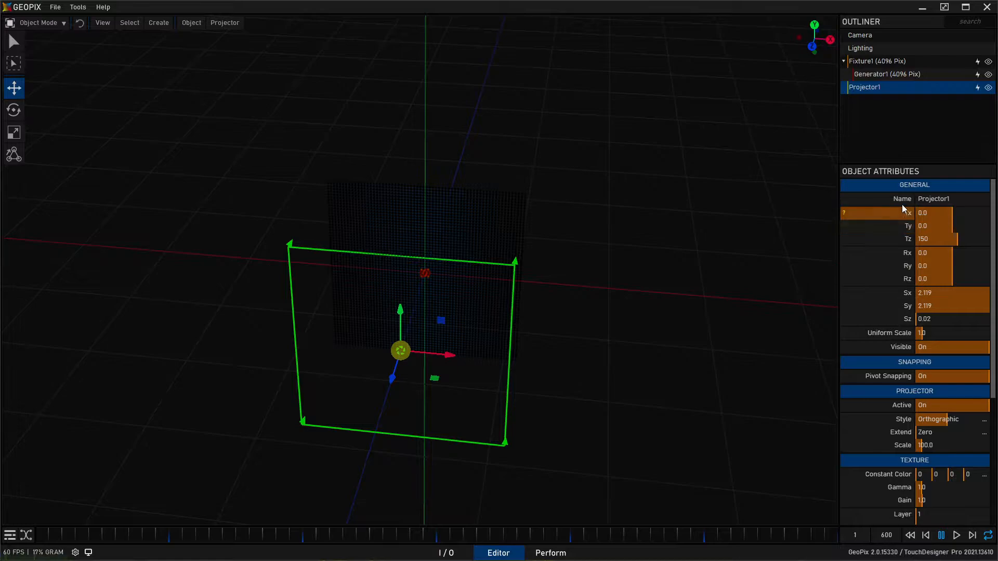
# - Rename the projector to Projector_Shape and leave the move tool
pyautogui.click(970, 200)
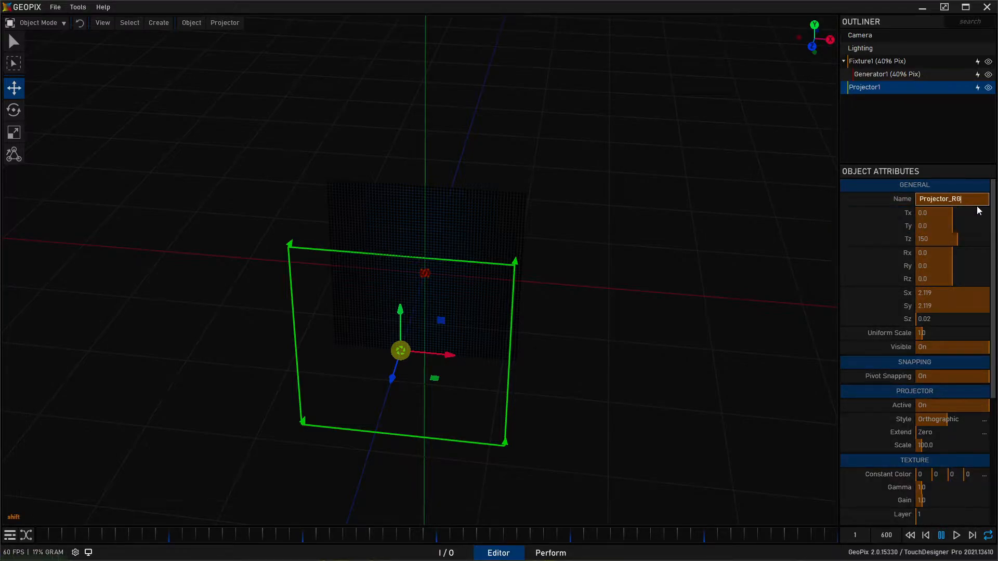
pyautogui.press('BackSpace')
pyautogui.press('BackSpace')
pyautogui.press('BackSpace')
pyautogui.press('Return')
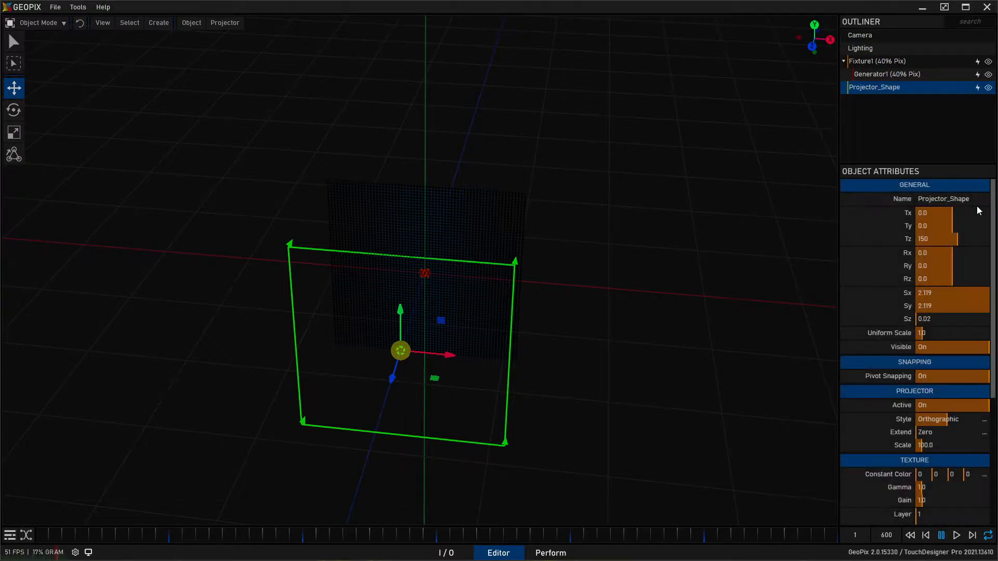
pyautogui.keyDown('alt'); pyautogui.moveTo(430, 410); pyautogui.dragTo(454, 374); pyautogui.keyUp('alt')
pyautogui.keyDown('alt'); pyautogui.moveTo(561, 338); pyautogui.dragTo(490, 338); pyautogui.keyUp('alt')
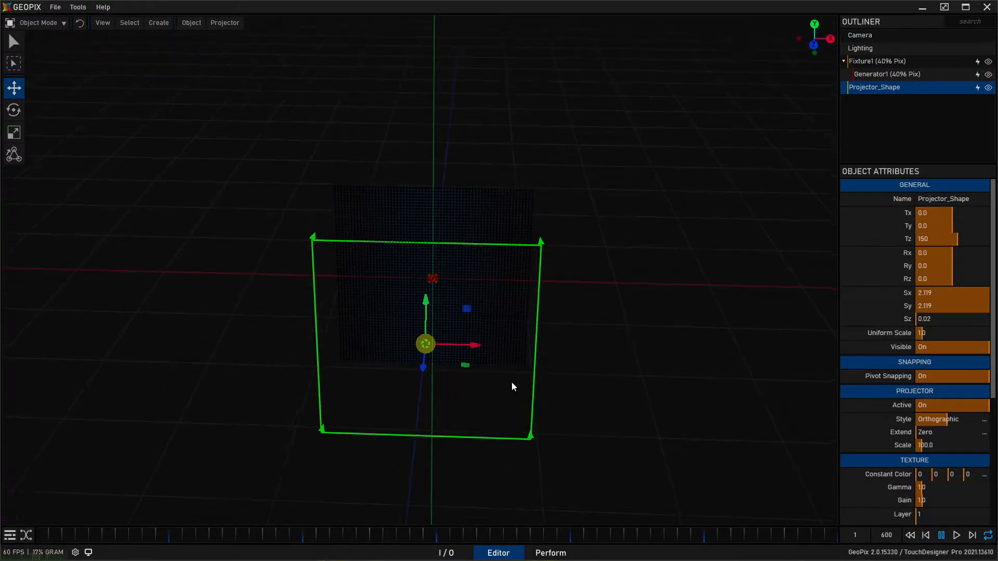
pyautogui.press('q')
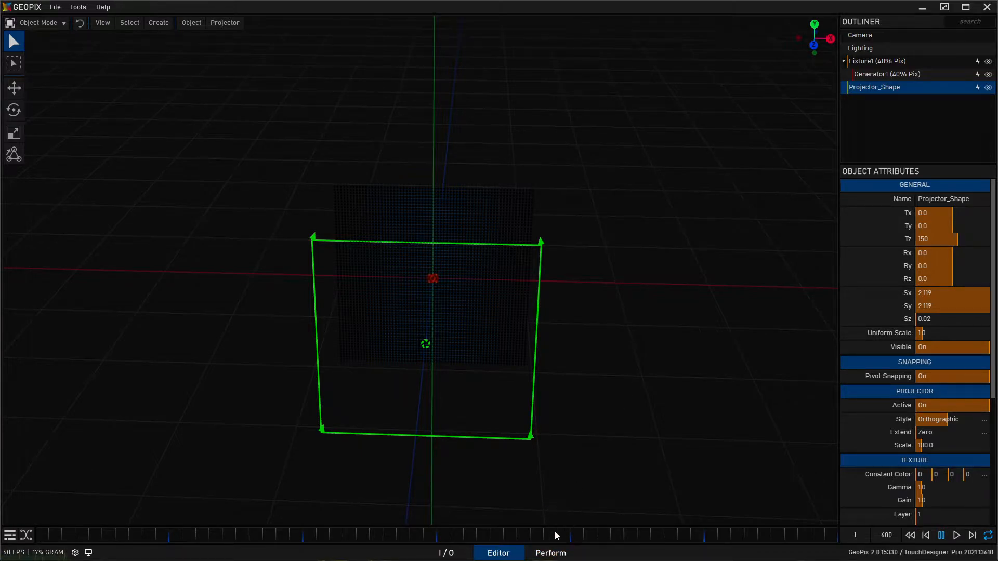
pyautogui.click(551, 553)
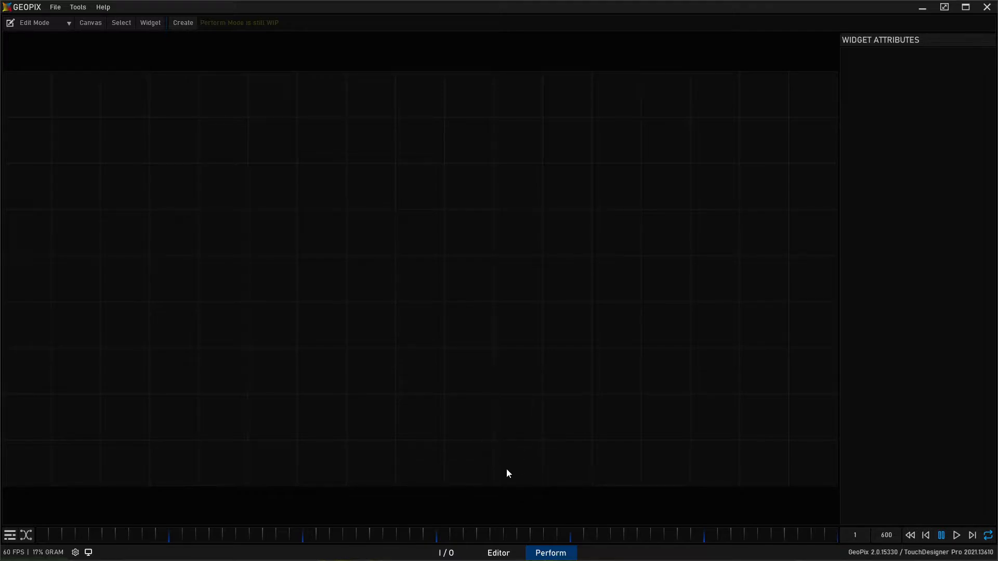
pyautogui.click(507, 552)
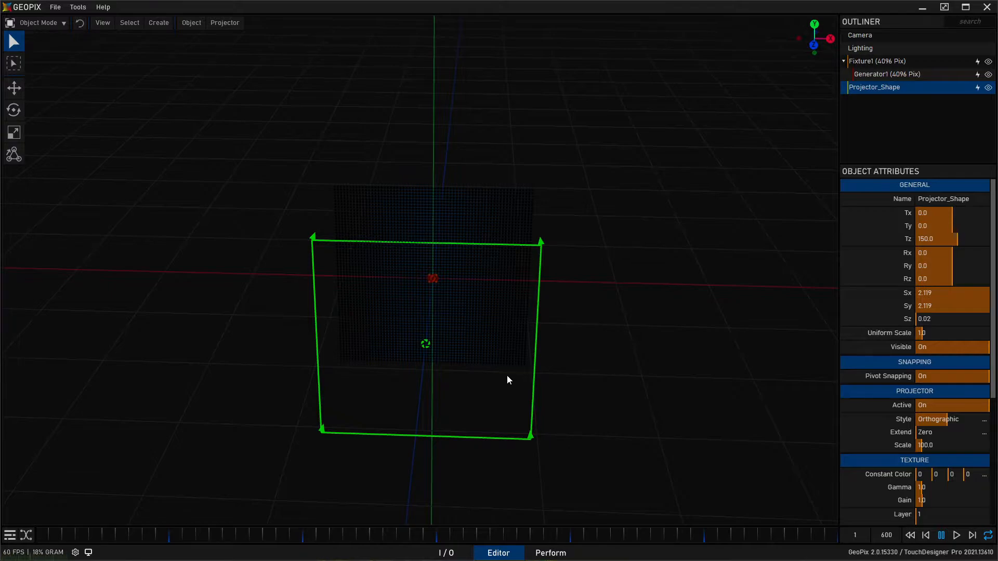
# - Create a Macro system node in the I/O graph and place it near the origin
pyautogui.click(447, 553)
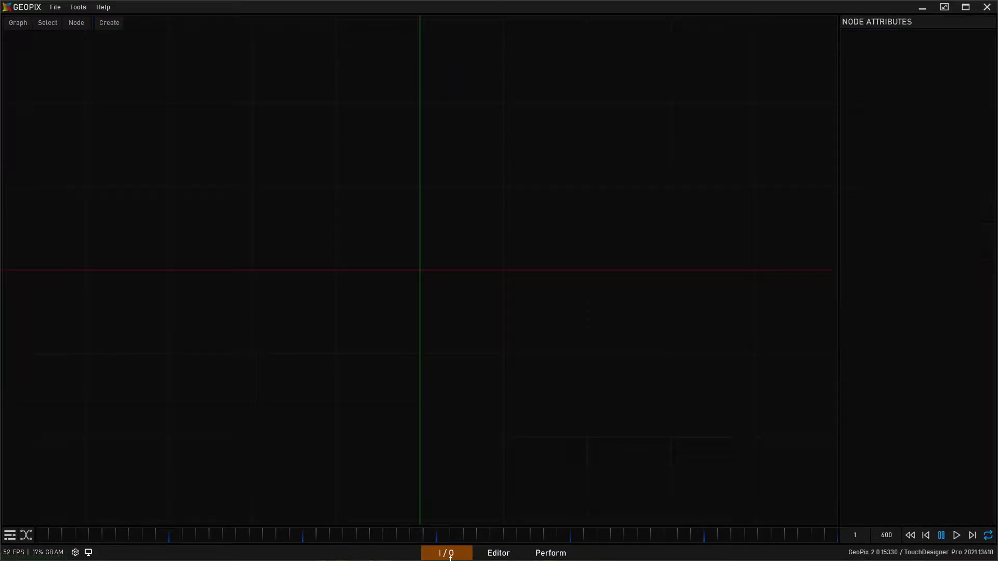
pyautogui.click(109, 24)
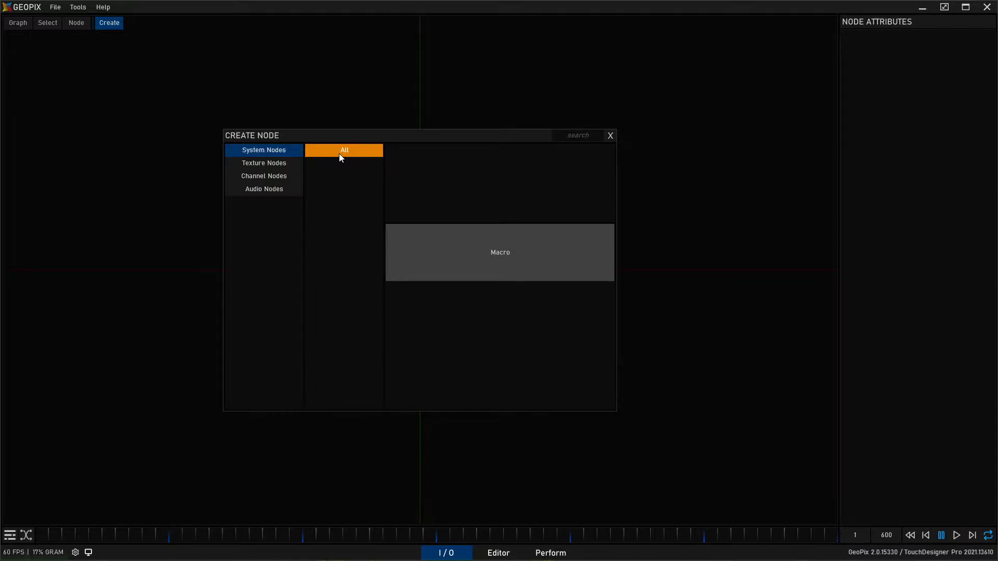
pyautogui.click(473, 257)
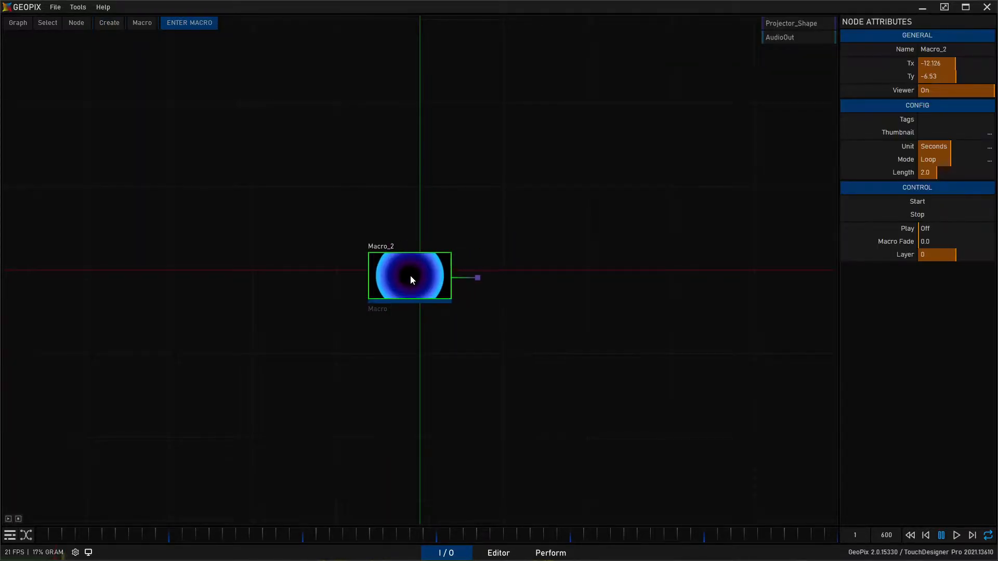
pyautogui.click(416, 268)
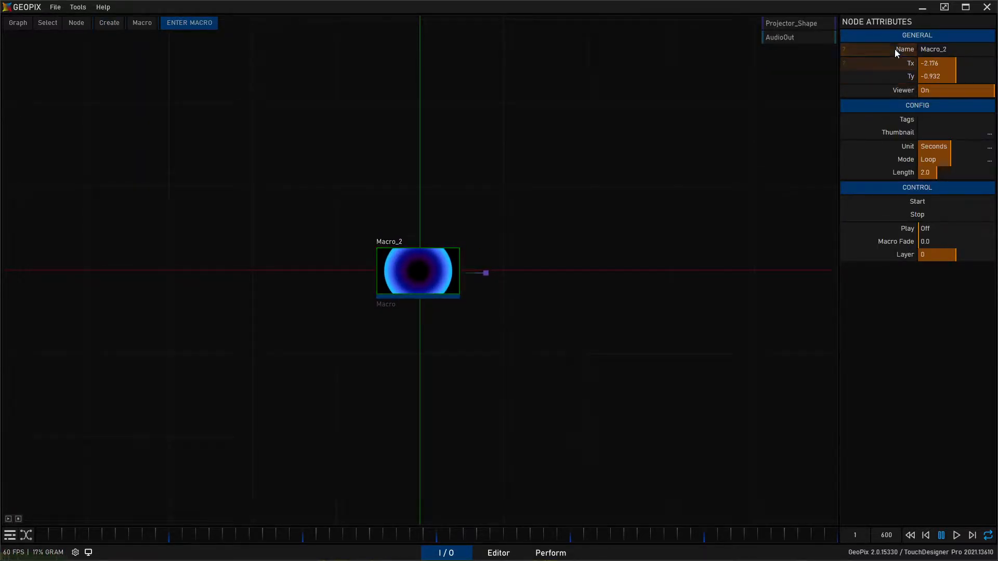
# - Rename the macro node to Macro_Circlular
pyautogui.click(958, 48)
pyautogui.click(960, 50)
pyautogui.press('BackSpace')
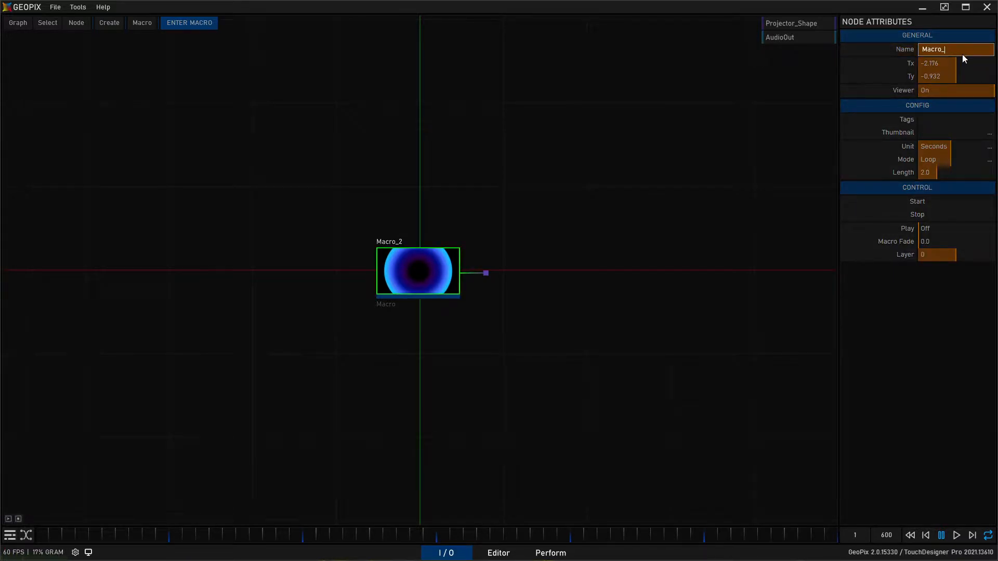
pyautogui.write('Cir')
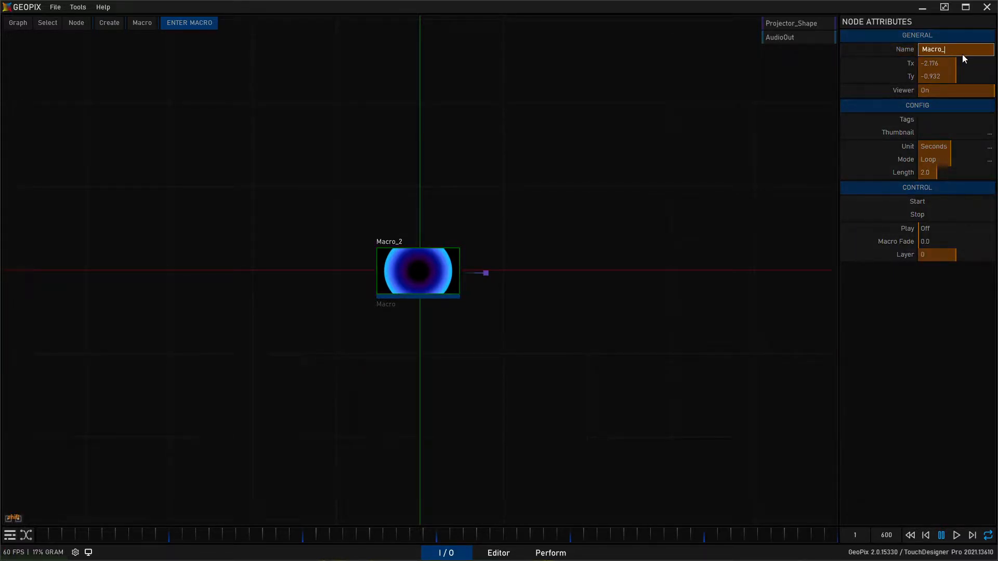
pyautogui.write('clular')
pyautogui.press('Return')
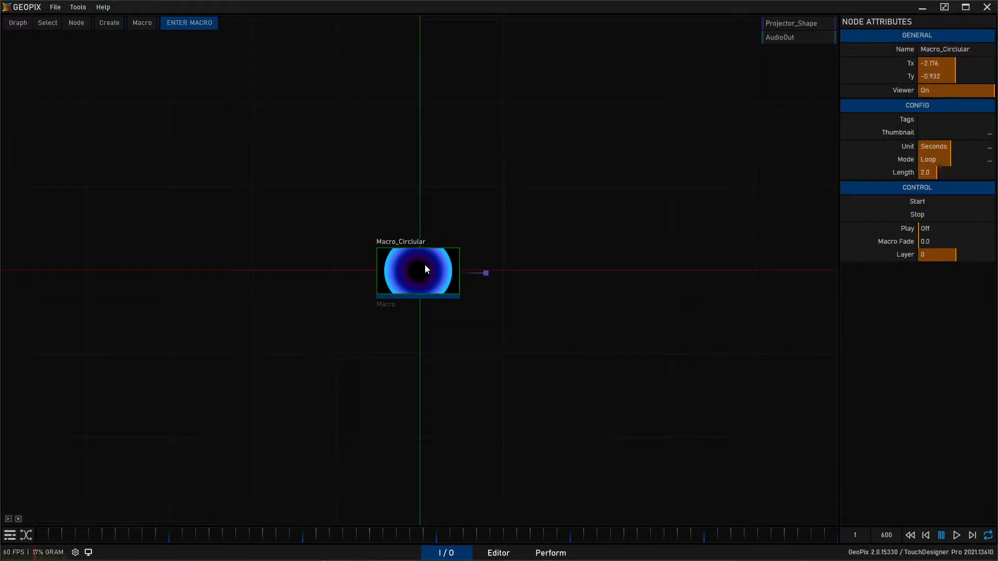
# - Enter the macro and apply a Random Grayscale Ramp to its Ramp node
pyautogui.click(186, 23)
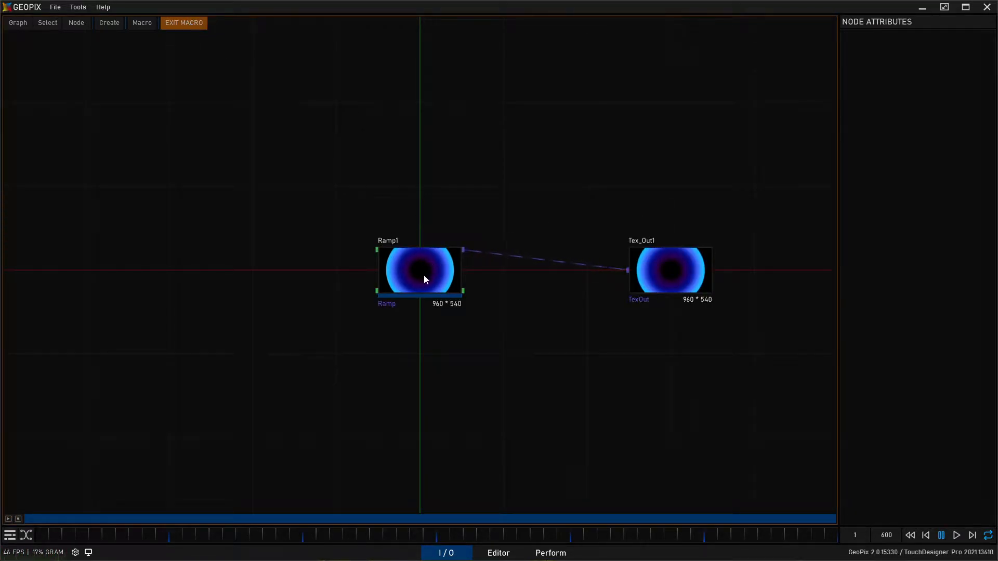
pyautogui.click(425, 279)
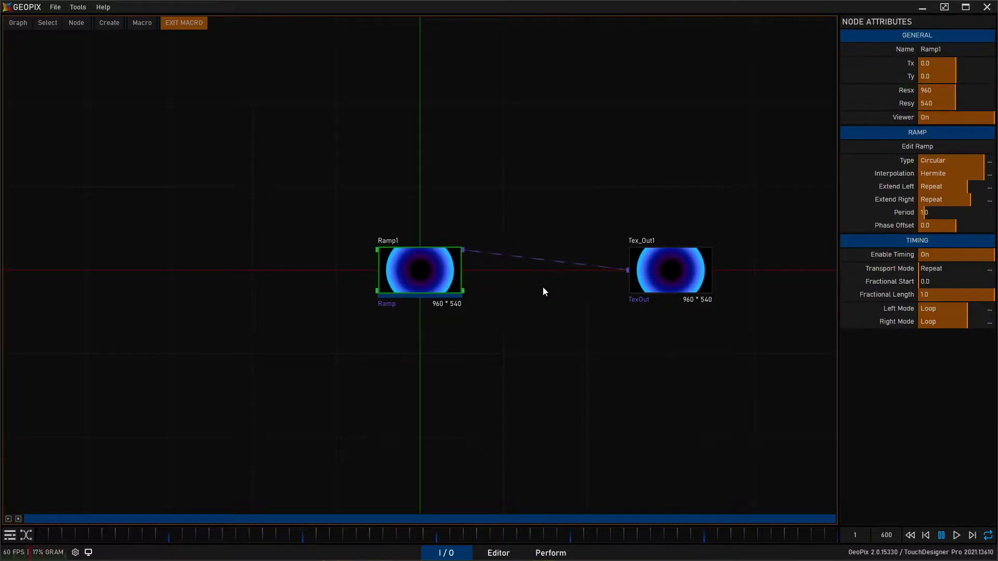
pyautogui.click(944, 146)
pyautogui.moveTo(929, 140); pyautogui.dragTo(579, 260)
pyautogui.moveTo(521, 228); pyautogui.dragTo(435, 92, button='middle')
pyautogui.moveTo(512, 256); pyautogui.dragTo(508, 252)
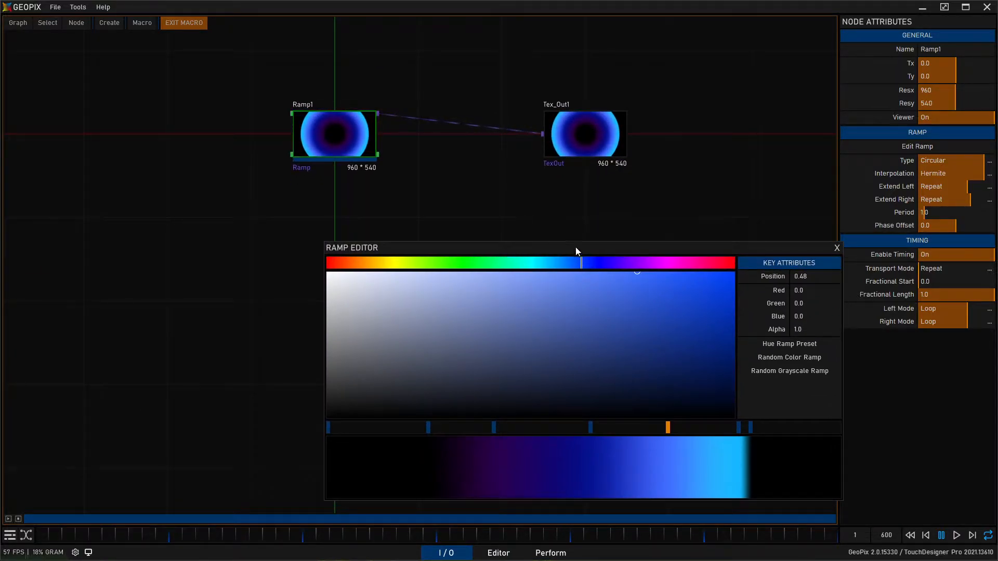
pyautogui.click(795, 373)
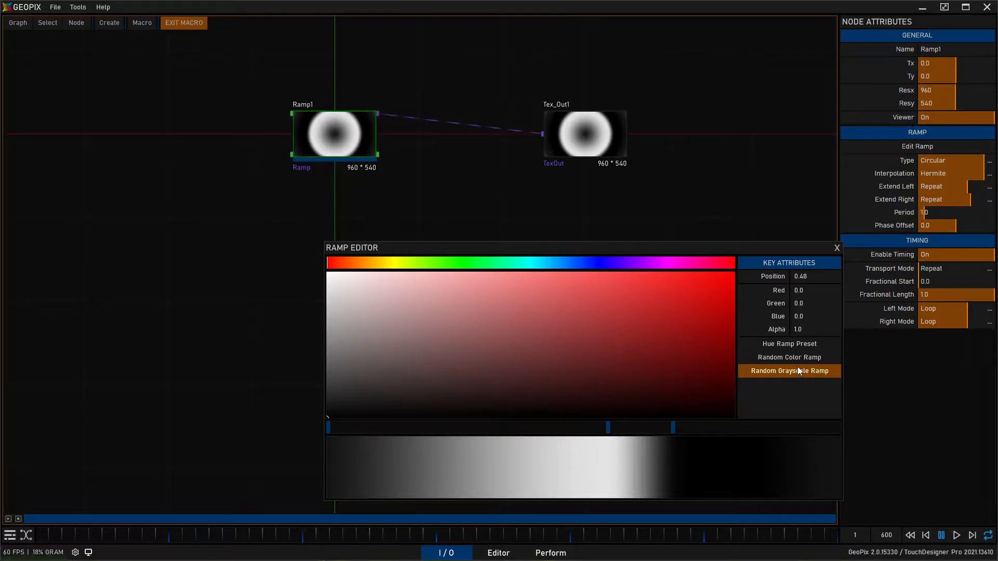
# - Add a key to the ramp at position 1.0, make it black, and close the Ramp Editor
pyautogui.click(757, 427)
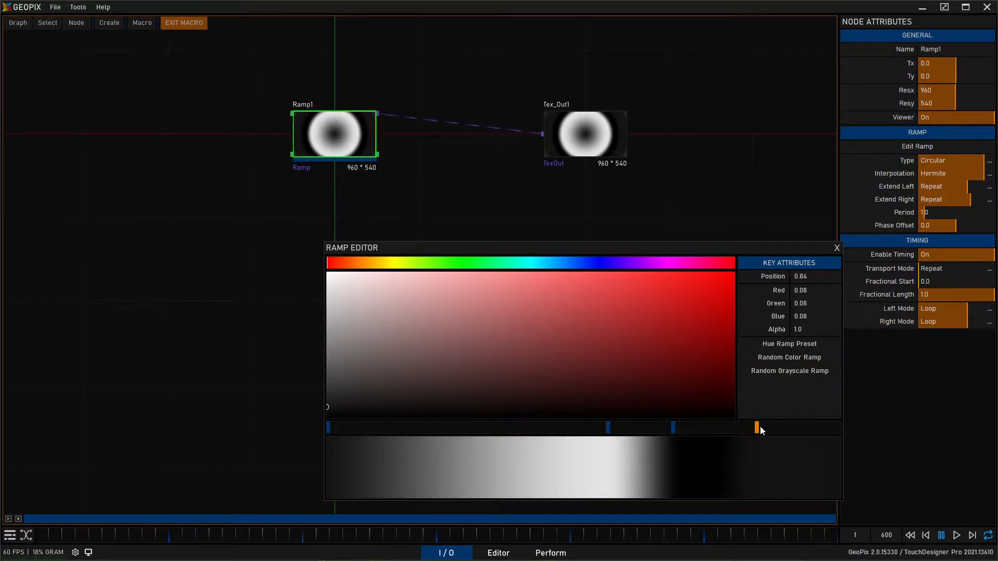
pyautogui.moveTo(757, 428); pyautogui.dragTo(875, 461)
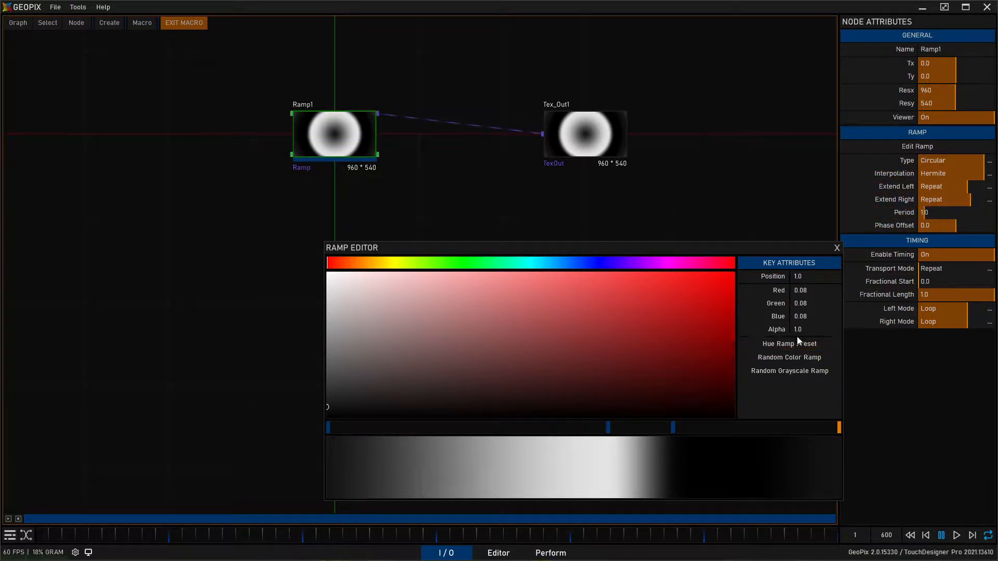
pyautogui.moveTo(358, 390)
pyautogui.mouseDown()
pyautogui.moveTo(329, 409)
pyautogui.moveTo(302, 470)
pyautogui.mouseUp()
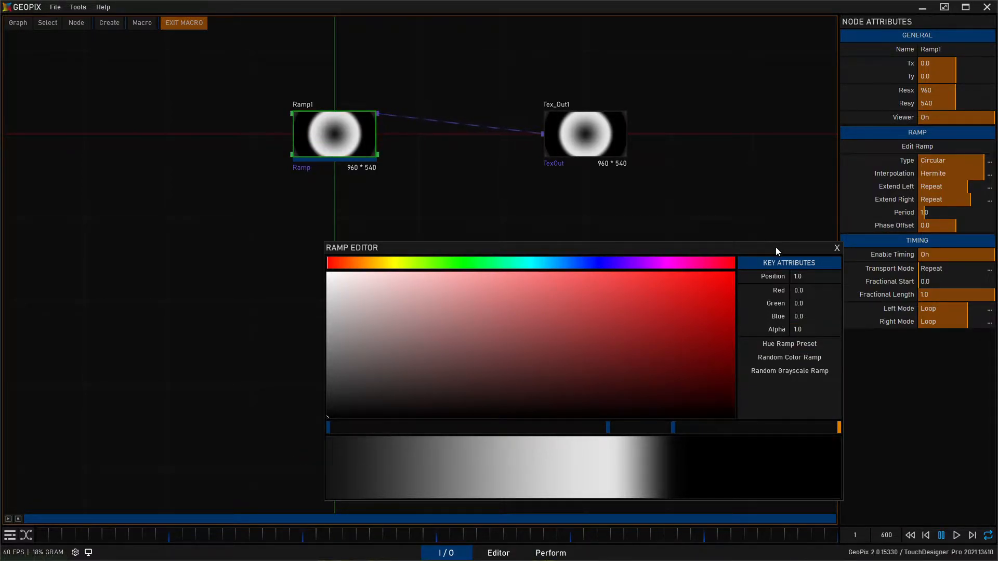
pyautogui.moveTo(775, 247); pyautogui.dragTo(621, 220)
pyautogui.click(680, 221)
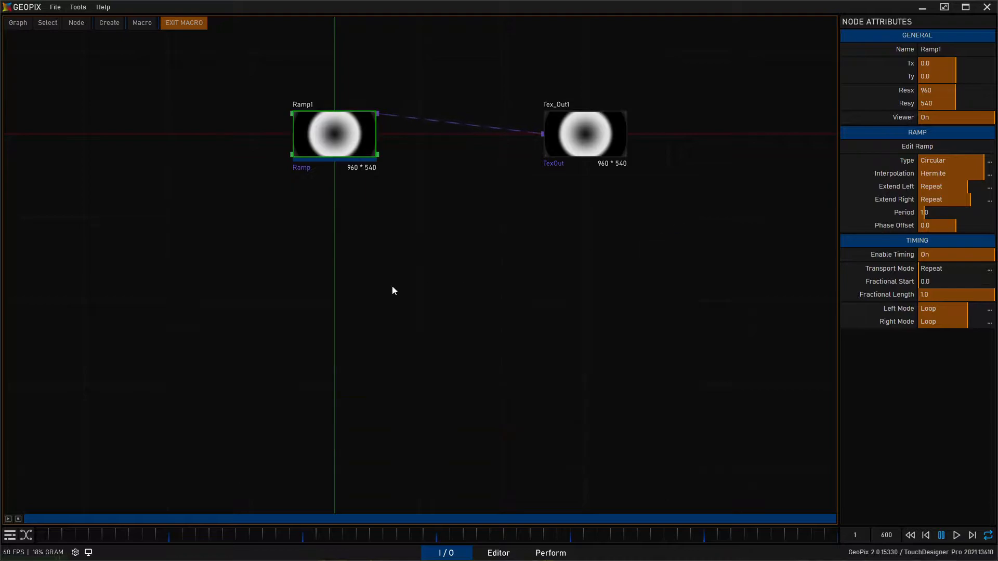
# - Start the current macro's playback and return to the parent node graph
pyautogui.moveTo(446, 239); pyautogui.dragTo(473, 327, button='middle')
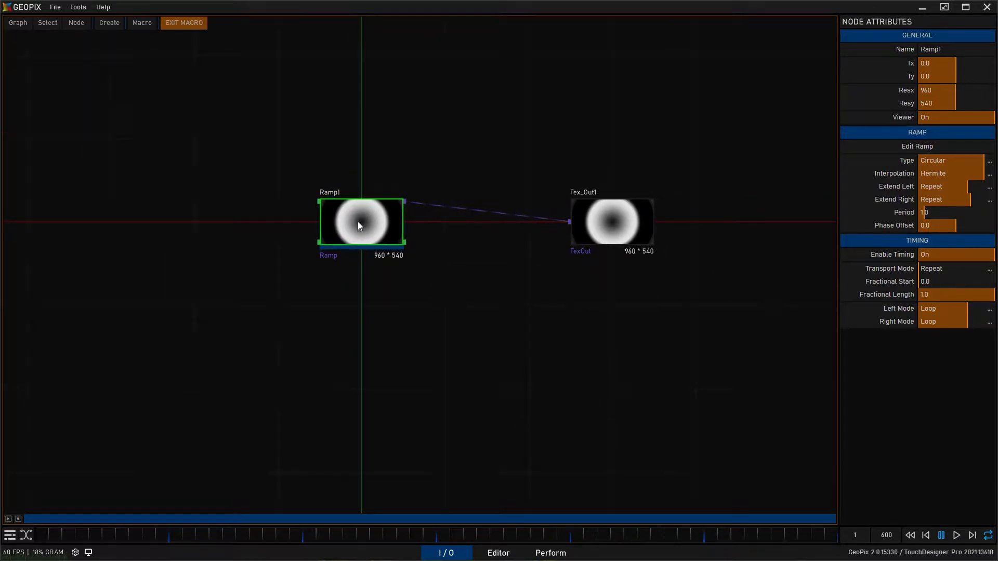
pyautogui.click(8, 520)
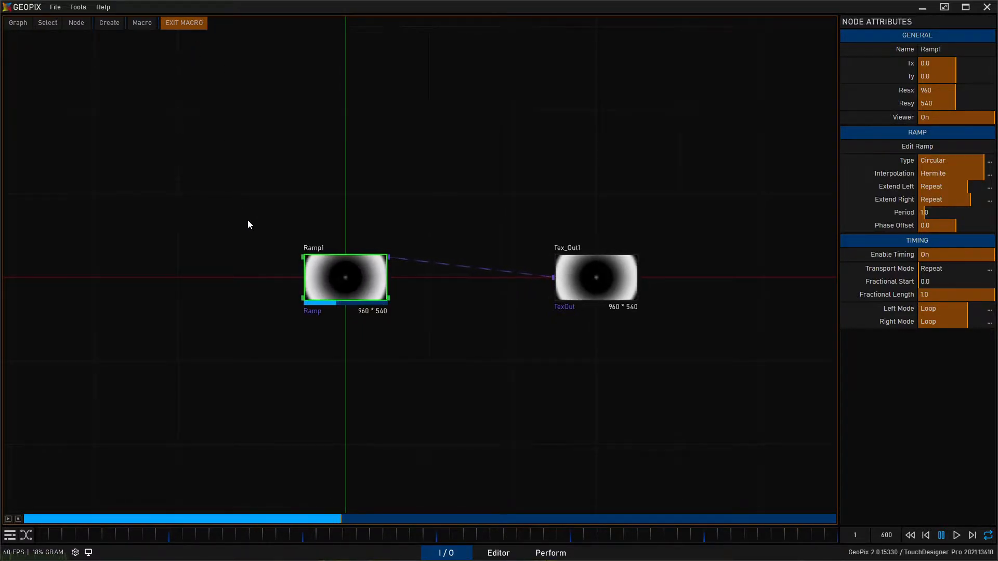
pyautogui.click(189, 23)
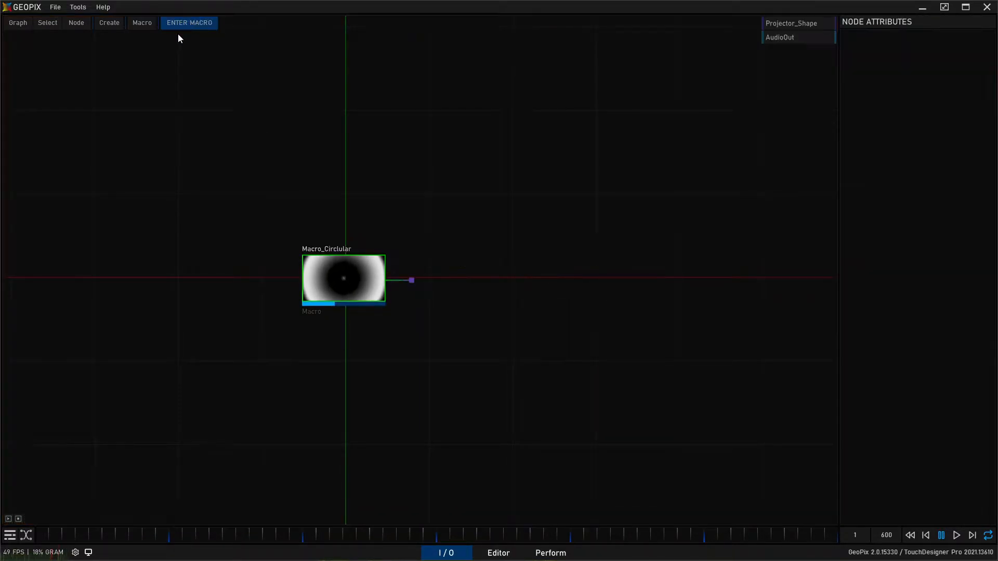
# - Set the macro node's Unit to Beats and its Length to 1
pyautogui.click(336, 278)
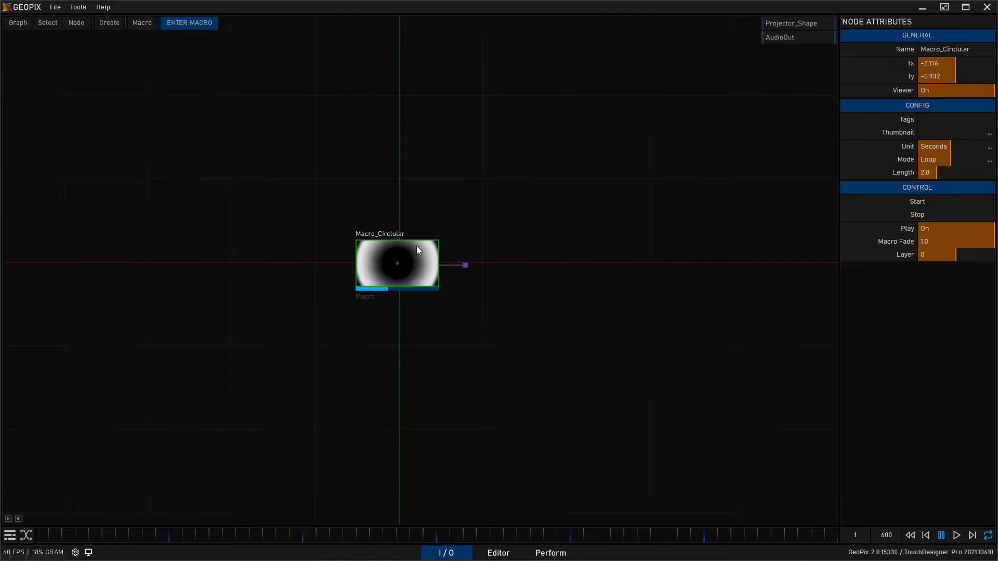
pyautogui.moveTo(588, 164); pyautogui.dragTo(690, 171, button='middle')
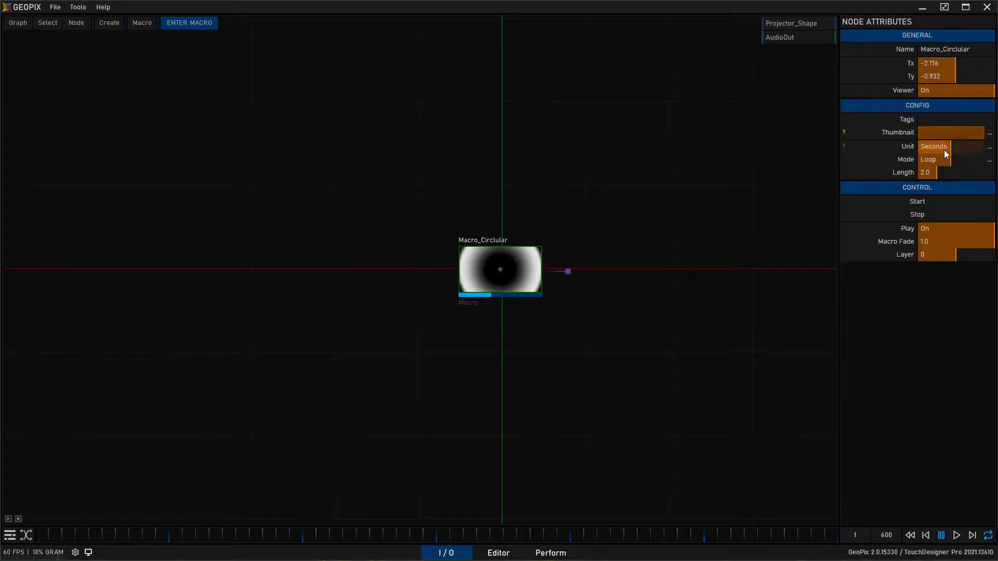
pyautogui.click(989, 148)
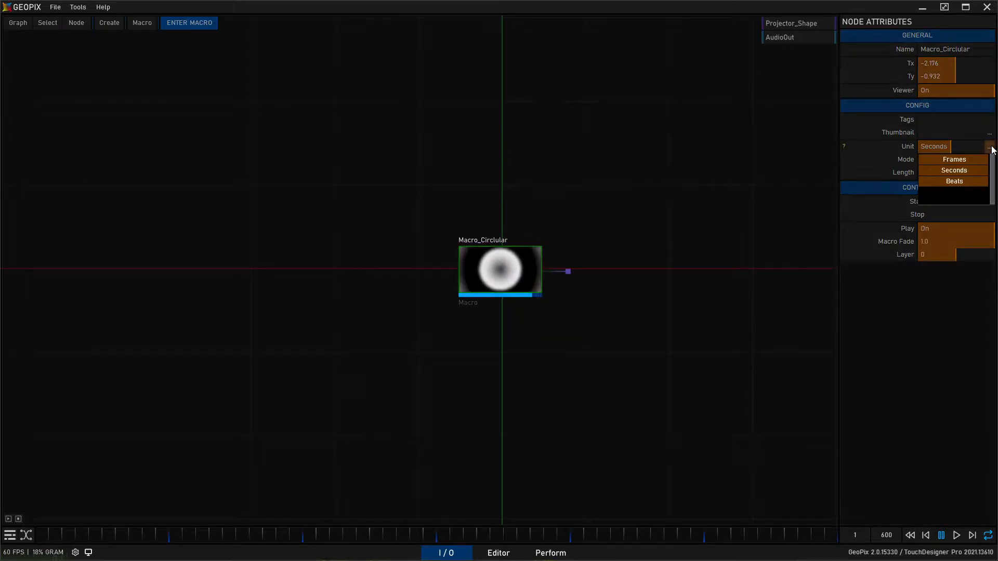
pyautogui.click(954, 181)
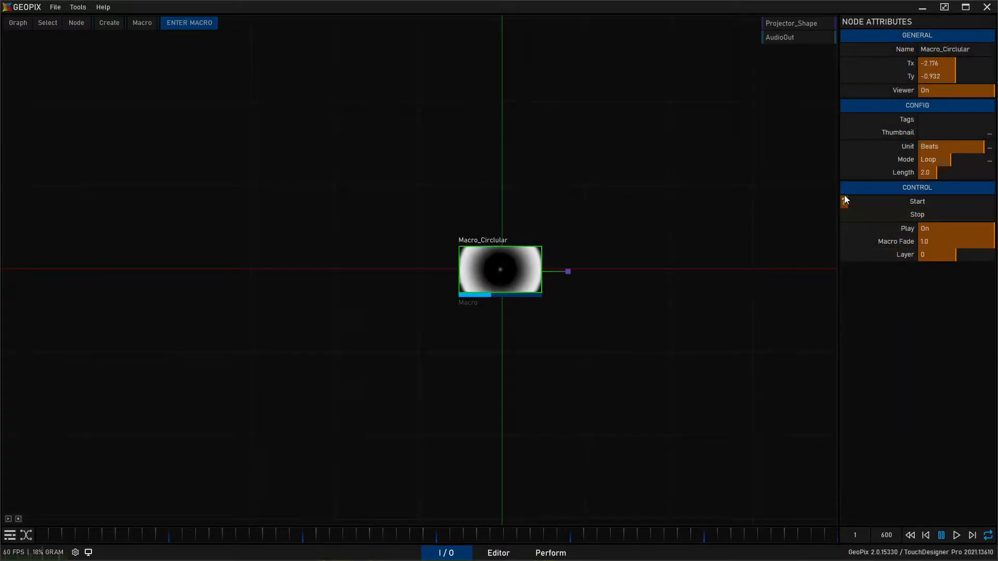
pyautogui.rightClick(930, 172)
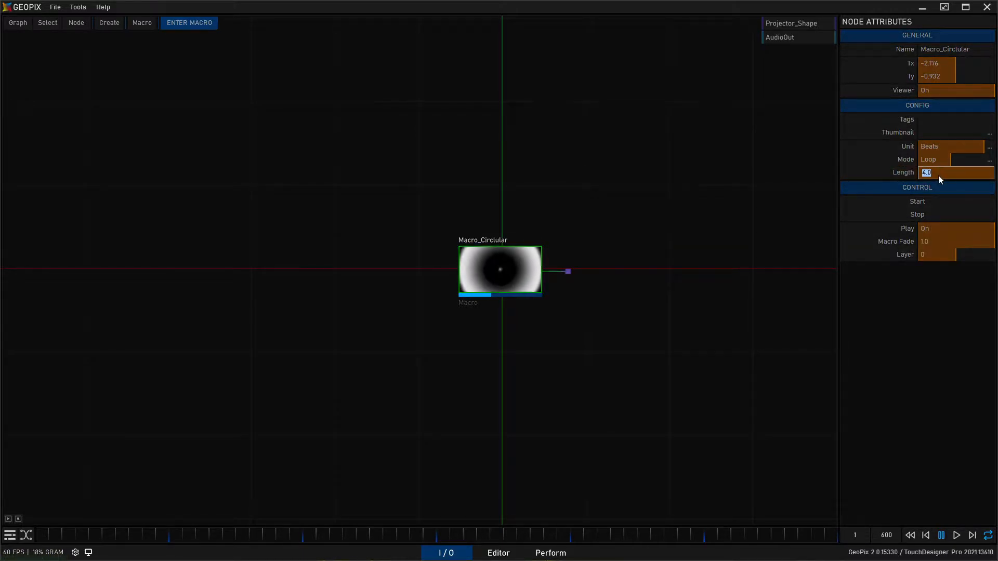
pyautogui.write('1')
pyautogui.press('Return')
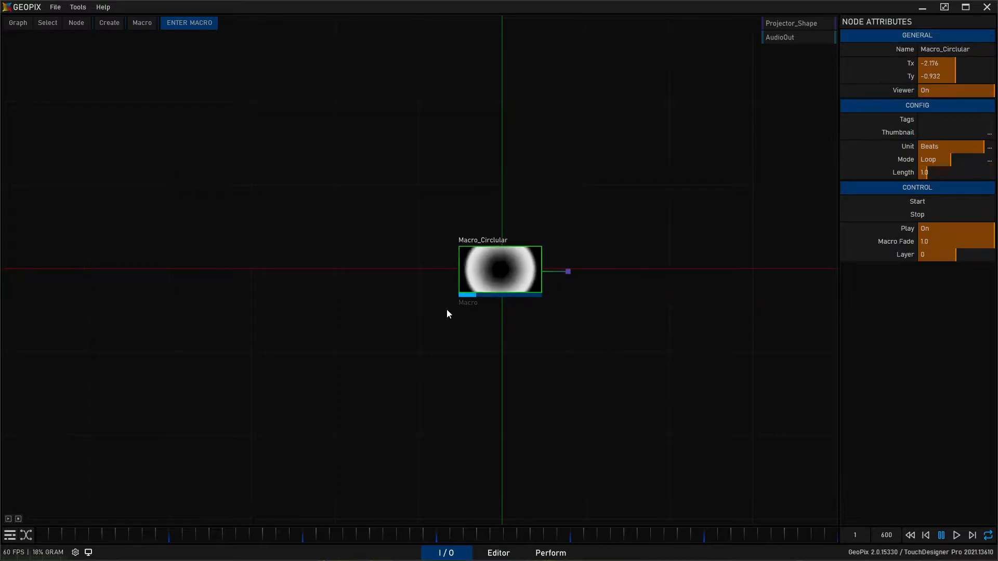
pyautogui.moveTo(578, 337); pyautogui.dragTo(534, 350, button='middle')
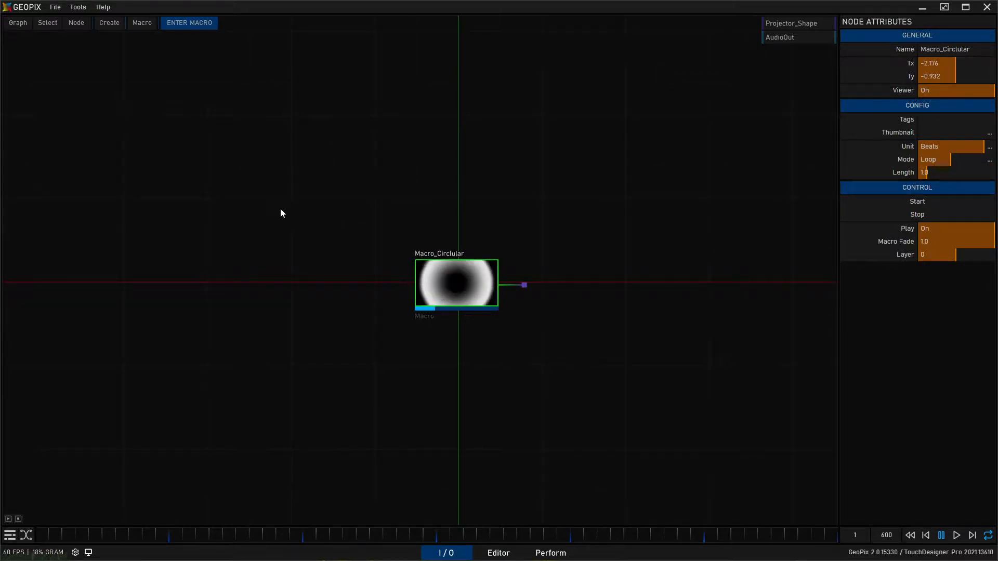
pyautogui.click(555, 554)
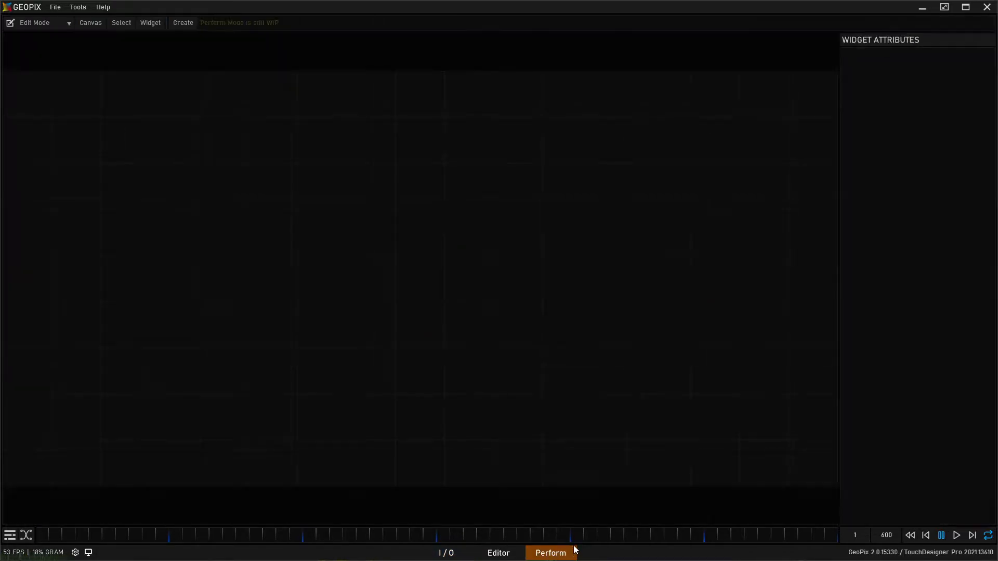
pyautogui.click(446, 553)
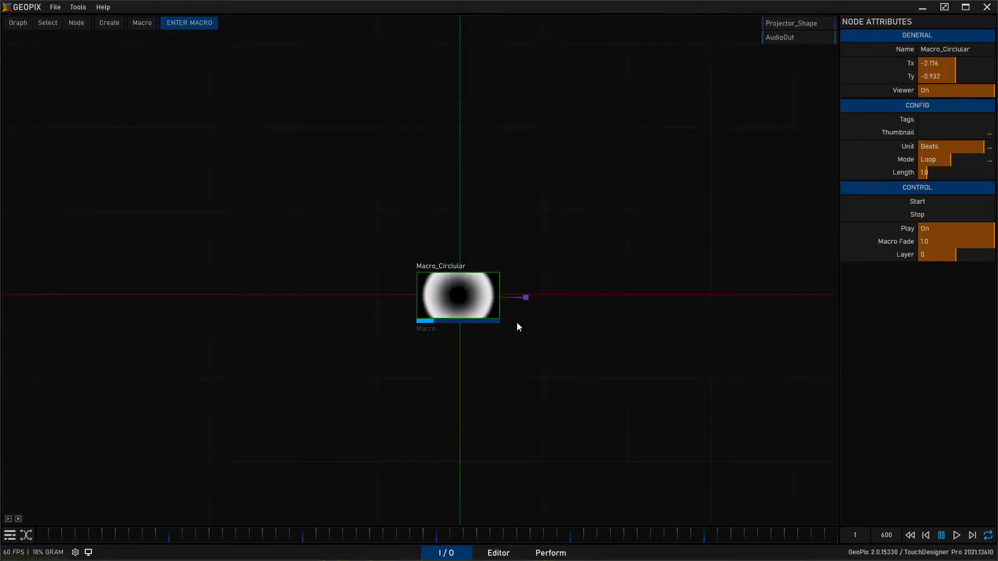
pyautogui.moveTo(556, 379); pyautogui.dragTo(566, 386, button='middle')
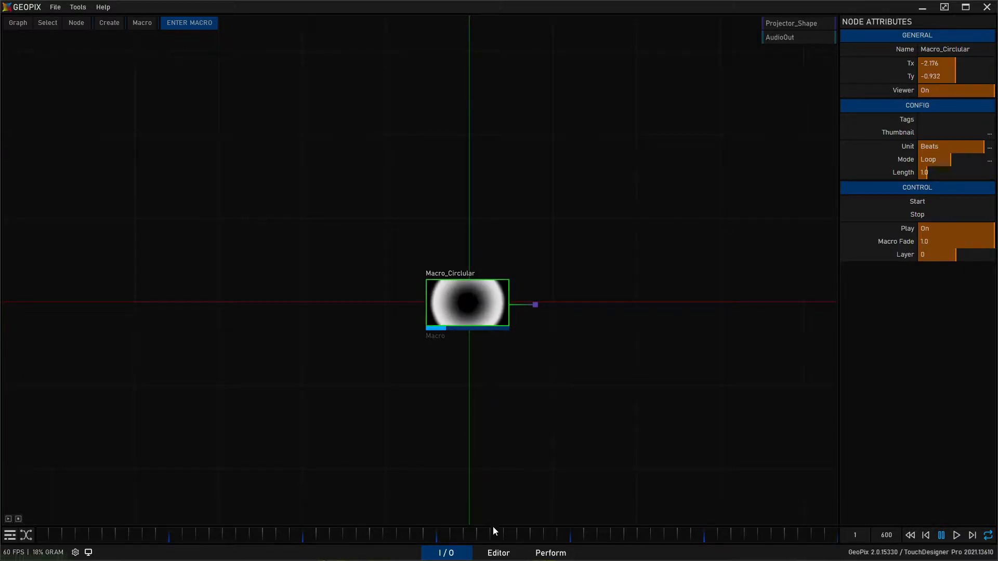
# - Examine the projector's placement in front of the pixel fixture in the 3D Editor
pyautogui.click(498, 553)
pyautogui.keyDown('alt'); pyautogui.moveTo(497, 319); pyautogui.dragTo(457, 312); pyautogui.keyUp('alt')
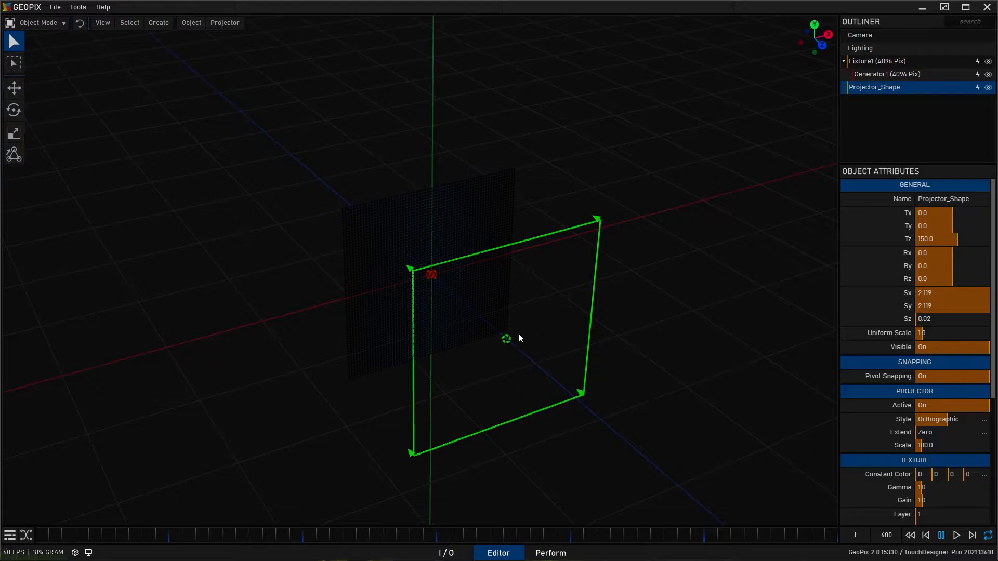
pyautogui.moveTo(916, 477); pyautogui.dragTo(826, 454)
pyautogui.keyDown('alt'); pyautogui.moveTo(544, 375); pyautogui.dragTo(438, 363); pyautogui.keyUp('alt')
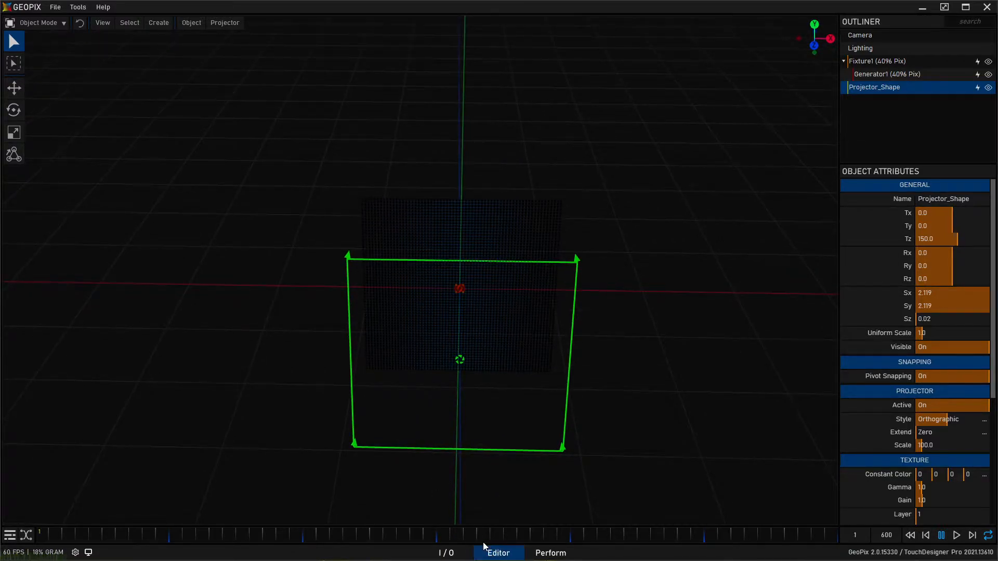
# - Inspect the texture output node inside the circular macro and return to the parent node graph
pyautogui.click(460, 553)
pyautogui.doubleClick(448, 323)
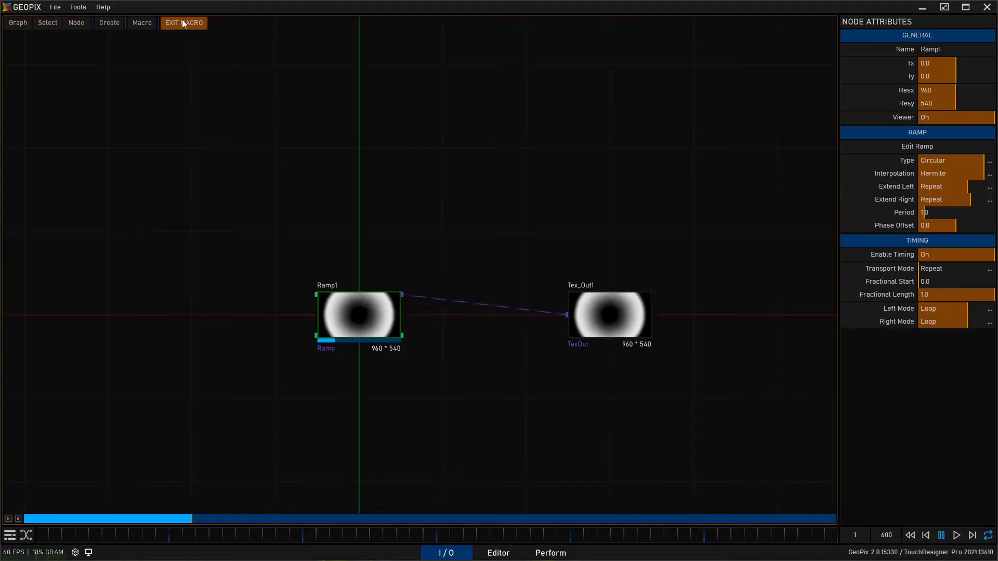
pyautogui.click(609, 307)
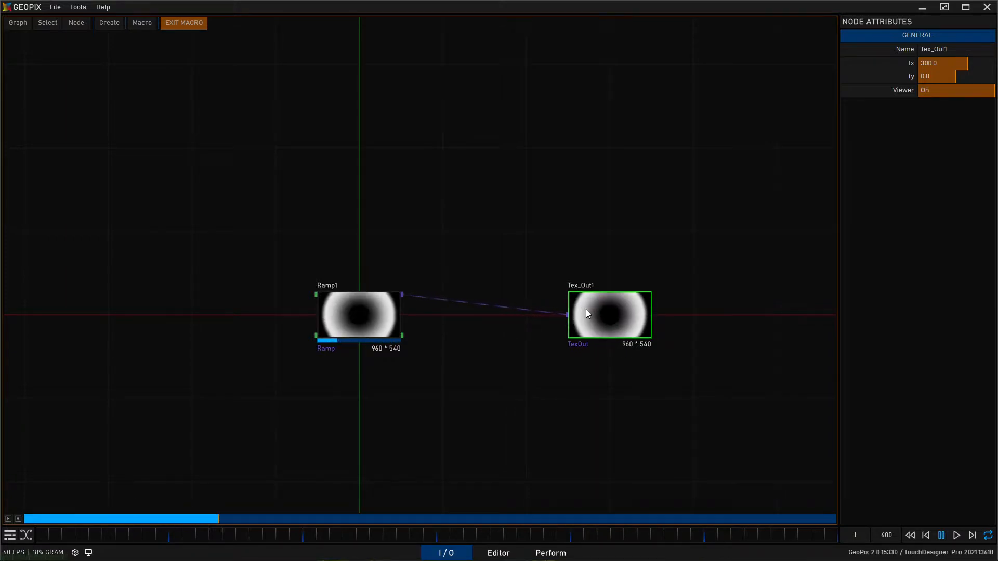
pyautogui.click(186, 23)
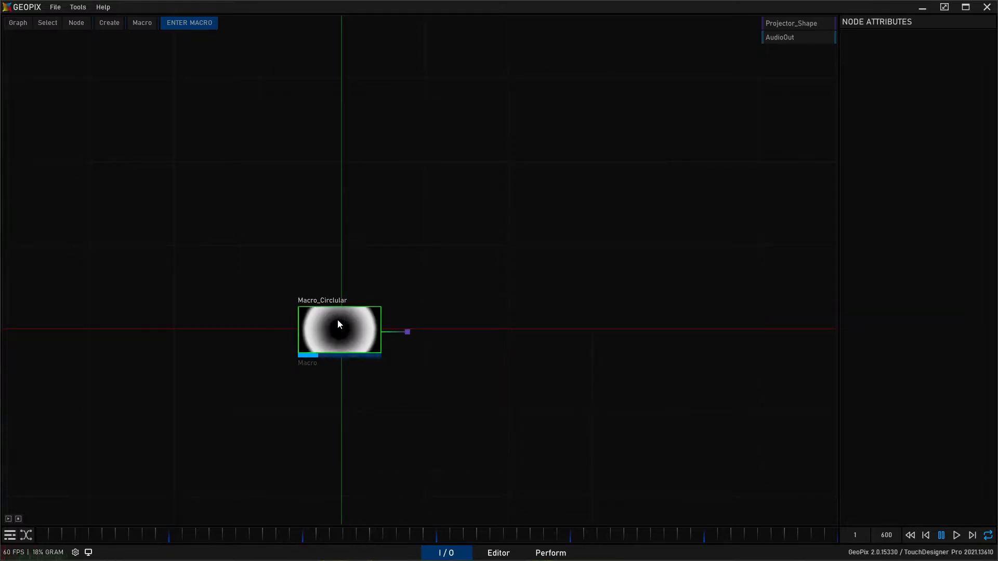
# - Connect the circular macro's texture output to the Projector_Shape output
pyautogui.moveTo(407, 335)
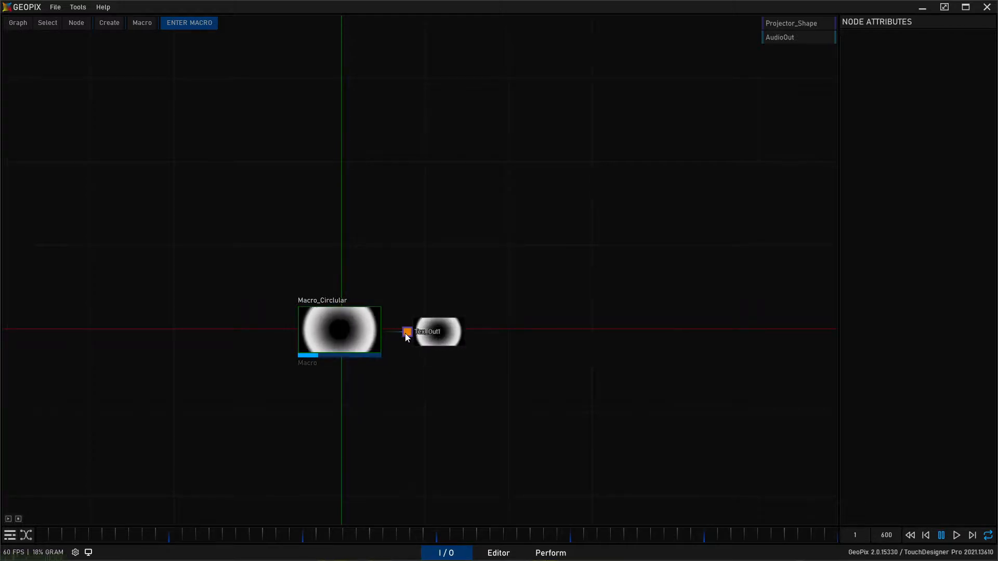
pyautogui.click(780, 24)
pyautogui.moveTo(326, 184); pyautogui.dragTo(359, 190, button='middle')
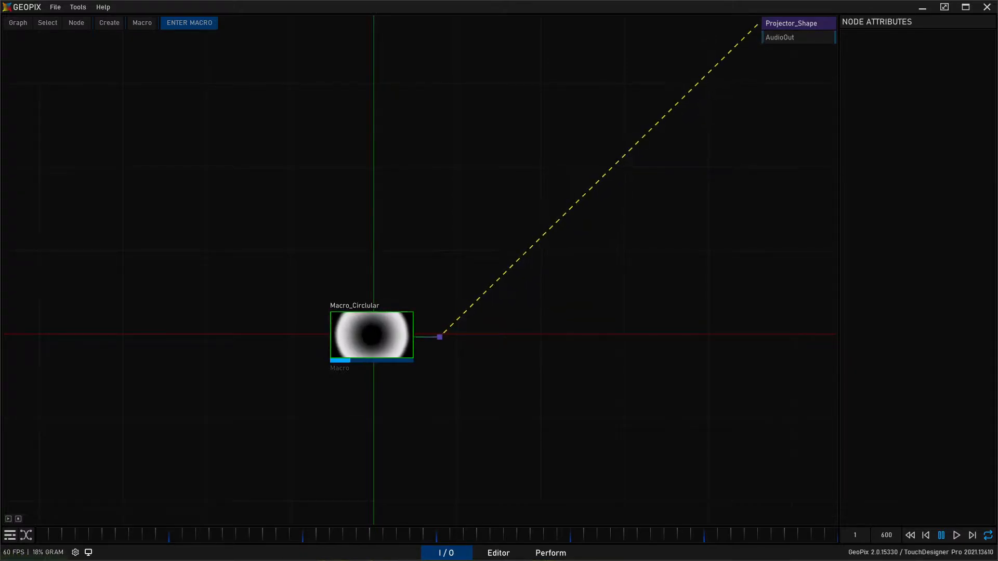
# - Inspect the circular ramp projected onto the fixture from several angles in the 3D Editor
pyautogui.click(499, 553)
pyautogui.moveTo(560, 277); pyautogui.dragTo(575, 340, button='middle')
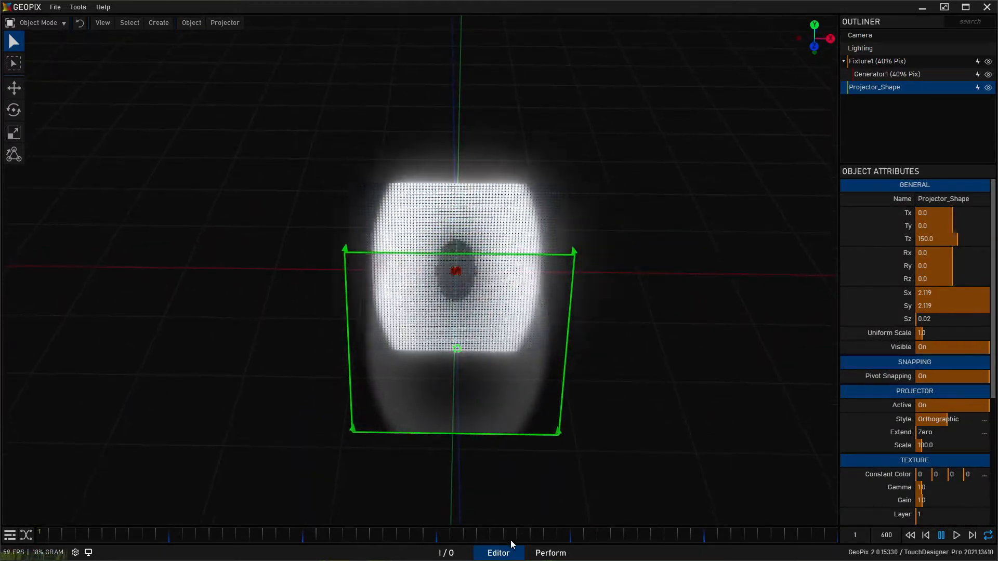
pyautogui.click(446, 553)
pyautogui.click(498, 553)
pyautogui.keyDown('alt'); pyautogui.moveTo(500, 322); pyautogui.dragTo(457, 293); pyautogui.keyUp('alt')
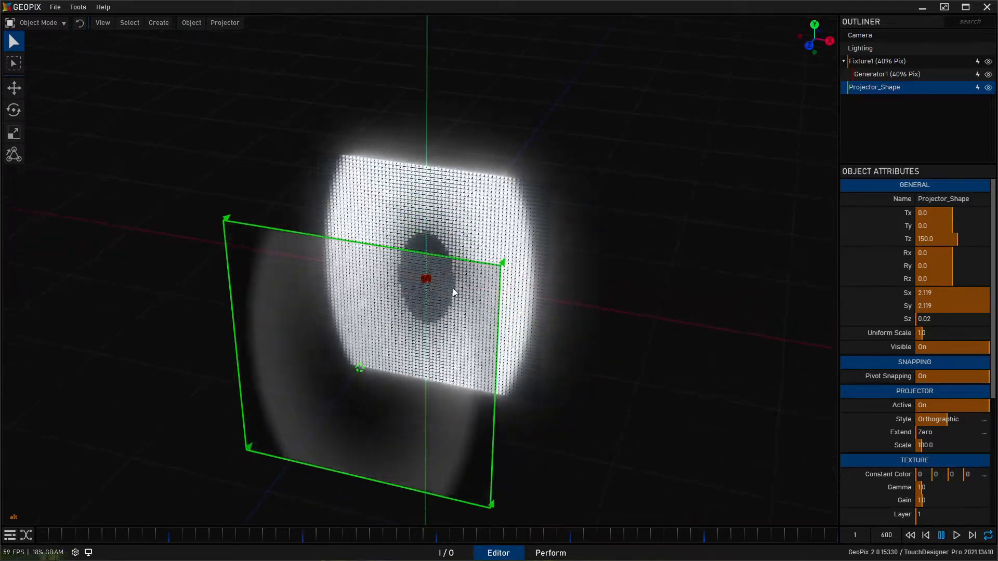
pyautogui.keyDown('alt'); pyautogui.moveTo(337, 232); pyautogui.dragTo(347, 266); pyautogui.keyUp('alt')
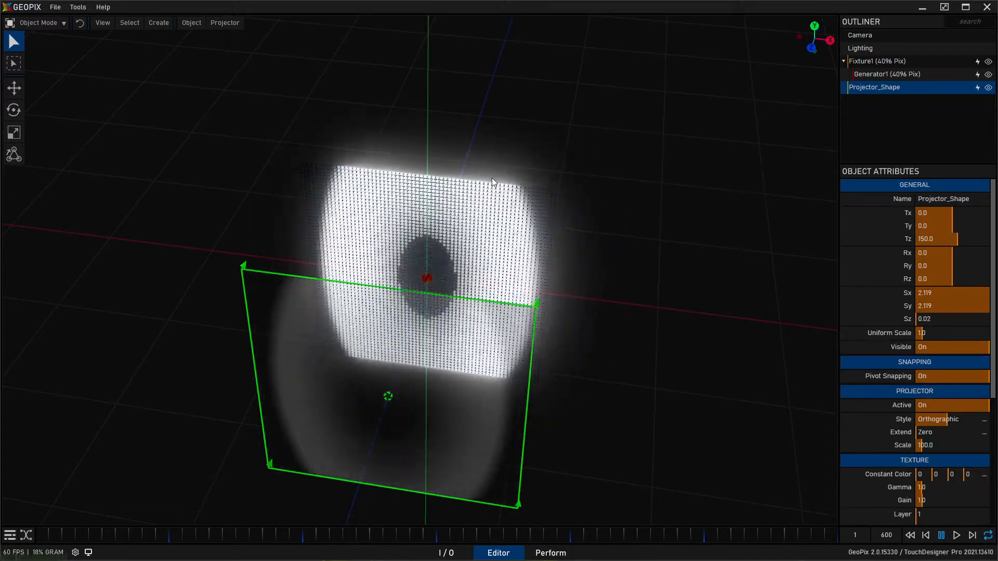
pyautogui.keyDown('alt'); pyautogui.moveTo(475, 187); pyautogui.dragTo(699, 215); pyautogui.keyUp('alt')
pyautogui.keyDown('alt'); pyautogui.moveTo(465, 224); pyautogui.dragTo(389, 217); pyautogui.keyUp('alt')
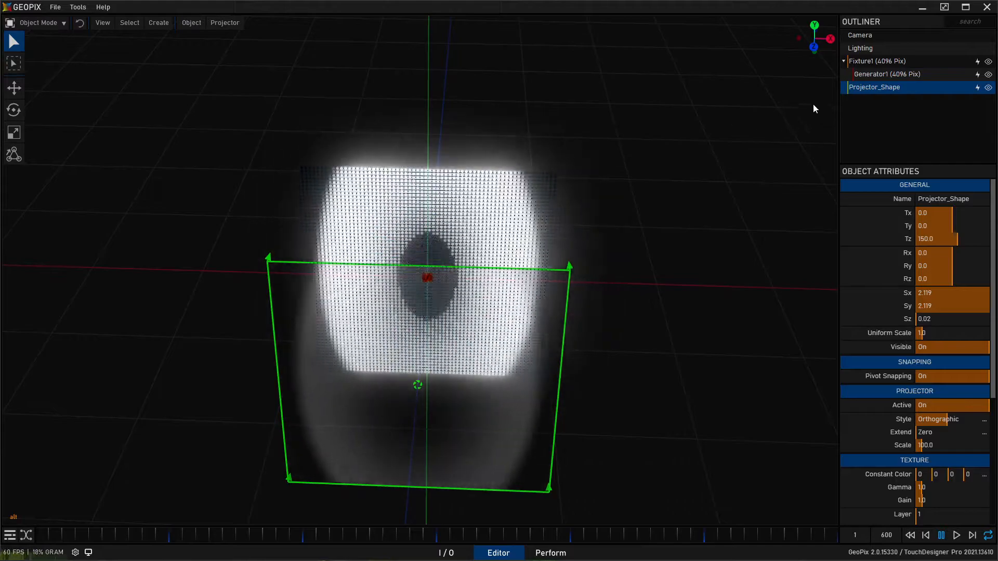
# - Turn off Ambient Occlusion in the Lighting object's image effects
pyautogui.click(881, 52)
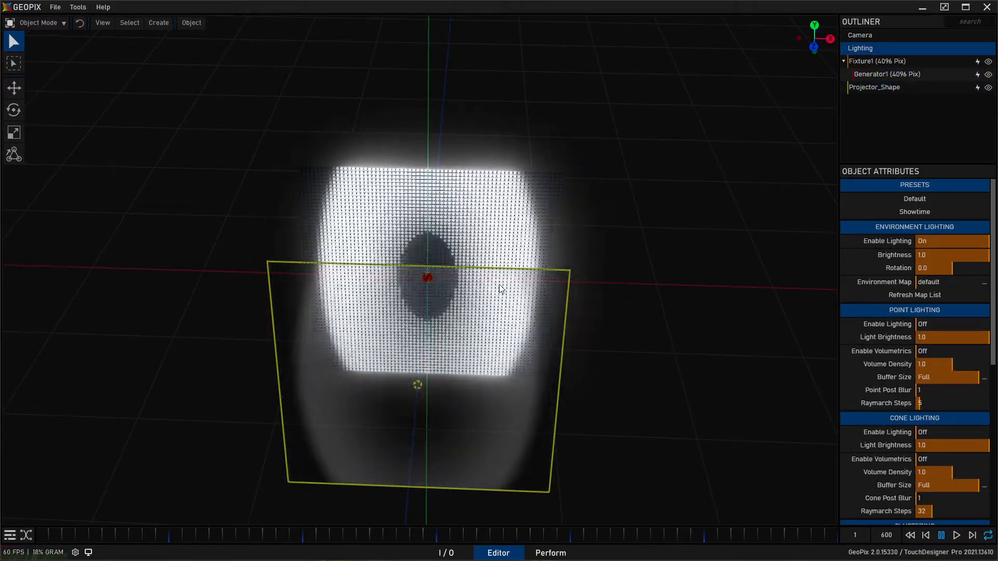
pyautogui.scroll(-2, 874, 299)
pyautogui.scroll(-2, 871, 309)
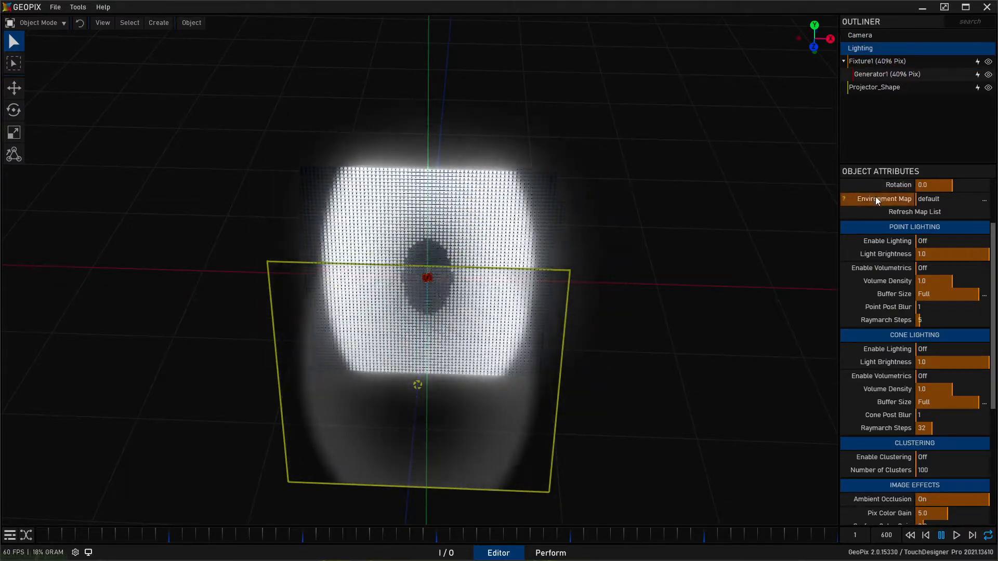
pyautogui.scroll(-3, 865, 273)
pyautogui.scroll(-3, 881, 322)
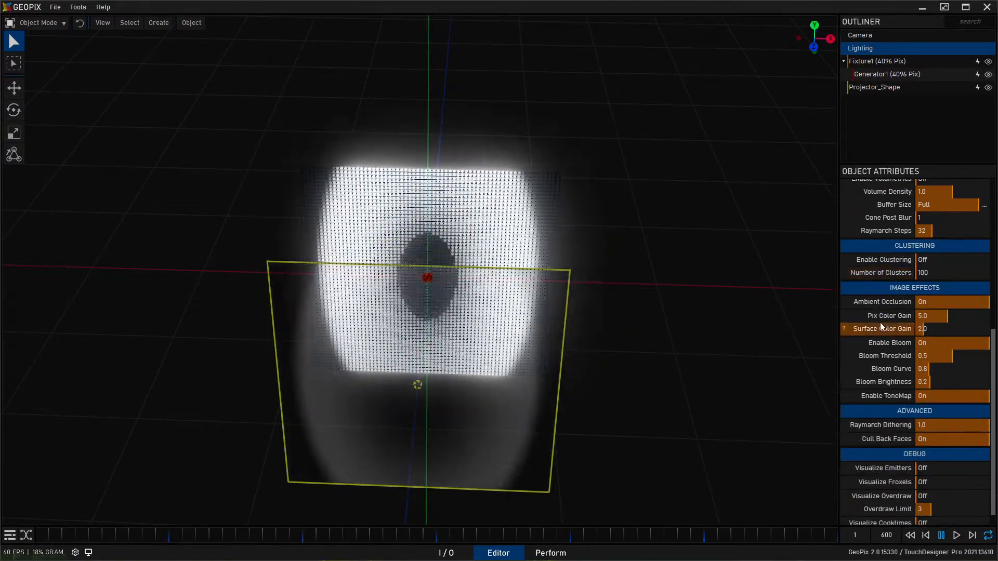
pyautogui.click(940, 302)
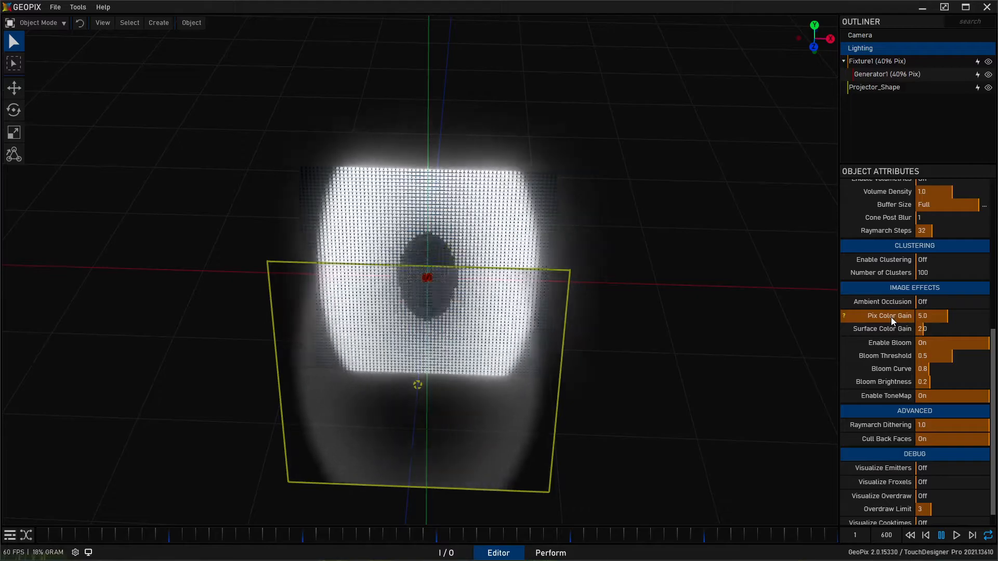
# - Set the lighting's Pix Color Gain and Surface Color Gain both to 1
pyautogui.click(939, 318)
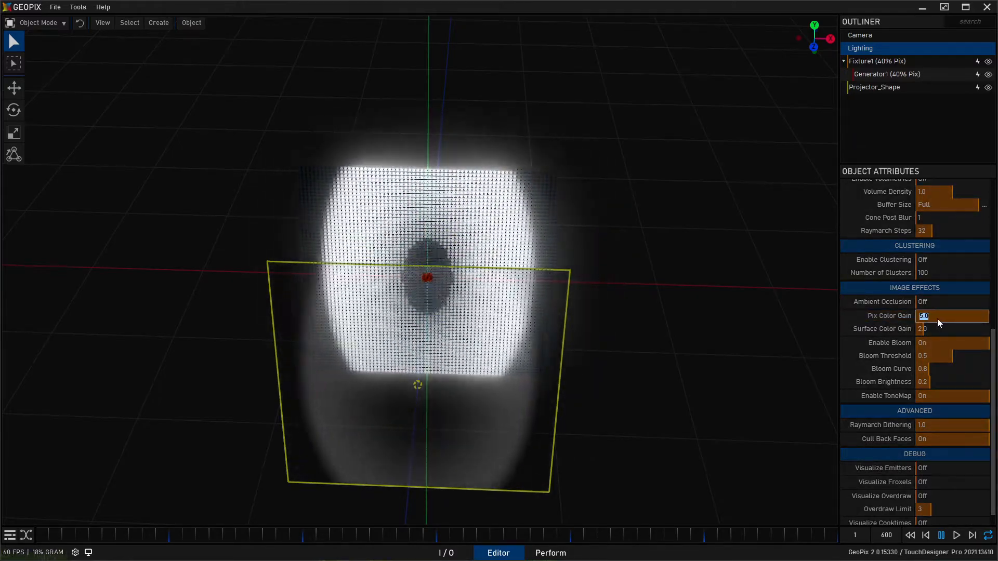
pyautogui.write('1')
pyautogui.press('Return')
pyautogui.click(941, 327)
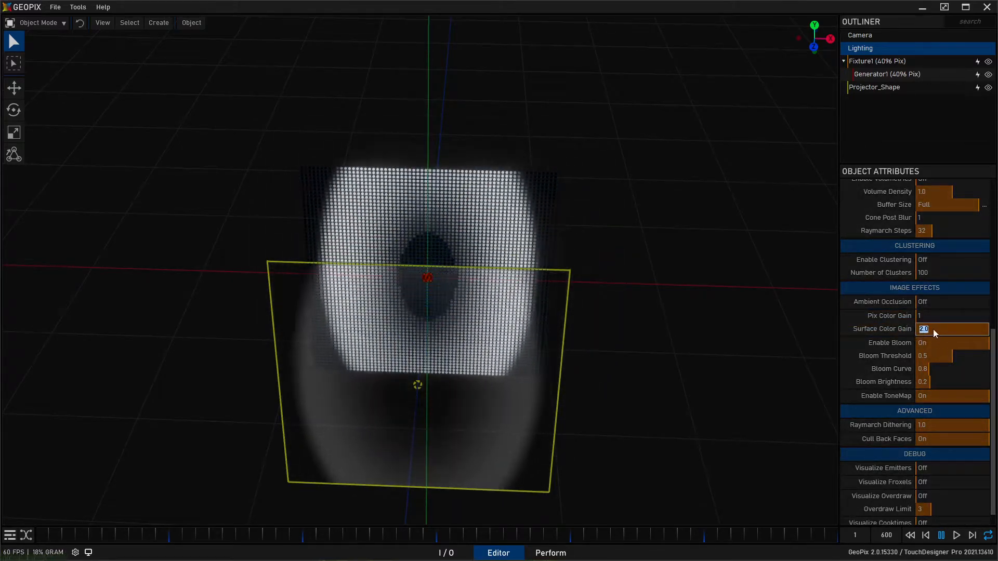
pyautogui.write('1')
pyautogui.press('Return')
# - Compare the macro's output in the node graph with the projected image on the fixture under the new lighting
pyautogui.keyDown('alt'); pyautogui.moveTo(557, 243); pyautogui.dragTo(420, 273); pyautogui.keyUp('alt')
pyautogui.scroll(3, 420, 275)
pyautogui.click(450, 551)
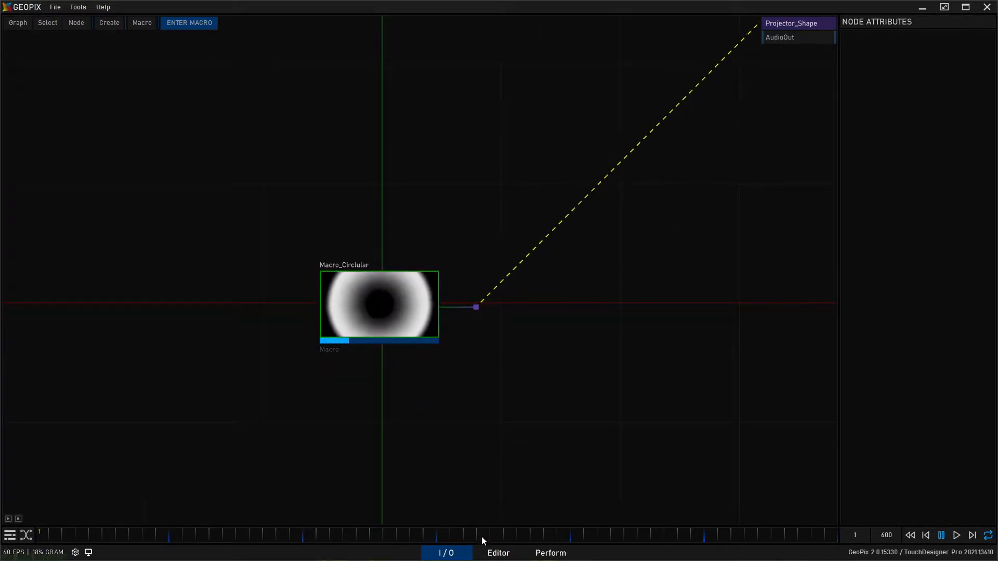
pyautogui.click(500, 550)
pyautogui.keyDown('alt'); pyautogui.moveTo(479, 310); pyautogui.dragTo(331, 241); pyautogui.keyUp('alt')
pyautogui.keyDown('alt'); pyautogui.moveTo(265, 241); pyautogui.dragTo(360, 250); pyautogui.keyUp('alt')
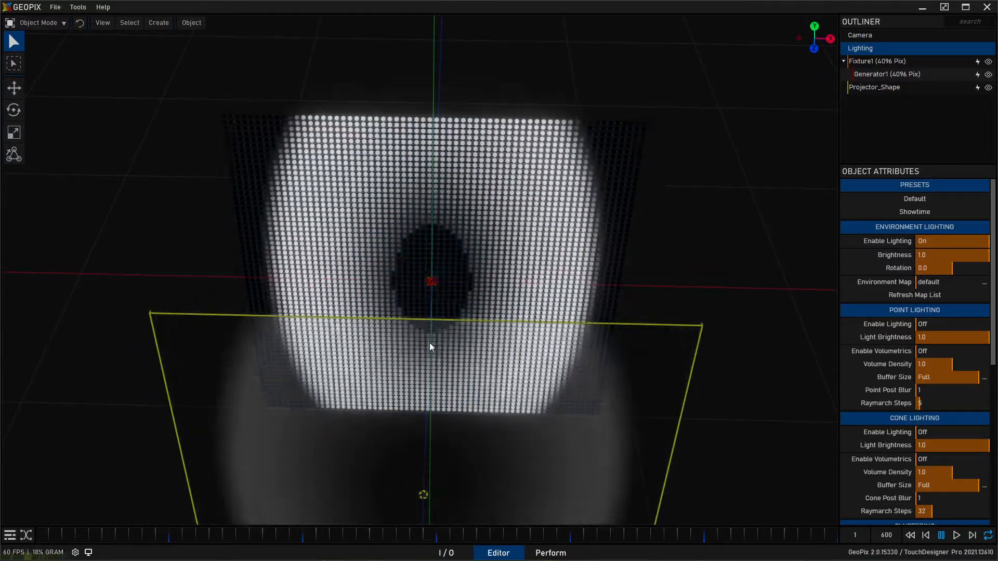
pyautogui.keyDown('alt'); pyautogui.moveTo(429, 343); pyautogui.dragTo(422, 325, button='right'); pyautogui.keyUp('alt')
pyautogui.keyDown('alt'); pyautogui.moveTo(422, 325); pyautogui.dragTo(423, 254); pyautogui.keyUp('alt')
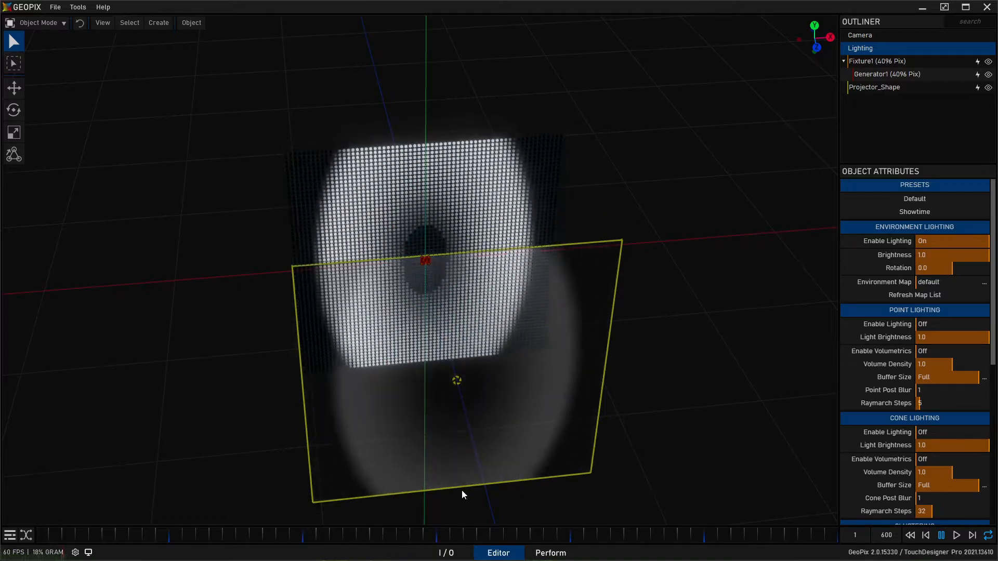
# - Enter the circular macro in the I/O graph and set the Ramp node's resolution to 512 by 512
pyautogui.click(448, 553)
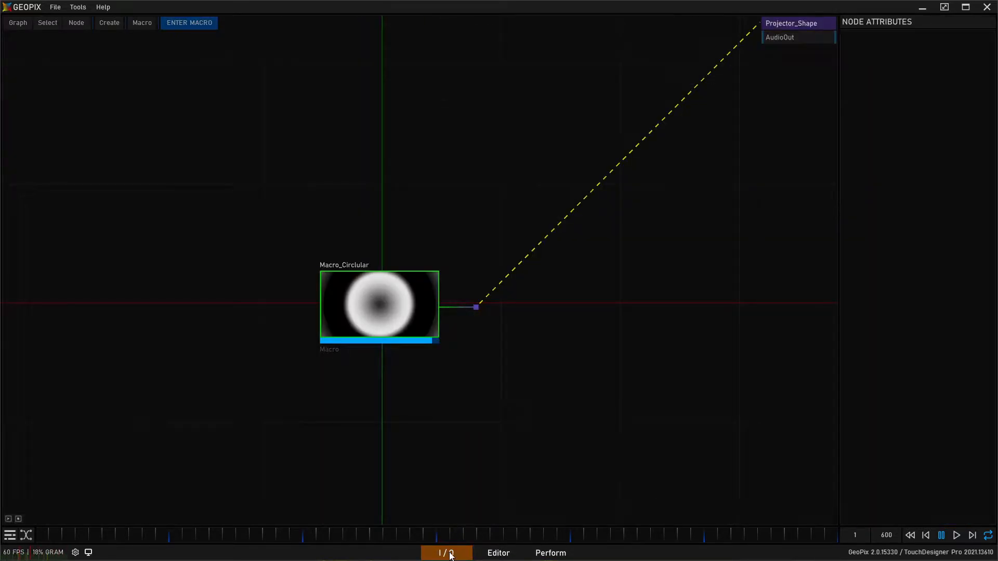
pyautogui.click(360, 297)
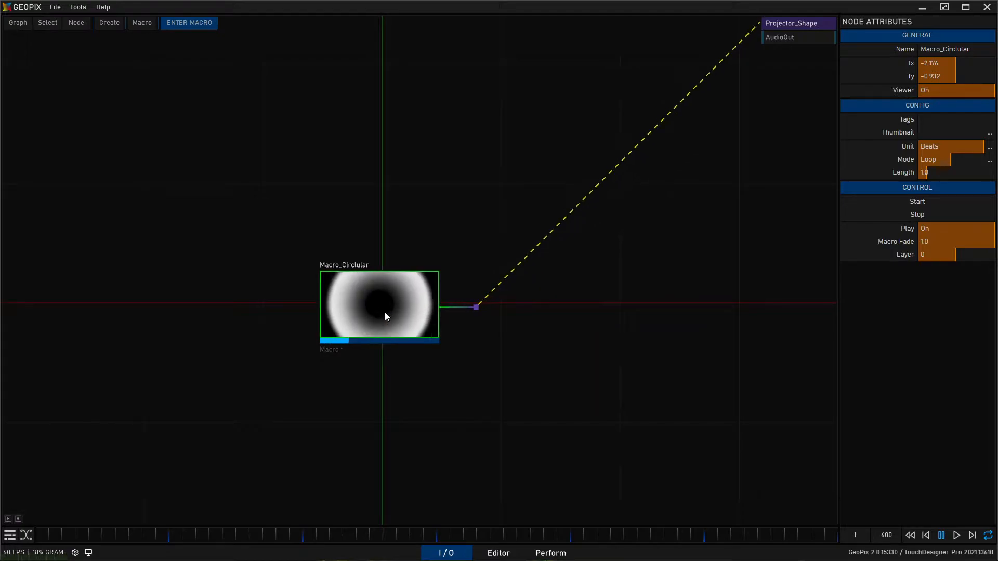
pyautogui.doubleClick(370, 301)
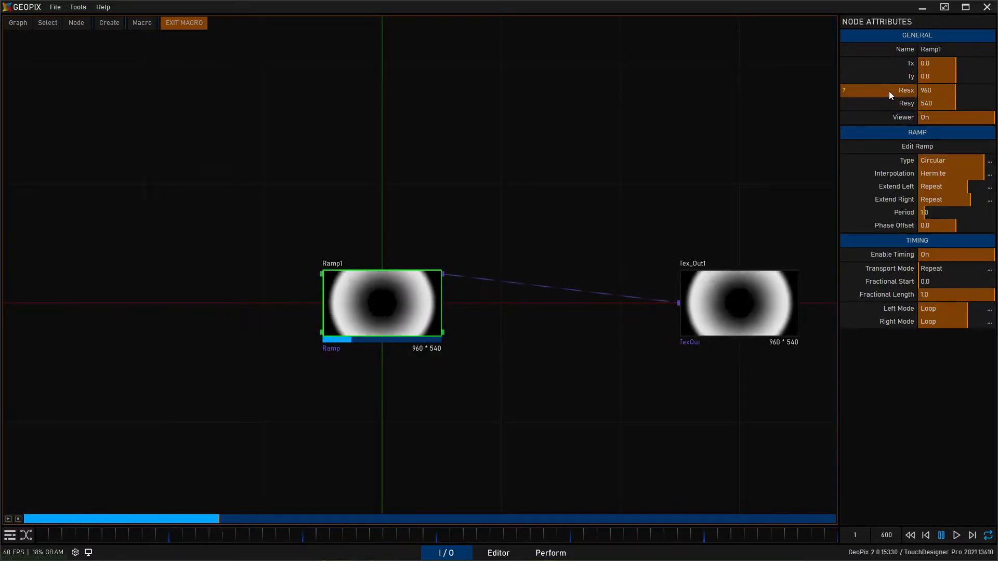
pyautogui.click(930, 90)
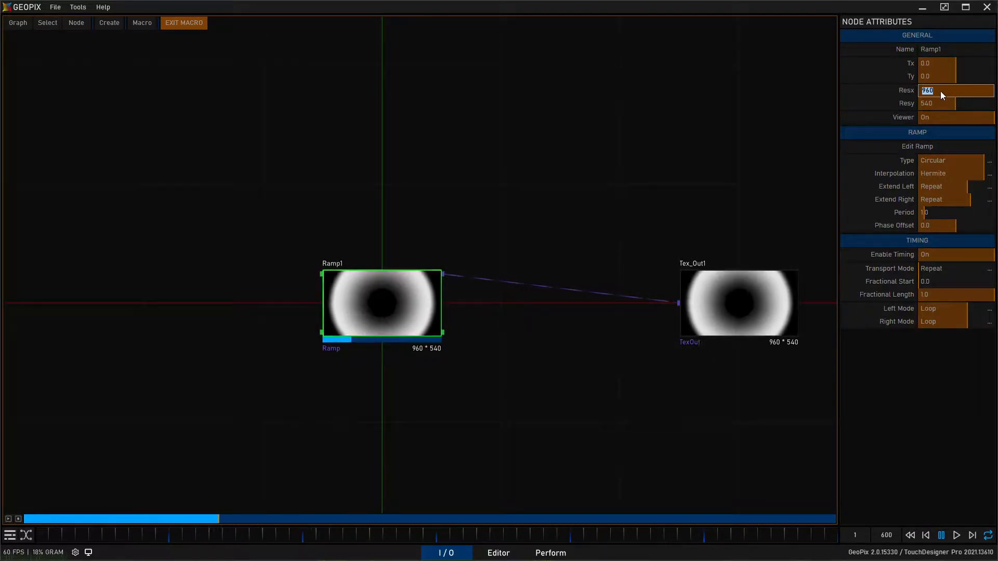
pyautogui.write('512')
pyautogui.press('Return')
pyautogui.click(946, 100)
pyautogui.write('512')
pyautogui.press('Return')
# - Space the Ramp and texture output nodes apart and check the square ramp on the fixture in the Editor
pyautogui.moveTo(414, 308); pyautogui.dragTo(315, 314)
pyautogui.moveTo(707, 308); pyautogui.dragTo(632, 303)
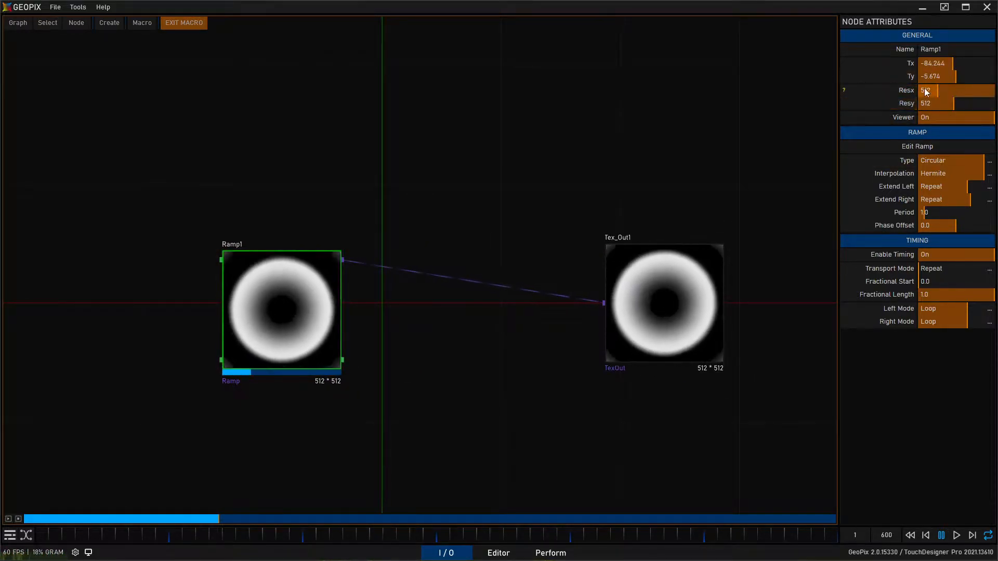
pyautogui.moveTo(257, 316); pyautogui.dragTo(181, 315)
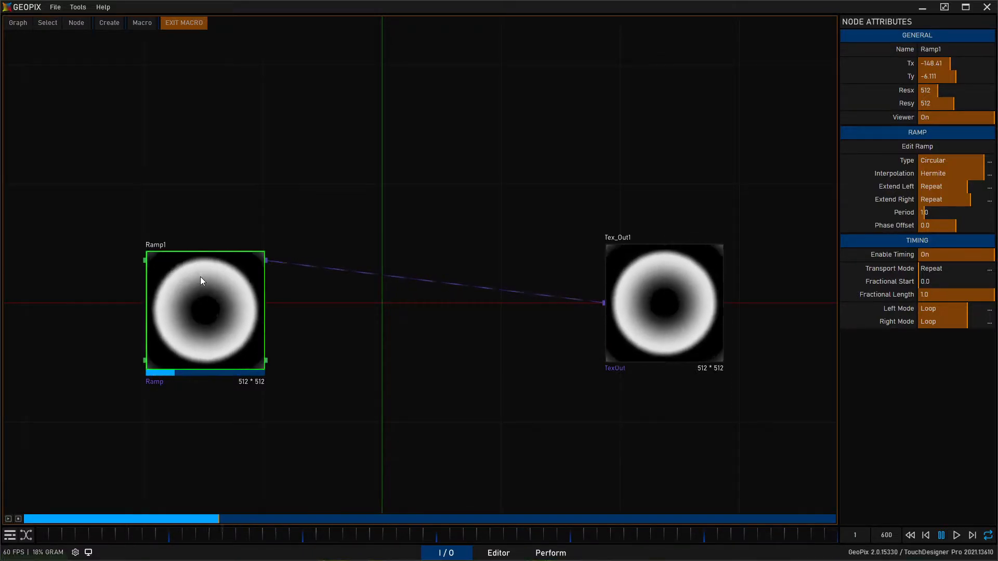
pyautogui.moveTo(349, 300); pyautogui.dragTo(394, 307, button='middle')
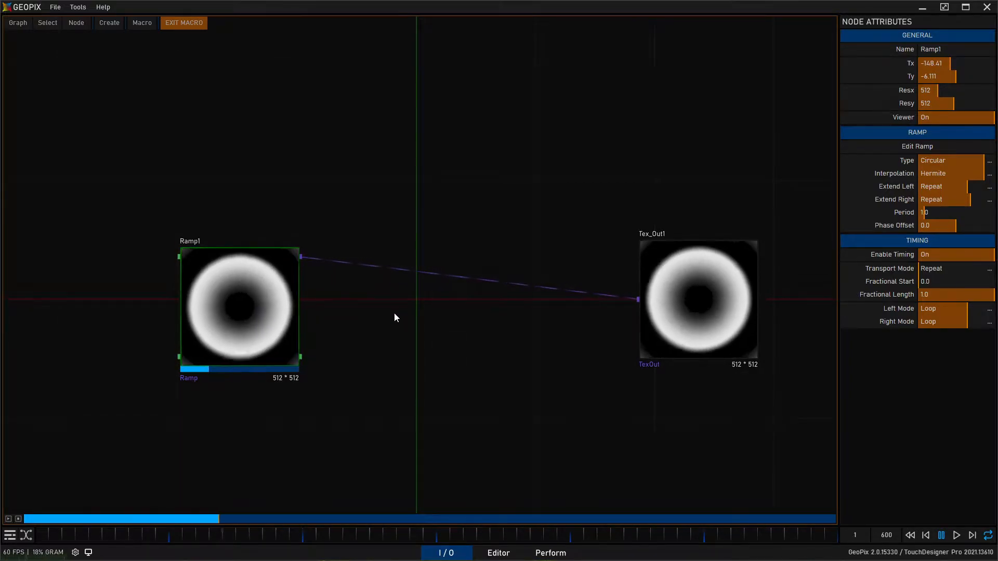
pyautogui.moveTo(408, 332); pyautogui.dragTo(406, 337, button='middle')
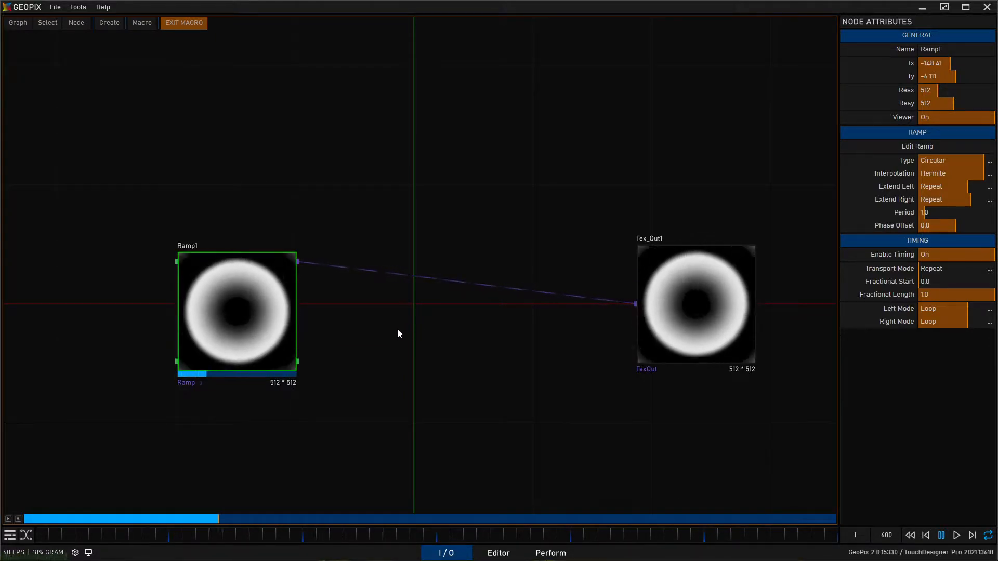
pyautogui.click(492, 554)
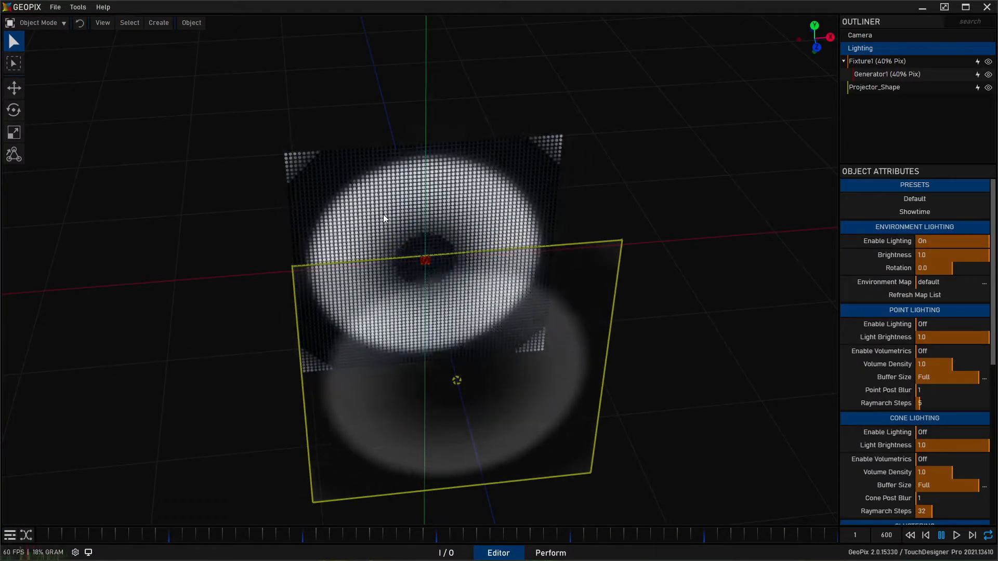
pyautogui.click(446, 553)
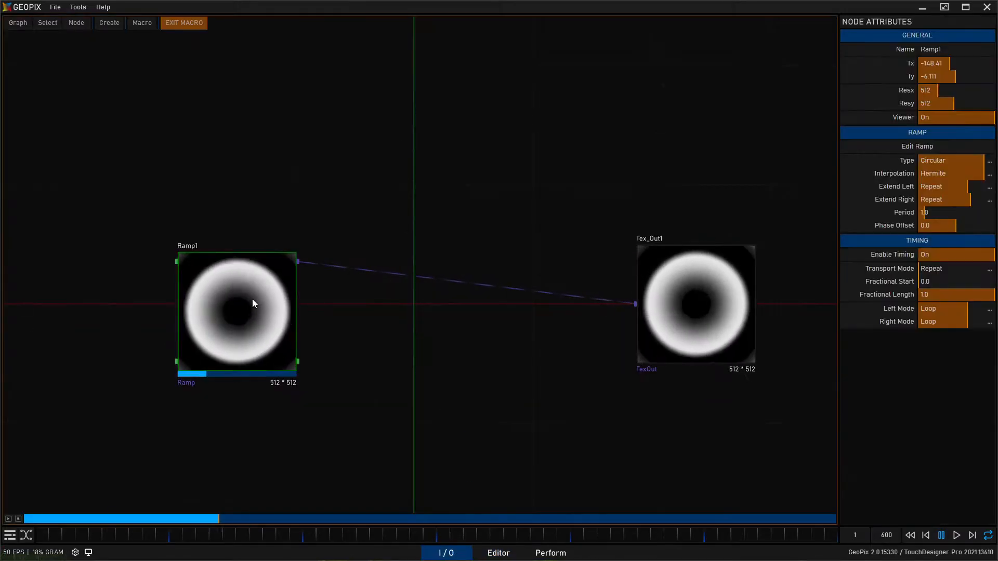
# - Try a resolution of 64 by 64 on the Ramp node and look at its preview up close
pyautogui.click(944, 91)
pyautogui.write('64')
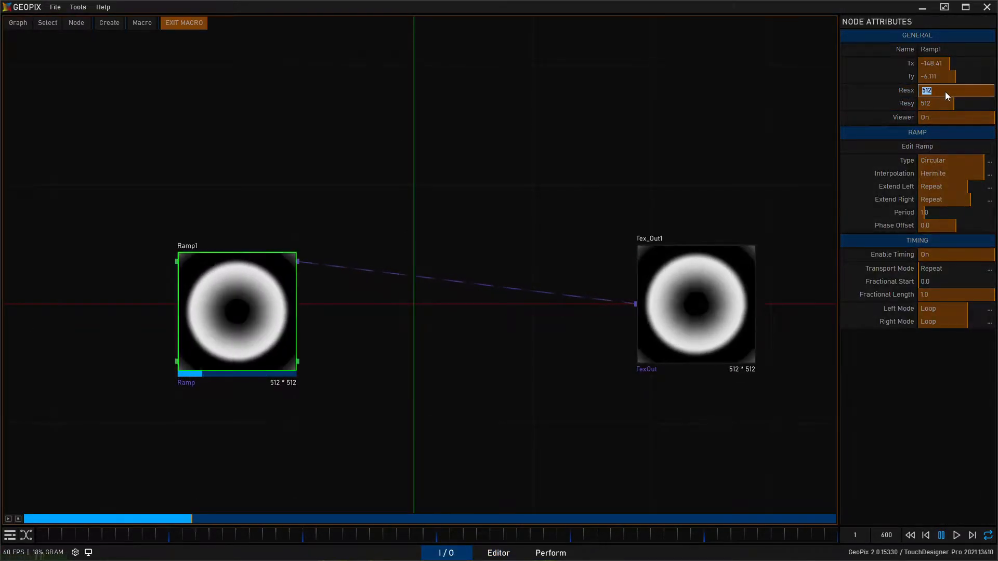
pyautogui.press('Return')
pyautogui.click(917, 103)
pyautogui.write('64')
pyautogui.press('Return')
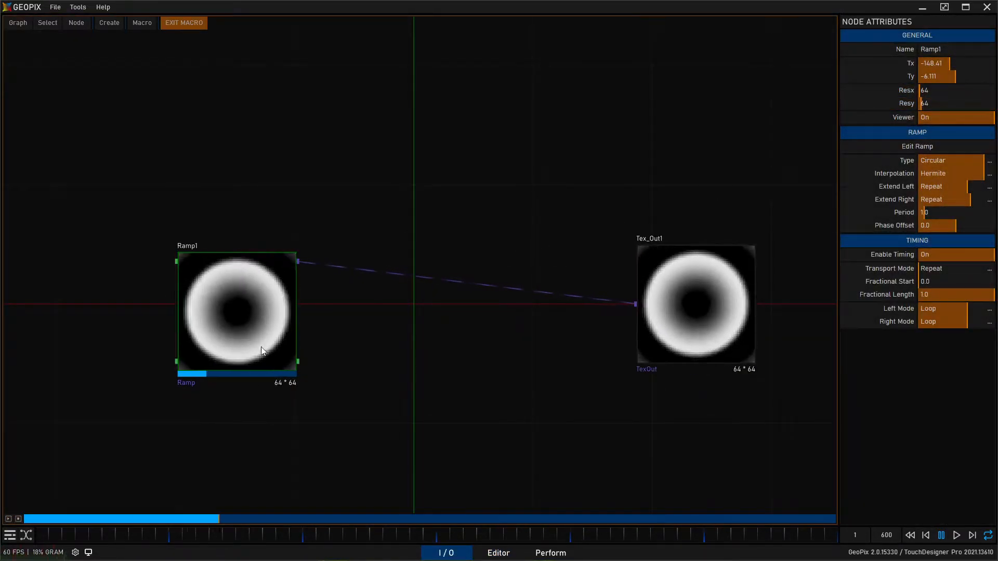
pyautogui.scroll(3, 175, 335)
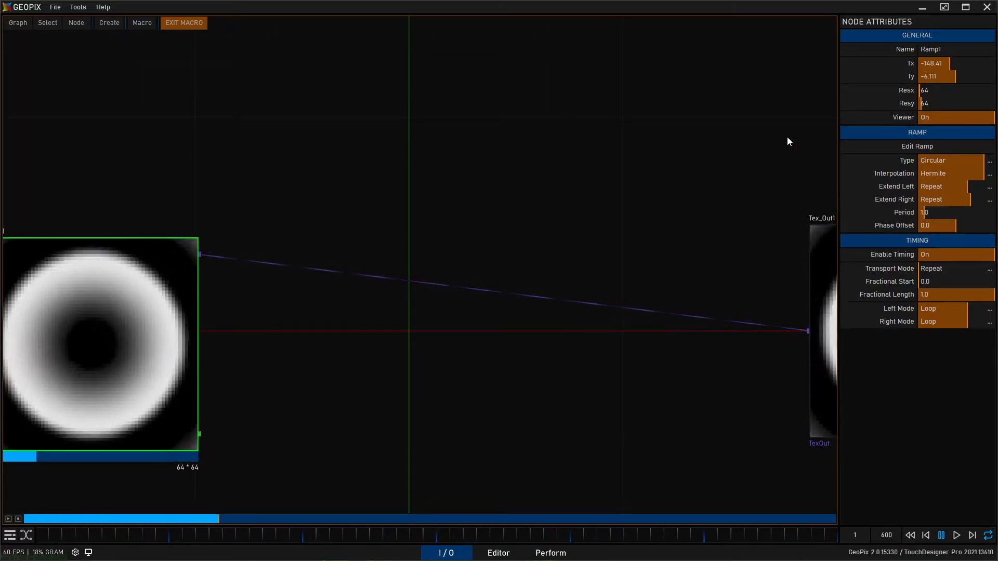
# - Set the Ramp node's resolution back to 512 by 512, exit the macro and select the macro node
pyautogui.click(950, 90)
pyautogui.write('512')
pyautogui.press('Return')
pyautogui.click(952, 103)
pyautogui.write('512')
pyautogui.press('Return')
pyautogui.scroll(-3, 513, 208)
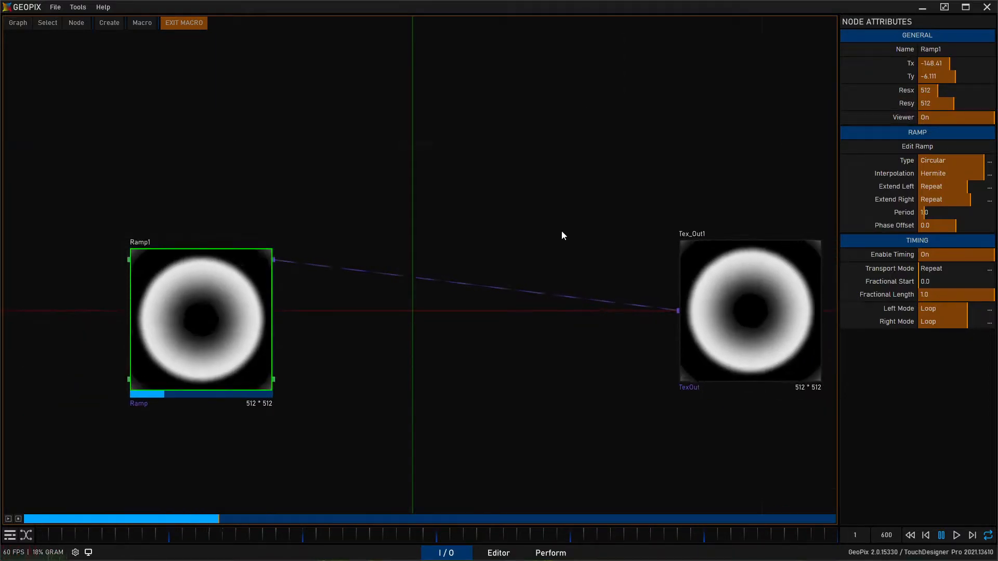
pyautogui.moveTo(449, 210); pyautogui.dragTo(462, 246, button='middle')
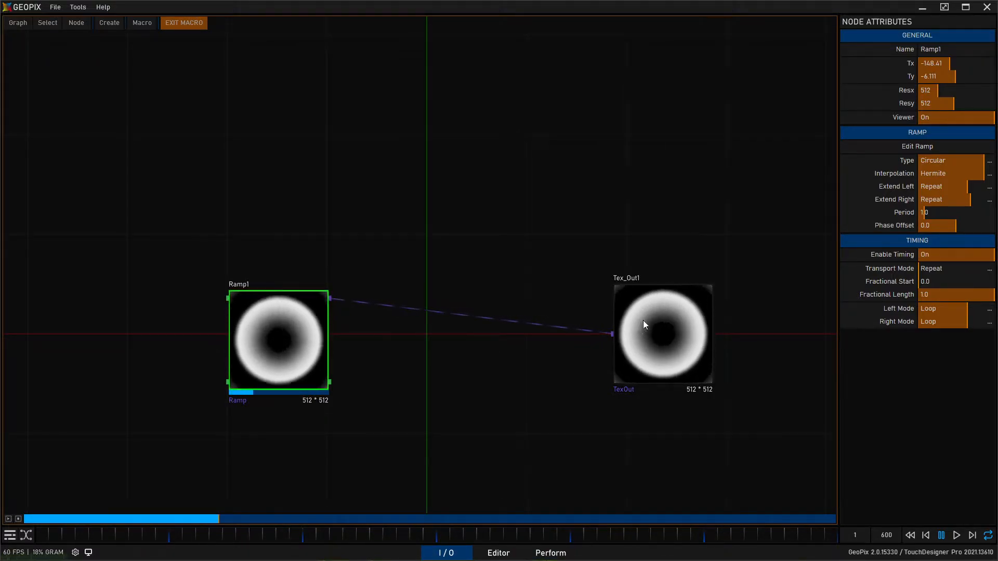
pyautogui.click(189, 26)
pyautogui.click(413, 364)
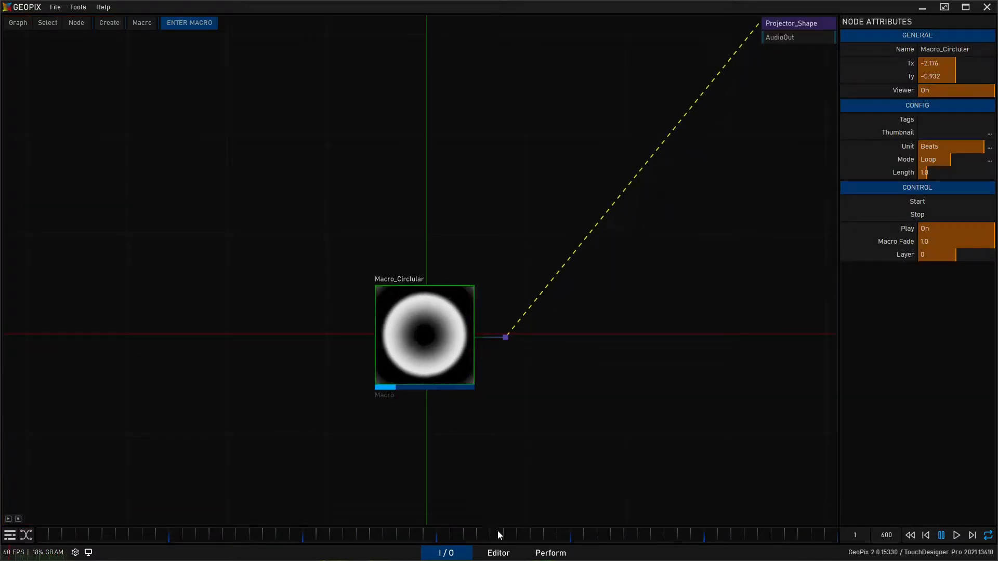
# - Check the circular pattern on the fixture in the Editor and duplicate Macro_Circlular directly below the original in the I/O graph
pyautogui.click(499, 552)
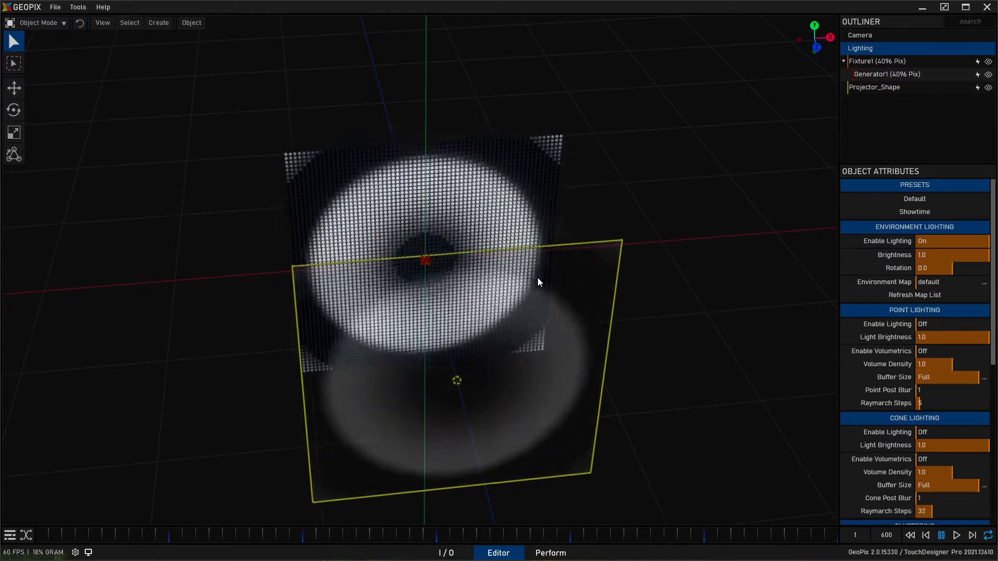
pyautogui.click(445, 552)
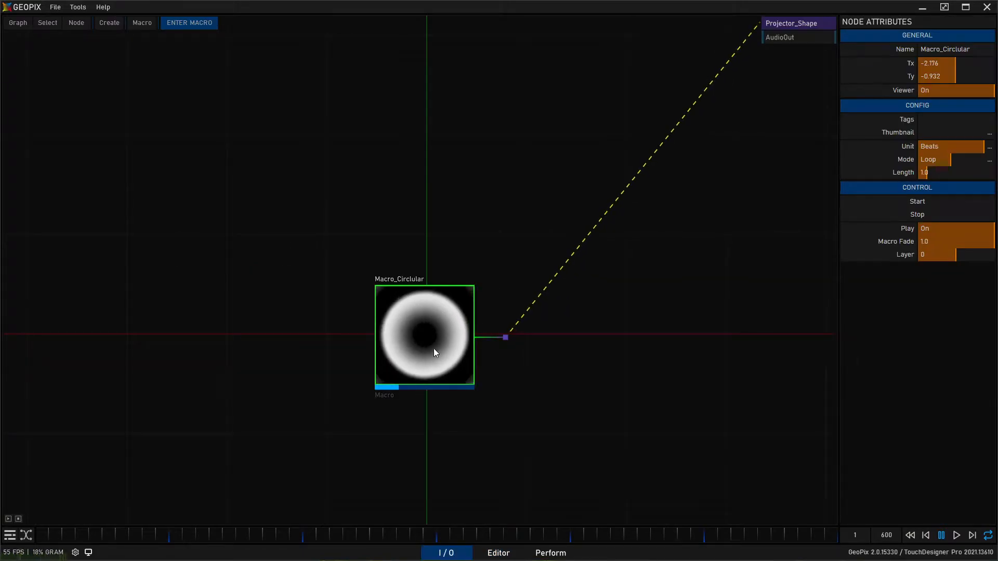
pyautogui.scroll(-3, 438, 296)
pyautogui.moveTo(580, 364); pyautogui.dragTo(588, 254, button='middle')
pyautogui.hotkey('ctrl', 'd')
pyautogui.moveTo(451, 316); pyautogui.dragTo(447, 347)
# - Rename the duplicated circular macro to Macro_Radial
pyautogui.click(936, 49)
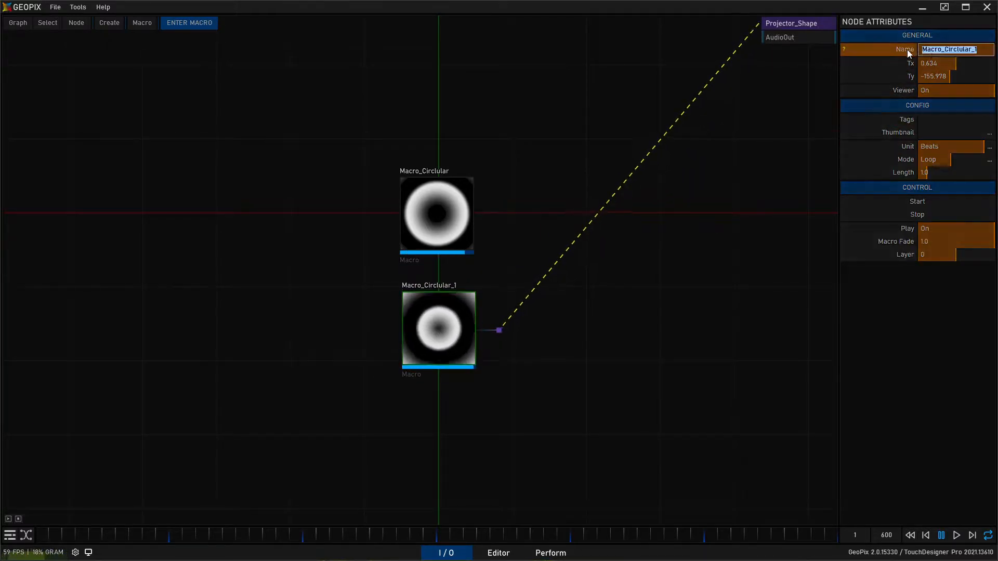
pyautogui.moveTo(977, 49); pyautogui.dragTo(945, 49)
pyautogui.write('Radial')
pyautogui.press('Return')
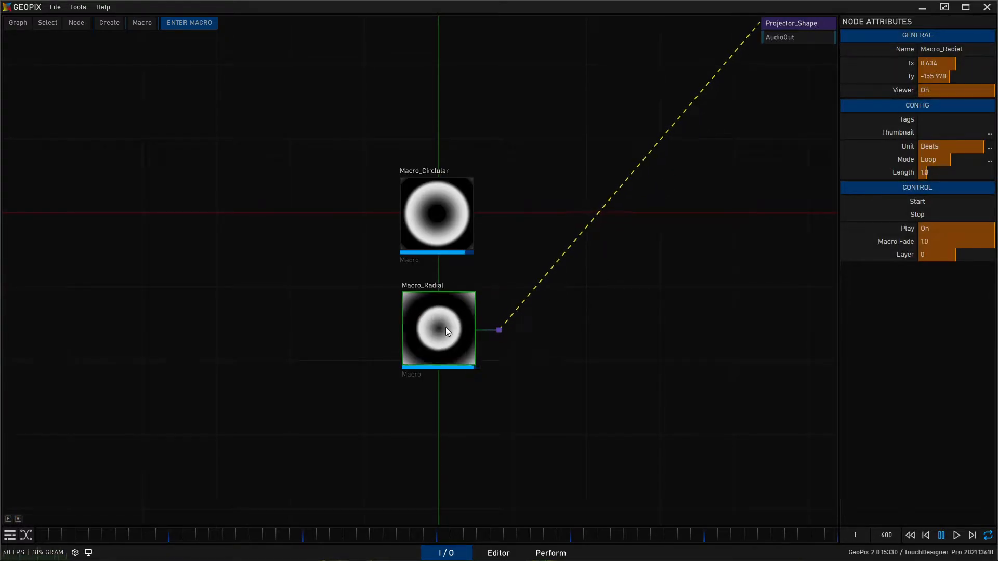
# - Enter Macro_Radial, set the Ramp node's type to Radial and look at its preview up close
pyautogui.doubleClick(432, 332)
pyautogui.click(347, 220)
pyautogui.moveTo(461, 86); pyautogui.dragTo(503, 147, button='middle')
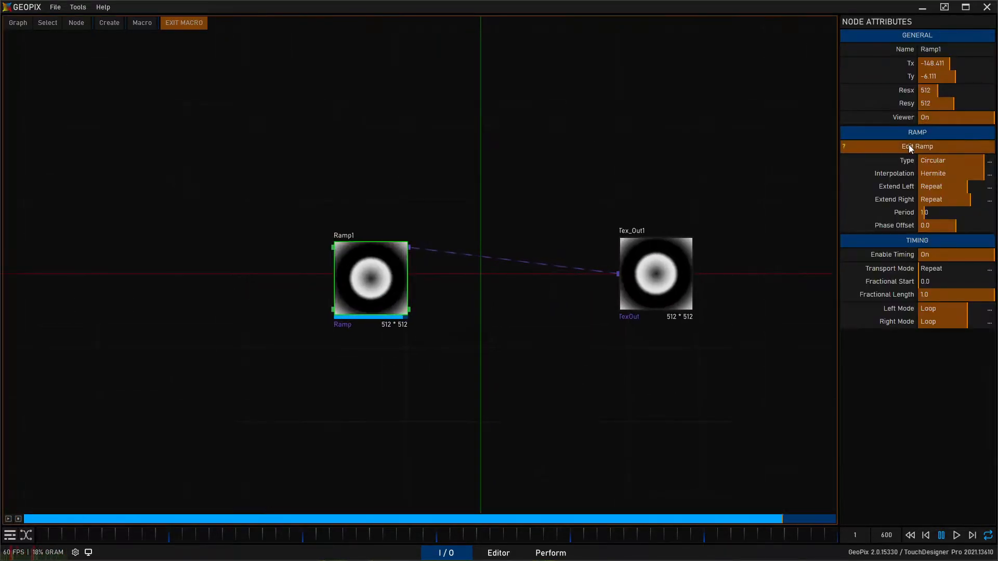
pyautogui.click(990, 162)
pyautogui.click(957, 195)
pyautogui.scroll(2, 357, 299)
pyautogui.scroll(1, 354, 302)
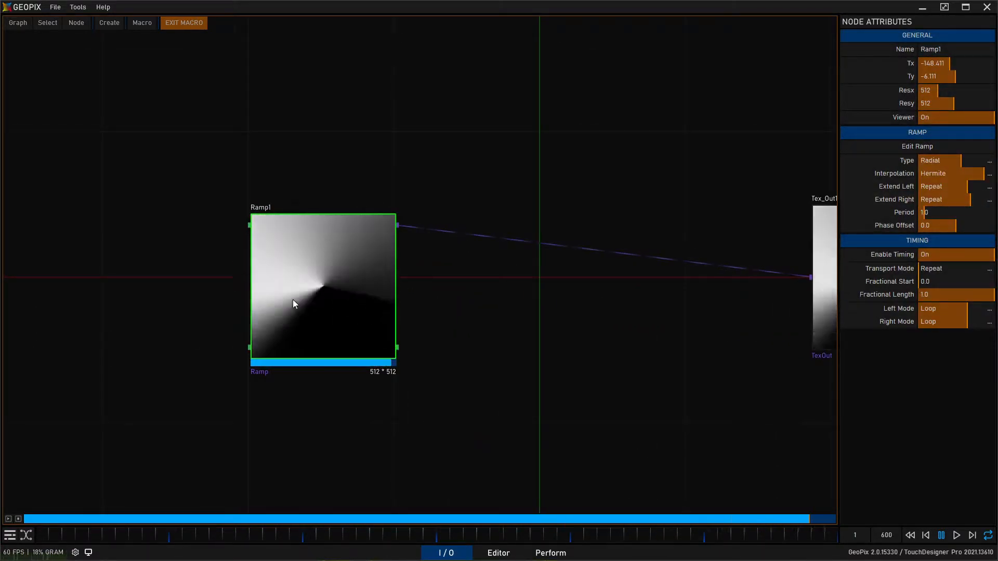
pyautogui.scroll(-3, 383, 287)
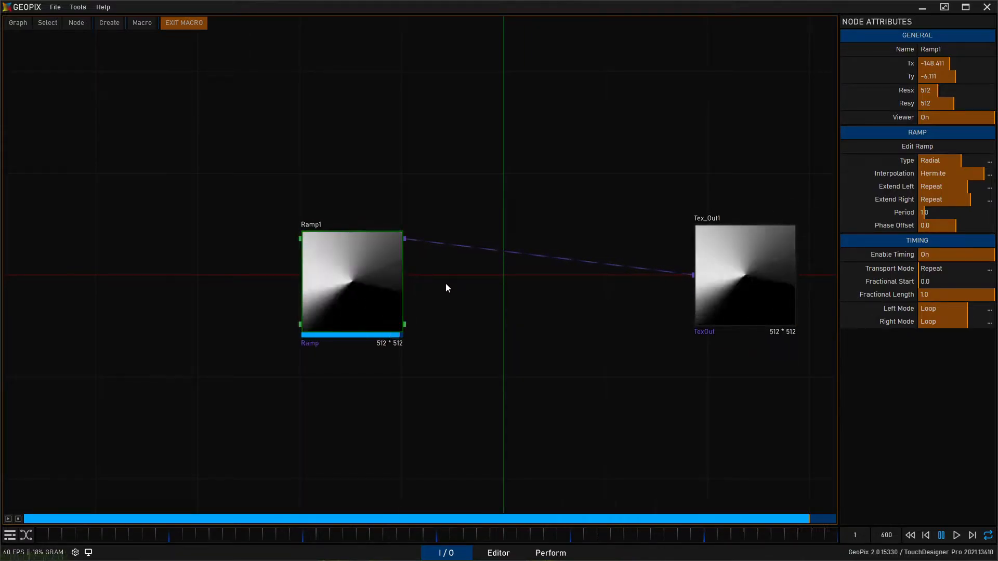
# - Try a period of 0.5 on the radial Ramp node
pyautogui.click(925, 217)
pyautogui.write('.5')
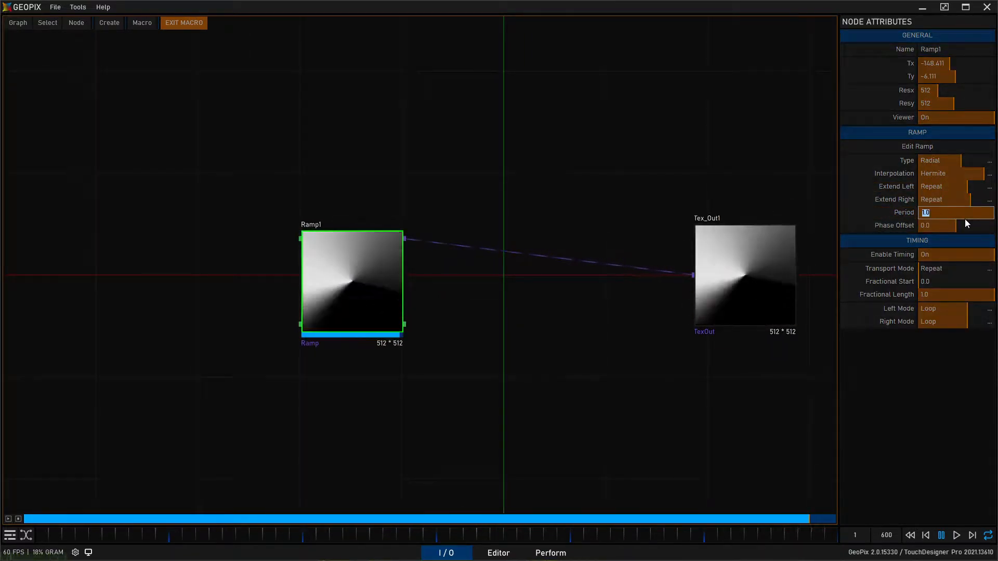
pyautogui.press('Return')
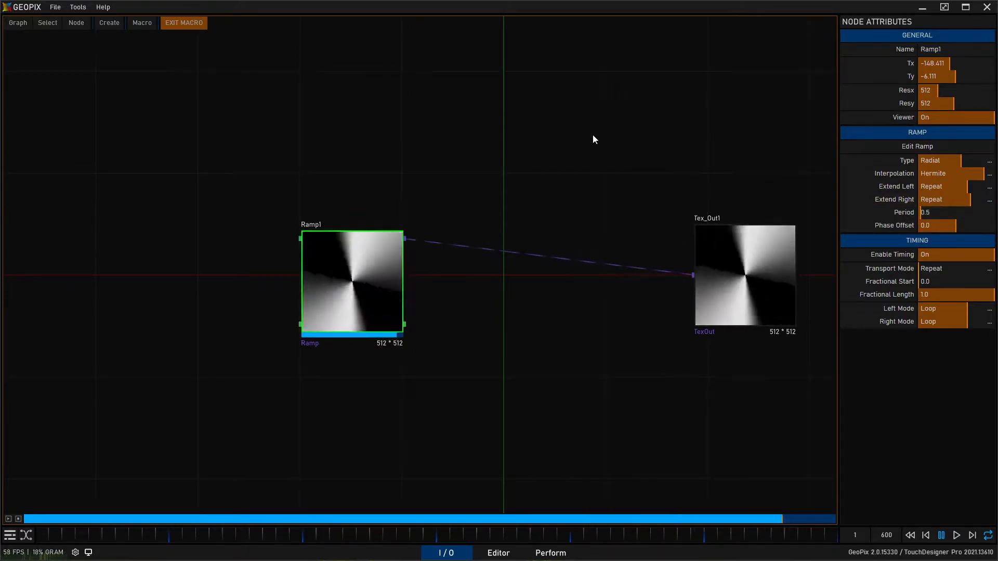
# - Set the radial Ramp node's period to 0.333 and exit the macro
pyautogui.moveTo(522, 171); pyautogui.dragTo(405, 174, button='middle')
pyautogui.click(944, 212)
pyautogui.write('.')
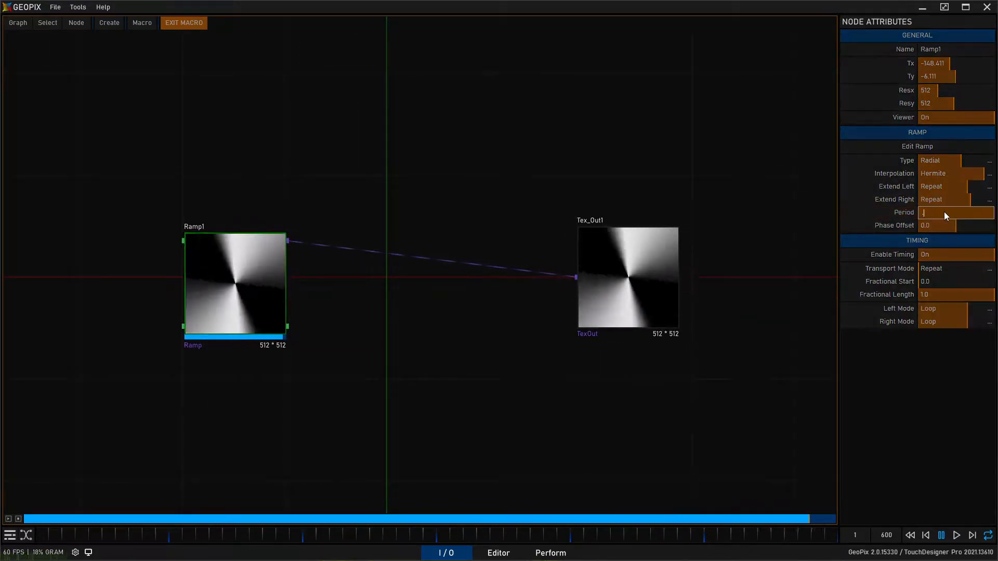
pyautogui.write('333')
pyautogui.press('Return')
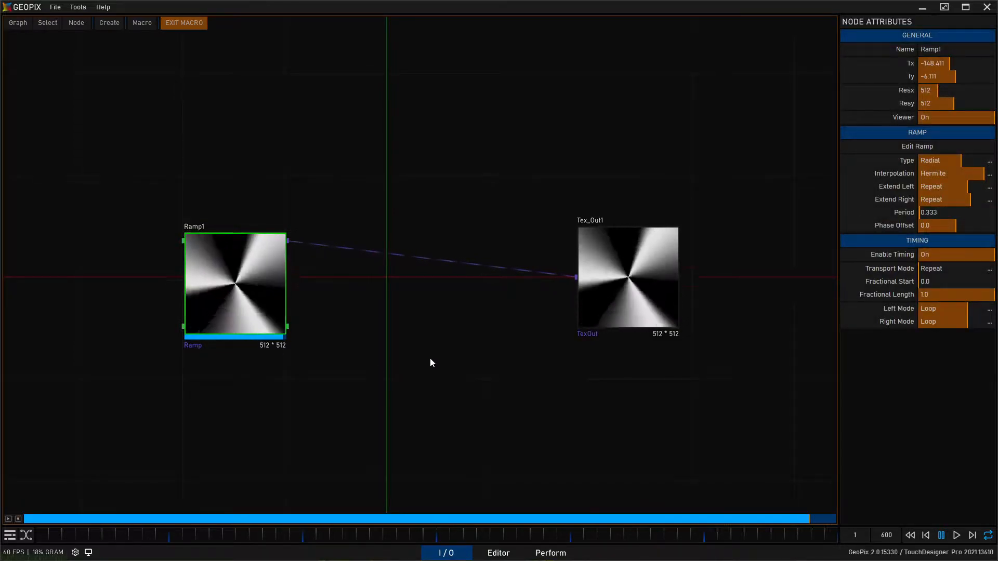
pyautogui.click(184, 22)
# - Duplicate Macro_Radial and place the copy directly below it in the graph
pyautogui.click(397, 252)
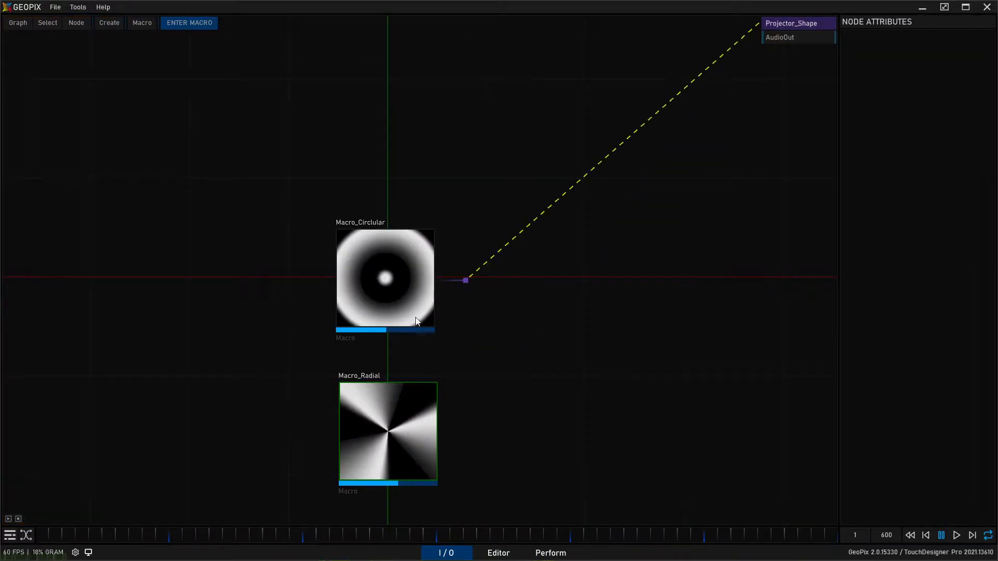
pyautogui.click(411, 430)
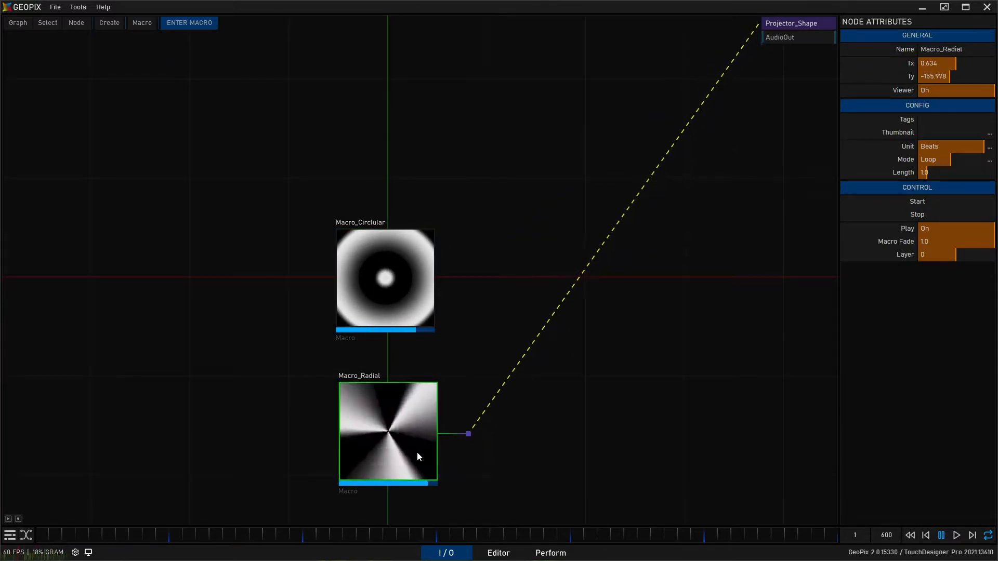
pyautogui.moveTo(623, 380); pyautogui.dragTo(667, 253, button='middle')
pyautogui.moveTo(686, 335); pyautogui.dragTo(659, 300, button='middle')
pyautogui.hotkey('ctrl', 'd')
pyautogui.moveTo(419, 362); pyautogui.dragTo(418, 401)
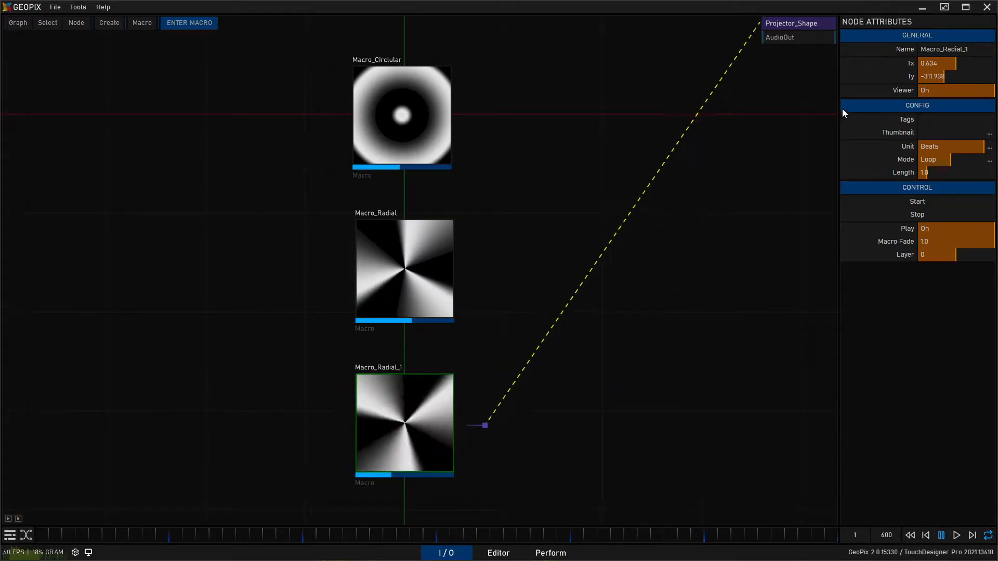
# - Rename the copy of the radial macro to Macro_Bars
pyautogui.click(966, 50)
pyautogui.moveTo(971, 51); pyautogui.dragTo(944, 52)
pyautogui.write('Blinde')
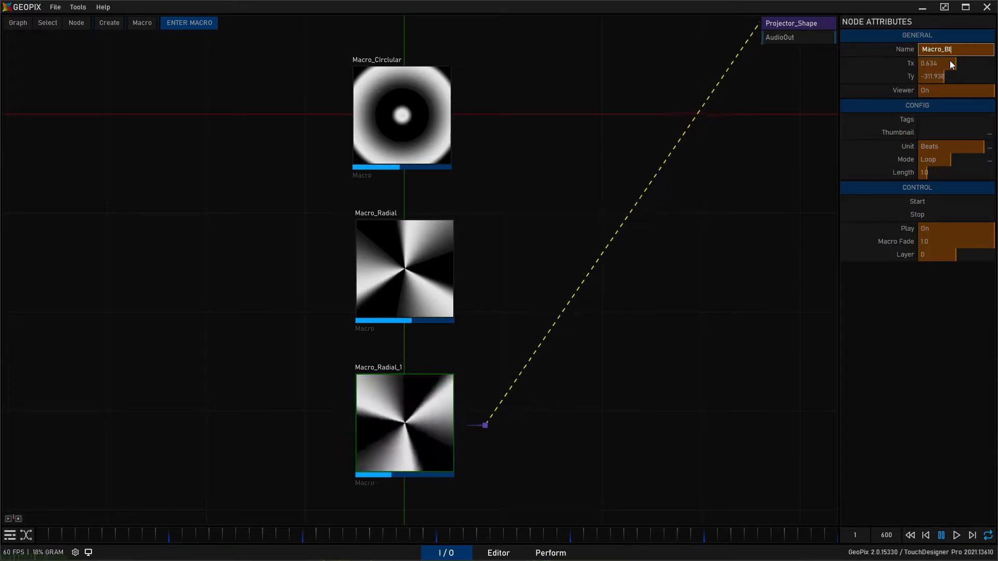
pyautogui.press('BackSpace')
pyautogui.press('BackSpace')
pyautogui.press('BackSpace')
pyautogui.press('BackSpace')
pyautogui.press('BackSpace')
pyautogui.press('BackSpace')
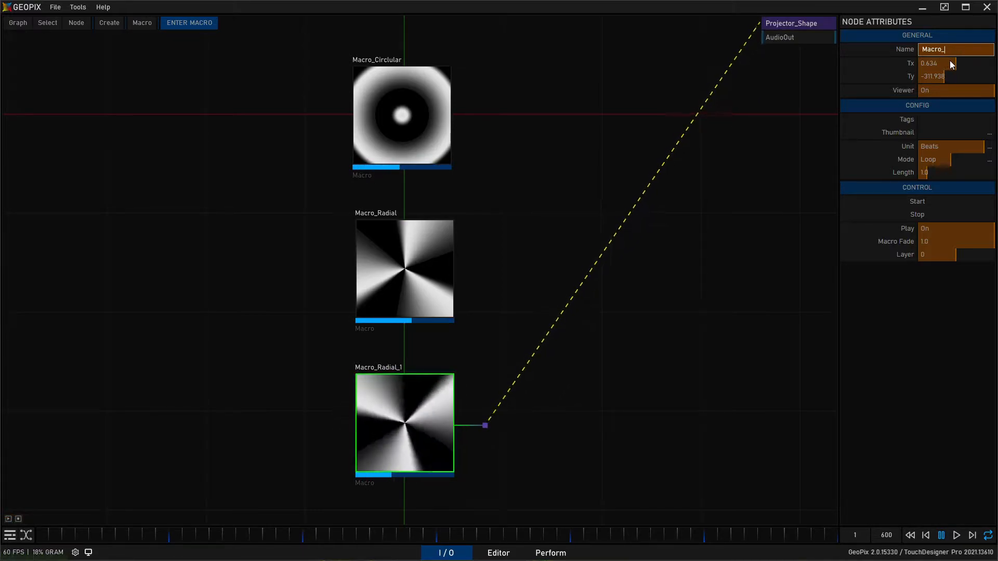
pyautogui.write('Bars')
pyautogui.press('Return')
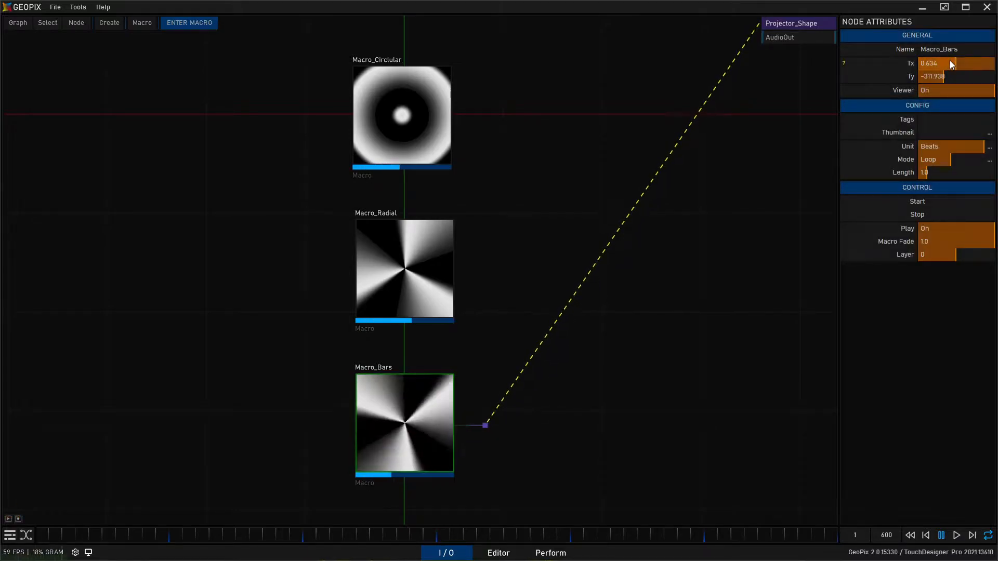
# - Enter Macro_Bars, set its Ramp node's type to Horizontal and reset the period to 1.0
pyautogui.doubleClick(429, 413)
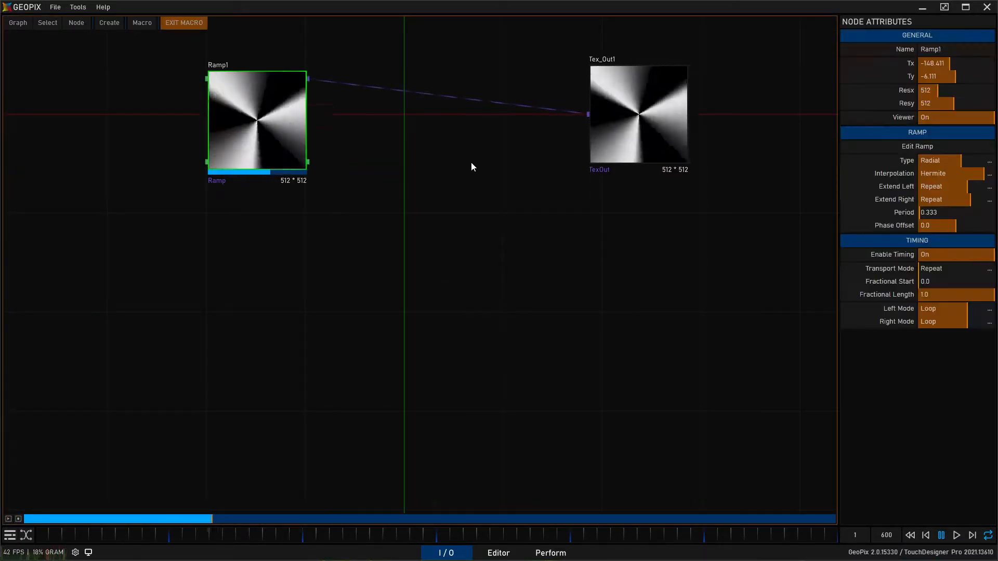
pyautogui.click(989, 162)
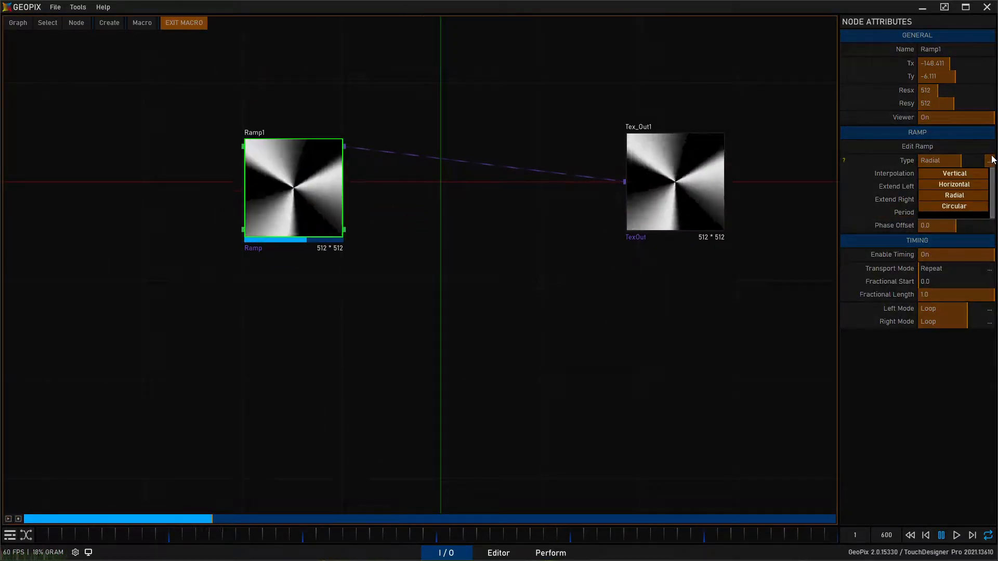
pyautogui.click(969, 174)
pyautogui.moveTo(451, 318); pyautogui.dragTo(458, 339, button='middle')
pyautogui.doubleClick(900, 214)
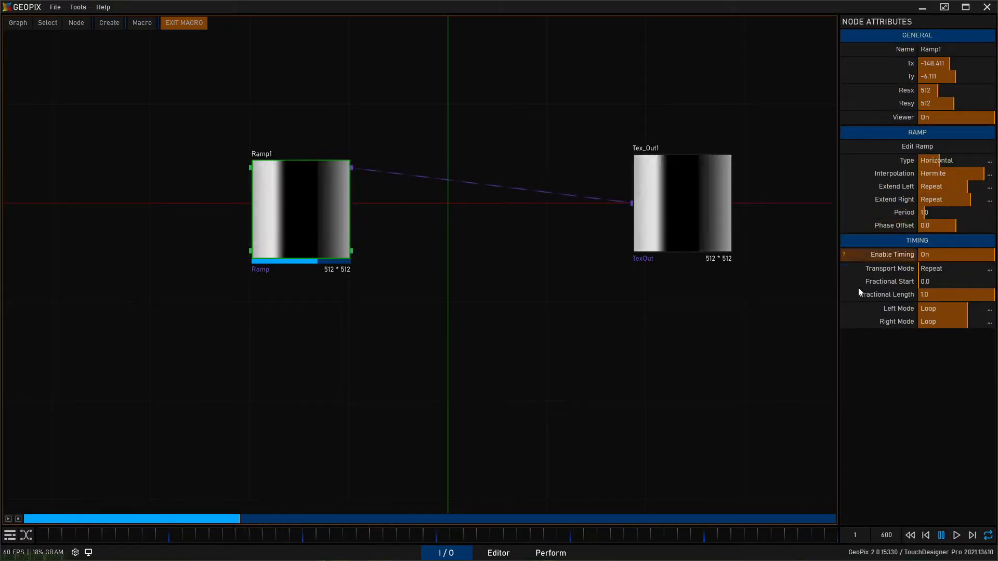
# - Move the texture output node closer to the Ramp node and exit the bars macro
pyautogui.moveTo(691, 289); pyautogui.dragTo(598, 283)
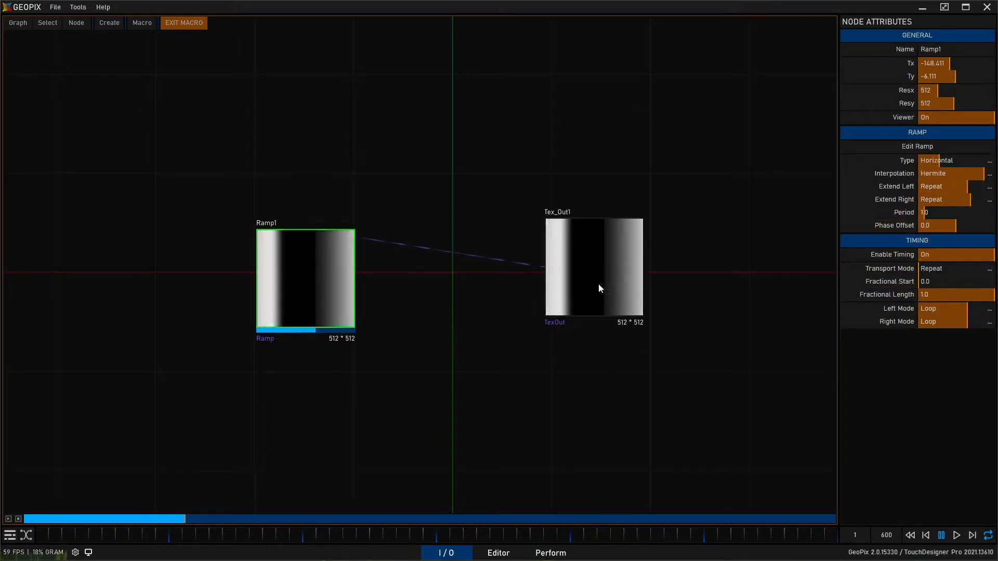
pyautogui.click(183, 23)
pyautogui.moveTo(639, 356); pyautogui.dragTo(664, 220, button='middle')
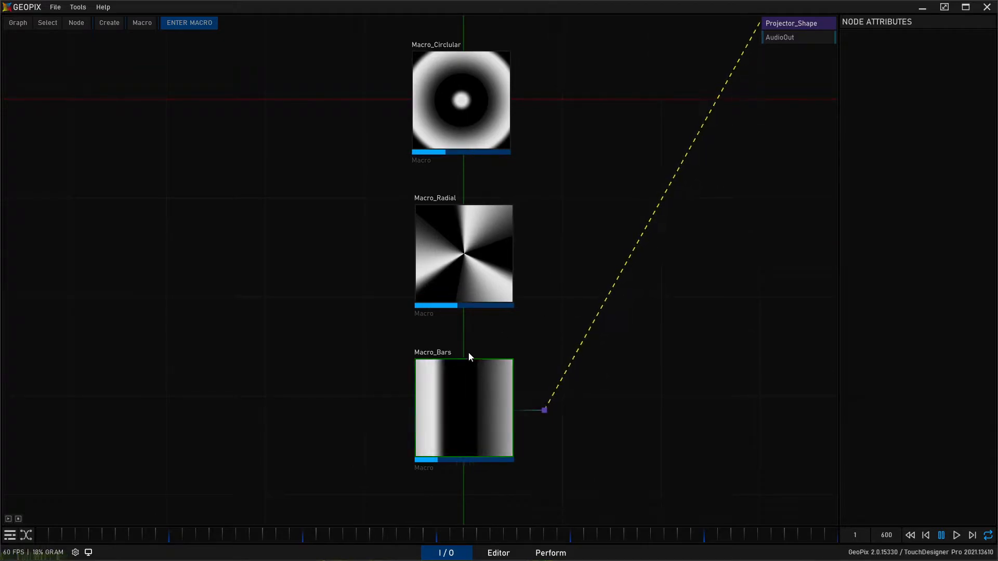
# - Select the bars, radial and circular macros one after another to check their links to the shape projector
pyautogui.click(441, 405)
pyautogui.click(490, 247)
pyautogui.click(500, 146)
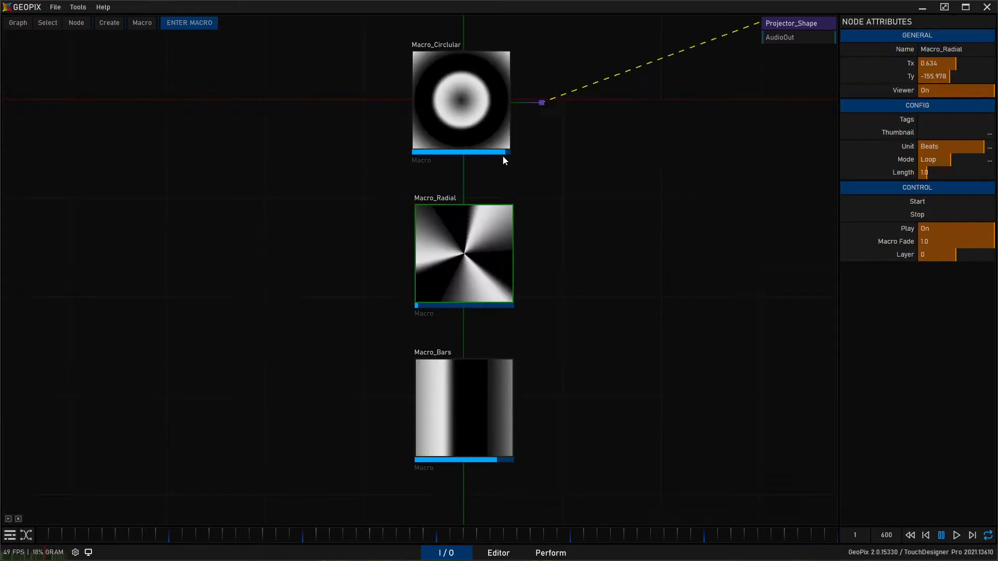
pyautogui.moveTo(317, 138); pyautogui.dragTo(298, 151, button='middle')
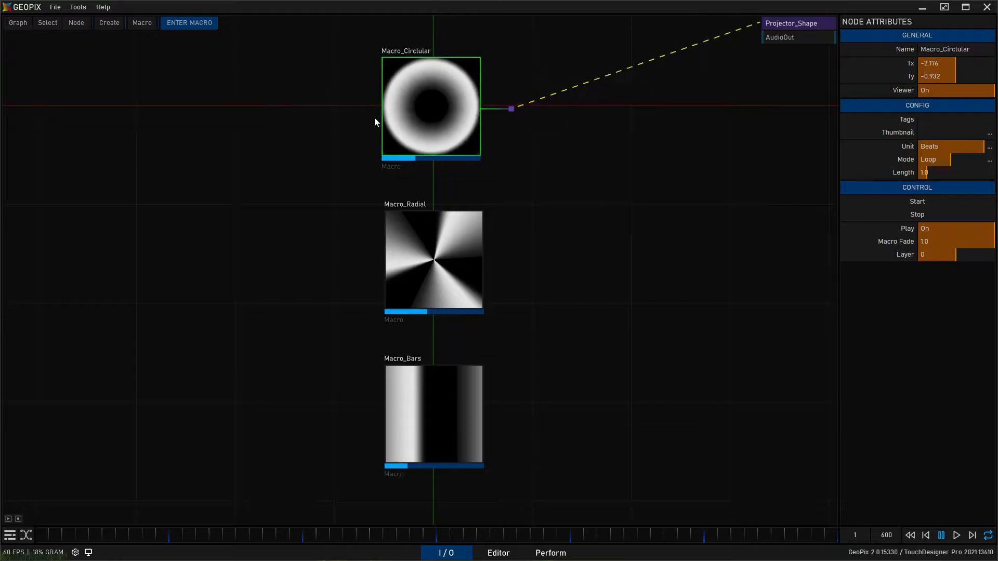
# - Stop all three macros at once, clear the selection and check the fixture in the Editor
pyautogui.moveTo(298, 32); pyautogui.dragTo(455, 291)
pyautogui.click(17, 518)
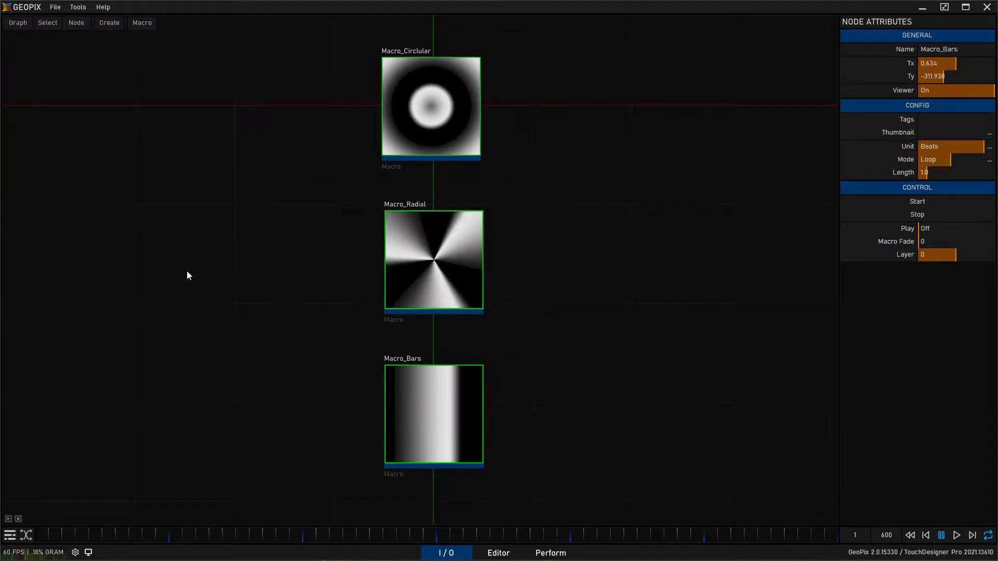
pyautogui.moveTo(289, 201); pyautogui.dragTo(306, 211, button='middle')
pyautogui.click(671, 210)
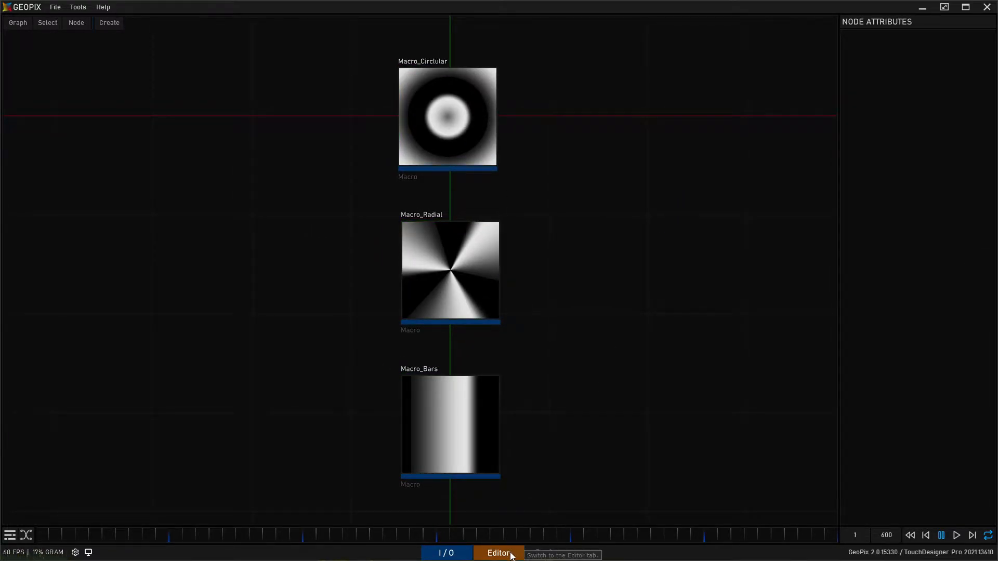
pyautogui.click(512, 555)
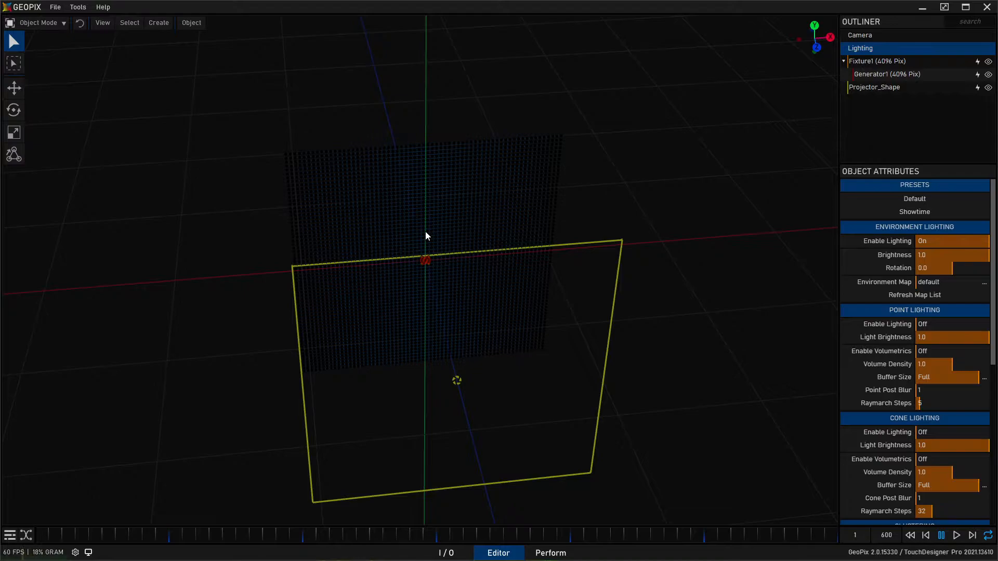
pyautogui.click(445, 551)
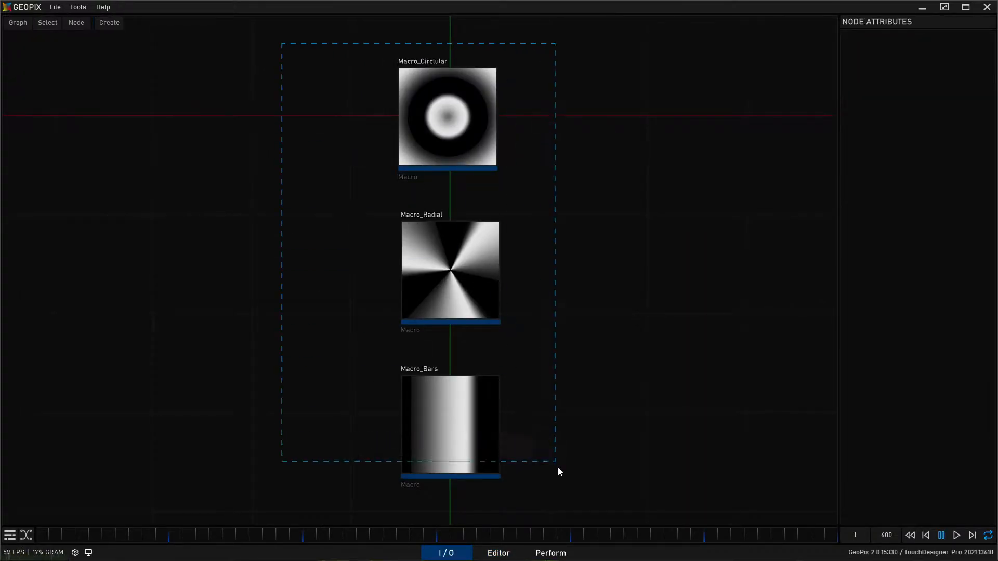
# - Start all three macros together to check their combined pattern on the fixture in the Editor, and stop them again
pyautogui.moveTo(556, 463); pyautogui.dragTo(556, 463)
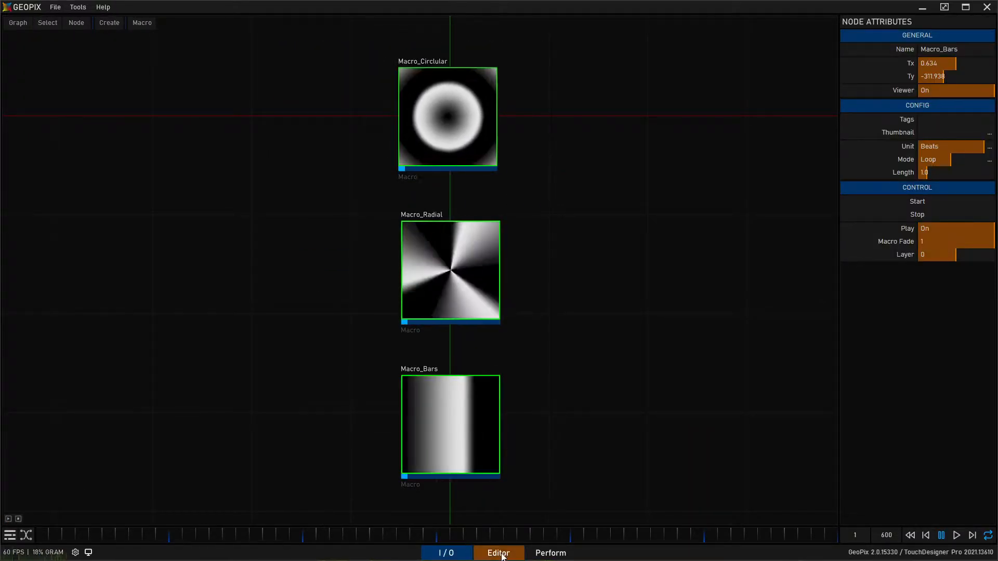
pyautogui.click(497, 553)
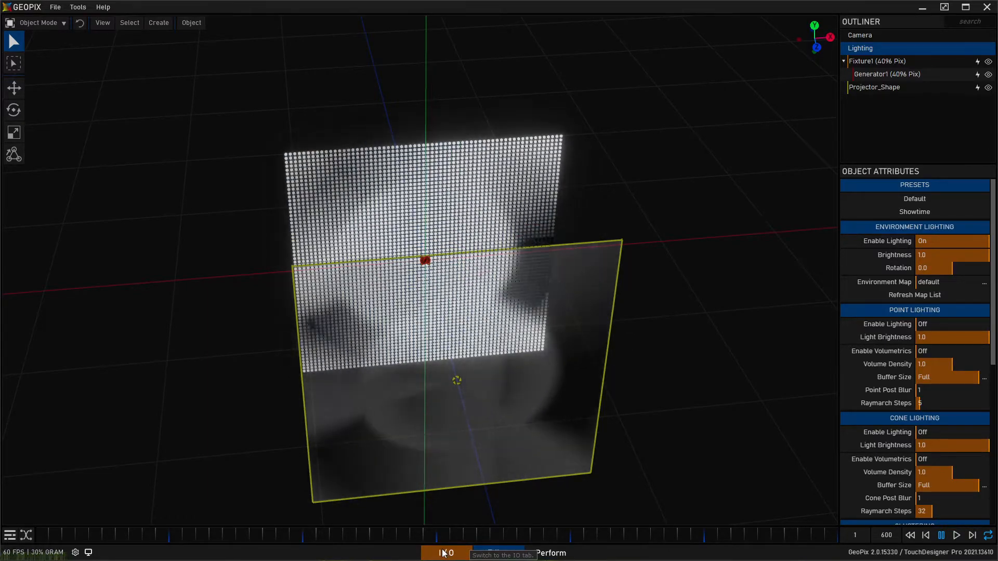
pyautogui.click(442, 552)
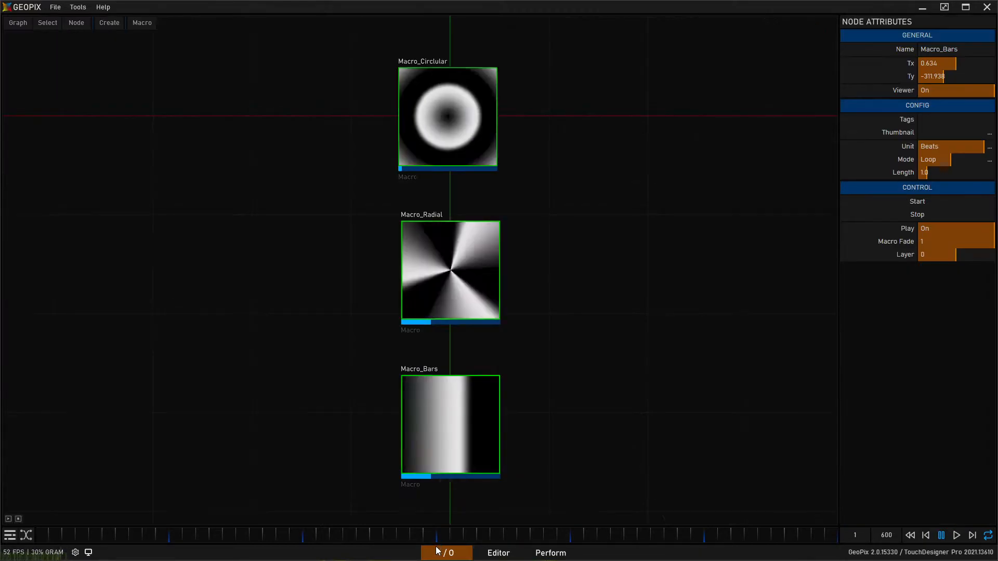
pyautogui.click(19, 519)
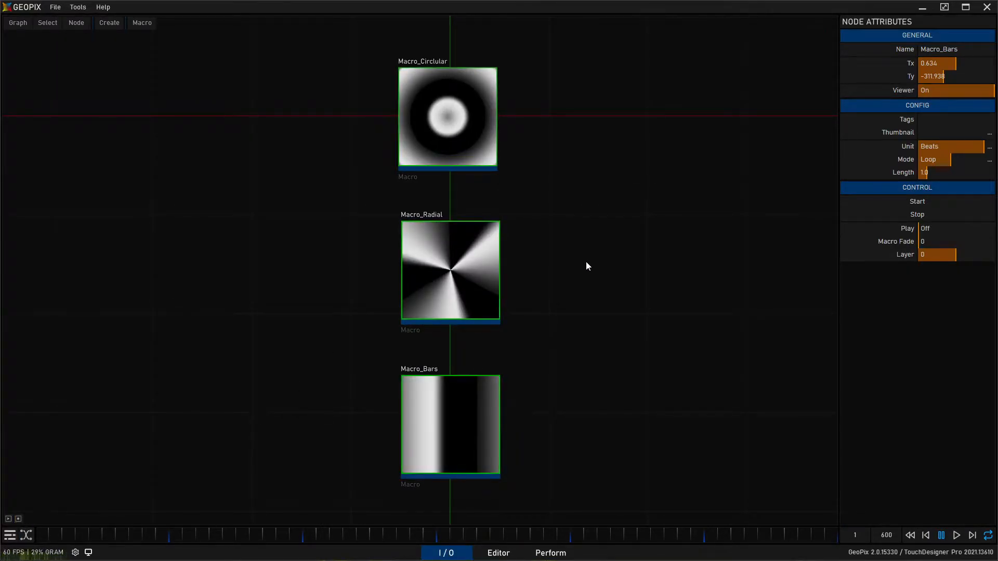
# - Switch to the Perform workspace, read the What's New notes in the About window and close it
pyautogui.click(554, 553)
pyautogui.click(104, 7)
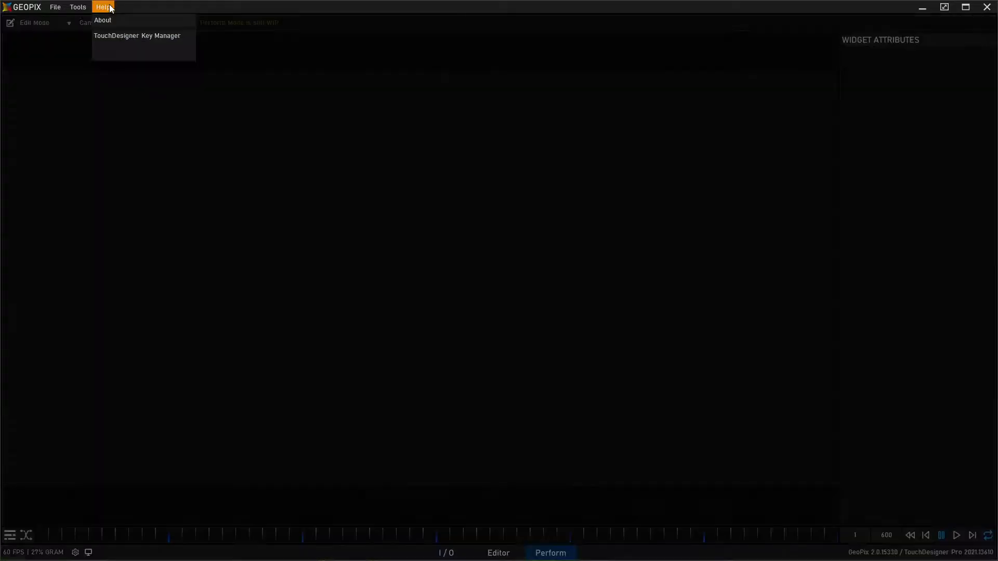
pyautogui.click(109, 22)
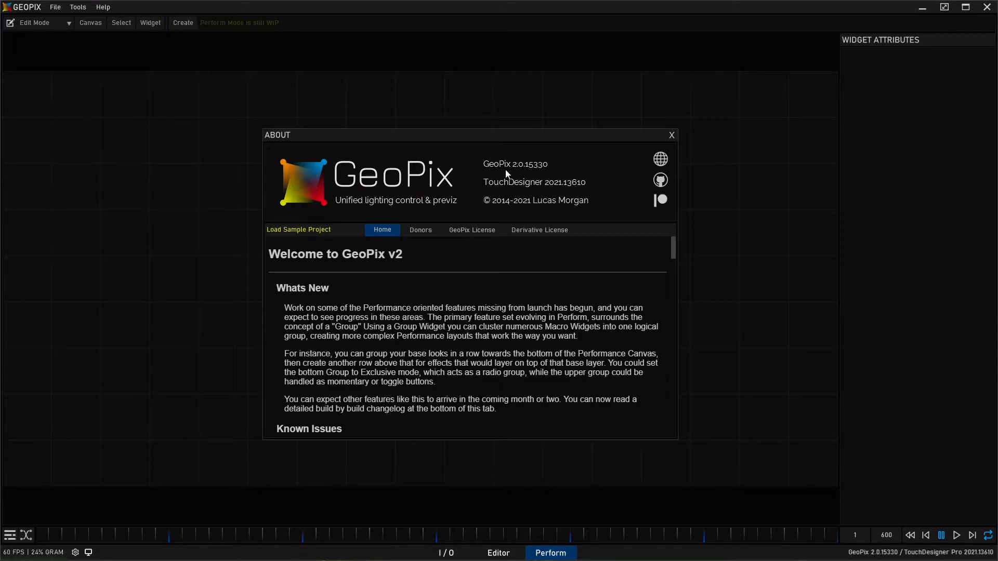
pyautogui.click(671, 136)
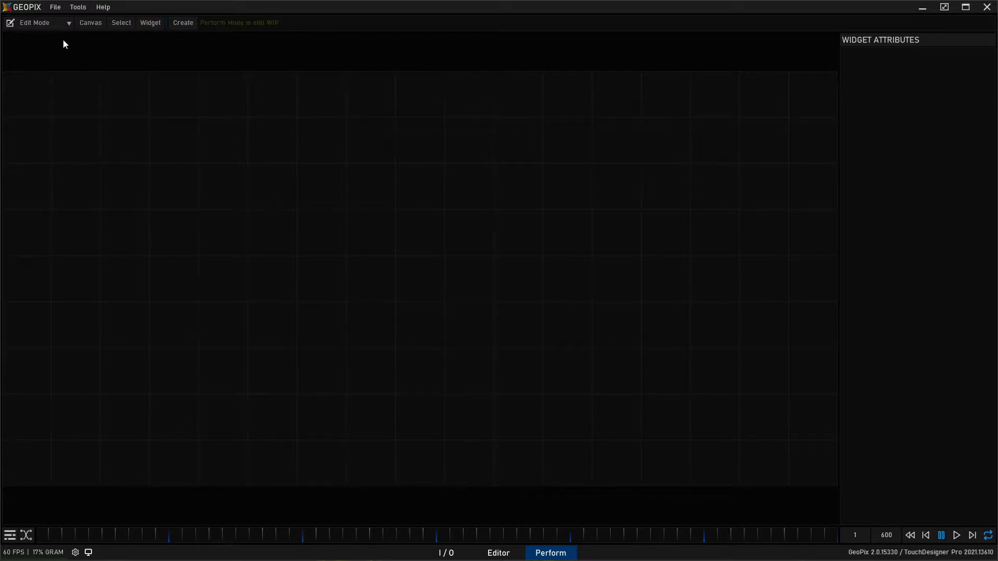
# - Create a Viz system widget in the upper middle of the canvas at position 7, 5 and size it to 4 by 3 cells
pyautogui.click(188, 24)
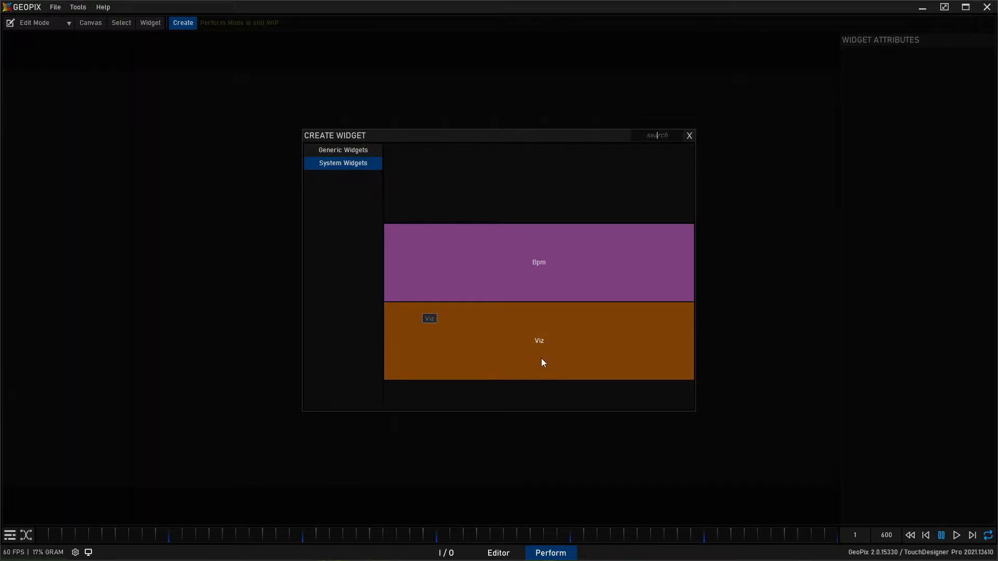
pyautogui.click(555, 326)
pyautogui.moveTo(99, 455); pyautogui.dragTo(394, 316)
pyautogui.moveTo(466, 282); pyautogui.dragTo(394, 181)
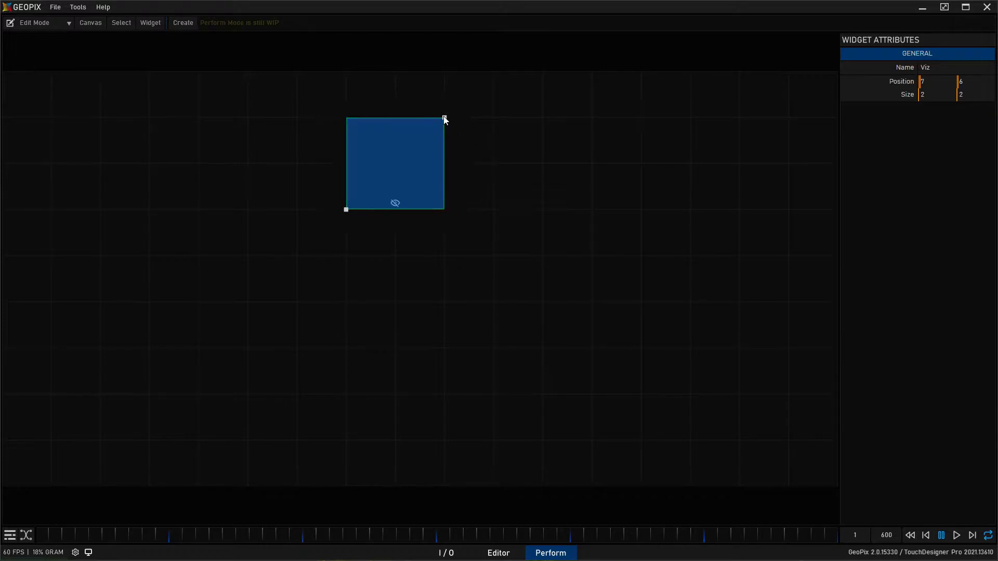
pyautogui.moveTo(445, 118); pyautogui.dragTo(492, 118)
pyautogui.moveTo(344, 236); pyautogui.dragTo(381, 249)
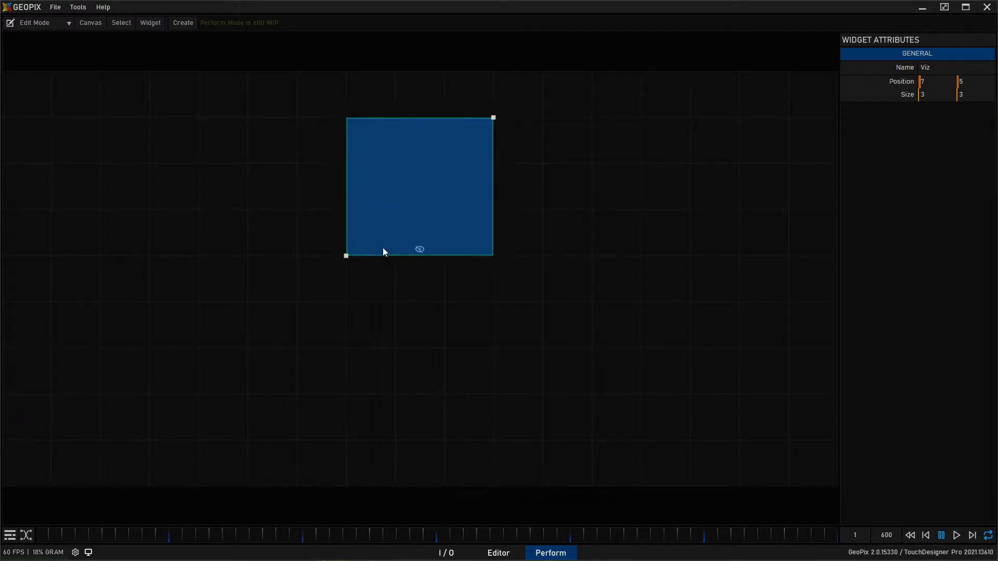
pyautogui.moveTo(492, 118); pyautogui.dragTo(543, 110)
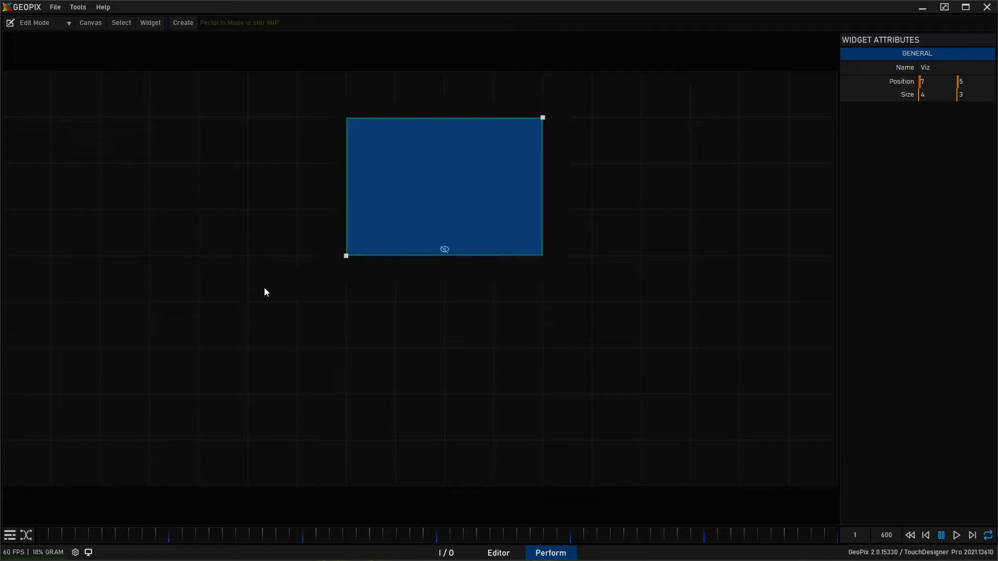
# - Switch the canvas from Edit Mode to Perform Mode and turn on the Viz widget's 3D preview
pyautogui.press('Tab')
pyautogui.press('Tab')
pyautogui.press('Tab')
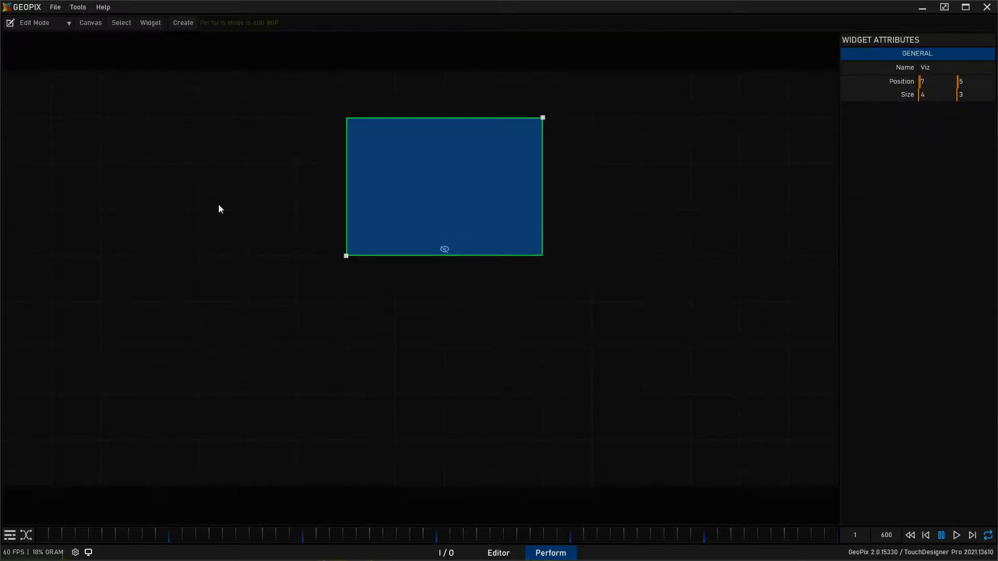
pyautogui.press('Tab')
pyautogui.press('Tab')
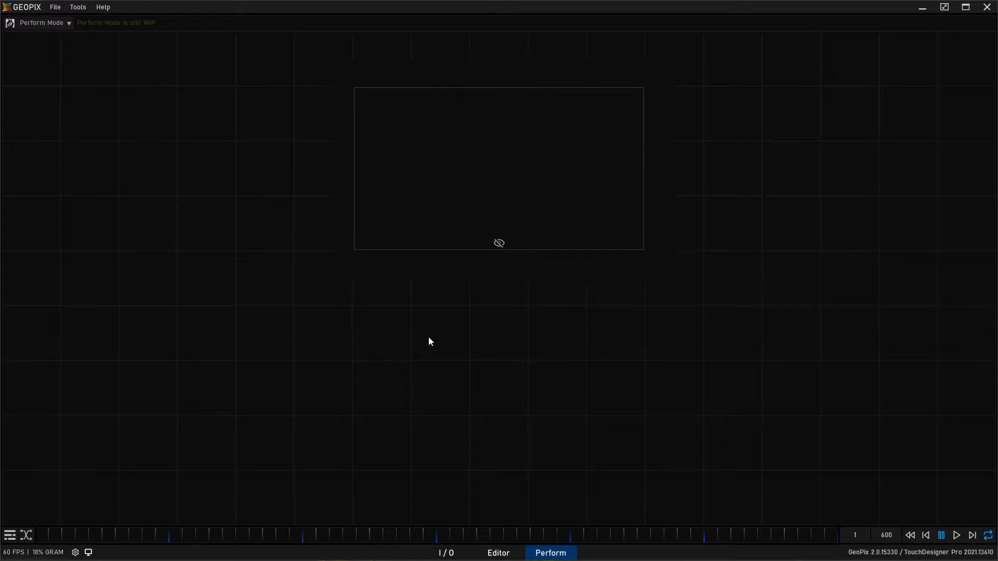
pyautogui.click(499, 243)
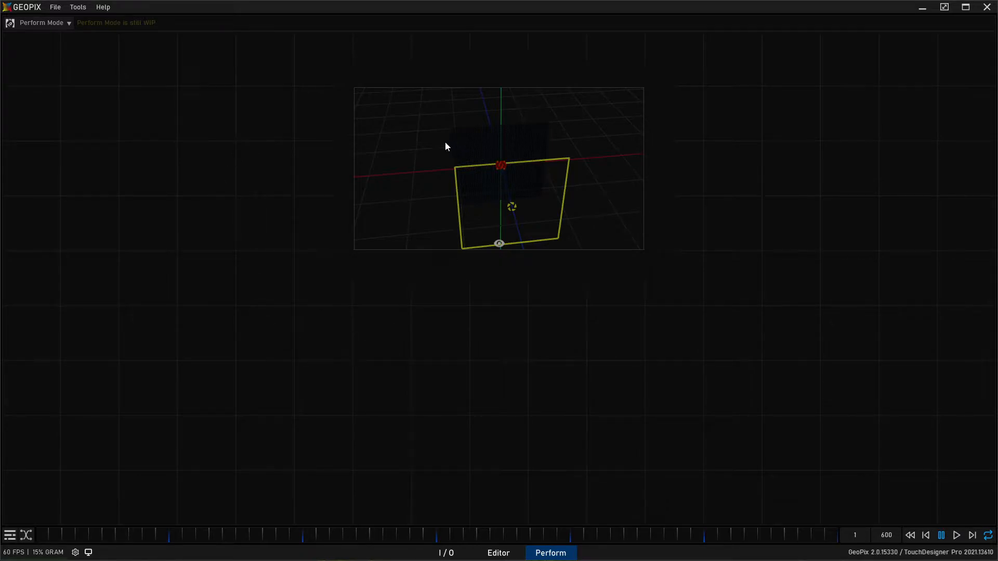
# - In the Editor, frame the fixture grid from the front and hide Projector_Shape
pyautogui.click(495, 554)
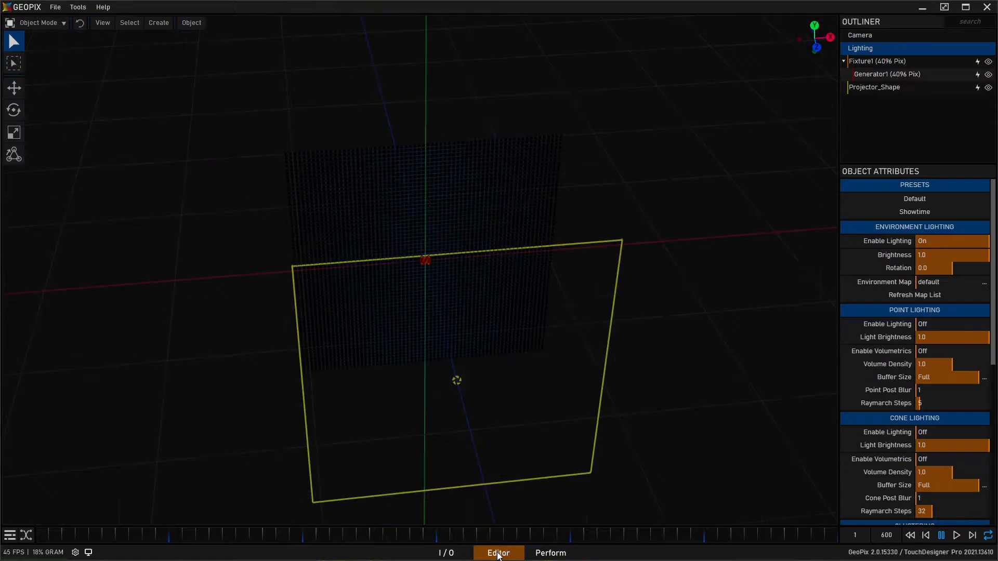
pyautogui.keyDown('alt'); pyautogui.moveTo(420, 300); pyautogui.dragTo(535, 254); pyautogui.keyUp('alt')
pyautogui.keyDown('alt'); pyautogui.moveTo(534, 250); pyautogui.dragTo(521, 182, button='right'); pyautogui.keyUp('alt')
pyautogui.keyDown('alt'); pyautogui.moveTo(522, 182); pyautogui.dragTo(536, 208, button='middle'); pyautogui.keyUp('alt')
pyautogui.keyDown('alt'); pyautogui.moveTo(485, 274); pyautogui.dragTo(494, 227, button='right'); pyautogui.keyUp('alt')
pyautogui.moveTo(493, 228)
pyautogui.keyDown('alt'); pyautogui.mouseDown()
pyautogui.moveTo(434, 220)
pyautogui.moveTo(489, 217)
pyautogui.mouseUp(); pyautogui.keyUp('alt')
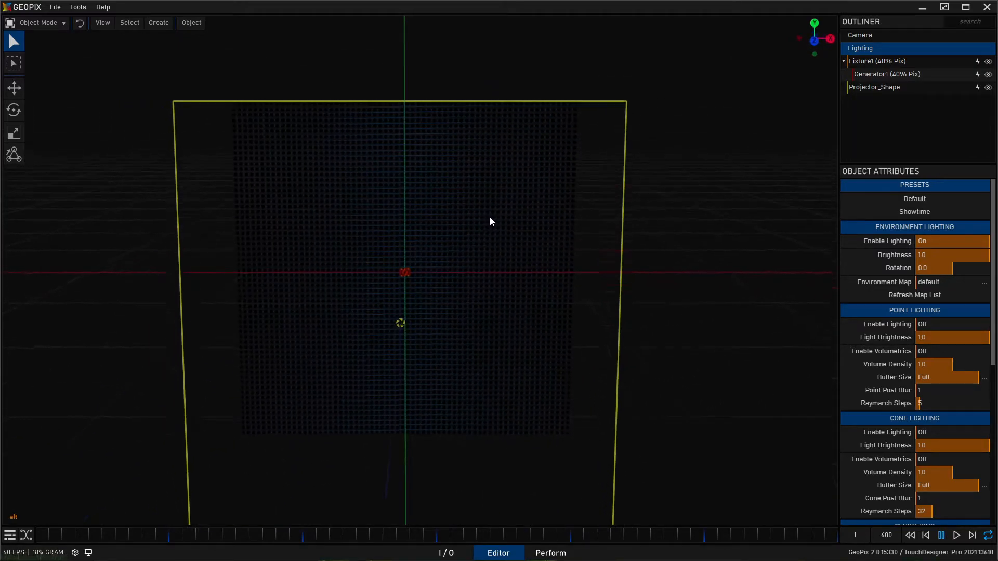
pyautogui.click(989, 88)
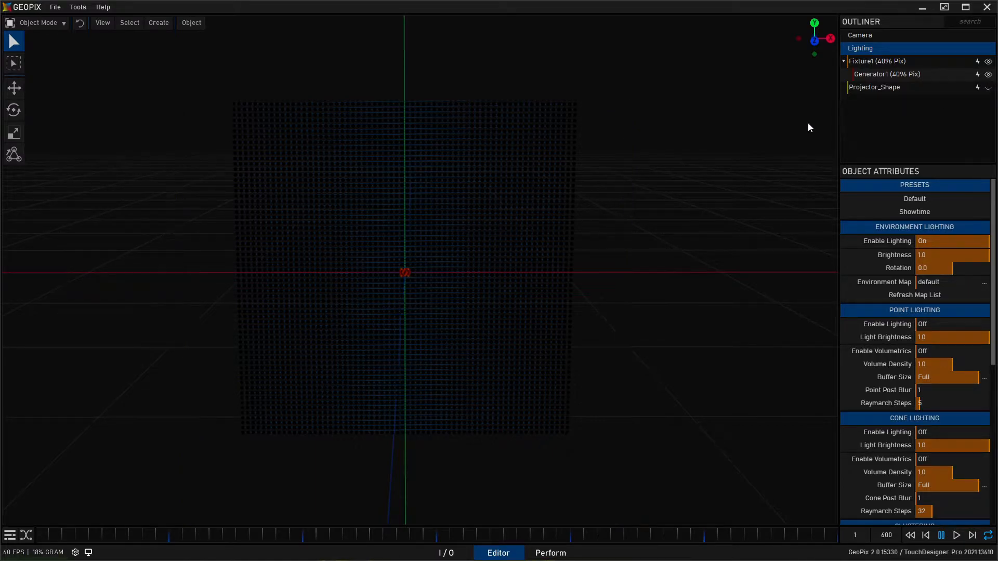
pyautogui.keyDown('alt'); pyautogui.moveTo(276, 249); pyautogui.dragTo(350, 162, button='right'); pyautogui.keyUp('alt')
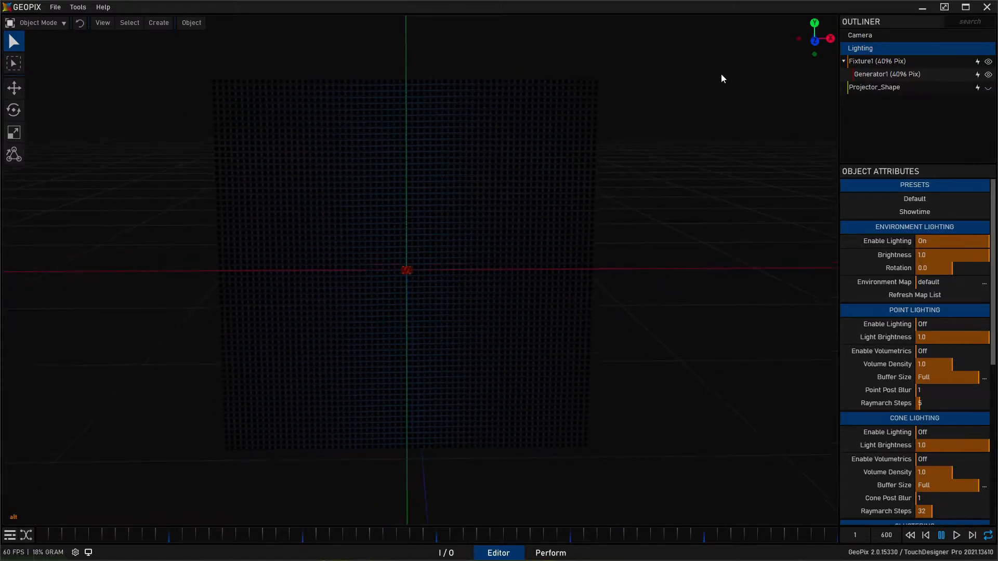
# - Turn off Show Icon, Show Hull Curves and Show Pix Curves for Fixture1, and hide Generator1
pyautogui.click(889, 61)
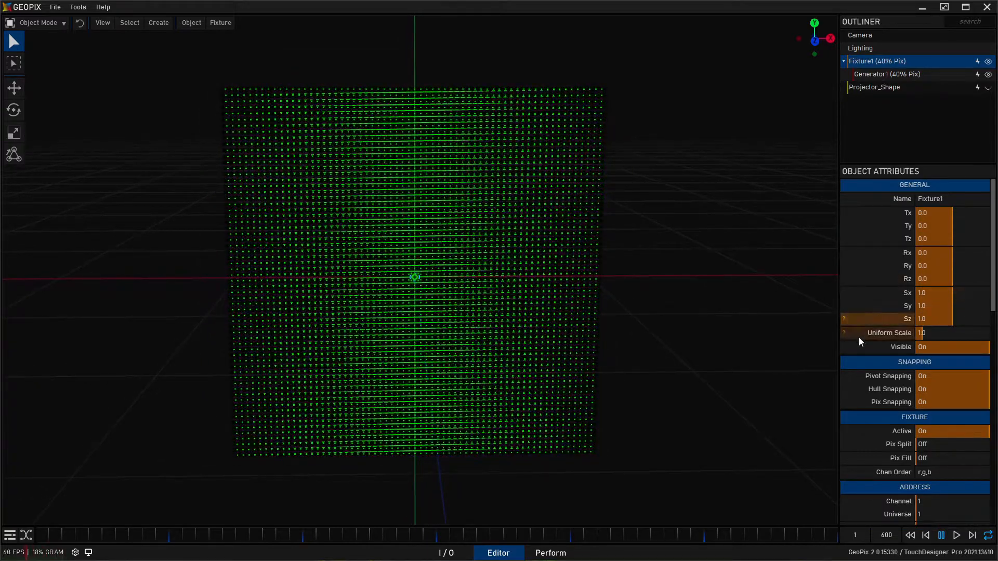
pyautogui.scroll(-5, 866, 351)
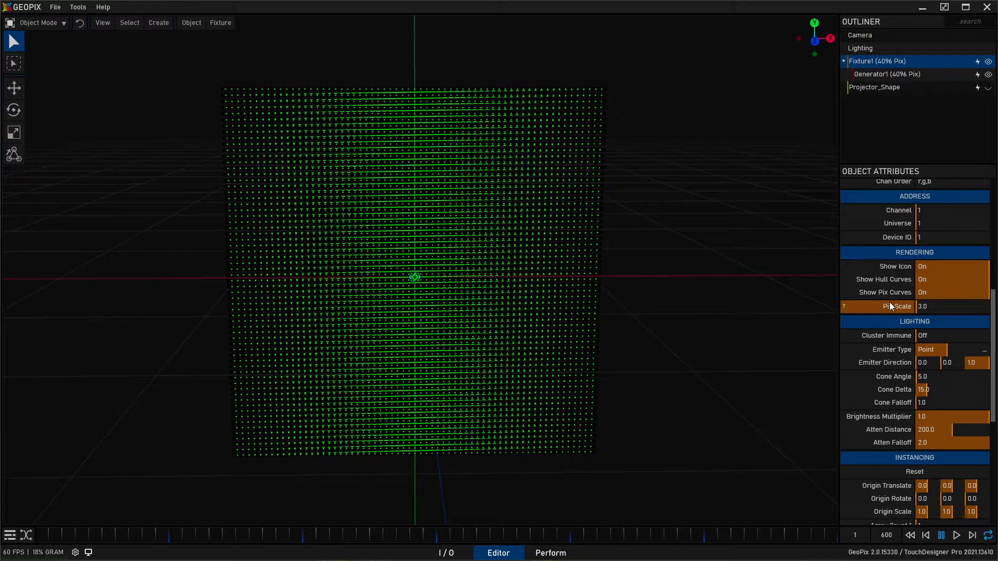
pyautogui.click(930, 278)
pyautogui.click(930, 292)
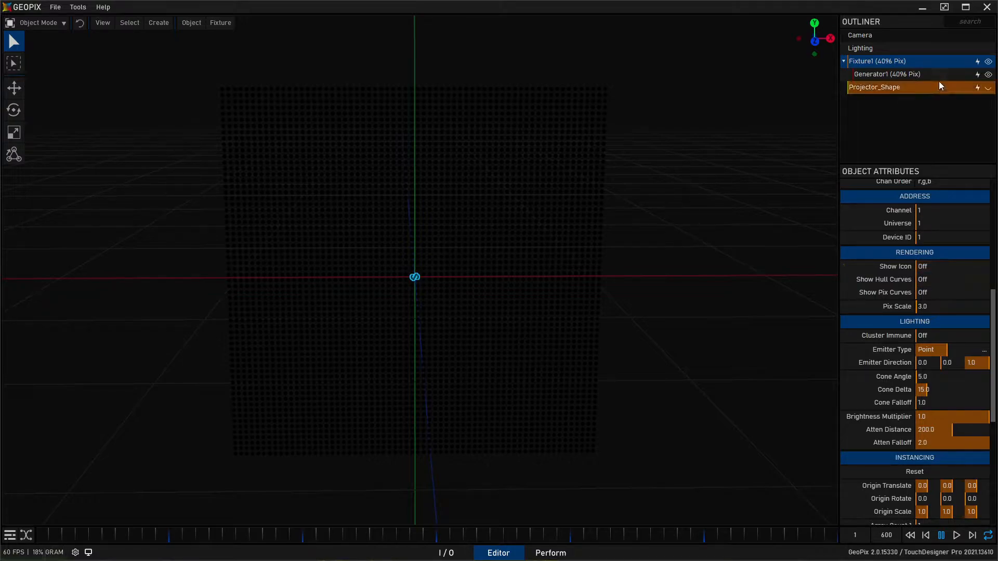
pyautogui.click(969, 74)
pyautogui.click(988, 76)
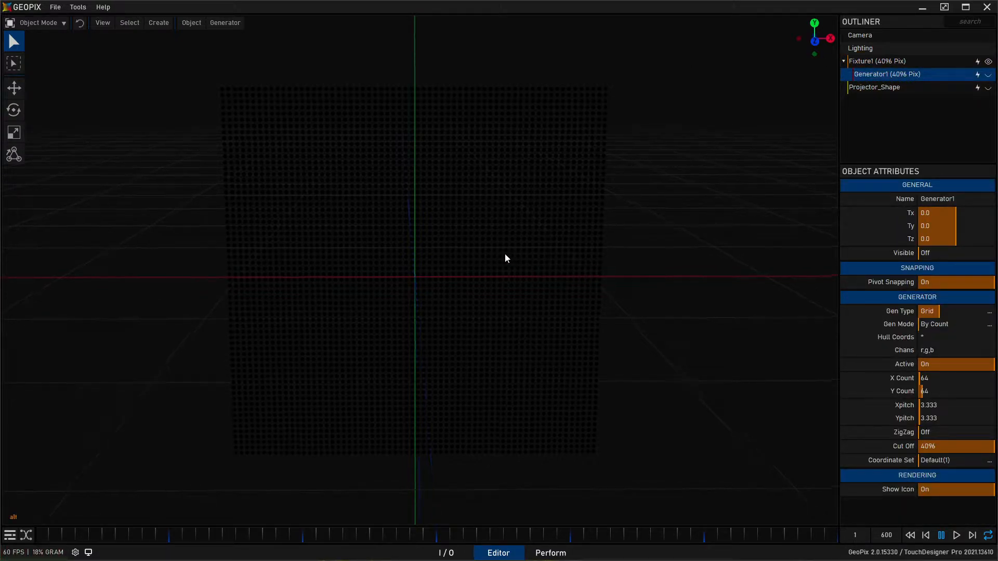
# - Turn off Show Axes and Show Grid in the editor preferences and close the preferences window
pyautogui.click(55, 7)
pyautogui.click(99, 74)
pyautogui.moveTo(295, 77); pyautogui.dragTo(608, 169)
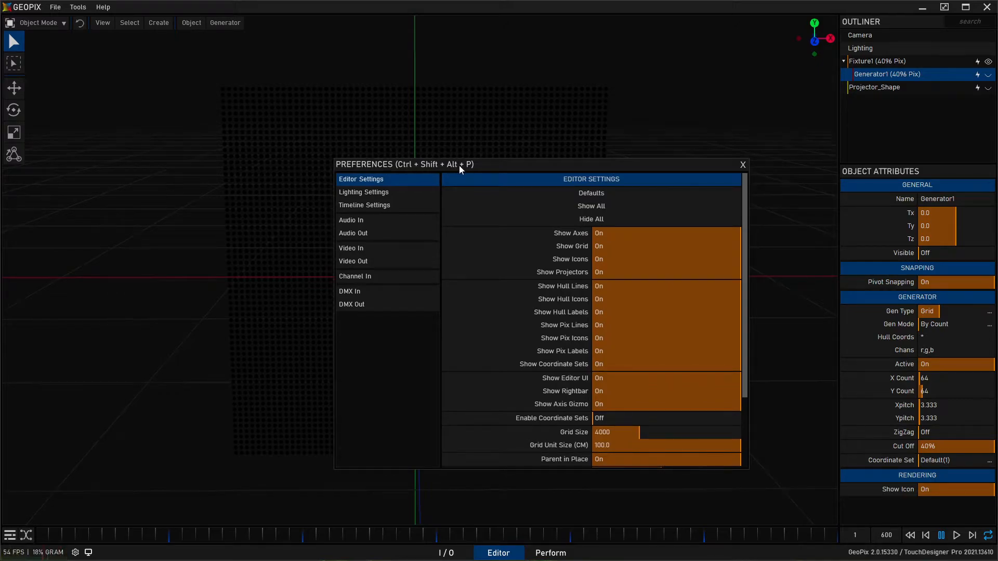
pyautogui.moveTo(460, 166); pyautogui.dragTo(472, 179)
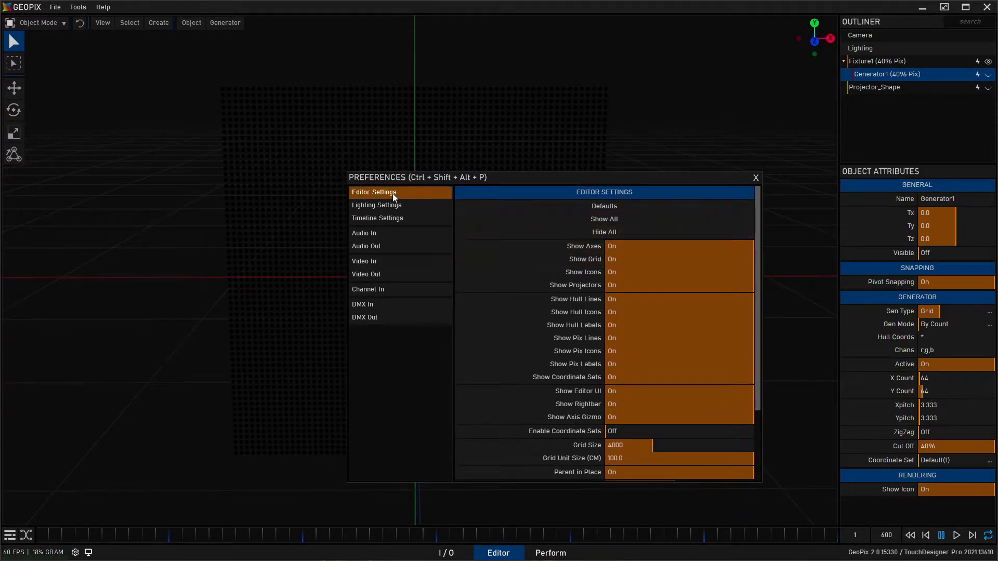
pyautogui.scroll(-2, 557, 283)
pyautogui.moveTo(611, 179); pyautogui.dragTo(715, 175)
pyautogui.click(848, 245)
pyautogui.click(812, 258)
pyautogui.click(813, 174)
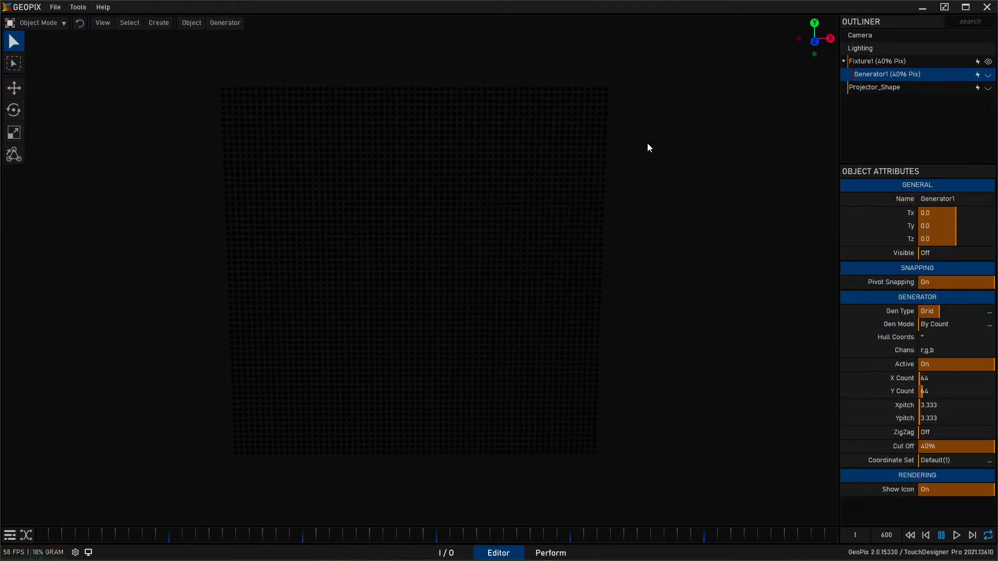
# - Select Fixture1 and Generator1 in turn to check how the pixels appear, and clear the selection
pyautogui.click(868, 62)
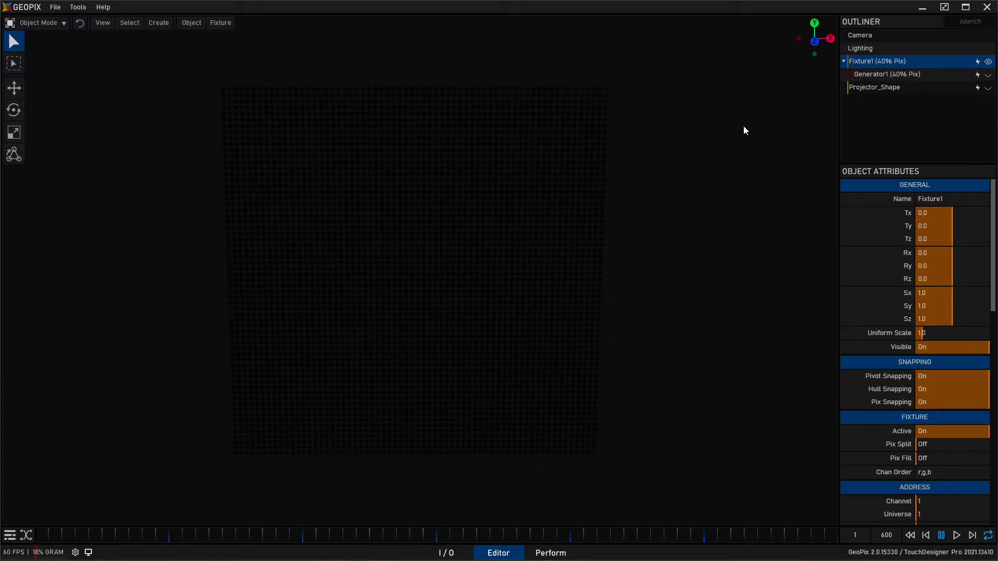
pyautogui.click(900, 75)
pyautogui.click(891, 62)
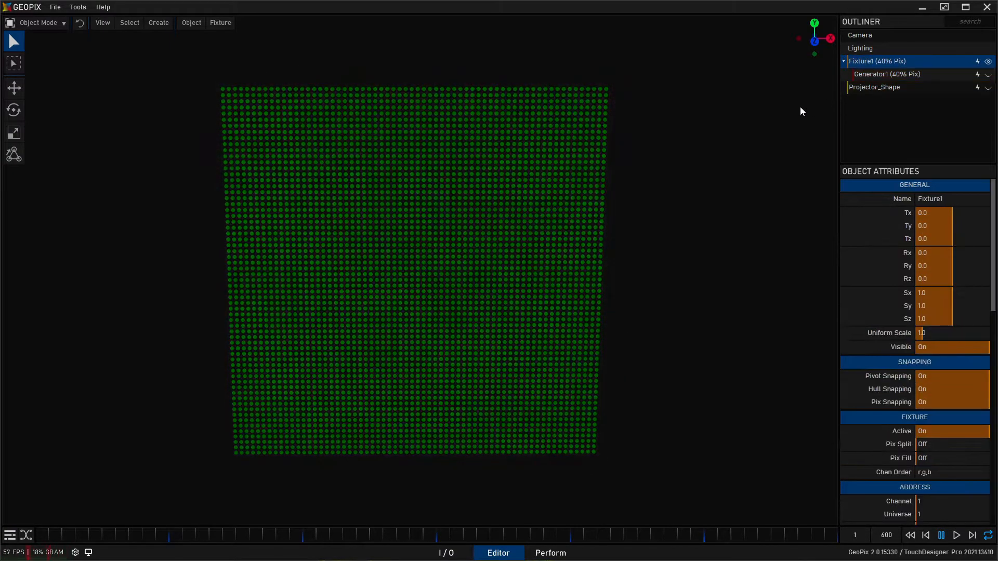
pyautogui.click(582, 271)
# - Return to the Perform workspace, switch to Edit Mode and create a generic Macro widget at position 1, 6
pyautogui.click(552, 552)
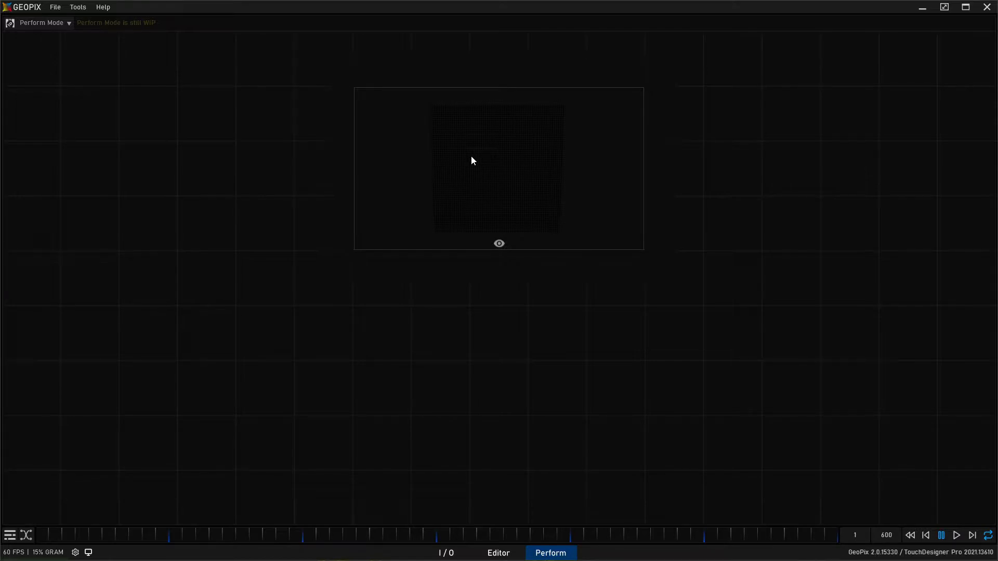
pyautogui.click(52, 24)
pyautogui.click(54, 41)
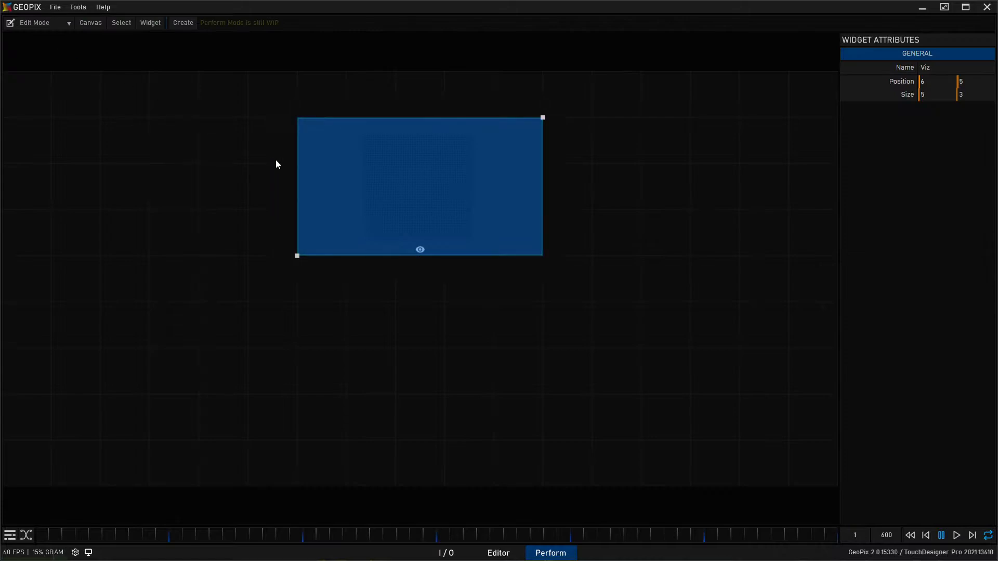
pyautogui.click(177, 22)
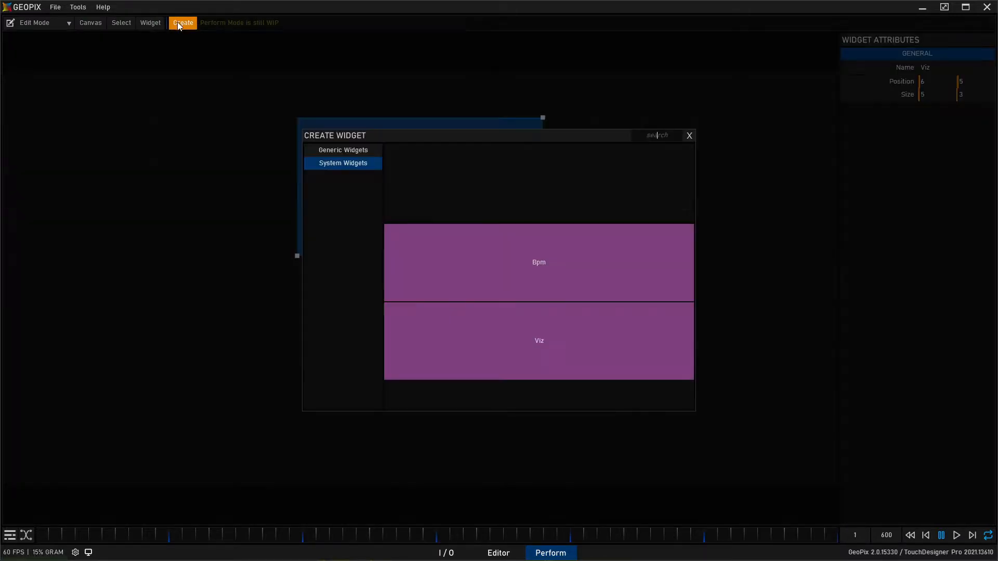
pyautogui.click(340, 150)
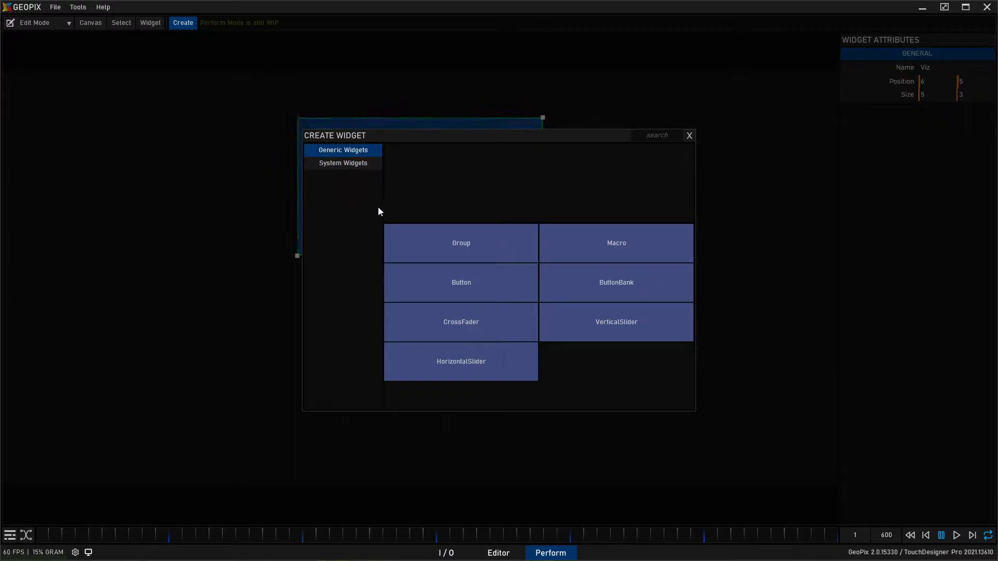
pyautogui.click(610, 244)
pyautogui.moveTo(372, 126); pyautogui.dragTo(114, 159)
pyautogui.moveTo(51, 211); pyautogui.dragTo(120, 183)
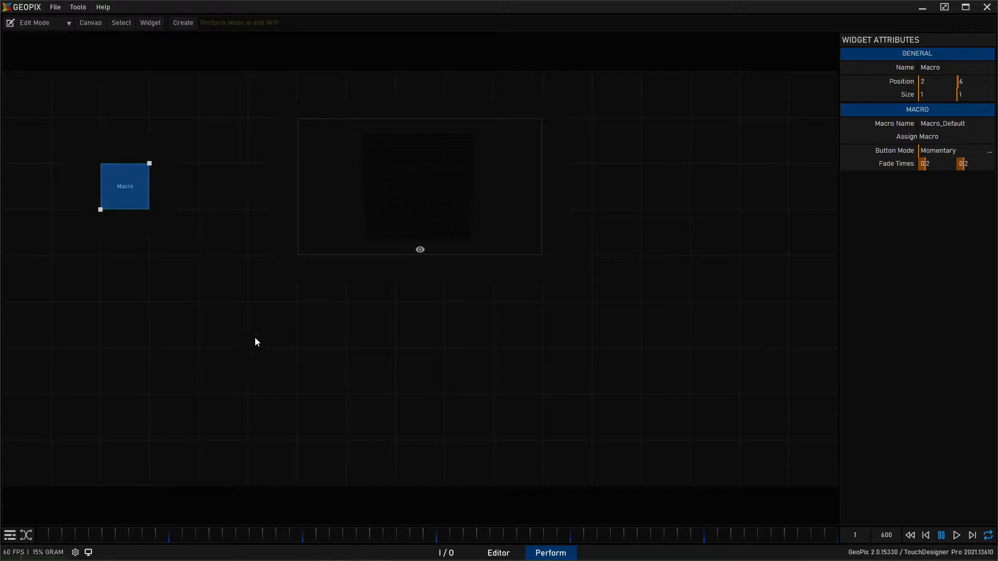
pyautogui.moveTo(134, 193); pyautogui.dragTo(148, 218)
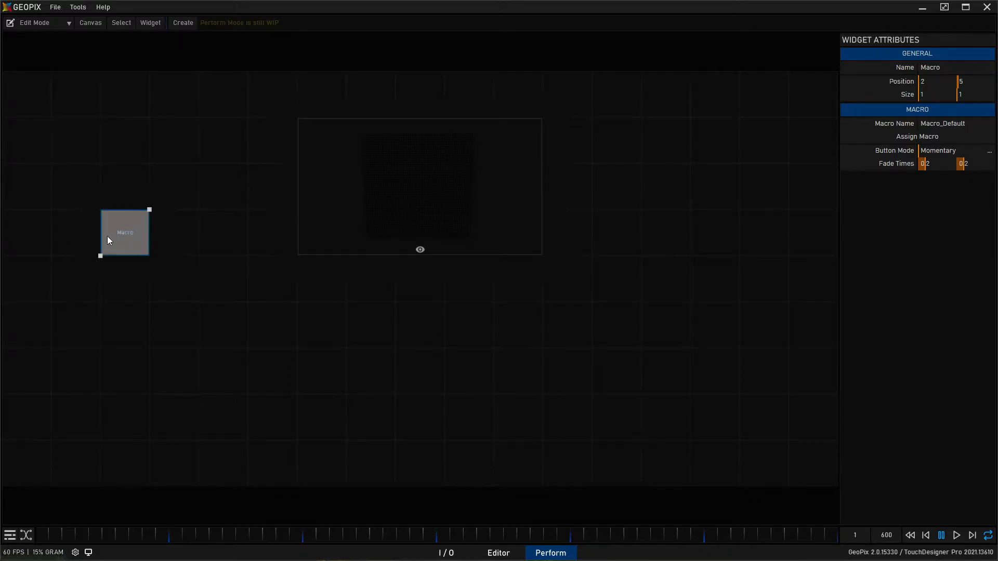
pyautogui.moveTo(124, 243); pyautogui.dragTo(83, 193)
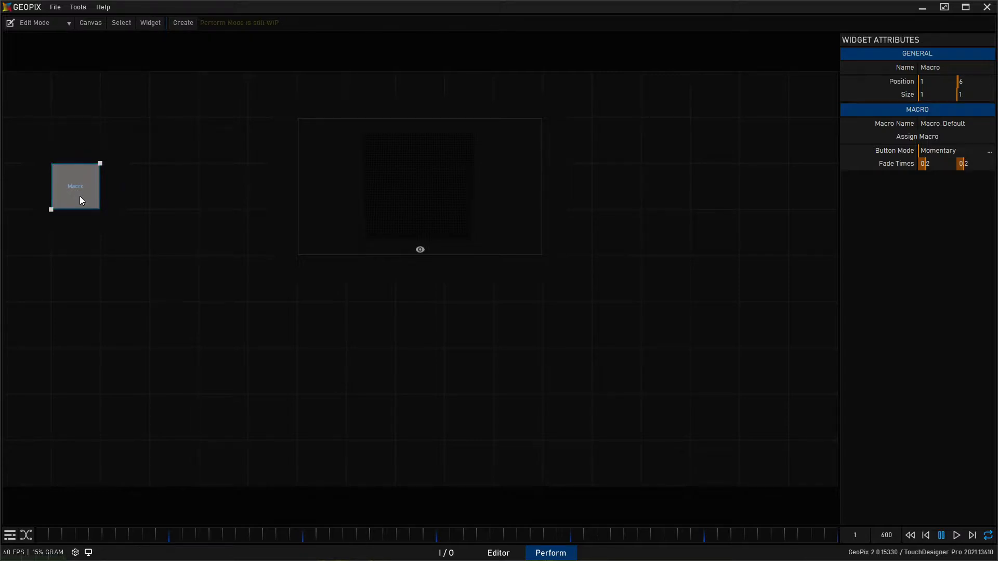
# - Assign Macro_Circlular to the macro widget, duplicate it to position 2, 6 and assign Macro_Radial to the copy
pyautogui.click(918, 139)
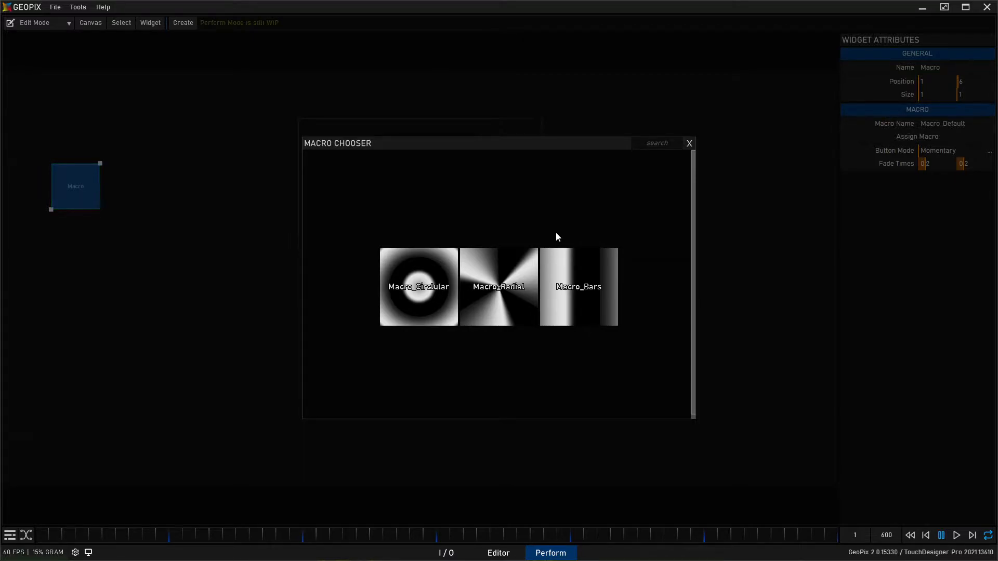
pyautogui.click(407, 295)
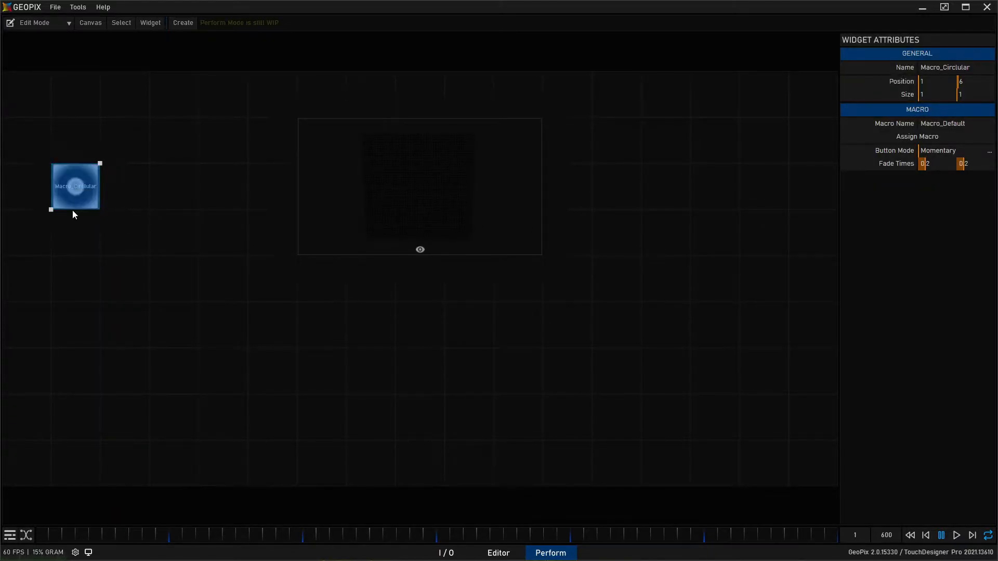
pyautogui.keyDown('alt'); pyautogui.moveTo(66, 200); pyautogui.dragTo(116, 194); pyautogui.keyUp('alt')
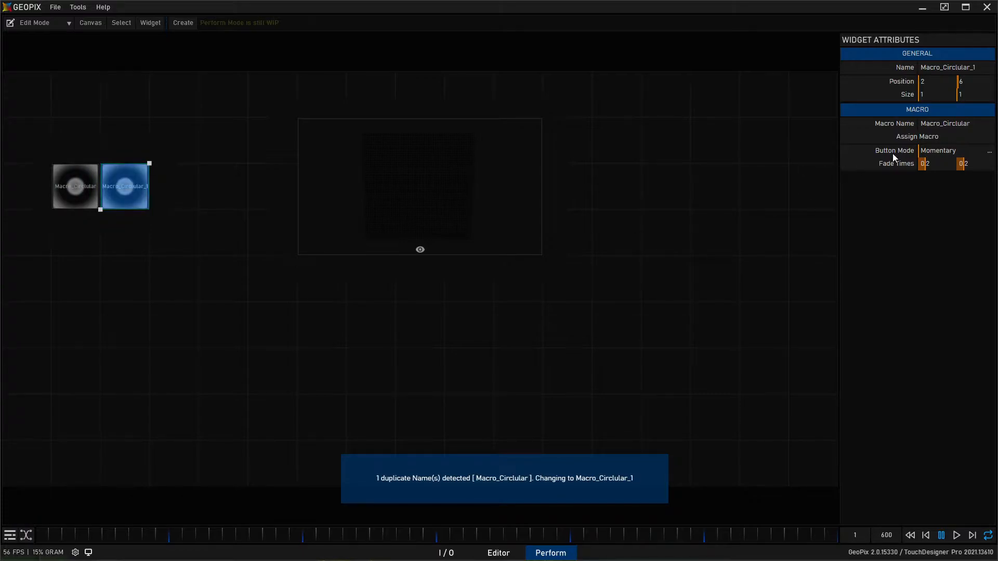
pyautogui.click(945, 136)
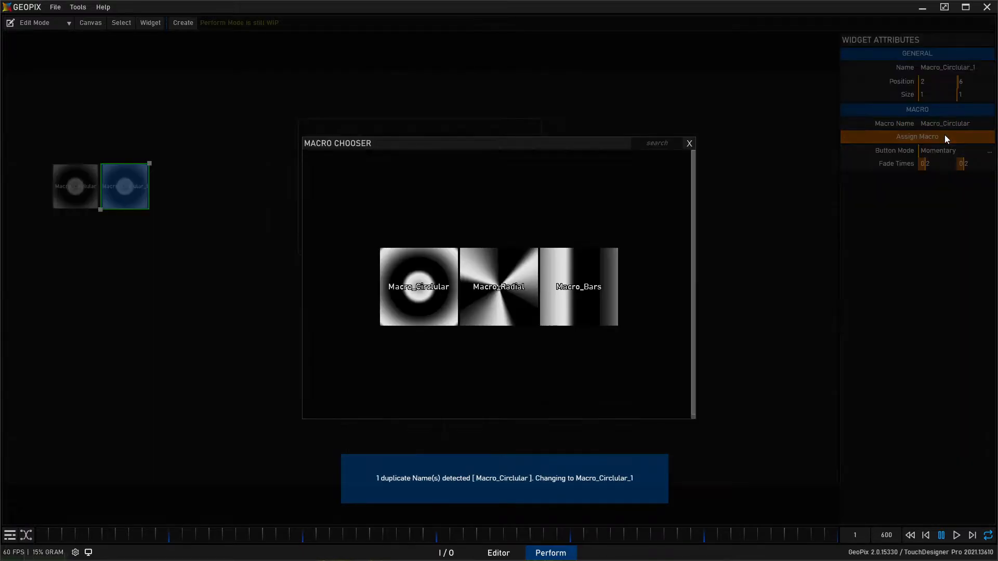
pyautogui.click(487, 290)
# - Duplicate the radial macro widget to position 3, 6 and assign Macro_Bars to the copy
pyautogui.keyDown('alt'); pyautogui.moveTo(128, 200); pyautogui.dragTo(171, 196); pyautogui.keyUp('alt')
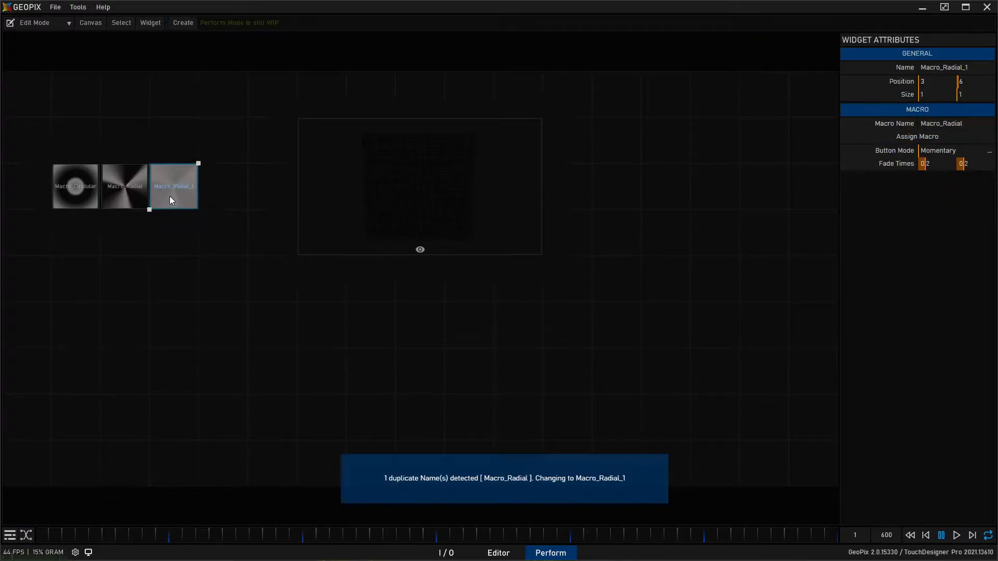
pyautogui.click(924, 138)
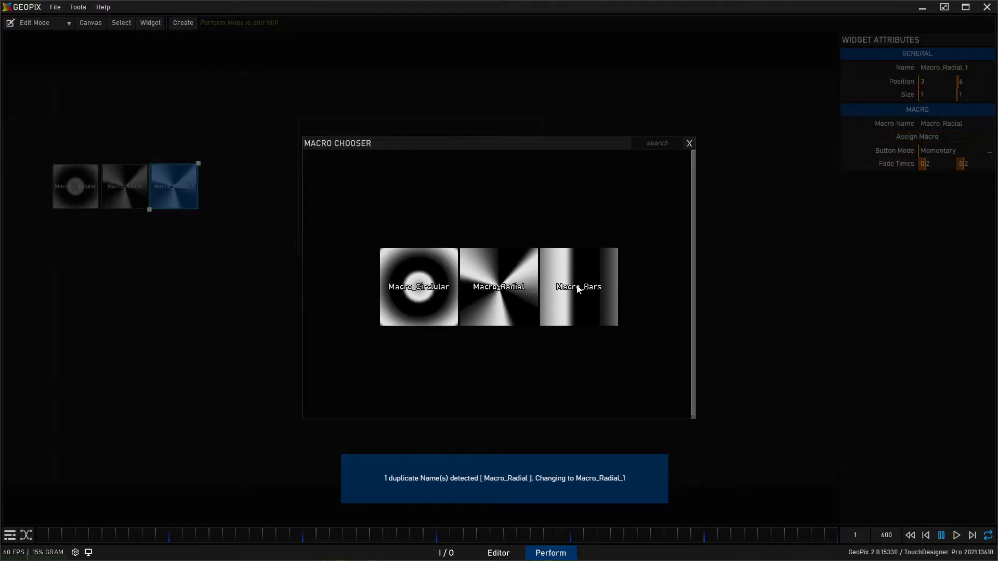
pyautogui.click(573, 305)
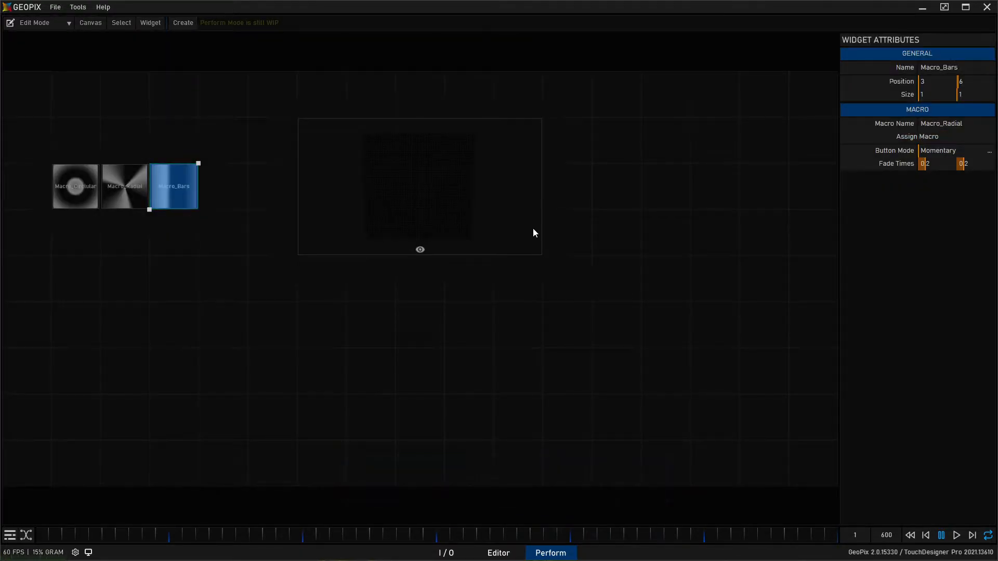
# - Select the circular, radial and bars widgets in turn, and switch the canvas to Perform Mode
pyautogui.click(95, 188)
pyautogui.click(125, 188)
pyautogui.click(166, 190)
pyautogui.press('Tab')
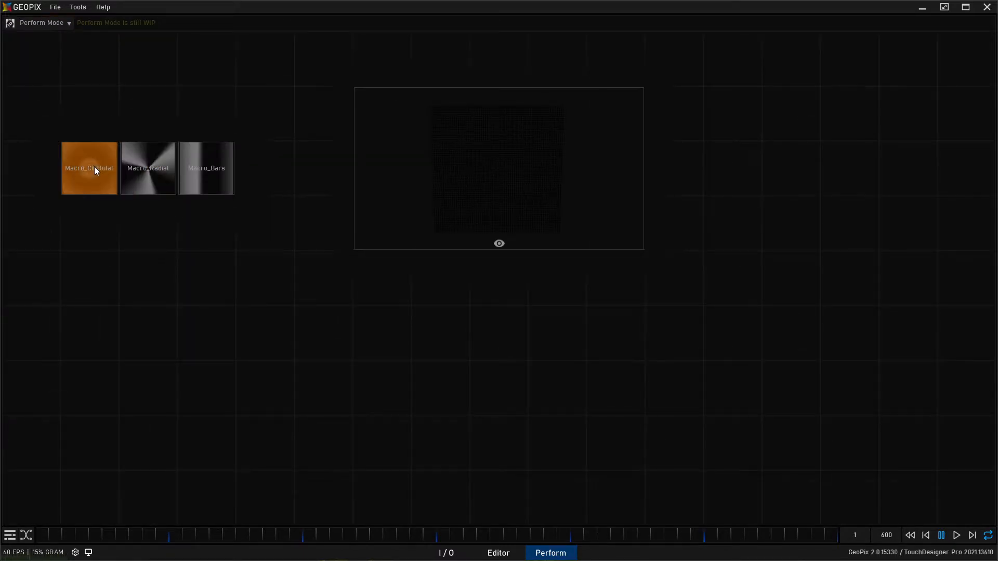
# - Trigger the circular, radial and bars macro widgets in turn to check their patterns on the Viz preview
pyautogui.click(83, 158)
pyautogui.click(133, 169)
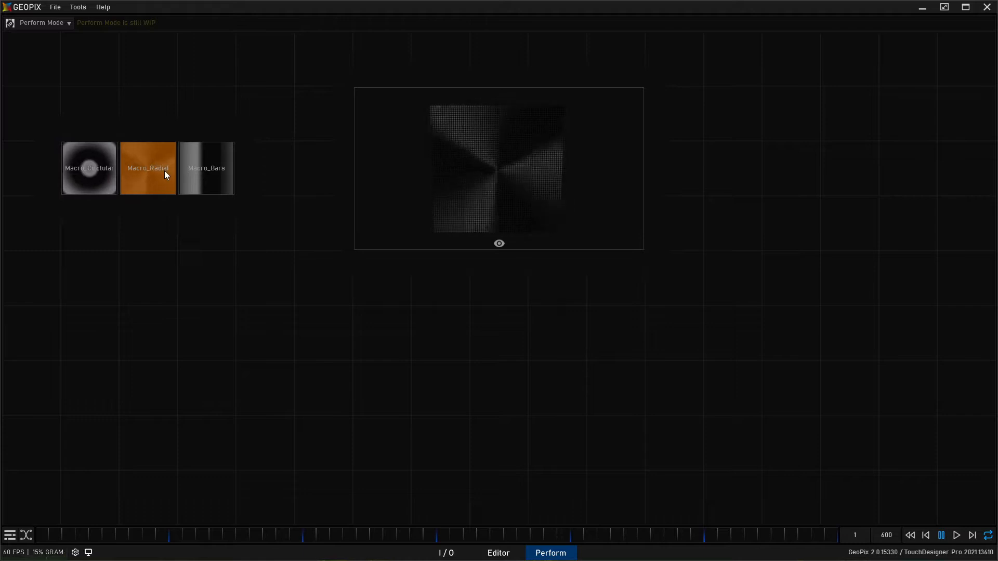
pyautogui.click(219, 168)
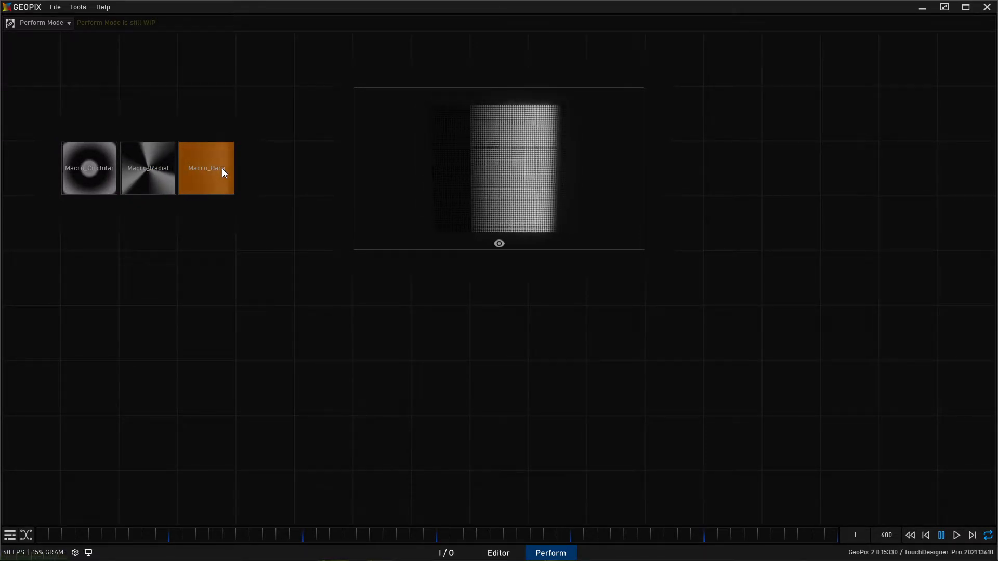
pyautogui.click(104, 179)
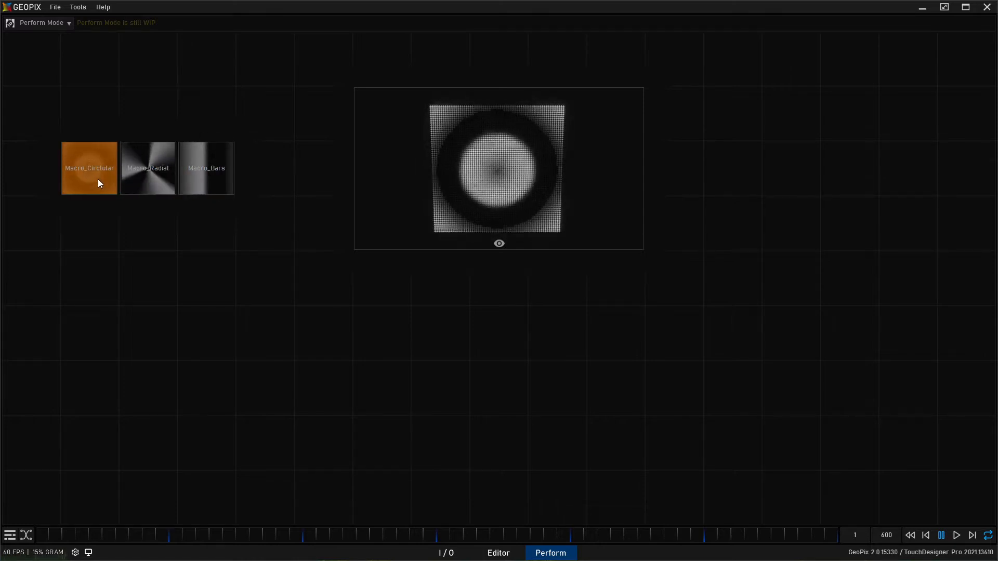
pyautogui.click(138, 177)
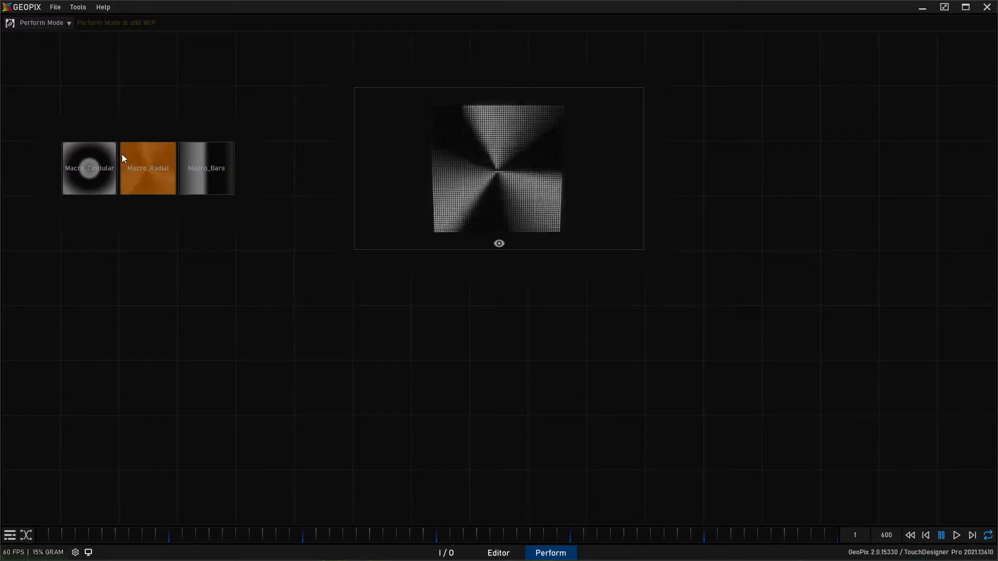
# - Return the canvas to Edit Mode and set the radial macro widget's button mode to Toggle
pyautogui.click(36, 24)
pyautogui.click(42, 36)
pyautogui.click(76, 188)
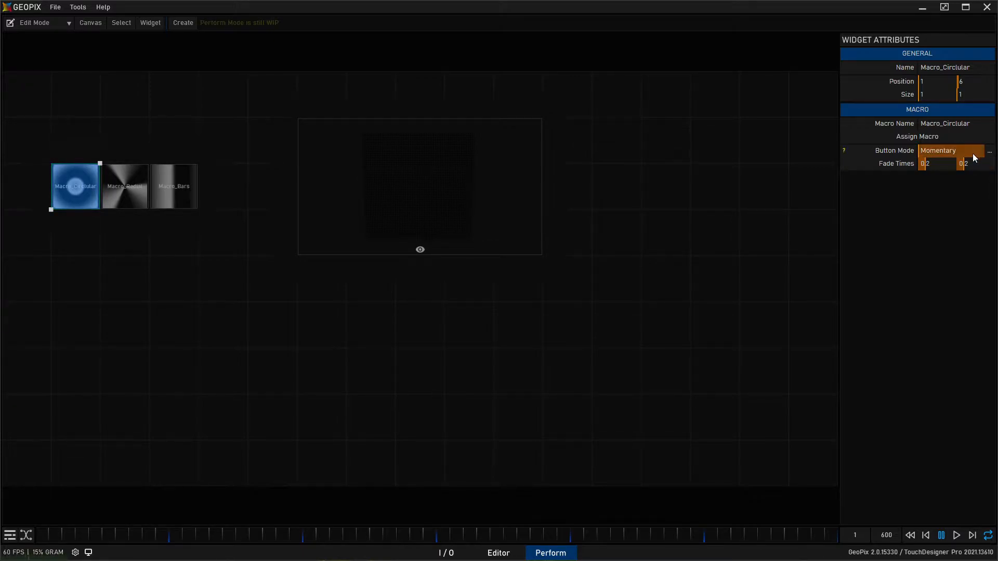
pyautogui.click(126, 186)
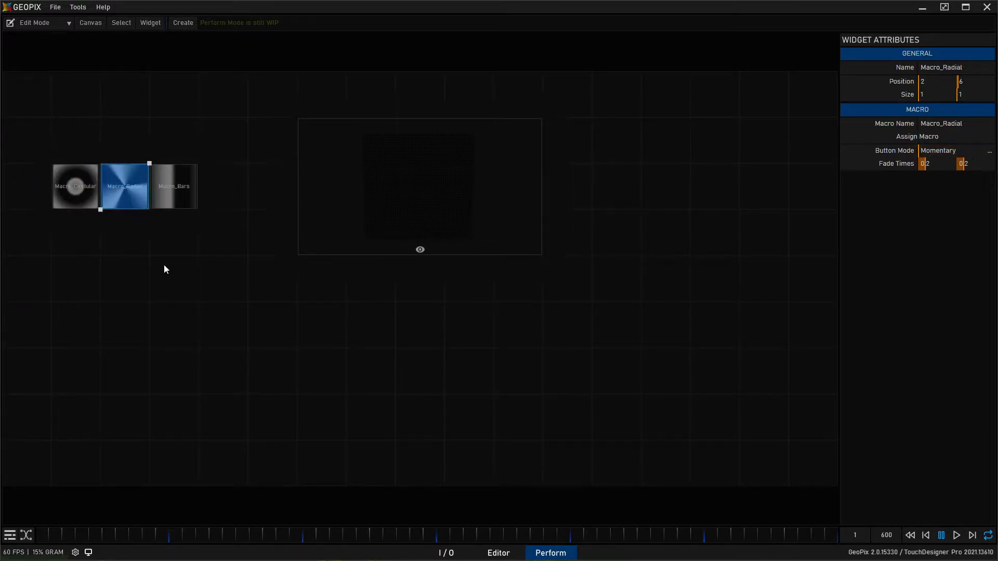
pyautogui.click(989, 152)
pyautogui.click(960, 174)
# - Set the bars macro widget's fade times to 0.05 and 1.0
pyautogui.click(188, 192)
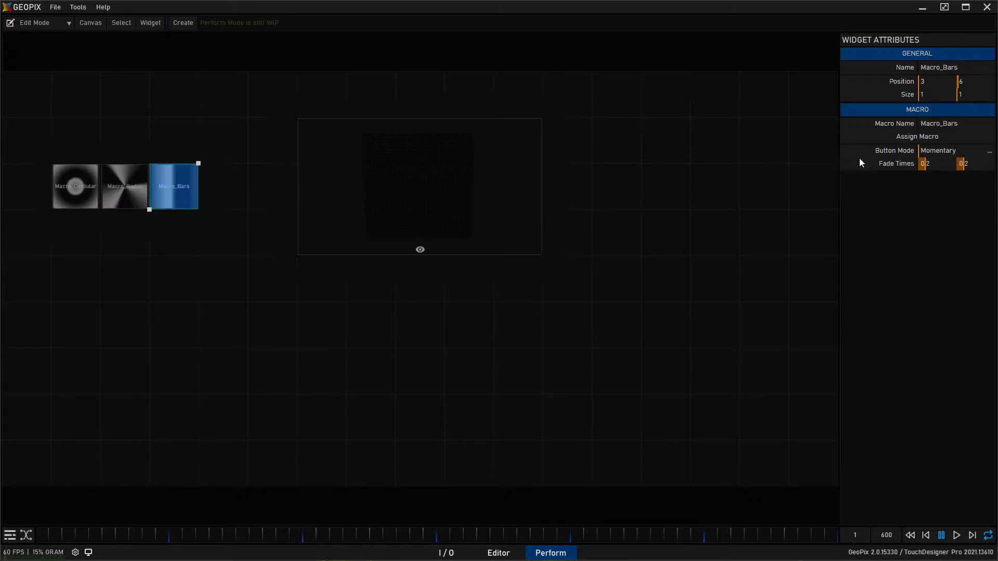
pyautogui.click(933, 170)
pyautogui.write('0.05')
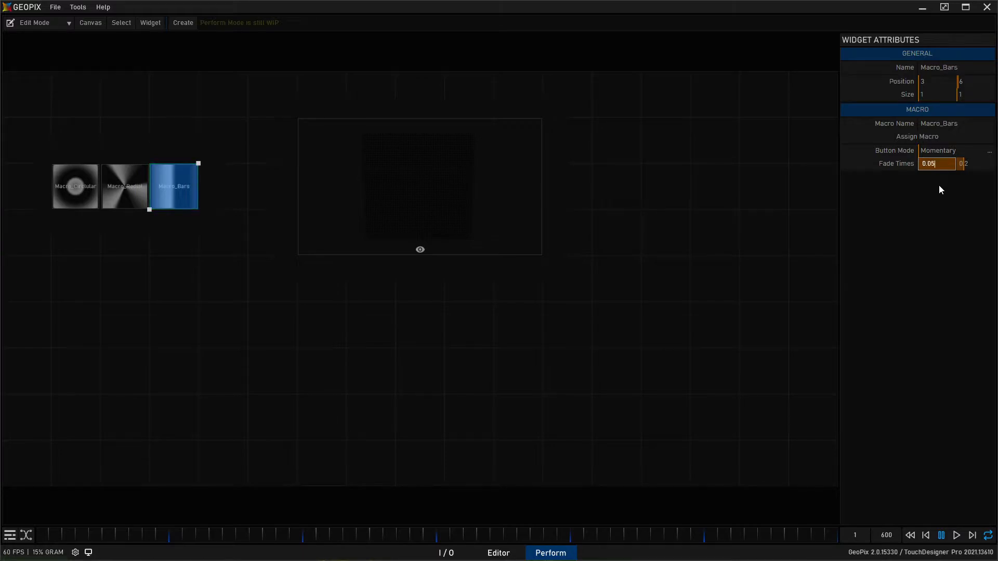
pyautogui.press('Return')
pyautogui.click(972, 165)
pyautogui.write('1')
pyautogui.press('Return')
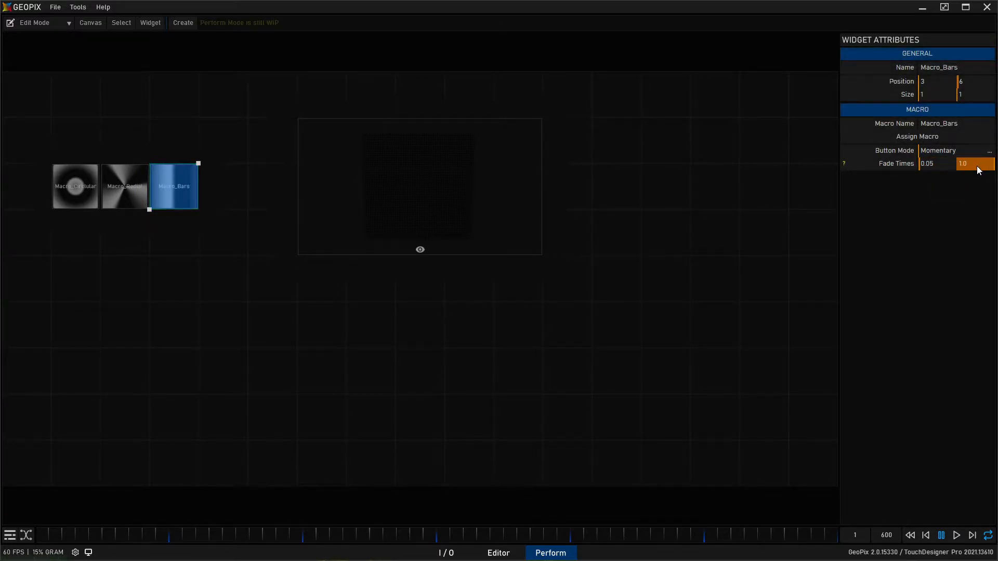
# - Switch the canvas to Perform Mode and trigger the circular, radial and bars widgets to test their button and fade behaviour
pyautogui.click(51, 23)
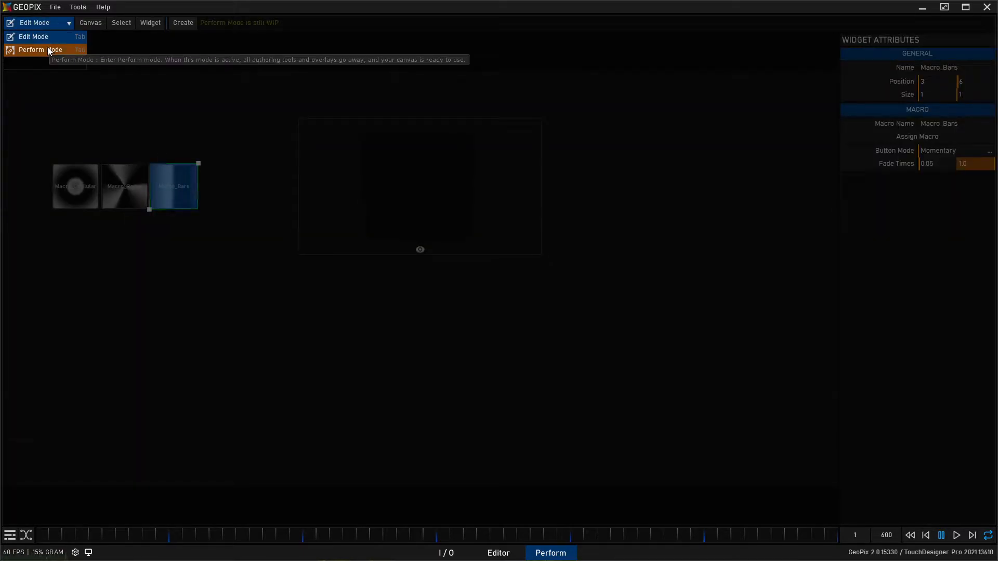
pyautogui.click(47, 49)
pyautogui.click(91, 148)
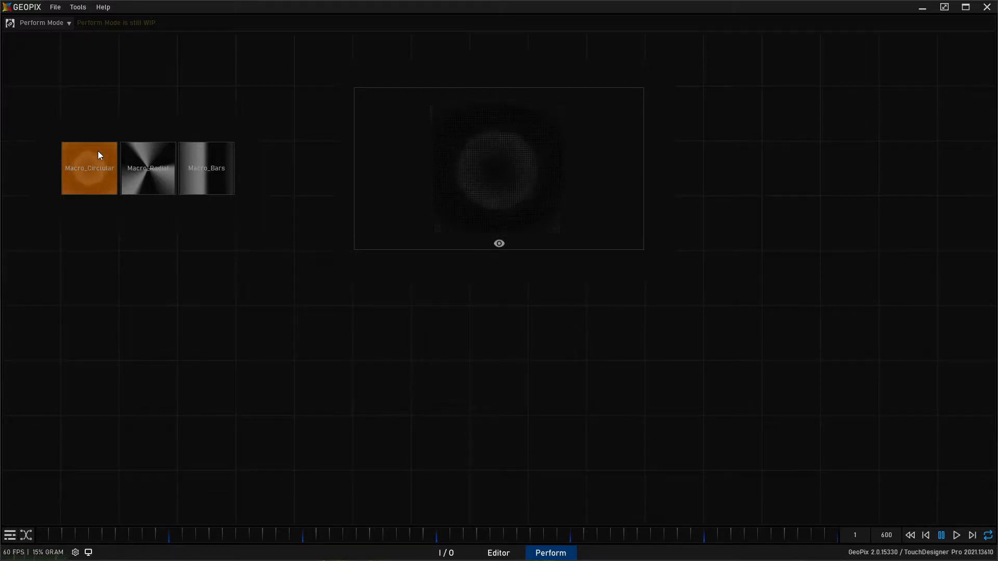
pyautogui.click(139, 189)
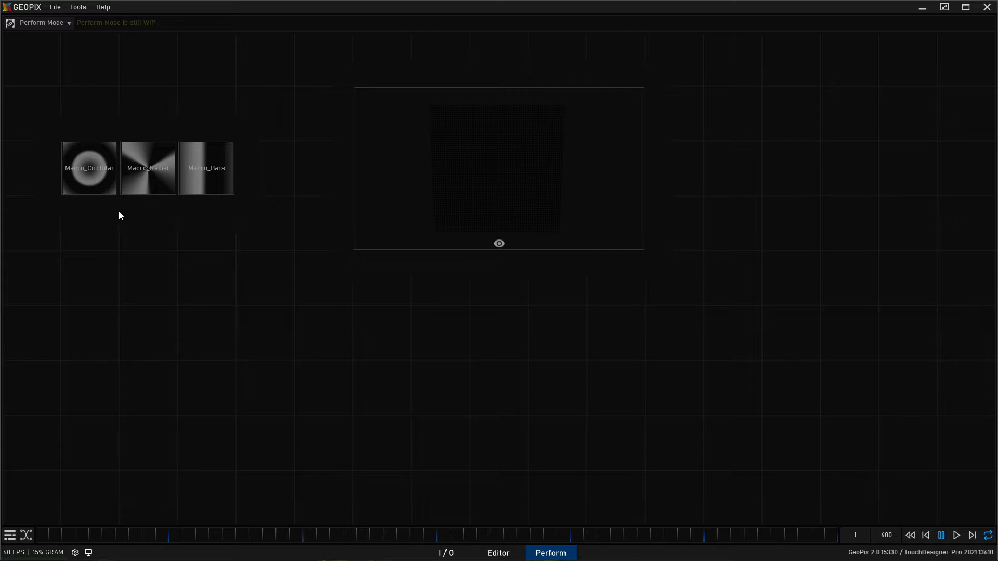
pyautogui.click(50, 23)
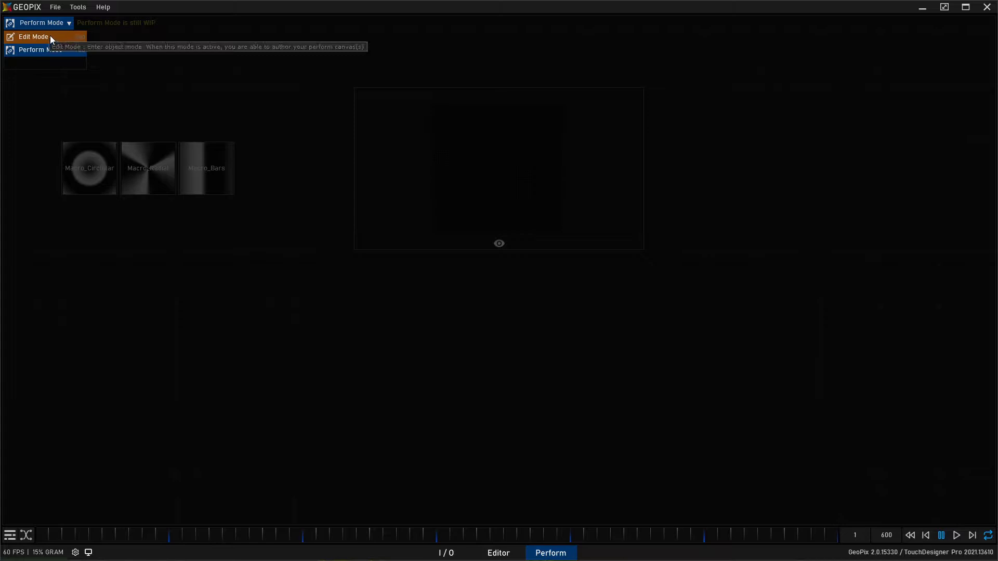
pyautogui.click(43, 25)
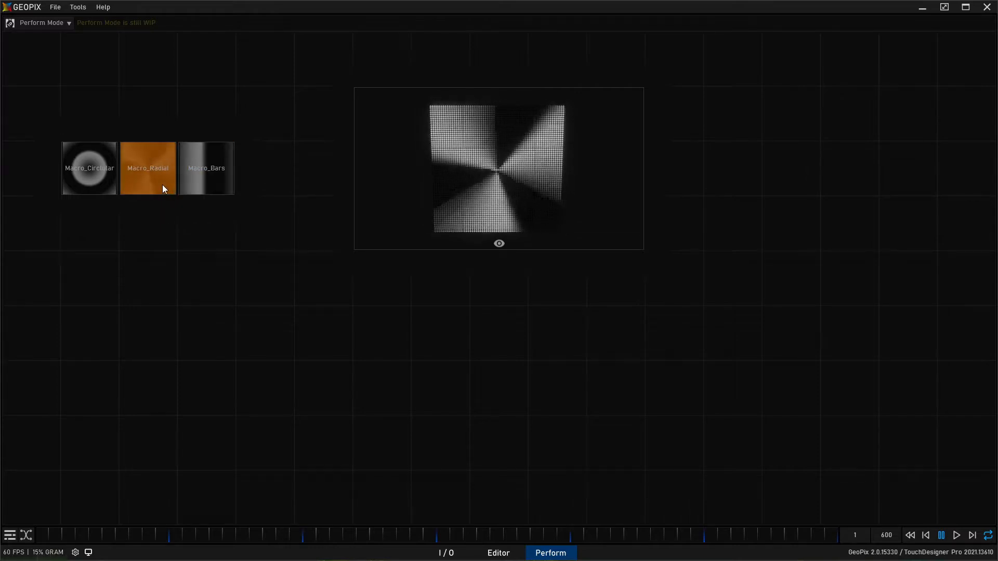
pyautogui.click(193, 167)
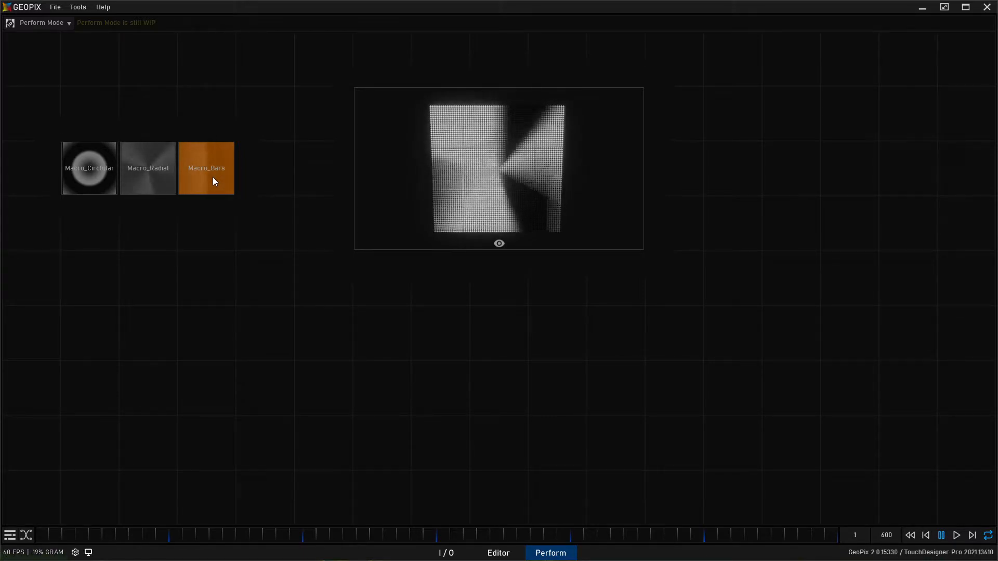
# - Return the canvas to Edit Mode and reset the bars macro widget's fade times to their defaults
pyautogui.click(39, 23)
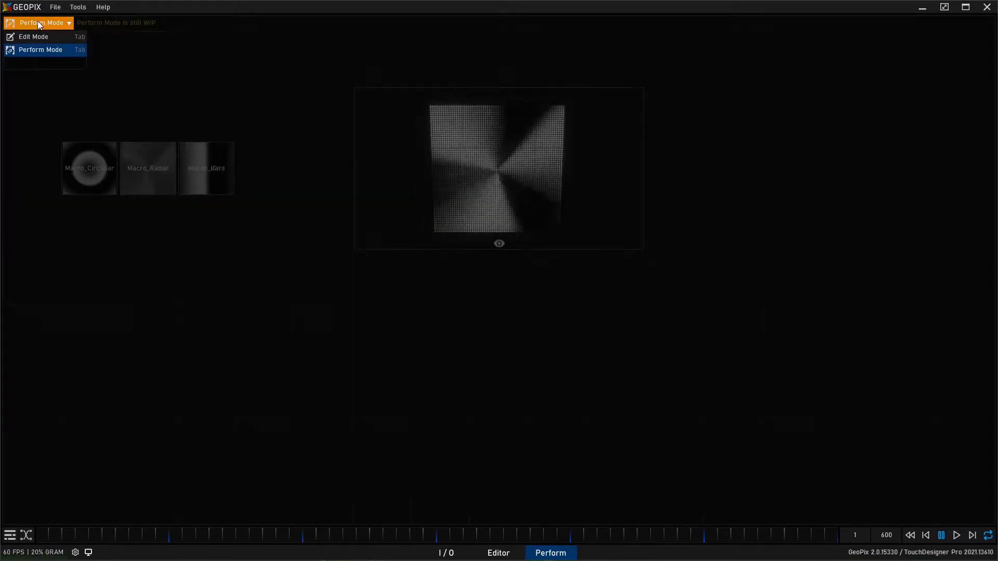
pyautogui.click(36, 36)
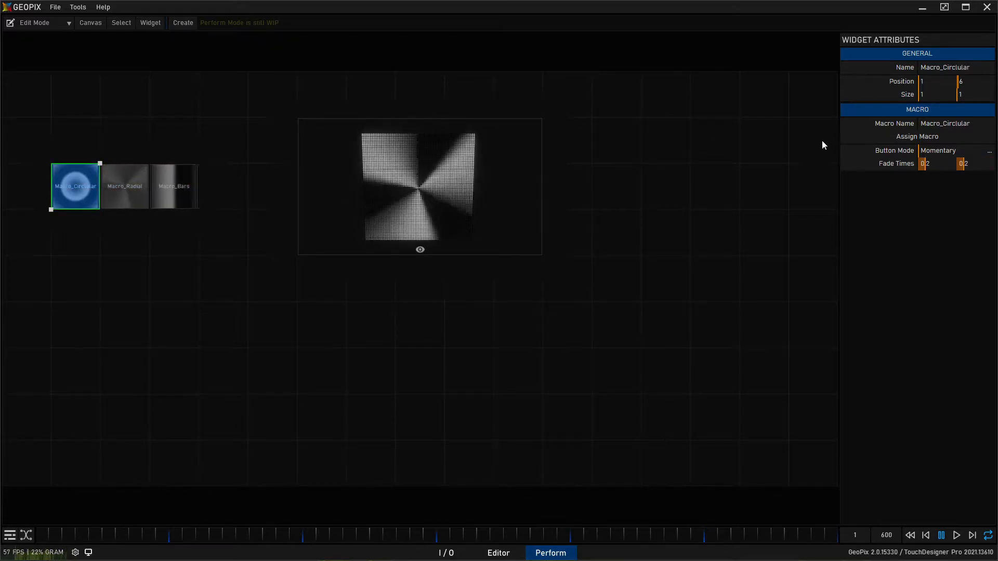
pyautogui.click(116, 179)
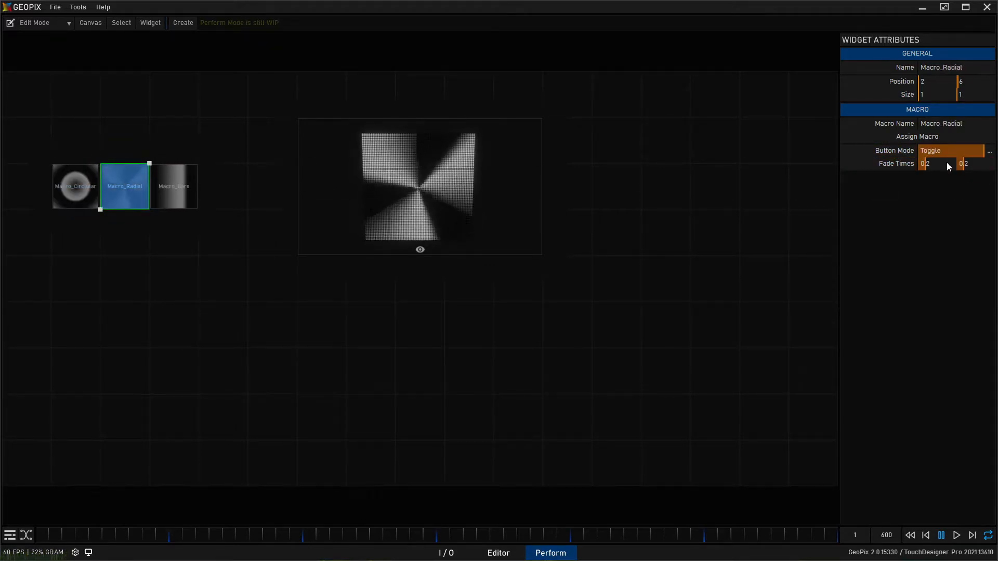
pyautogui.click(186, 185)
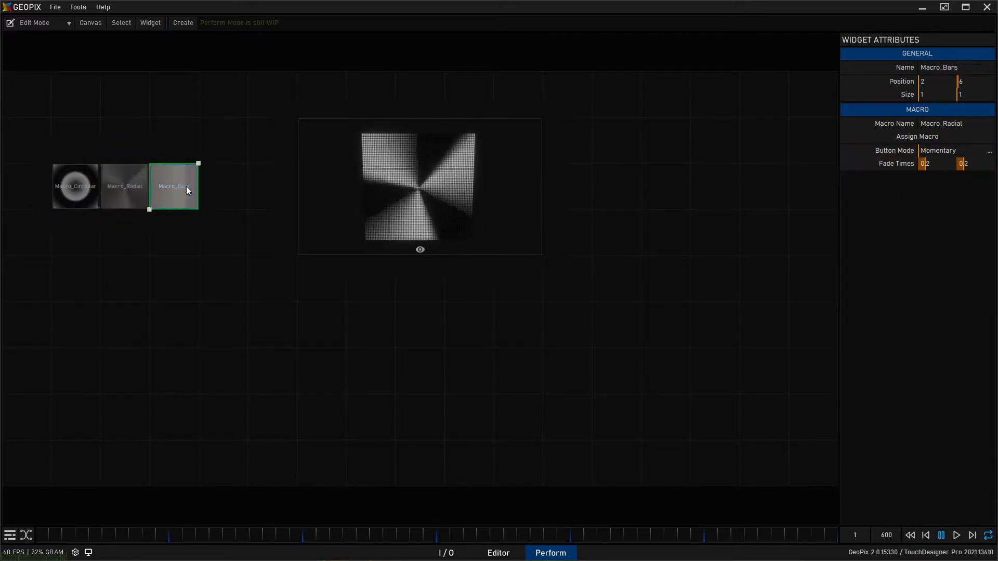
pyautogui.rightClick(903, 169)
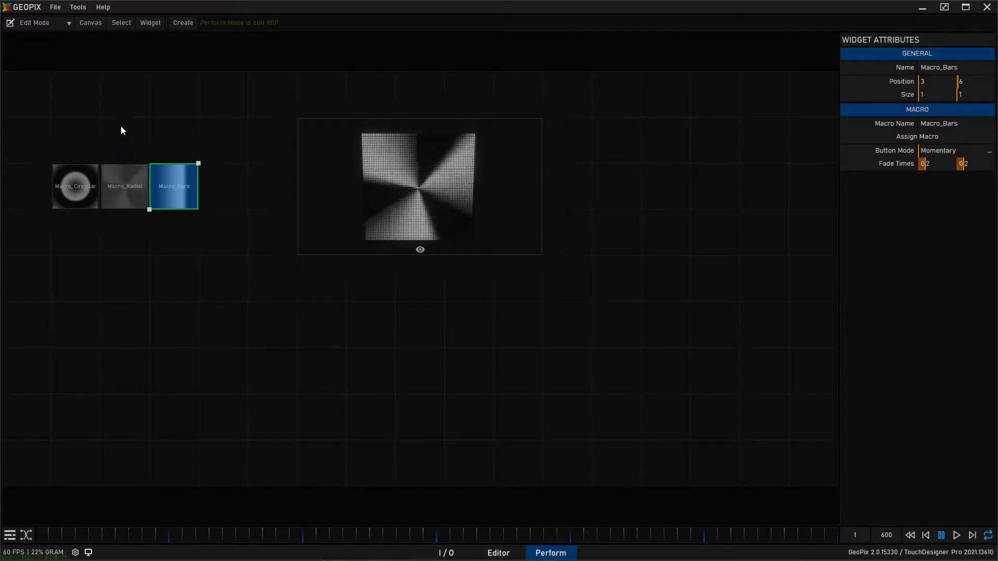
# - Create a generic Group widget, place it at position 1, 8 and resize it to 4 by 1
pyautogui.click(180, 23)
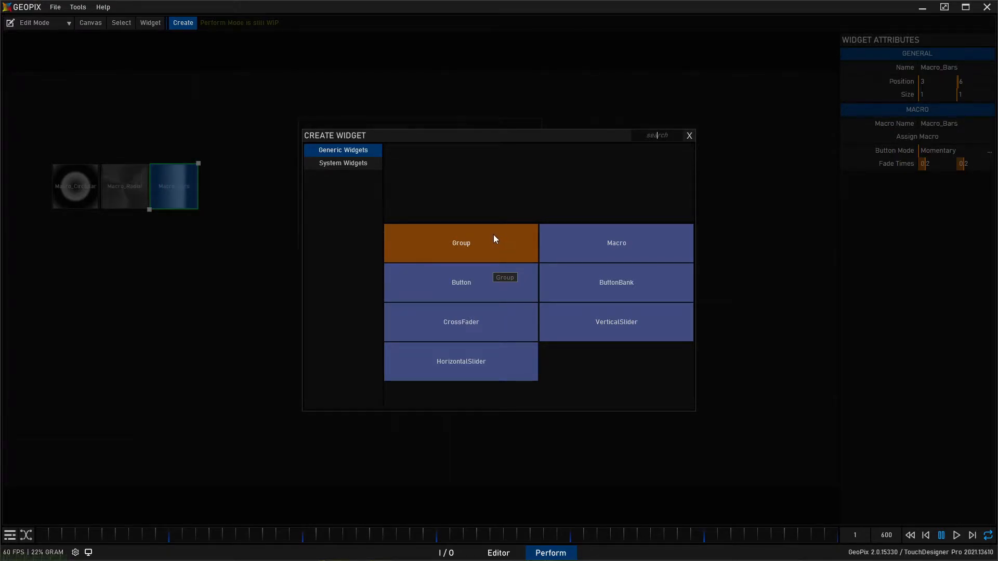
pyautogui.click(491, 248)
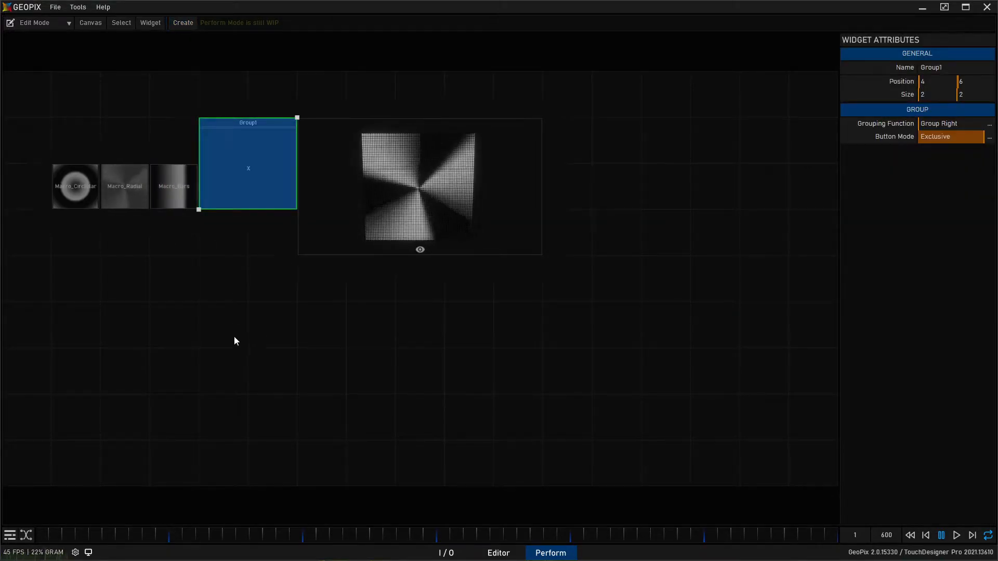
pyautogui.moveTo(231, 178); pyautogui.dragTo(104, 120)
pyautogui.moveTo(150, 73); pyautogui.dragTo(231, 111)
pyautogui.moveTo(174, 130); pyautogui.dragTo(182, 121)
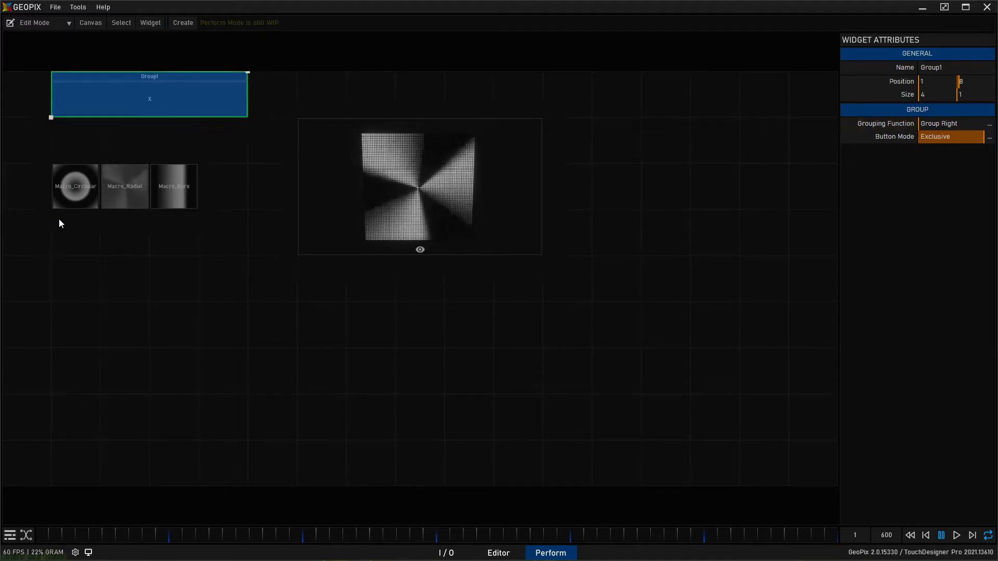
# - Set the group widget's grouping function to Group Down
pyautogui.click(74, 191)
pyautogui.click(141, 190)
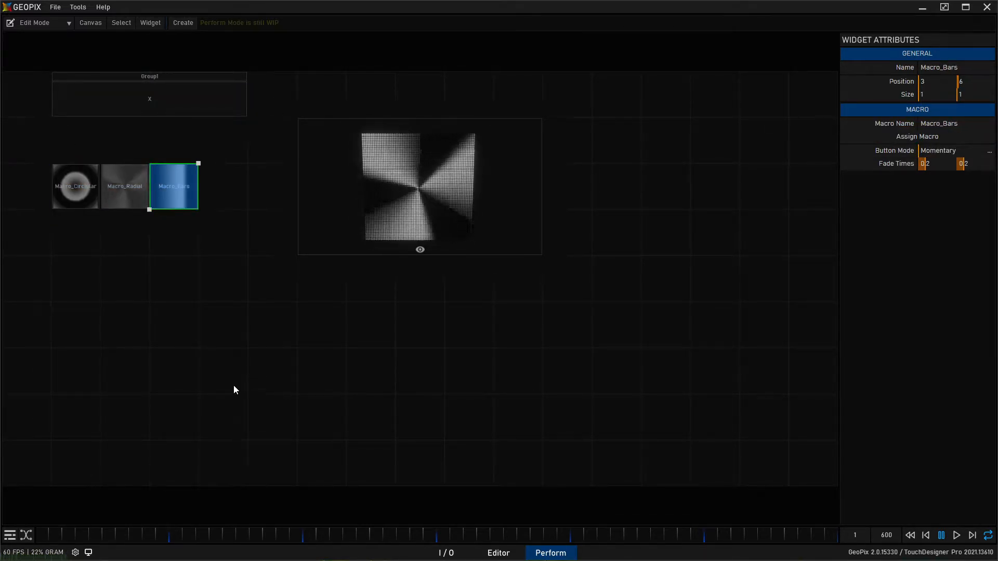
pyautogui.click(174, 103)
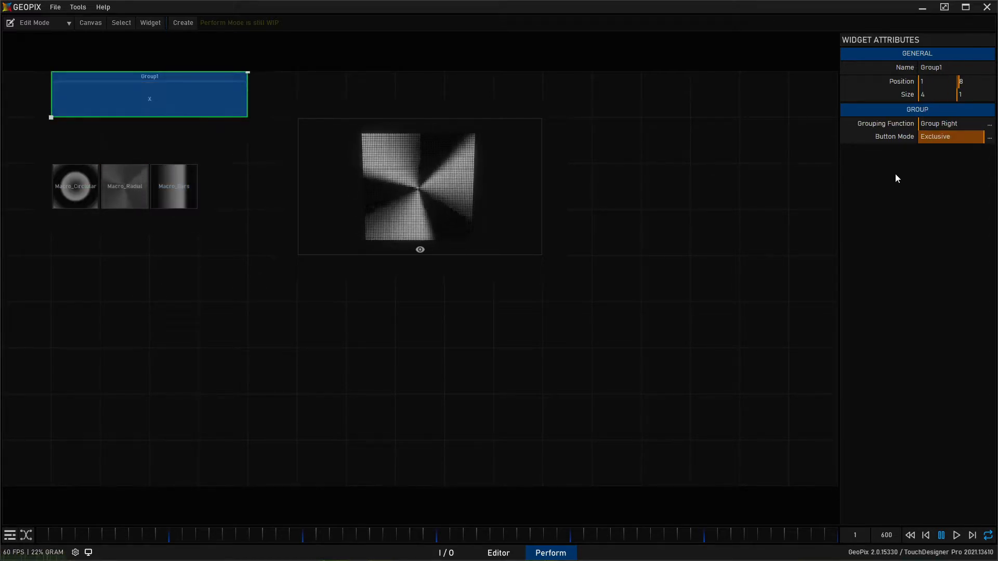
pyautogui.click(989, 126)
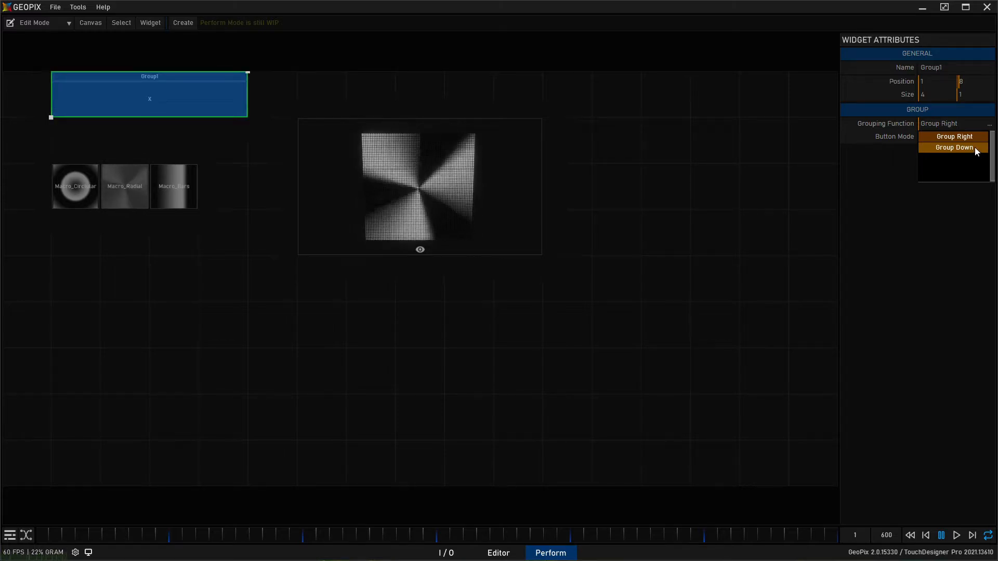
pyautogui.click(954, 148)
# - Keep Group Down as the grouping function and move the group widget to position 1, 7, directly above the macro widgets
pyautogui.moveTo(155, 102); pyautogui.dragTo(183, 376)
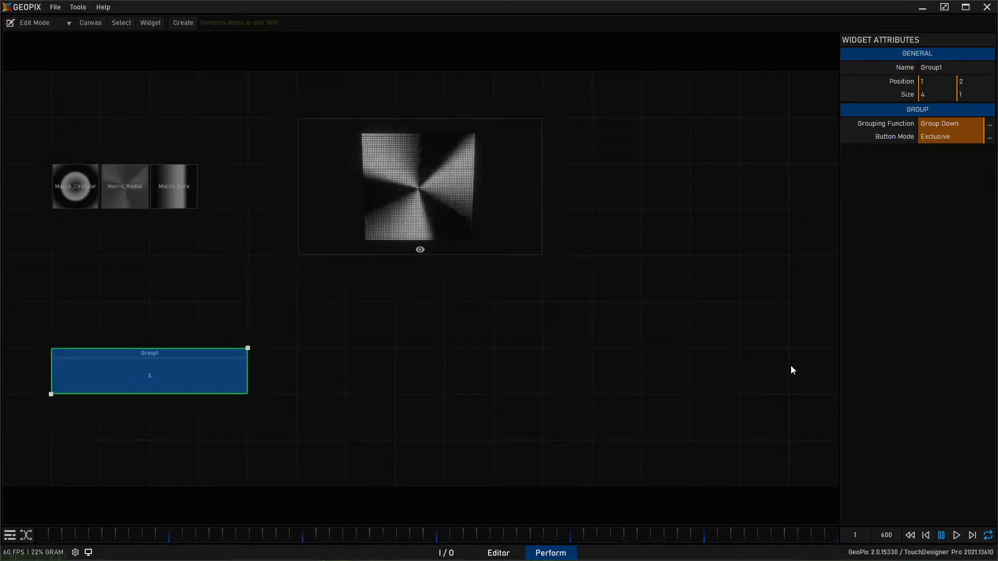
pyautogui.click(990, 125)
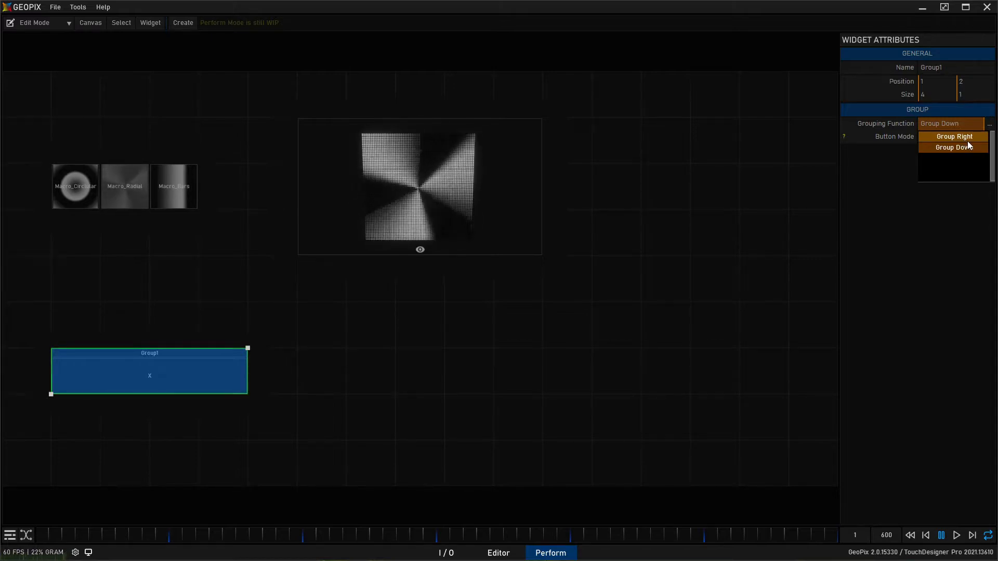
pyautogui.click(967, 145)
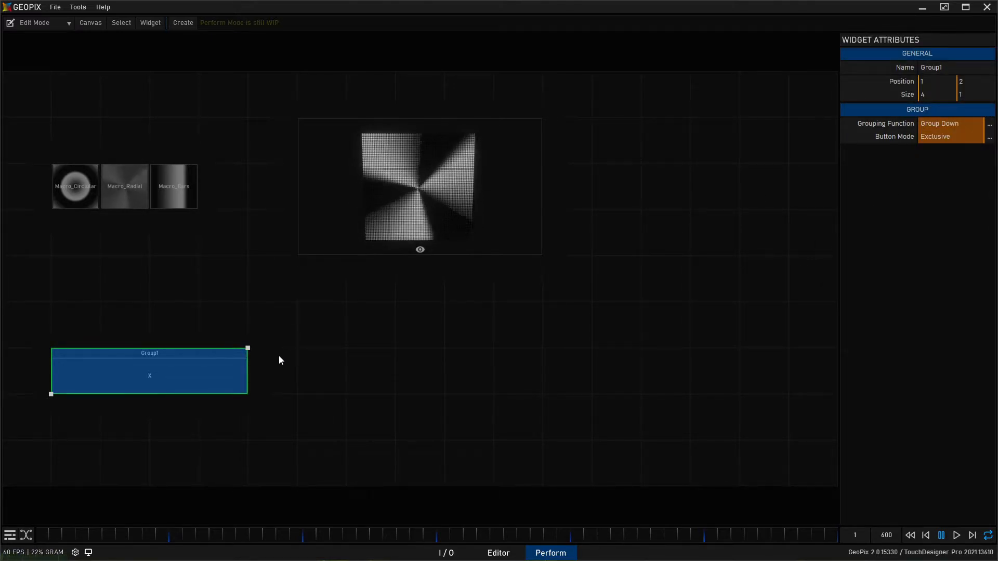
pyautogui.moveTo(161, 374); pyautogui.dragTo(162, 123)
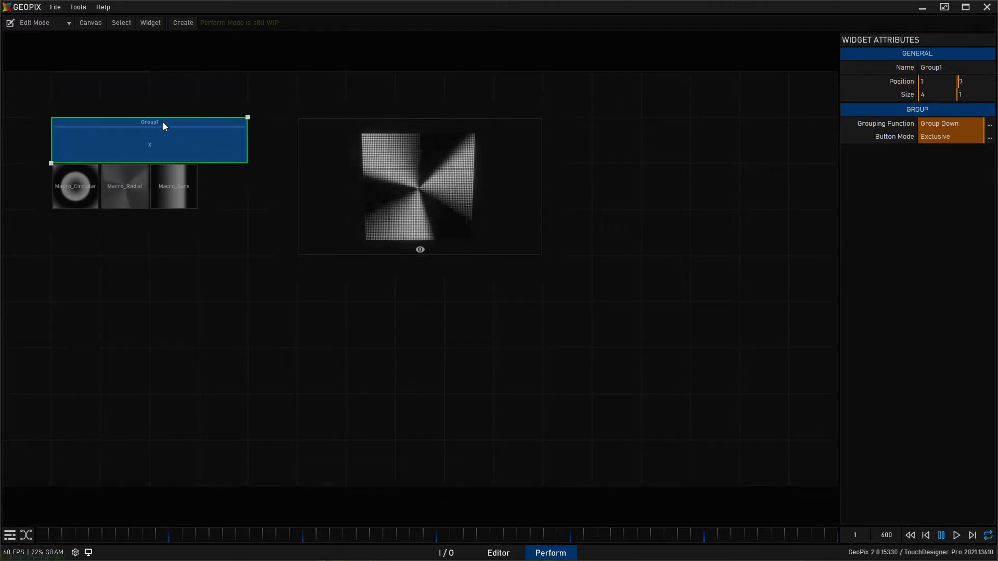
# - Rename the group widget as Group_Shape
pyautogui.click(977, 67)
pyautogui.press('BackSpace')
pyautogui.write('_Shape')
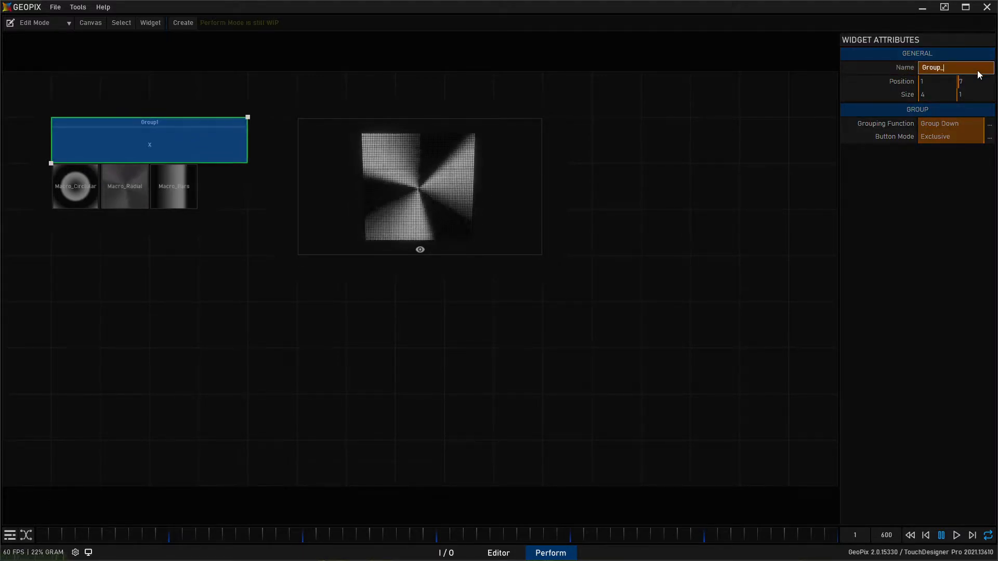
pyautogui.press('Return')
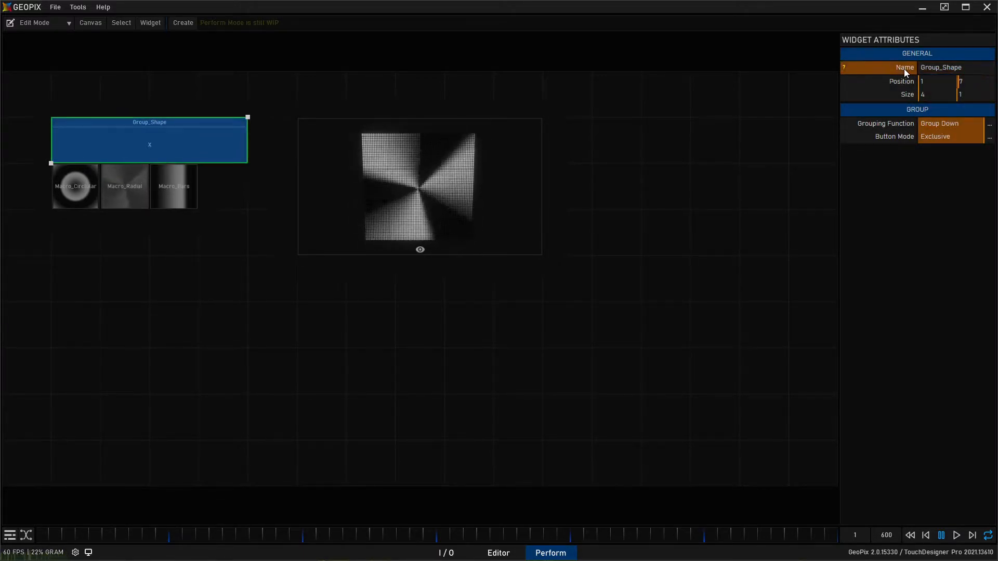
# - Rename the group widget as Shapes
pyautogui.doubleClick(953, 70)
pyautogui.write('Shapes')
pyautogui.press('Return')
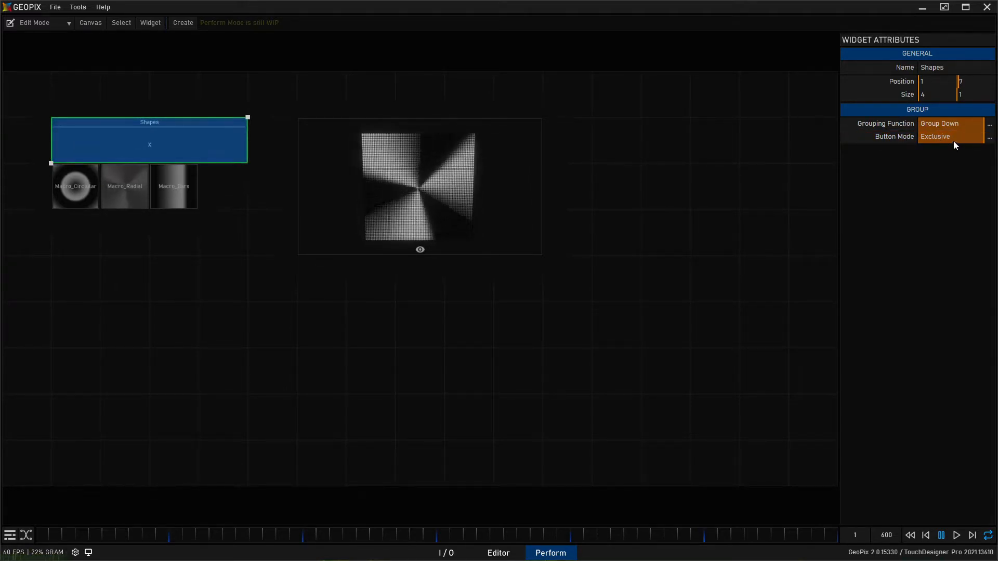
# - Switch the canvas to Perform Mode and trigger the circular and radial widgets to test the exclusive group
pyautogui.click(48, 23)
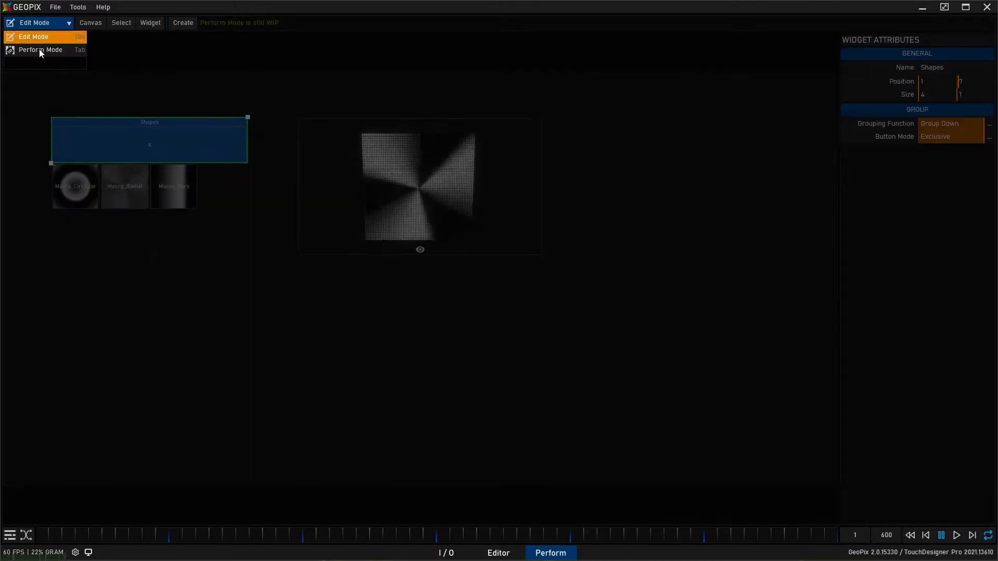
pyautogui.click(40, 46)
pyautogui.click(90, 180)
pyautogui.click(133, 175)
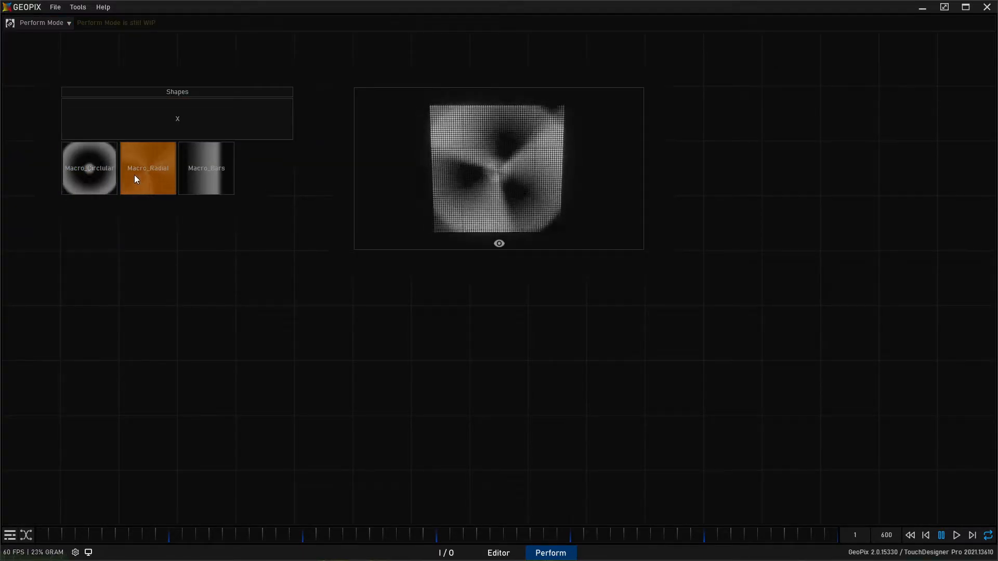
# - Trigger the bars, radial and circular macros in turn to test exclusive switching, and finish by stopping Macro_Bars
pyautogui.click(200, 170)
pyautogui.click(151, 188)
pyautogui.click(86, 186)
pyautogui.click(150, 178)
pyautogui.click(214, 165)
pyautogui.click(164, 179)
pyautogui.click(73, 176)
pyautogui.click(141, 177)
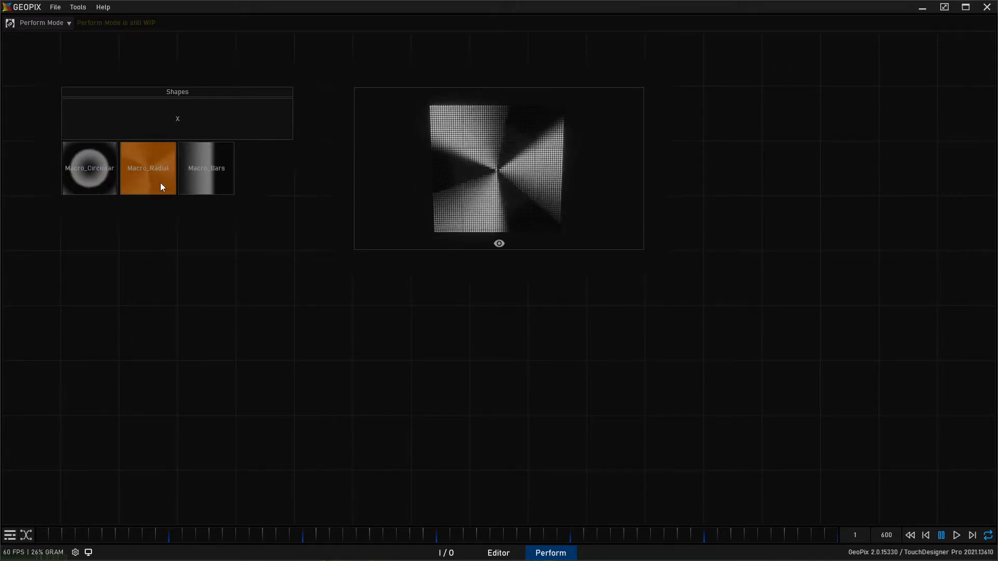
pyautogui.click(196, 174)
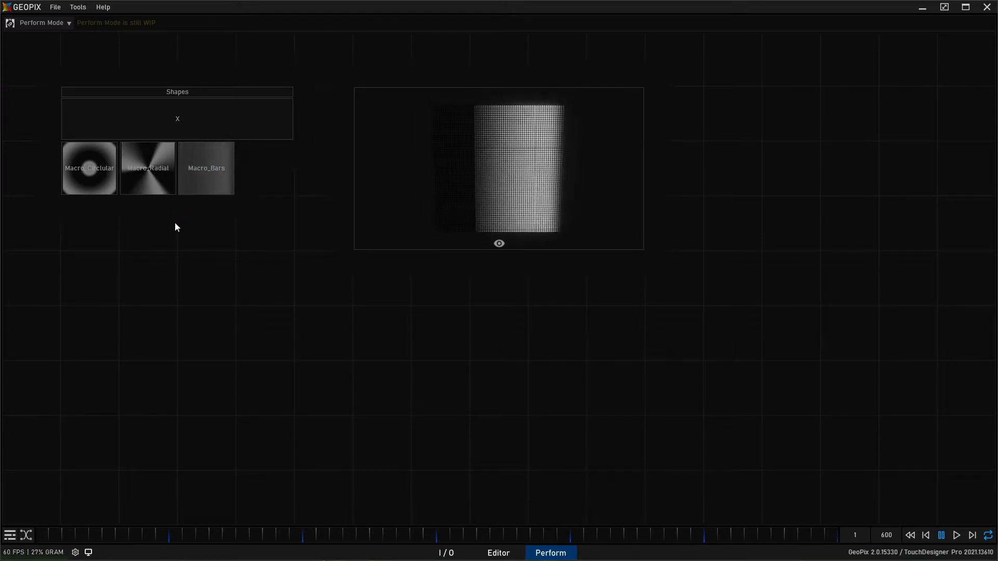
pyautogui.click(208, 167)
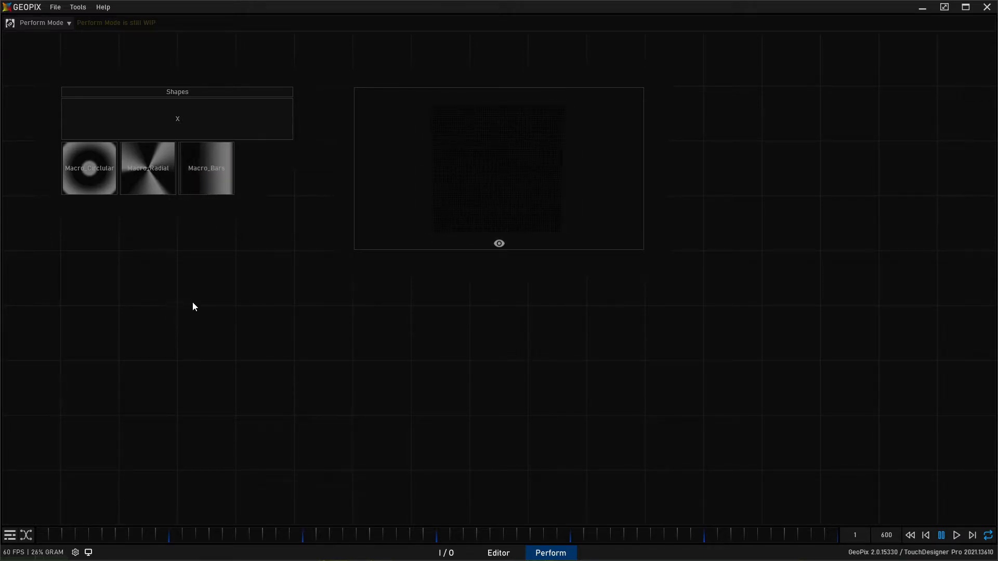
# - Trigger the radial, circular and bars macros one after another, and stop all macros through the Shapes group widget
pyautogui.click(136, 158)
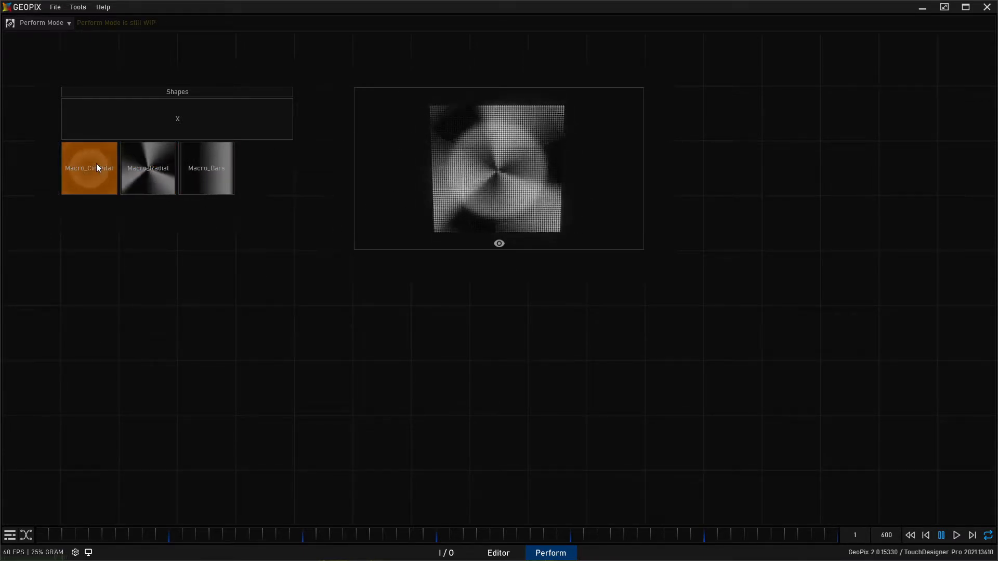
pyautogui.click(95, 163)
pyautogui.click(210, 167)
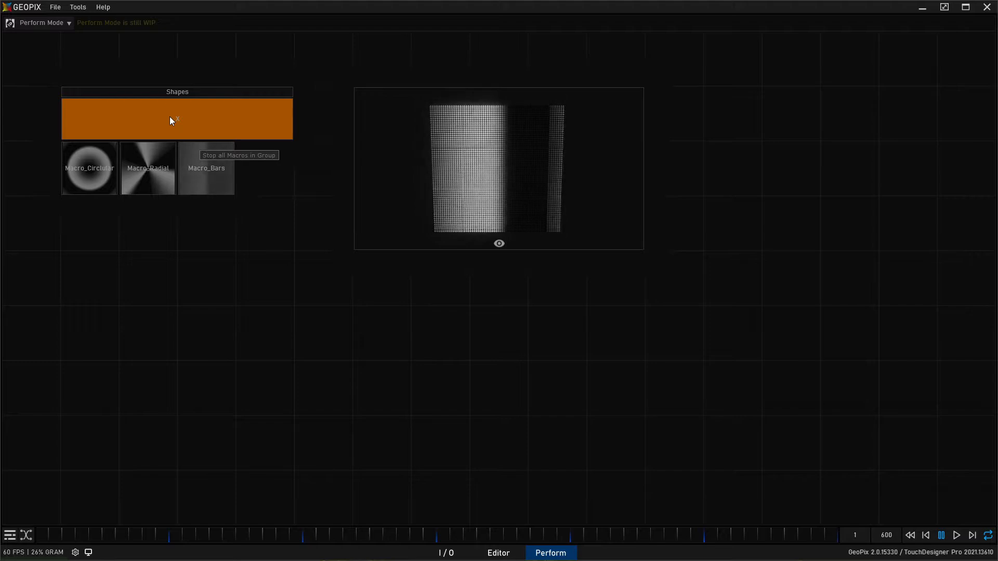
pyautogui.click(196, 122)
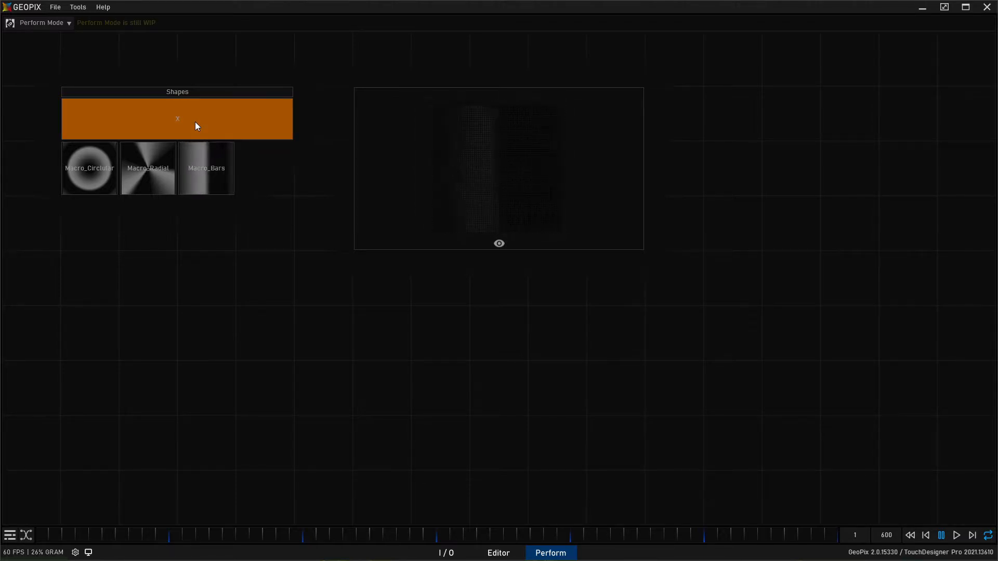
# - Restart the radial macro and alternate between the circular, bars and radial shapes, leaving Macro_Bars running
pyautogui.click(141, 173)
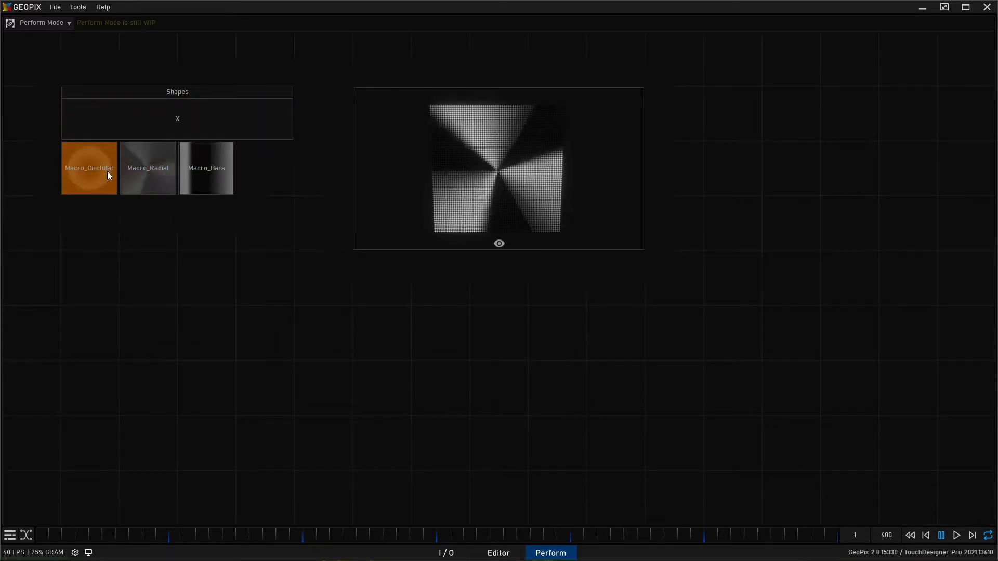
pyautogui.click(110, 171)
pyautogui.click(187, 171)
pyautogui.click(148, 177)
pyautogui.click(116, 178)
pyautogui.click(192, 164)
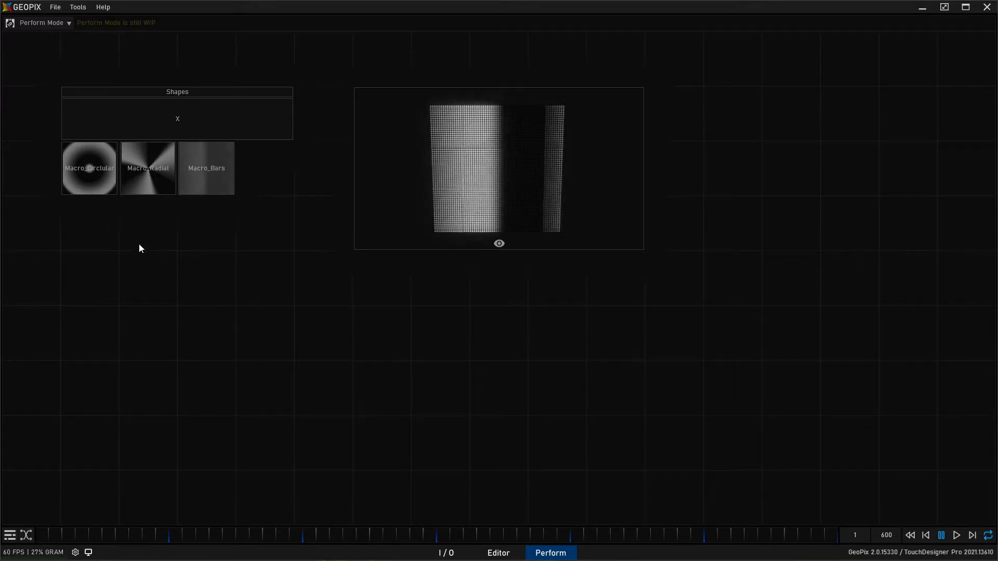
pyautogui.click(41, 24)
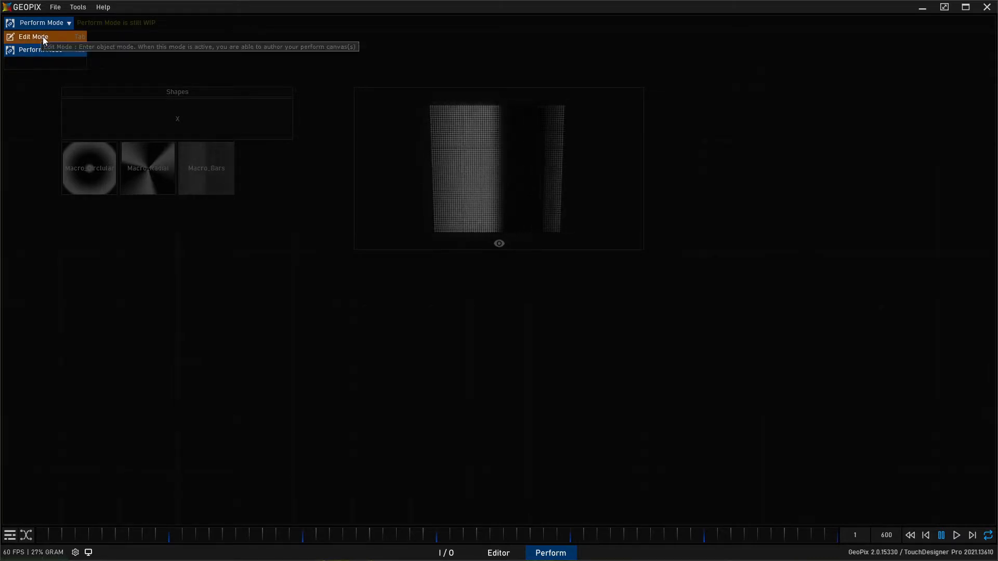
pyautogui.click(46, 21)
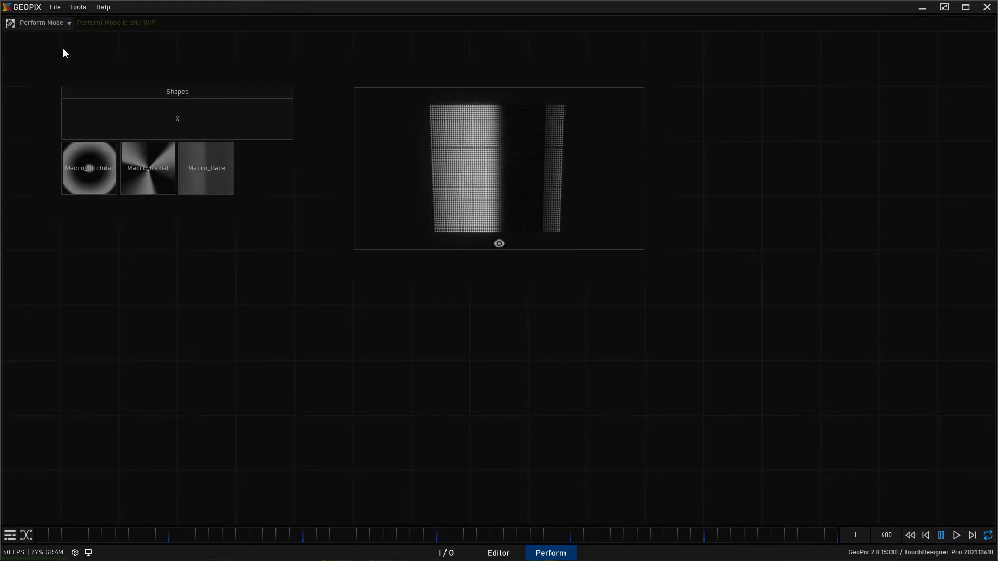
# - Alternate between the radial and circular macros in the Shapes group, leaving the circular shape running
pyautogui.click(136, 172)
pyautogui.click(115, 176)
pyautogui.click(148, 167)
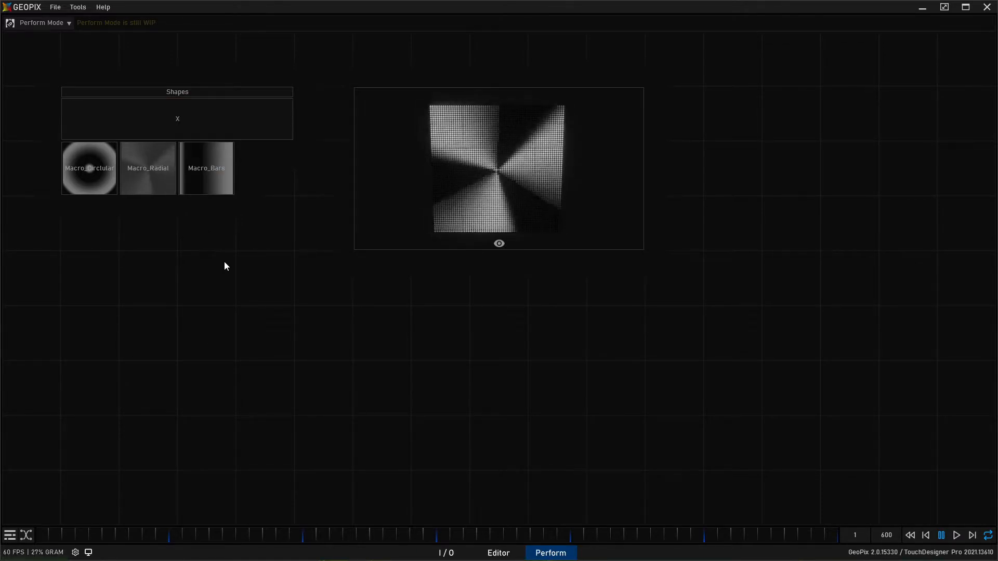
pyautogui.click(142, 179)
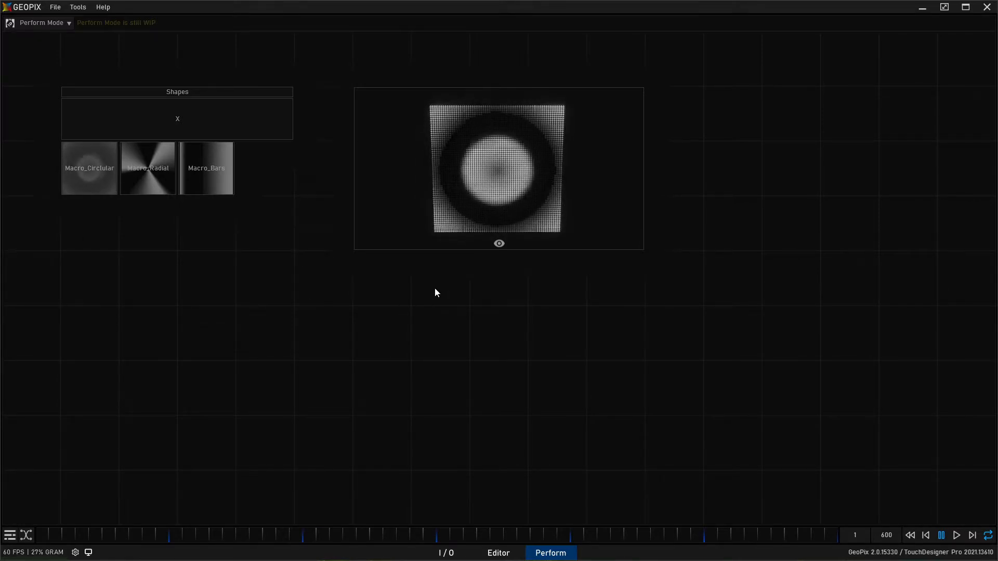
# - Switch to the Editor, select Projector_Shape and turn on its visibility in front of the pixel fixture
pyautogui.click(499, 553)
pyautogui.click(897, 60)
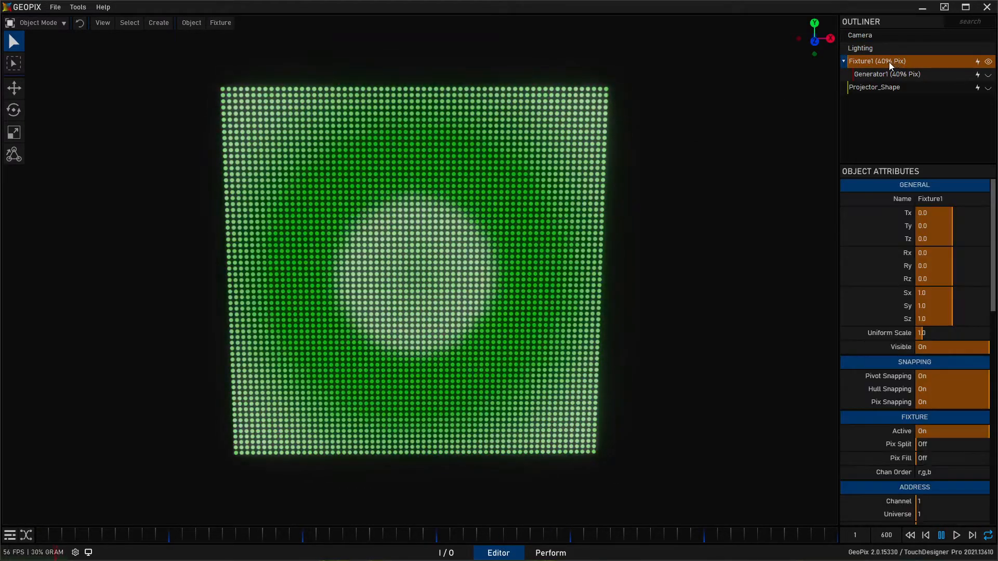
pyautogui.click(878, 88)
pyautogui.click(988, 87)
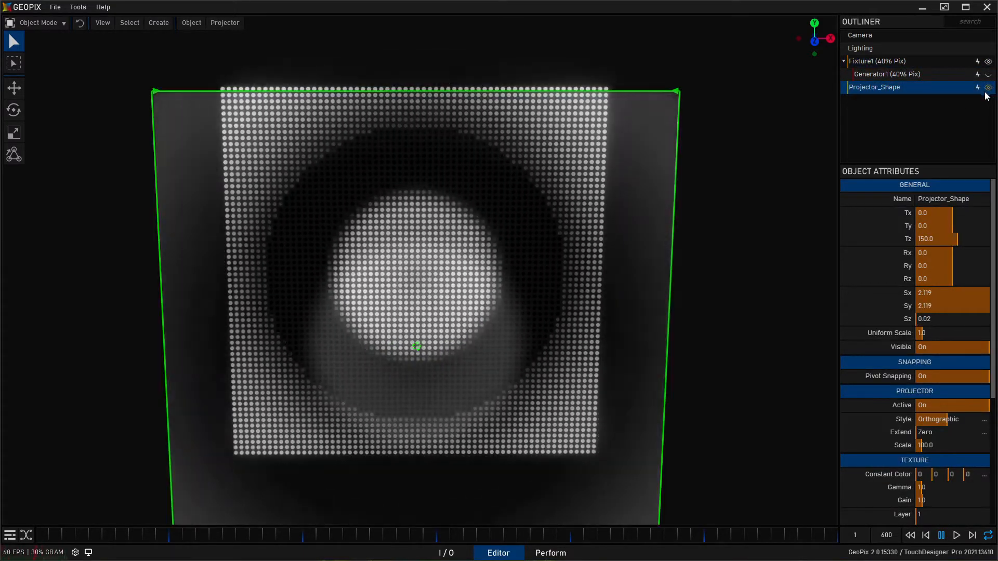
pyautogui.scroll(-5, 416, 213)
pyautogui.keyDown('alt'); pyautogui.moveTo(409, 220); pyautogui.dragTo(432, 229); pyautogui.keyUp('alt')
# - Review the projector, texture and routing attributes of Projector_Shape
pyautogui.scroll(-1, 884, 340)
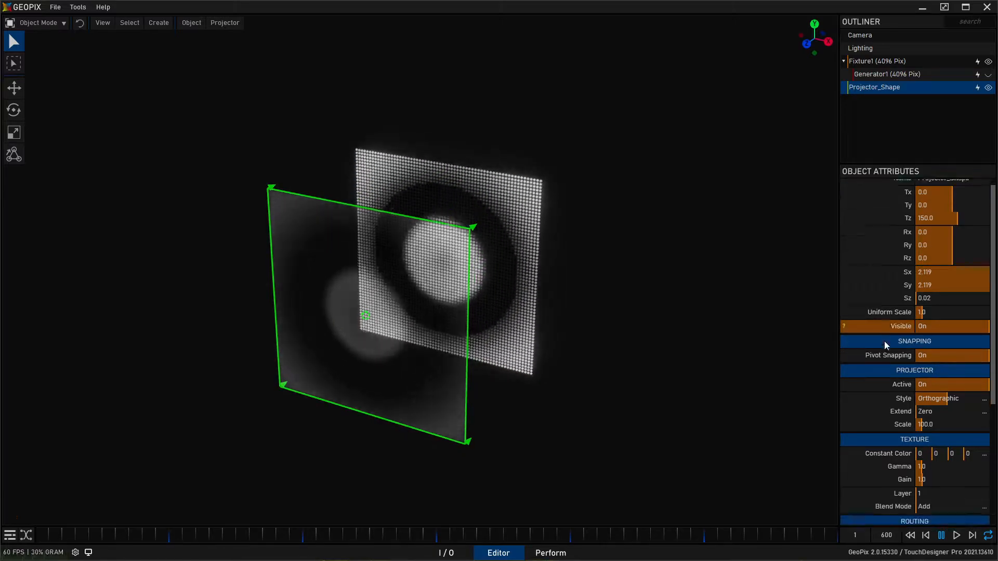
pyautogui.scroll(-4, 884, 341)
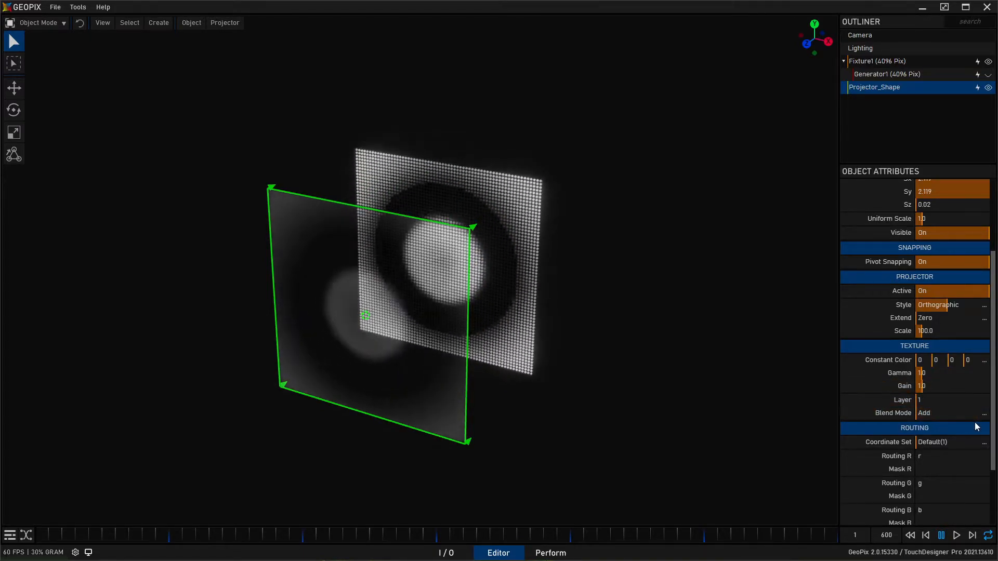
# - Duplicate Projector_Shape and move the copy forward along Z to about 257.6, in front of the original
pyautogui.moveTo(347, 269); pyautogui.dragTo(372, 281, button='middle')
pyautogui.press('w')
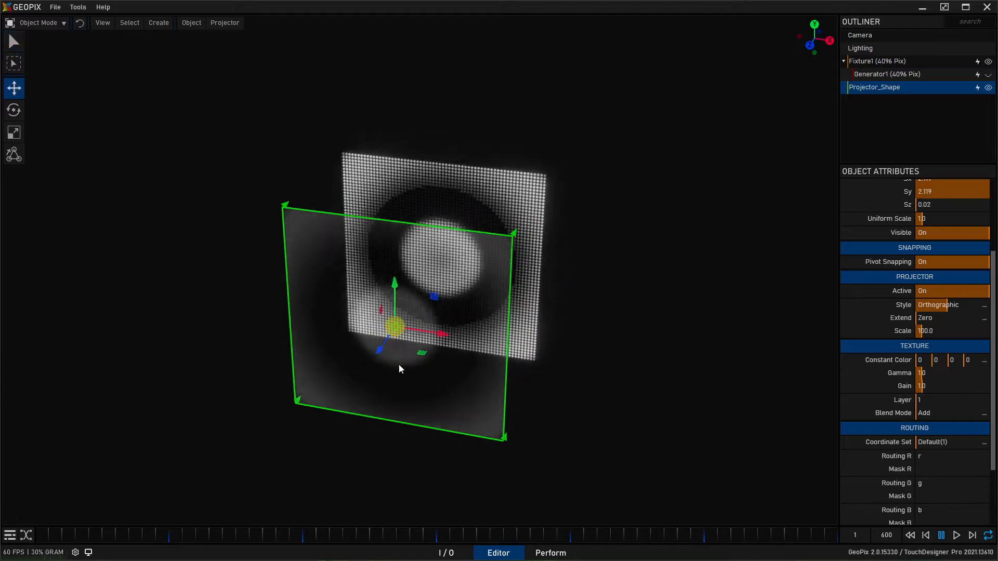
pyautogui.hotkey('ctrl', 'd')
pyautogui.moveTo(441, 299); pyautogui.dragTo(448, 315, button='middle')
pyautogui.press('w')
pyautogui.moveTo(376, 359); pyautogui.dragTo(334, 439)
pyautogui.keyDown('alt'); pyautogui.moveTo(414, 384); pyautogui.dragTo(441, 404, button='middle'); pyautogui.keyUp('alt')
pyautogui.keyDown('alt'); pyautogui.moveTo(441, 404); pyautogui.dragTo(408, 421, button='right'); pyautogui.keyUp('alt')
pyautogui.keyDown('alt'); pyautogui.moveTo(407, 421); pyautogui.dragTo(429, 380, button='middle'); pyautogui.keyUp('alt')
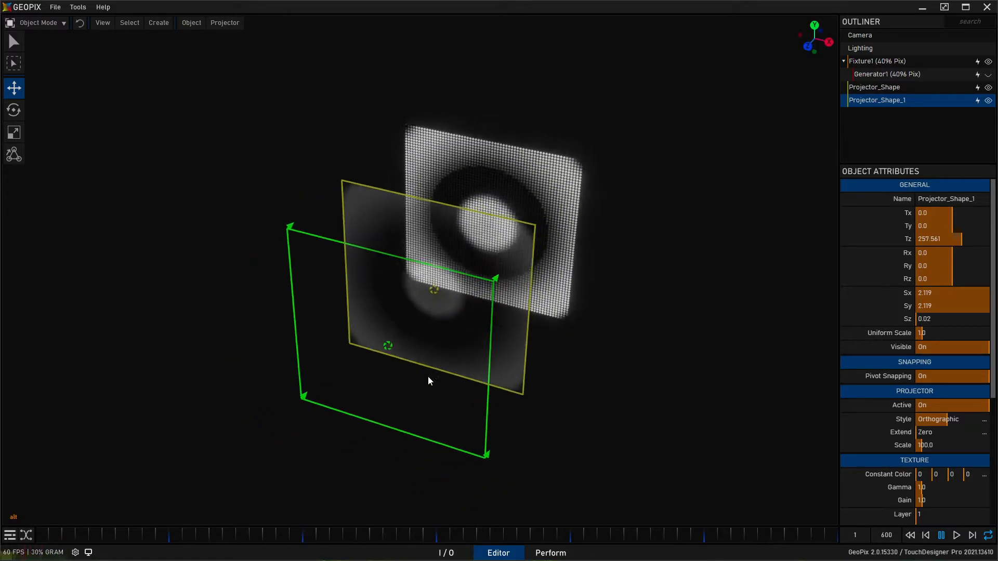
# - Rename the duplicated projector as Projector_Color
pyautogui.click(954, 200)
pyautogui.click(952, 200)
pyautogui.hotkey('shift', 'End')
pyautogui.write('Color')
pyautogui.press('Return')
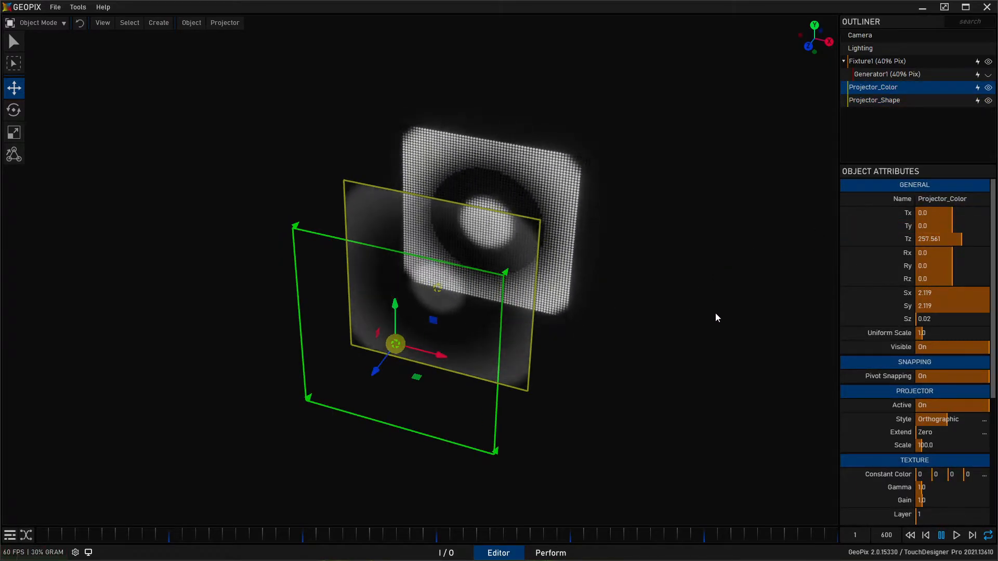
# - Check in the I/O graph which projector the bars and radial macros are routed to
pyautogui.click(460, 553)
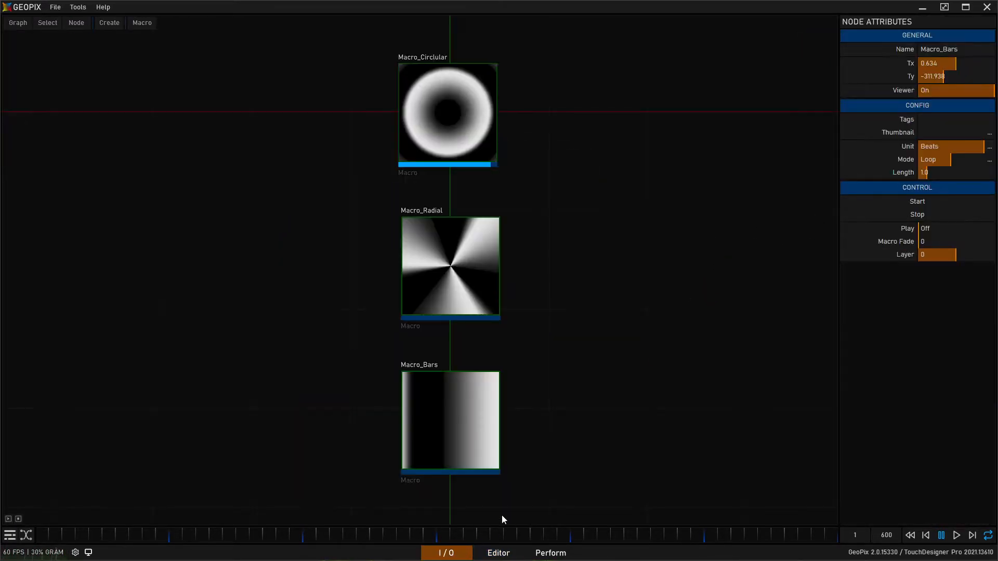
pyautogui.click(481, 309)
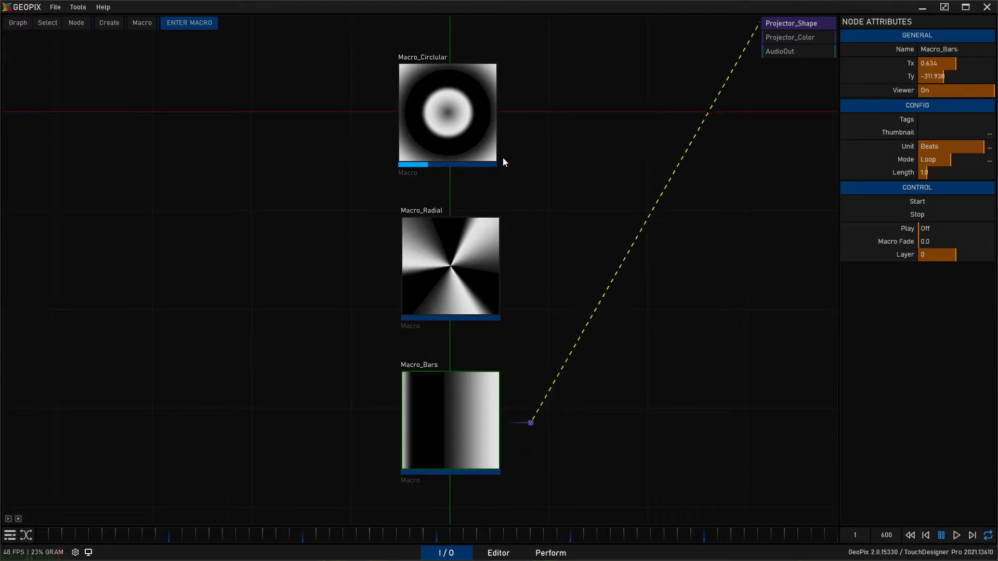
pyautogui.click(472, 266)
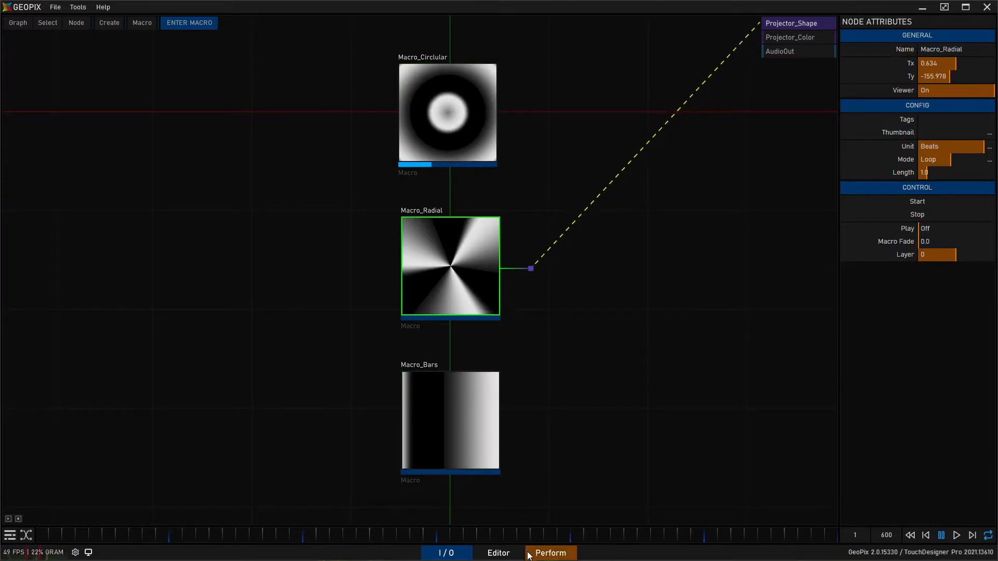
# - In the Editor, set Projector_Color's layer to 2 and its blend mode to Multiply
pyautogui.click(498, 553)
pyautogui.moveTo(507, 305)
pyautogui.mouseDown(button='middle')
pyautogui.moveTo(519, 314)
pyautogui.moveTo(517, 306)
pyautogui.mouseUp(button='middle')
pyautogui.scroll(-2, 903, 366)
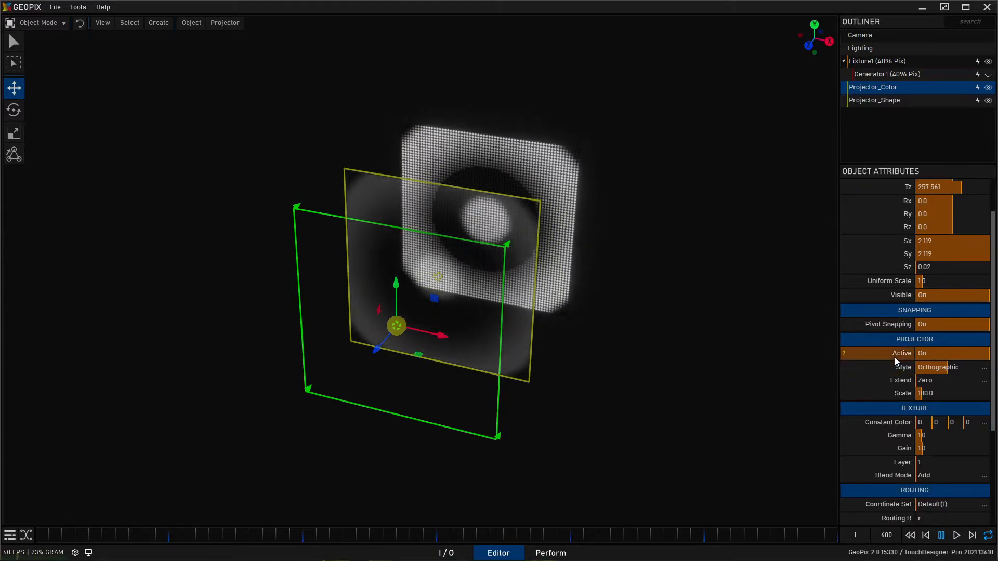
pyautogui.scroll(-1, 895, 358)
pyautogui.moveTo(927, 458); pyautogui.dragTo(934, 458)
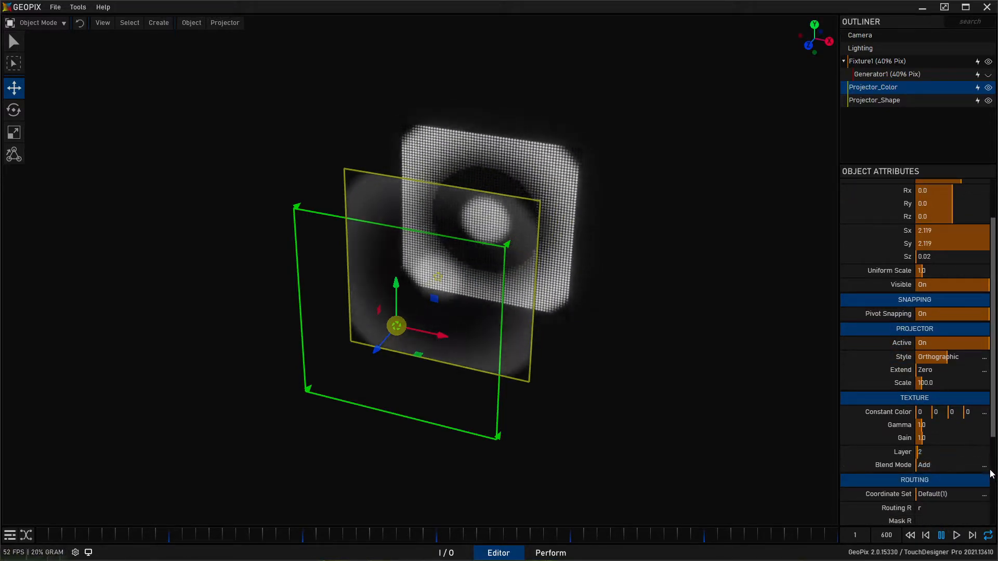
pyautogui.click(984, 466)
pyautogui.click(952, 510)
pyautogui.keyDown('alt'); pyautogui.moveTo(439, 250); pyautogui.dragTo(522, 346); pyautogui.keyUp('alt')
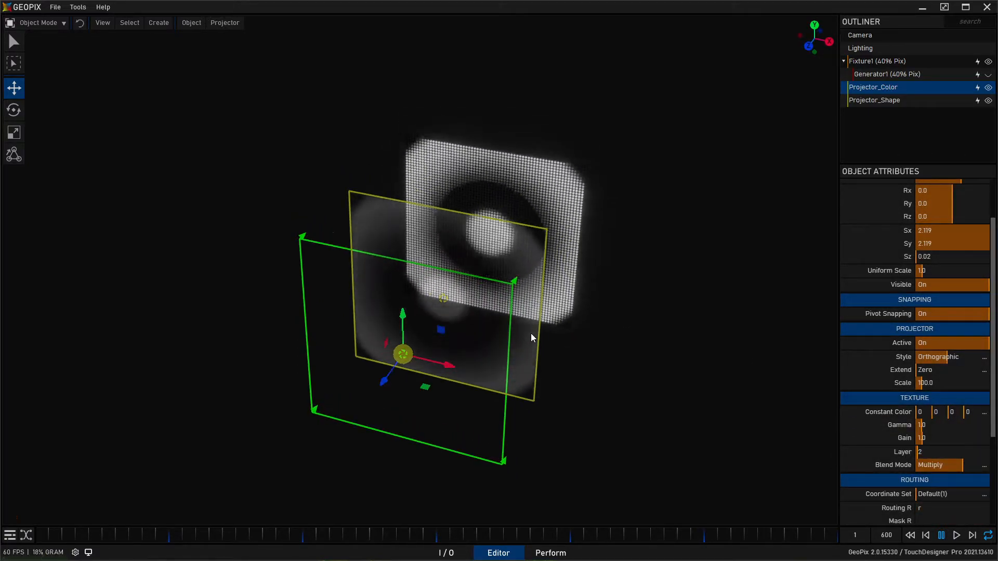
# - Test red and cyan constant colors on Projector_Color and reset the constant color to its default
pyautogui.moveTo(921, 412); pyautogui.dragTo(980, 421)
pyautogui.keyDown('alt'); pyautogui.moveTo(458, 218); pyautogui.dragTo(362, 276); pyautogui.keyUp('alt')
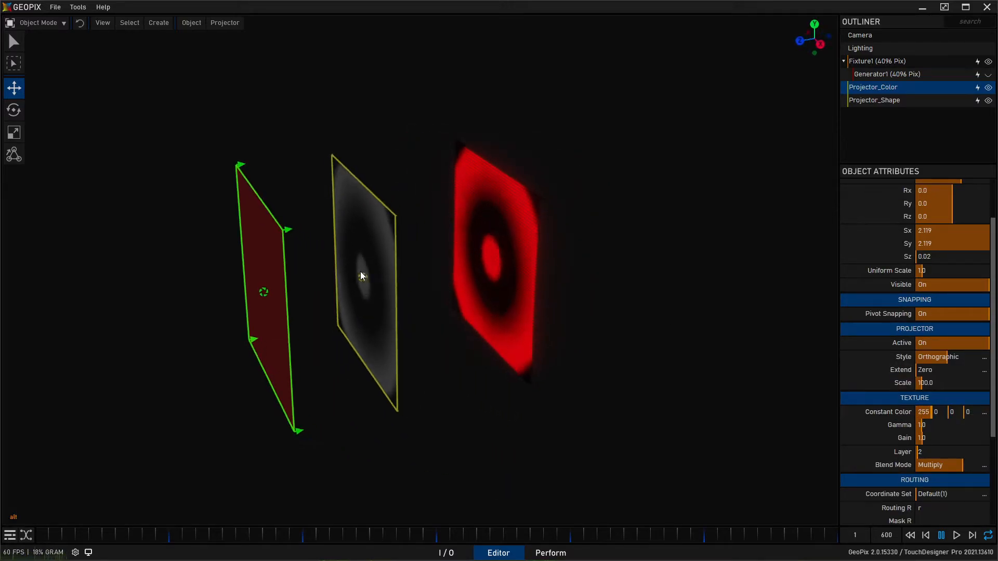
pyautogui.moveTo(924, 415); pyautogui.dragTo(957, 412)
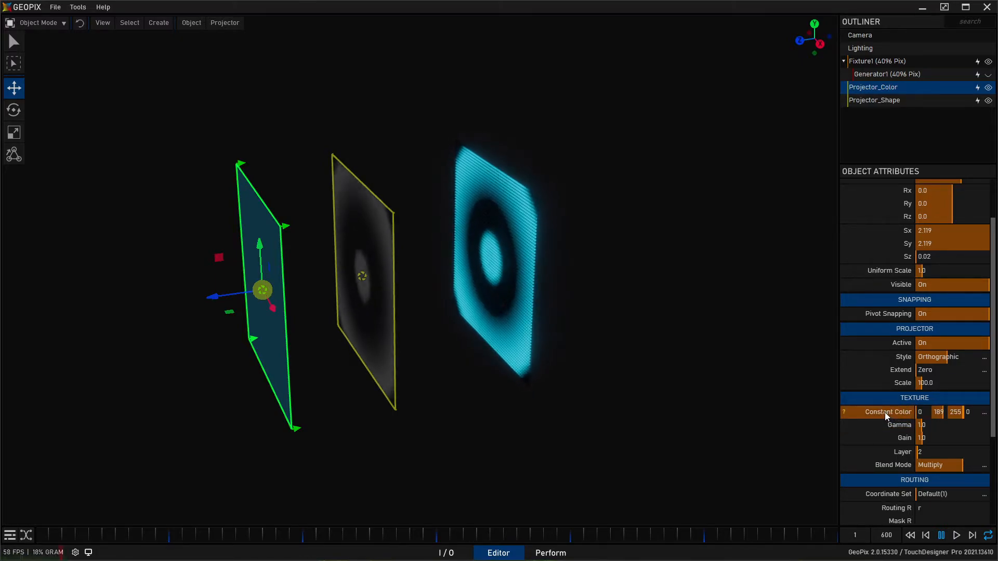
pyautogui.doubleClick(885, 414)
pyautogui.keyDown('alt'); pyautogui.moveTo(219, 321); pyautogui.dragTo(437, 334); pyautogui.keyUp('alt')
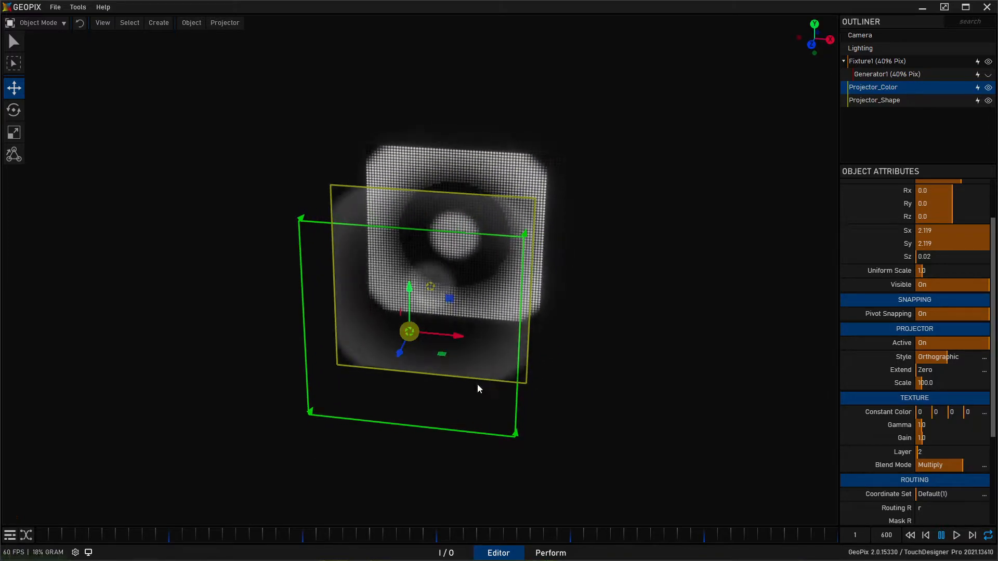
pyautogui.press('q')
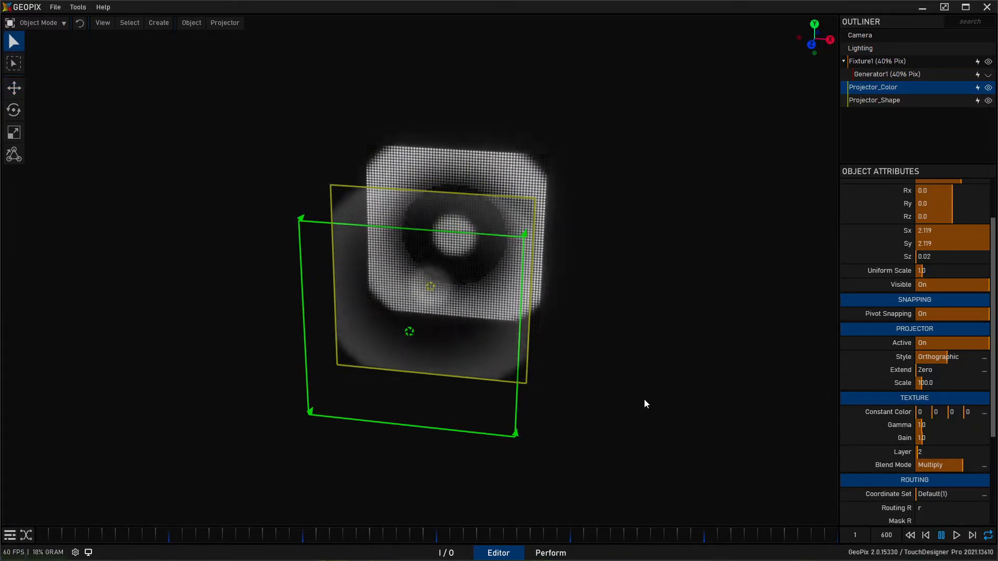
pyautogui.click(554, 456)
# - In the I/O graph, duplicate the circular macro, place the copy beside the original and name it Macro_Color1
pyautogui.click(446, 553)
pyautogui.scroll(-1, 400, 297)
pyautogui.moveTo(260, 193); pyautogui.dragTo(90, 268, button='middle')
pyautogui.scroll(-1, 156, 264)
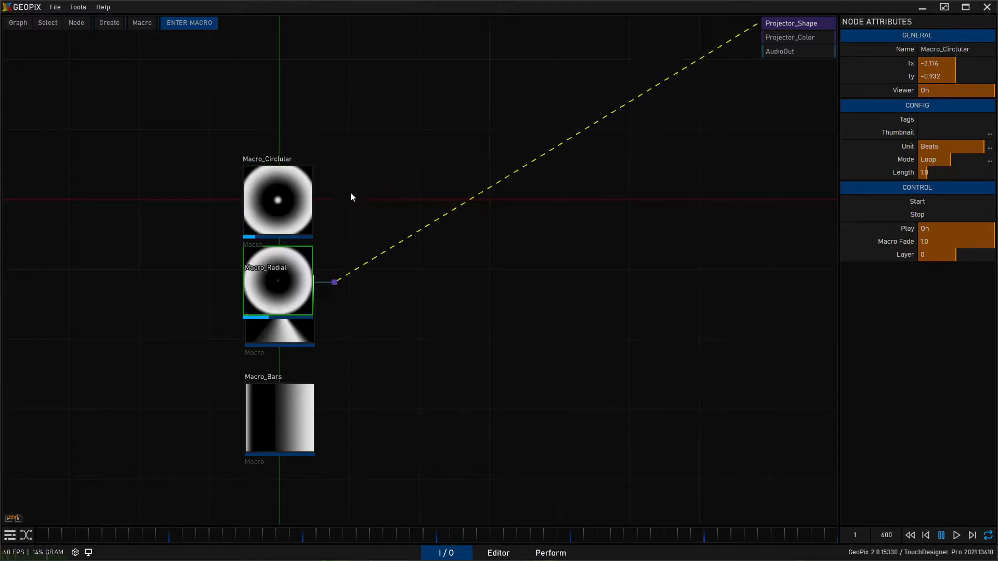
pyautogui.click(429, 199)
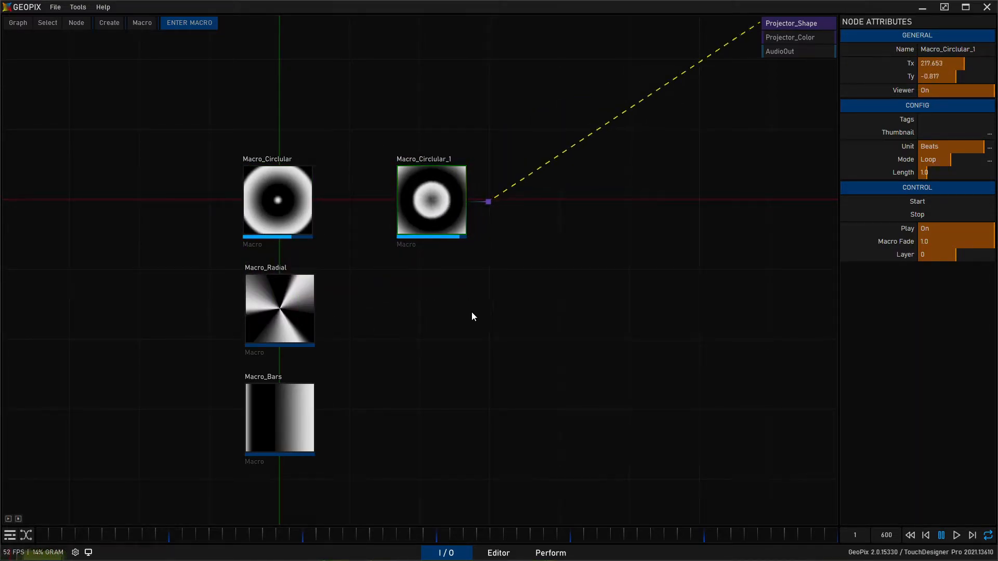
pyautogui.click(951, 49)
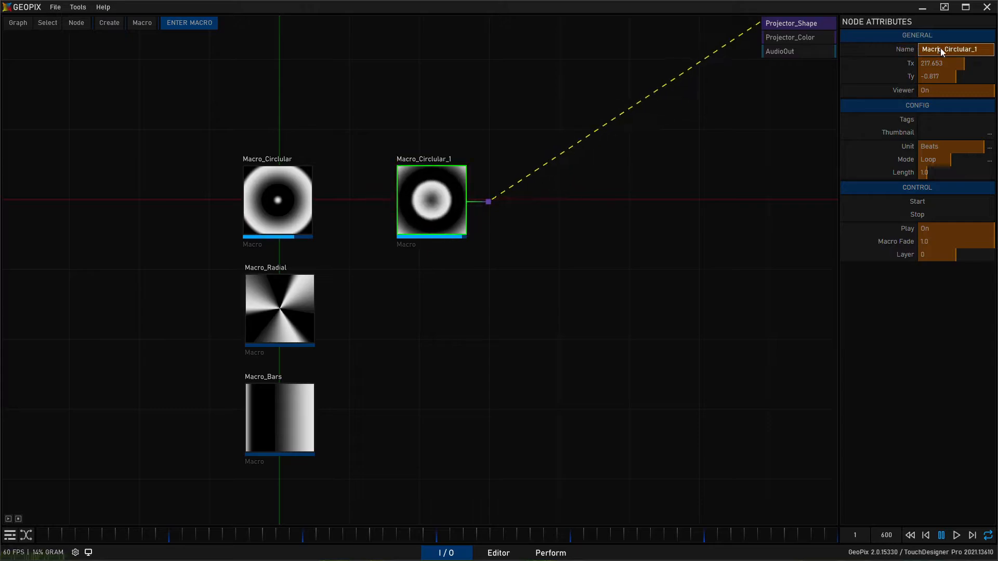
pyautogui.write('Macro_C')
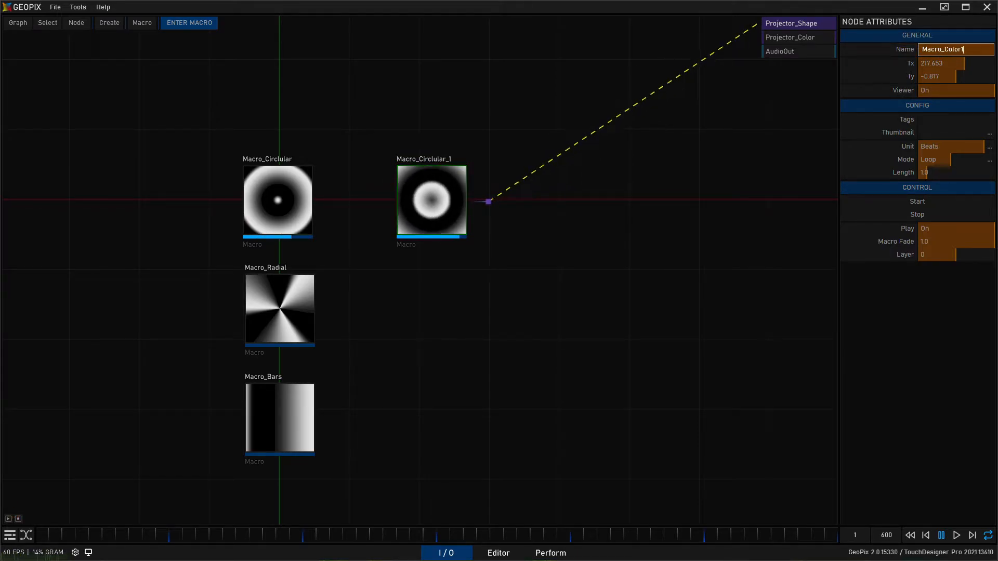
pyautogui.write('olor1')
pyautogui.press('Return')
# - Inside Macro_Color1, randomize the color ramp of Ramp1 until it is a purple and blue gradient
pyautogui.doubleClick(457, 201)
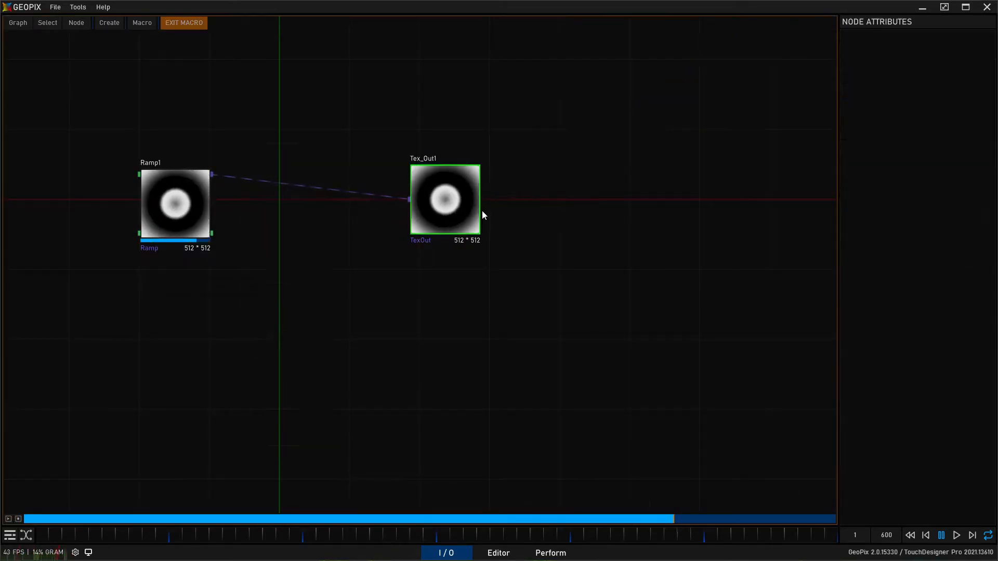
pyautogui.moveTo(390, 117); pyautogui.dragTo(370, 157, button='middle')
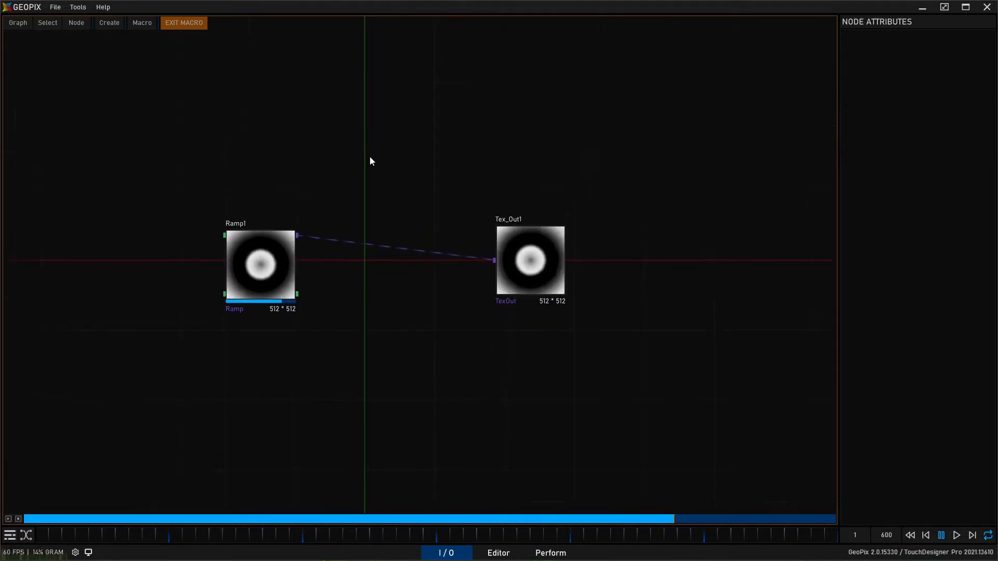
pyautogui.click(255, 273)
pyautogui.click(920, 147)
pyautogui.moveTo(920, 148); pyautogui.dragTo(555, 250)
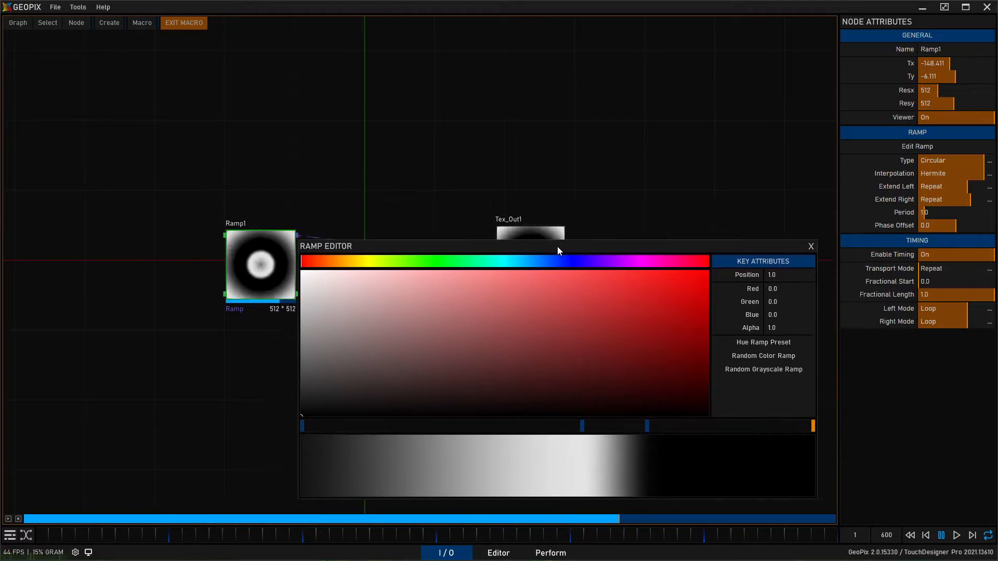
pyautogui.click(787, 356)
pyautogui.moveTo(563, 251); pyautogui.dragTo(702, 270)
pyautogui.click(905, 370)
pyautogui.click(907, 372)
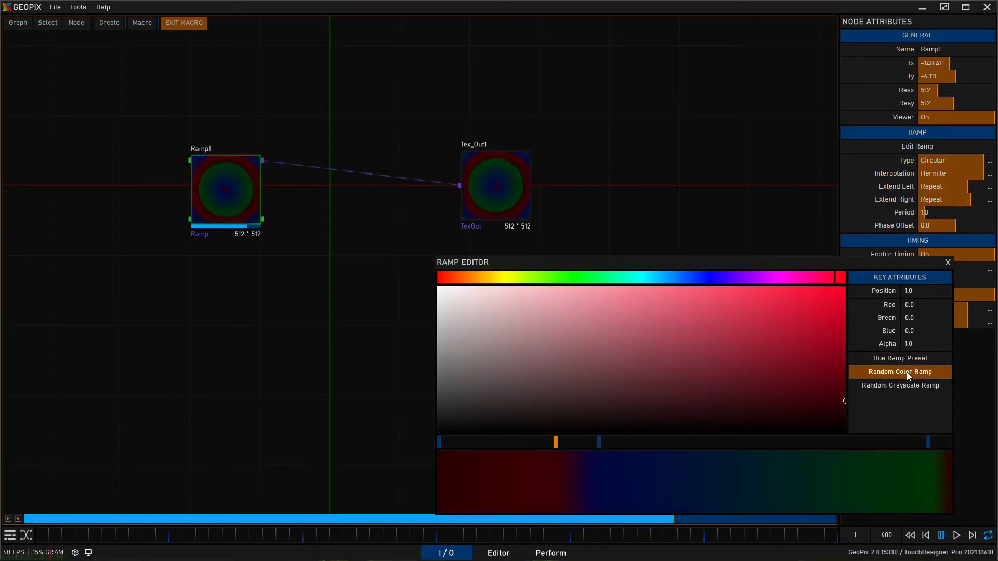
pyautogui.click(905, 372)
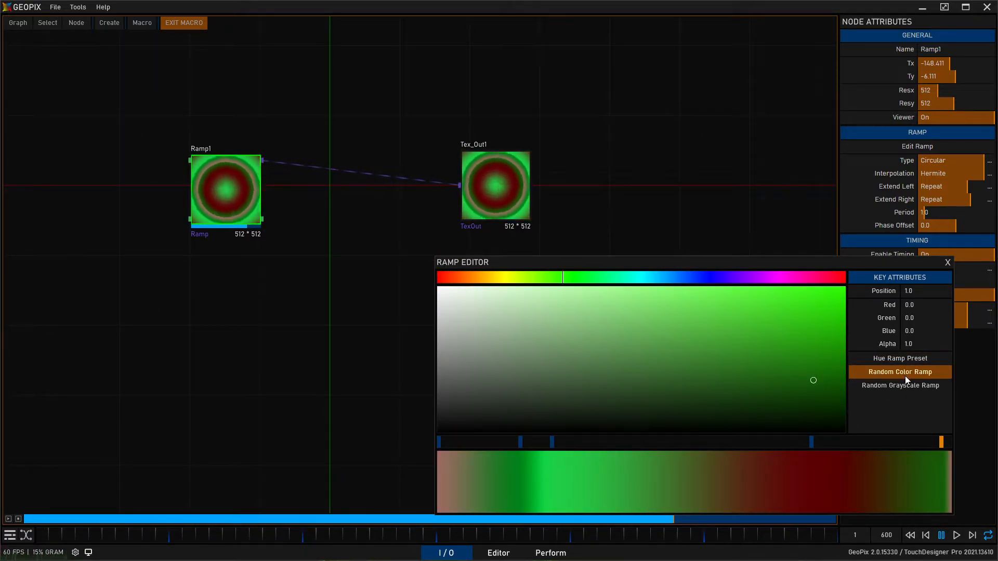
pyautogui.click(905, 376)
pyautogui.click(906, 376)
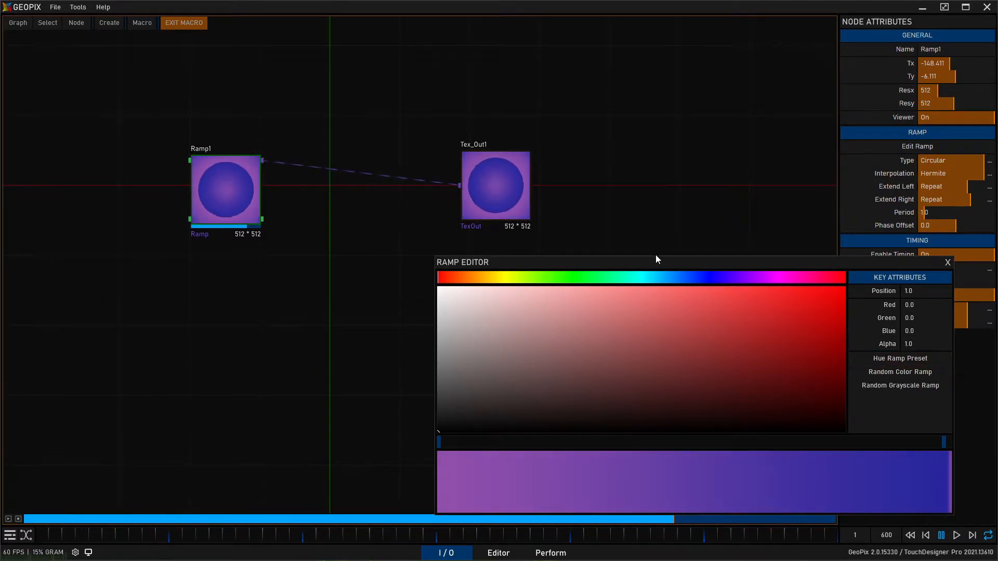
pyautogui.click(948, 263)
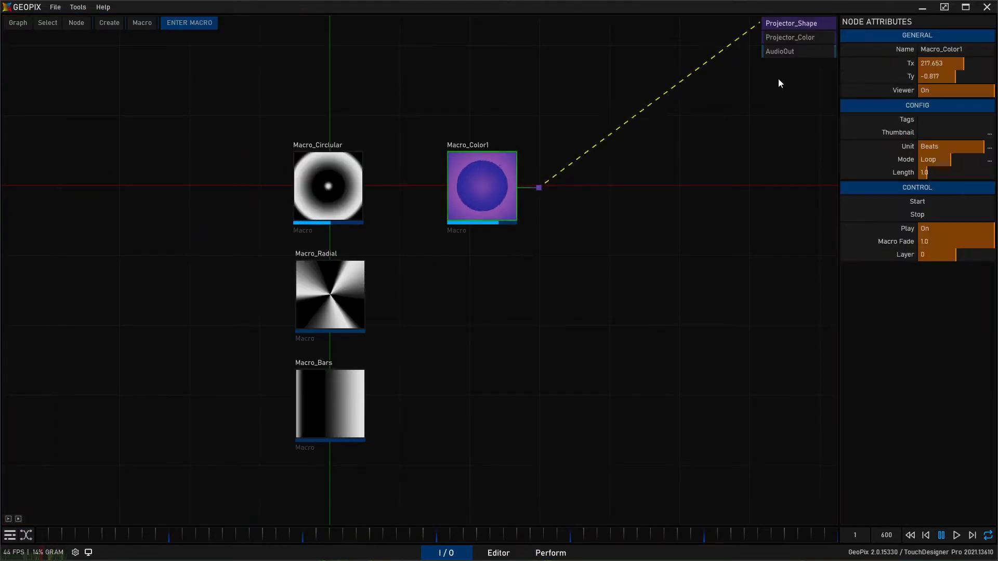
# - Rename Macro_Color1 as Macro_BluePurple and set its unit to Seconds and its length to 2.0
pyautogui.click(940, 53)
pyautogui.moveTo(974, 53); pyautogui.dragTo(950, 51)
pyautogui.write('BluePurple')
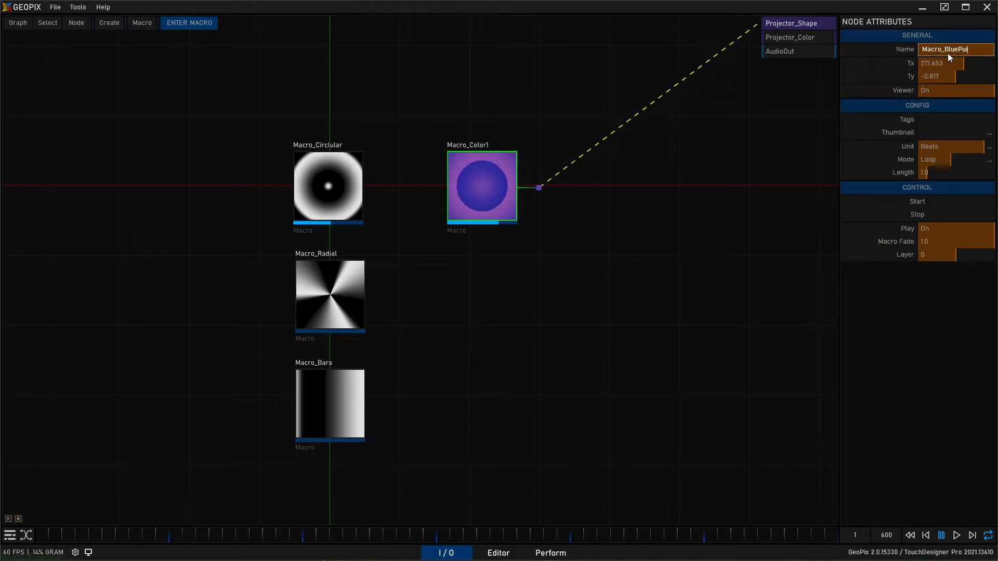
pyautogui.press('Return')
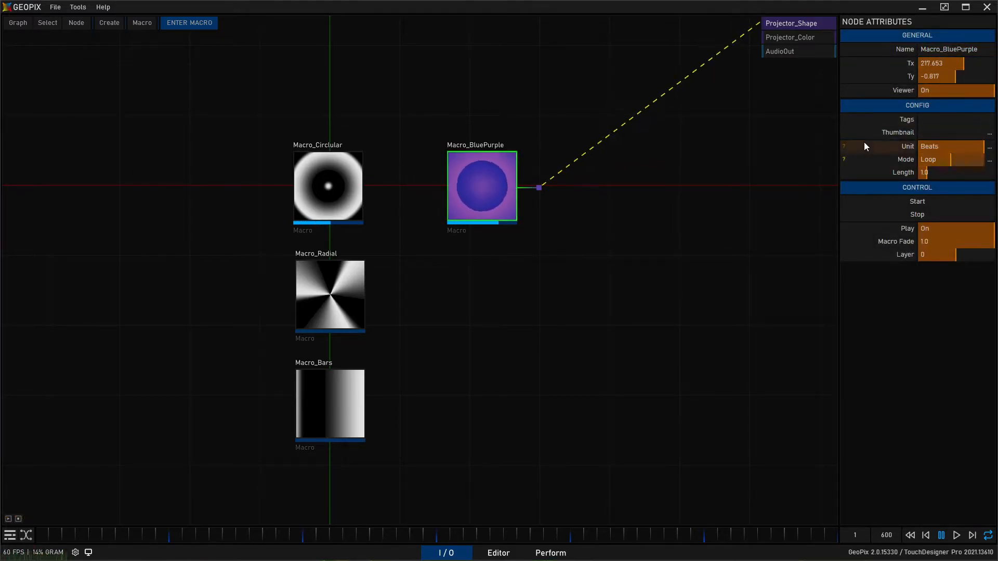
pyautogui.click(893, 145)
pyautogui.moveTo(925, 147); pyautogui.dragTo(937, 173)
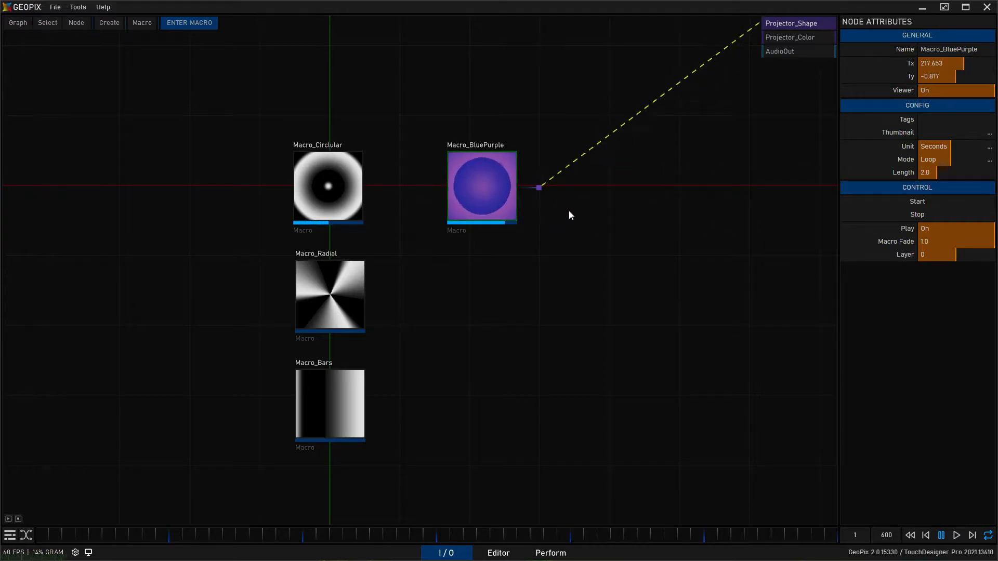
# - Inside Macro_BluePurple, move the blue key of Ramp1's gradient to position 0.56 and exit the macro
pyautogui.doubleClick(498, 184)
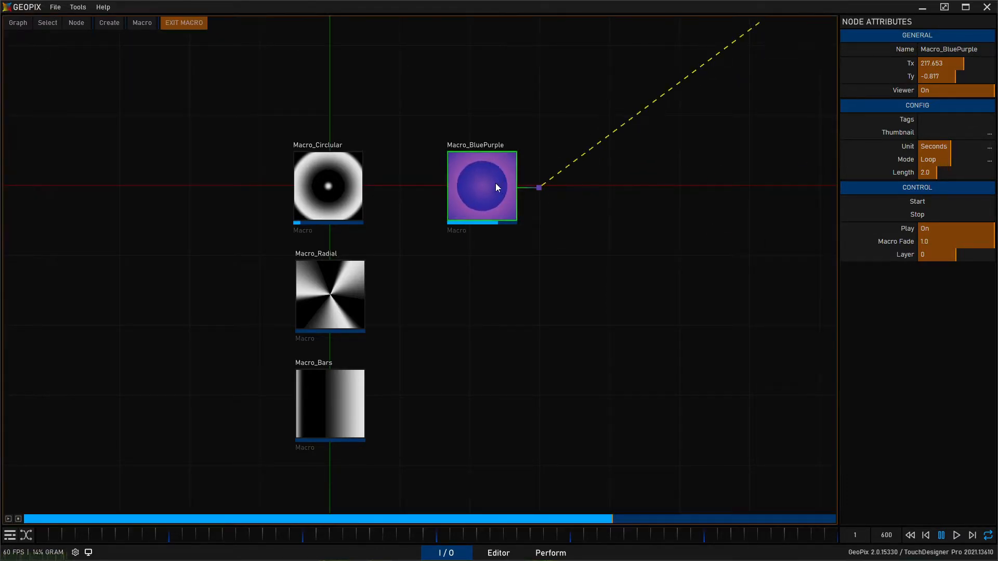
pyautogui.click(230, 186)
pyautogui.click(925, 146)
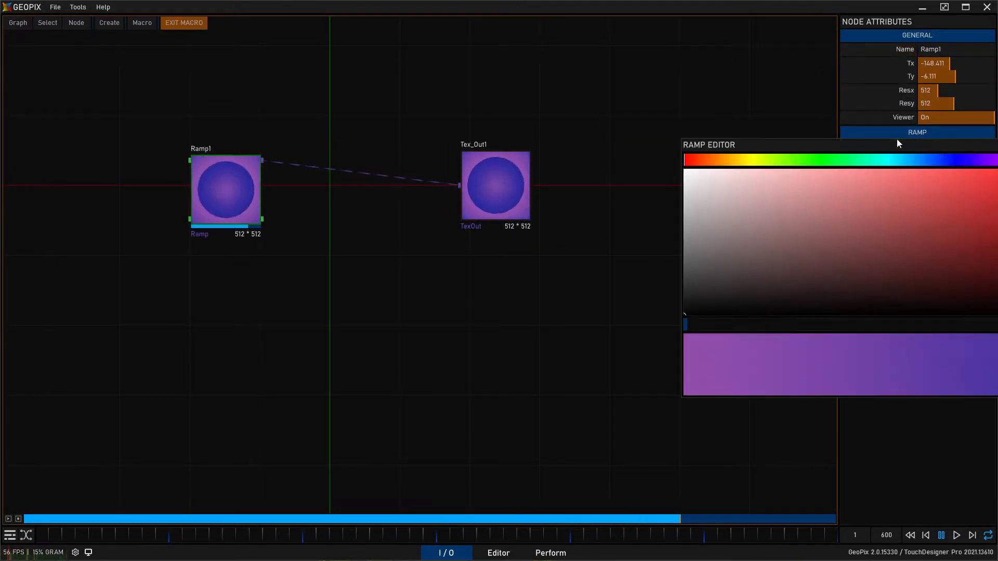
pyautogui.moveTo(899, 149); pyautogui.dragTo(518, 243)
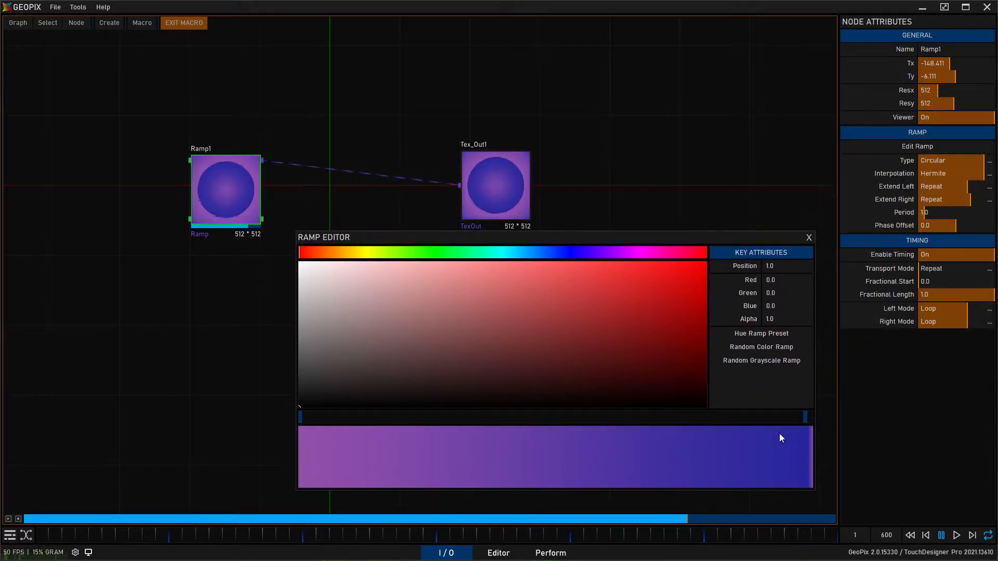
pyautogui.moveTo(803, 419); pyautogui.dragTo(587, 417)
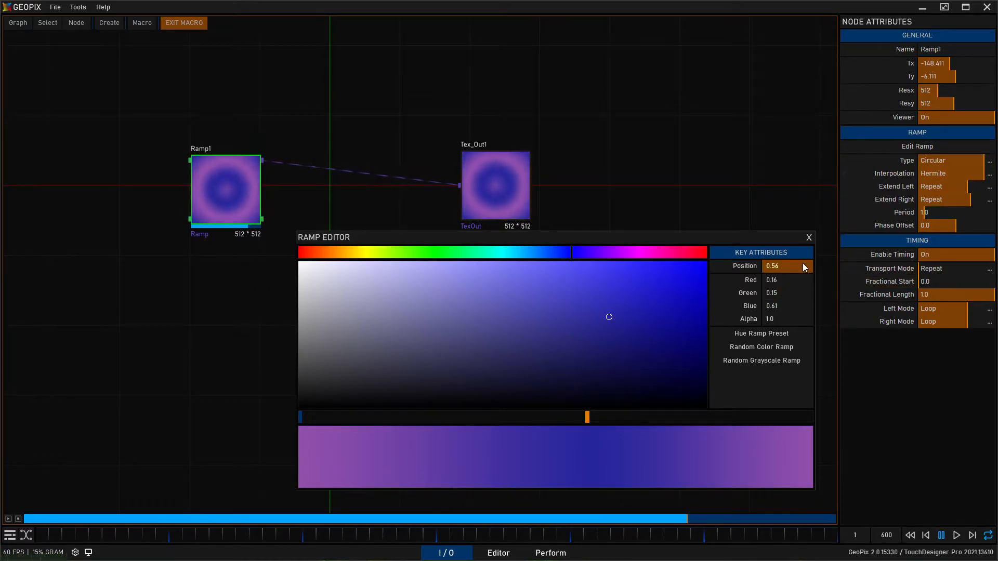
pyautogui.click(809, 238)
pyautogui.click(185, 23)
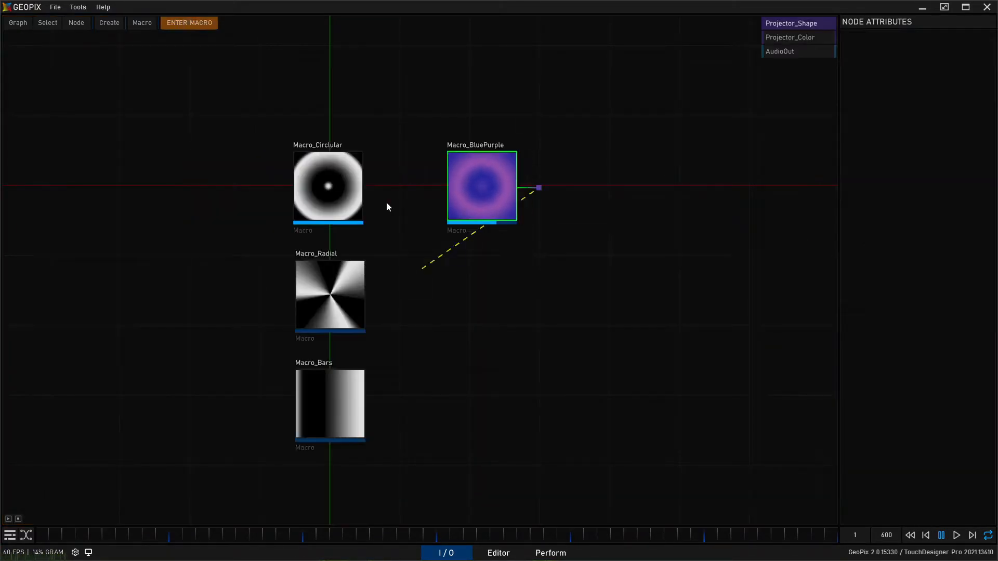
# - Copy Macro_BluePurple and place the duplicate directly below the original
pyautogui.click(506, 212)
pyautogui.hotkey('ctrl', 'c')
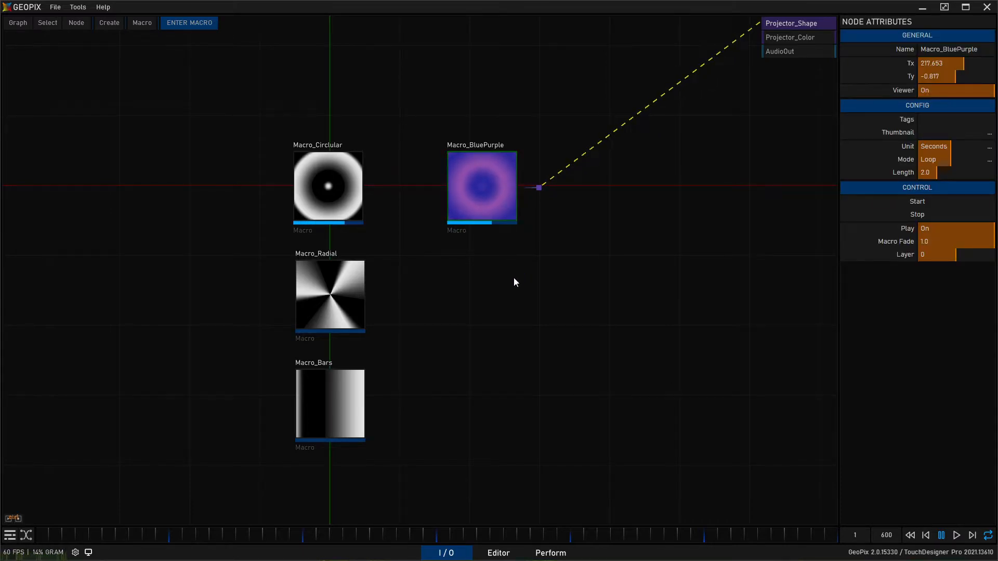
pyautogui.hotkey('ctrl', 'v')
pyautogui.moveTo(503, 257); pyautogui.dragTo(502, 279)
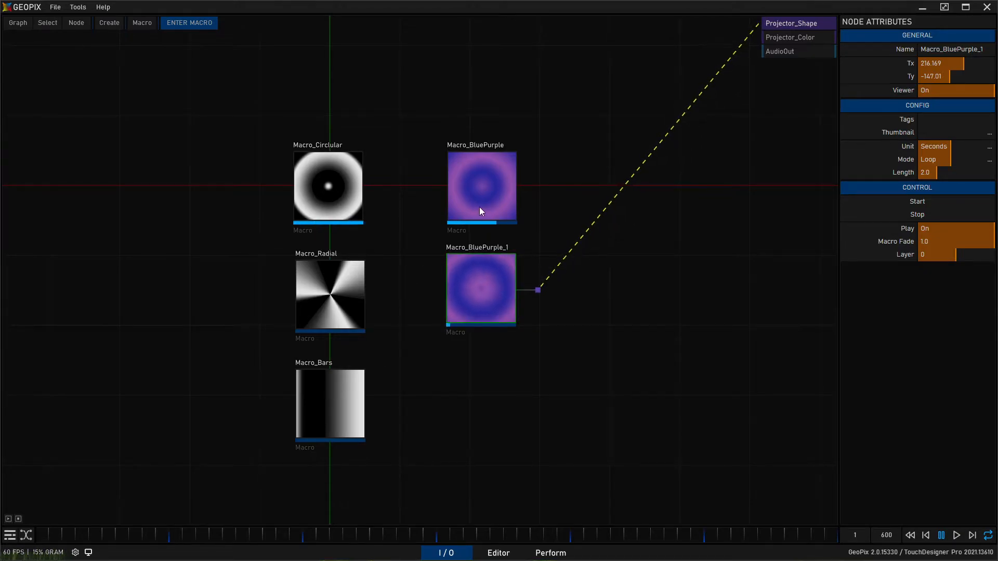
# - Route the texture outputs of Macro_BluePurple and Macro_BluePurple_1 to Projector_Color instead of Projector_Shape
pyautogui.click(502, 192)
pyautogui.moveTo(538, 187)
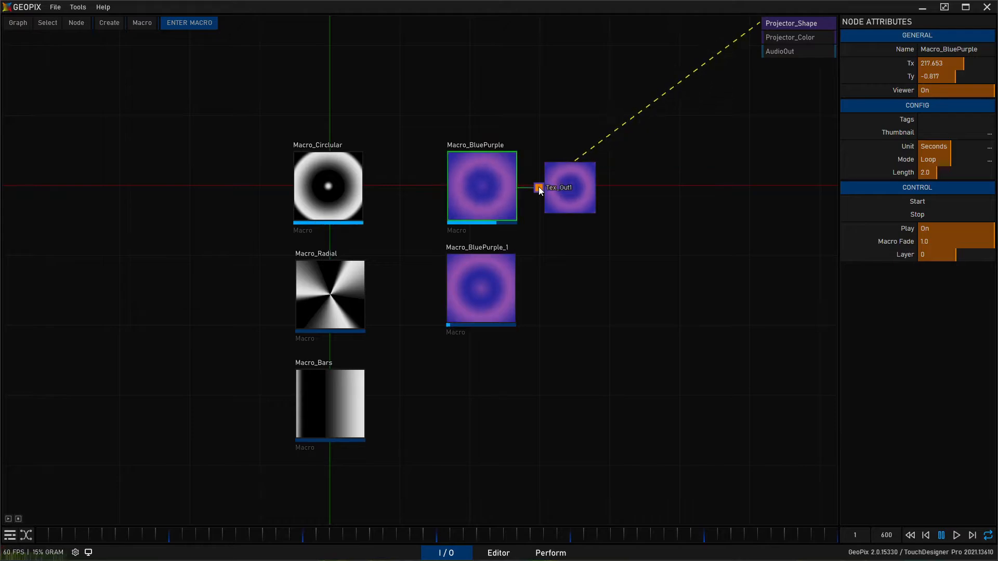
pyautogui.moveTo(438, 217); pyautogui.dragTo(650, 218, button='middle')
pyautogui.moveTo(668, 252); pyautogui.dragTo(431, 248, button='middle')
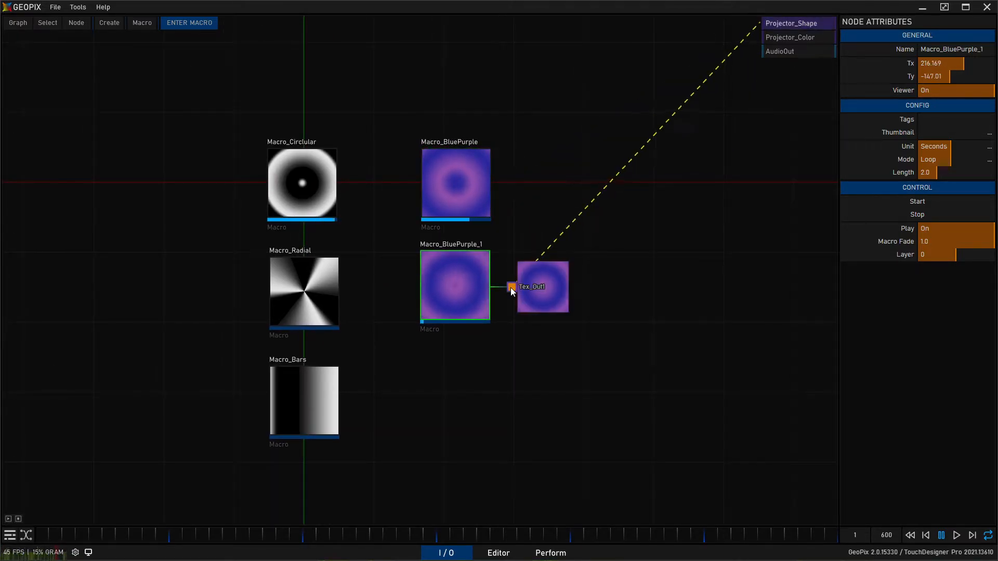
pyautogui.moveTo(514, 187)
pyautogui.moveTo(513, 186); pyautogui.dragTo(790, 41)
pyautogui.click(456, 287)
pyautogui.moveTo(514, 286); pyautogui.dragTo(790, 38)
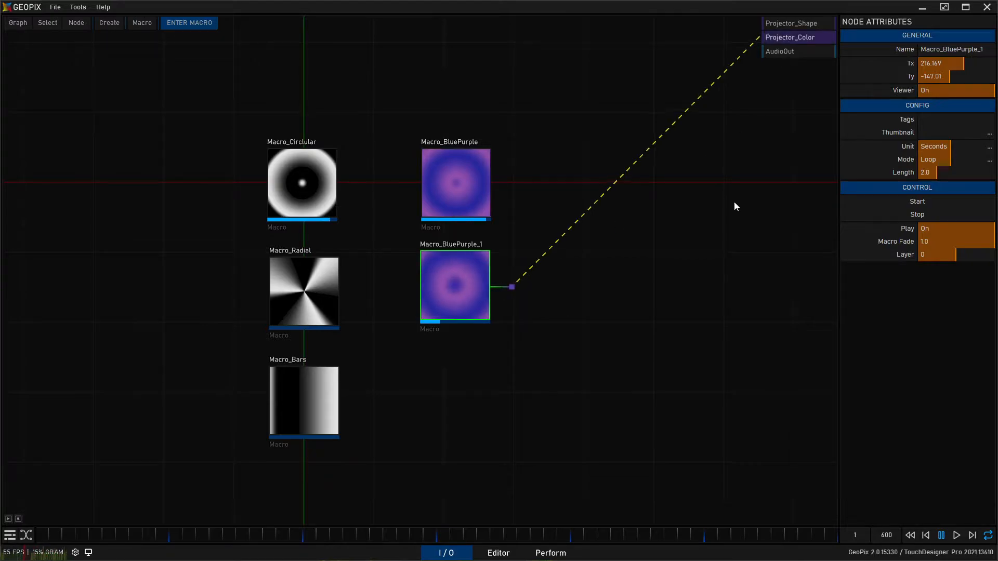
# - Inside Macro_BluePurple_1, replace Ramp1's gradient with a random color ramp of teal, burnt orange and blue, and exit the macro
pyautogui.doubleClick(450, 283)
pyautogui.click(200, 155)
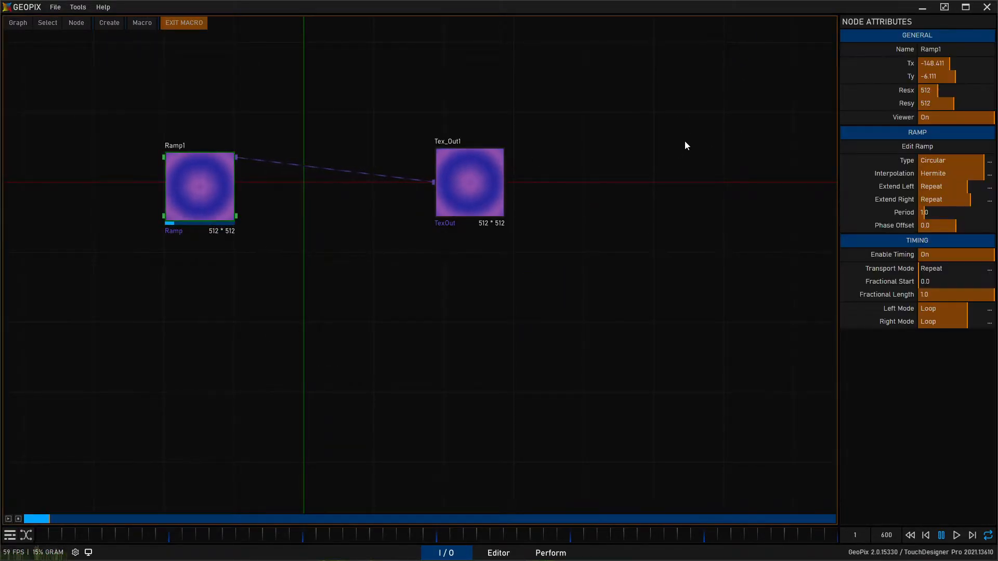
pyautogui.click(918, 146)
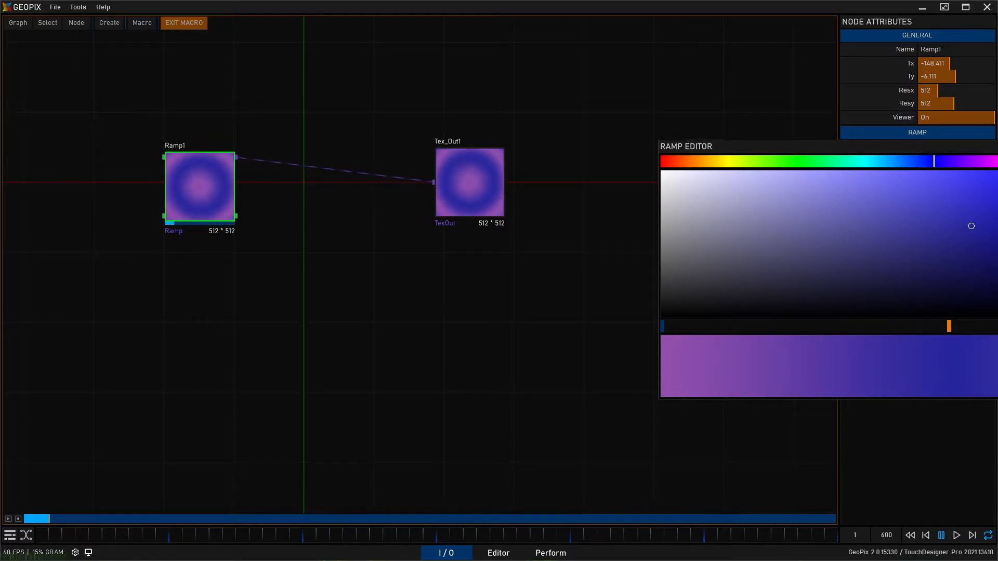
pyautogui.moveTo(960, 147); pyautogui.dragTo(692, 284)
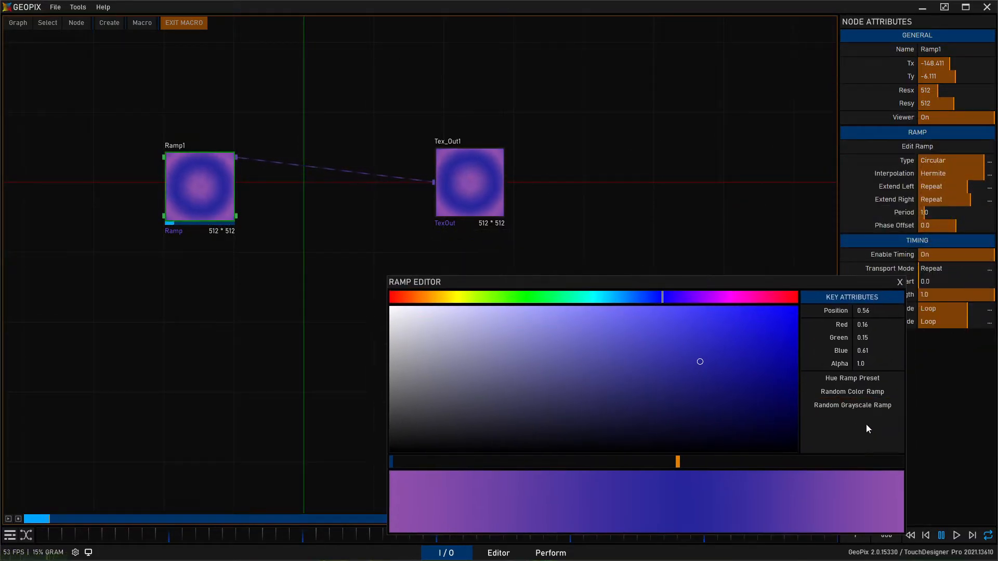
pyautogui.click(880, 393)
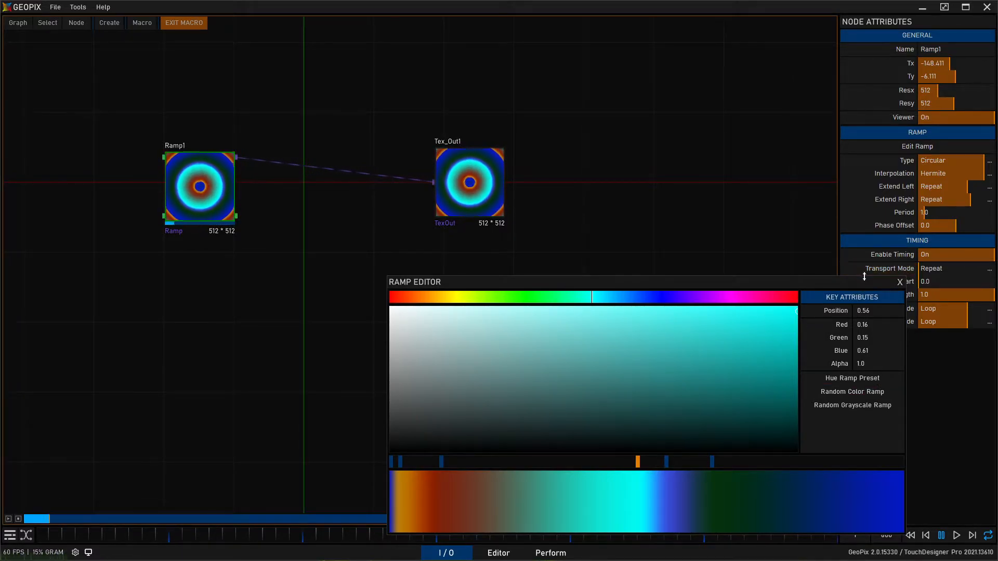
pyautogui.click(899, 282)
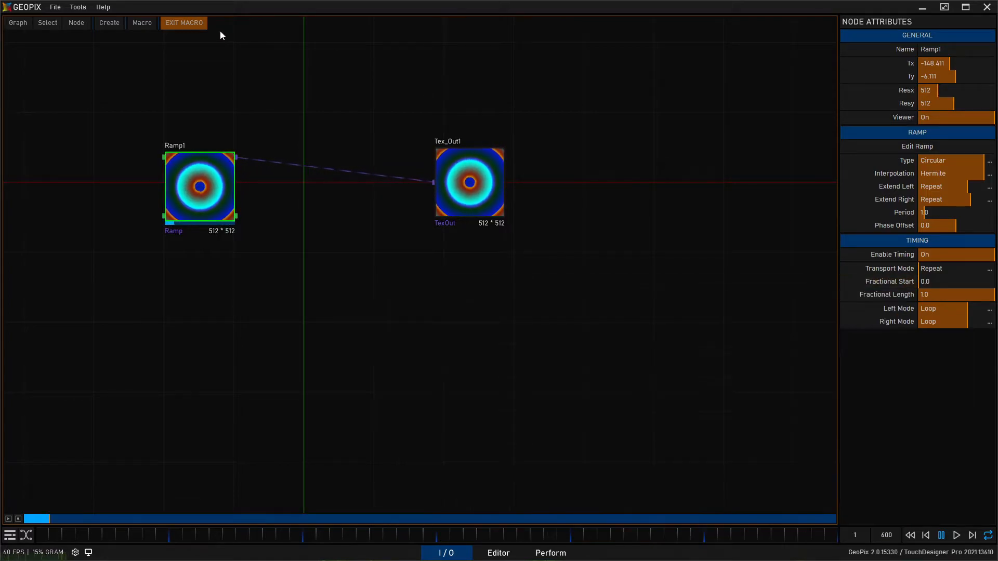
pyautogui.click(185, 23)
# - Rename Macro_BluePurple_1 as Macro_BurntTeal and place a pasted copy directly below it
pyautogui.click(455, 294)
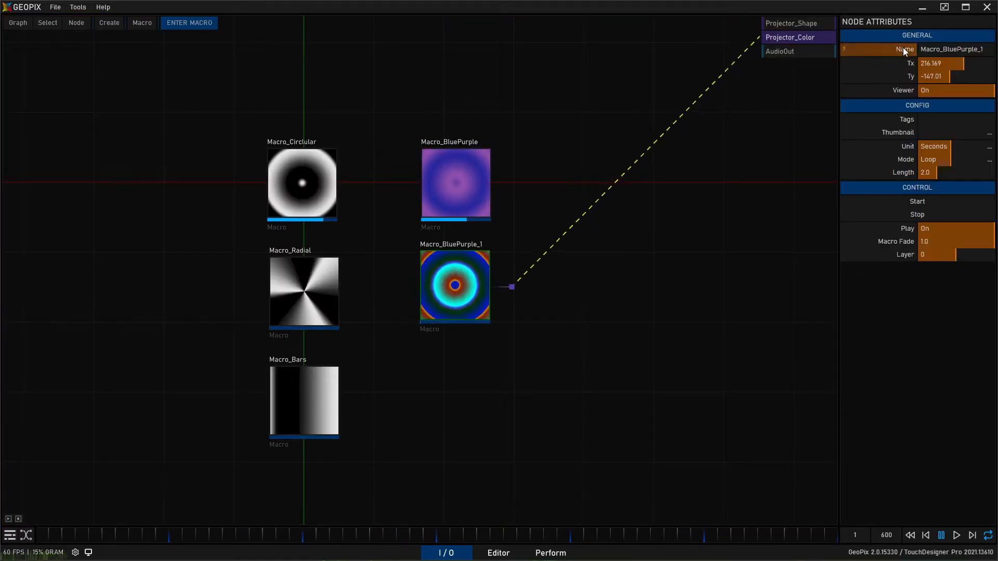
pyautogui.click(933, 52)
pyautogui.click(946, 51)
pyautogui.hotkey('shift', 'End')
pyautogui.write('BurntTeal')
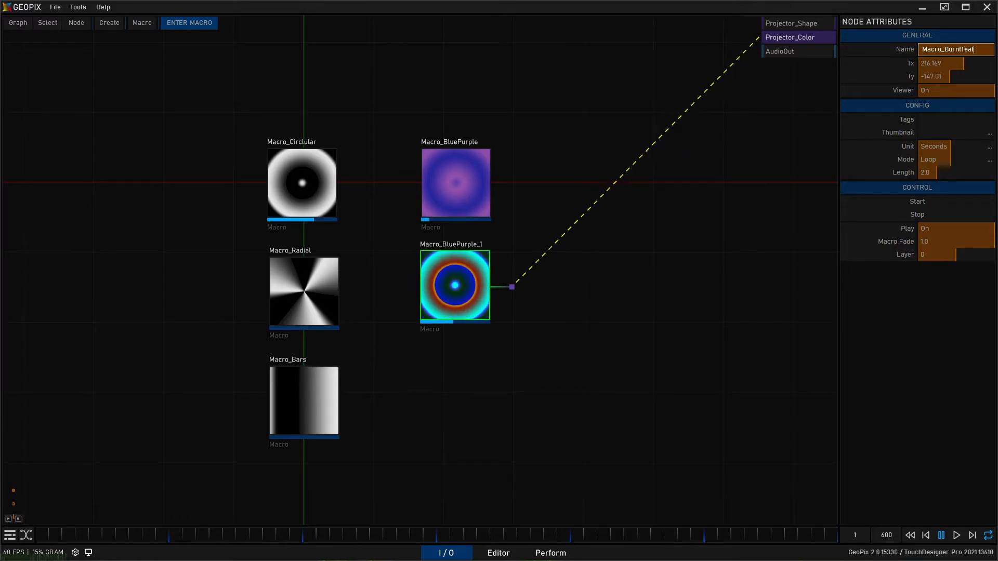
pyautogui.press('Return')
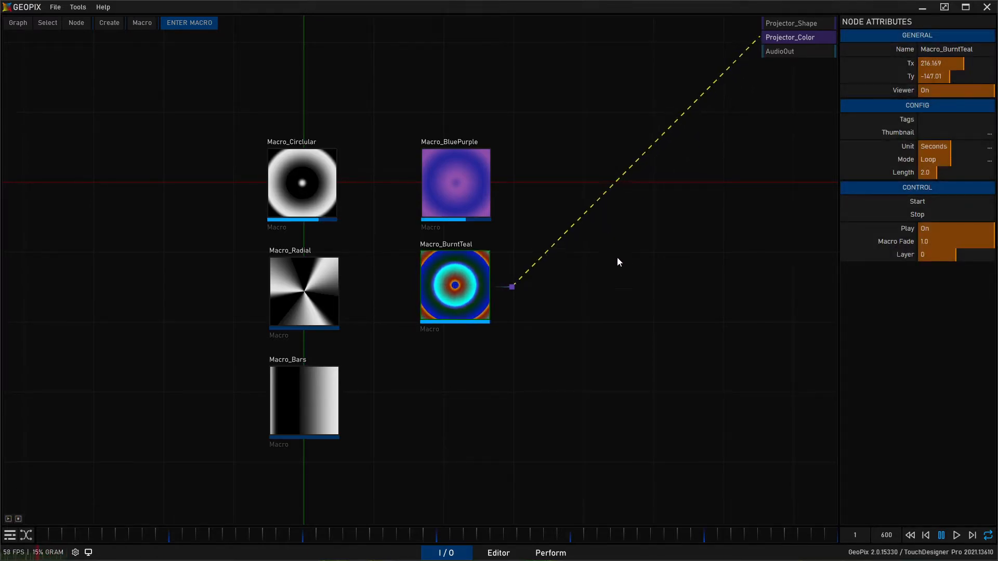
pyautogui.hotkey('ctrl', 'v')
pyautogui.moveTo(471, 355); pyautogui.dragTo(468, 389)
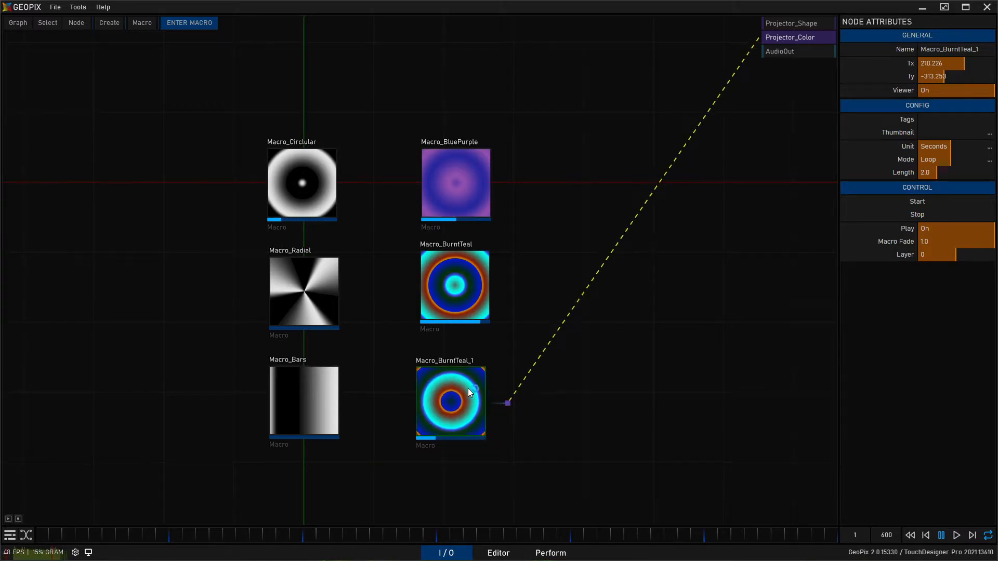
# - Inside Macro_BurntTeal_1, randomize Ramp1's color ramp until it is a pink, green and dark blue gradient, and exit the macro
pyautogui.doubleClick(468, 389)
pyautogui.click(931, 143)
pyautogui.moveTo(886, 145); pyautogui.dragTo(630, 239)
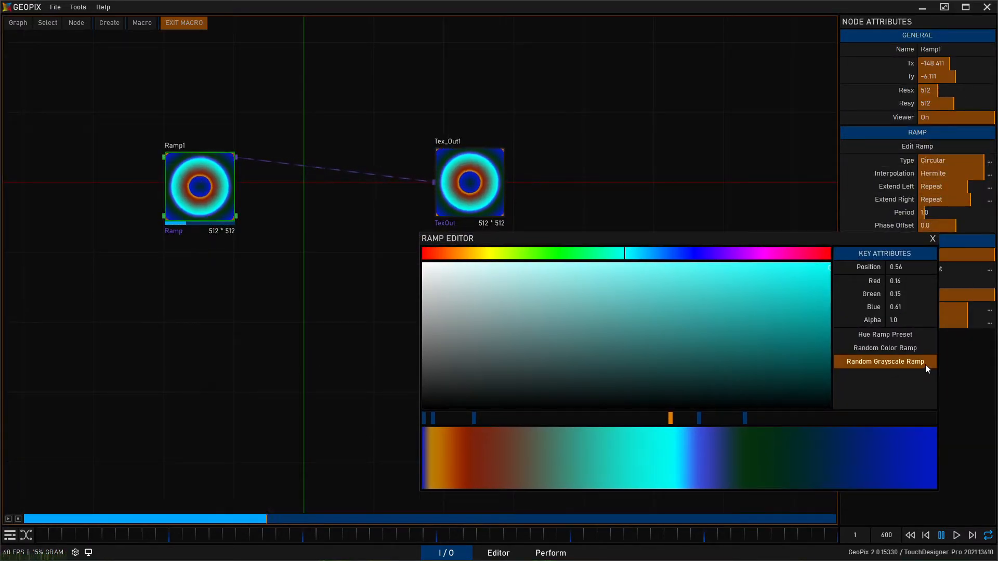
pyautogui.click(909, 350)
pyautogui.click(909, 350)
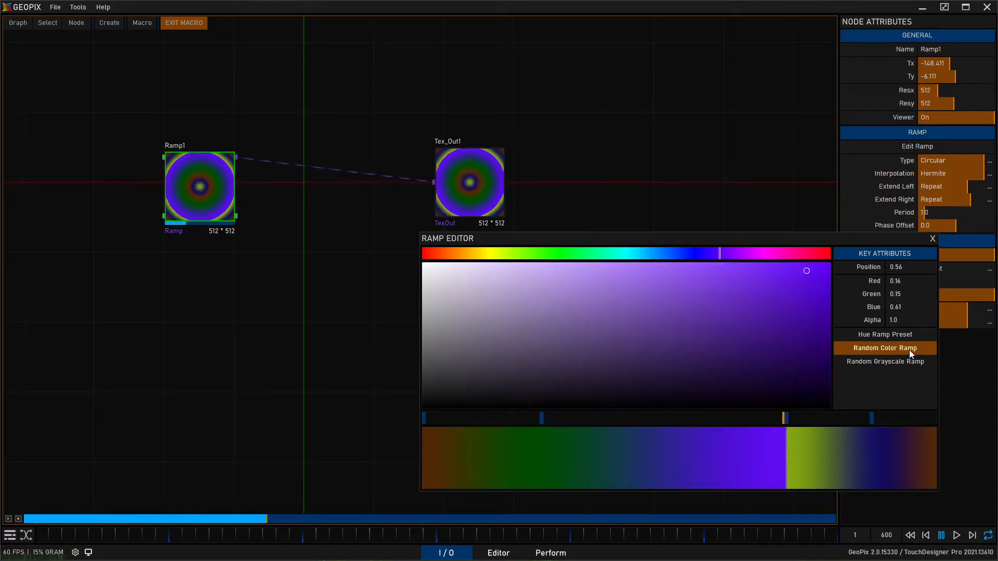
pyautogui.click(910, 351)
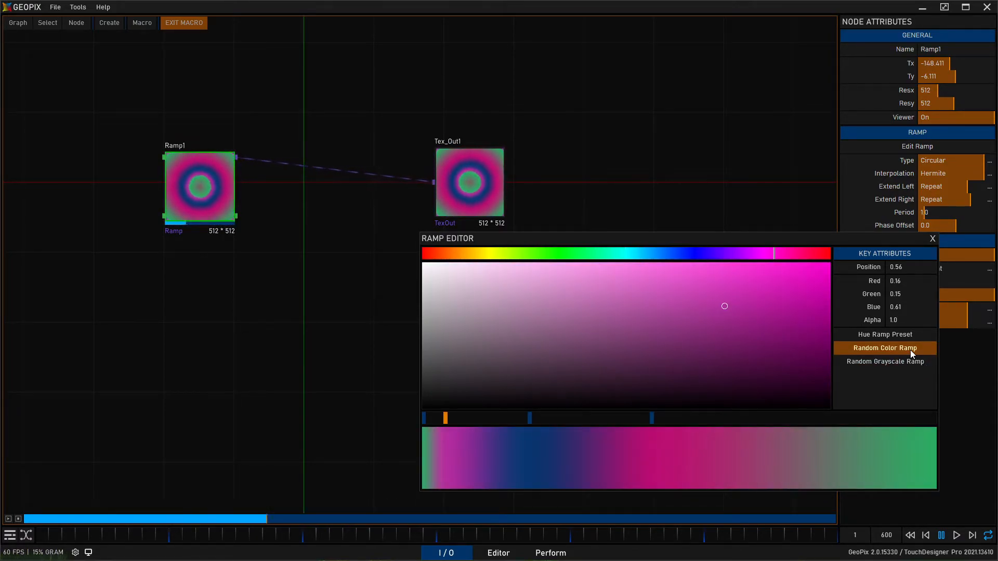
pyautogui.click(932, 238)
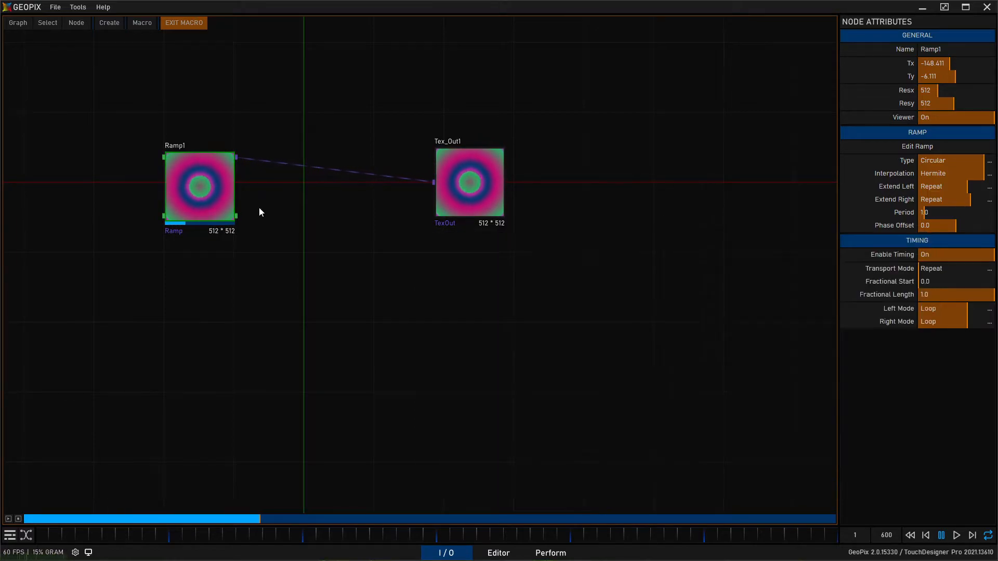
pyautogui.click(184, 23)
# - Rename Macro_BurntTeal_1 as Macro_PinkAndGreen
pyautogui.click(429, 423)
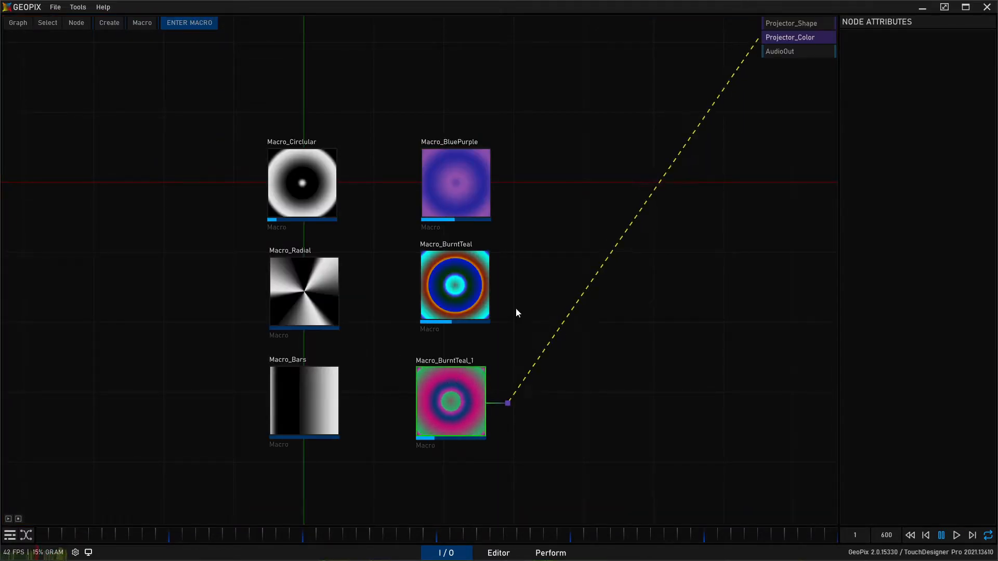
pyautogui.click(948, 51)
pyautogui.moveTo(945, 50); pyautogui.dragTo(982, 50)
pyautogui.write('PinkAndGreen')
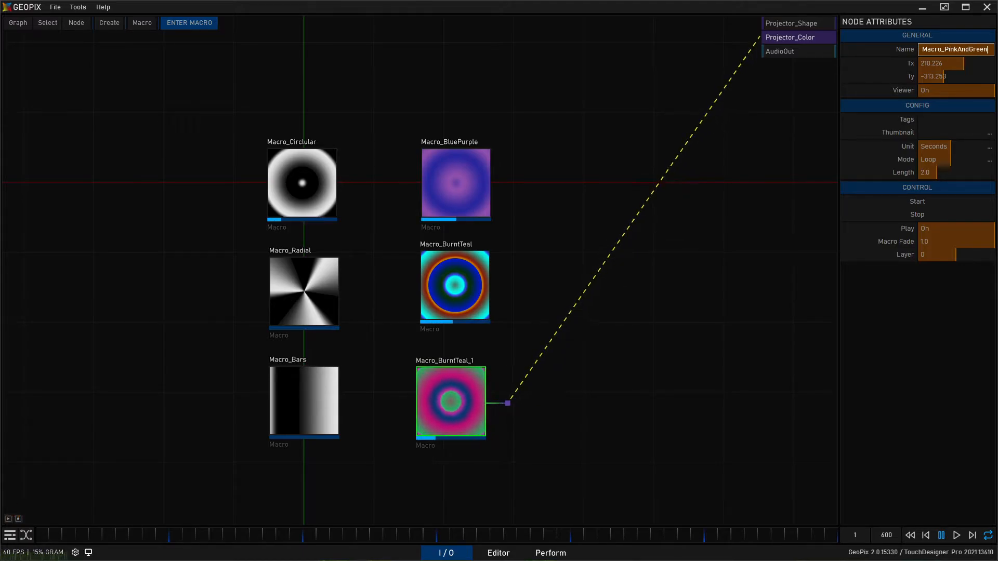
pyautogui.press('Return')
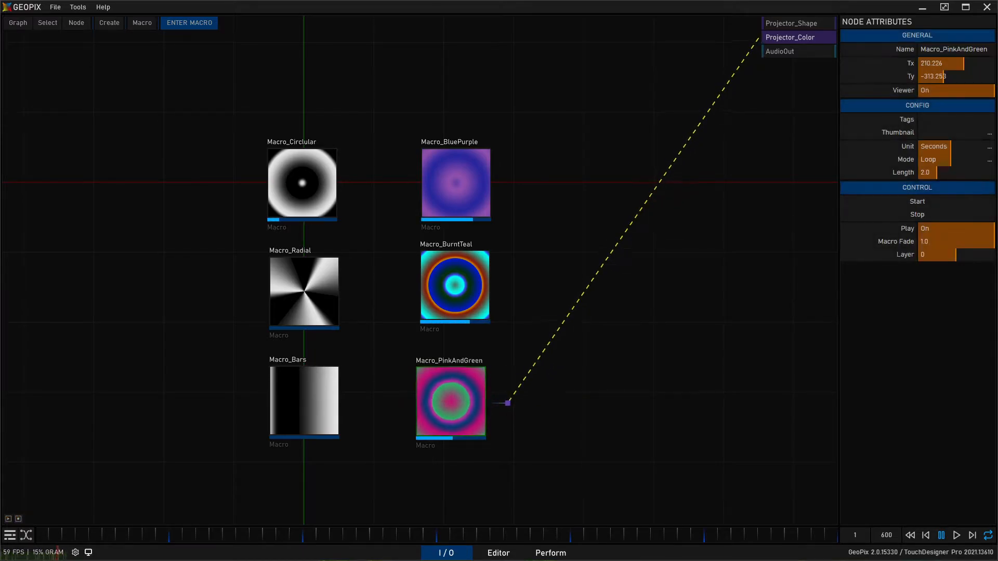
# - Inside Macro_PinkAndGreen, set Ramp1's type to Radial and exit the macro
pyautogui.doubleClick(470, 411)
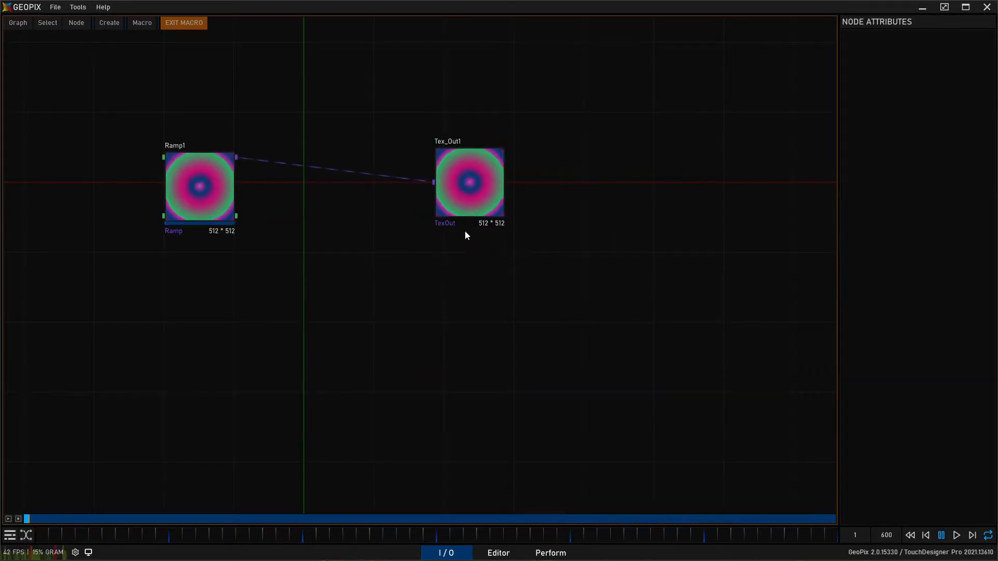
pyautogui.click(203, 173)
pyautogui.click(975, 160)
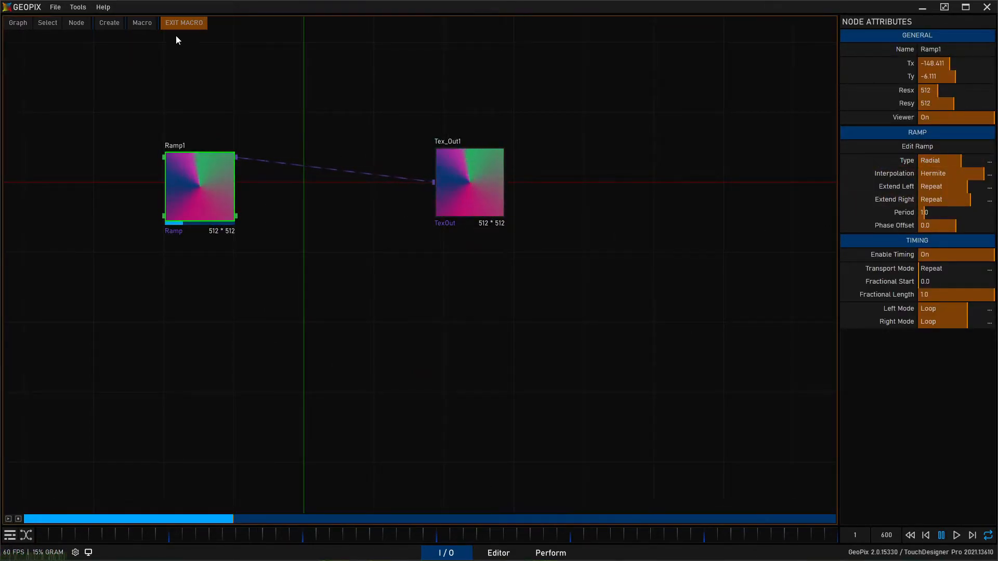
pyautogui.click(183, 22)
# - Inside Macro_BluePurple, set Ramp1's type to Horizontal and exit the macro
pyautogui.click(451, 299)
pyautogui.doubleClick(451, 295)
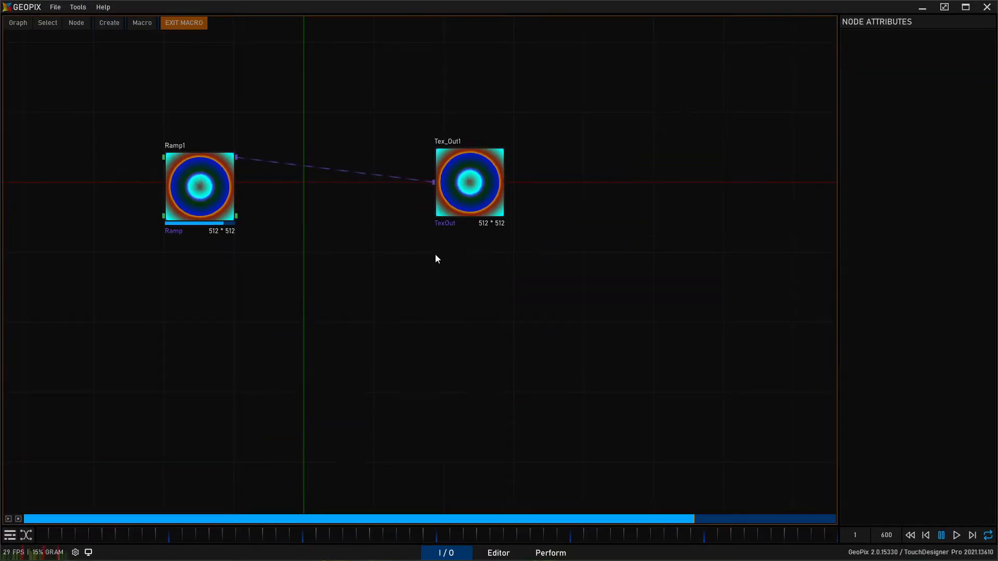
pyautogui.click(179, 22)
pyautogui.doubleClick(447, 166)
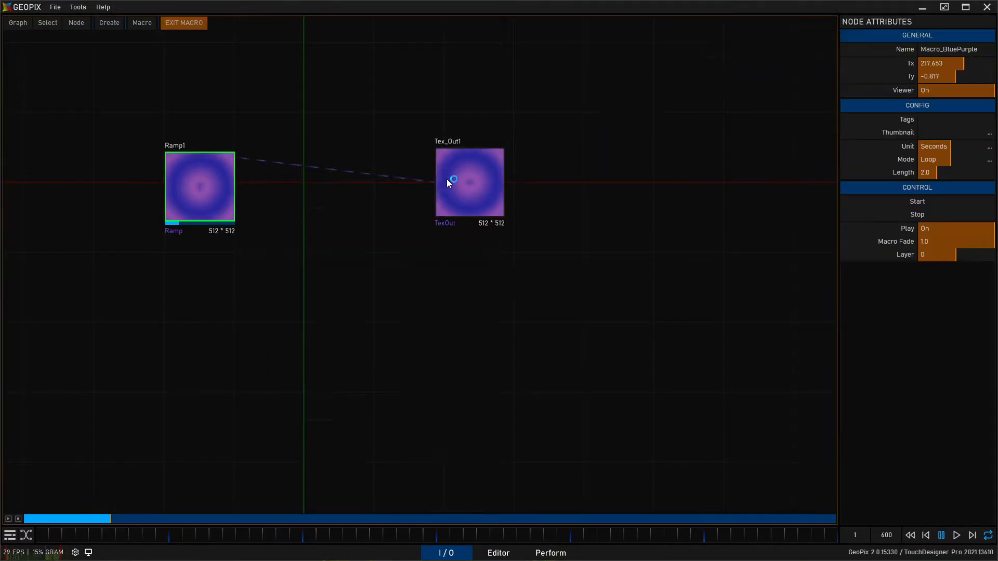
pyautogui.click(204, 201)
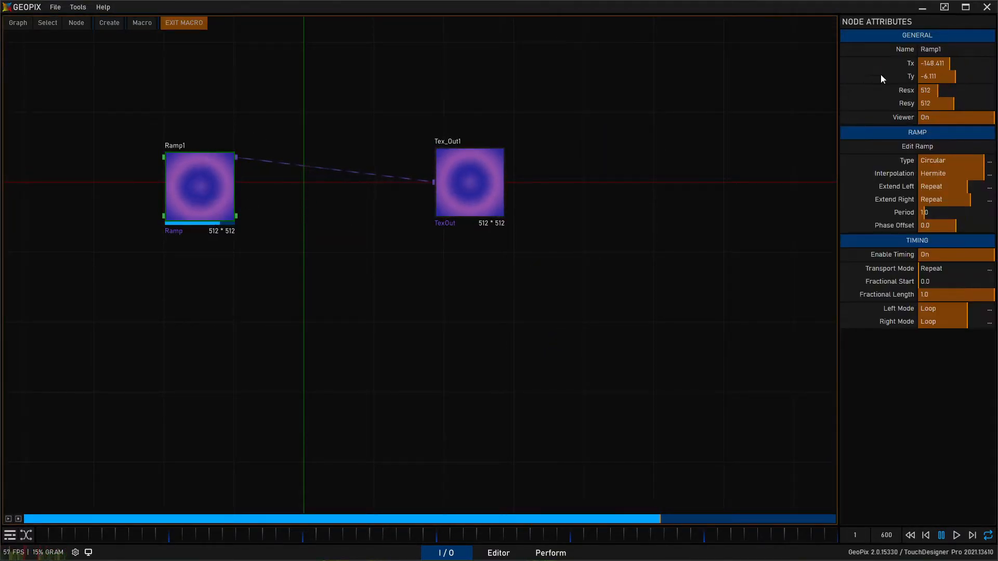
pyautogui.click(957, 160)
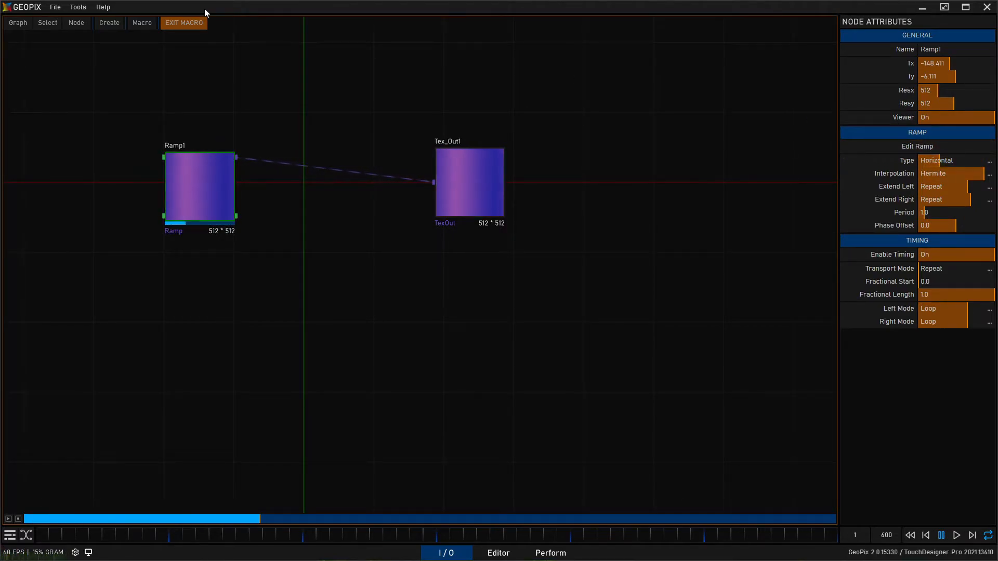
pyautogui.click(192, 22)
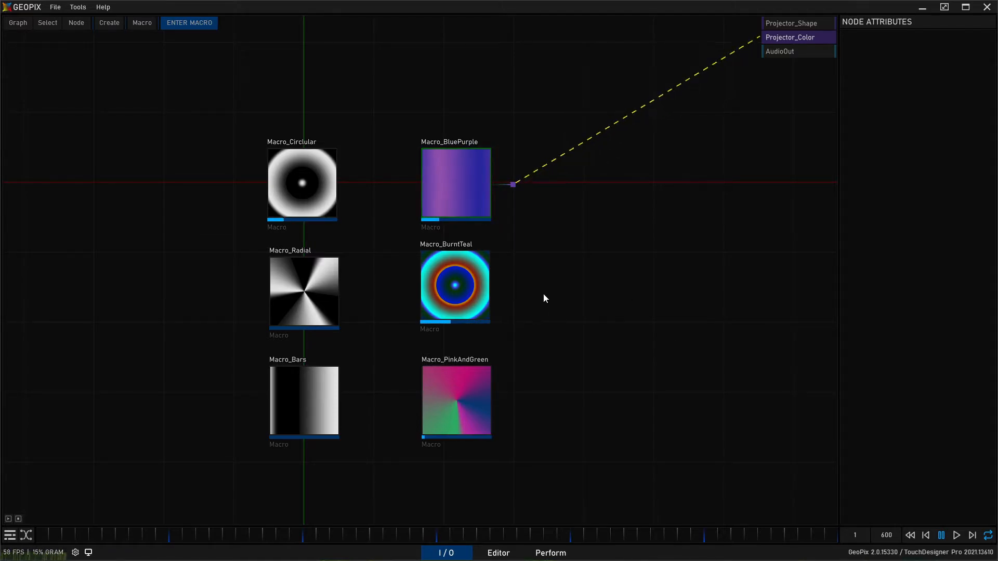
# - Select the color macros Macro_BluePurple, Macro_BurntTeal and Macro_PinkAndGreen together
pyautogui.moveTo(562, 311); pyautogui.dragTo(594, 289)
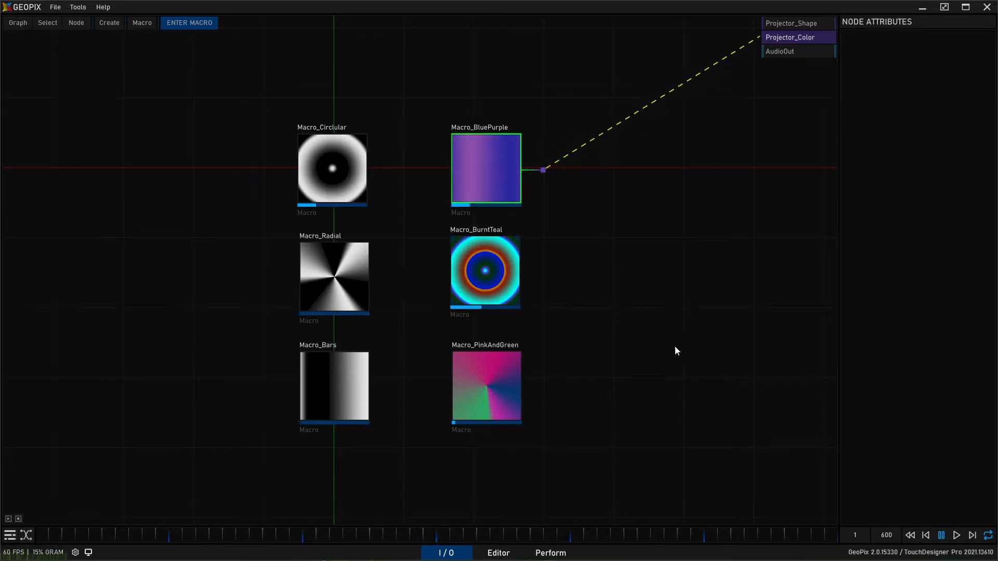
pyautogui.moveTo(672, 348); pyautogui.dragTo(659, 346)
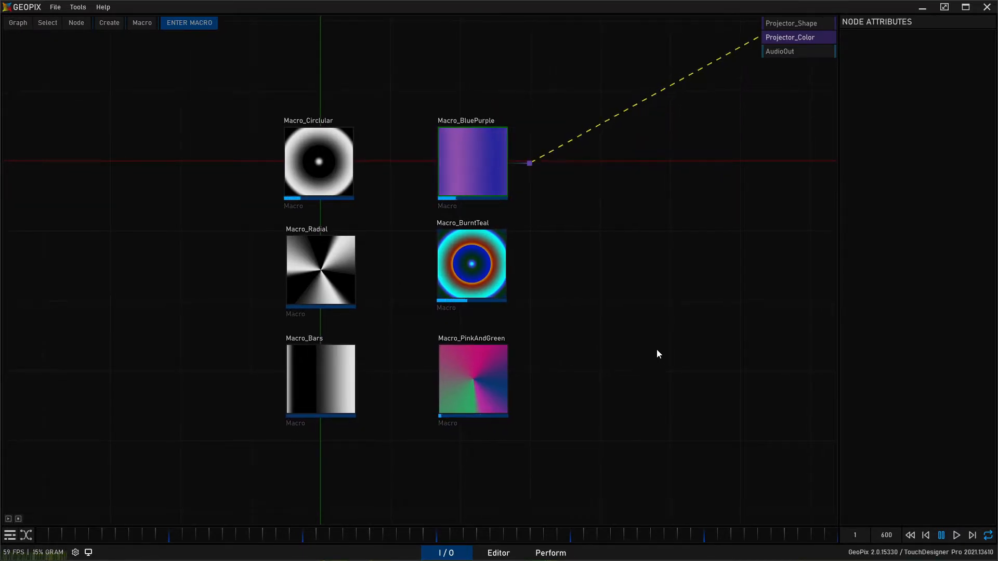
pyautogui.click(475, 247)
pyautogui.click(502, 350)
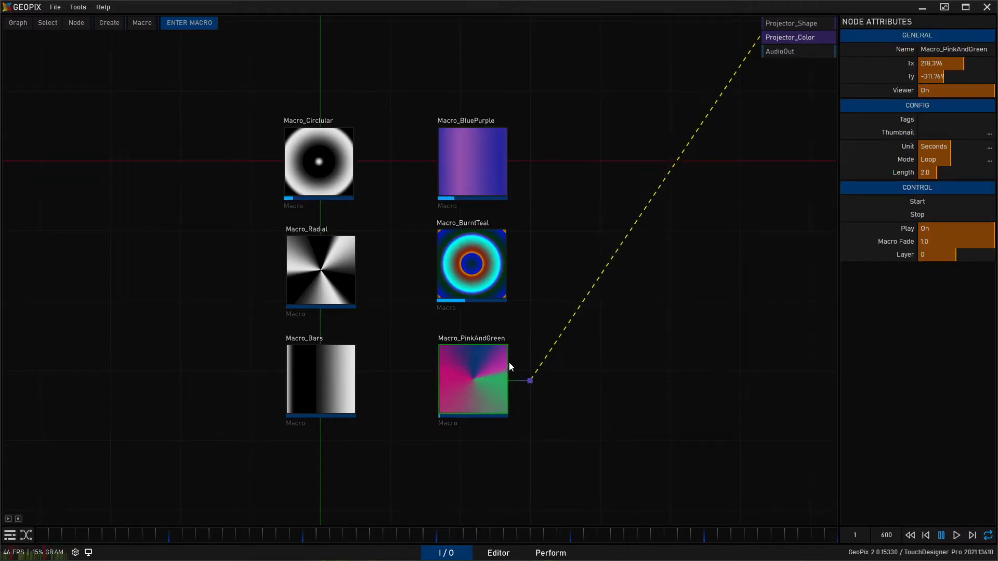
pyautogui.click(363, 239)
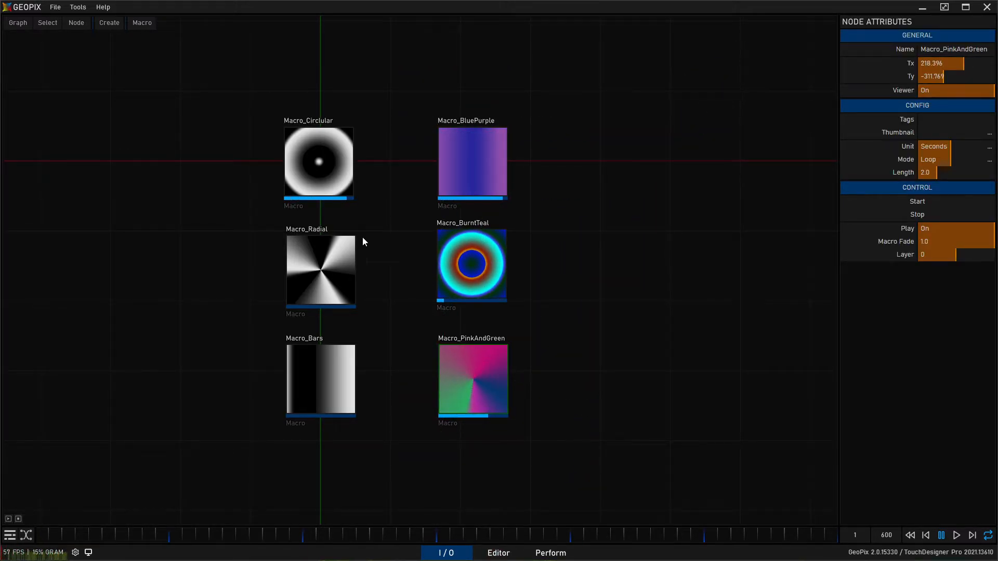
pyautogui.click(19, 519)
# - In the Perform view's Edit Mode, assign Macro_Circlular to the first macro widget under Shapes
pyautogui.click(547, 553)
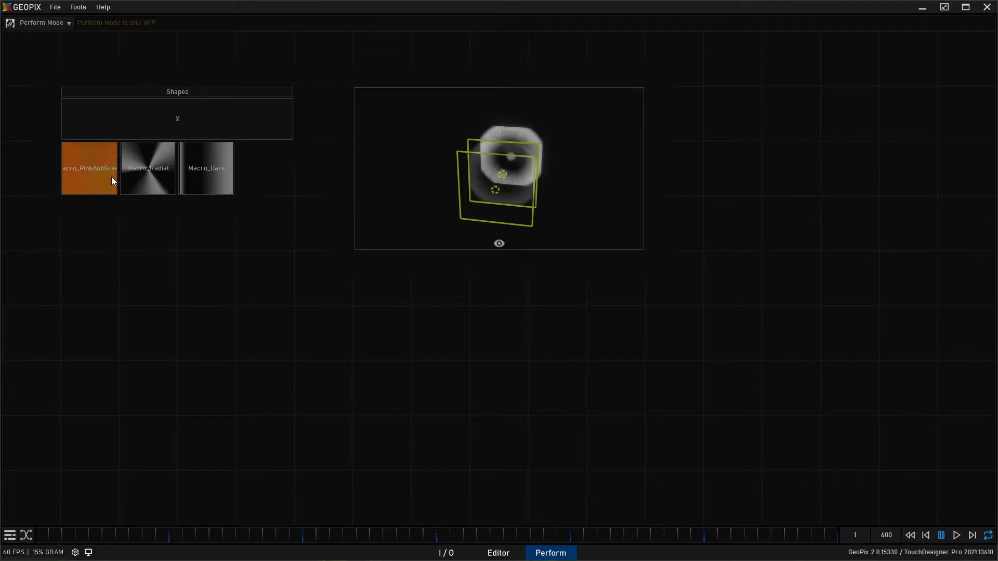
pyautogui.click(47, 23)
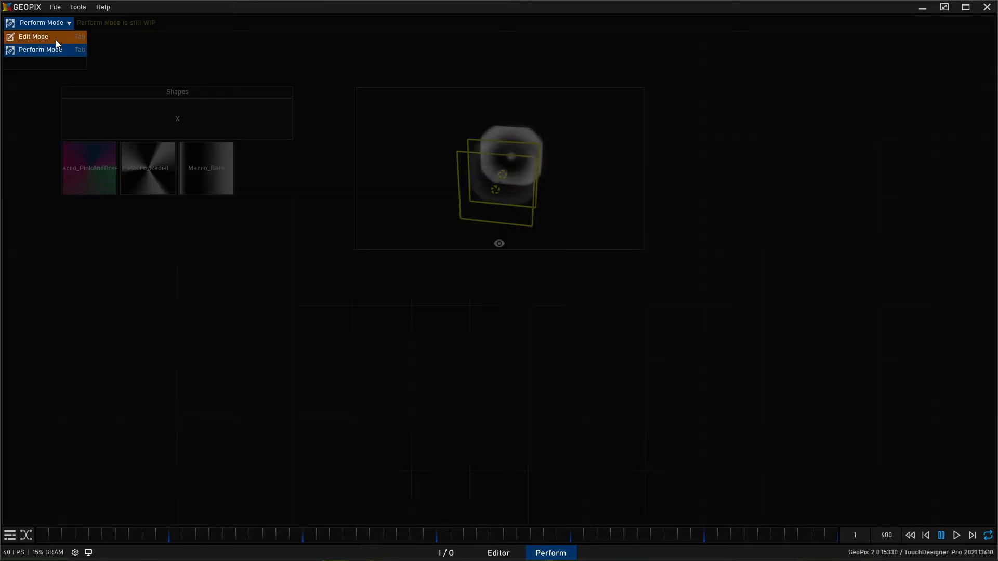
pyautogui.click(52, 36)
pyautogui.click(86, 200)
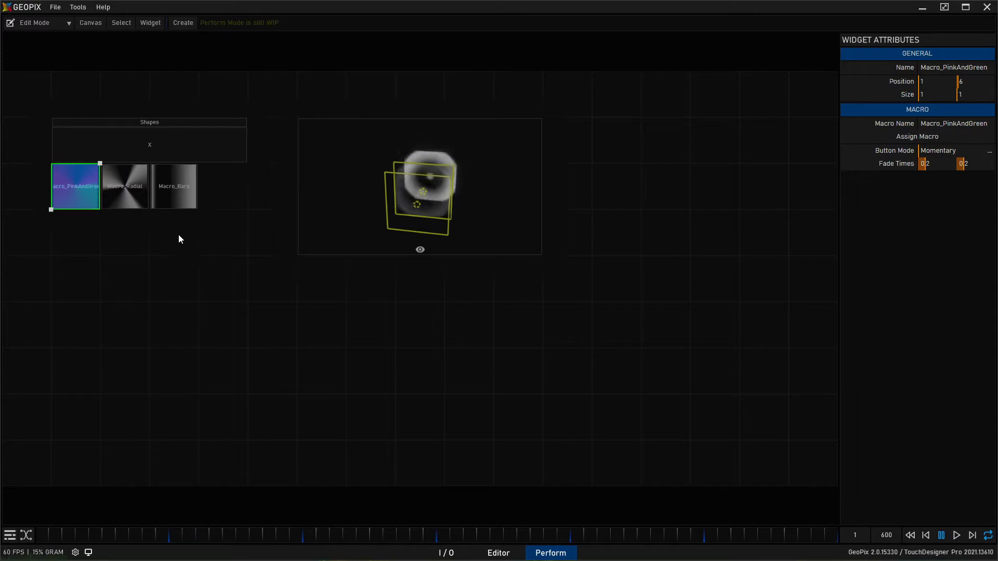
pyautogui.click(924, 136)
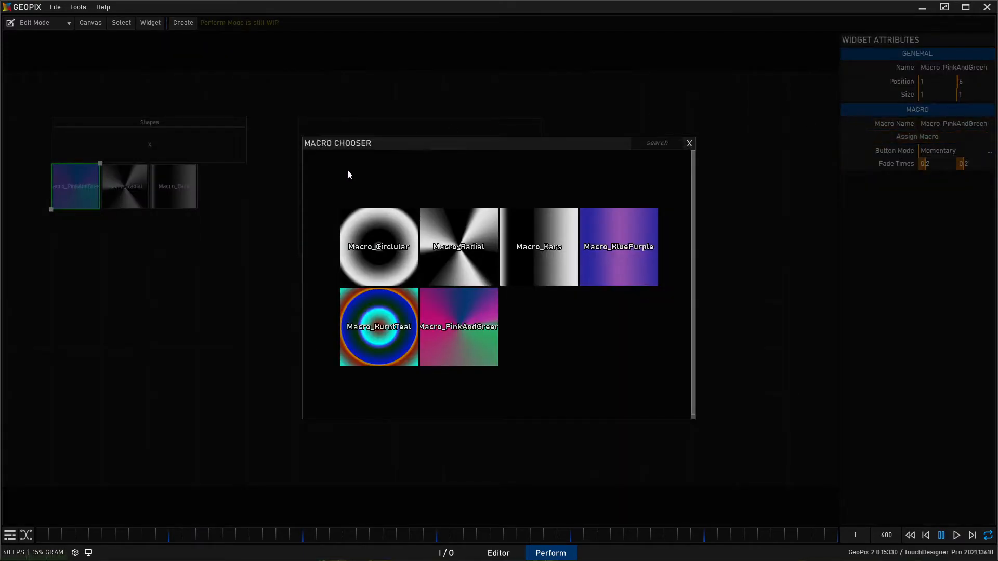
pyautogui.click(377, 229)
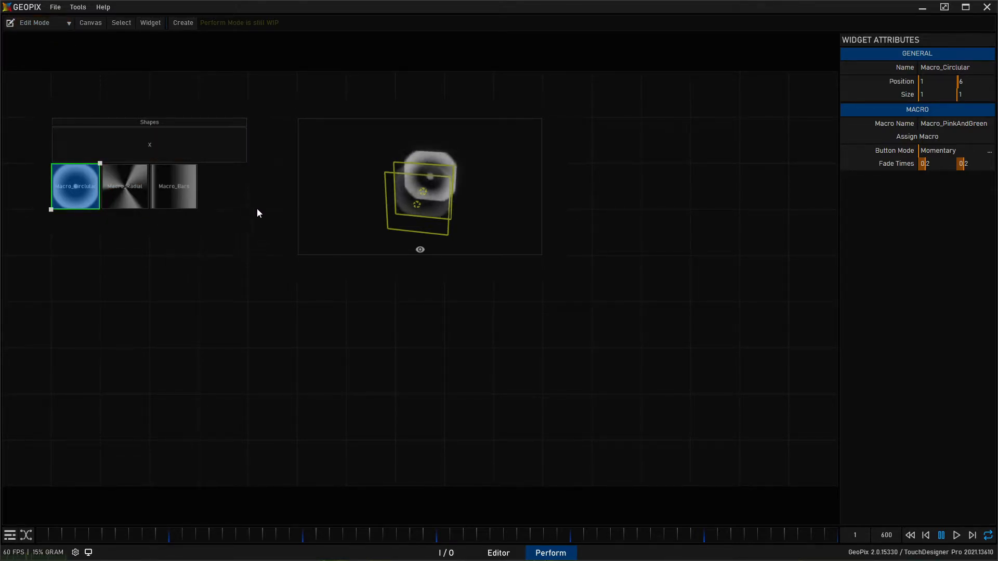
# - Duplicate the Macro_Bars widget, place the copy beyond the viewport widget in the same row, and assign Macro_BluePurple to it
pyautogui.click(179, 182)
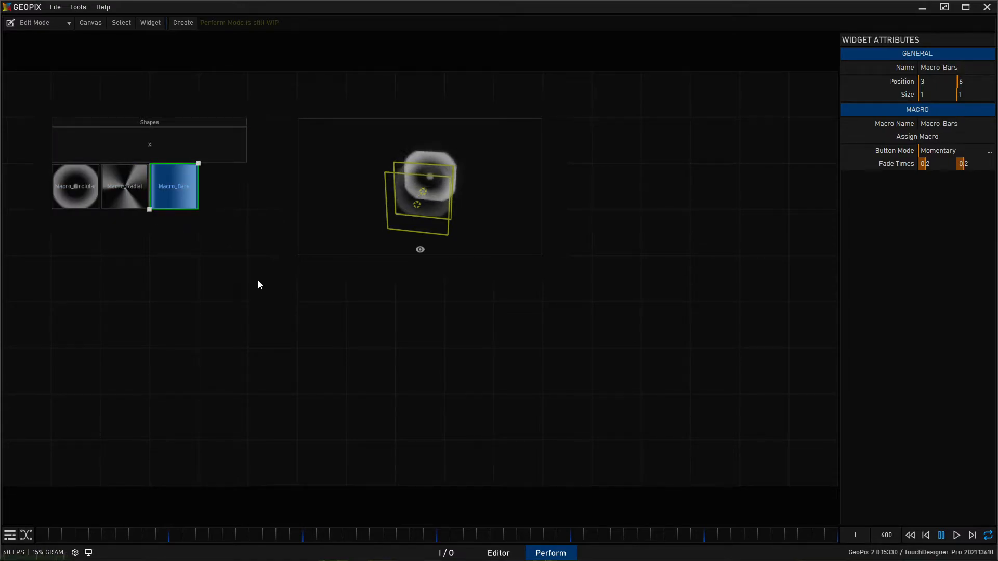
pyautogui.hotkey('ctrl', 'd')
pyautogui.moveTo(239, 195); pyautogui.dragTo(644, 176)
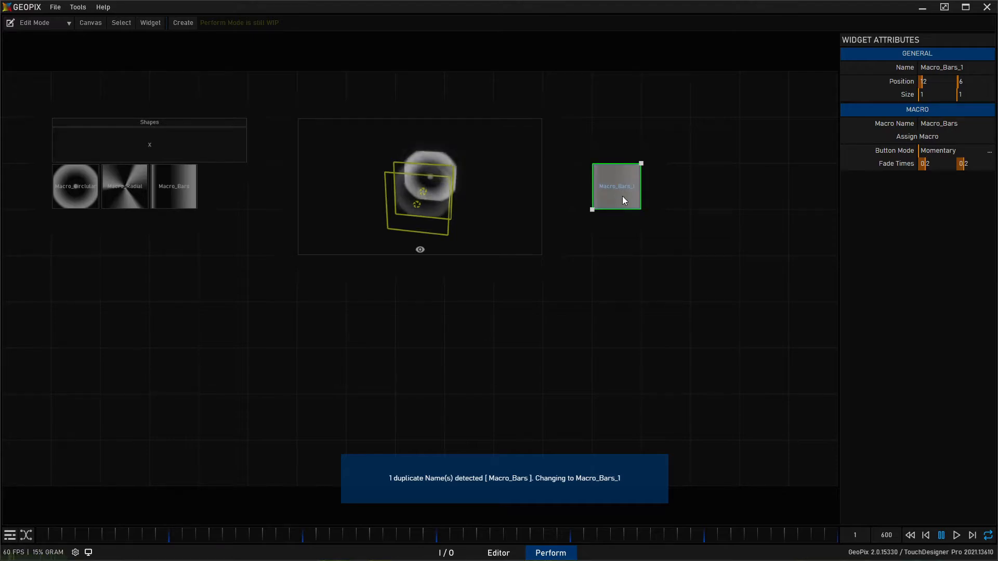
pyautogui.click(948, 137)
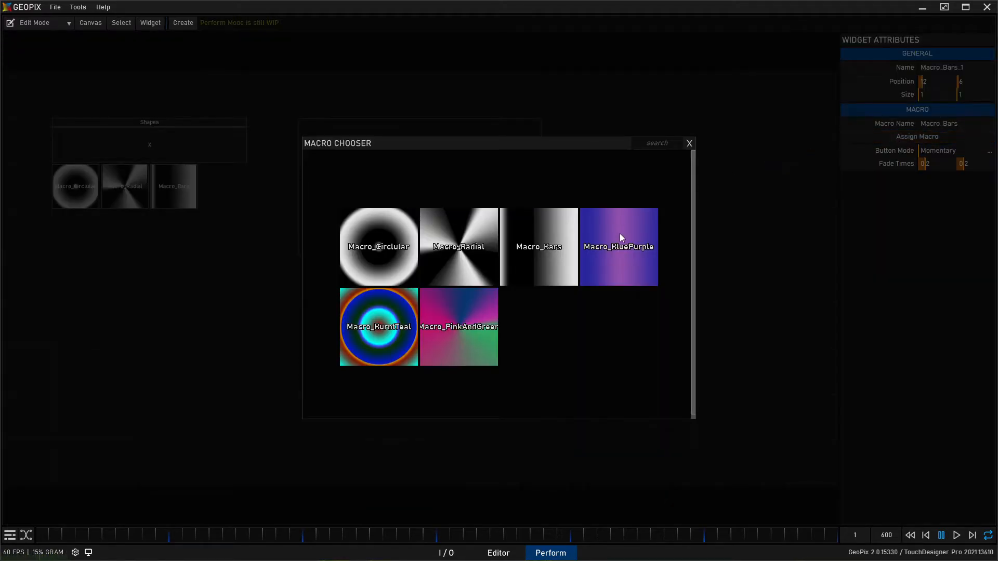
pyautogui.click(621, 235)
# - Duplicate the Macro_BluePurple widget beside the original and assign Macro_BurntTeal to the copy
pyautogui.hotkey('ctrl', 'd')
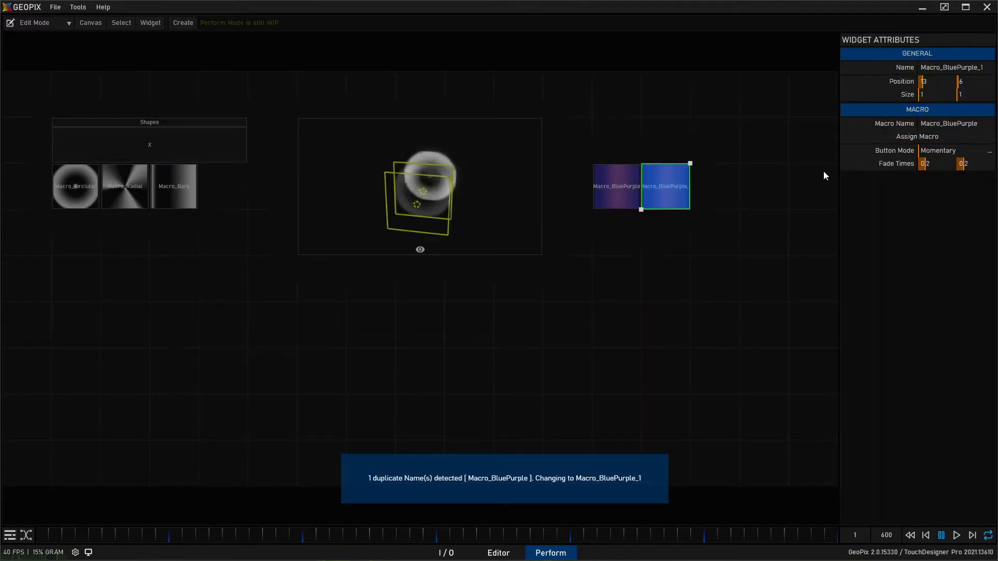
pyautogui.click(940, 138)
pyautogui.click(388, 327)
# - Duplicate the Macro_BurntTeal widget beside the original and assign Macro_PinkAndGreen to the copy
pyautogui.hotkey('ctrl', 'd')
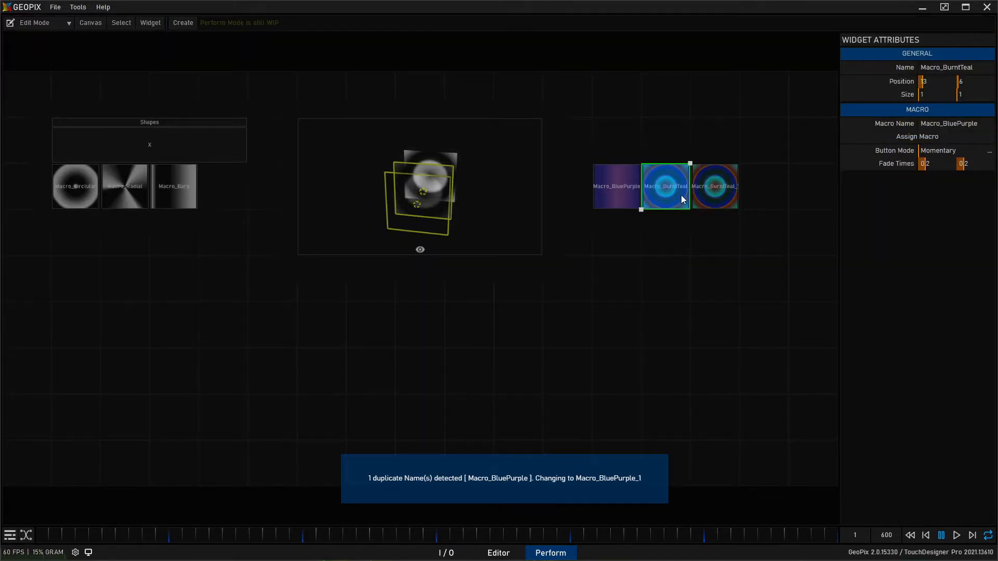
pyautogui.click(715, 192)
pyautogui.click(930, 137)
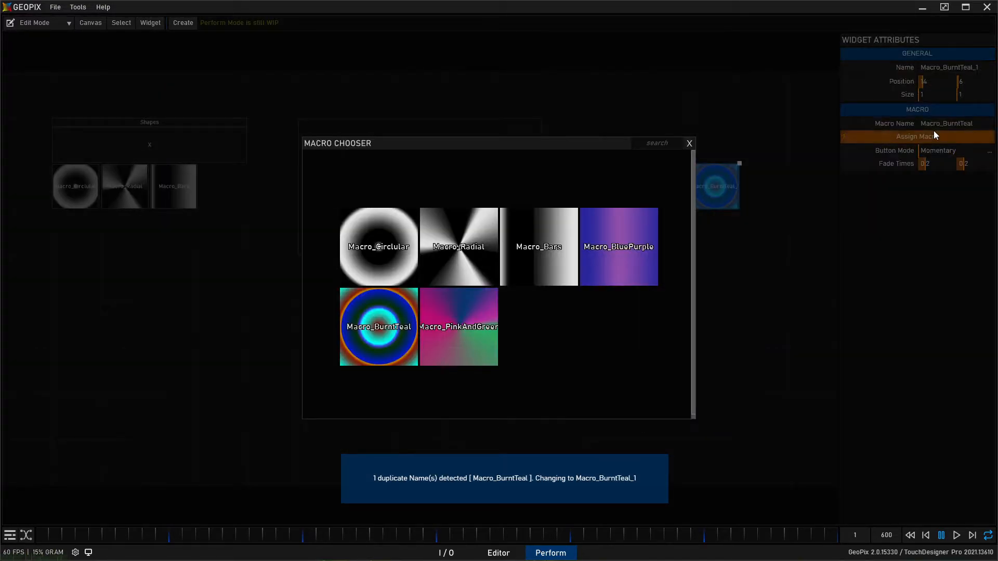
pyautogui.click(475, 312)
pyautogui.click(744, 288)
# - Duplicate the Shapes group widget, place the copy directly above the three color macro widgets, and rename it Colors
pyautogui.click(125, 148)
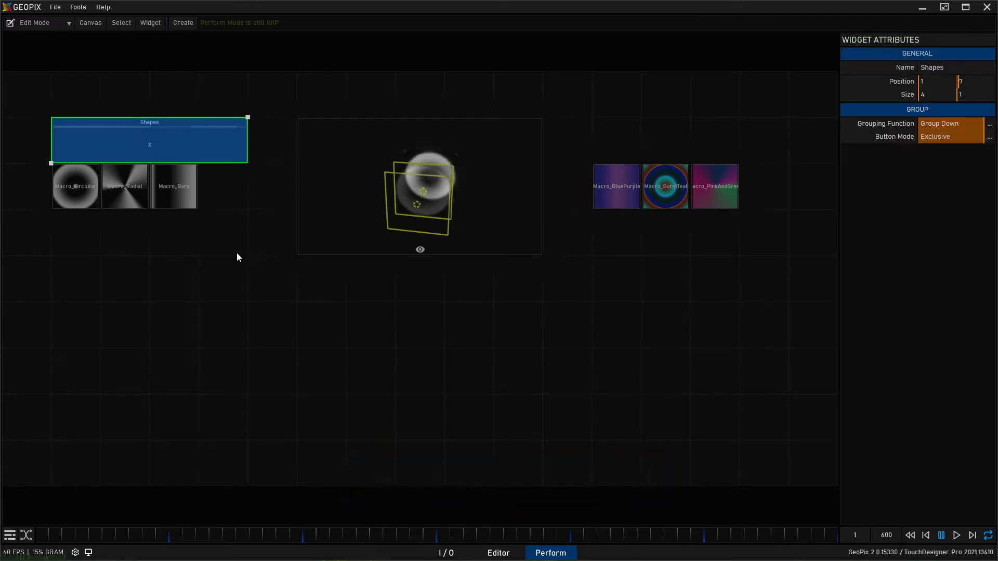
pyautogui.hotkey('ctrl', 'd')
pyautogui.moveTo(202, 106); pyautogui.dragTo(722, 133)
pyautogui.click(936, 68)
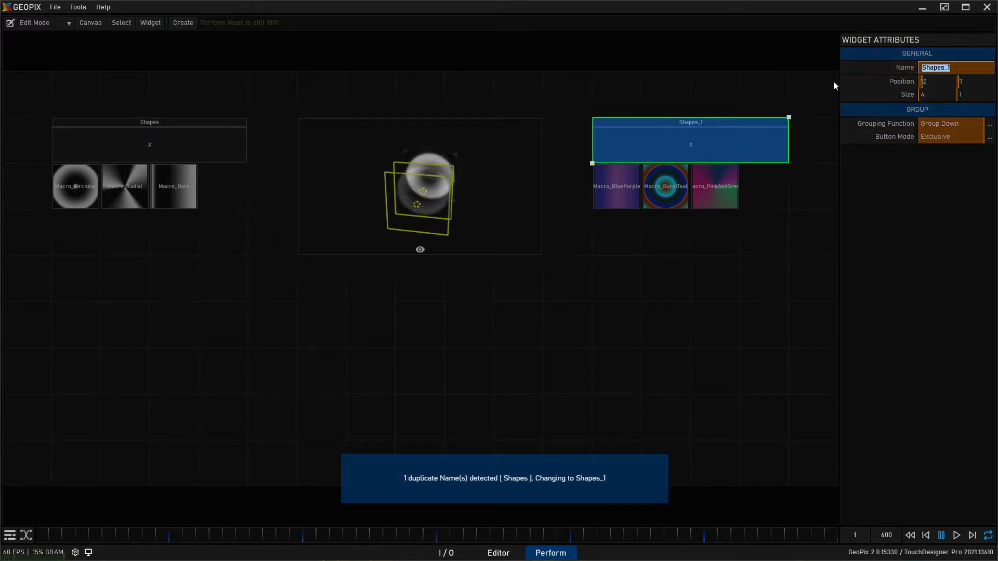
pyautogui.write('Colors')
pyautogui.press('Return')
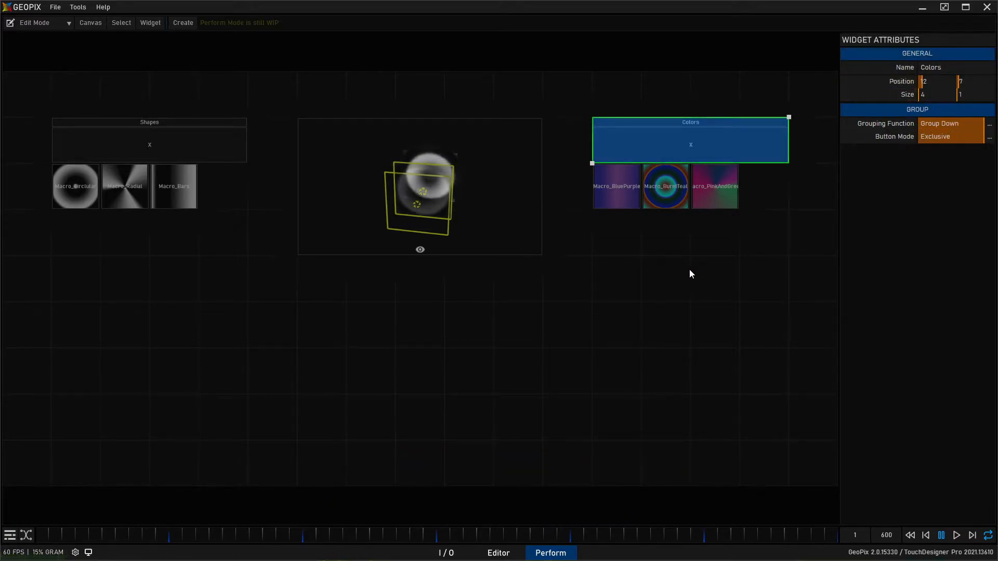
# - Switch the Perform view to Perform Mode and trigger each of the color macros in turn
pyautogui.click(42, 23)
pyautogui.click(53, 51)
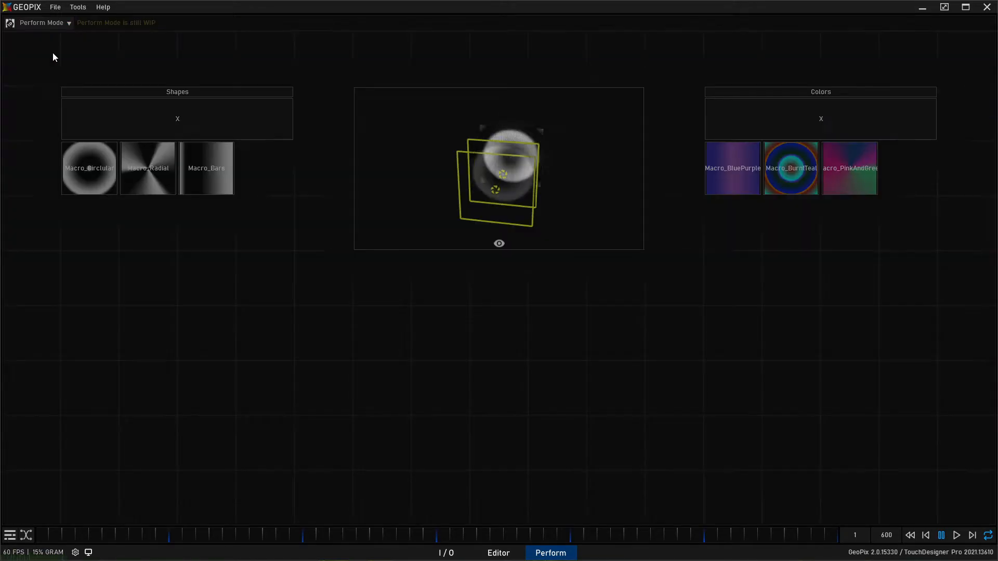
pyautogui.click(719, 156)
pyautogui.click(799, 182)
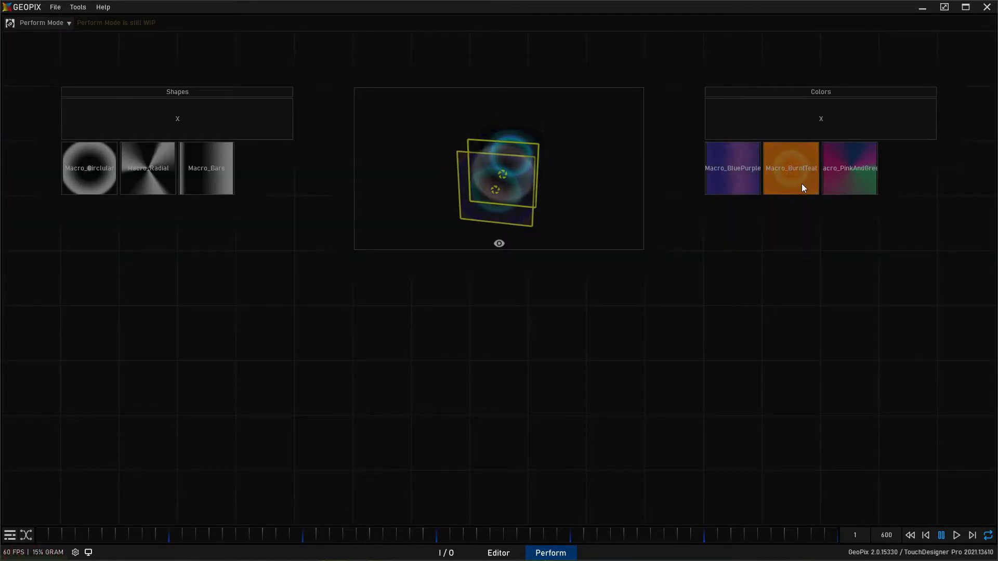
pyautogui.click(845, 181)
pyautogui.click(812, 186)
pyautogui.click(724, 180)
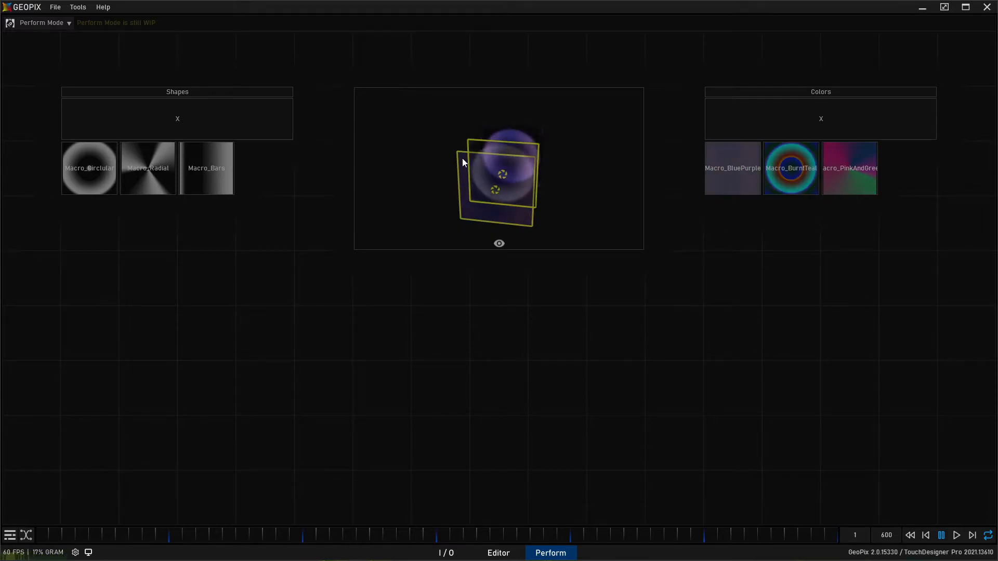
# - In the Editor, hide Projector_Color and Projector_Shape and frame the fixture head-on
pyautogui.click(498, 553)
pyautogui.keyDown('alt'); pyautogui.moveTo(507, 261); pyautogui.dragTo(606, 251, button='right'); pyautogui.keyUp('alt')
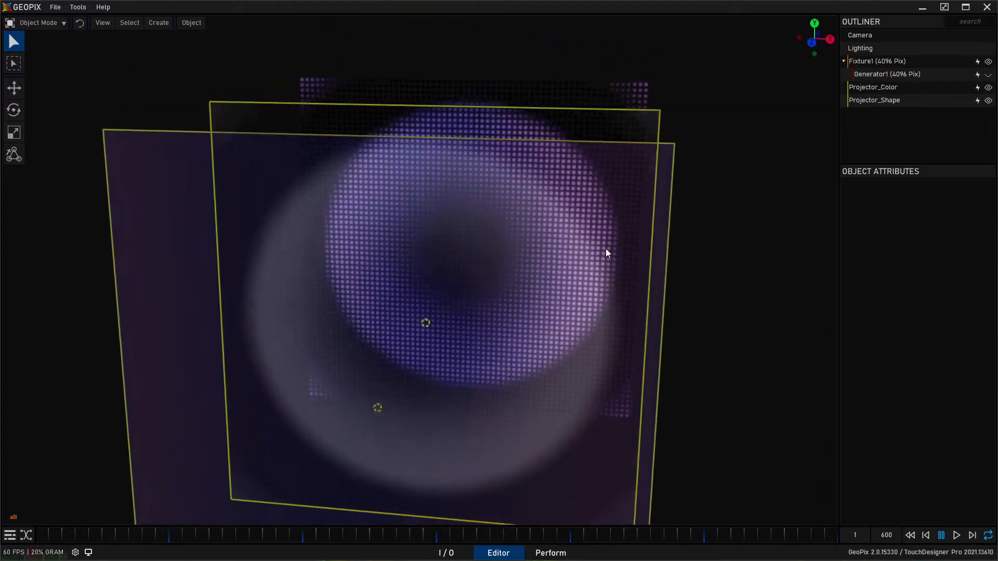
pyautogui.click(988, 87)
pyautogui.click(988, 101)
pyautogui.keyDown('alt'); pyautogui.moveTo(590, 165); pyautogui.dragTo(552, 130, button='right'); pyautogui.keyUp('alt')
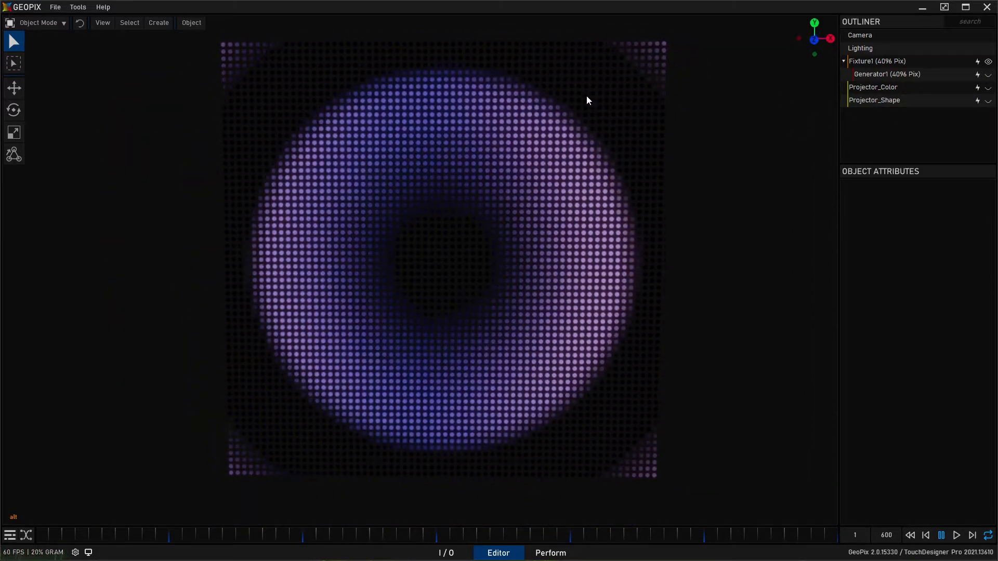
# - Return to the Perform view and trigger the shape macros one after another, ending with Macro_Bars
pyautogui.click(541, 554)
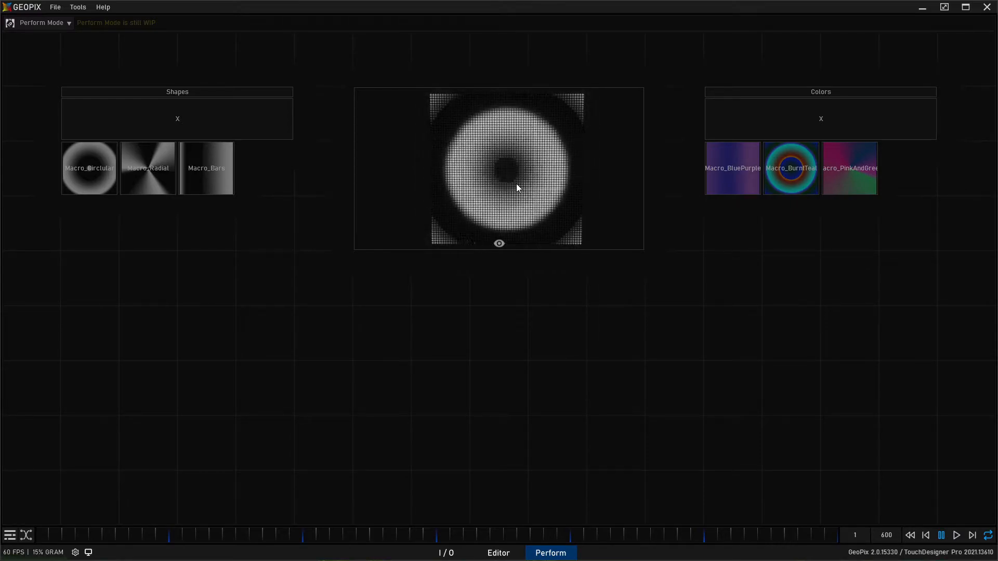
pyautogui.click(133, 182)
pyautogui.click(208, 172)
pyautogui.click(97, 180)
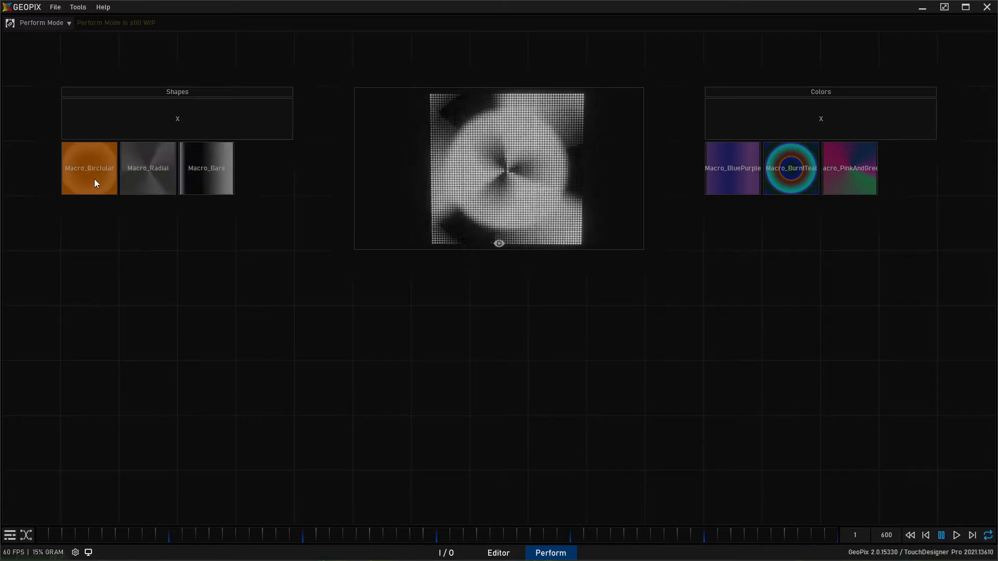
pyautogui.click(138, 177)
pyautogui.click(202, 177)
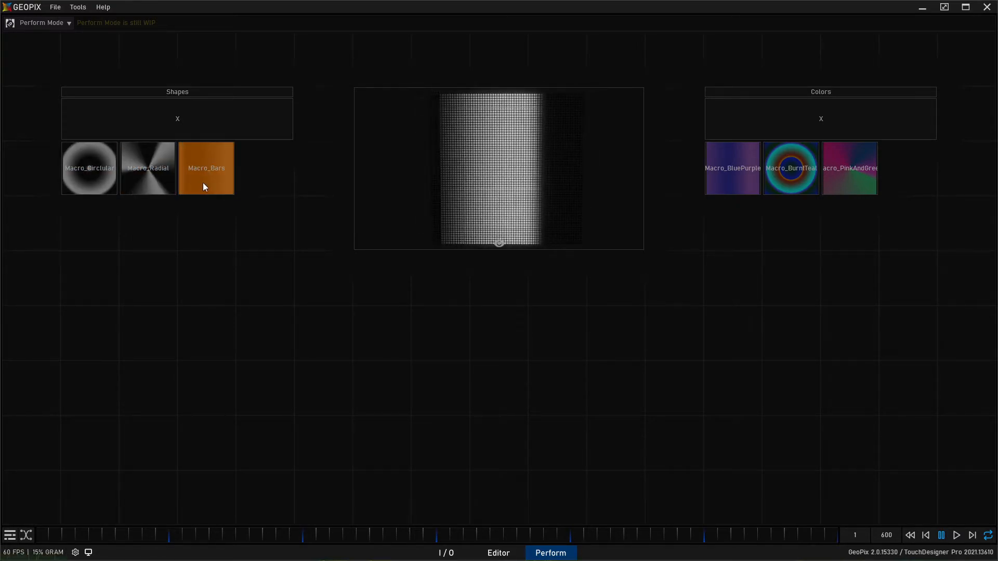
# - Cycle through the color macros over the Macro_Bars shape, ending with Macro_PinkAndGreen
pyautogui.click(743, 176)
pyautogui.click(765, 183)
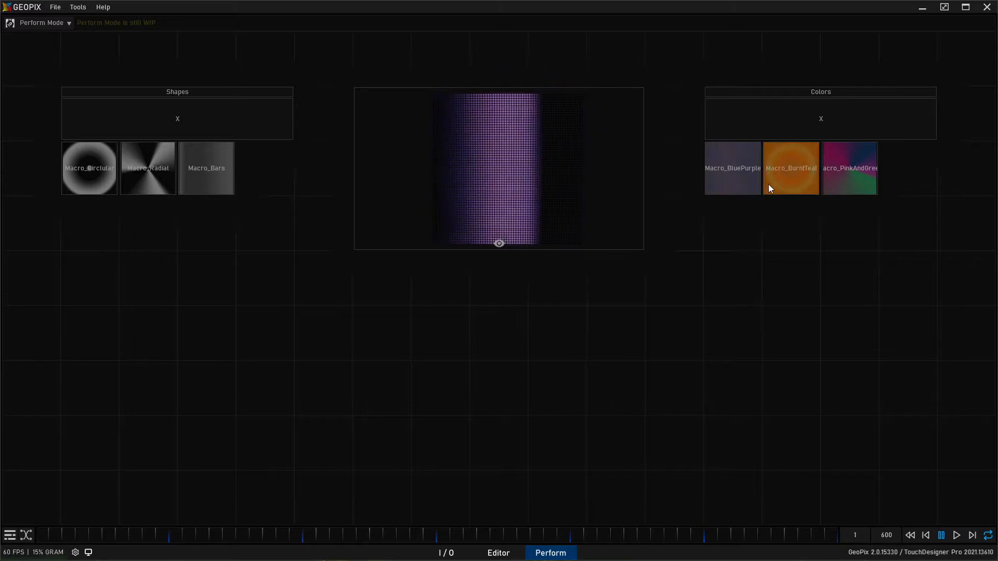
pyautogui.click(829, 167)
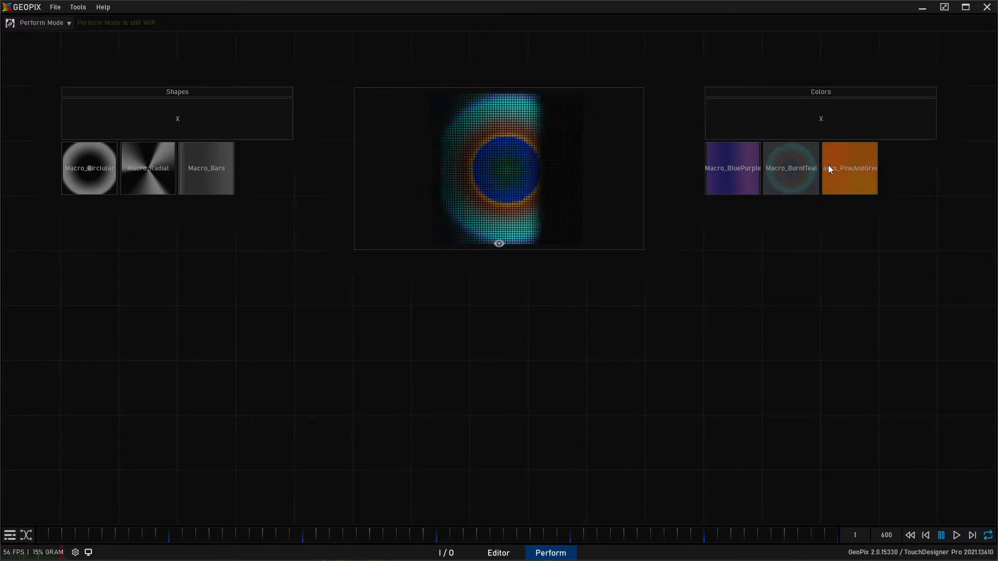
pyautogui.click(790, 171)
pyautogui.click(744, 168)
pyautogui.click(790, 172)
pyautogui.click(847, 171)
# - Trigger Macro_Radial as the shape and try Macro_BluePurple and Macro_BurntTeal over it
pyautogui.click(106, 170)
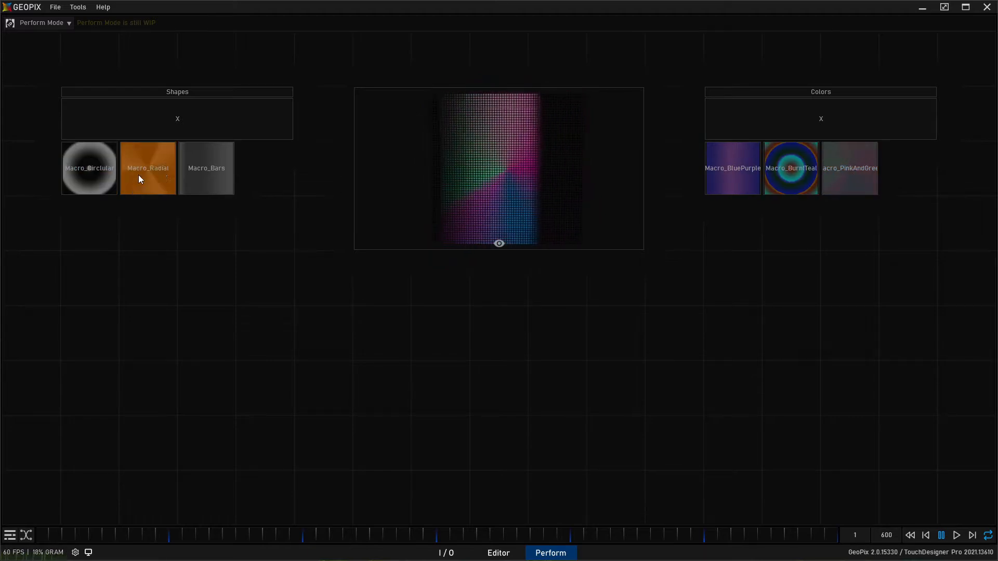
pyautogui.click(157, 168)
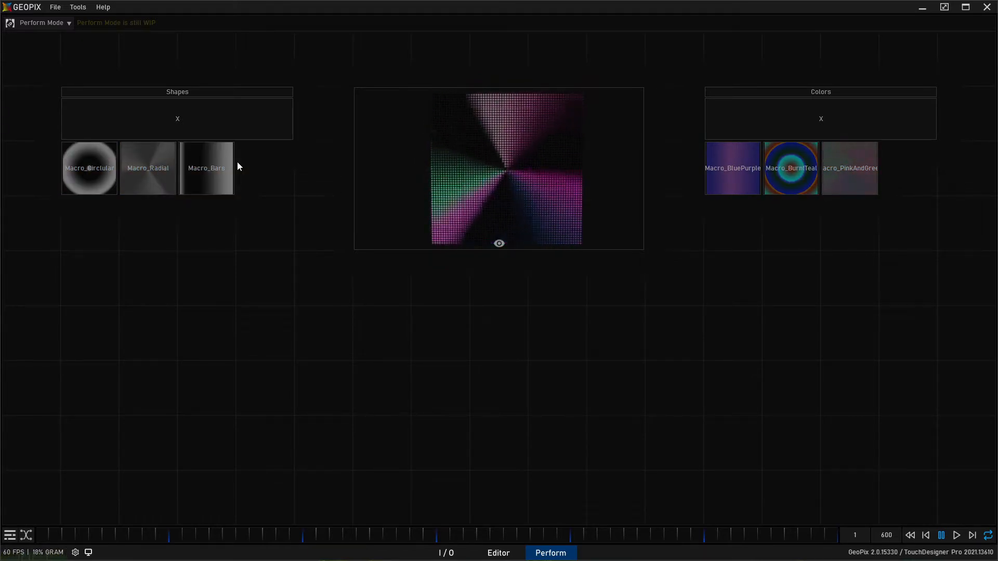
pyautogui.click(737, 171)
pyautogui.click(797, 157)
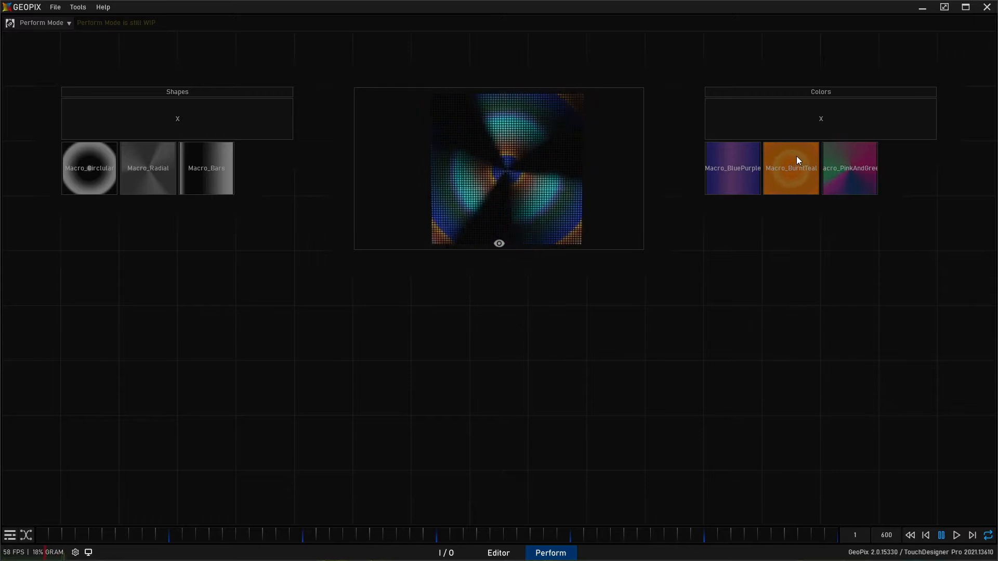
pyautogui.click(741, 156)
pyautogui.click(731, 167)
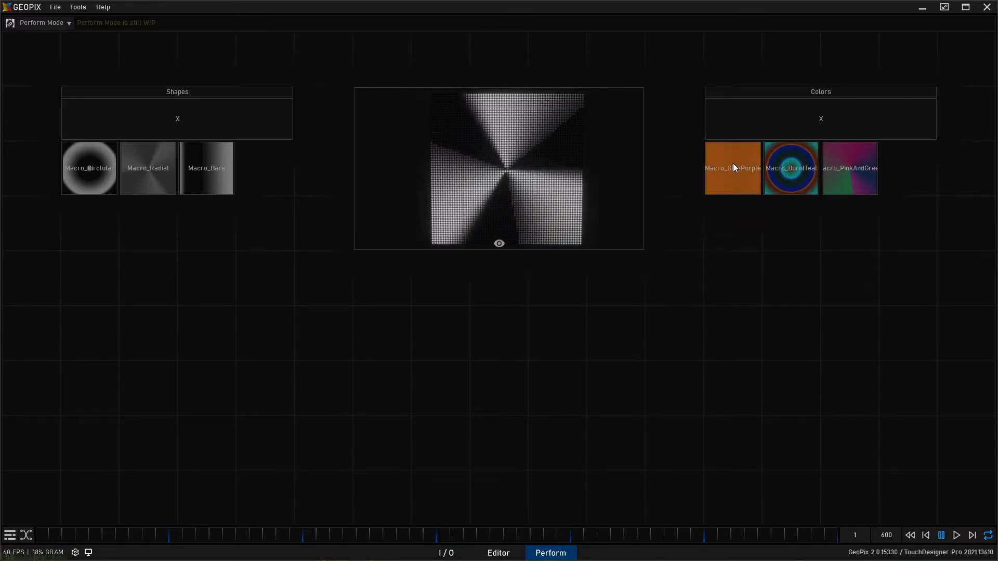
# - Try Macro_Bars with Macro_BluePurple, then clear the colors and leave Macro_Circlular playing alone
pyautogui.click(212, 168)
pyautogui.click(161, 163)
pyautogui.click(207, 166)
pyautogui.click(724, 175)
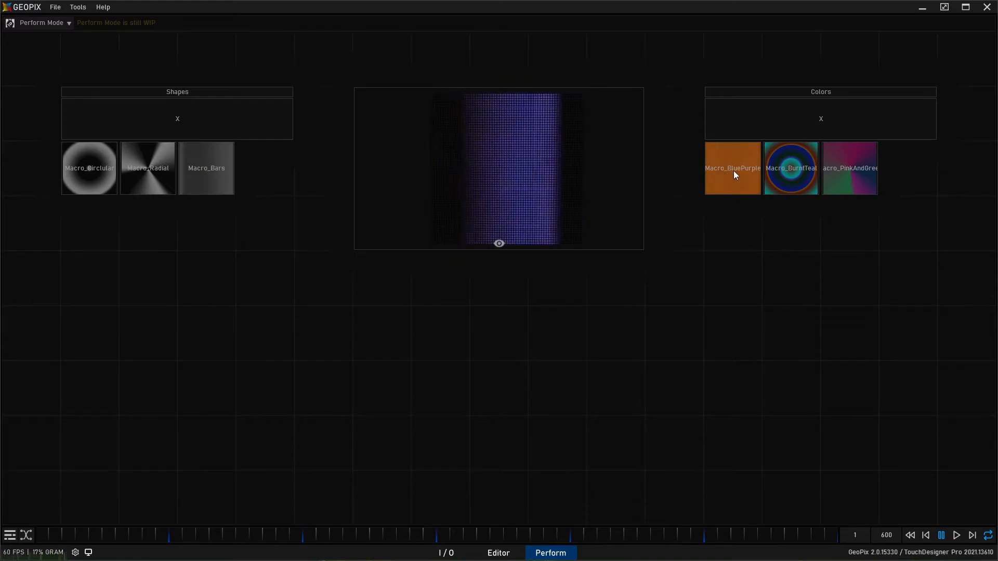
pyautogui.click(772, 123)
pyautogui.click(139, 173)
pyautogui.click(837, 176)
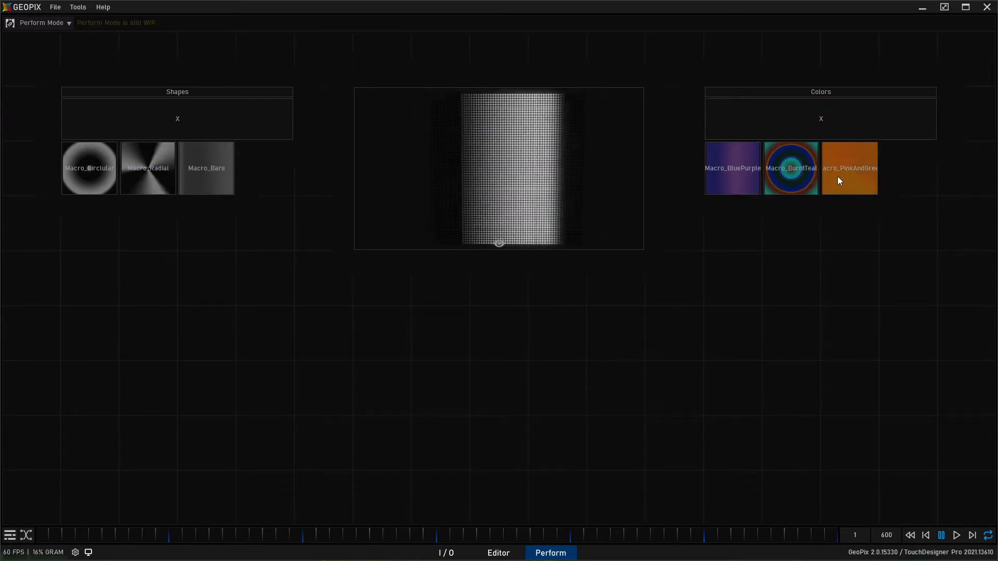
pyautogui.click(89, 165)
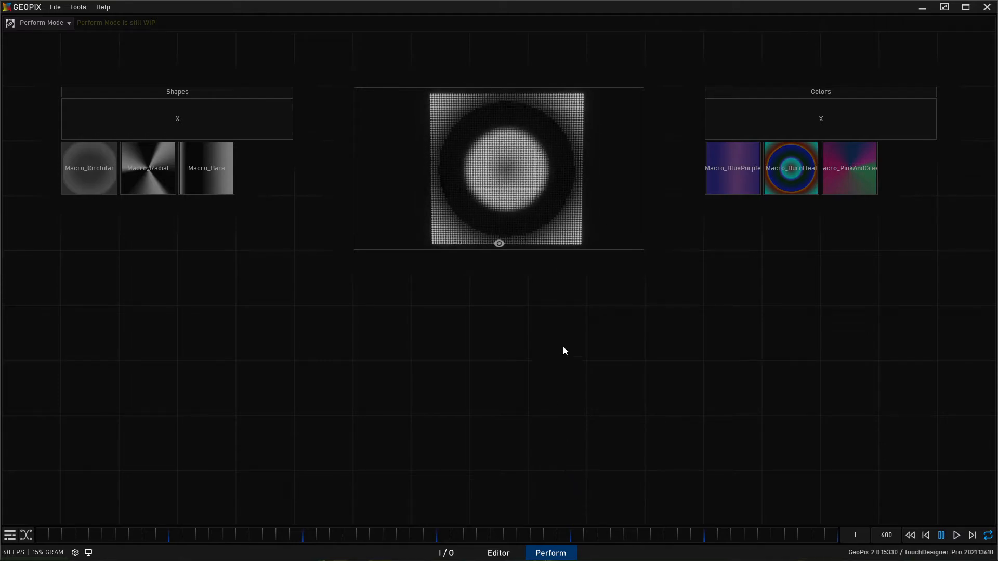
# - In the I/O graph, duplicate Macro_PinkAndGreen, place the copy below the original, and rename it Macro_ColorCustom
pyautogui.click(445, 552)
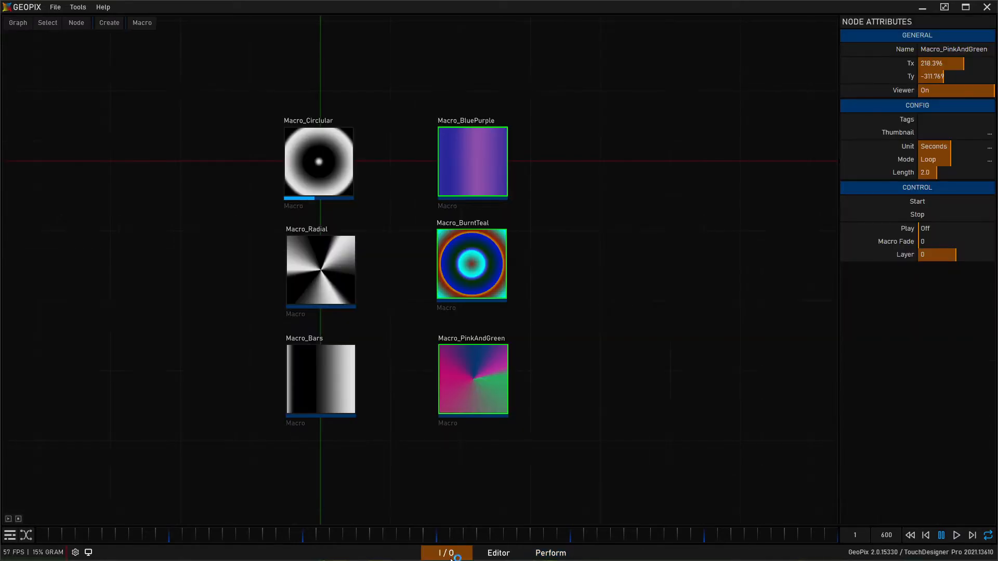
pyautogui.click(529, 382)
pyautogui.moveTo(624, 396); pyautogui.dragTo(612, 311, button='middle')
pyautogui.hotkey('ctrl', 'v')
pyautogui.moveTo(473, 364); pyautogui.dragTo(473, 402)
pyautogui.click(938, 48)
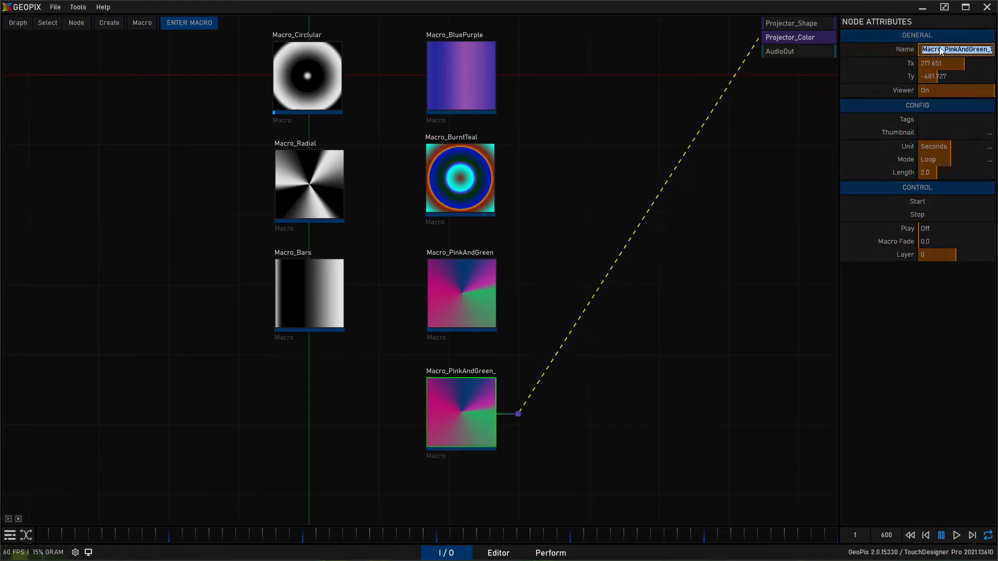
pyautogui.write('Macro_ColorCustom')
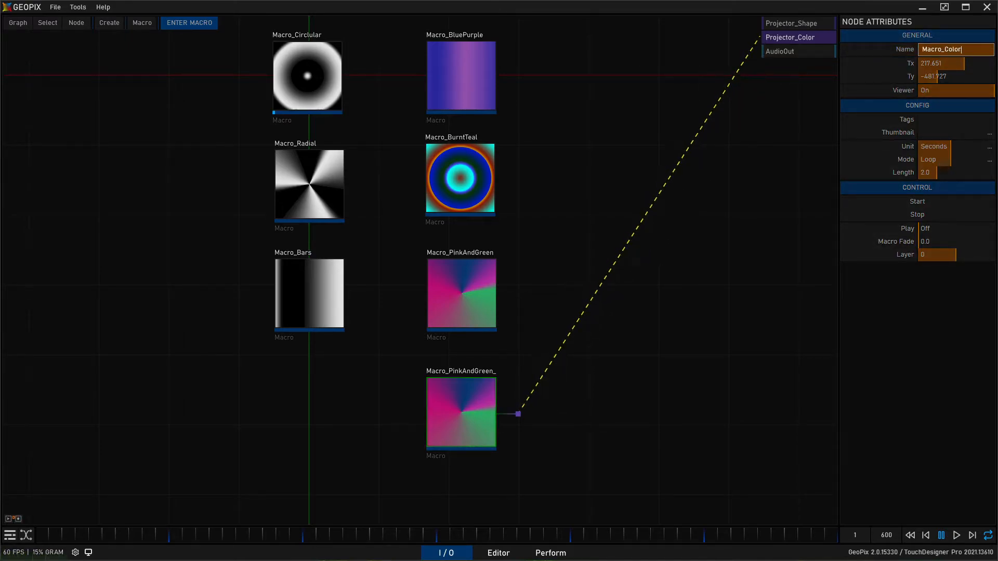
pyautogui.press('Return')
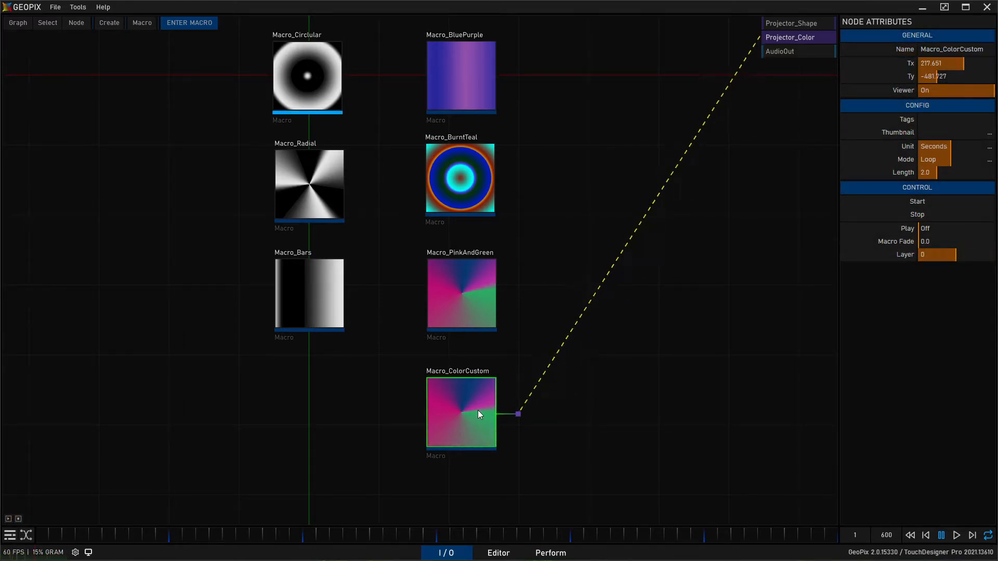
# - Enter Macro_ColorCustom and delete its Ramp1 node
pyautogui.doubleClick(464, 417)
pyautogui.moveTo(252, 116); pyautogui.dragTo(294, 271, button='middle')
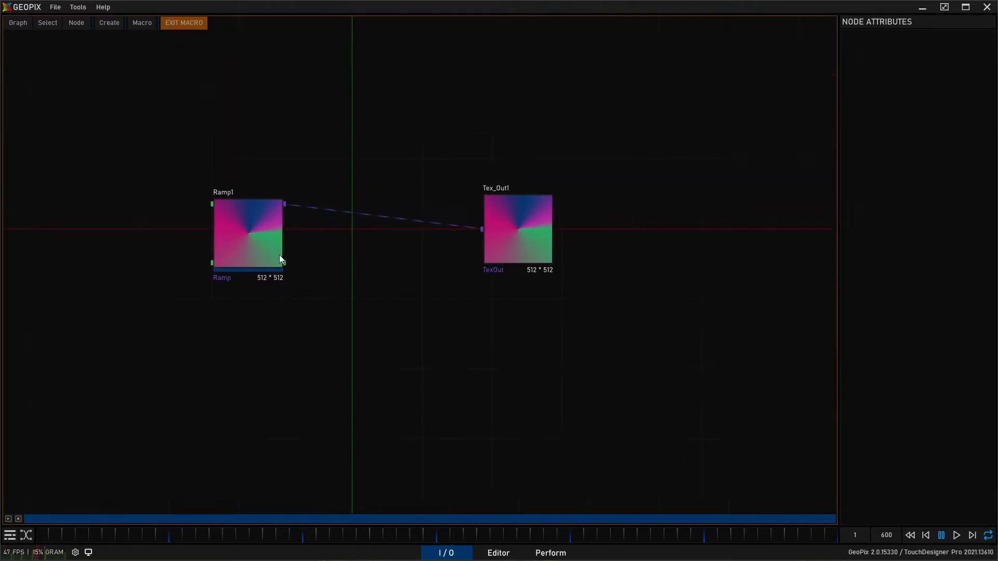
pyautogui.click(262, 237)
pyautogui.moveTo(381, 110); pyautogui.dragTo(491, 193, button='middle')
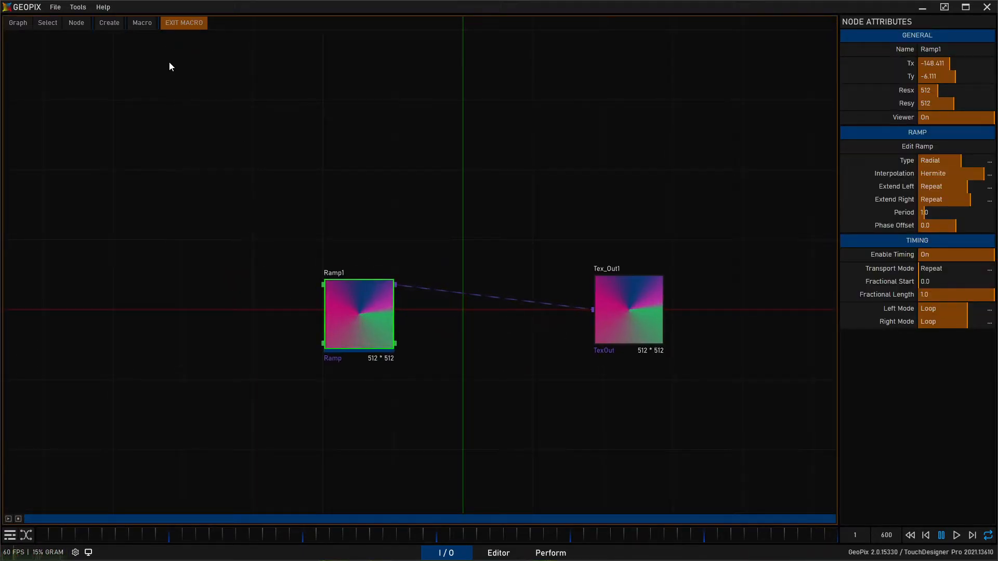
pyautogui.press('Delete')
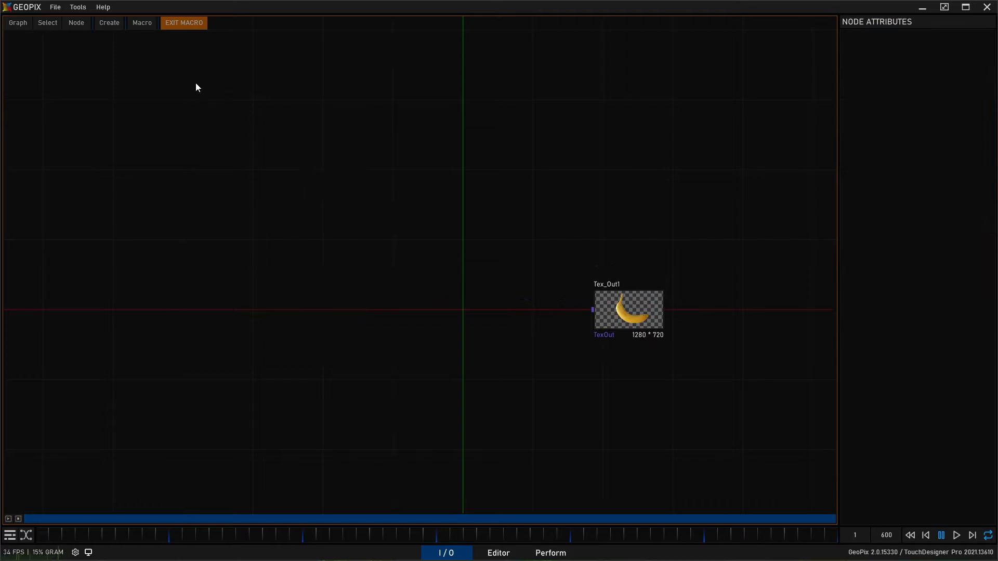
# - Create a Constant texture node inside Macro_ColorCustom and place it beside Tex_Out1
pyautogui.click(110, 23)
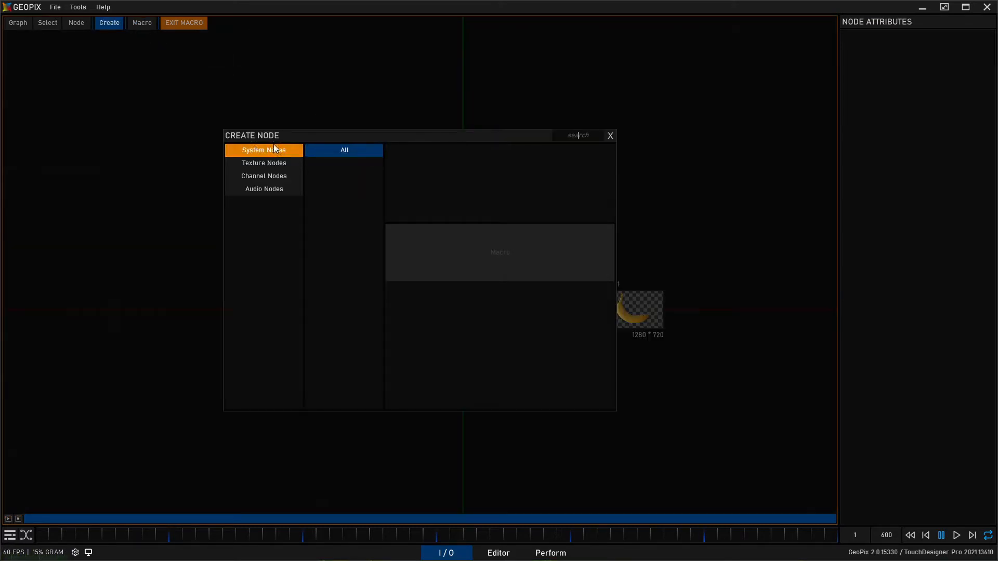
pyautogui.click(273, 163)
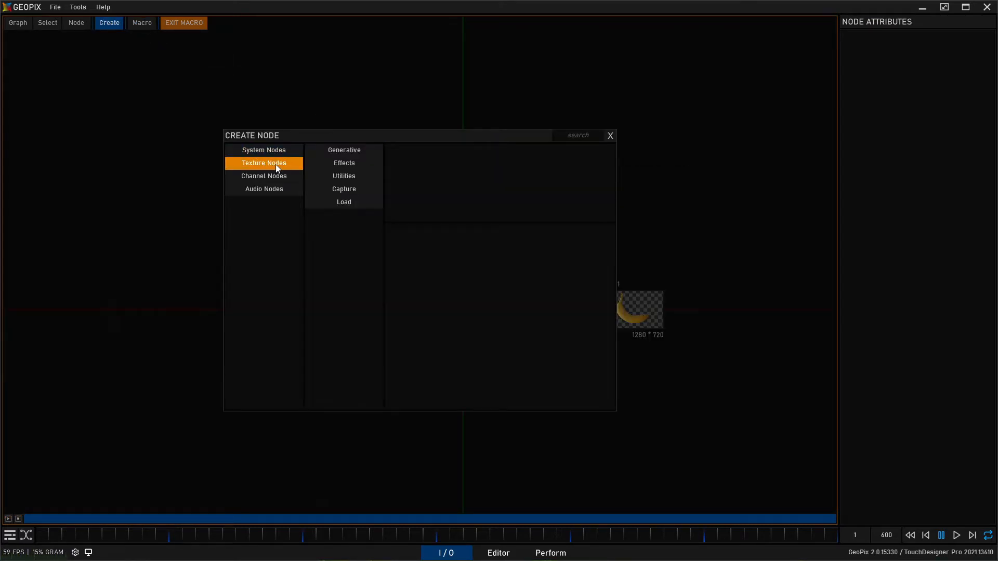
pyautogui.click(344, 176)
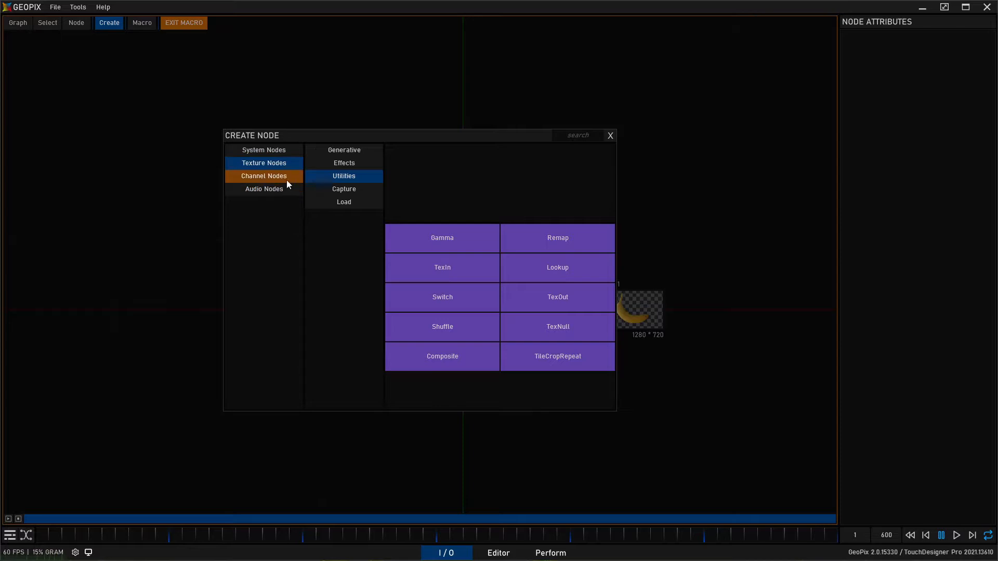
pyautogui.click(342, 154)
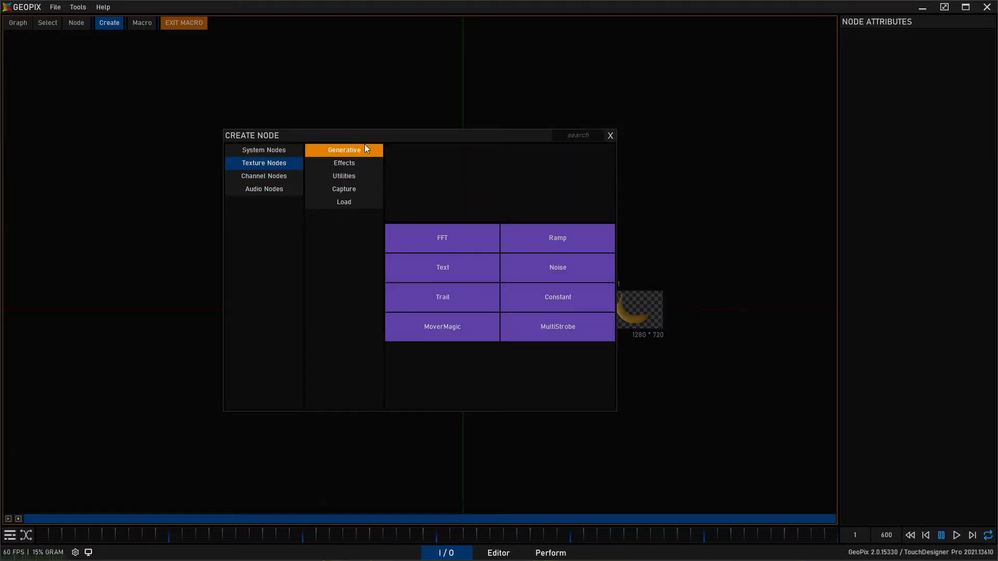
pyautogui.click(557, 297)
pyautogui.click(466, 317)
pyautogui.moveTo(573, 285); pyautogui.dragTo(484, 168, button='right')
pyautogui.moveTo(483, 168); pyautogui.dragTo(402, 112, button='middle')
pyautogui.moveTo(415, 295); pyautogui.dragTo(414, 289)
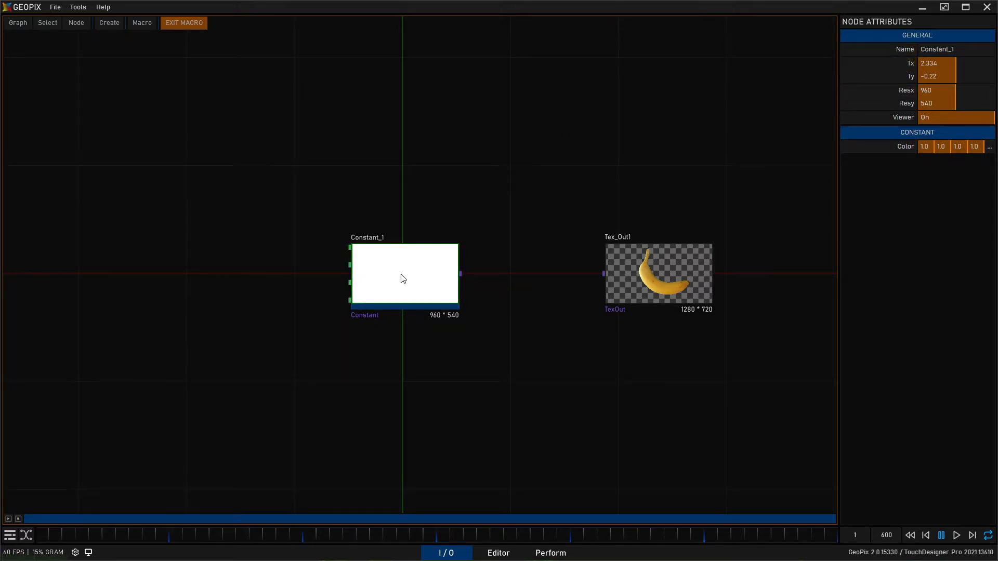
# - Set the Constant node's resolution to 512 by 512 and connect its texture output to Tex_Out1
pyautogui.click(918, 90)
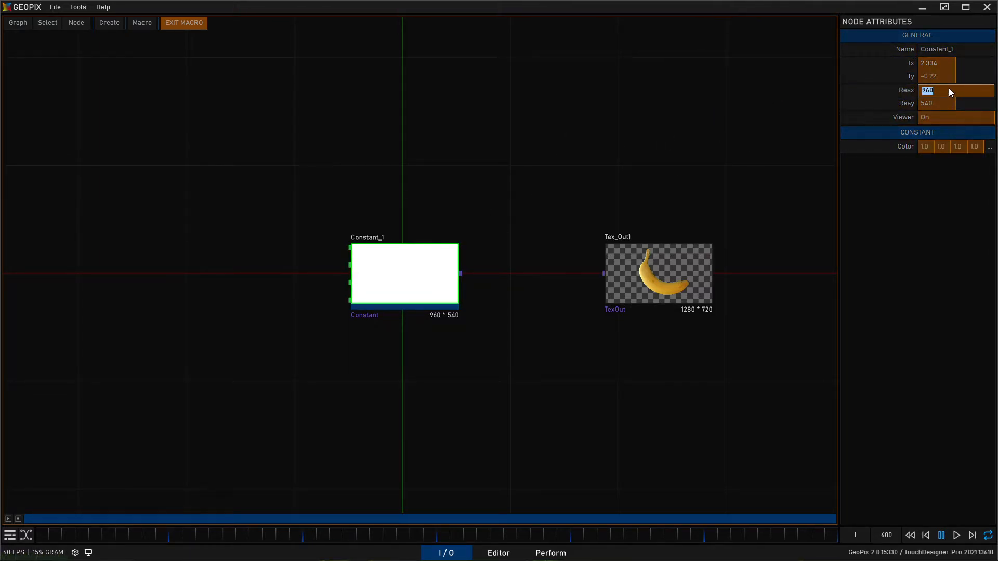
pyautogui.write('512')
pyautogui.click(938, 103)
pyautogui.write('512')
pyautogui.press('Return')
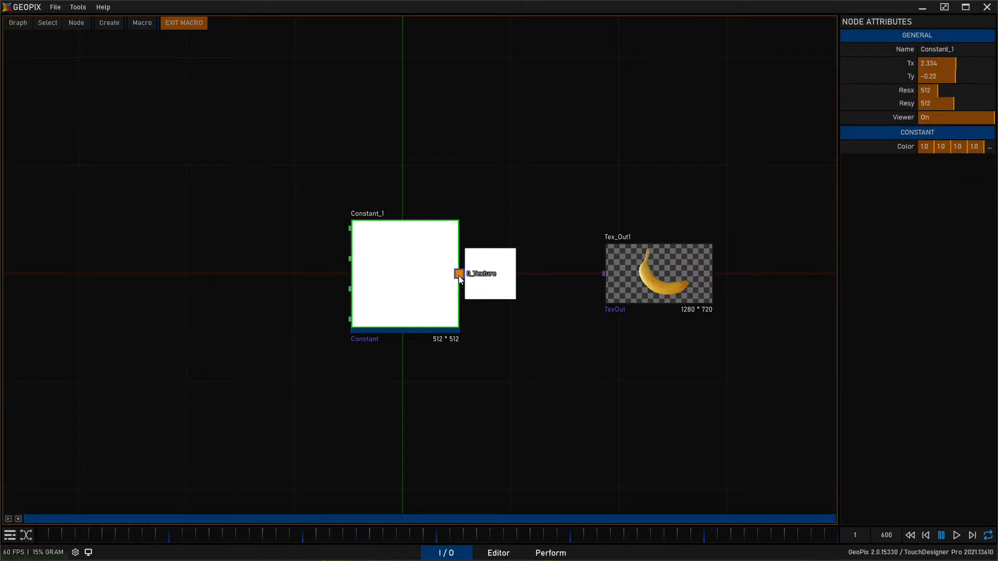
pyautogui.click(605, 274)
pyautogui.click(585, 163)
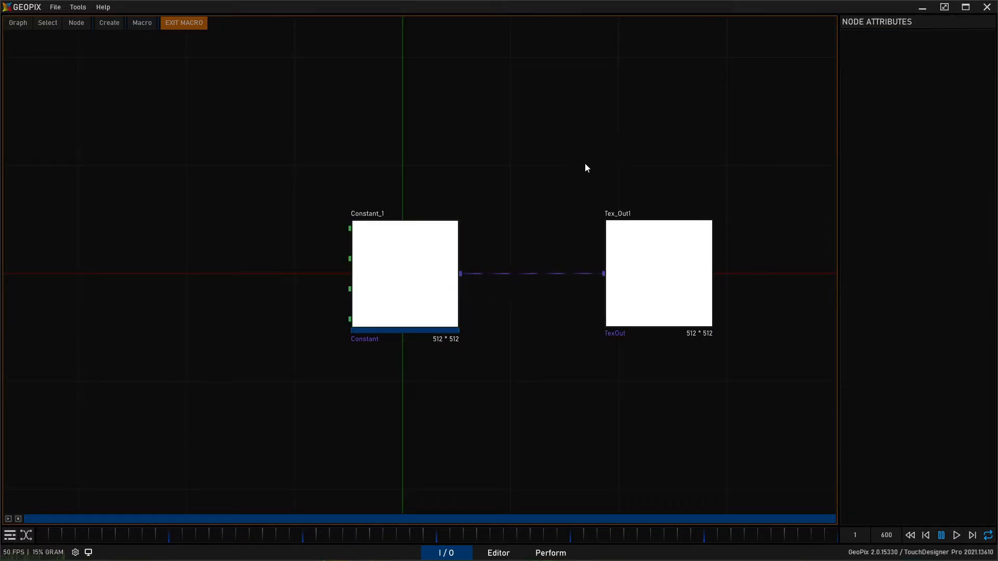
# - Exit the macro and, in the Perform canvas's edit mode, assign Macro_PinkAndGreen to the third color widget
pyautogui.click(183, 23)
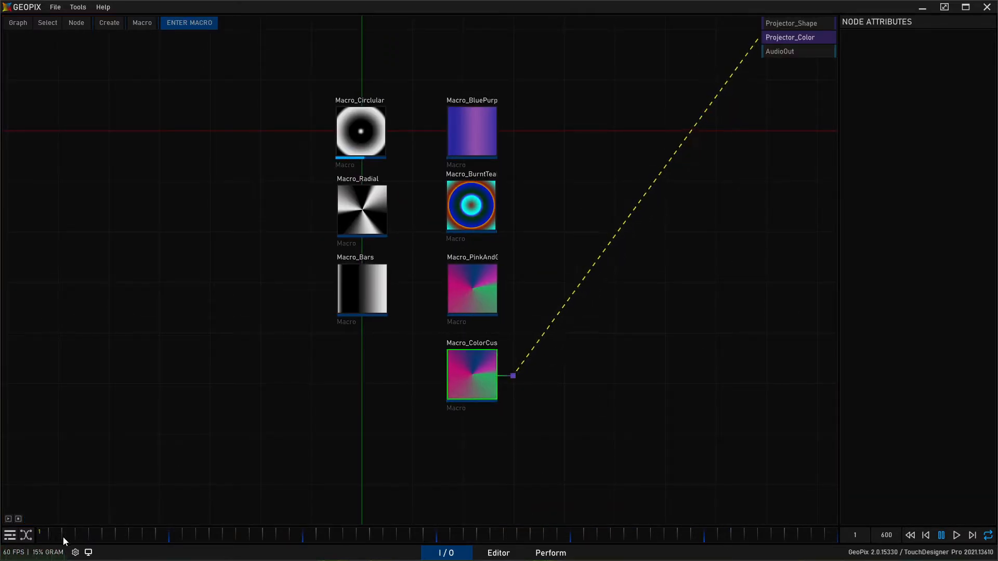
pyautogui.click(551, 553)
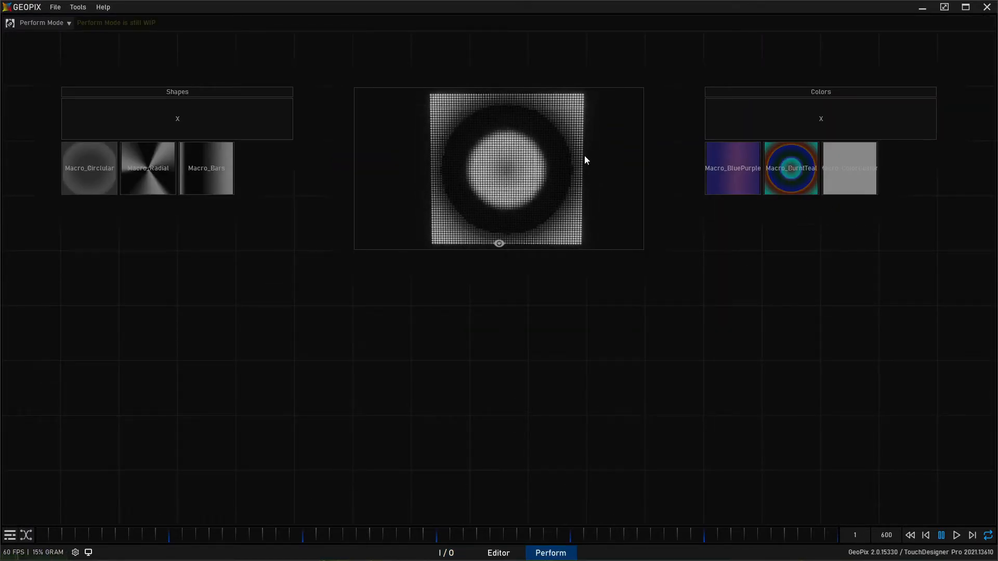
pyautogui.click(41, 23)
pyautogui.click(33, 37)
pyautogui.click(706, 203)
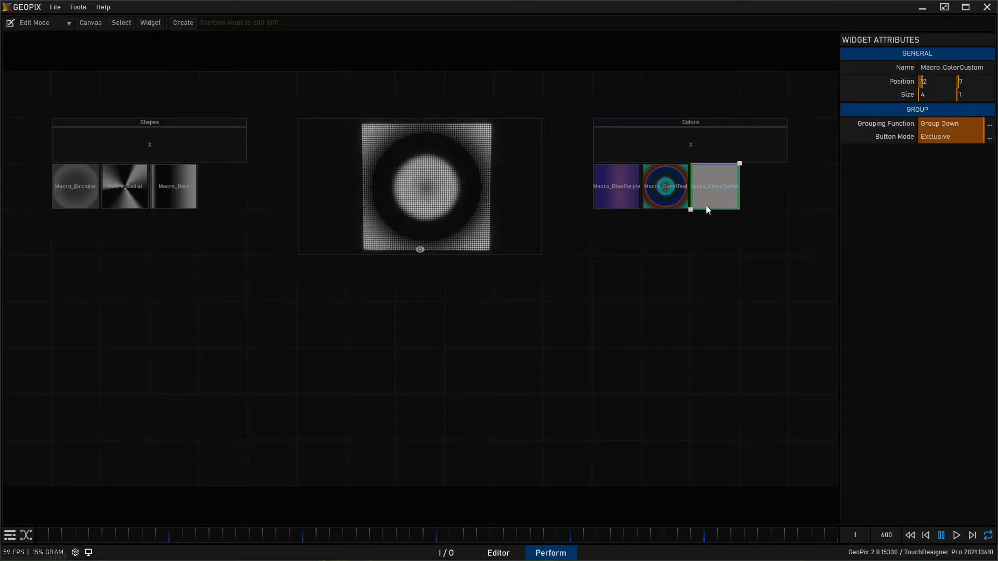
pyautogui.click(935, 138)
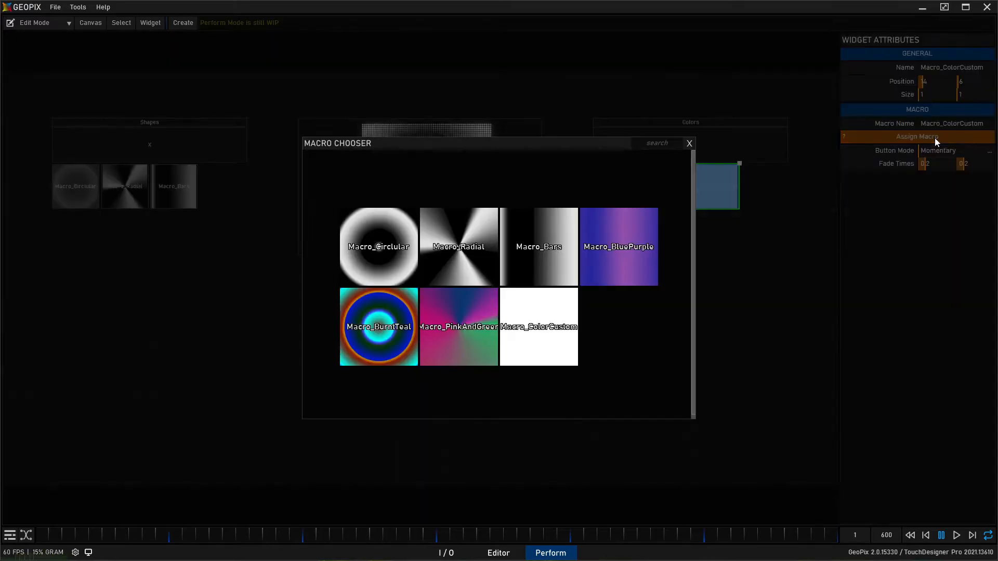
pyautogui.click(458, 319)
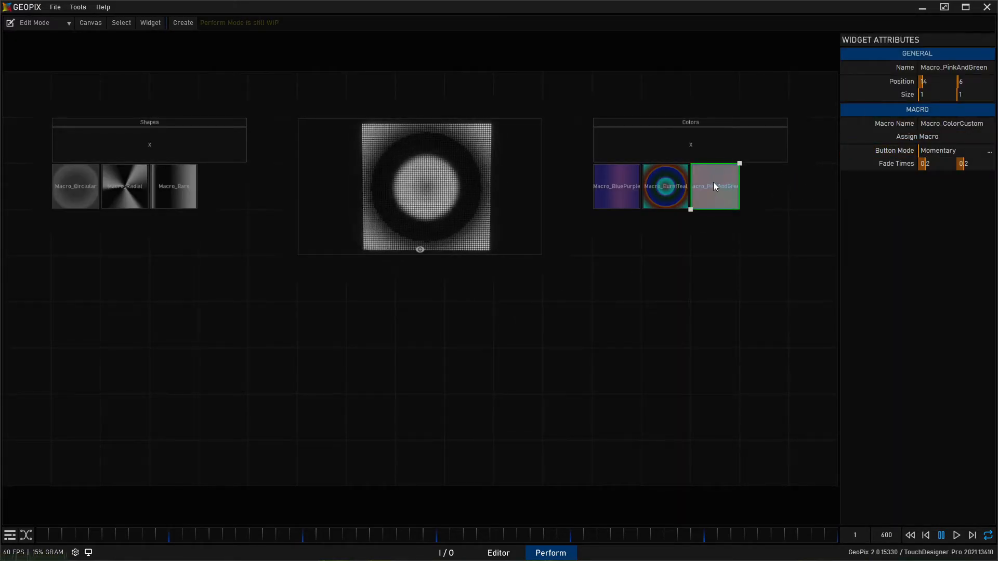
# - Duplicate the Macro_PinkAndGreen widget below the Colors row and assign Macro_ColorCustom to the copy
pyautogui.keyDown('shift'); pyautogui.moveTo(725, 188); pyautogui.dragTo(619, 280); pyautogui.keyUp('shift')
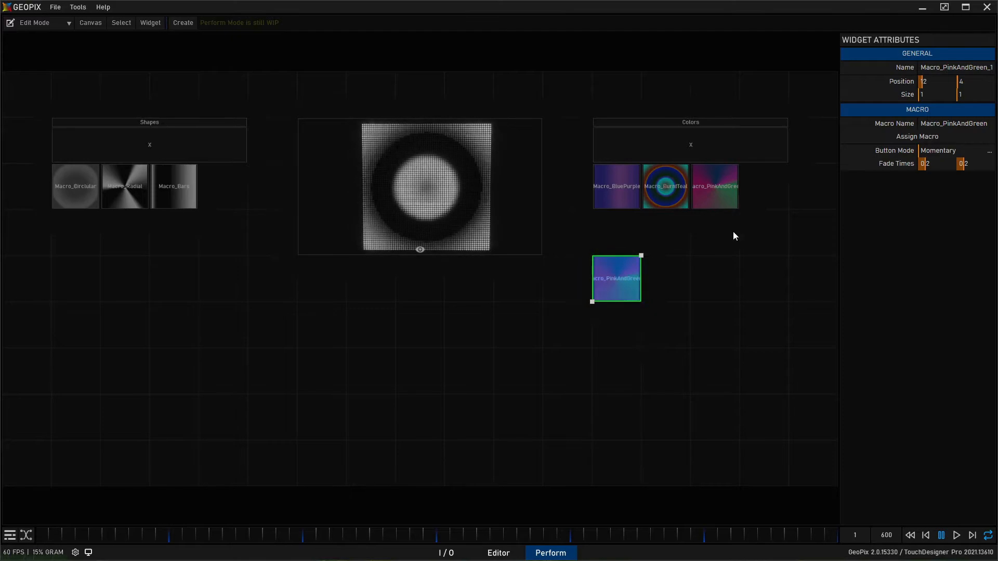
pyautogui.click(957, 135)
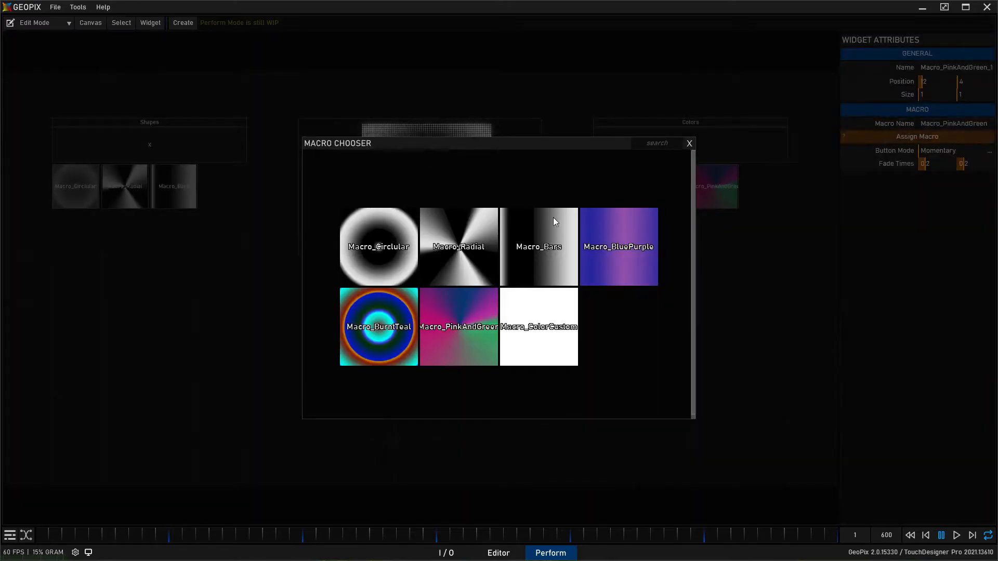
pyautogui.click(553, 341)
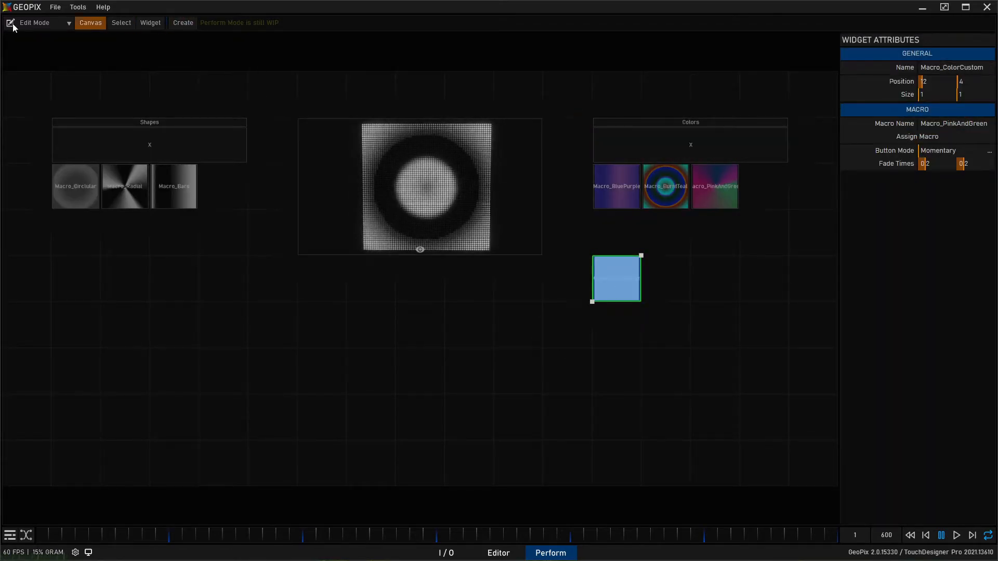
# - Switch the canvas back to perform mode and trigger the new Macro_ColorCustom widget
pyautogui.click(31, 21)
pyautogui.click(56, 51)
pyautogui.click(781, 173)
pyautogui.click(743, 177)
pyautogui.click(742, 282)
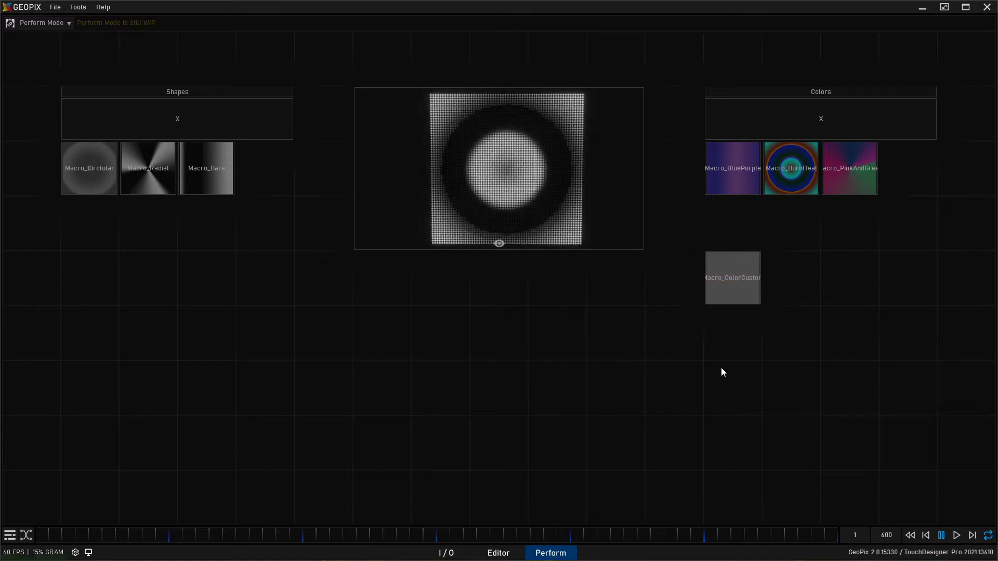
# - Enter Macro_ColorCustom in the I/O graph, set Constant_1's color to red, and exit the macro
pyautogui.click(447, 553)
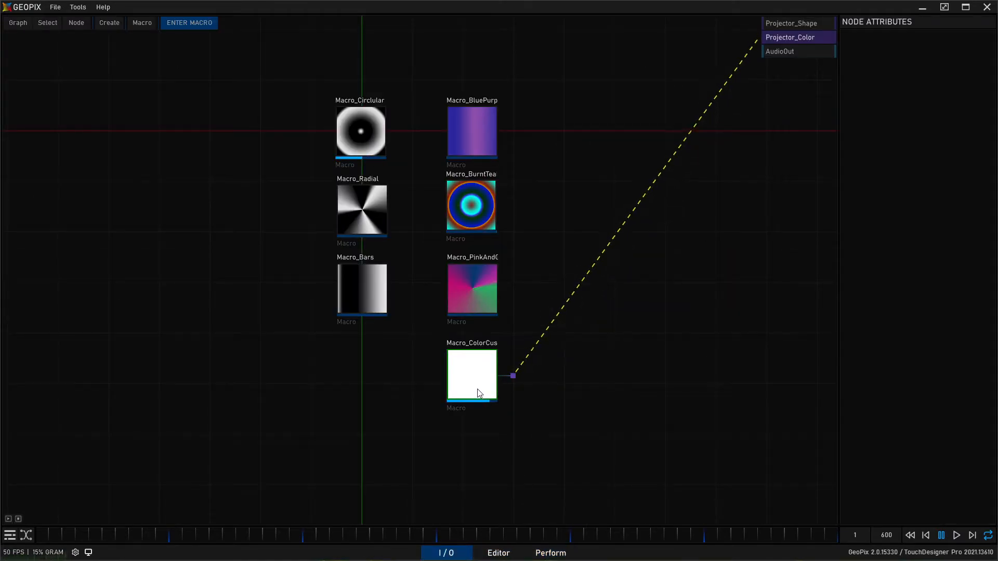
pyautogui.click(176, 22)
pyautogui.click(361, 126)
pyautogui.click(988, 147)
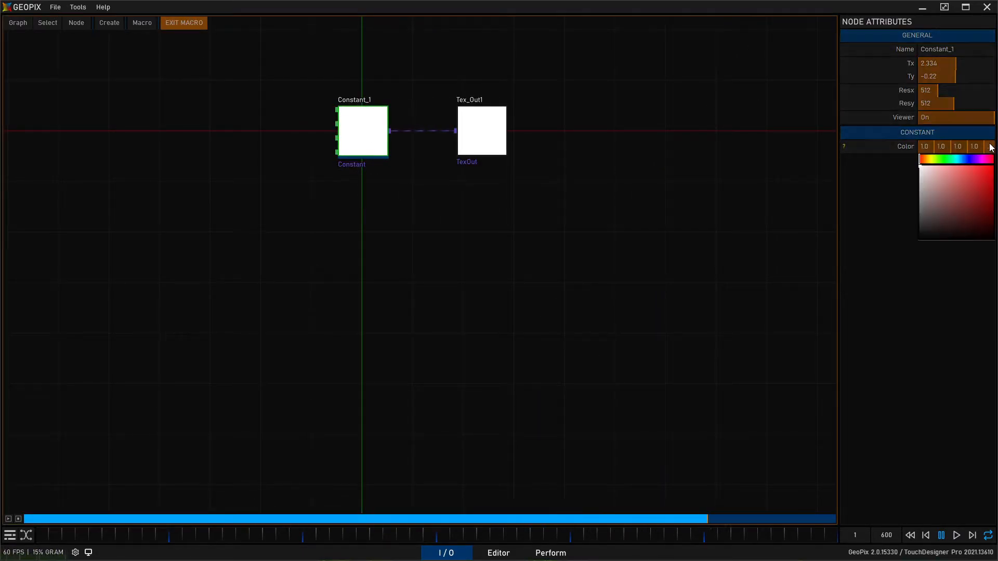
pyautogui.click(991, 169)
pyautogui.click(922, 159)
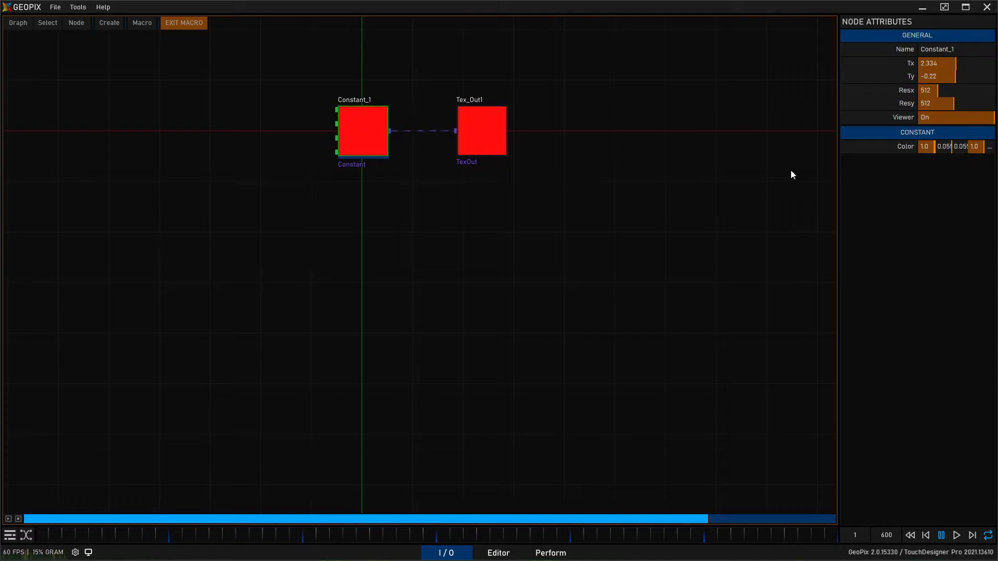
pyautogui.click(503, 467)
pyautogui.click(177, 24)
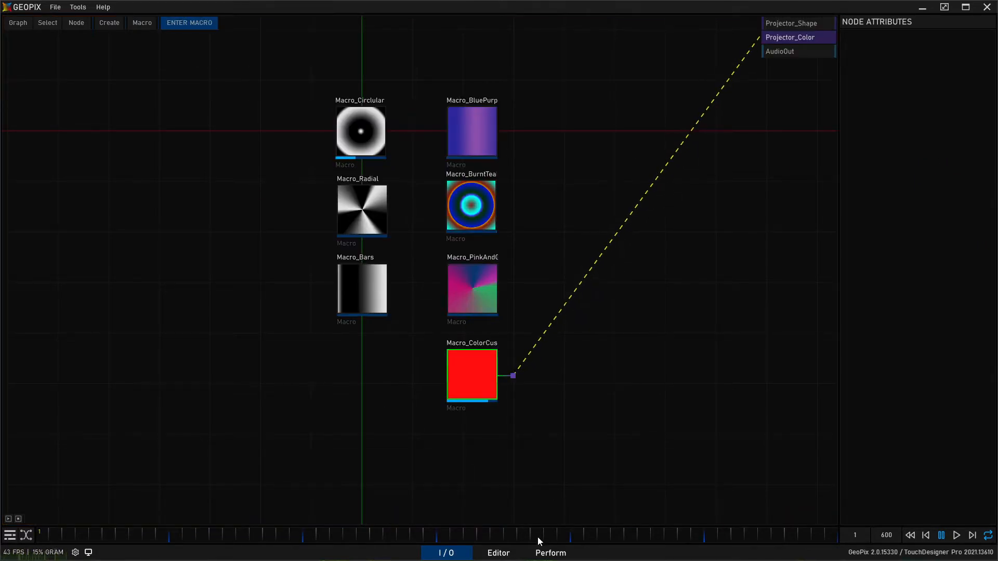
# - In the Perform canvas, trigger the red Macro_ColorCustom over the playing Macro_Circlular shape
pyautogui.click(550, 552)
pyautogui.click(716, 280)
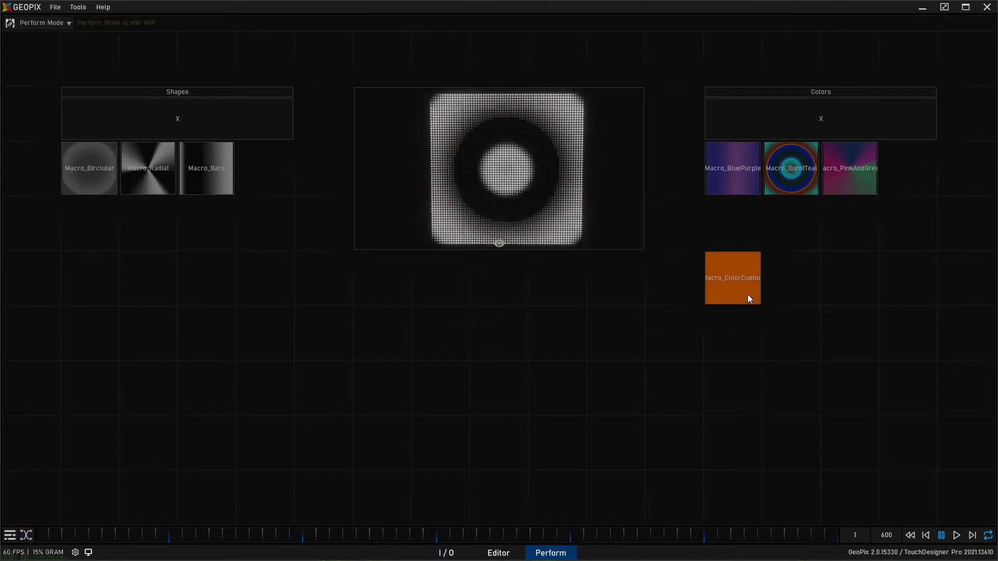
pyautogui.click(740, 289)
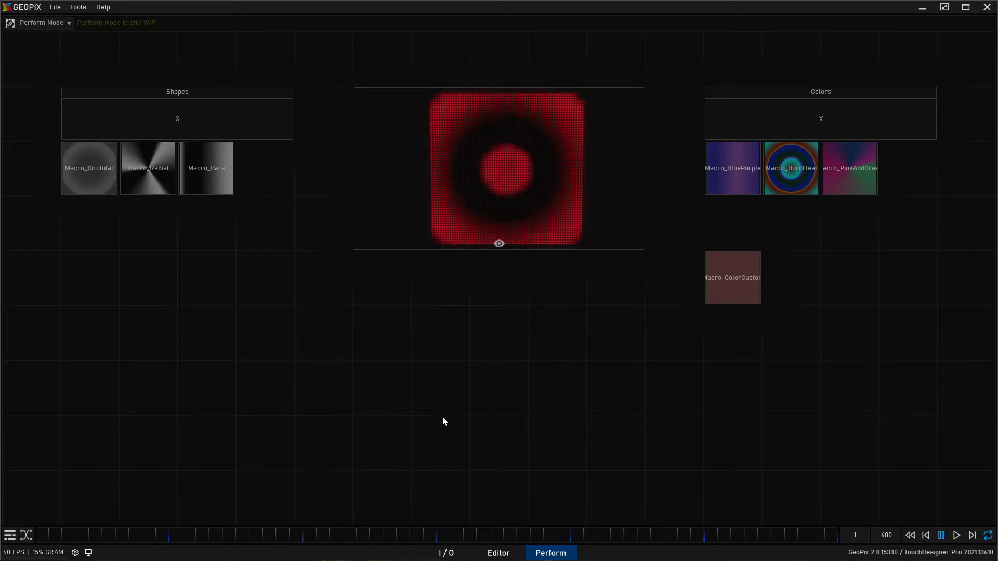
pyautogui.click(446, 552)
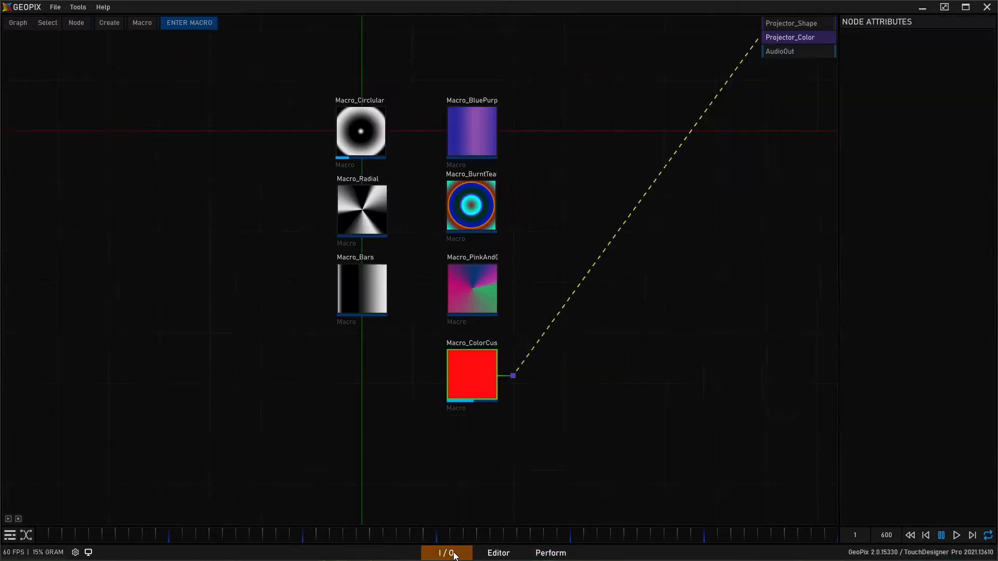
pyautogui.click(461, 373)
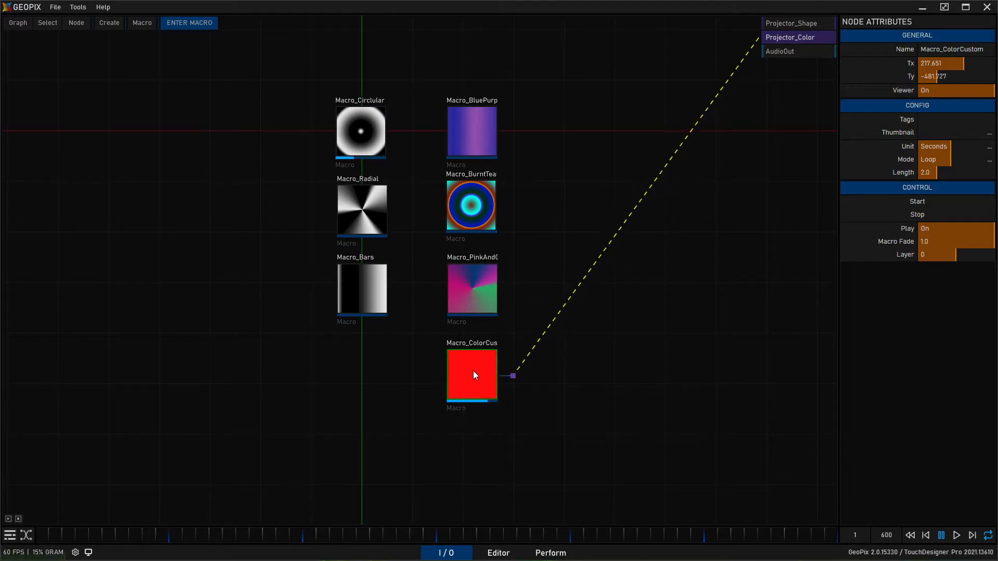
pyautogui.click(497, 553)
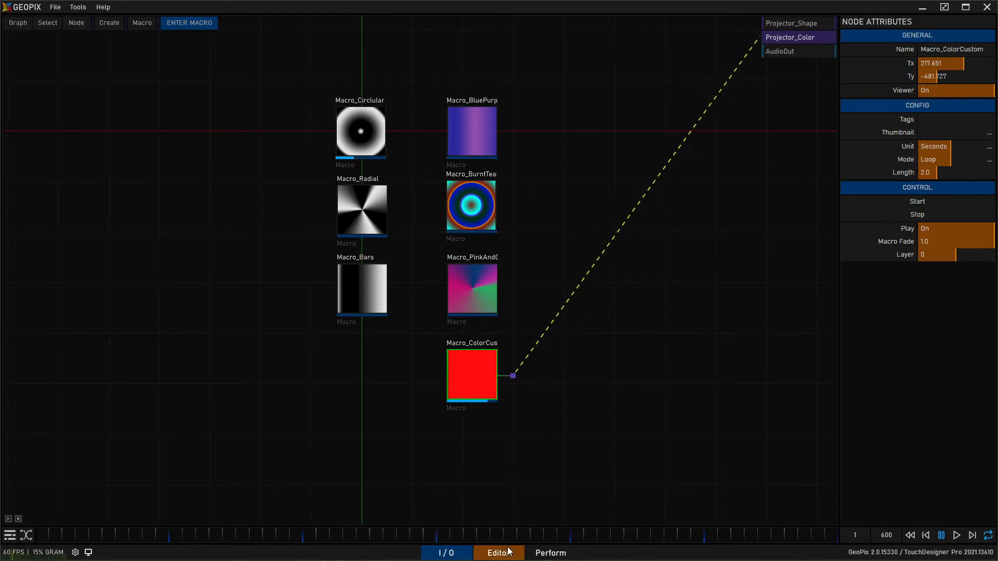
pyautogui.click(550, 553)
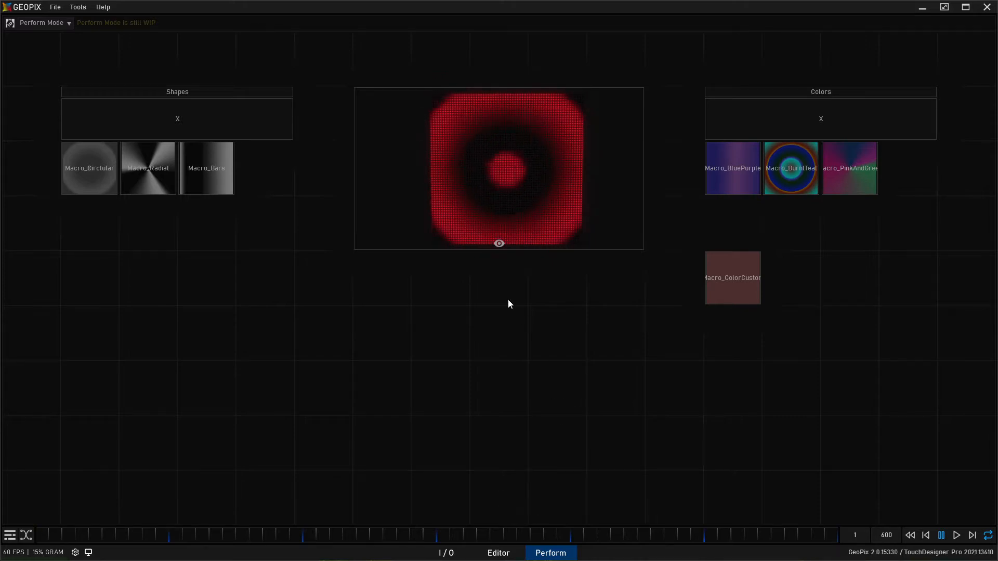
# - Put the canvas in edit mode, create a VerticalSlider widget, and place it below the preview at position 7, 1
pyautogui.click(39, 24)
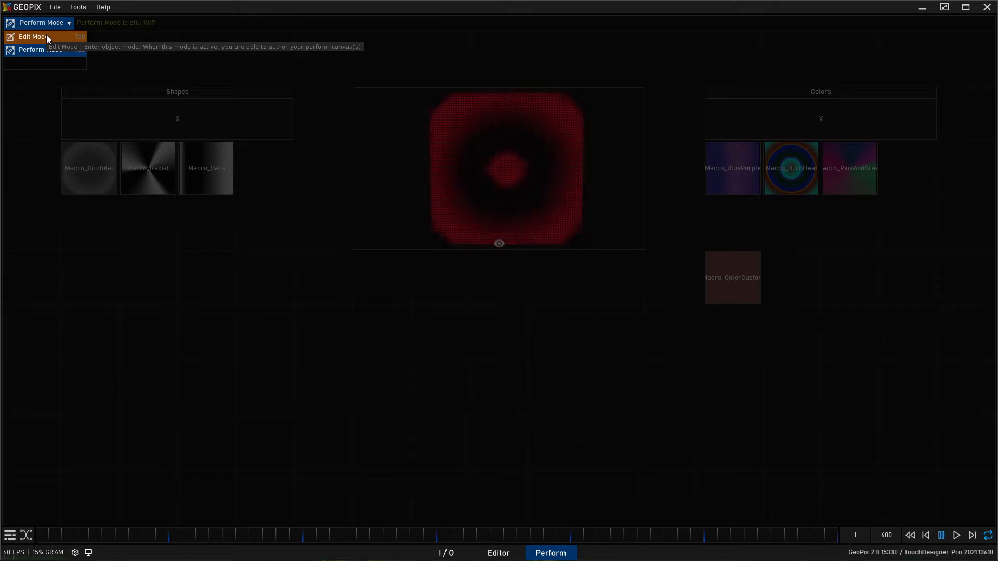
pyautogui.click(47, 36)
pyautogui.click(187, 89)
pyautogui.click(179, 23)
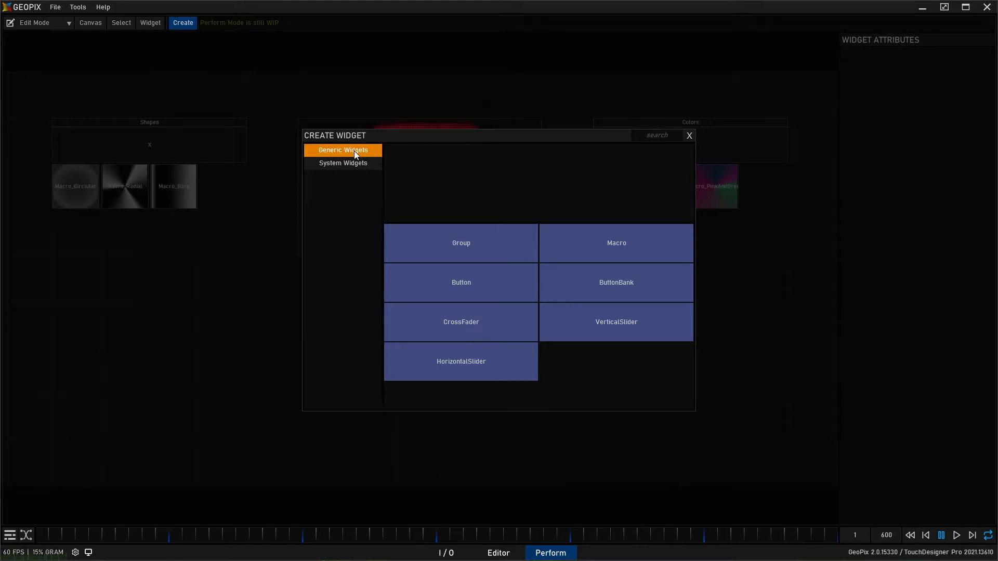
pyautogui.click(601, 325)
pyautogui.moveTo(76, 372); pyautogui.dragTo(396, 352)
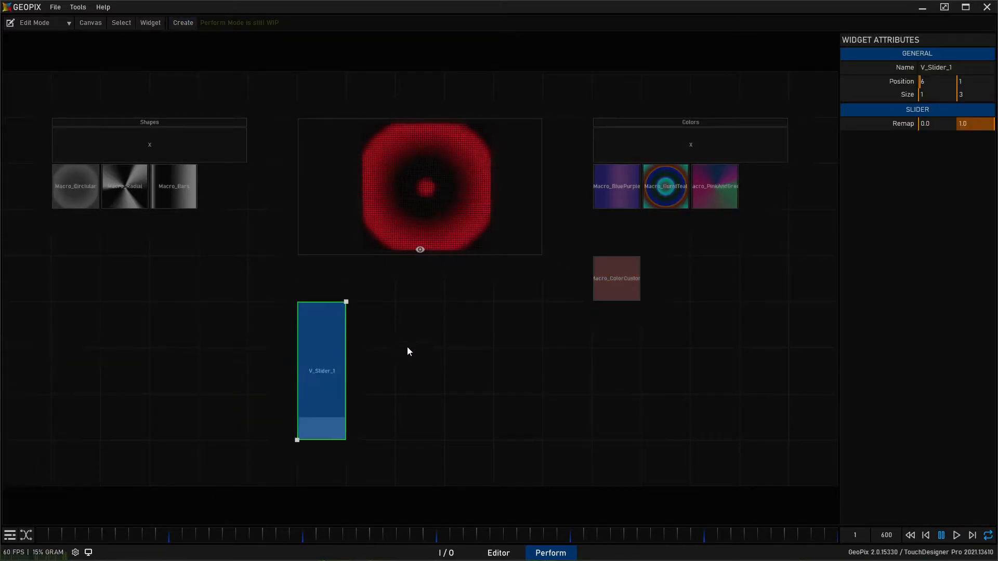
pyautogui.moveTo(322, 347); pyautogui.dragTo(350, 346)
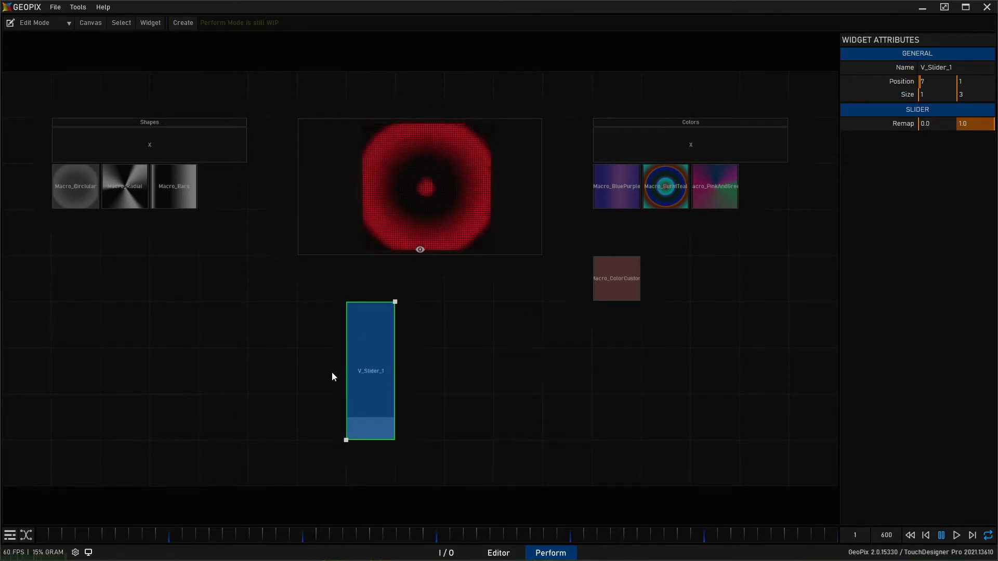
# - Duplicate the vertical slider twice to form a row of three adjacent sliders
pyautogui.hotkey('ctrl', 'd')
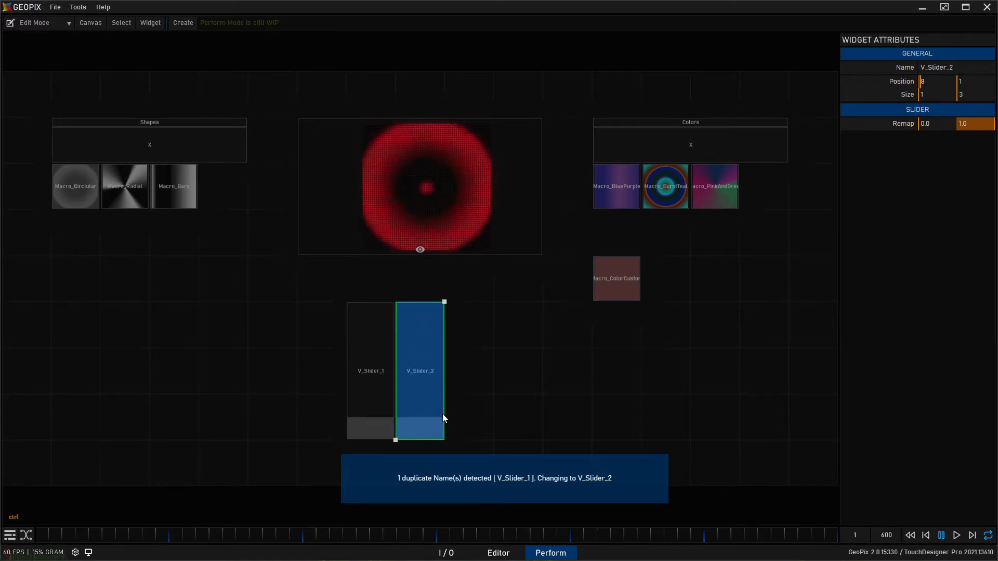
pyautogui.hotkey('ctrl', 'd')
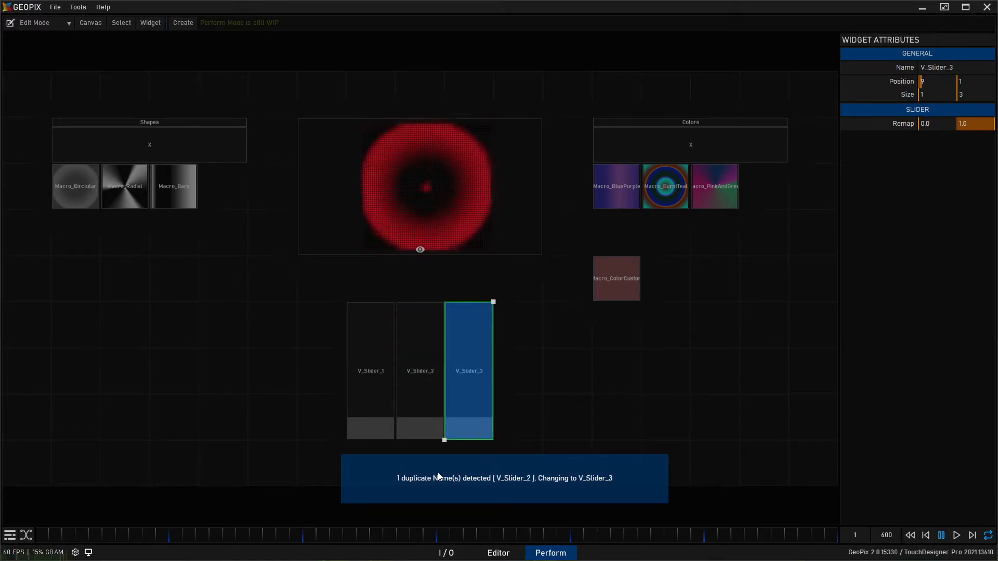
pyautogui.click(342, 351)
# - Rename the first vertical slider V_Red and the middle one V_Green
pyautogui.click(382, 342)
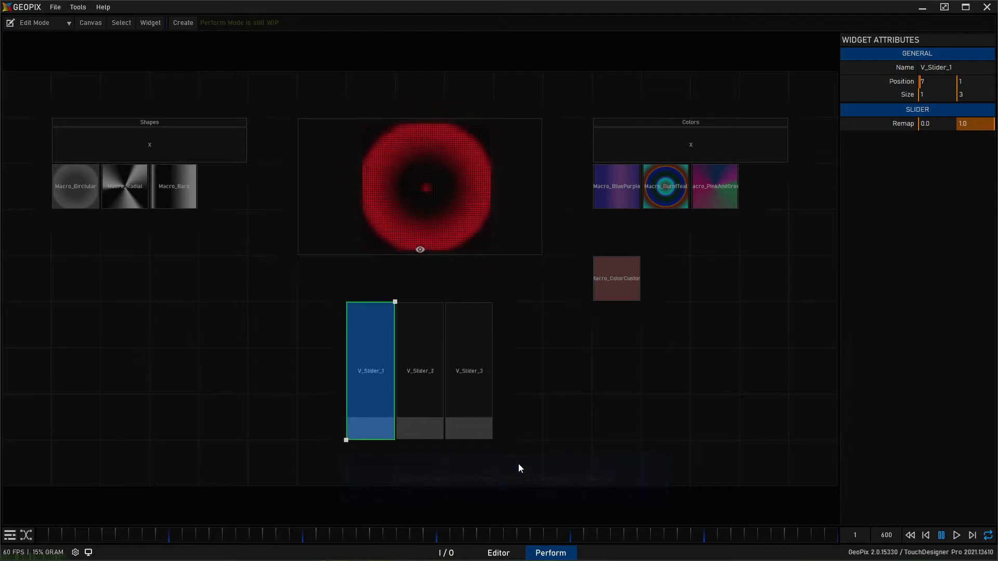
pyautogui.click(983, 69)
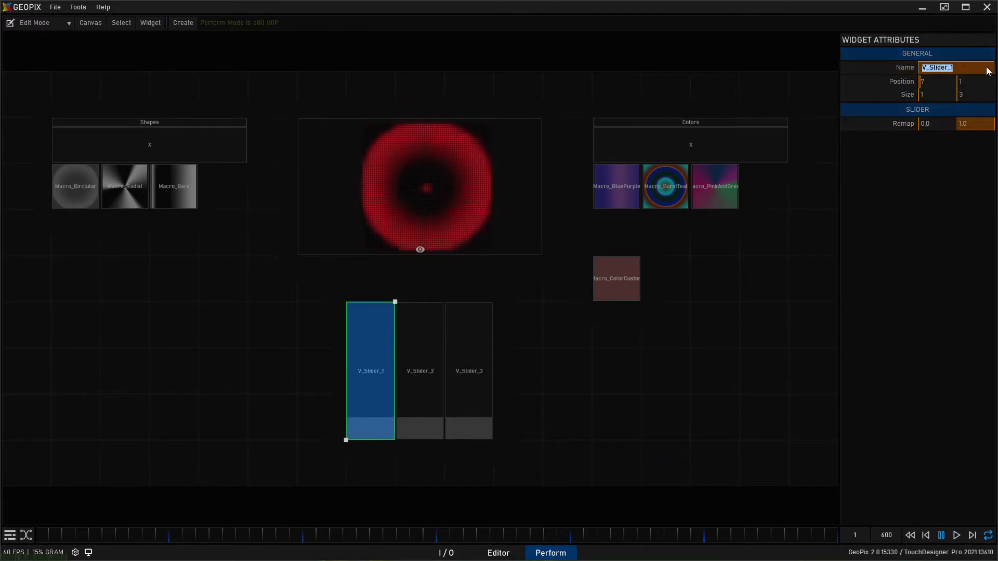
pyautogui.write('V_Red')
pyautogui.press('Return')
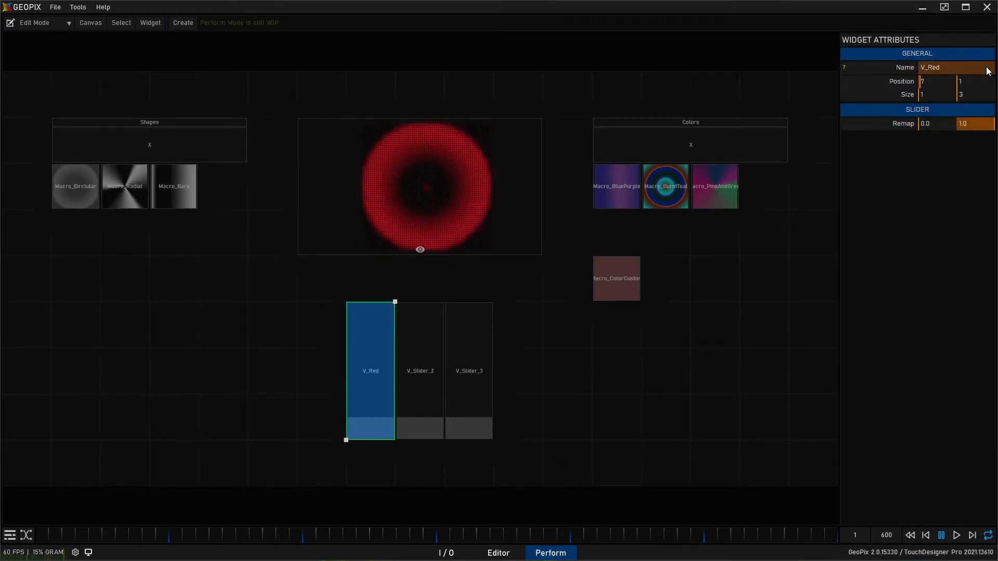
pyautogui.click(420, 364)
pyautogui.click(942, 69)
pyautogui.write('V_Green')
pyautogui.press('Return')
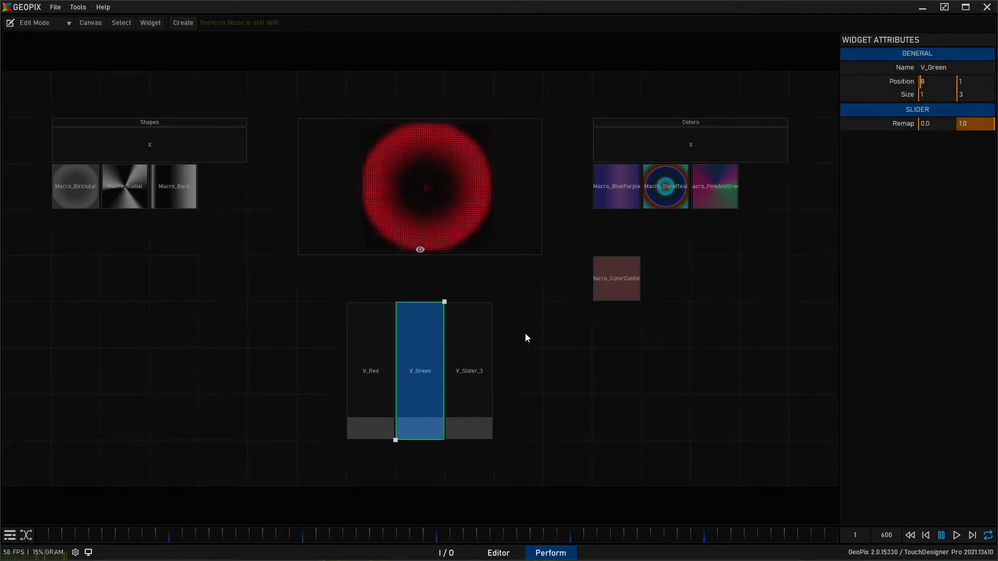
# - Rename the third vertical slider V_Blue
pyautogui.click(469, 364)
pyautogui.click(943, 68)
pyautogui.write('V_Blue')
pyautogui.press('Return')
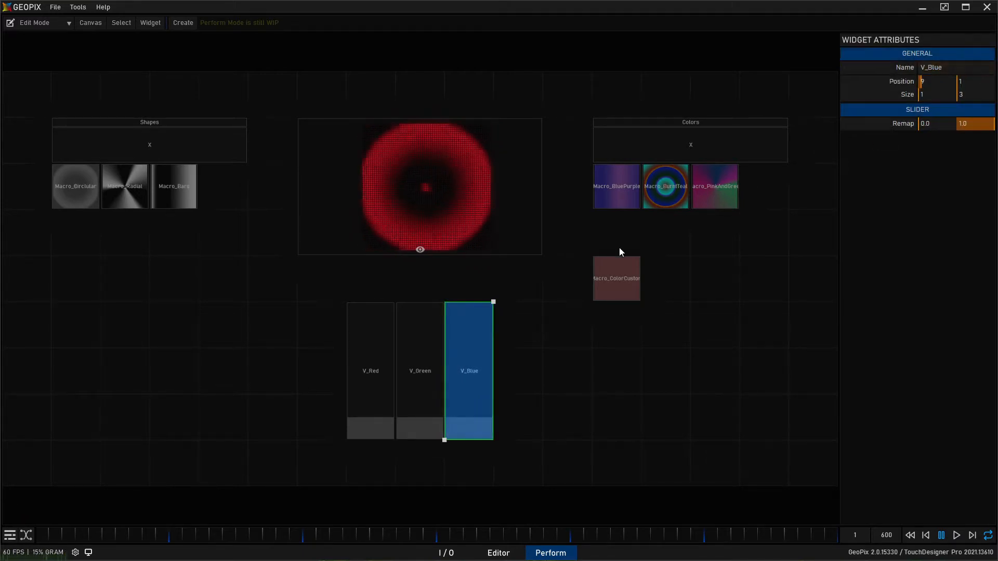
# - Switch the canvas to Perform Mode and test the V_Red, V_Green and V_Blue sliders by moving each fully up and back down
pyautogui.click(550, 348)
pyautogui.click(359, 353)
pyautogui.click(432, 345)
pyautogui.click(467, 388)
pyautogui.click(31, 23)
pyautogui.click(53, 48)
pyautogui.moveTo(437, 453); pyautogui.dragTo(437, 306)
pyautogui.moveTo(495, 465); pyautogui.dragTo(499, 306)
pyautogui.moveTo(559, 442); pyautogui.dragTo(559, 298)
pyautogui.moveTo(441, 312); pyautogui.dragTo(441, 460)
pyautogui.moveTo(499, 311); pyautogui.dragTo(499, 460)
pyautogui.moveTo(557, 361); pyautogui.dragTo(556, 468)
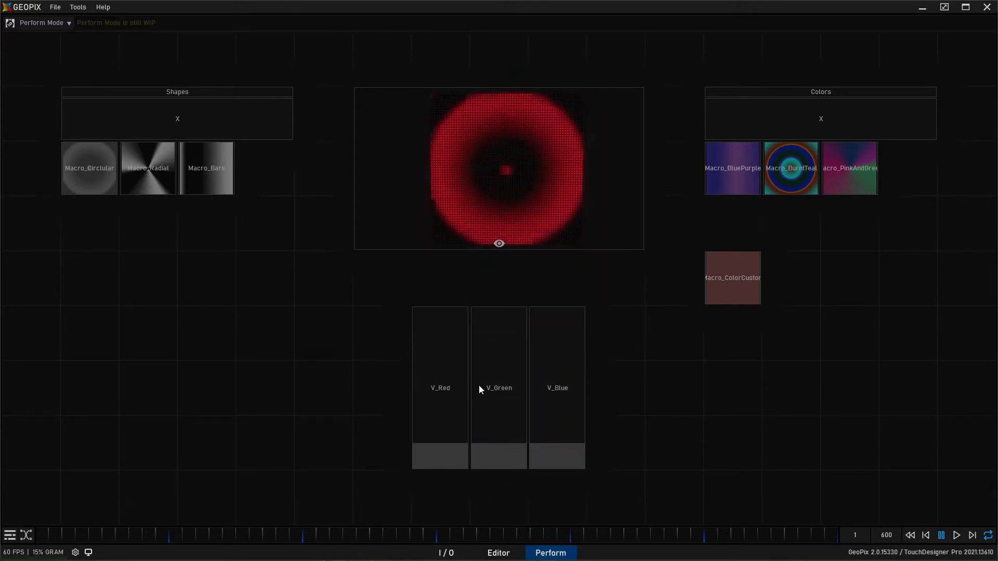
# - Return to the I/O graph and enter Macro_ColorCustom to work on its Constant_1 node
pyautogui.click(445, 553)
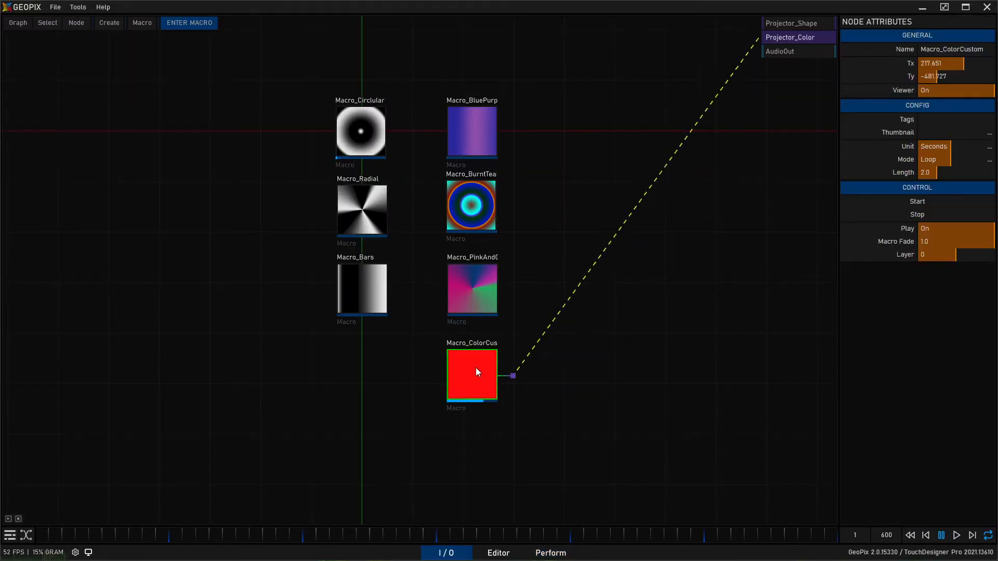
pyautogui.click(195, 22)
pyautogui.click(383, 107)
pyautogui.moveTo(276, 226); pyautogui.dragTo(425, 338)
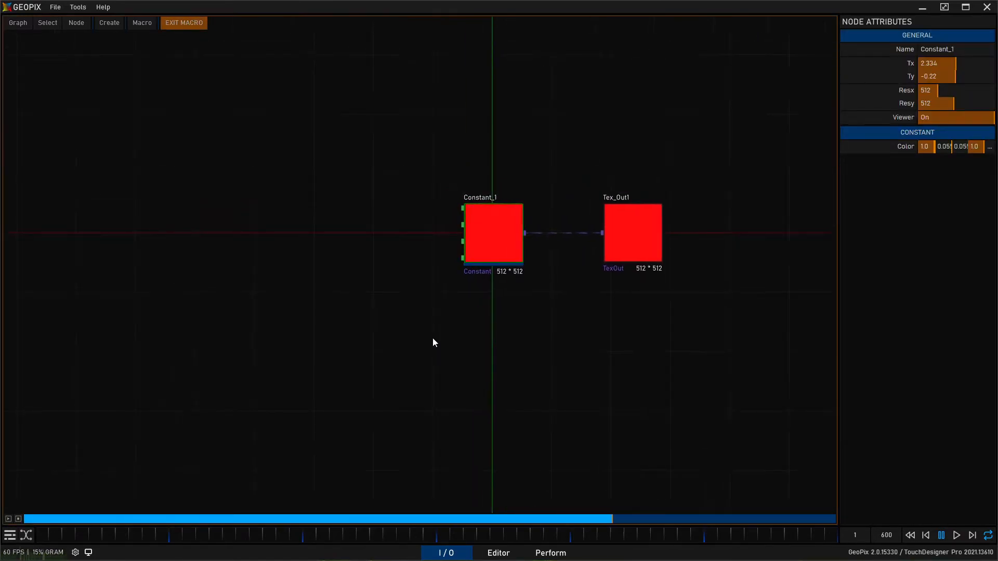
pyautogui.scroll(3, 578, 347)
pyautogui.click(578, 348)
pyautogui.click(467, 239)
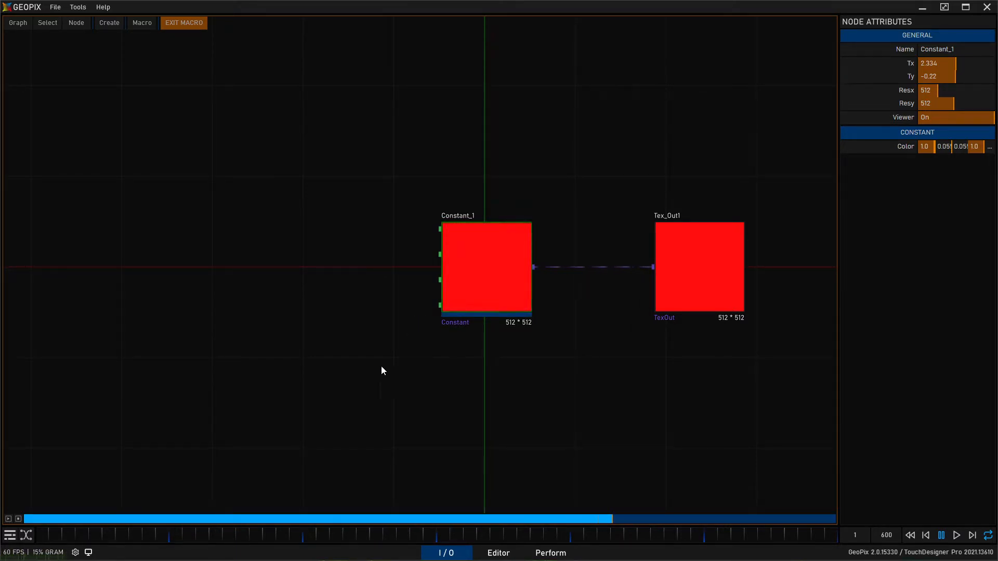
# - Reset Constant_1's color to its white default of 1.0 in every channel and move the node farther from Tex_Out1
pyautogui.click(899, 147)
pyautogui.moveTo(510, 143); pyautogui.dragTo(483, 163, button='middle')
pyautogui.moveTo(501, 301); pyautogui.dragTo(425, 298)
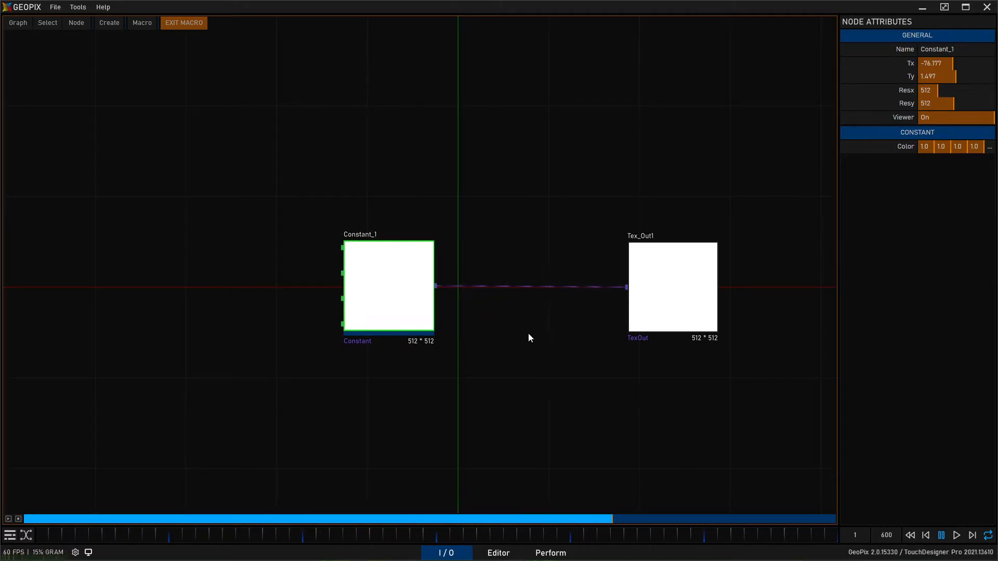
pyautogui.moveTo(529, 348); pyautogui.dragTo(556, 350, button='middle')
pyautogui.moveTo(194, 270); pyautogui.dragTo(229, 263, button='middle')
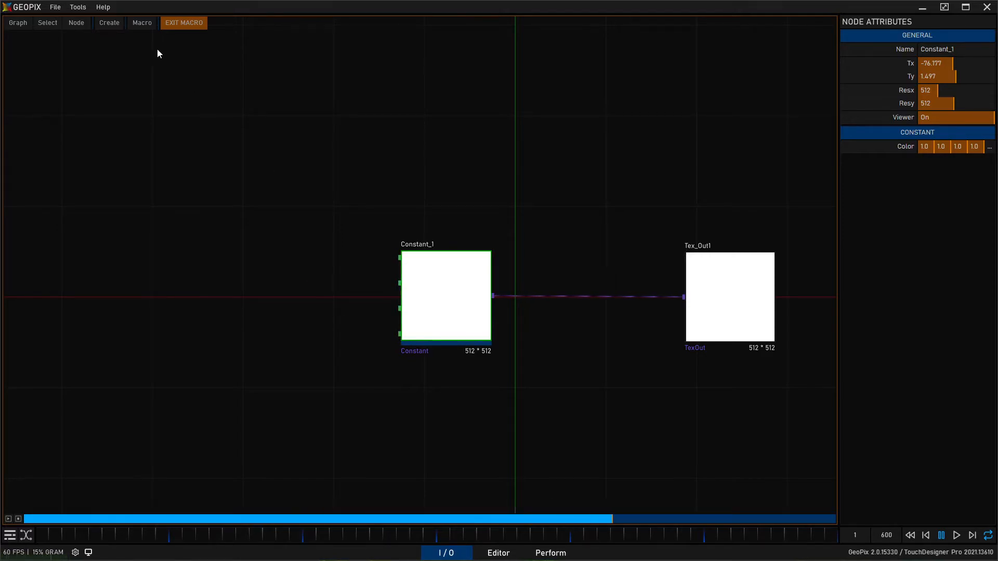
# - Create a WidgetCapture channel node and place it in free space beside Constant_1's inputs
pyautogui.click(109, 23)
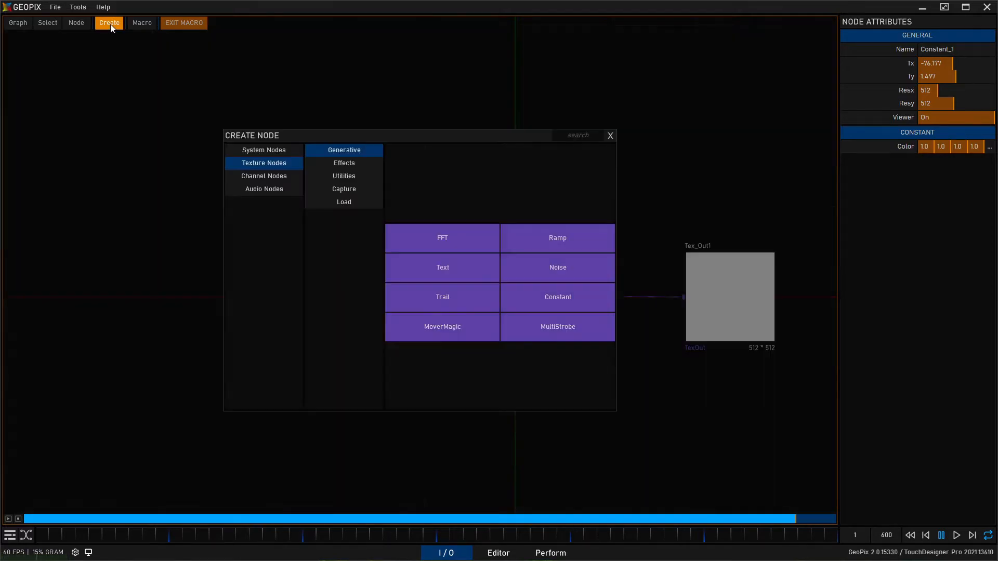
pyautogui.click(281, 175)
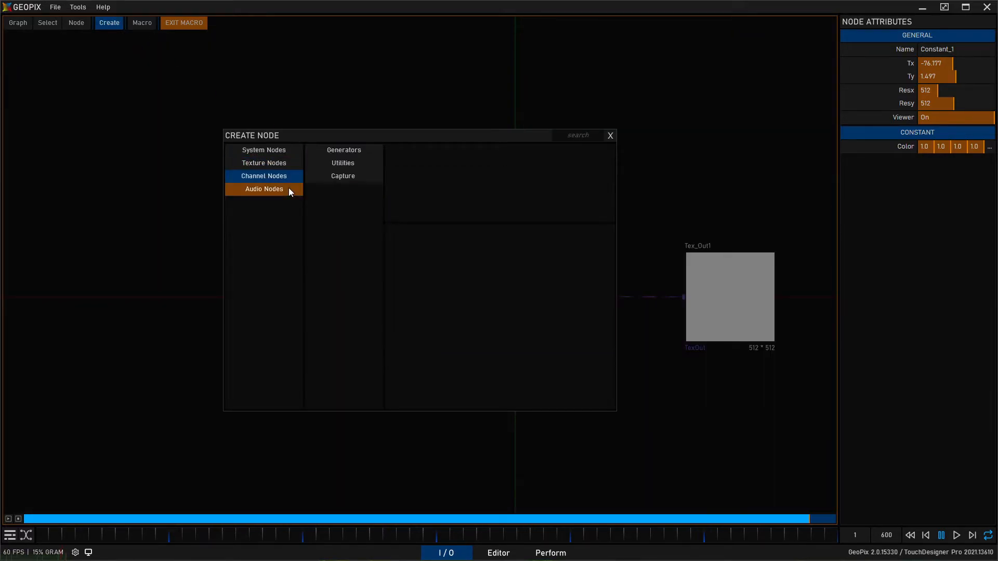
pyautogui.click(349, 176)
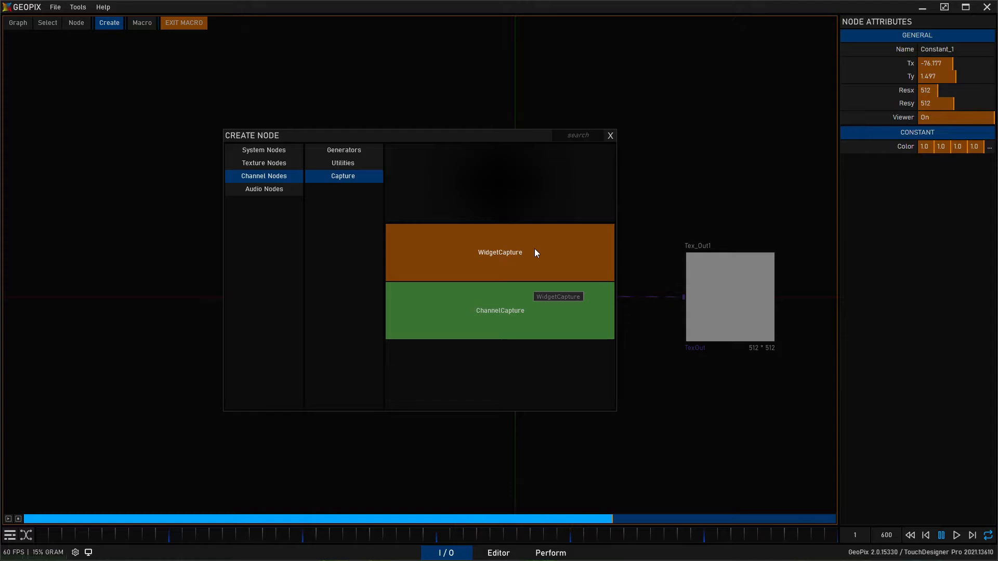
pyautogui.click(499, 254)
pyautogui.click(295, 243)
pyautogui.moveTo(303, 374); pyautogui.dragTo(310, 383, button='middle')
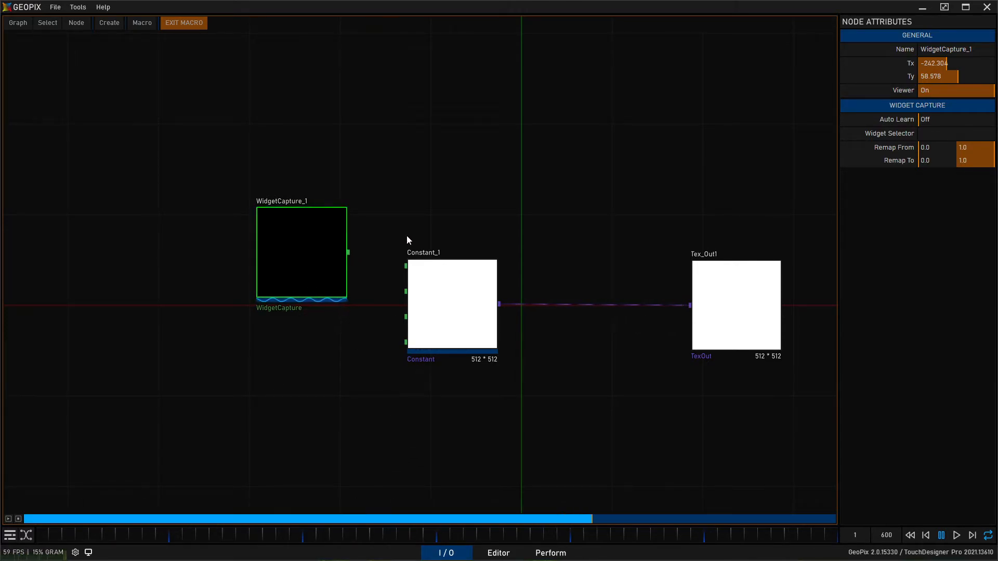
pyautogui.moveTo(326, 277); pyautogui.dragTo(311, 276)
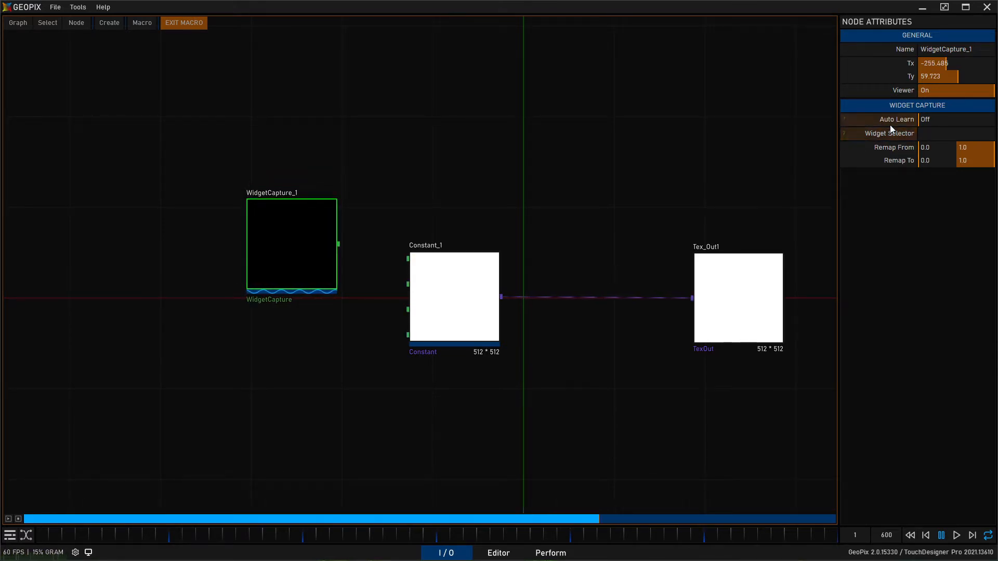
# - Turn on Auto Learn for WidgetCapture_1, bind it to the V_Red slider in the Perform canvas, and return to the I/O graph
pyautogui.click(944, 119)
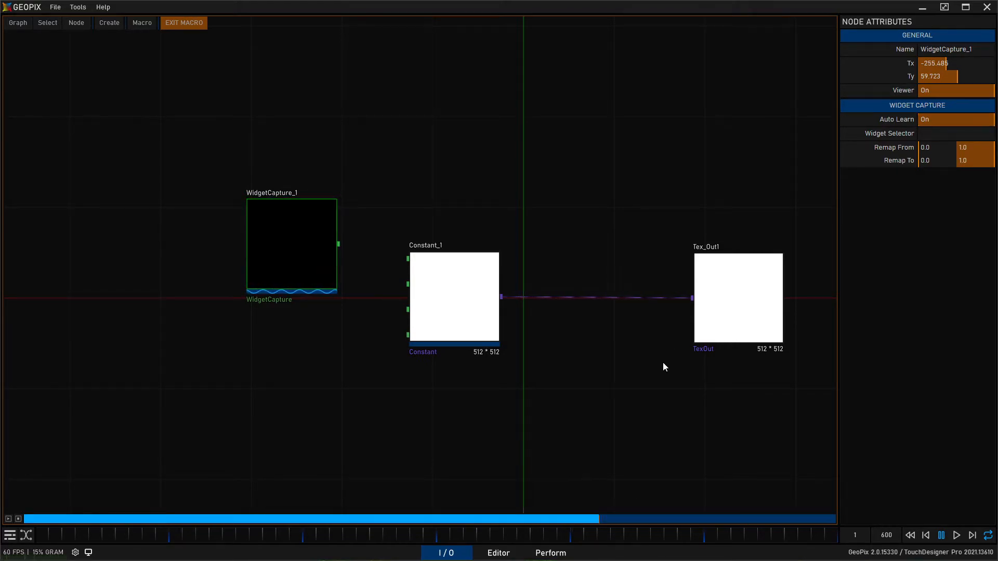
pyautogui.click(549, 554)
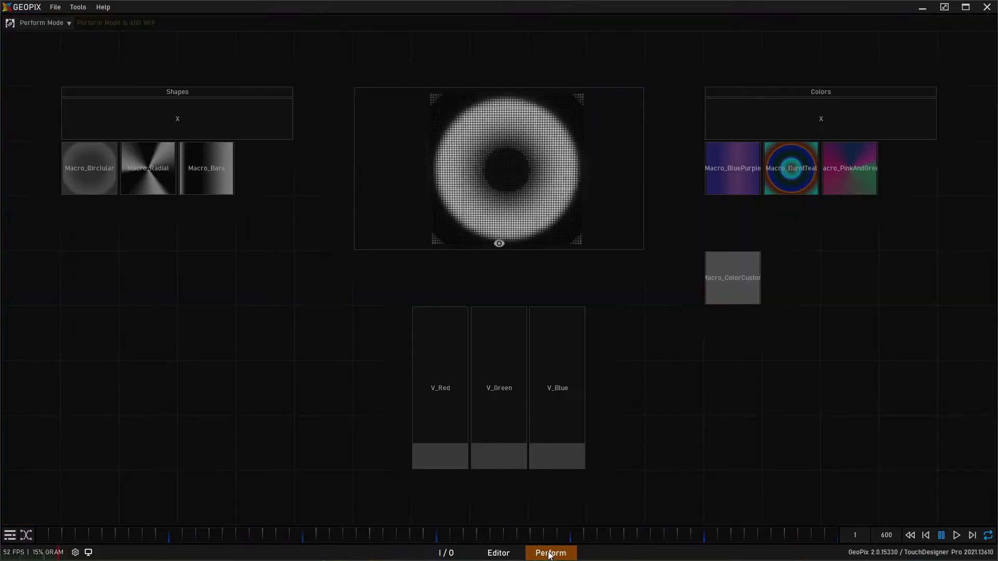
pyautogui.moveTo(459, 458)
pyautogui.mouseDown()
pyautogui.moveTo(461, 363)
pyautogui.moveTo(457, 452)
pyautogui.mouseUp()
pyautogui.click(453, 554)
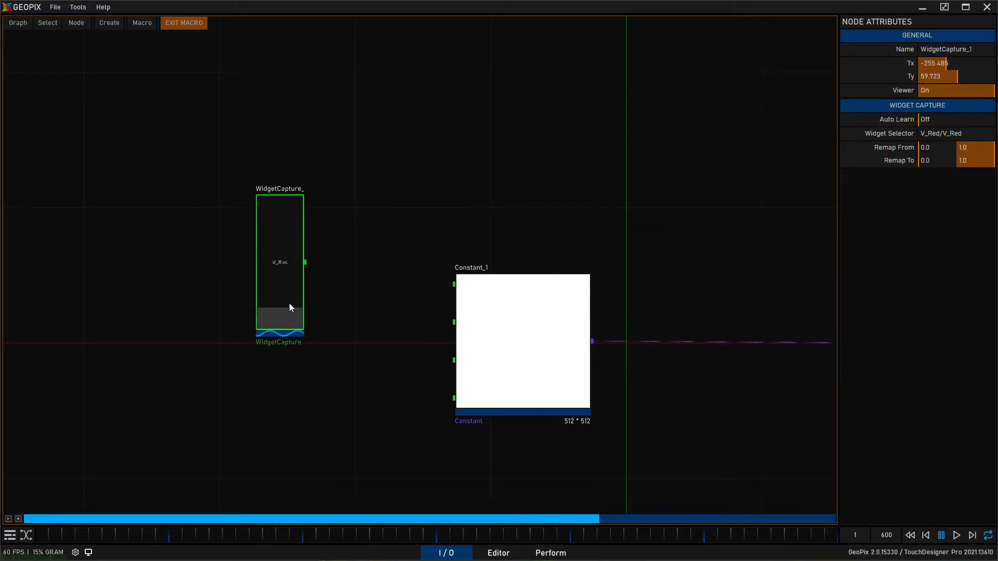
# - Test the captured V_Red slider within the WidgetCapture node by raising it and returning it to its minimum
pyautogui.moveTo(286, 320)
pyautogui.mouseDown()
pyautogui.moveTo(294, 244)
pyautogui.moveTo(278, 318)
pyautogui.mouseUp()
pyautogui.moveTo(294, 205); pyautogui.dragTo(291, 244)
pyautogui.moveTo(290, 309); pyautogui.dragTo(295, 188)
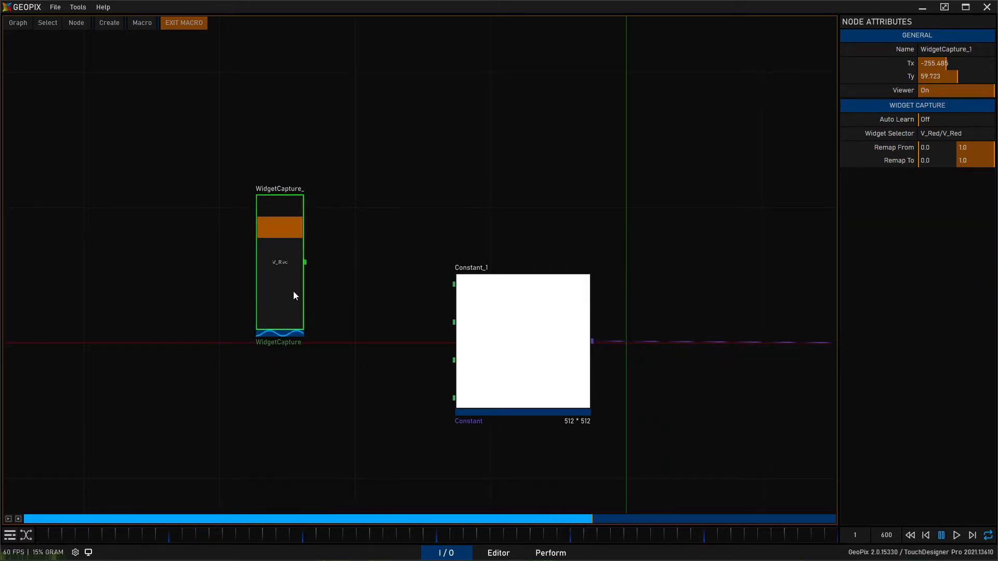
pyautogui.moveTo(279, 262); pyautogui.dragTo(277, 326)
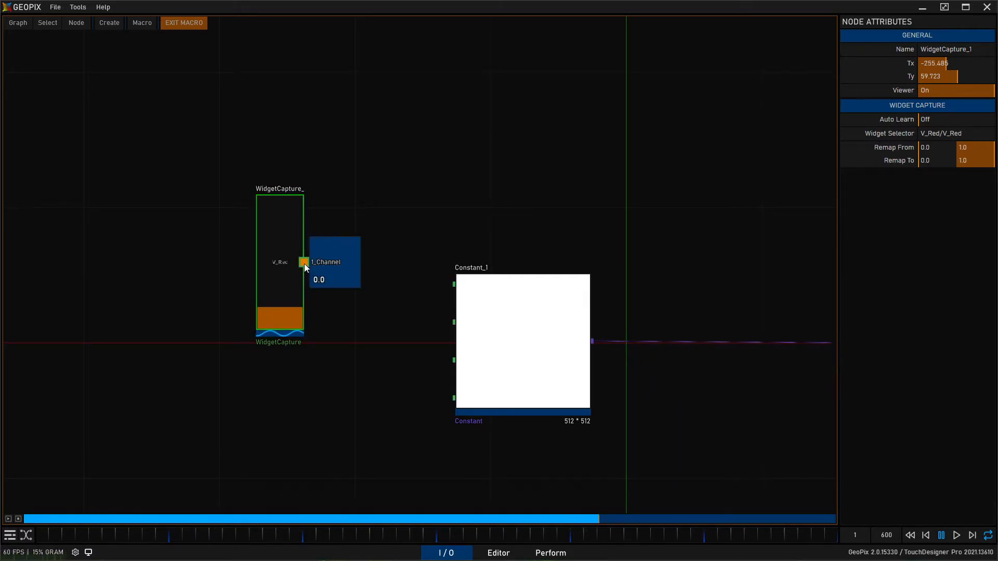
# - Reposition the WidgetCapture node and connect its output channel to Constant_1's first input
pyautogui.moveTo(280, 315); pyautogui.dragTo(253, 322)
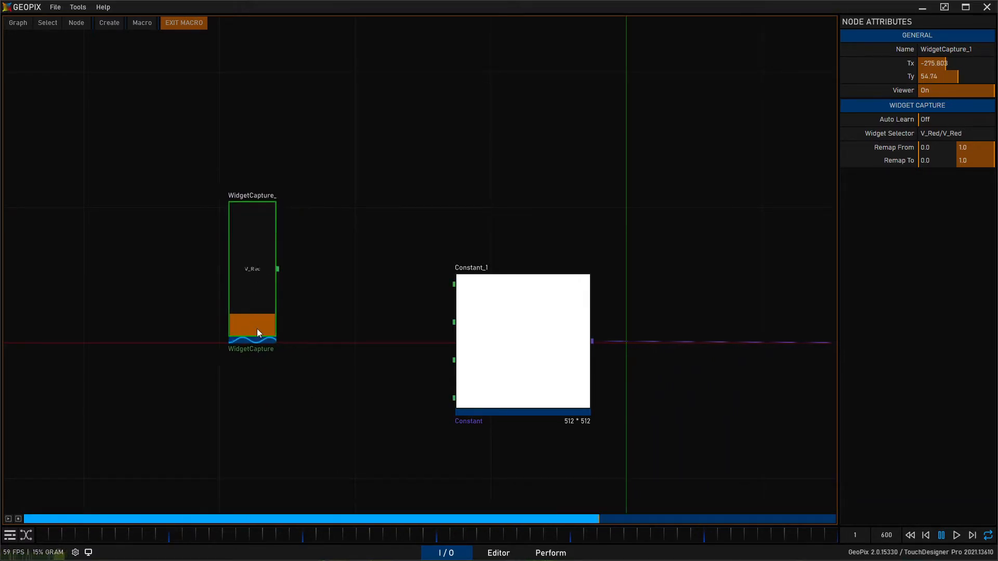
pyautogui.moveTo(277, 269)
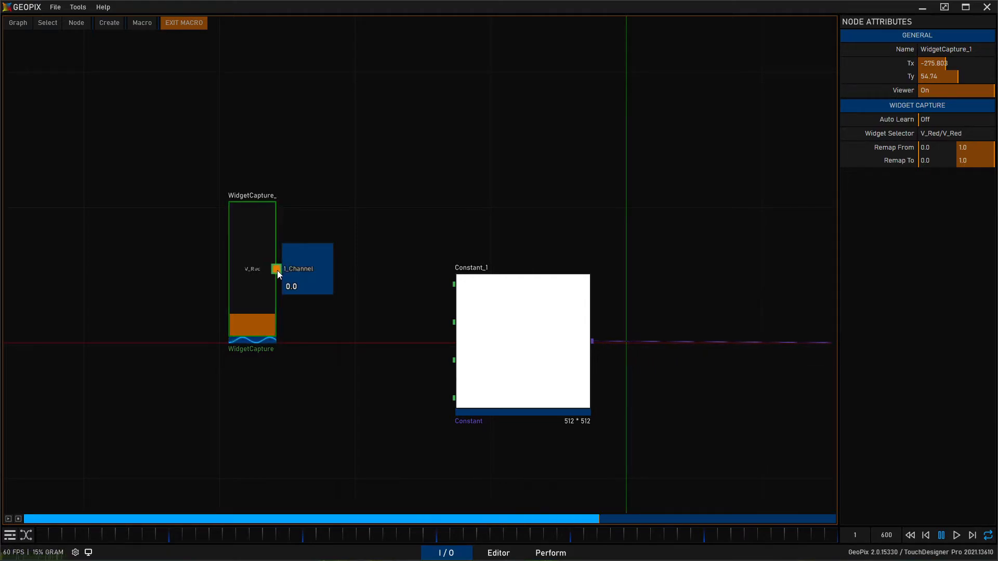
pyautogui.click(457, 285)
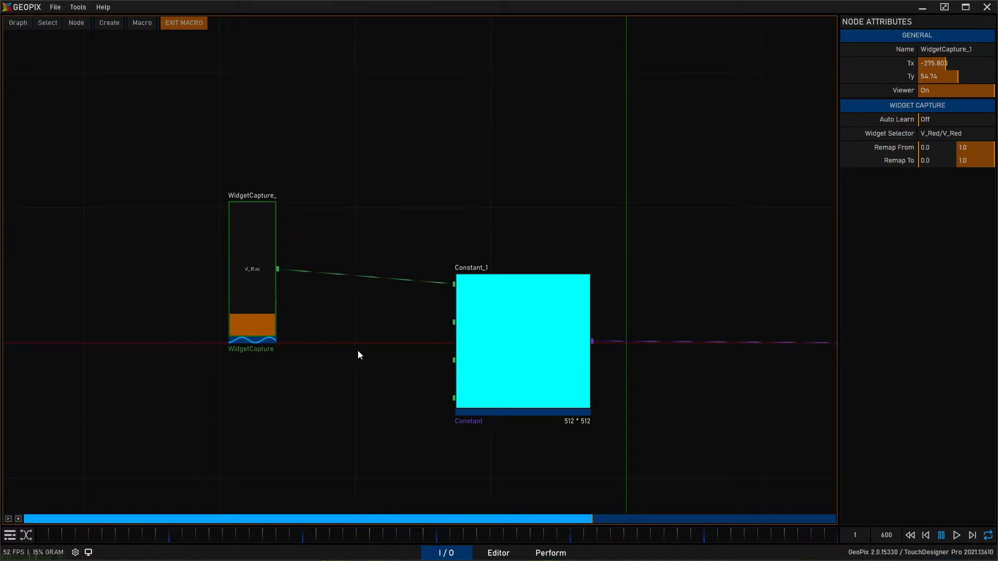
# - Move the WidgetCapture node up and away from Constant_1, then duplicate it twice into a spaced column of three
pyautogui.moveTo(260, 249); pyautogui.dragTo(233, 222)
pyautogui.moveTo(314, 351); pyautogui.dragTo(335, 274, button='middle')
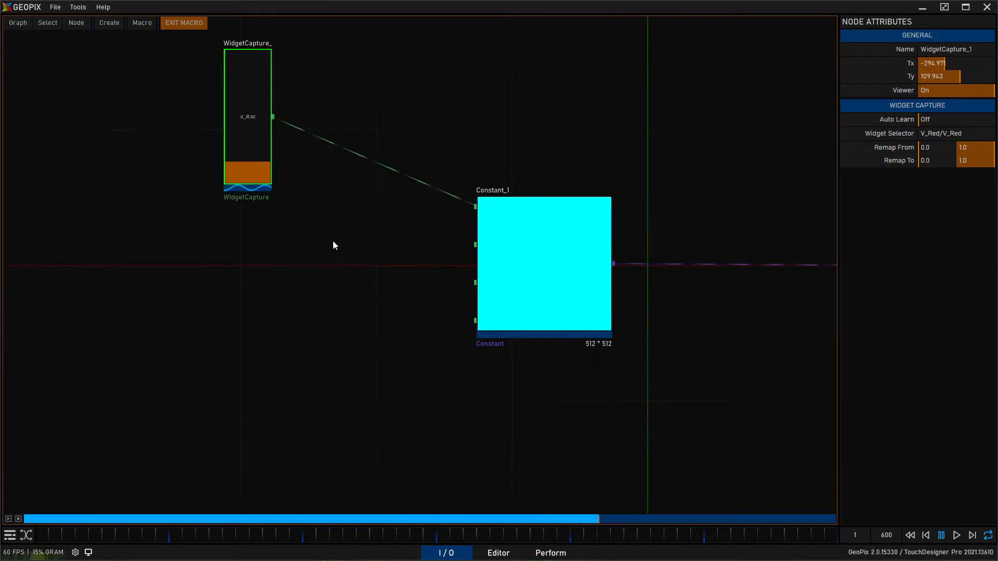
pyautogui.hotkey('ctrl', 'd')
pyautogui.hotkey('ctrl', 'd')
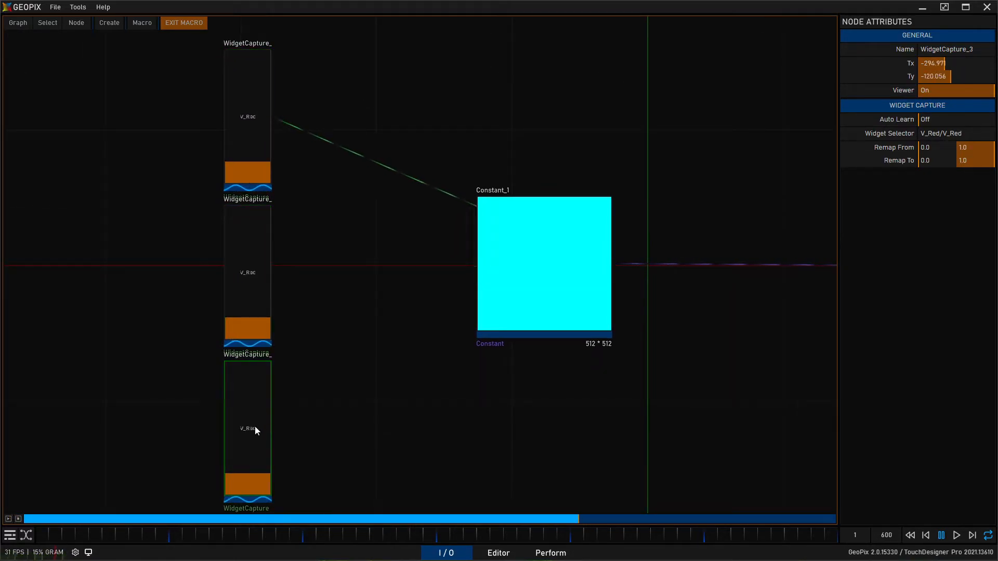
pyautogui.moveTo(255, 421); pyautogui.dragTo(252, 421)
# - Rename the uppermost capture node WidgetCapture_V_Red
pyautogui.click(254, 134)
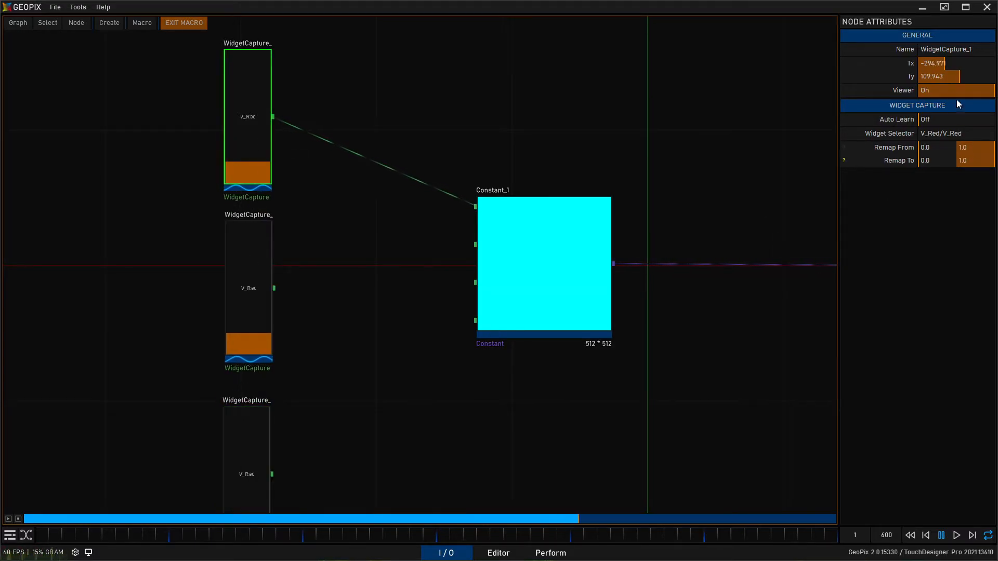
pyautogui.click(930, 49)
pyautogui.press('BackSpace')
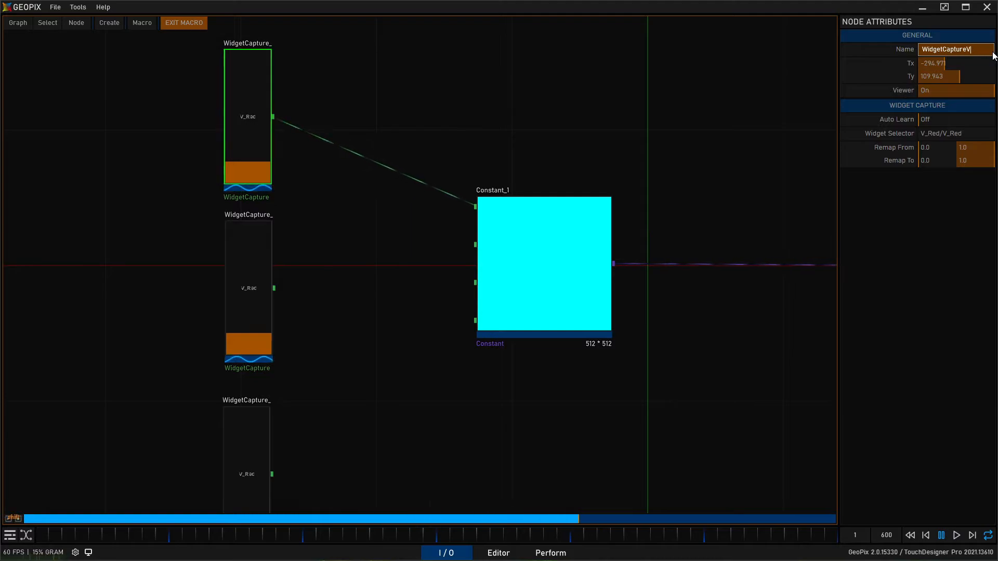
pyautogui.write('V_Red')
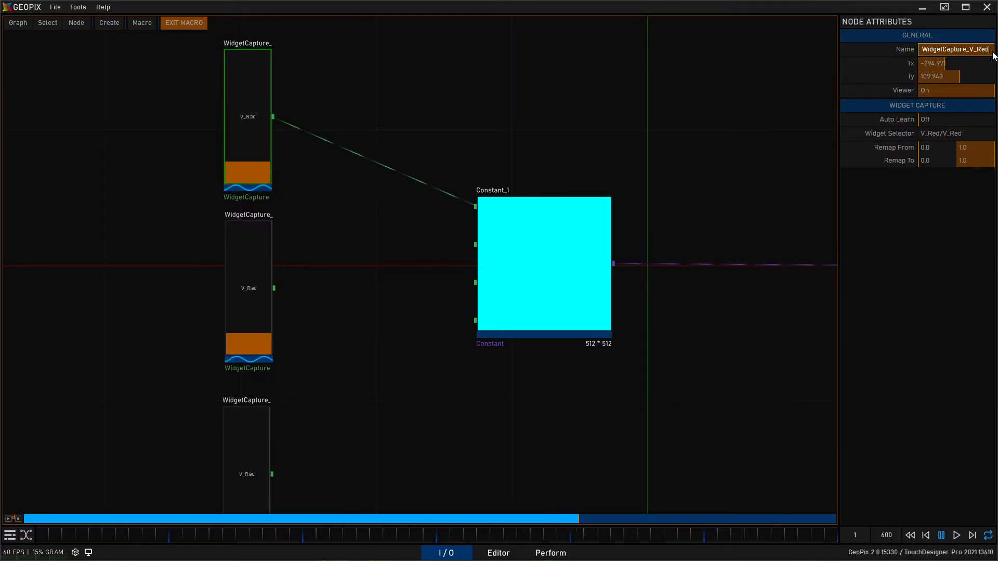
pyautogui.press('Return')
# - Rename the middle capture node WidgetCapture_V_Green
pyautogui.click(256, 264)
pyautogui.click(985, 48)
pyautogui.click(966, 50)
pyautogui.press('Right')
pyautogui.press('BackSpace')
pyautogui.write('V_Gree')
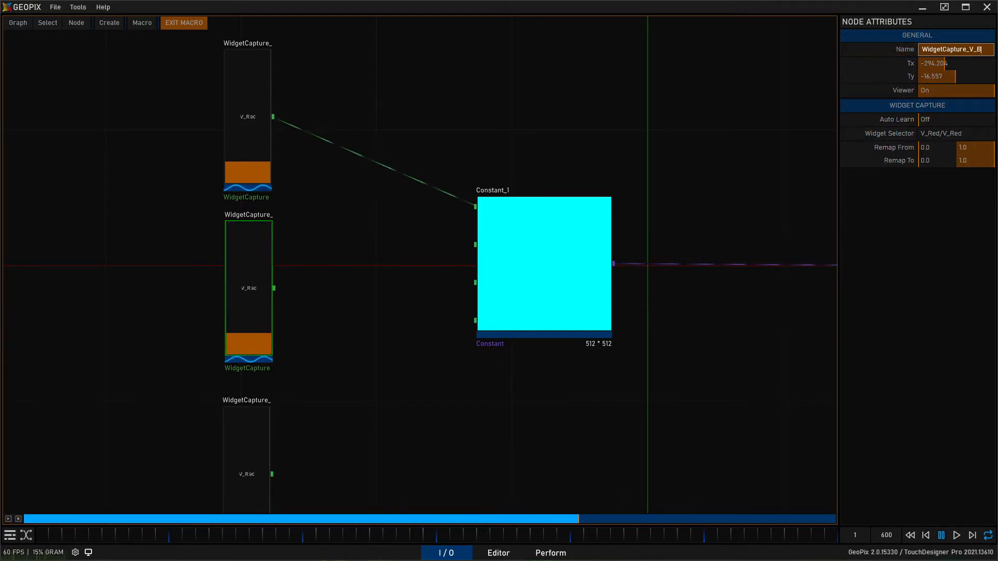
pyautogui.write('n')
pyautogui.press('Return')
# - Rename the lowest capture node WidgetCapture_V_Blue
pyautogui.click(249, 432)
pyautogui.click(940, 49)
pyautogui.press('Right')
pyautogui.press('BackSpace')
pyautogui.write('V')
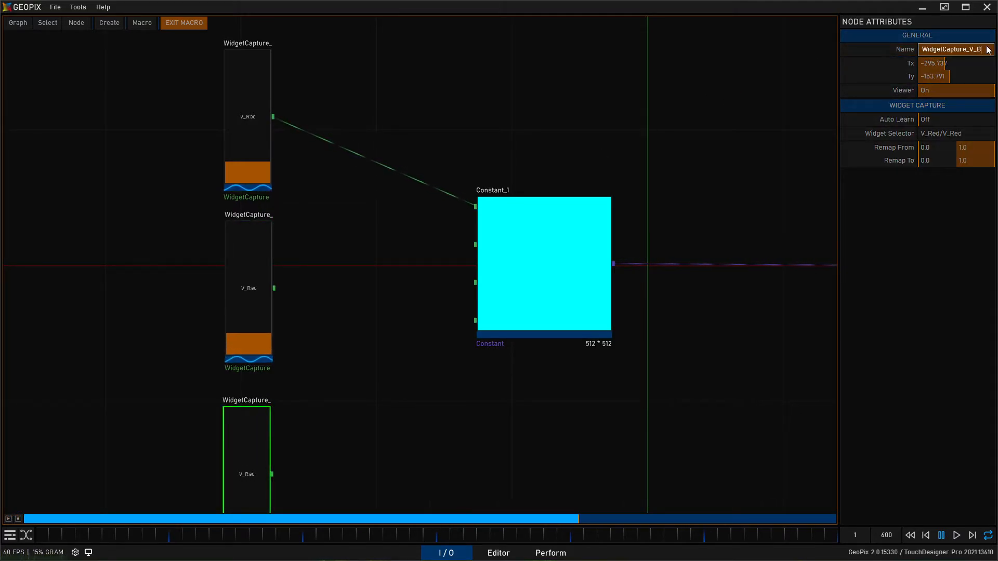
pyautogui.write('_Blue')
pyautogui.press('Return')
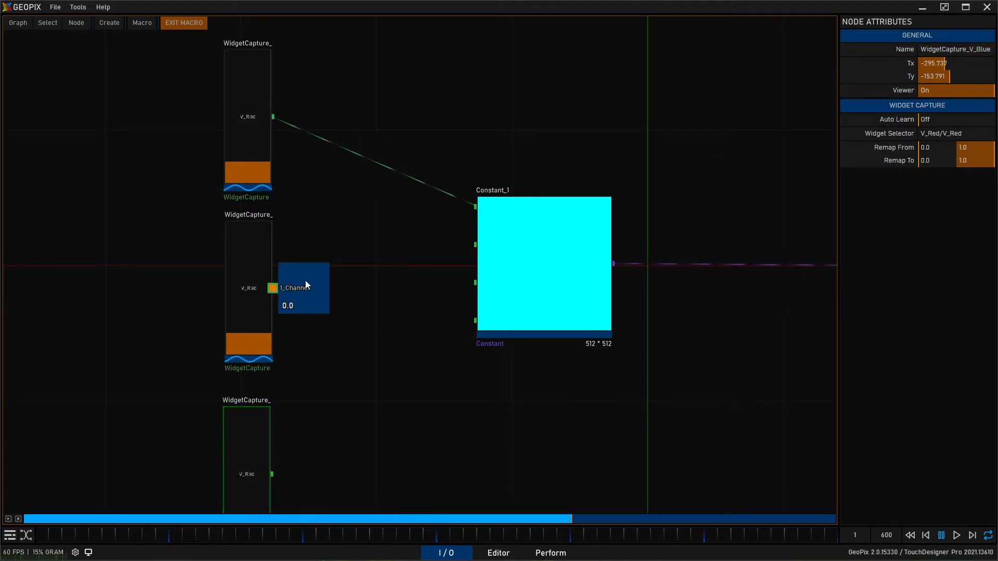
# - Connect WidgetCapture_V_Green to Constant_1's second input and WidgetCapture_V_Blue to its third input
pyautogui.moveTo(472, 243); pyautogui.dragTo(274, 288)
pyautogui.moveTo(275, 476); pyautogui.dragTo(475, 283)
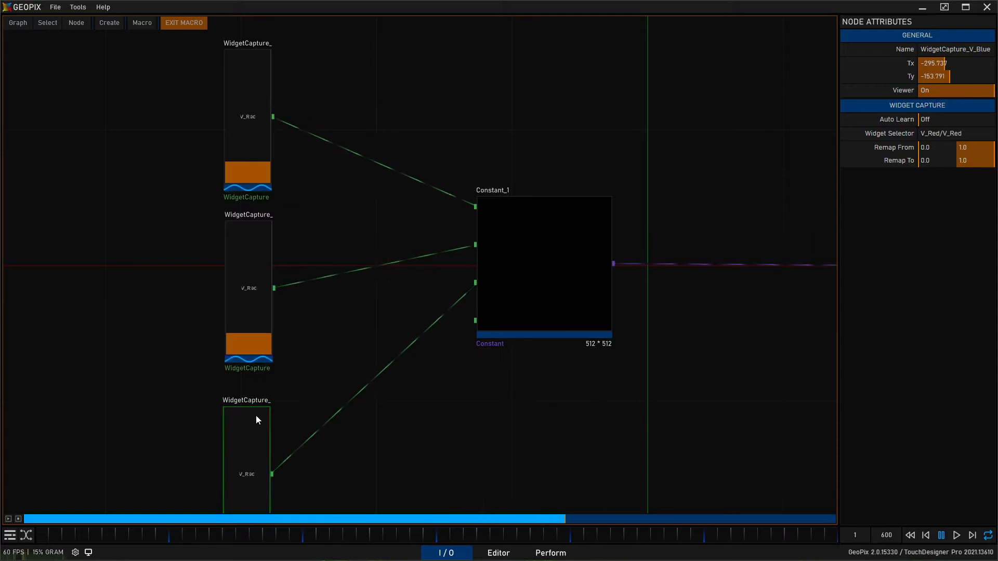
# - Turn on Auto Learn for WidgetCapture_V_Green, bind it by raising the V_Green slider to its maximum, and return to the I/O graph
pyautogui.click(247, 291)
pyautogui.click(945, 119)
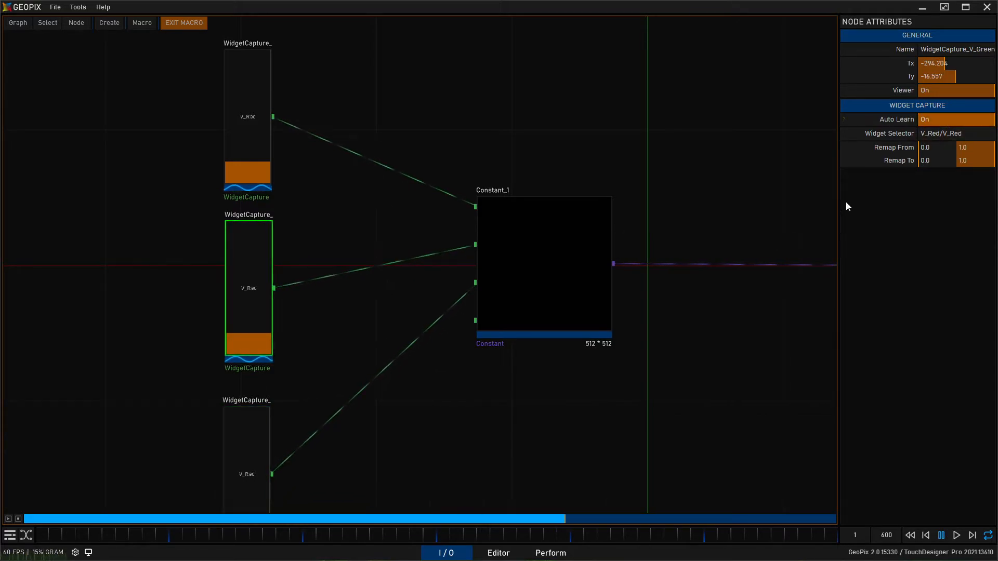
pyautogui.click(555, 553)
pyautogui.moveTo(507, 459); pyautogui.dragTo(494, 312)
pyautogui.click(449, 552)
# - Turn on Auto Learn for WidgetCapture_V_Blue and bind it by raising the V_Blue slider to its maximum in Perform mode
pyautogui.click(255, 432)
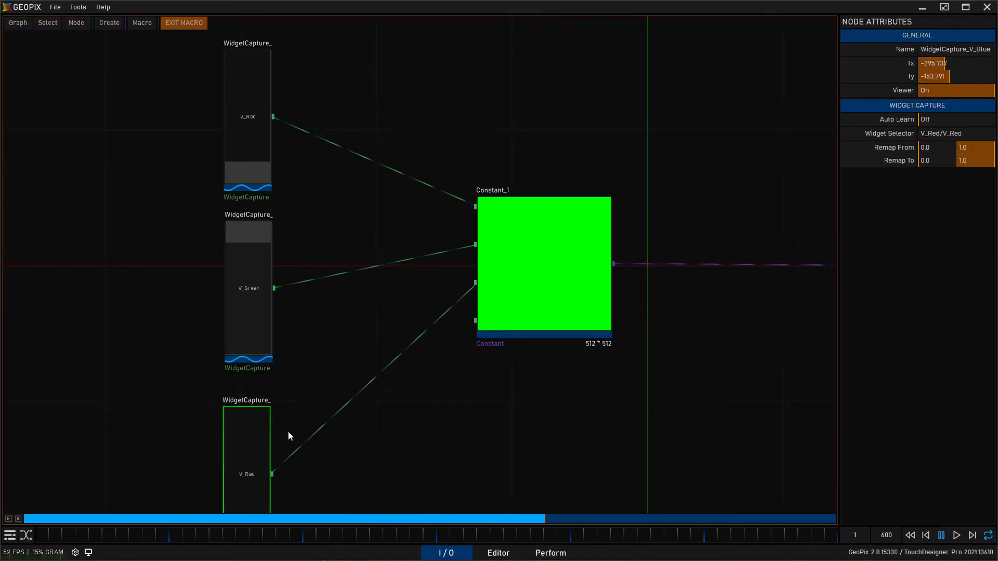
pyautogui.click(941, 119)
pyautogui.click(550, 553)
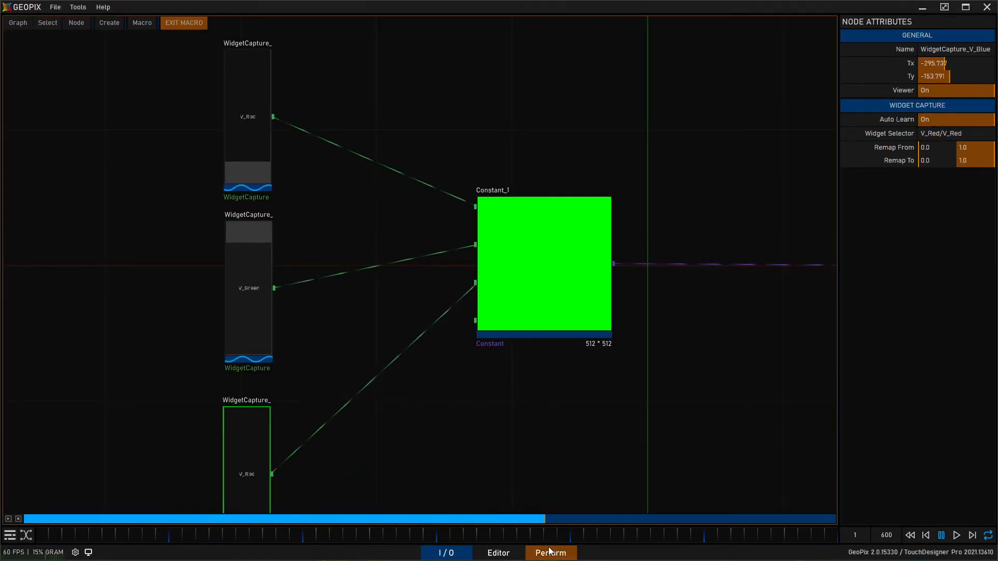
pyautogui.moveTo(559, 454); pyautogui.dragTo(557, 317)
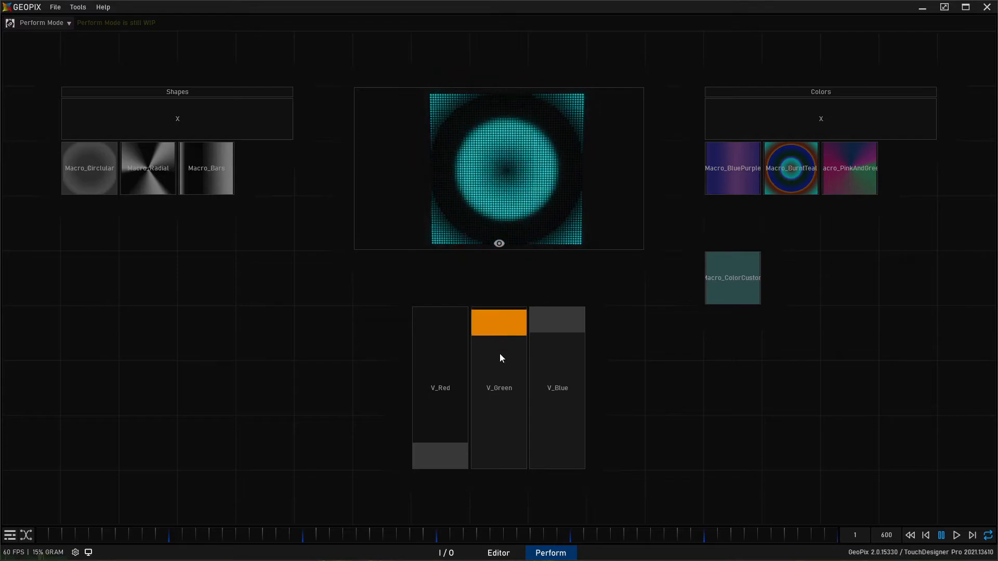
# - Test the color sliders by lowering V_Green and V_Blue to their minimum, then raising V_Red, V_Green and V_Blue to their maximum
pyautogui.moveTo(497, 341); pyautogui.dragTo(498, 458)
pyautogui.moveTo(566, 332); pyautogui.dragTo(559, 457)
pyautogui.moveTo(429, 448); pyautogui.dragTo(440, 318)
pyautogui.moveTo(482, 393); pyautogui.dragTo(514, 288)
pyautogui.moveTo(545, 459); pyautogui.dragTo(642, 258)
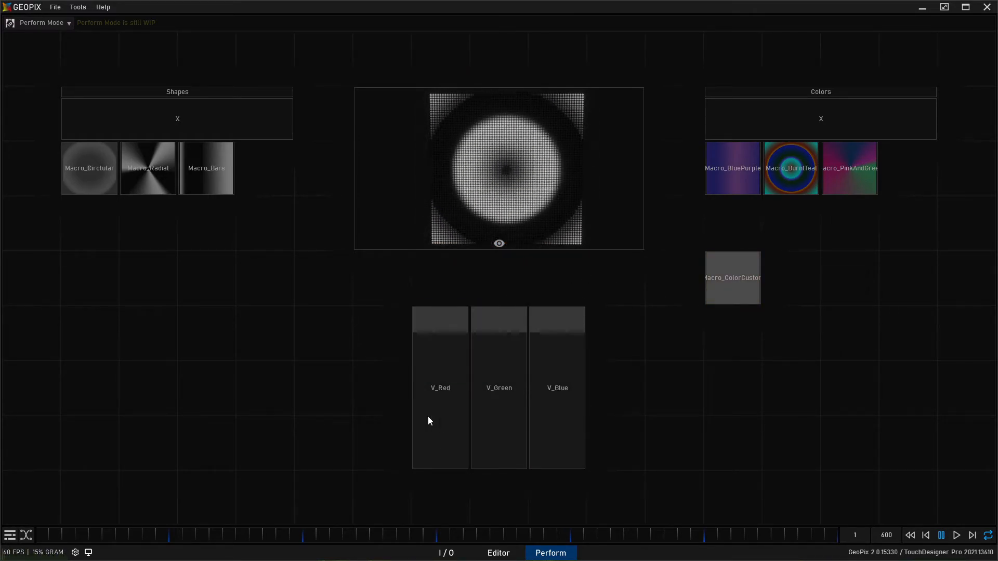
# - Try switching the active color between Macro_BluePurple, Macro_BurntTeal and the custom color macro, ending on the custom color
pyautogui.click(734, 187)
pyautogui.click(715, 271)
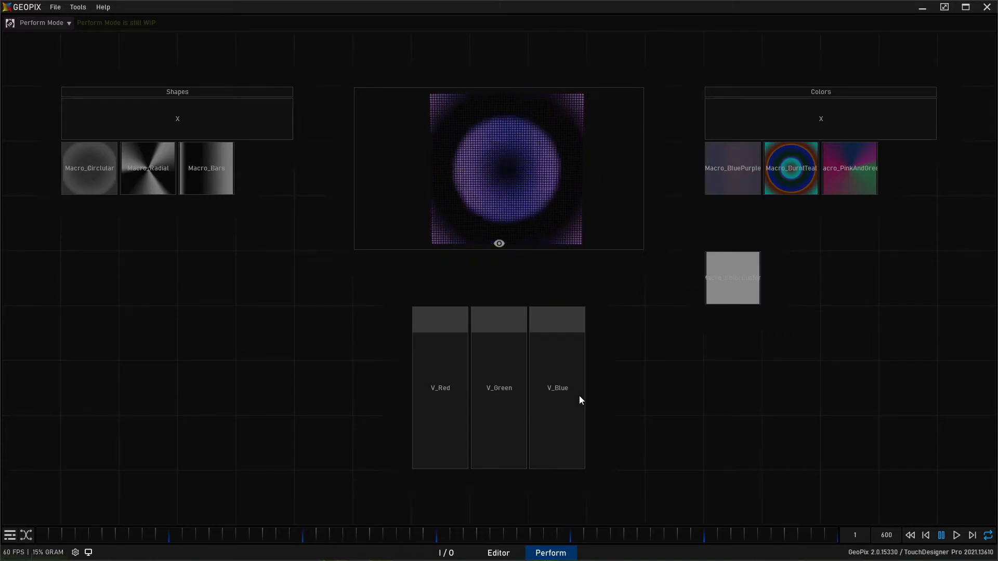
pyautogui.click(799, 194)
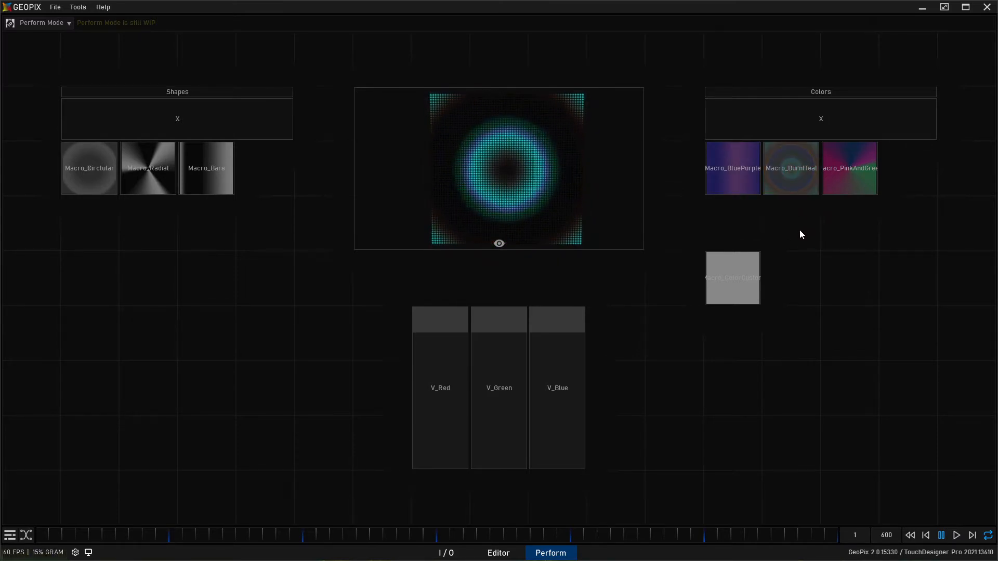
pyautogui.click(744, 289)
# - Mix a green custom color by keeping V_Green high, V_Red just below the middle and V_Blue slightly lower
pyautogui.moveTo(451, 320); pyautogui.dragTo(442, 457)
pyautogui.moveTo(484, 329)
pyautogui.mouseDown()
pyautogui.moveTo(480, 485)
pyautogui.moveTo(496, 320)
pyautogui.mouseUp()
pyautogui.moveTo(563, 325); pyautogui.dragTo(547, 475)
pyautogui.moveTo(501, 322); pyautogui.dragTo(491, 361)
pyautogui.moveTo(466, 433); pyautogui.dragTo(457, 410)
pyautogui.moveTo(552, 455); pyautogui.dragTo(556, 425)
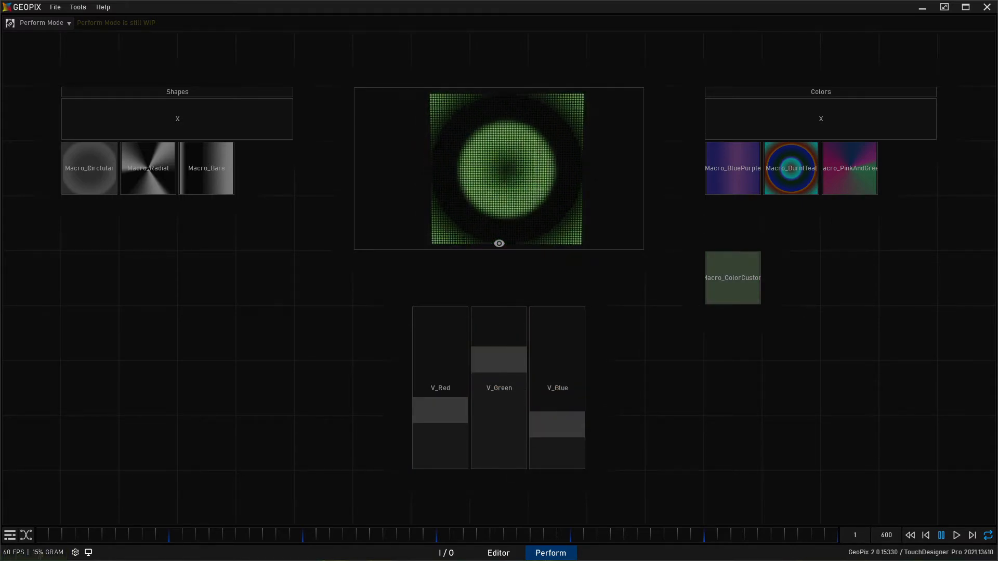
# - Stagger the three WidgetCapture nodes diagonally beside Constant_1 inside the custom color macro, and exit the macro
pyautogui.click(446, 553)
pyautogui.moveTo(339, 372); pyautogui.dragTo(372, 332)
pyautogui.moveTo(336, 187); pyautogui.dragTo(301, 222)
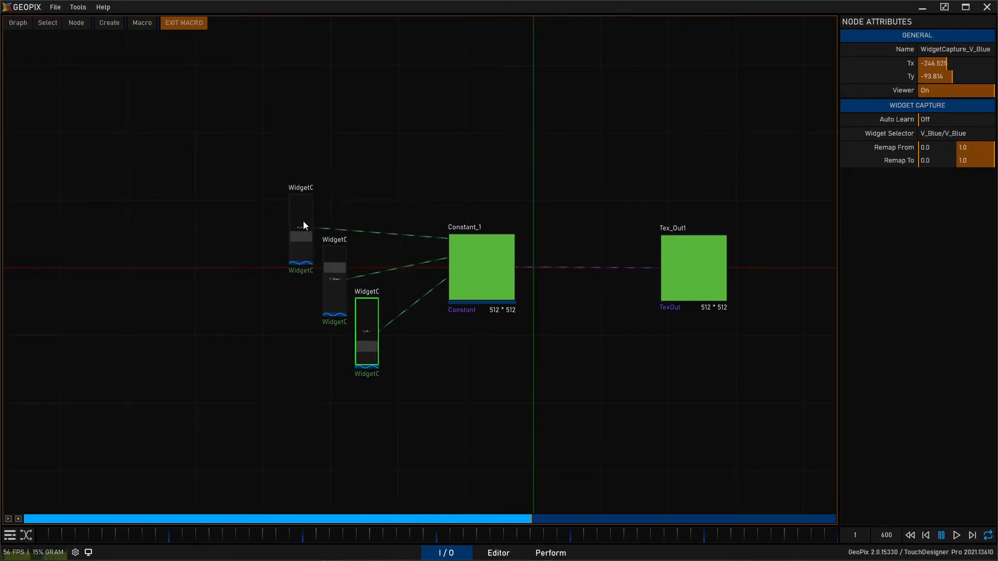
pyautogui.moveTo(239, 127); pyautogui.dragTo(360, 309)
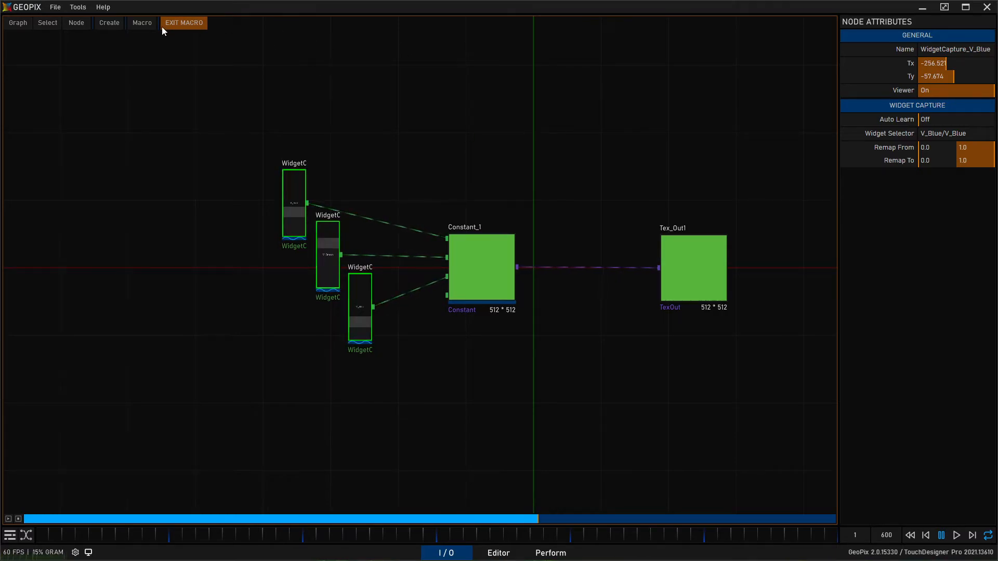
pyautogui.click(183, 24)
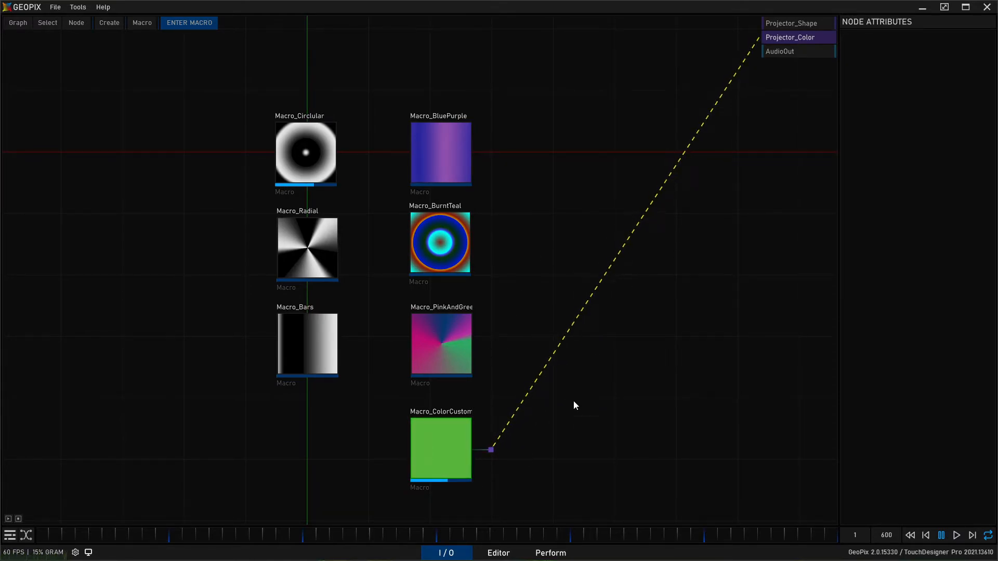
pyautogui.click(550, 553)
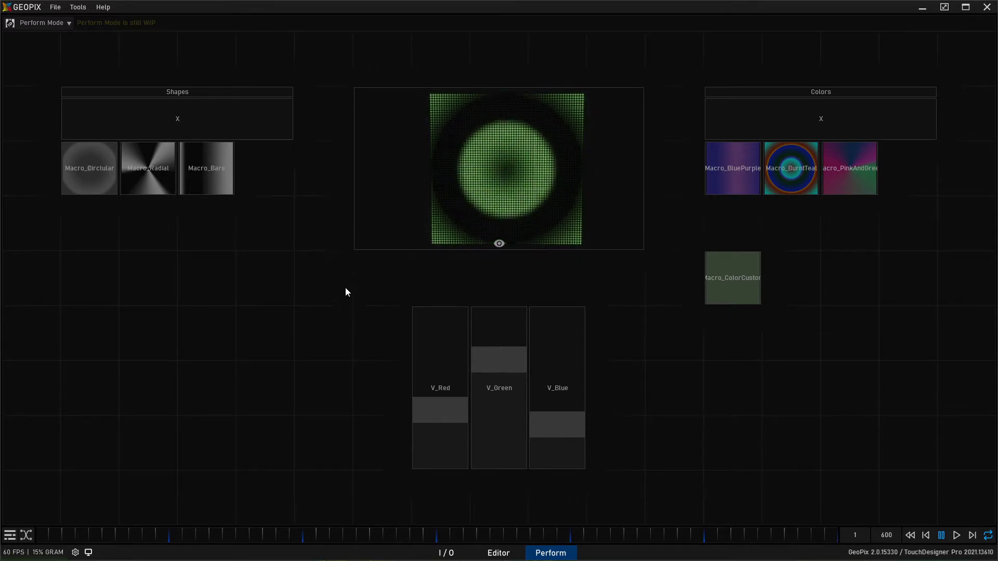
pyautogui.click(487, 374)
pyautogui.click(446, 552)
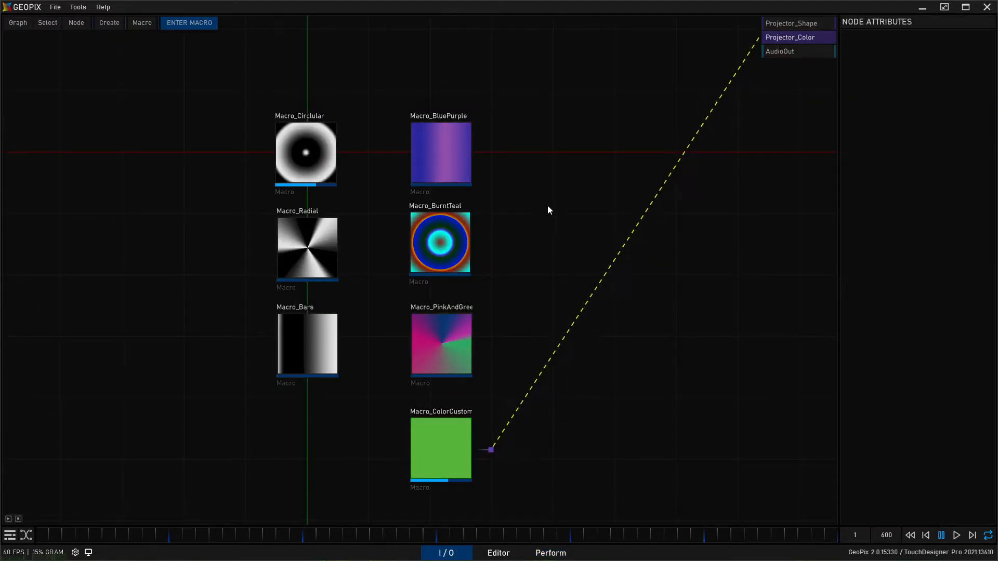
# - Duplicate Macro_BluePurple and place the copy in empty space beside the column of color macros
pyautogui.click(463, 151)
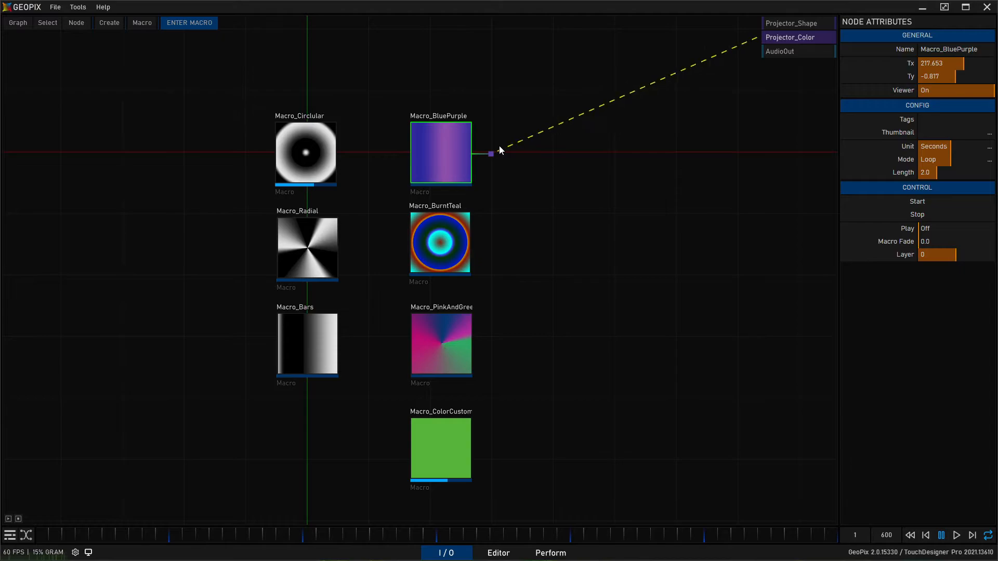
pyautogui.hotkey('shift', 'd')
pyautogui.press('g')
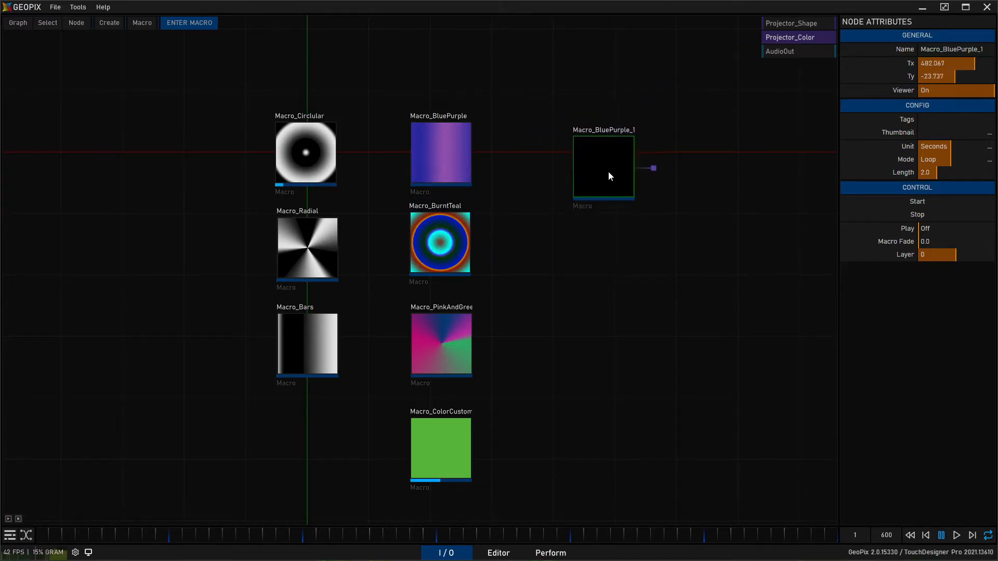
pyautogui.click(607, 164)
# - Rename the duplicated macro Macro_Strobe1 and disconnect its output from Projector_Color
pyautogui.click(948, 49)
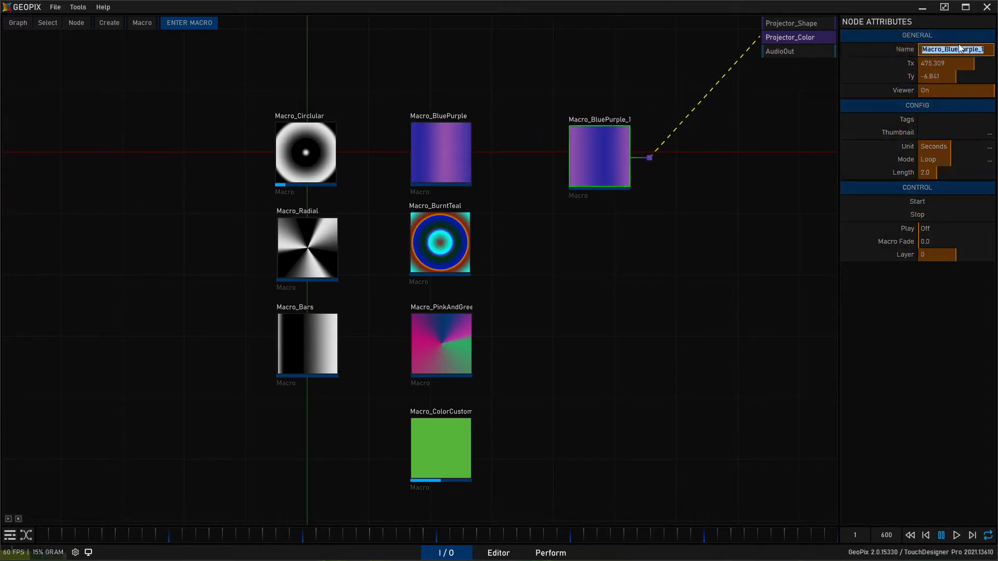
pyautogui.moveTo(945, 48); pyautogui.dragTo(986, 50)
pyautogui.write('Strobe1')
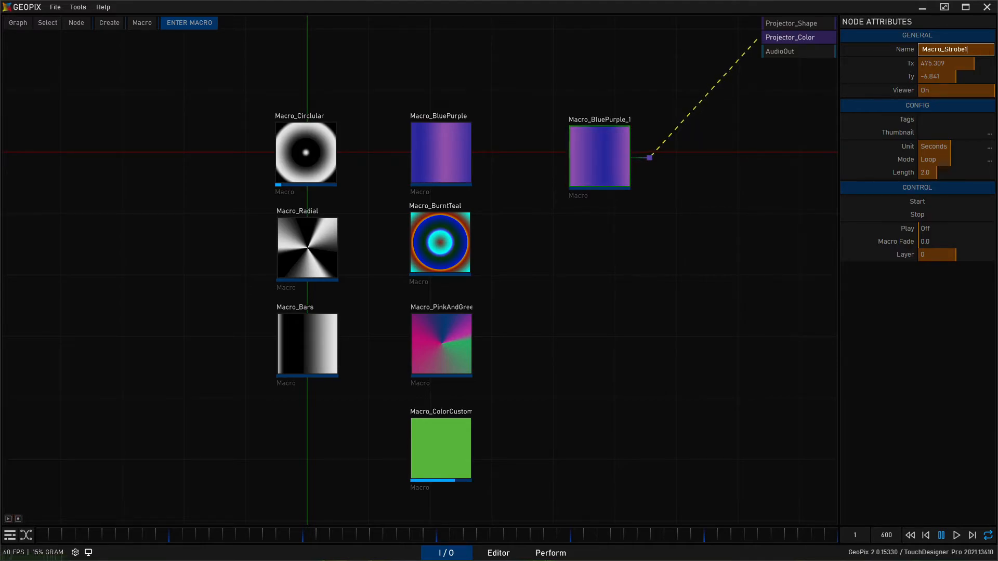
pyautogui.press('Return')
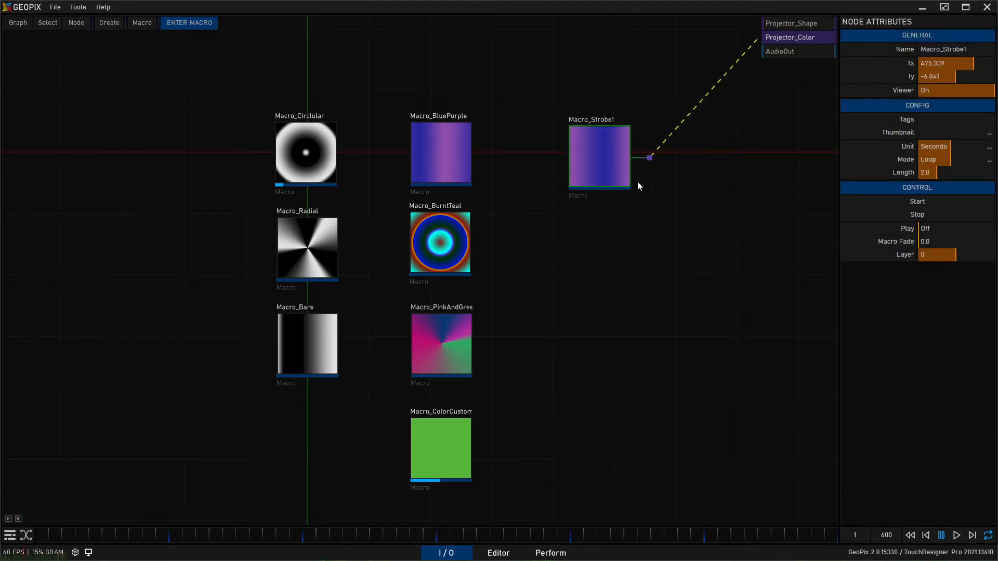
pyautogui.moveTo(649, 158); pyautogui.dragTo(697, 152)
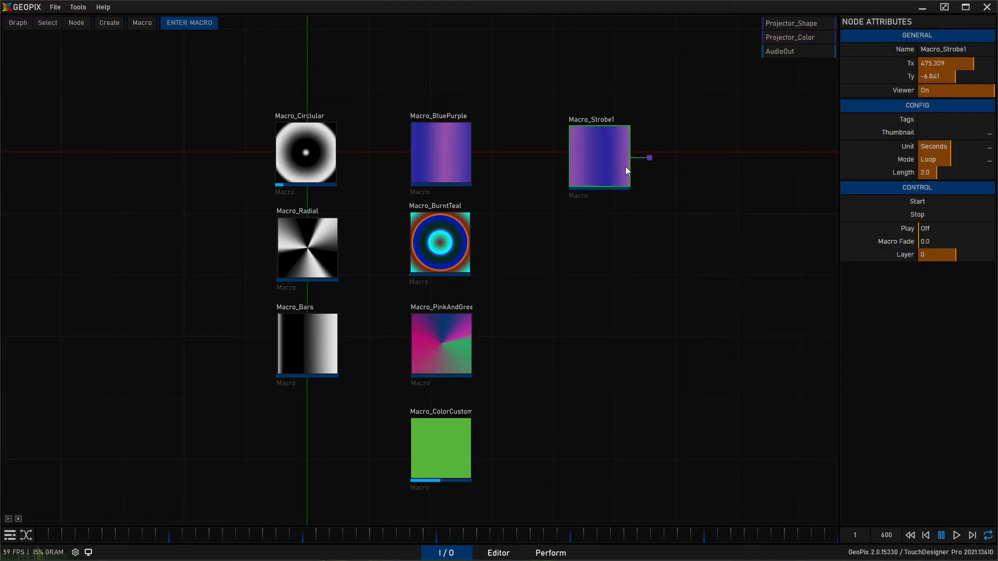
# - Make Projector_Shape and Projector_Color visible in the Editor's 3D view and view them at an angle
pyautogui.click(499, 552)
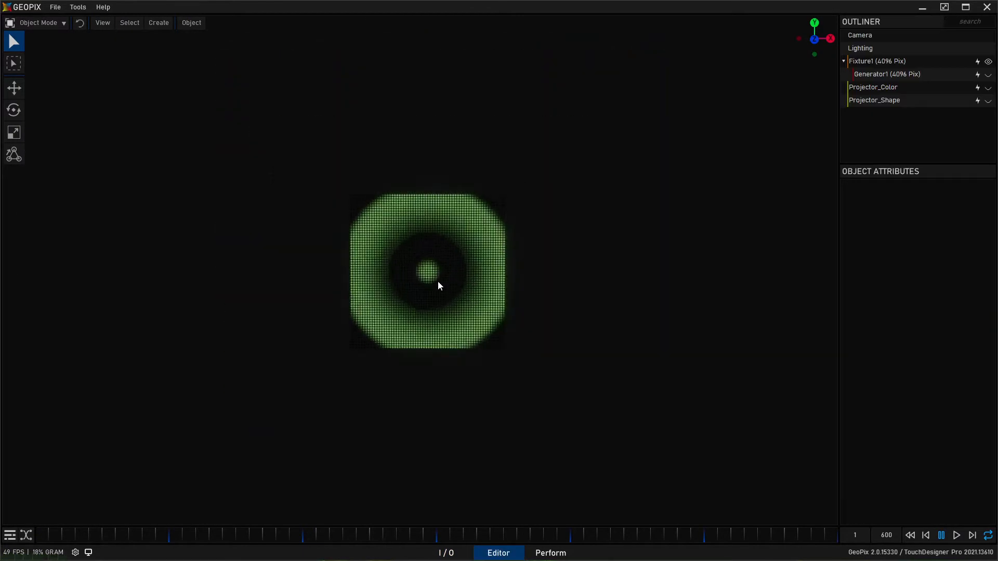
pyautogui.click(910, 101)
pyautogui.click(988, 101)
pyautogui.click(988, 88)
pyautogui.scroll(-5, 530, 165)
pyautogui.keyDown('alt'); pyautogui.moveTo(520, 177); pyautogui.dragTo(403, 280); pyautogui.keyUp('alt')
pyautogui.keyDown('alt'); pyautogui.moveTo(404, 280); pyautogui.dragTo(461, 247, button='middle'); pyautogui.keyUp('alt')
pyautogui.click(863, 100)
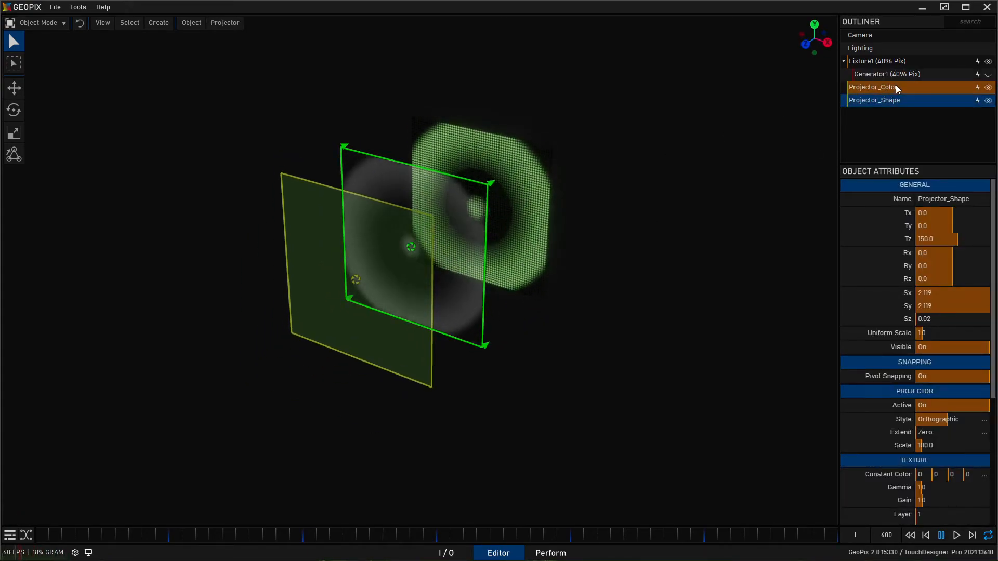
# - Duplicate Projector_Color and move the copy in front of it along Z, to a Tz of about 346.5
pyautogui.click(896, 86)
pyautogui.keyDown('alt'); pyautogui.moveTo(428, 266); pyautogui.dragTo(440, 248, button='middle'); pyautogui.keyUp('alt')
pyautogui.keyDown('alt'); pyautogui.moveTo(441, 248); pyautogui.dragTo(435, 278); pyautogui.keyUp('alt')
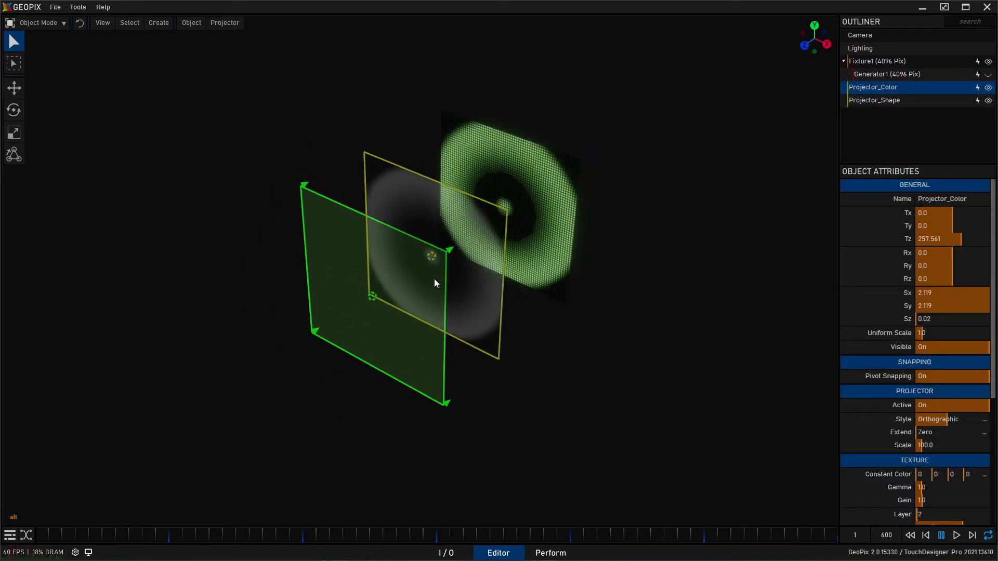
pyautogui.hotkey('ctrl', 'd')
pyautogui.press('w')
pyautogui.moveTo(338, 318); pyautogui.dragTo(272, 342)
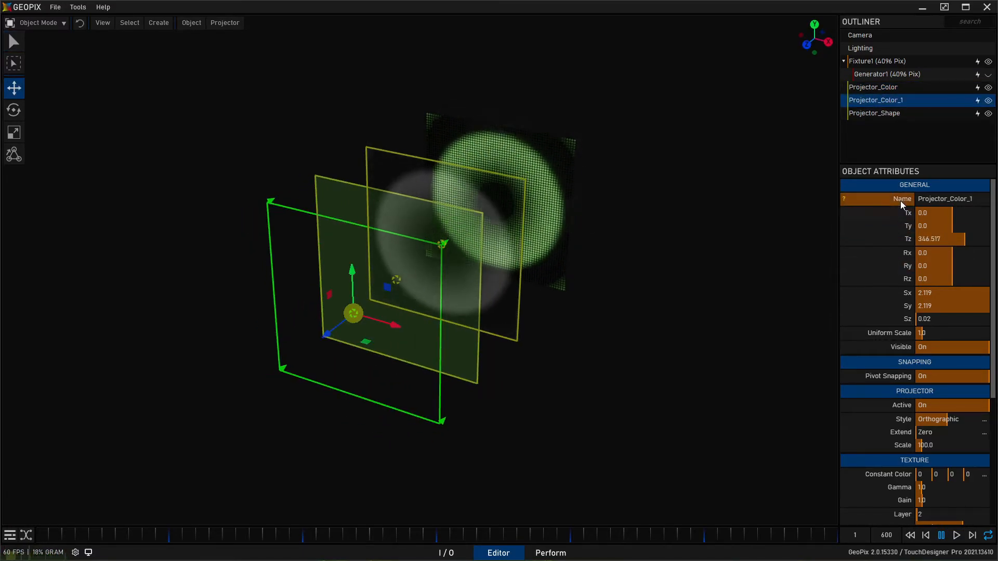
# - Rename the duplicated projector Projector_FX
pyautogui.click(940, 200)
pyautogui.write('Projector_S')
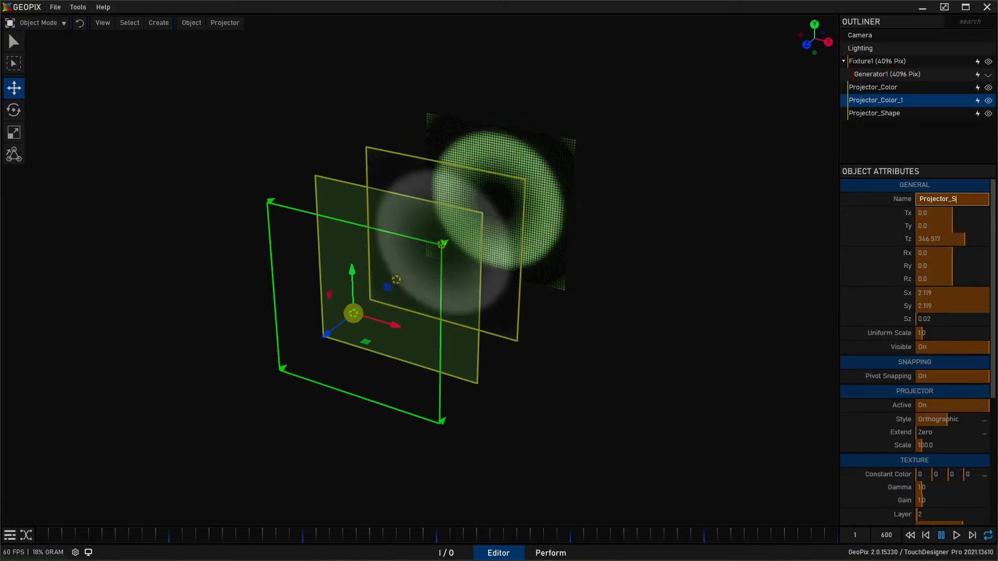
pyautogui.press('BackSpace')
pyautogui.write('FX')
pyautogui.press('Return')
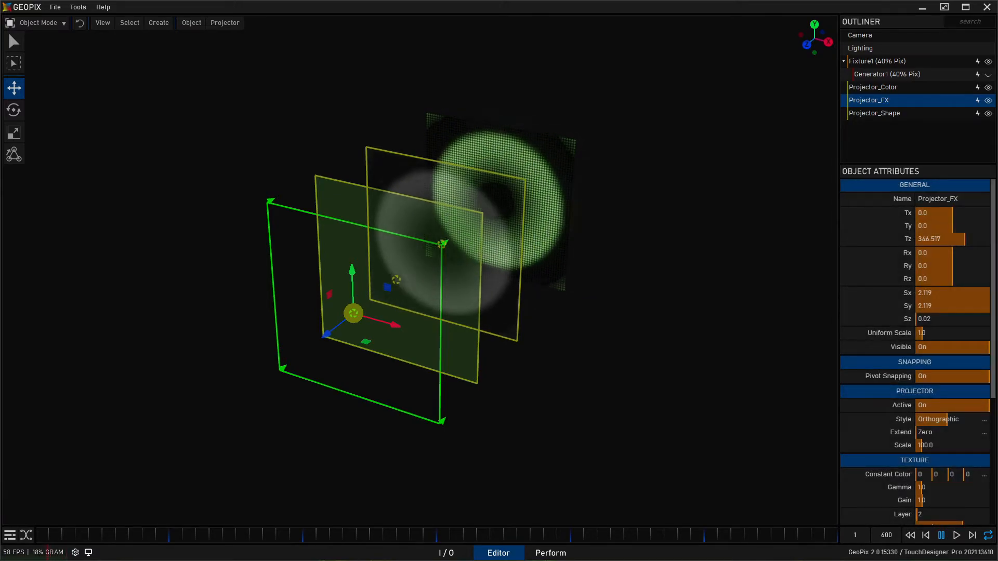
# - Set Projector_FX's Layer to 3 and its Blend Mode to Add
pyautogui.press('alt')
pyautogui.keyDown('alt'); pyautogui.moveTo(396, 240); pyautogui.dragTo(397, 283); pyautogui.keyUp('alt')
pyautogui.scroll(-3, 873, 455)
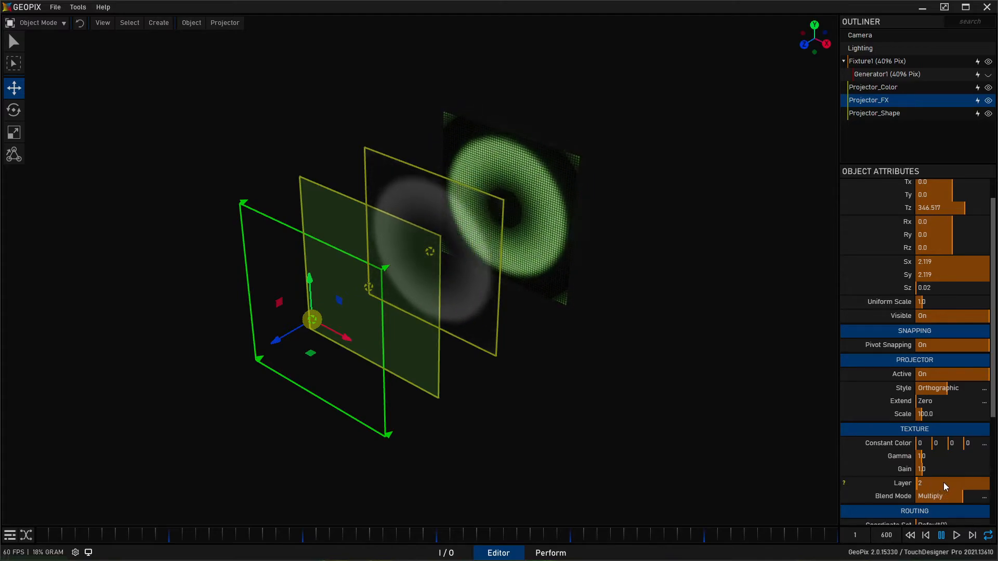
pyautogui.click(962, 496)
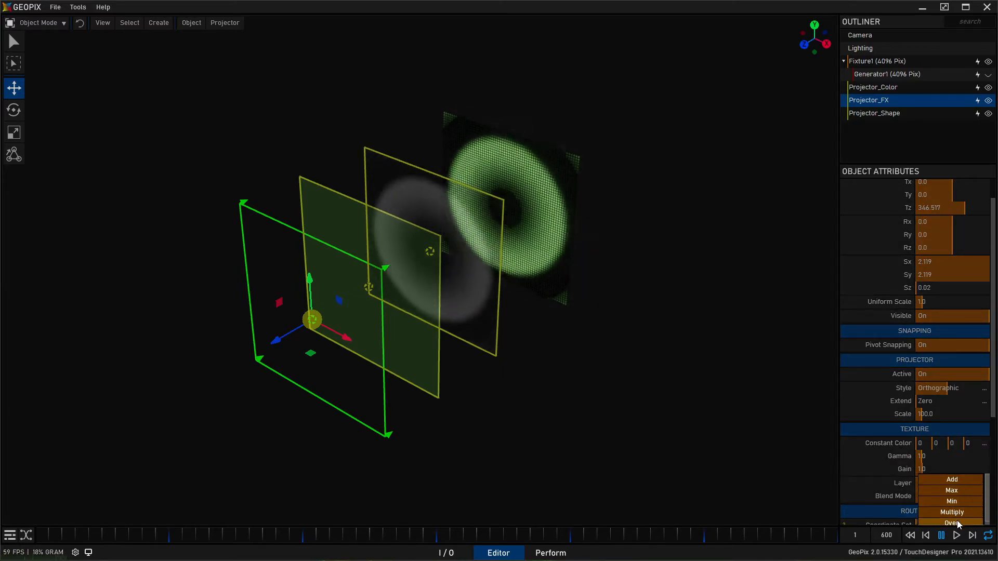
pyautogui.click(956, 484)
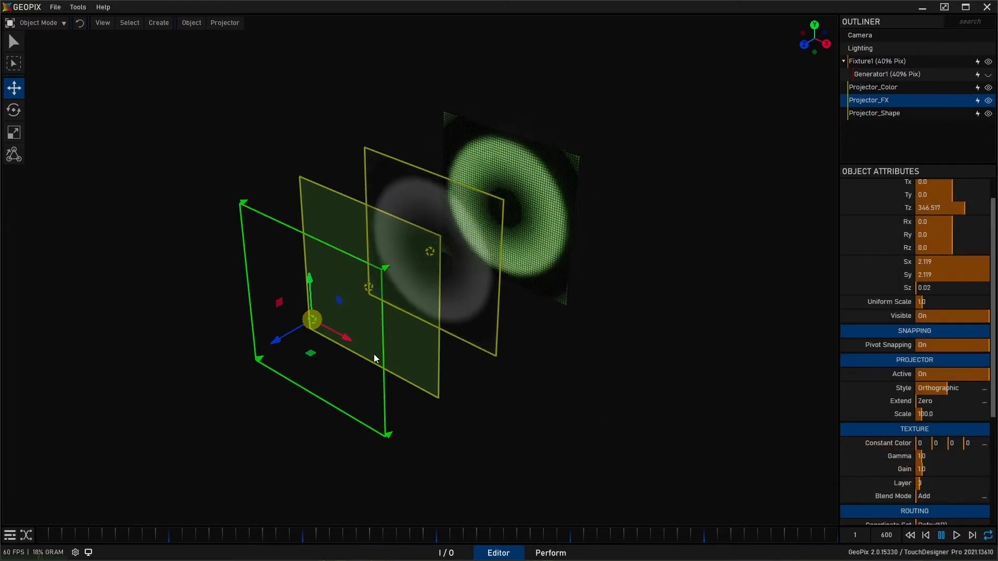
pyautogui.keyDown('alt'); pyautogui.moveTo(317, 295); pyautogui.dragTo(346, 316, button='middle'); pyautogui.keyUp('alt')
pyautogui.press('q')
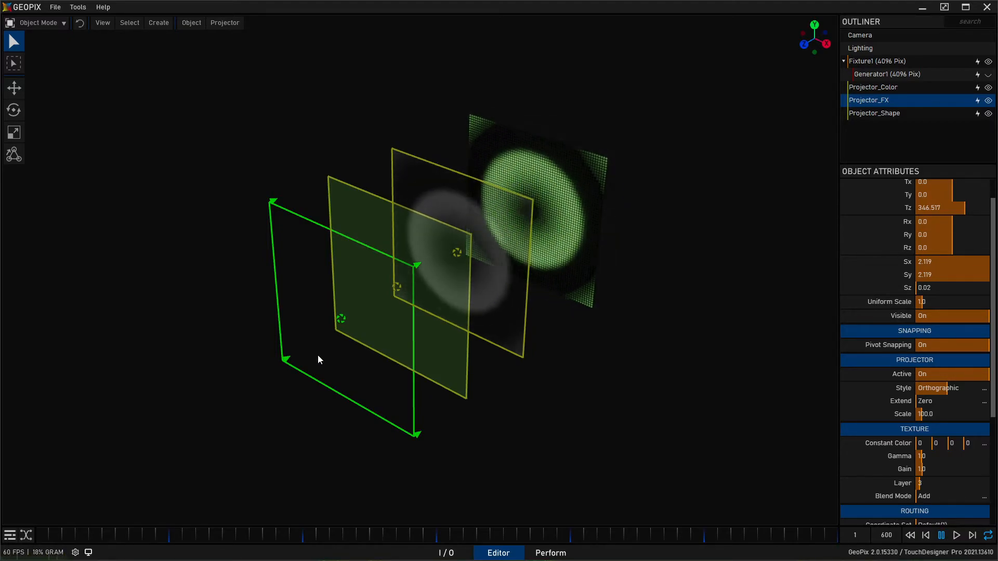
# - Enter Macro_Strobe1 in the I/O graph and delete its Ramp1 node
pyautogui.click(457, 555)
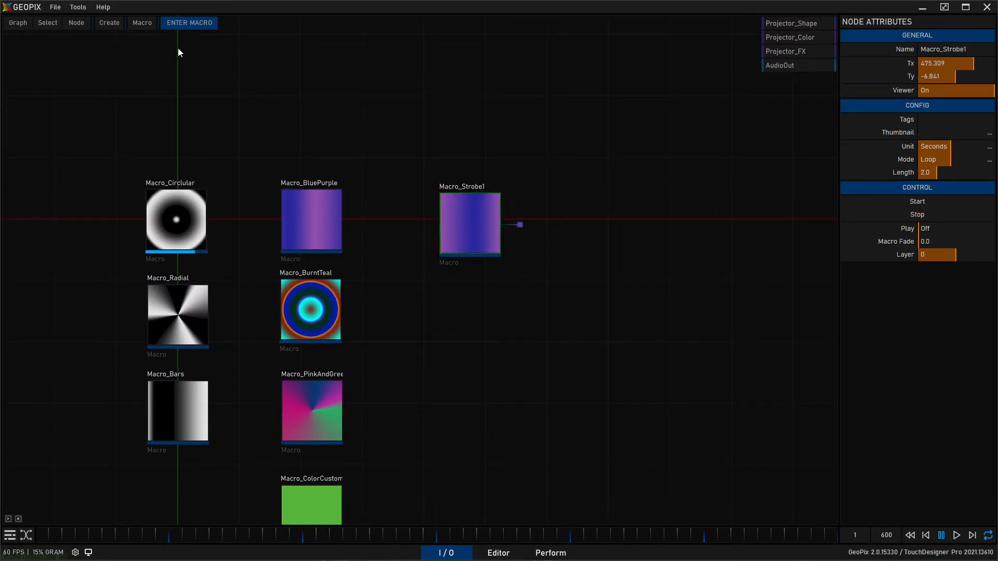
pyautogui.click(190, 23)
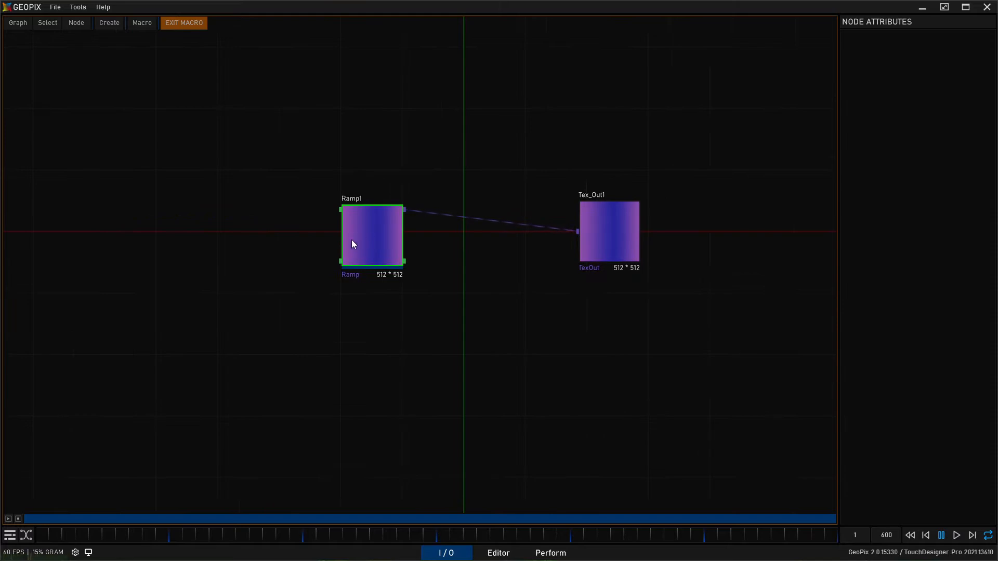
pyautogui.click(364, 244)
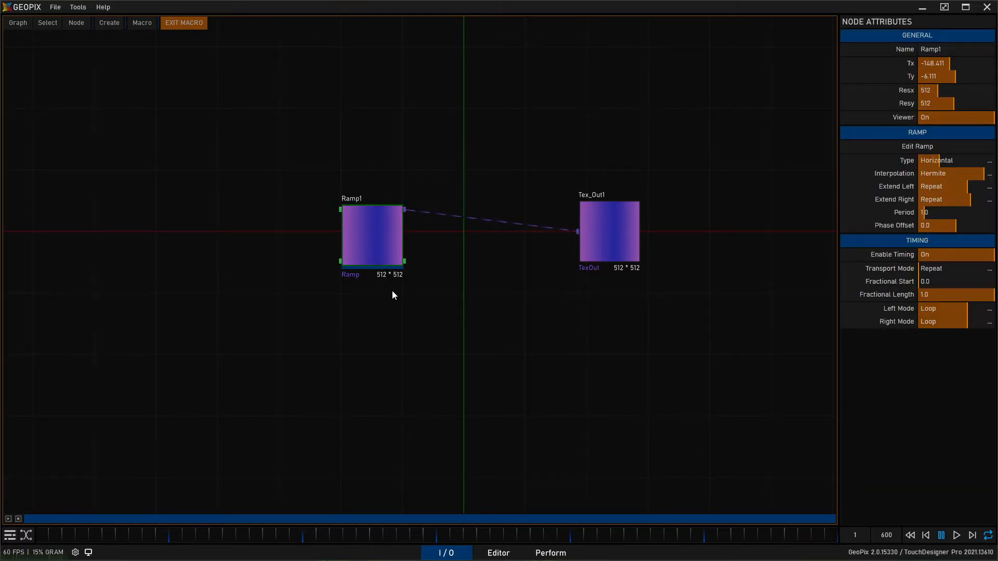
pyautogui.press('Delete')
# - Create a generative MultiStrobe texture node and place it level with Tex_Out1, near the graph's origin
pyautogui.click(111, 23)
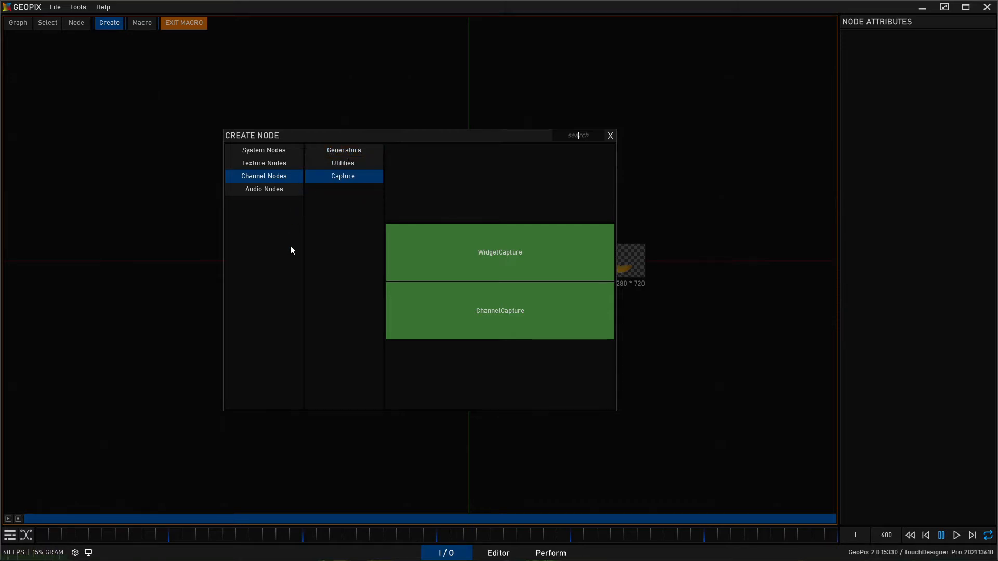
pyautogui.click(283, 161)
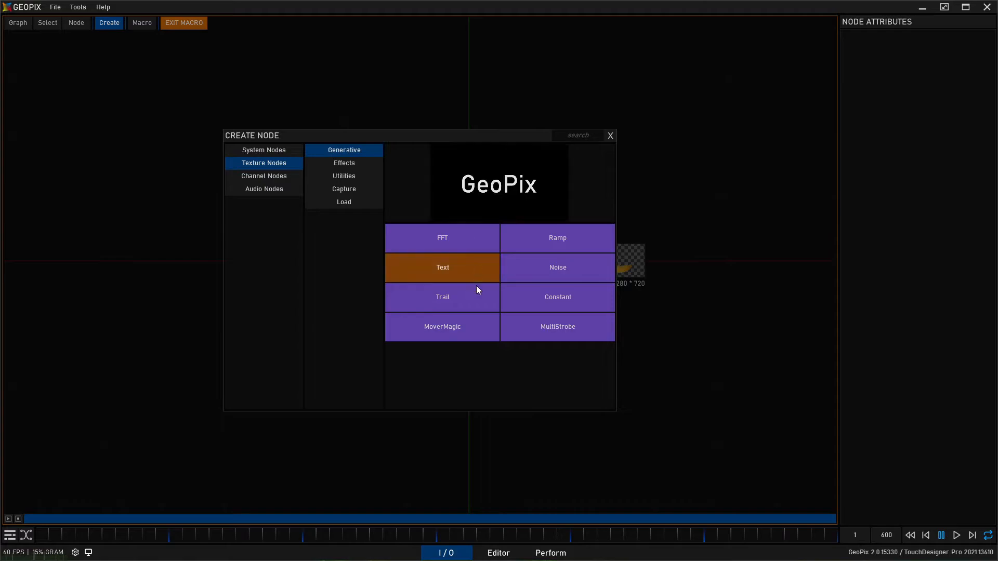
pyautogui.click(563, 325)
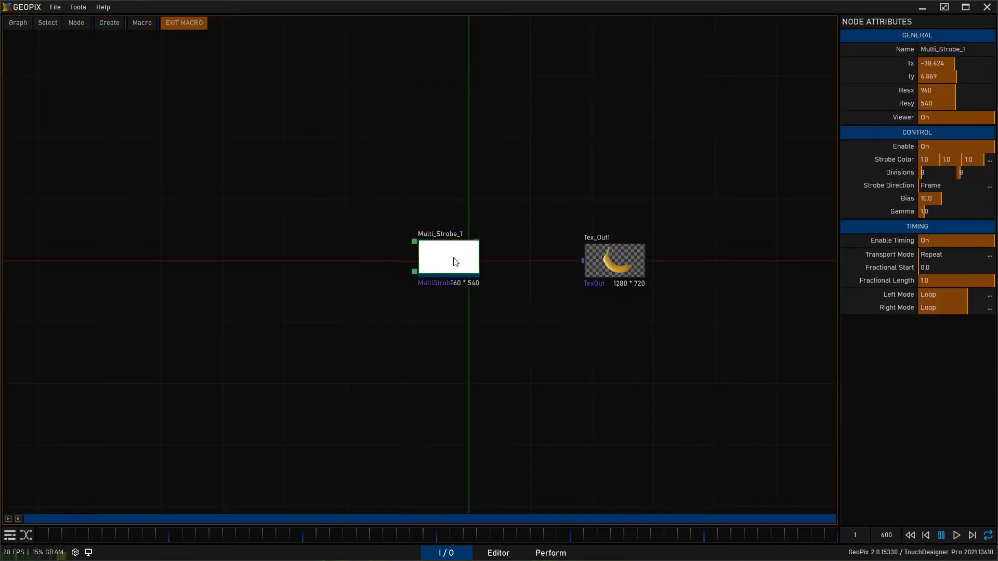
pyautogui.scroll(5, 514, 208)
pyautogui.moveTo(649, 151); pyautogui.dragTo(542, 160, button='middle')
pyautogui.scroll(2, 533, 127)
pyautogui.moveTo(510, 111); pyautogui.dragTo(426, 148, button='middle')
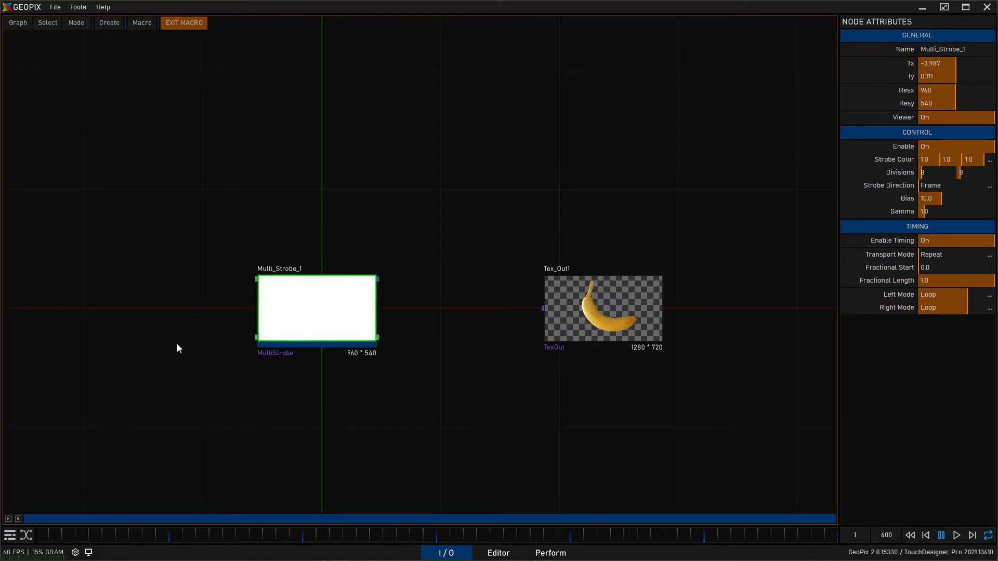
# - Play Macro_Strobe1 once, exit the macro and set its Unit to Beats
pyautogui.click(9, 519)
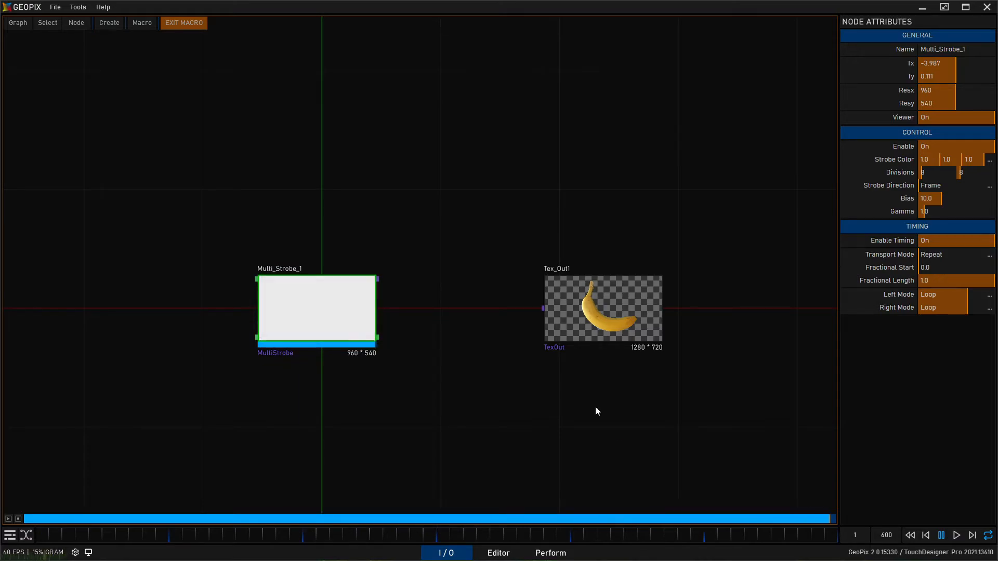
pyautogui.click(193, 24)
pyautogui.scroll(-3, 432, 262)
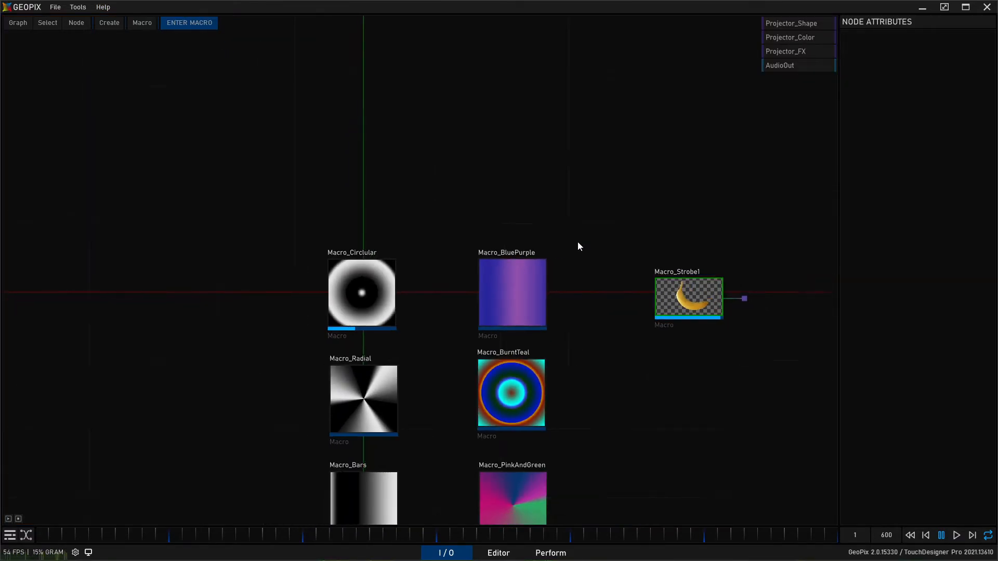
pyautogui.moveTo(389, 202); pyautogui.dragTo(485, 326)
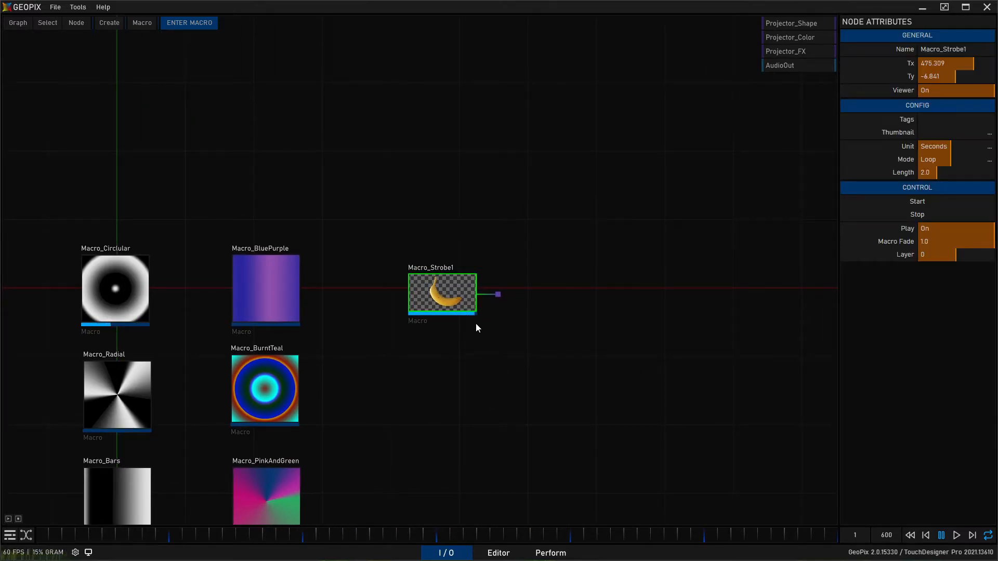
pyautogui.click(989, 148)
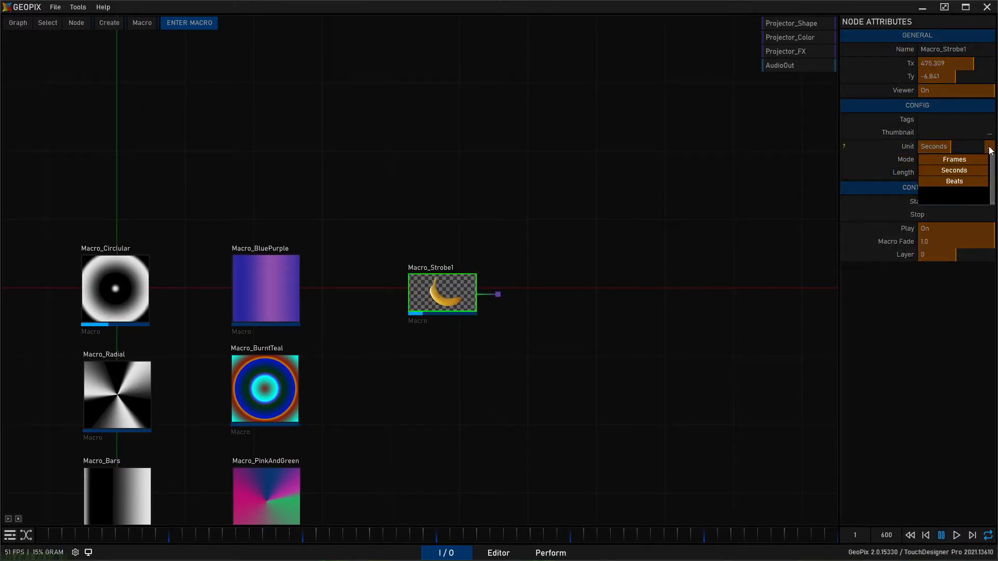
pyautogui.click(975, 182)
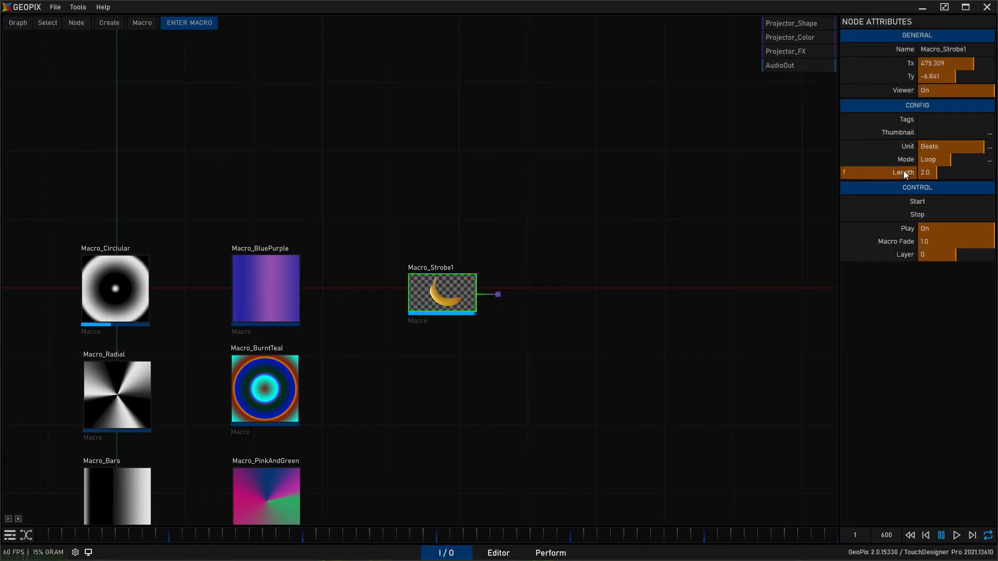
# - Set Macro_Strobe1's Length to 1 beat
pyautogui.rightClick(946, 173)
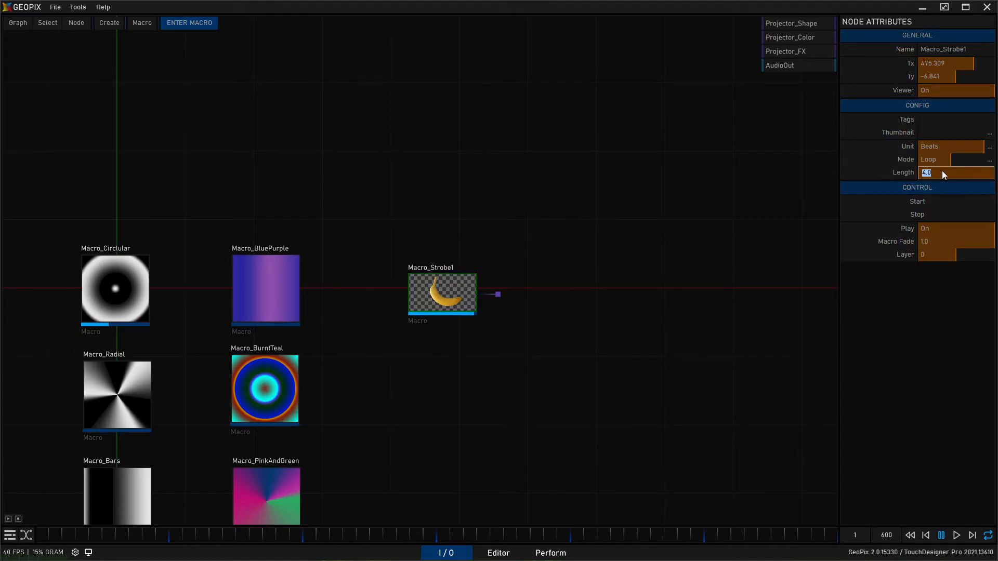
pyautogui.write('1')
pyautogui.press('Return')
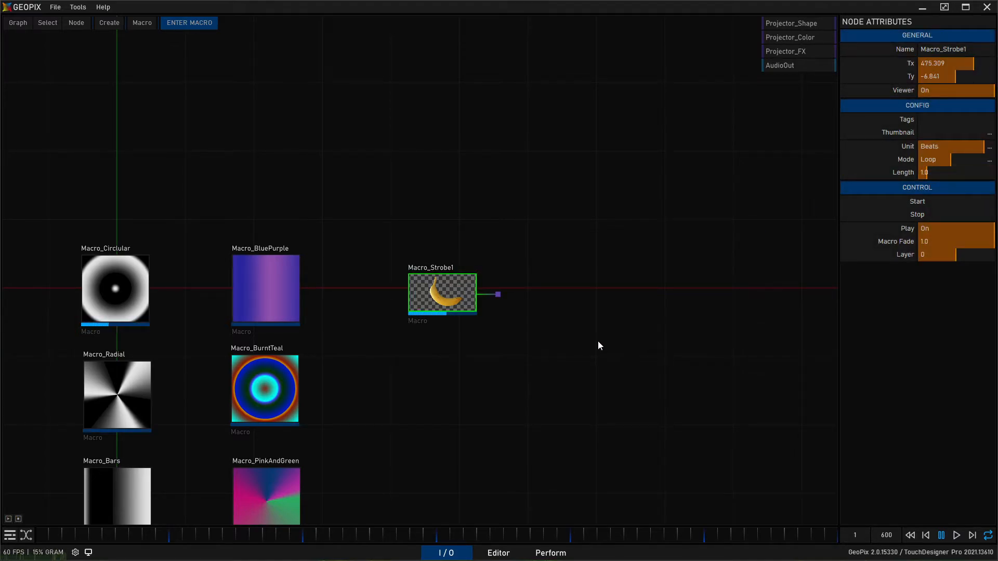
# - Set Macro_Strobe1's Length to 4 beats
pyautogui.rightClick(938, 174)
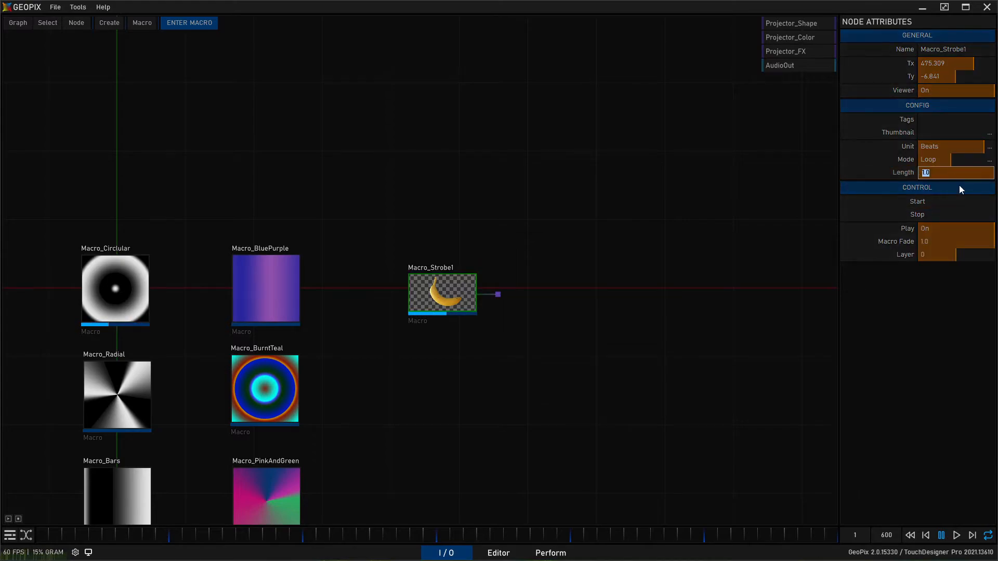
pyautogui.write('4')
pyautogui.press('Return')
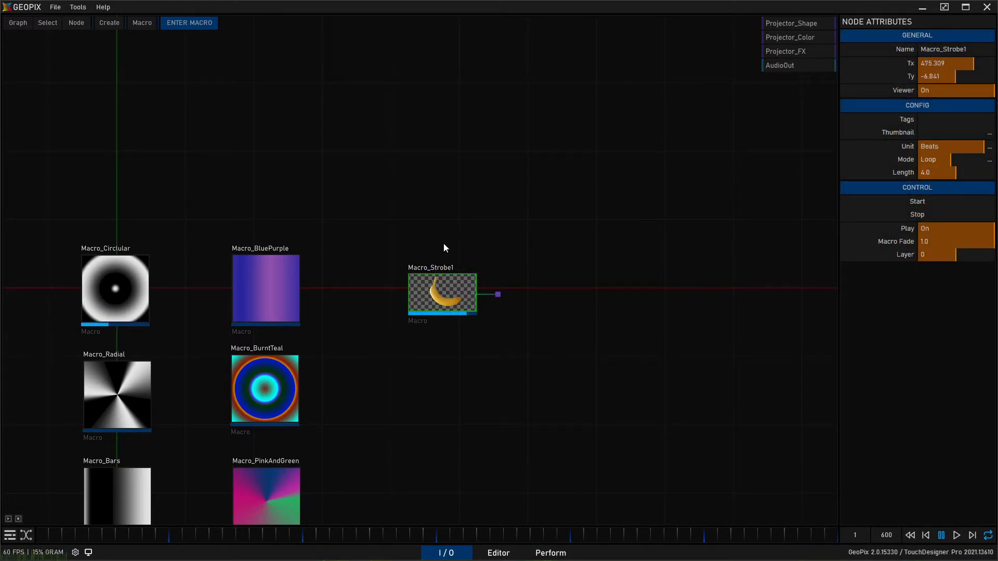
# - Enter Macro_Strobe1 and connect Multi_Strobe_1's texture output to Tex_Out1's input
pyautogui.doubleClick(456, 289)
pyautogui.click(267, 298)
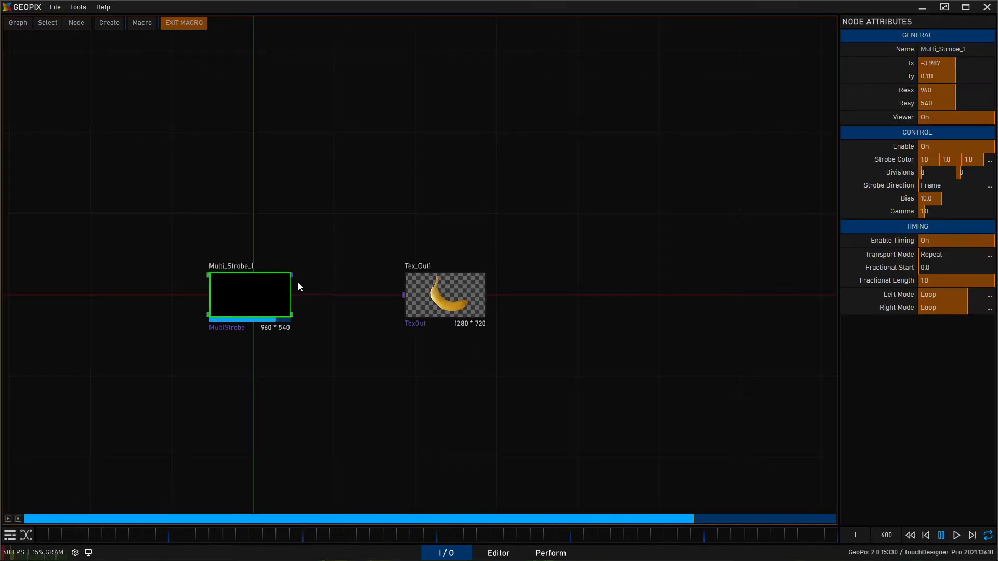
pyautogui.click(405, 295)
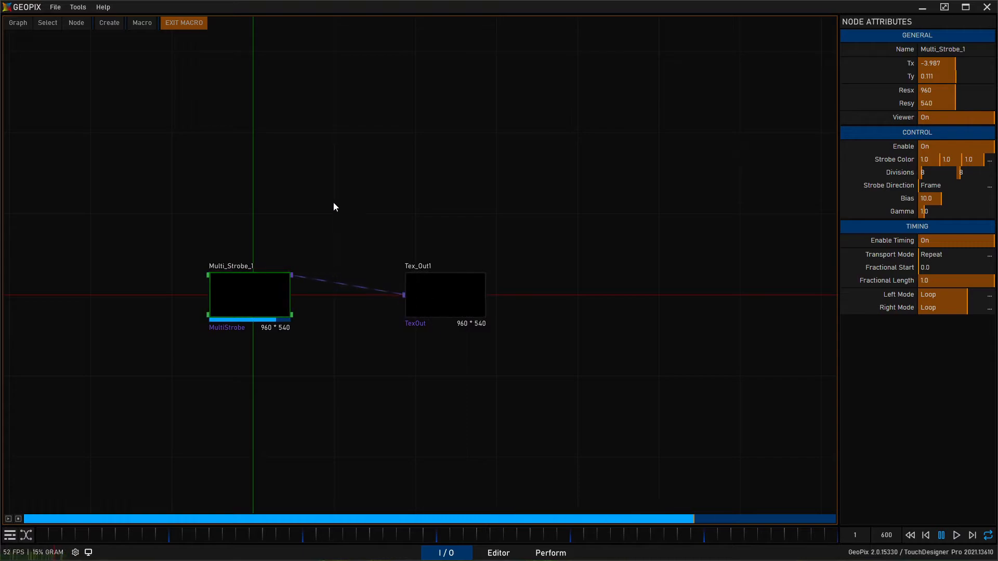
pyautogui.click(285, 235)
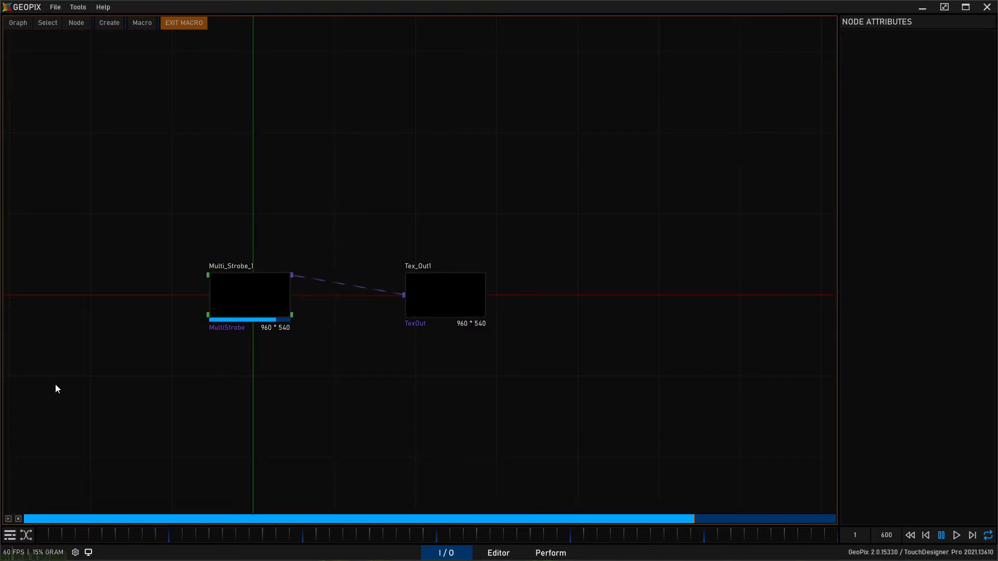
# - Start the strobe macro's playback and turn on the Viewport Underlay behind the node graph
pyautogui.click(10, 519)
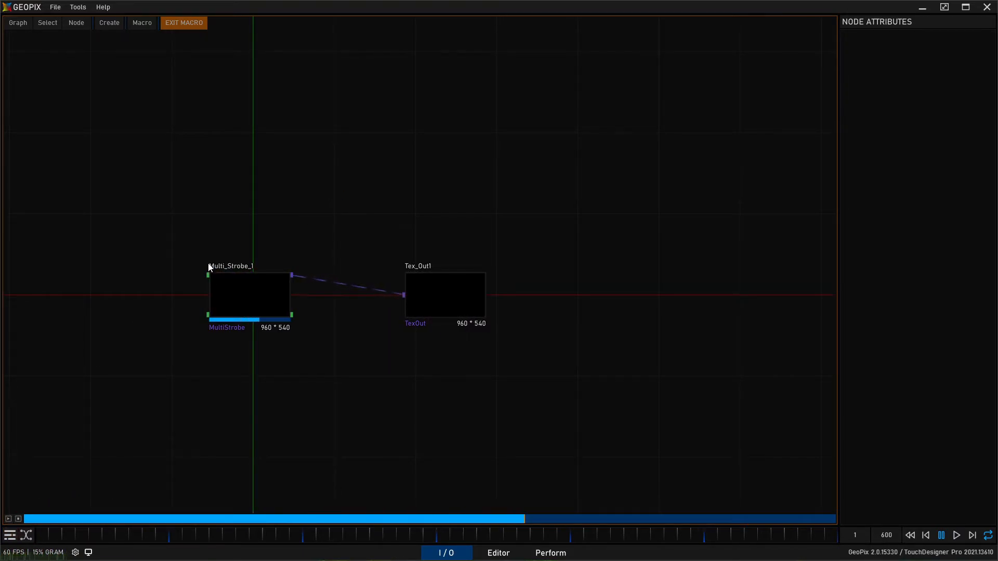
pyautogui.moveTo(265, 175); pyautogui.dragTo(296, 180, button='middle')
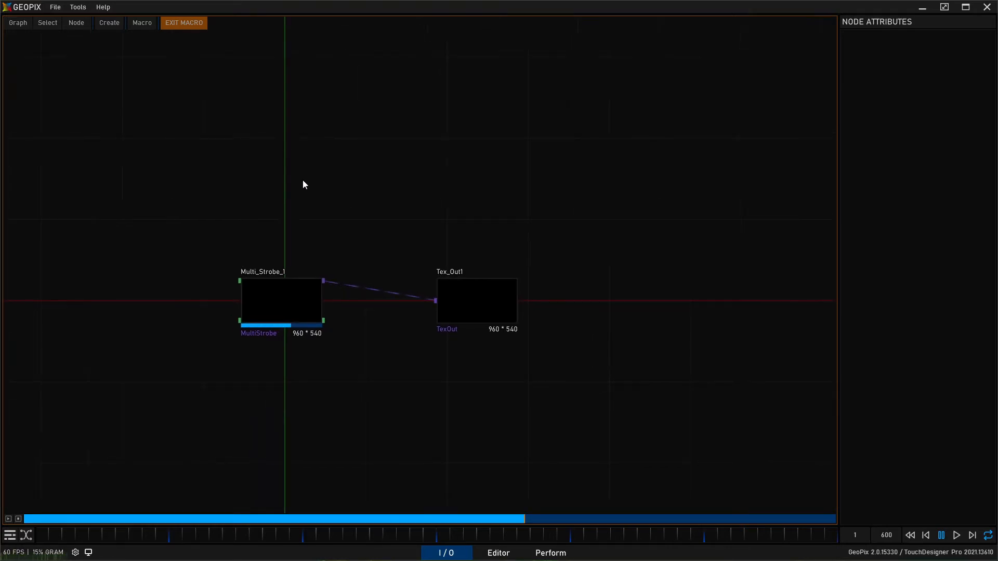
pyautogui.moveTo(308, 292); pyautogui.dragTo(329, 252, button='middle')
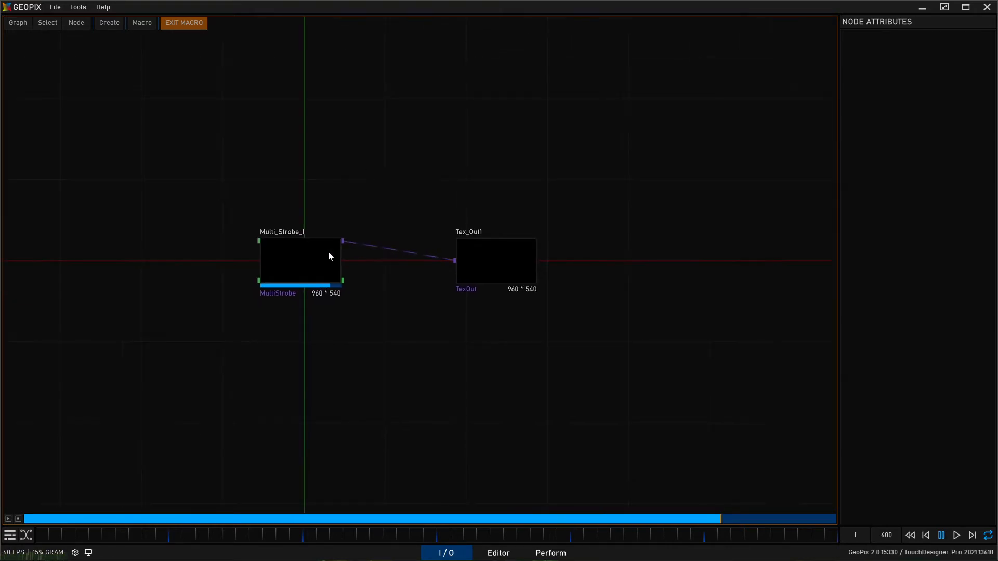
pyautogui.click(19, 23)
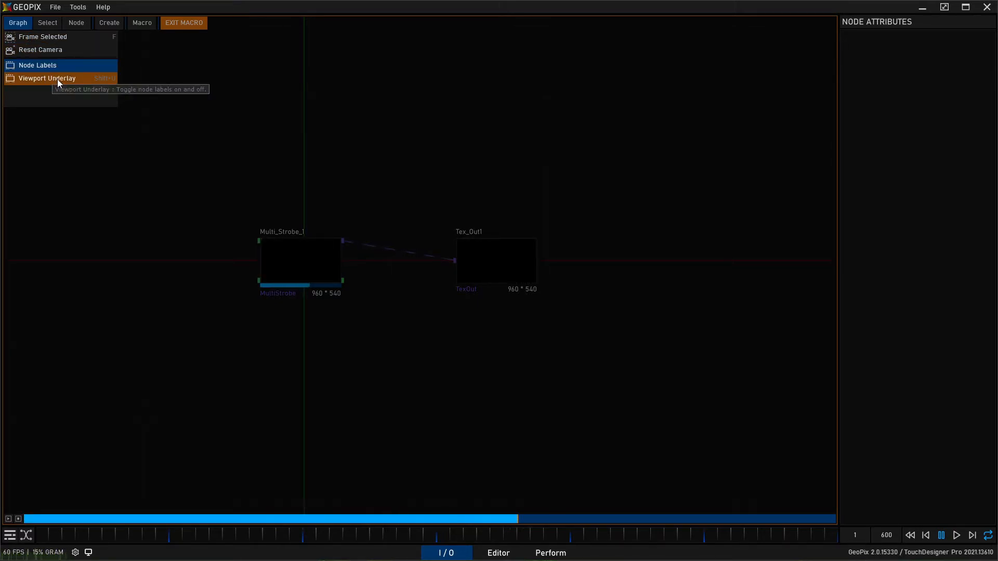
pyautogui.click(89, 78)
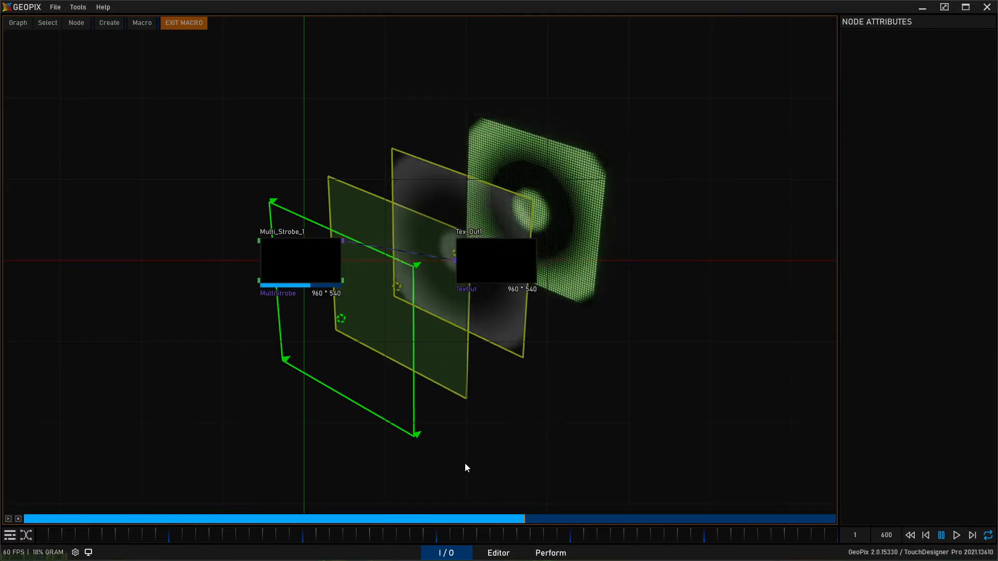
# - In the Editor, hide Projector_Color, Projector_FX and Projector_Shape from the viewport
pyautogui.click(498, 553)
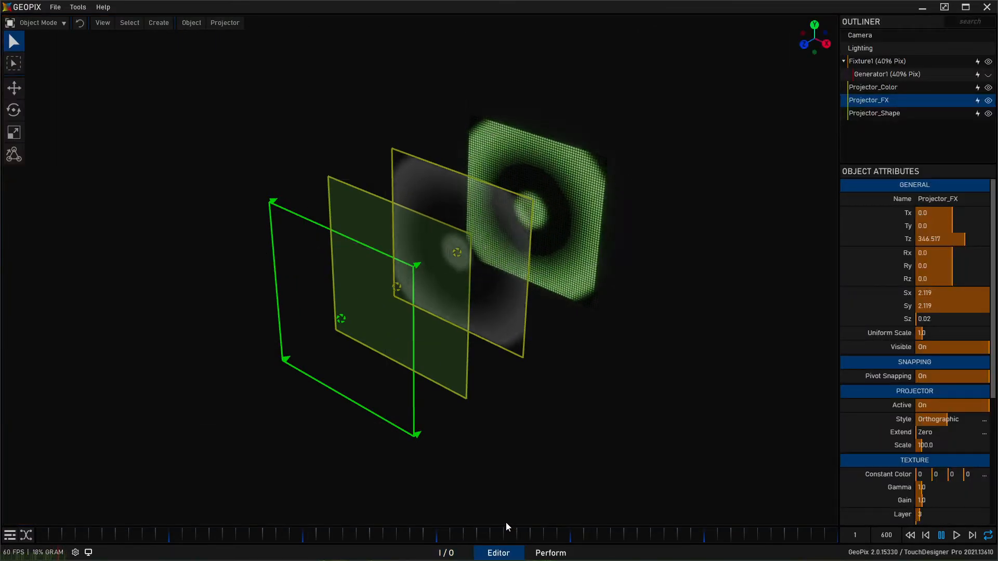
pyautogui.click(988, 100)
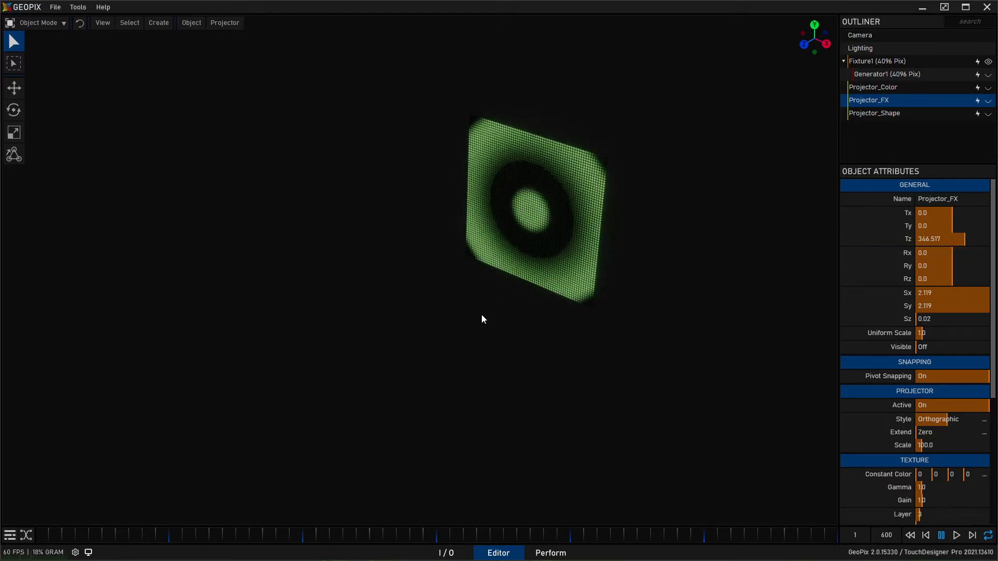
pyautogui.keyDown('alt'); pyautogui.moveTo(449, 272); pyautogui.dragTo(407, 299, button='right'); pyautogui.keyUp('alt')
pyautogui.keyDown('alt'); pyautogui.moveTo(408, 299); pyautogui.dragTo(426, 267, button='middle'); pyautogui.keyUp('alt')
pyautogui.keyDown('alt'); pyautogui.moveTo(426, 267); pyautogui.dragTo(461, 239, button='right'); pyautogui.keyUp('alt')
pyautogui.keyDown('alt'); pyautogui.moveTo(461, 239); pyautogui.dragTo(481, 225); pyautogui.keyUp('alt')
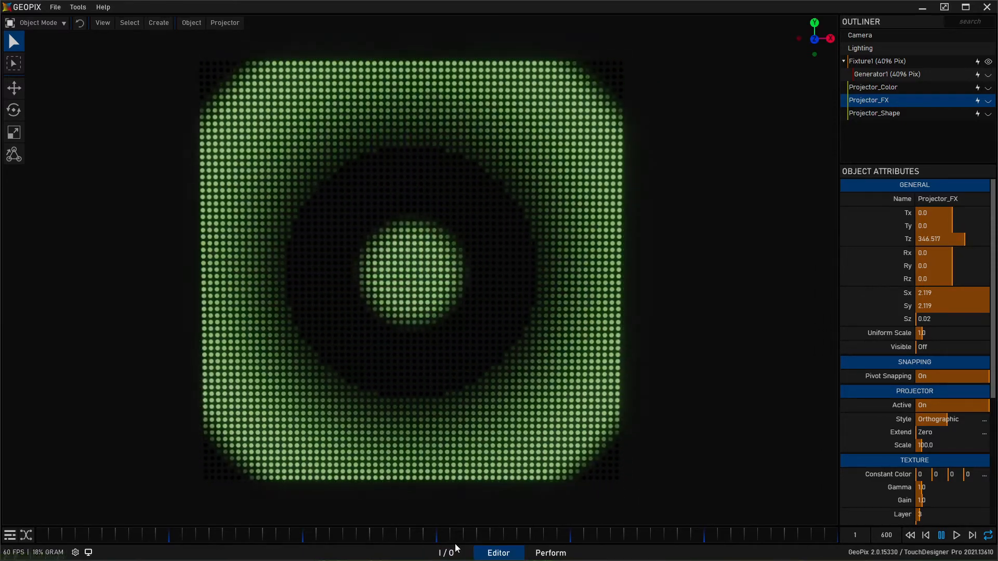
# - Return to the I/O graph, exit the macro and route Macro_Strobe1's output to Projector_FX
pyautogui.click(446, 553)
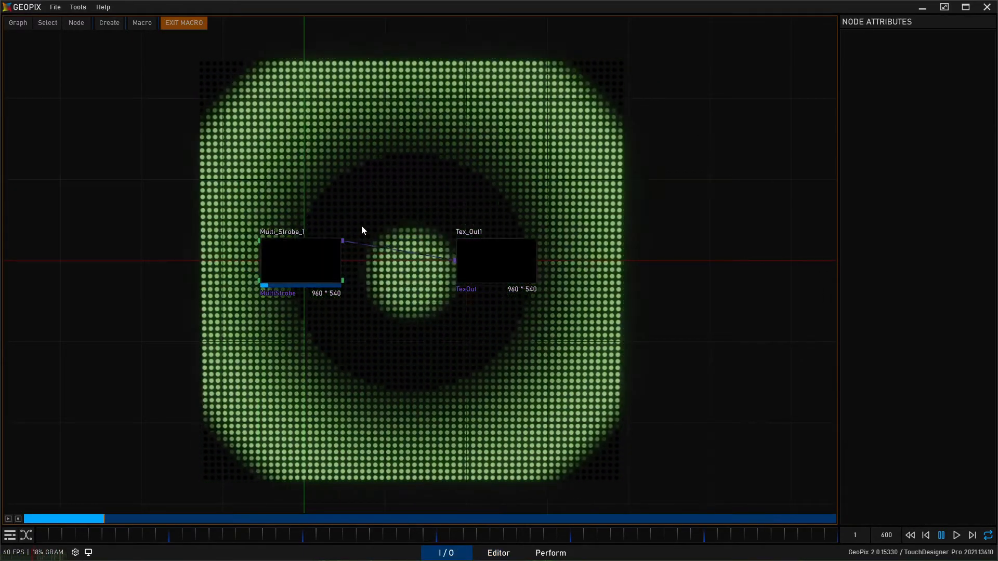
pyautogui.click(184, 23)
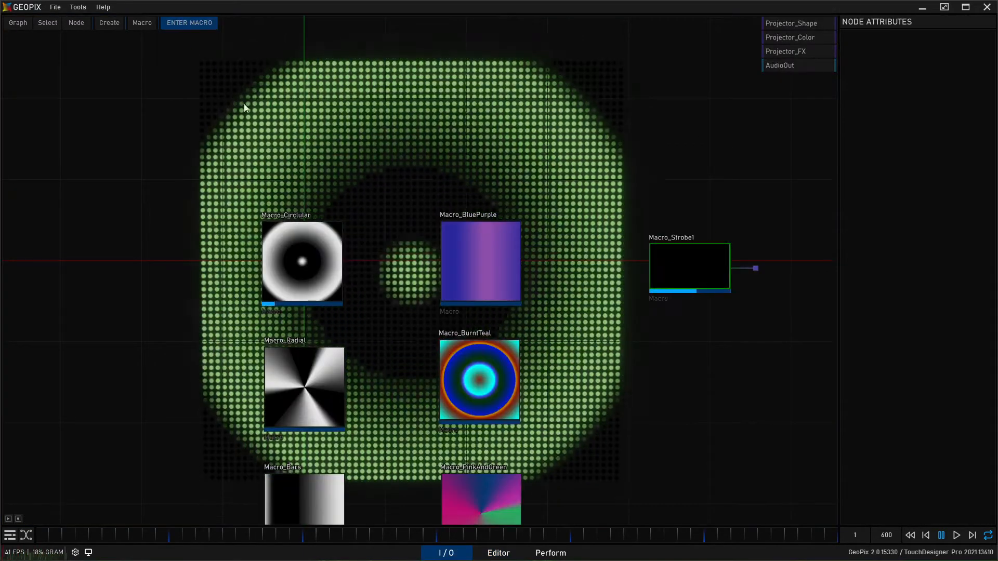
pyautogui.click(687, 270)
pyautogui.moveTo(625, 136); pyautogui.dragTo(575, 168, button='middle')
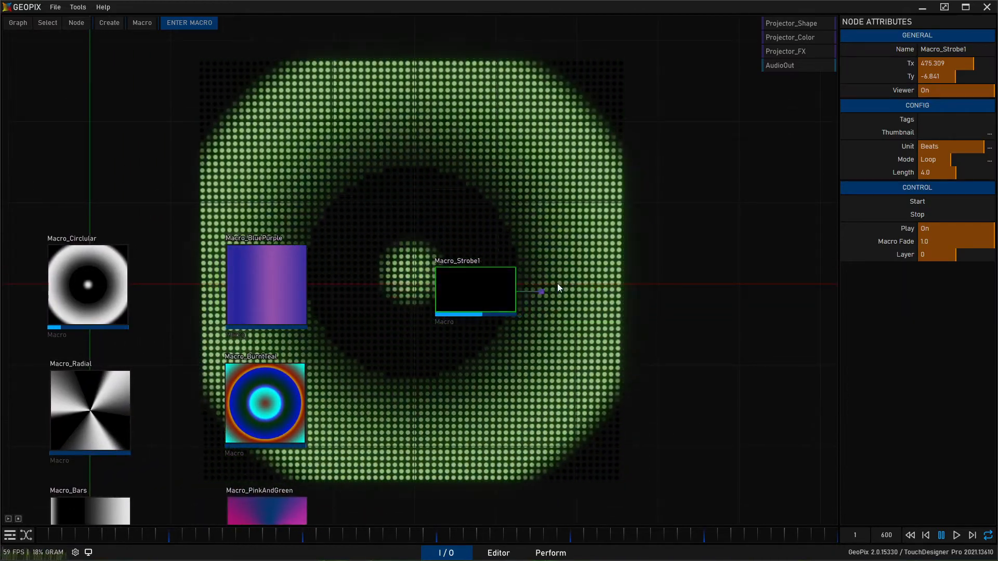
pyautogui.moveTo(542, 293); pyautogui.dragTo(760, 62)
pyautogui.click(764, 52)
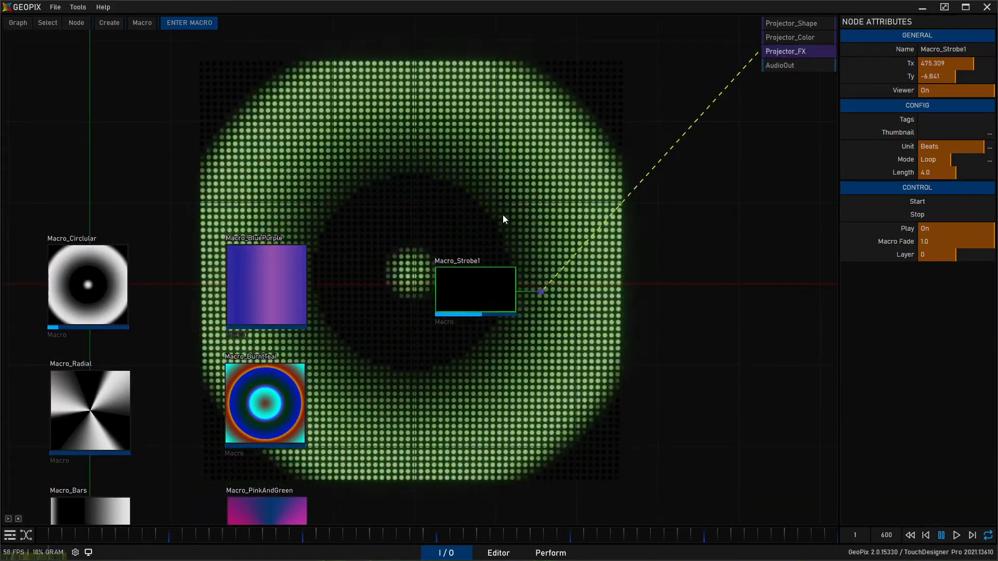
# - Select all the shape and color macros, excluding Macro_Strobe1, and stop their playback
pyautogui.moveTo(434, 153); pyautogui.dragTo(278, 161, button='middle')
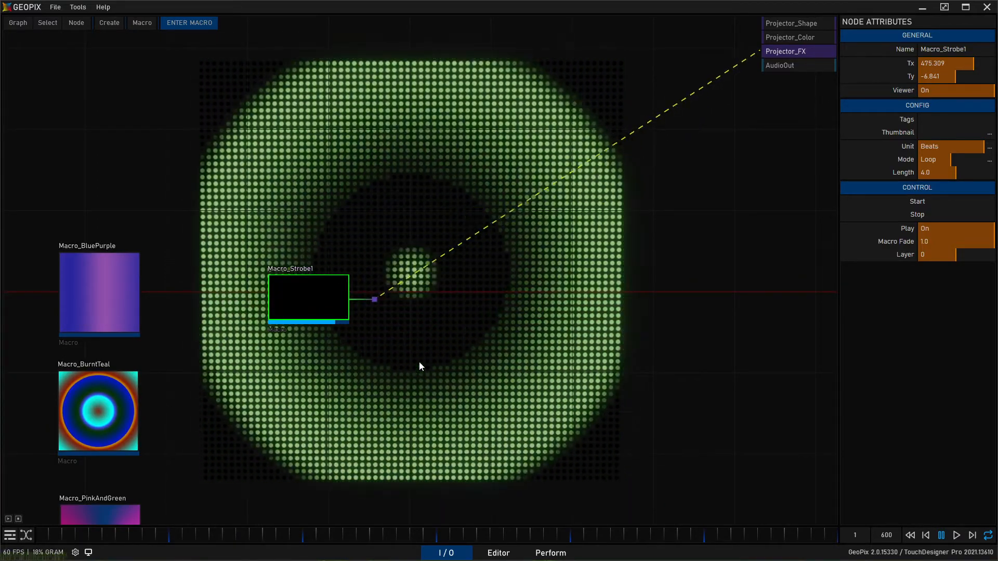
pyautogui.moveTo(438, 317); pyautogui.dragTo(443, 355)
pyautogui.moveTo(442, 355); pyautogui.dragTo(660, 236, button='middle')
pyautogui.scroll(-5, 551, 273)
pyautogui.moveTo(216, 107); pyautogui.dragTo(460, 448)
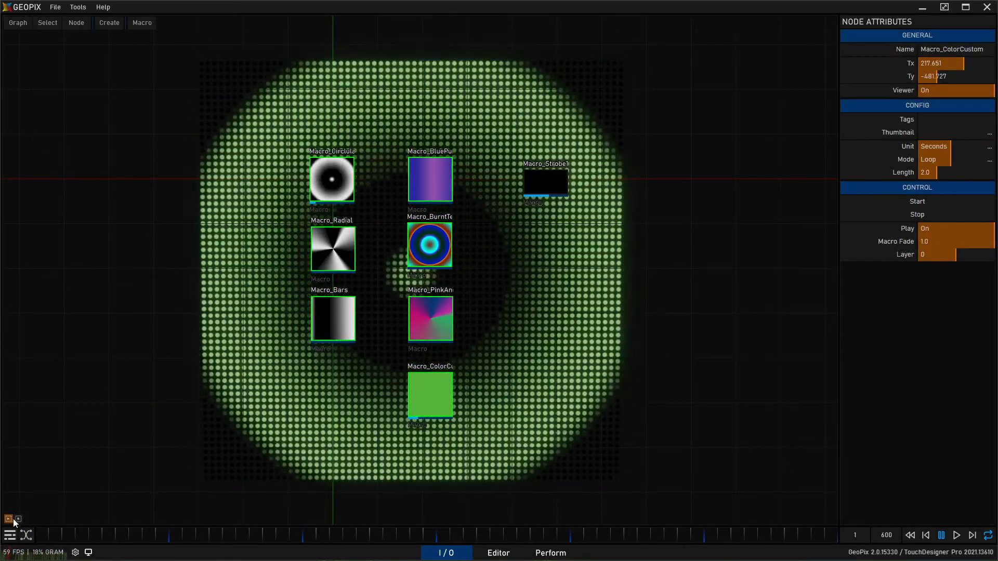
pyautogui.click(18, 520)
pyautogui.click(19, 520)
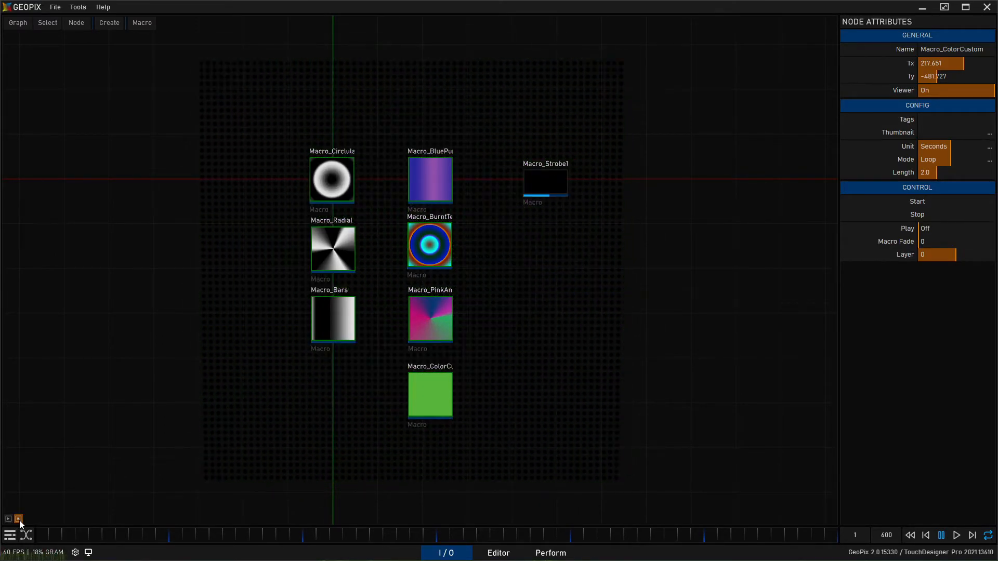
# - Enter Macro_Strobe1, select Multi_Strobe_1 and toggle its Enable attribute, leaving it On
pyautogui.moveTo(600, 281); pyautogui.dragTo(361, 410, button='middle')
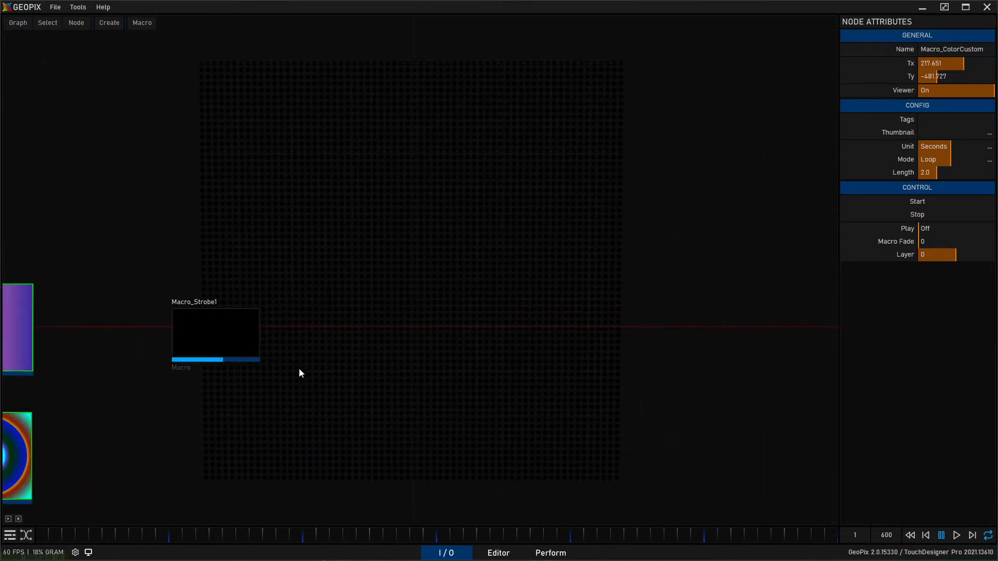
pyautogui.moveTo(279, 385); pyautogui.dragTo(379, 217, button='middle')
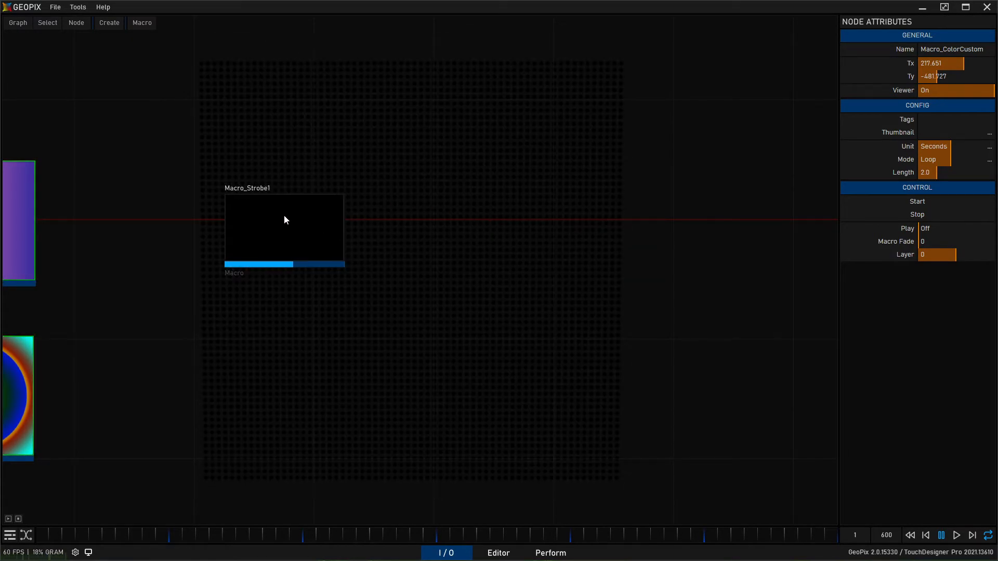
pyautogui.click(284, 216)
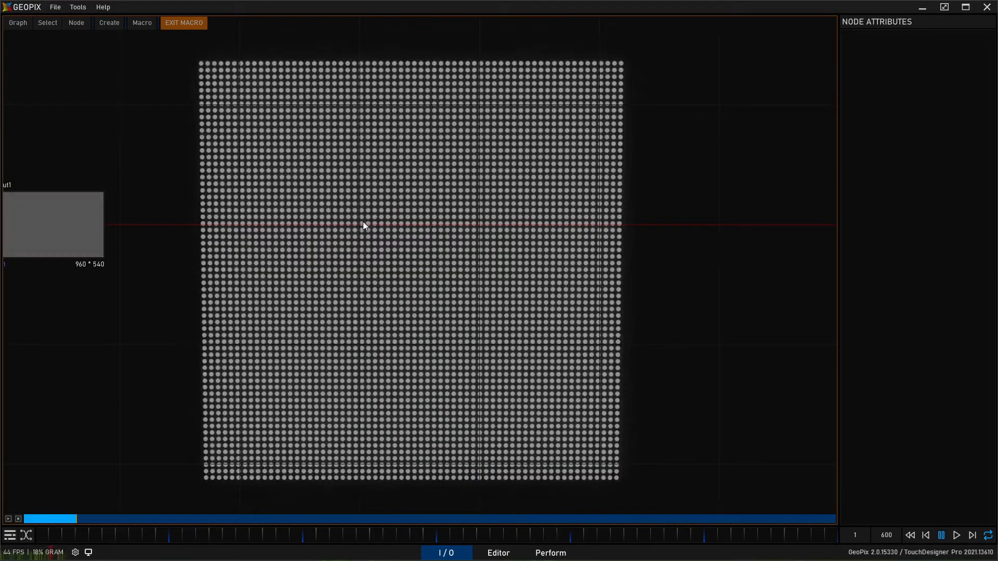
pyautogui.doubleClick(363, 224)
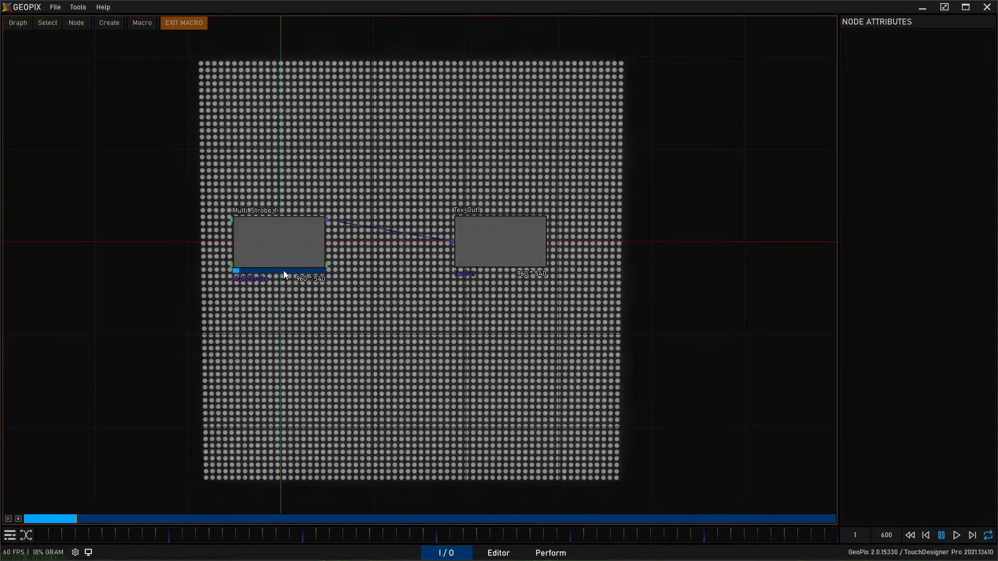
pyautogui.click(283, 267)
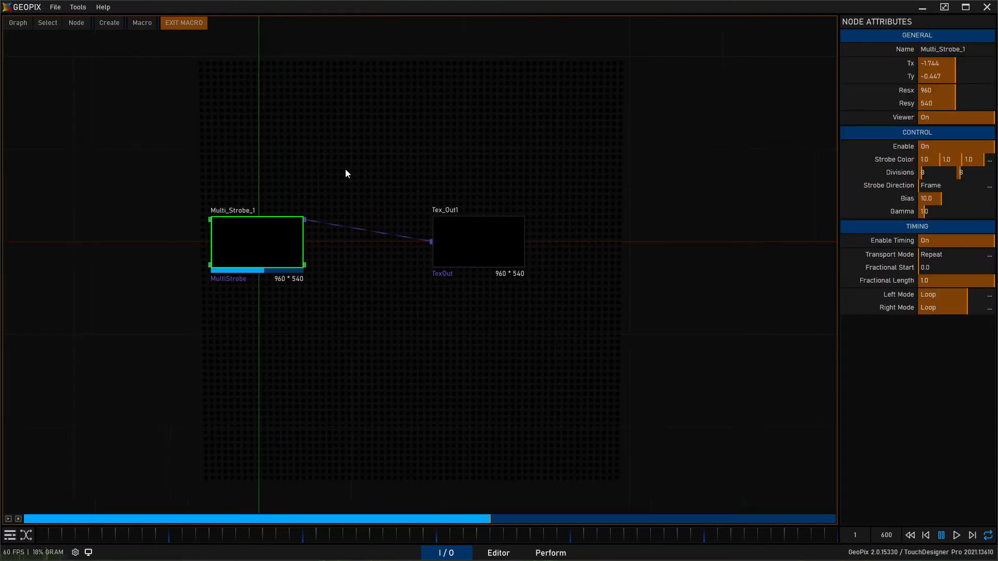
pyautogui.moveTo(253, 144); pyautogui.dragTo(318, 198, button='middle')
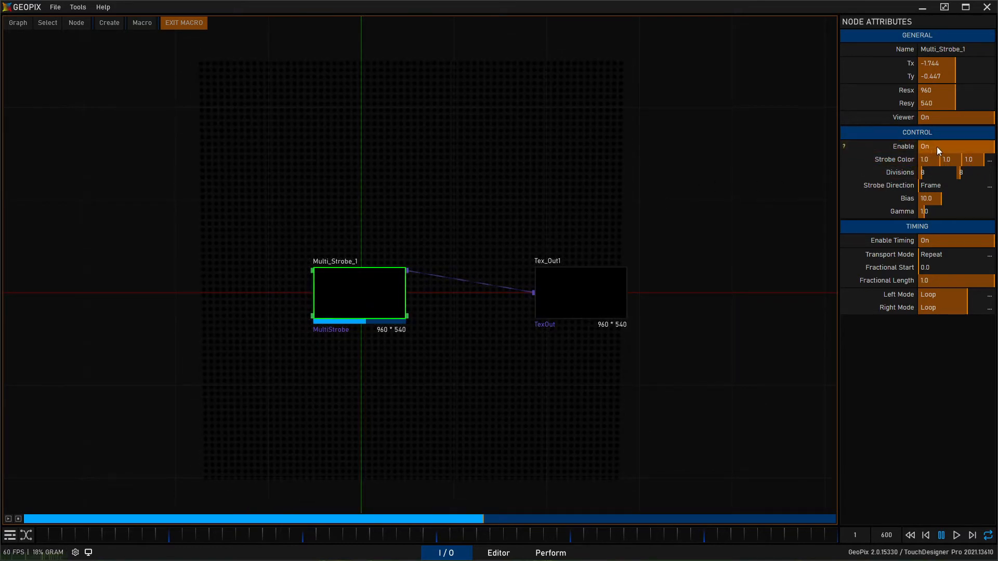
pyautogui.click(939, 147)
pyautogui.click(943, 146)
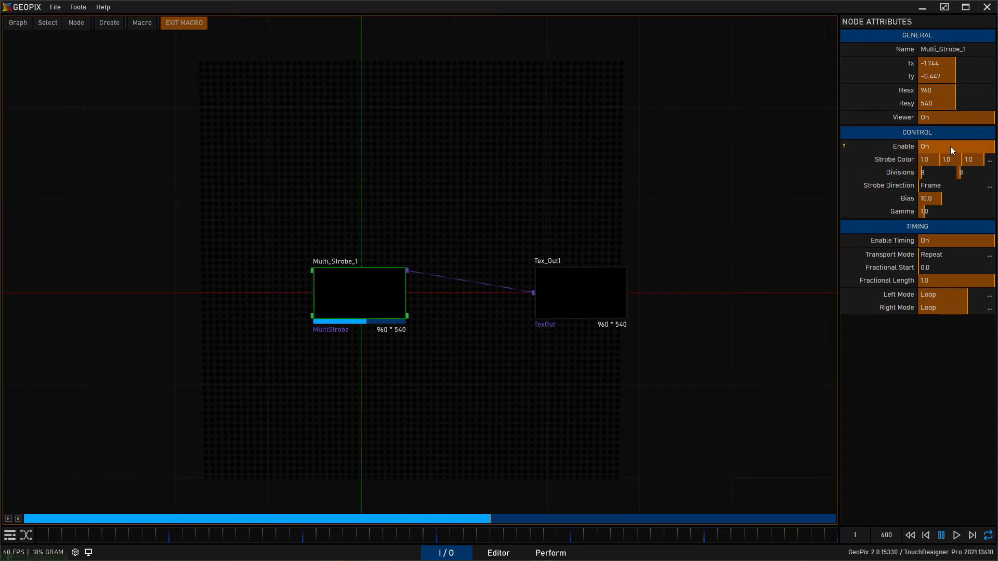
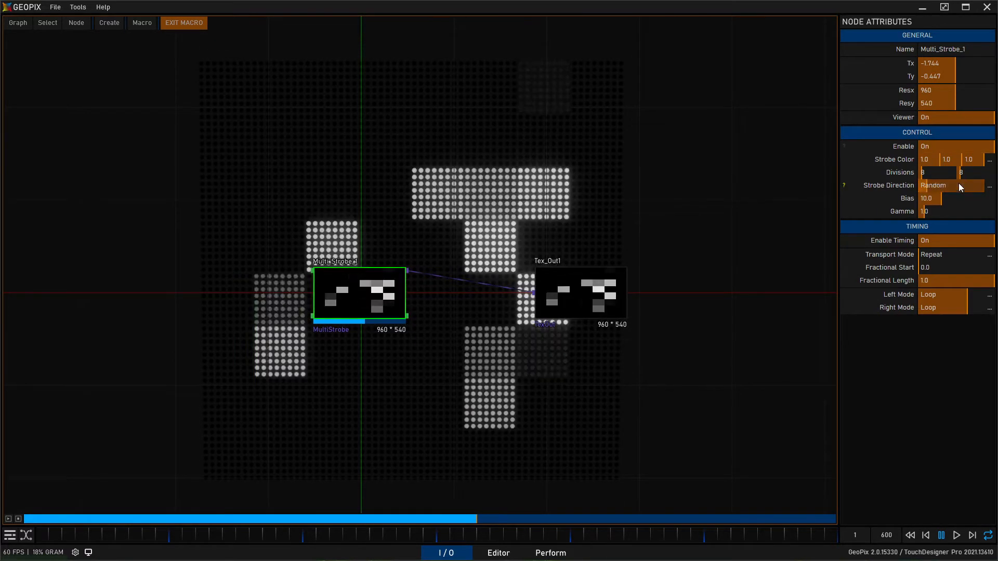
# - Set Multi_Strobe_1's resolution to 512 by 512 in its node attributes
pyautogui.click(958, 185)
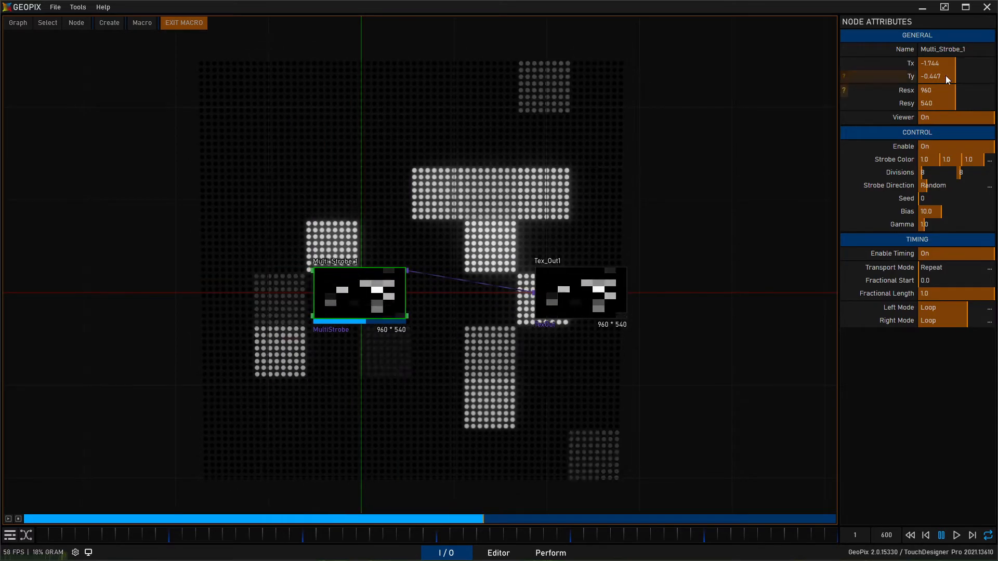
pyautogui.click(953, 92)
pyautogui.write('512')
pyautogui.press('Return')
pyautogui.click(958, 105)
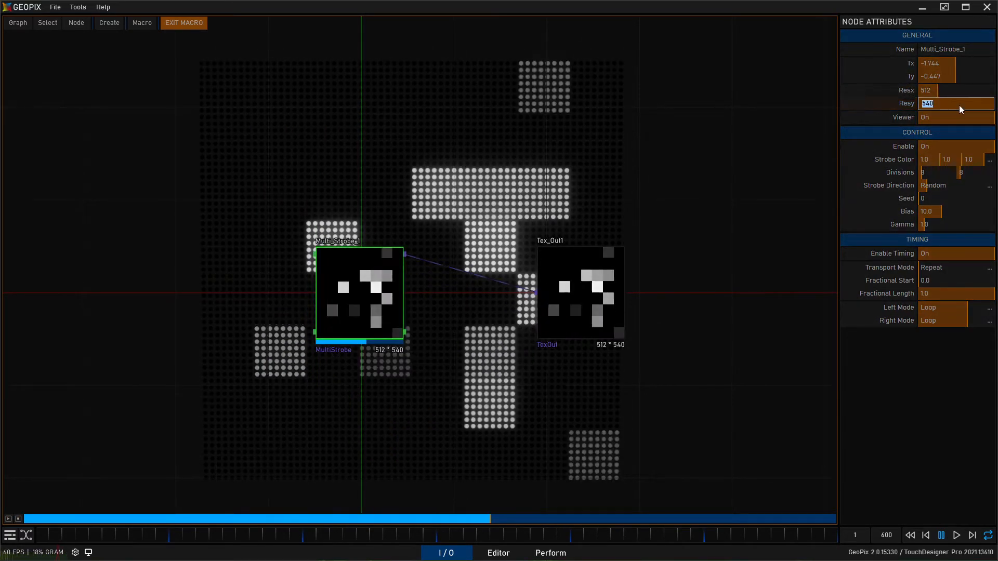
pyautogui.press('Return')
# - Set the random Seed to 1, then step the Strobe Direction through Left to Right and Top to Bottom to In to Out
pyautogui.scroll(3, 512, 244)
pyautogui.moveTo(528, 196); pyautogui.dragTo(482, 187, button='middle')
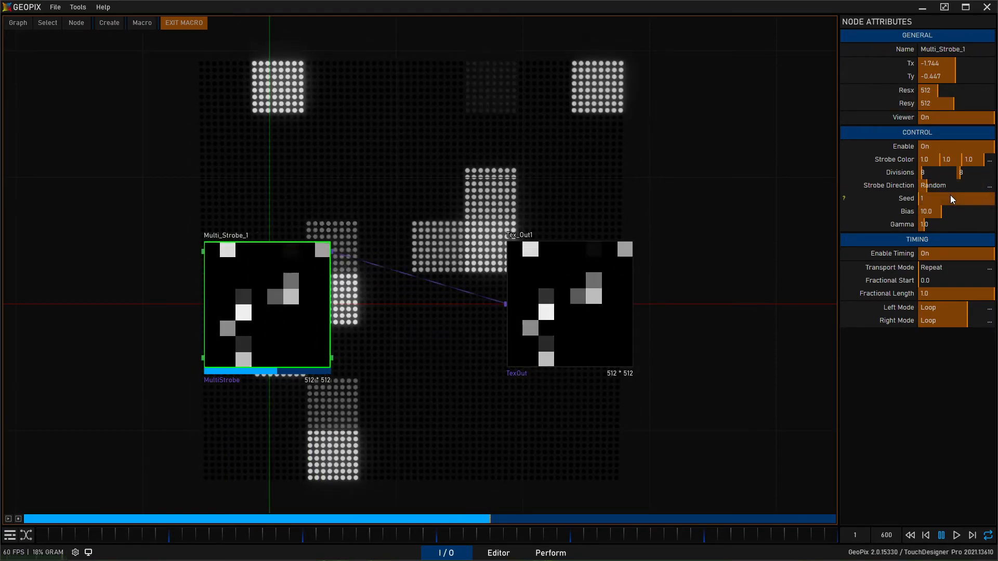
pyautogui.scroll(2, 951, 196)
pyautogui.scroll(1, 948, 196)
pyautogui.scroll(1, 962, 188)
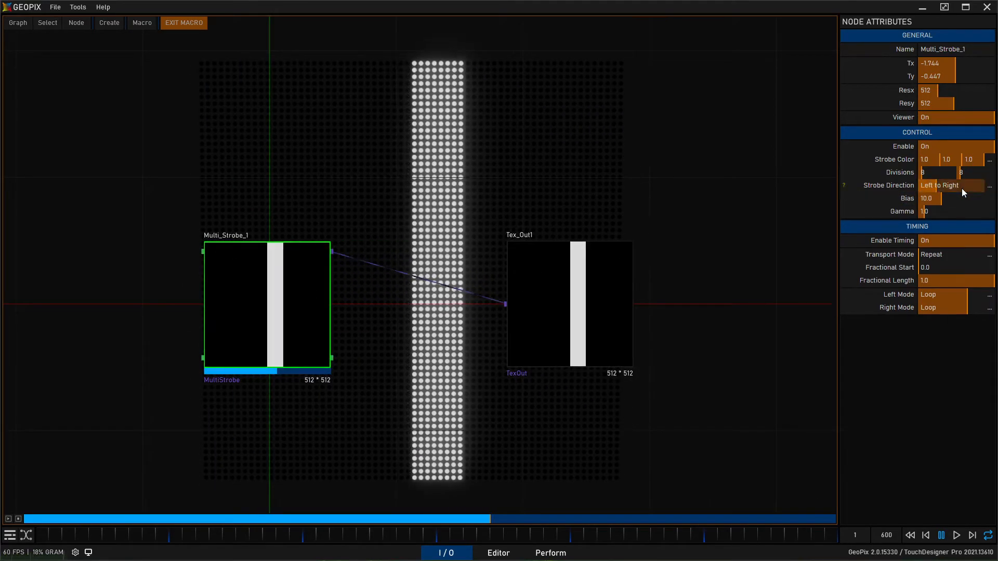
pyautogui.scroll(1, 962, 188)
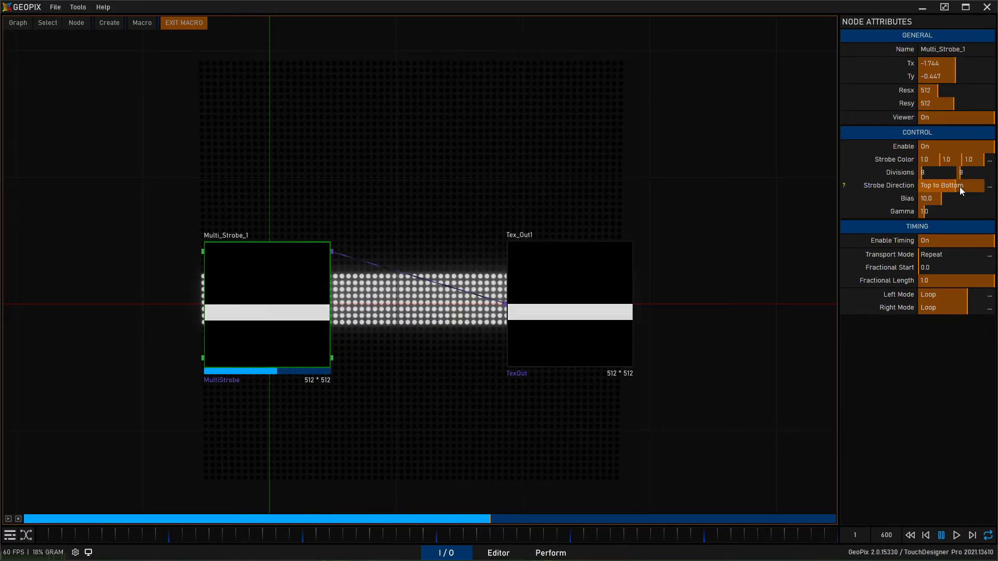
pyautogui.scroll(1, 959, 186)
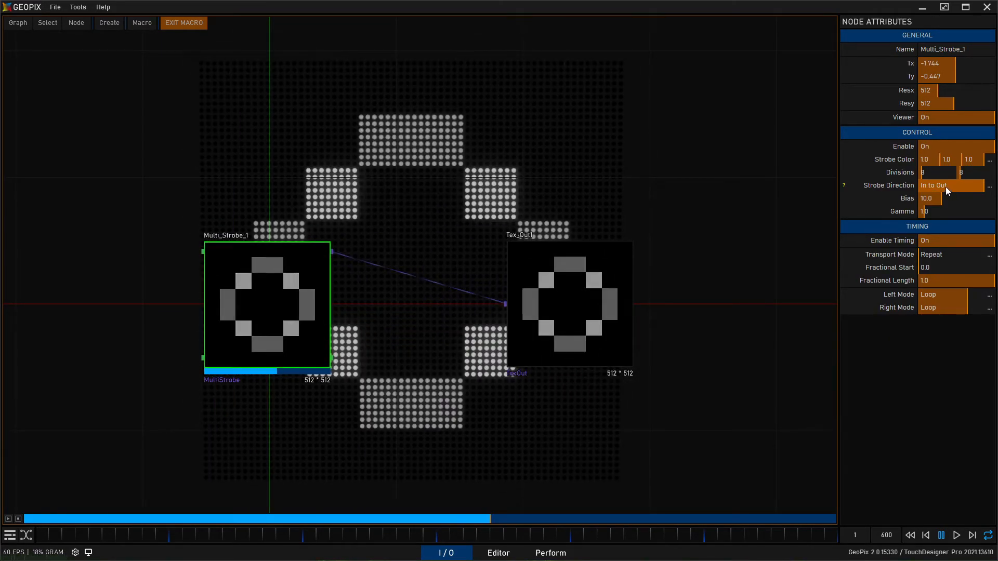
# - Try a lower Bias and different Gamma values on Multi_Strobe_1, resetting each to its default
pyautogui.moveTo(961, 195); pyautogui.dragTo(927, 202)
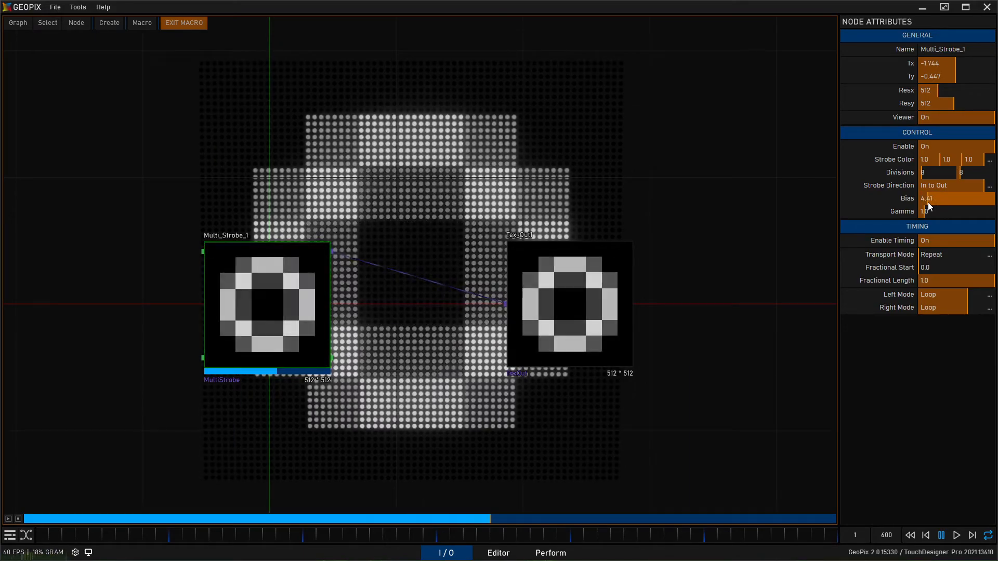
pyautogui.click(887, 203)
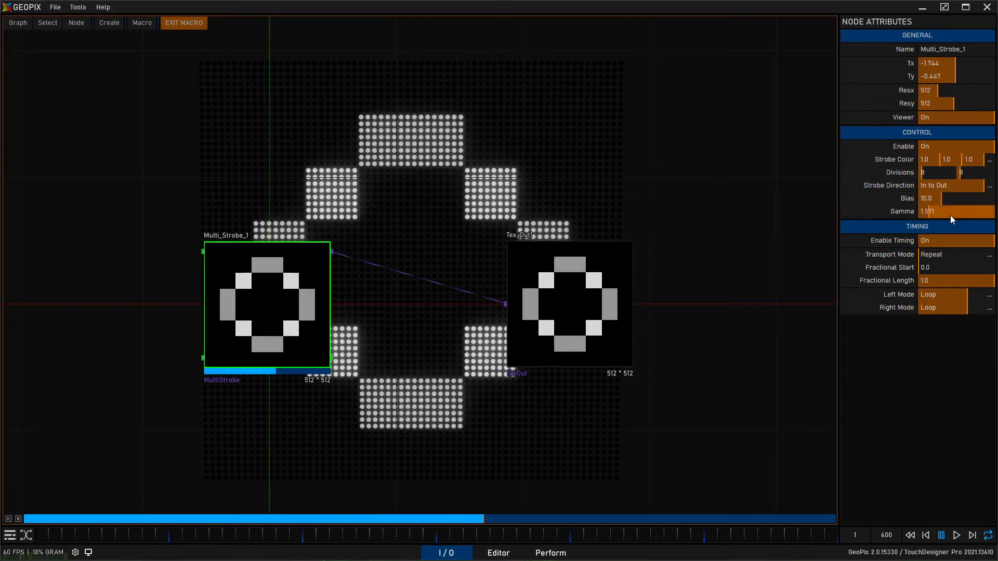
pyautogui.moveTo(986, 220); pyautogui.dragTo(915, 221)
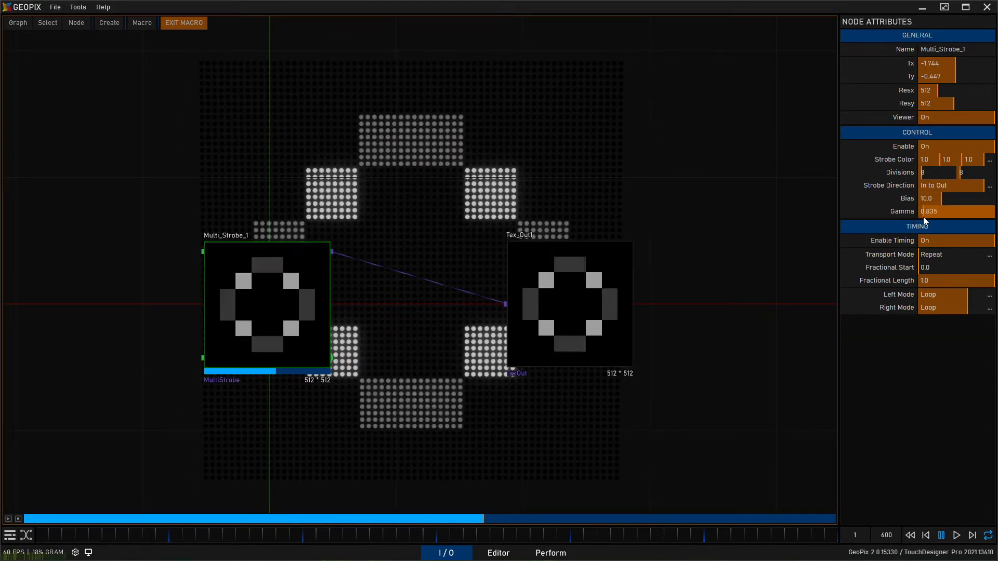
pyautogui.click(894, 217)
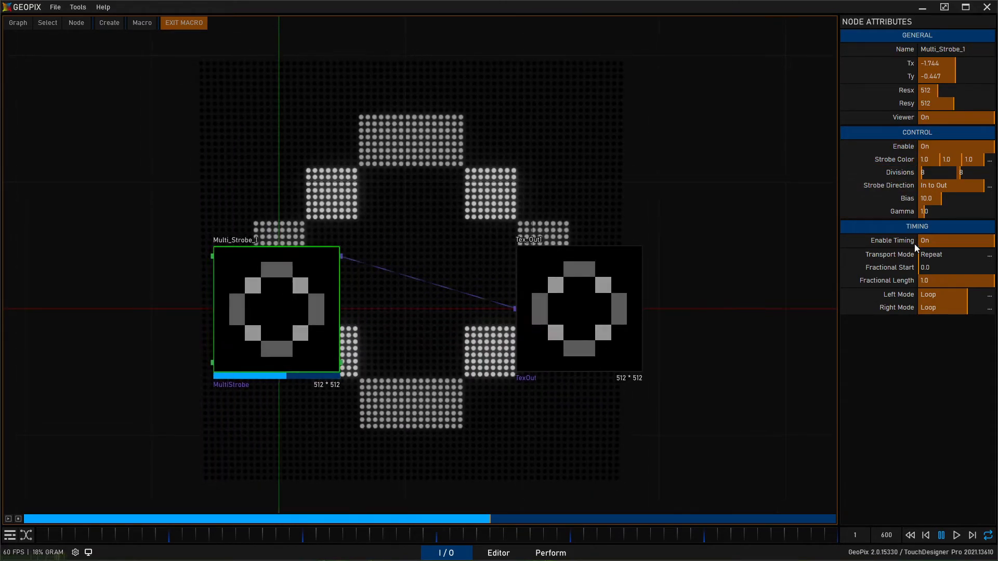
# - Cycle through Multi_Strobe_1's Strobe Direction options, including Bottom to Top, and return it to In to Out
pyautogui.click(955, 187)
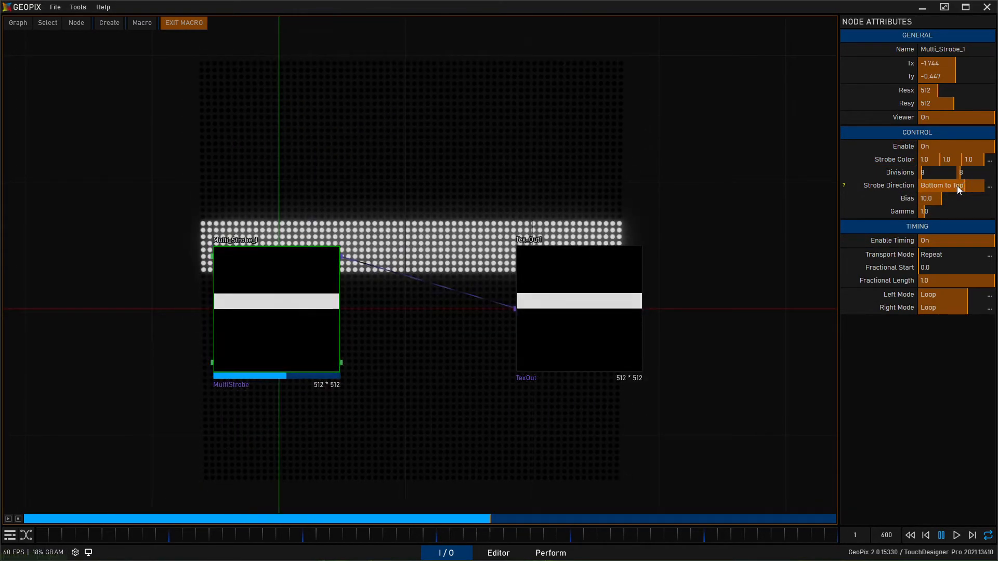
pyautogui.click(956, 186)
pyautogui.click(956, 185)
pyautogui.click(956, 185)
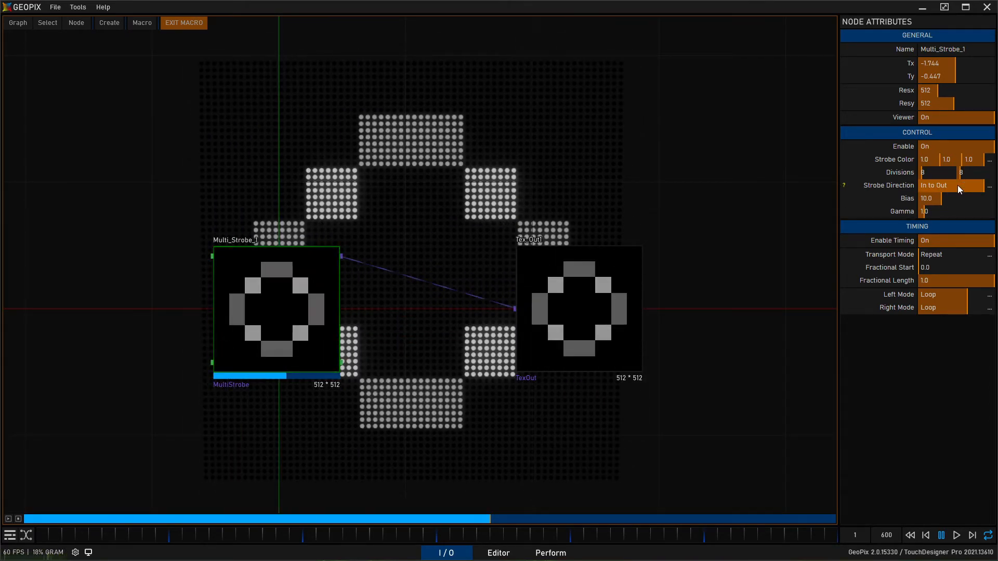
pyautogui.click(958, 185)
pyautogui.click(958, 185)
pyautogui.click(958, 185)
pyautogui.click(958, 185)
pyautogui.click(958, 185)
pyautogui.click(958, 185)
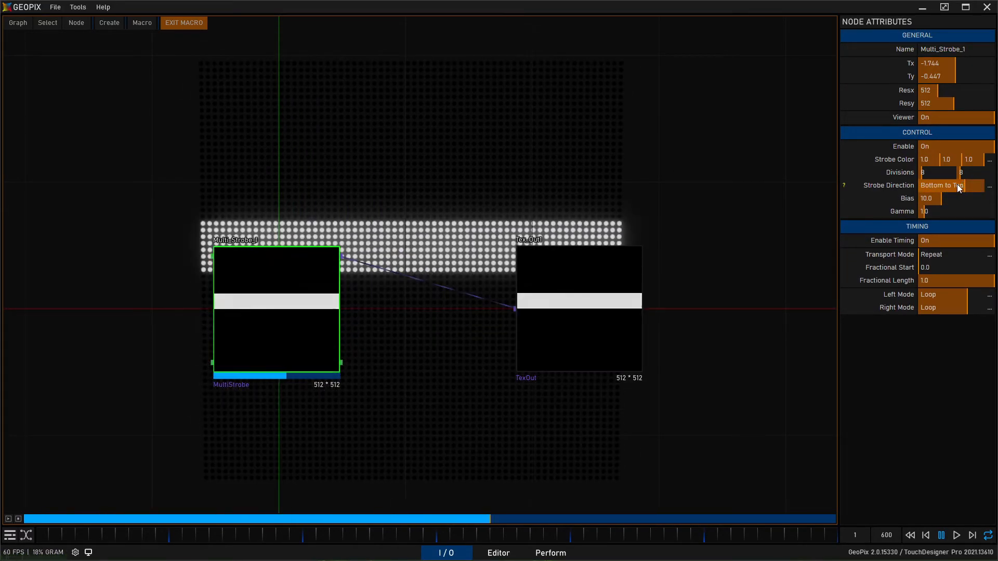
pyautogui.click(959, 186)
pyautogui.click(958, 185)
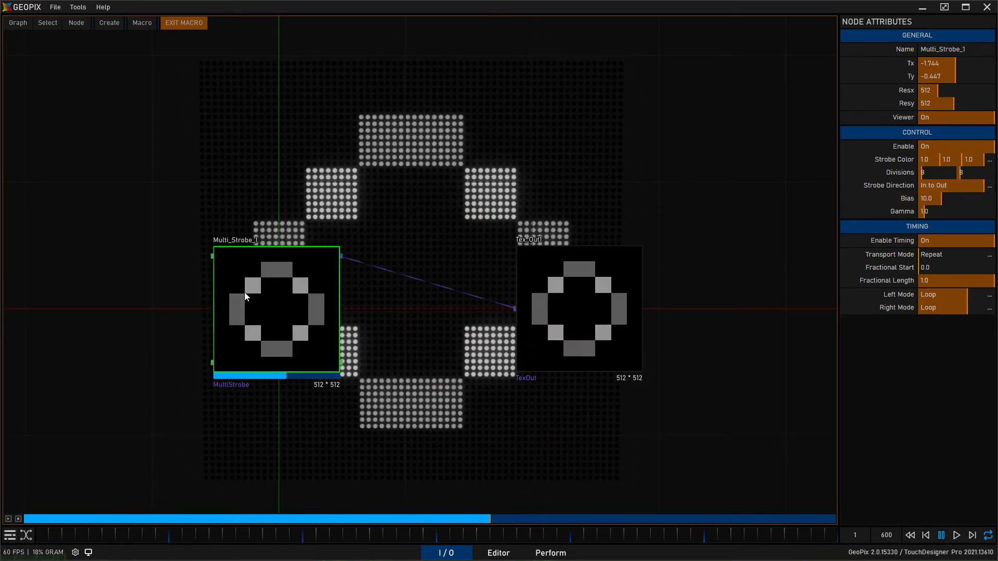
# - Exit the macro, duplicate Macro_Strobe1 with the copy placed below it, and stop the original's playback
pyautogui.click(193, 22)
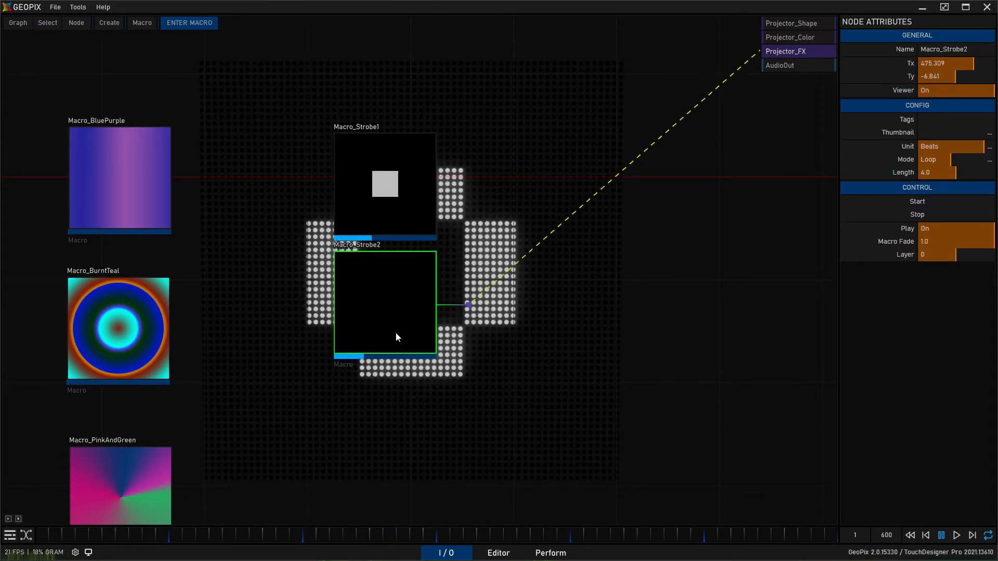
pyautogui.moveTo(394, 337); pyautogui.dragTo(394, 338)
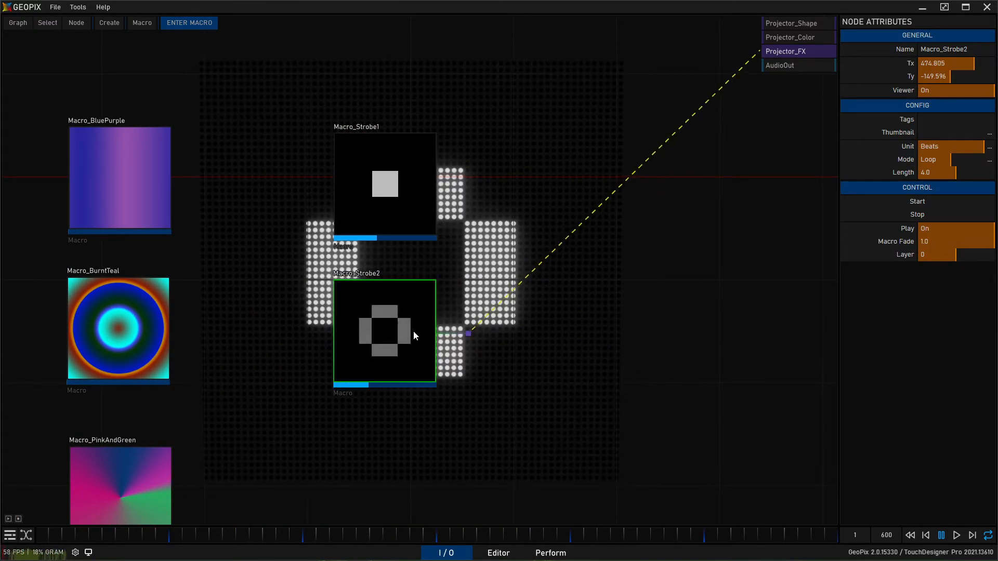
pyautogui.click(405, 217)
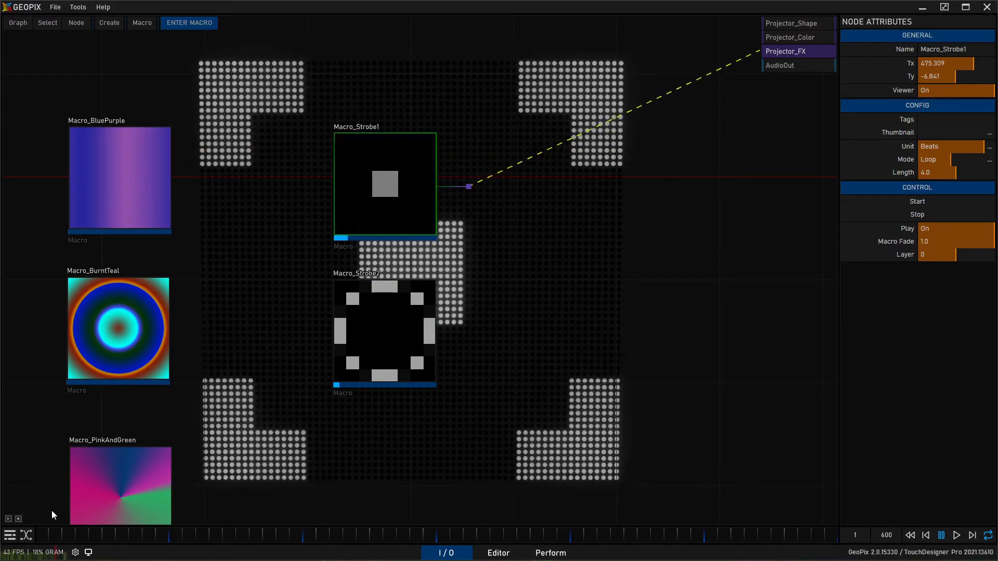
pyautogui.click(19, 517)
# - Enter Macro_Strobe2 and examine the attributes of its Multi_Strobe_1 node
pyautogui.doubleClick(404, 306)
pyautogui.scroll(-2, 281, 177)
pyautogui.moveTo(282, 295); pyautogui.dragTo(631, 366, button='middle')
pyautogui.click(370, 289)
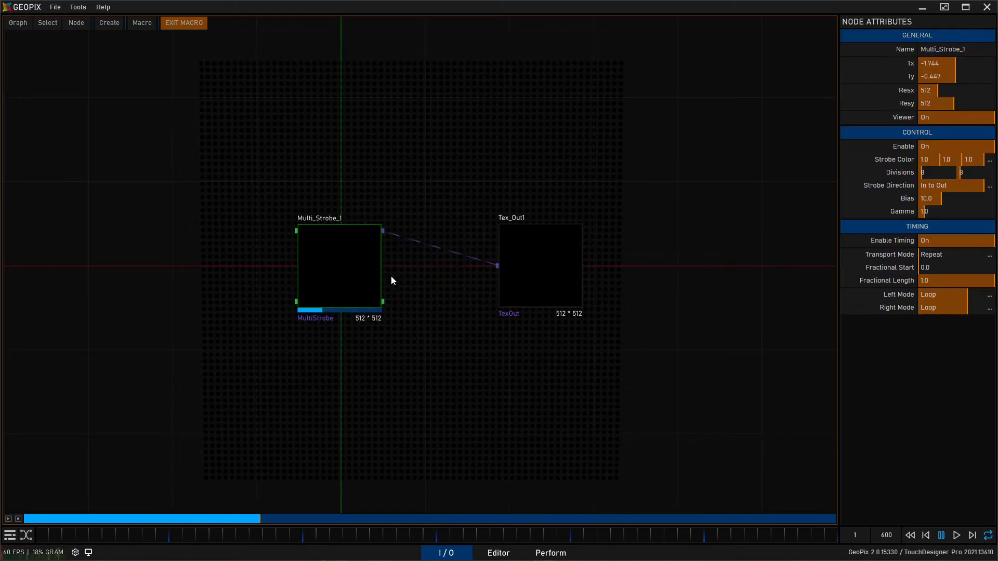
# - Return to the I/O graph and set Macro_Strobe2's Length to 2.0 beats
pyautogui.click(182, 22)
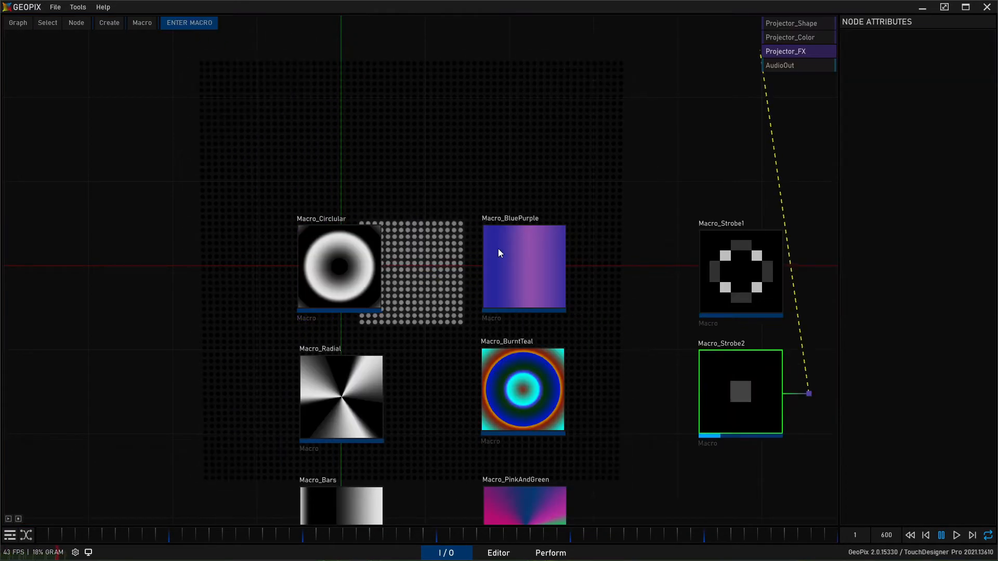
pyautogui.click(731, 402)
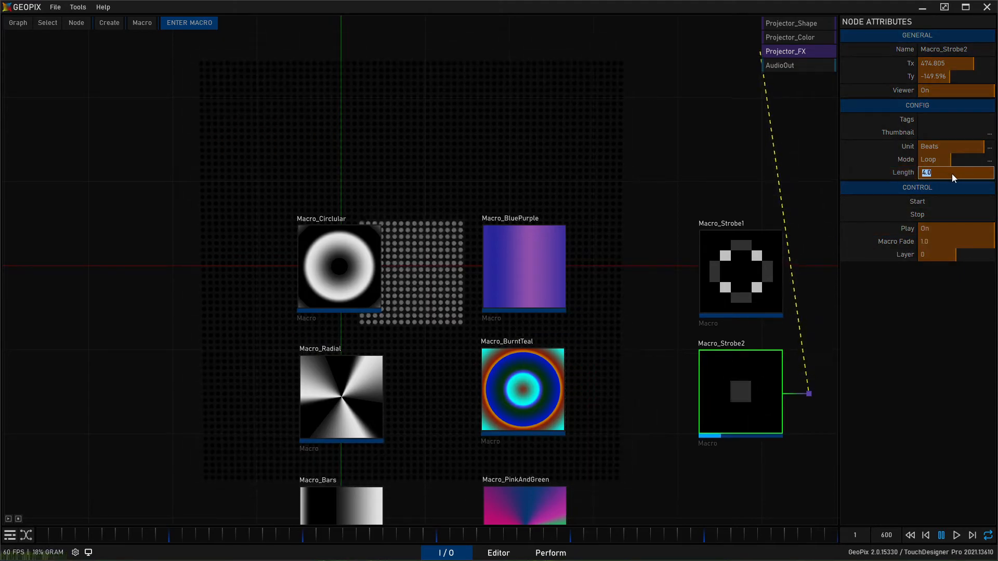
pyautogui.moveTo(951, 172); pyautogui.dragTo(932, 167)
# - Enter Macro_Strobe2 and change Multi_Strobe_1's Strobe Direction to Right to Left
pyautogui.moveTo(769, 479); pyautogui.dragTo(559, 462, button='middle')
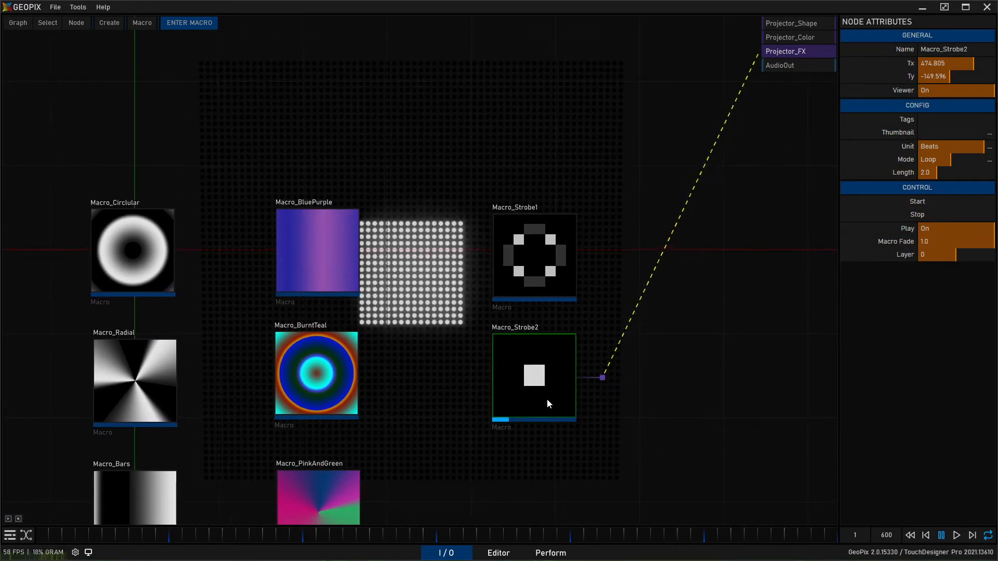
pyautogui.doubleClick(557, 376)
pyautogui.click(164, 230)
pyautogui.moveTo(306, 150); pyautogui.dragTo(466, 178, button='middle')
pyautogui.scroll(1, 588, 265)
pyautogui.click(979, 186)
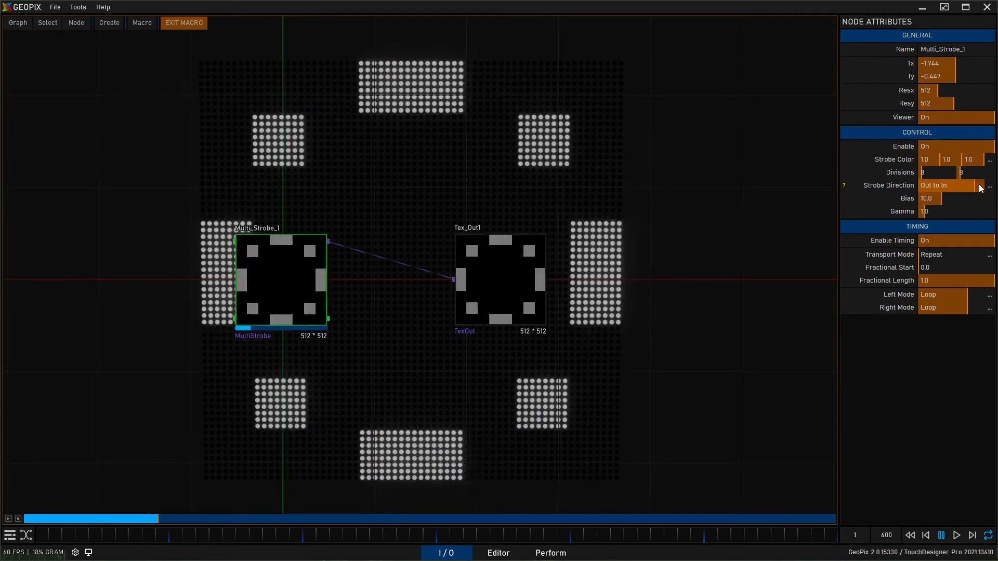
pyautogui.click(979, 185)
pyautogui.click(979, 185)
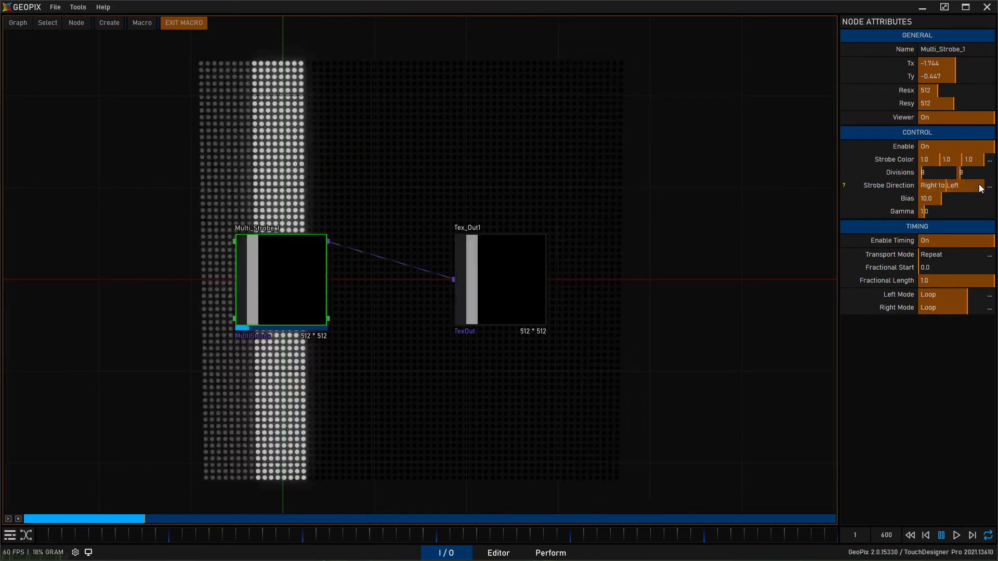
pyautogui.click(979, 185)
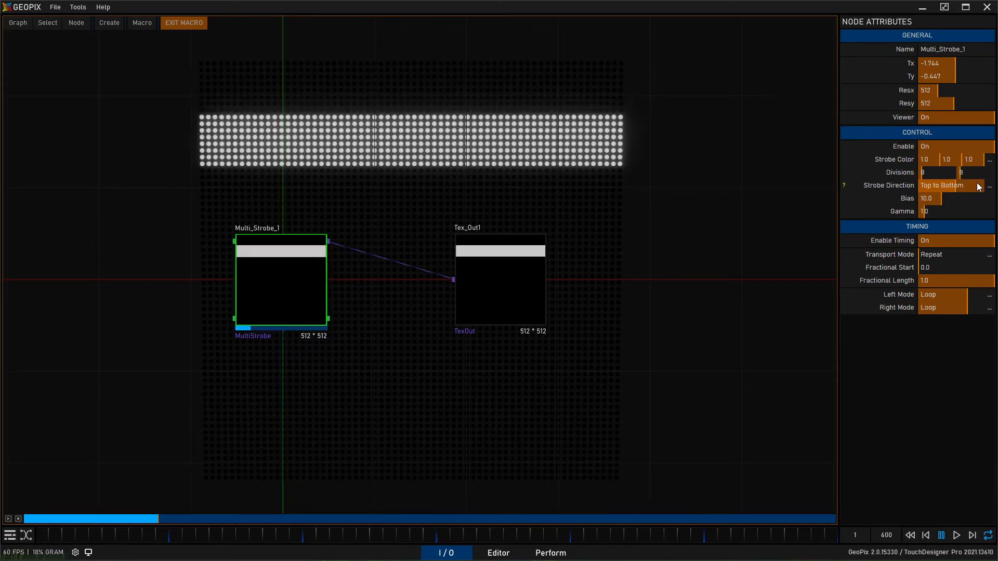
pyautogui.click(979, 186)
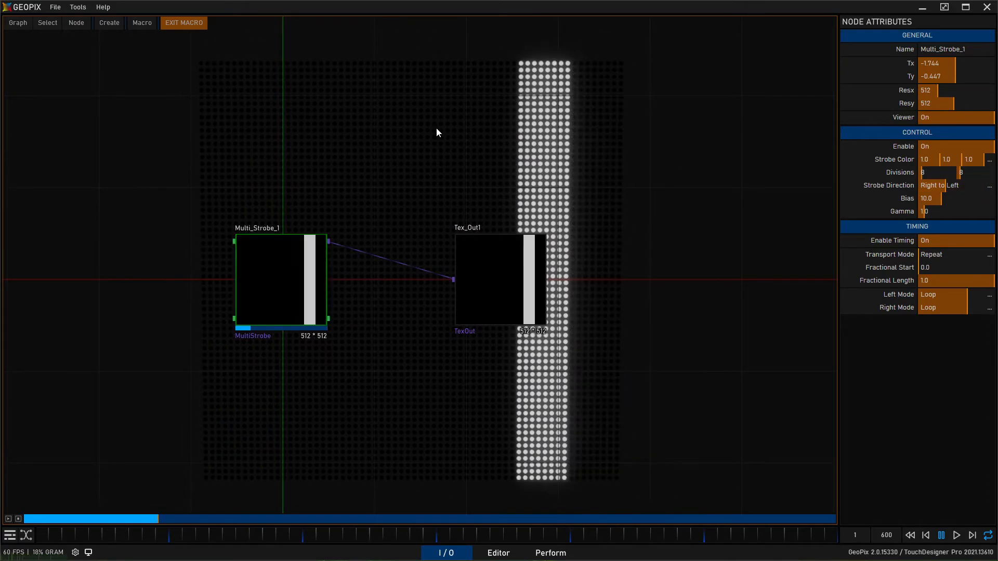
# - Move Multi_Strobe_1 farther from Tex_Out1 and add a Tile Crop Repeat node between them
pyautogui.moveTo(440, 126); pyautogui.dragTo(605, 136, button='middle')
pyautogui.moveTo(471, 283); pyautogui.dragTo(276, 283)
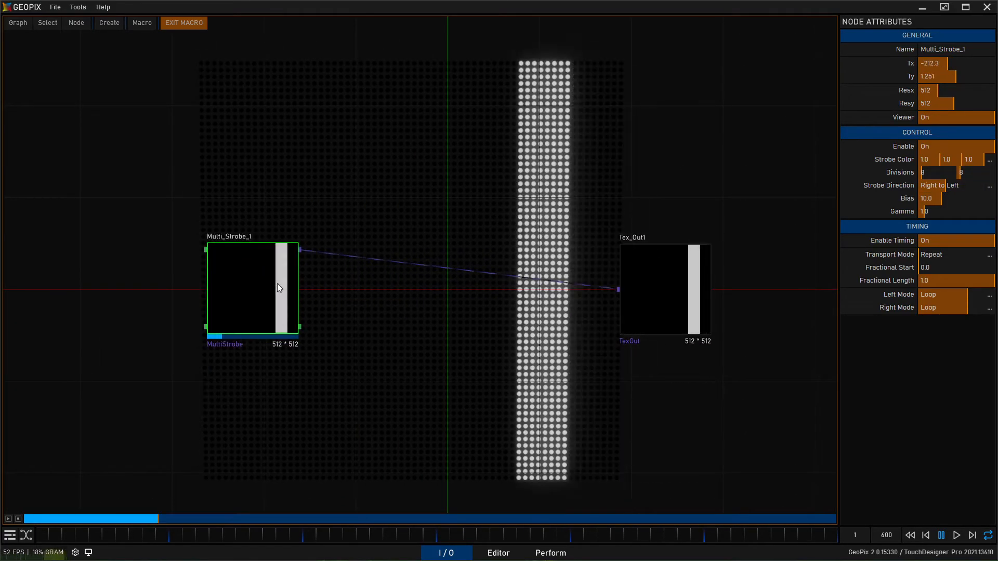
pyautogui.moveTo(471, 193); pyautogui.dragTo(425, 208, button='middle')
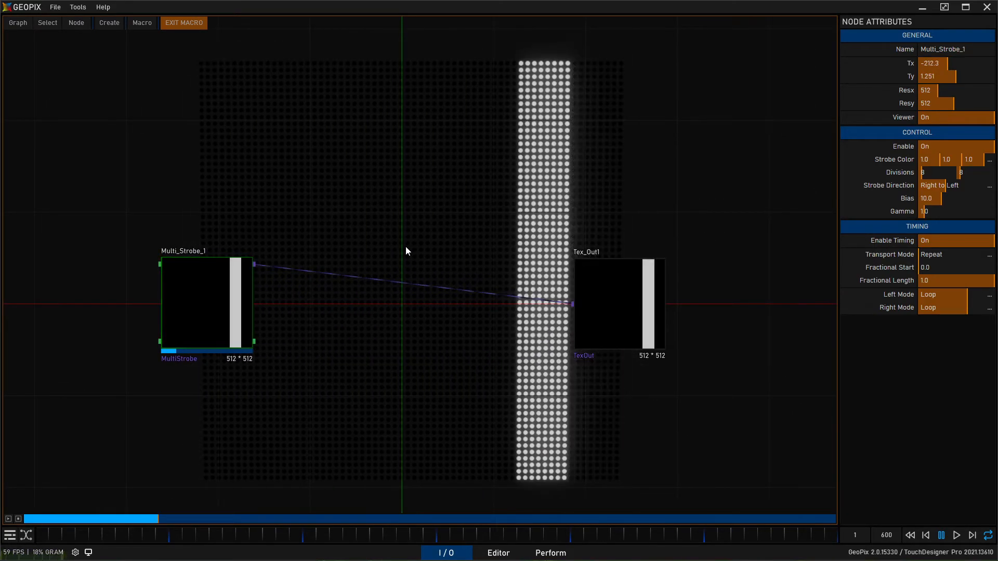
pyautogui.hotkey('shift', 'a')
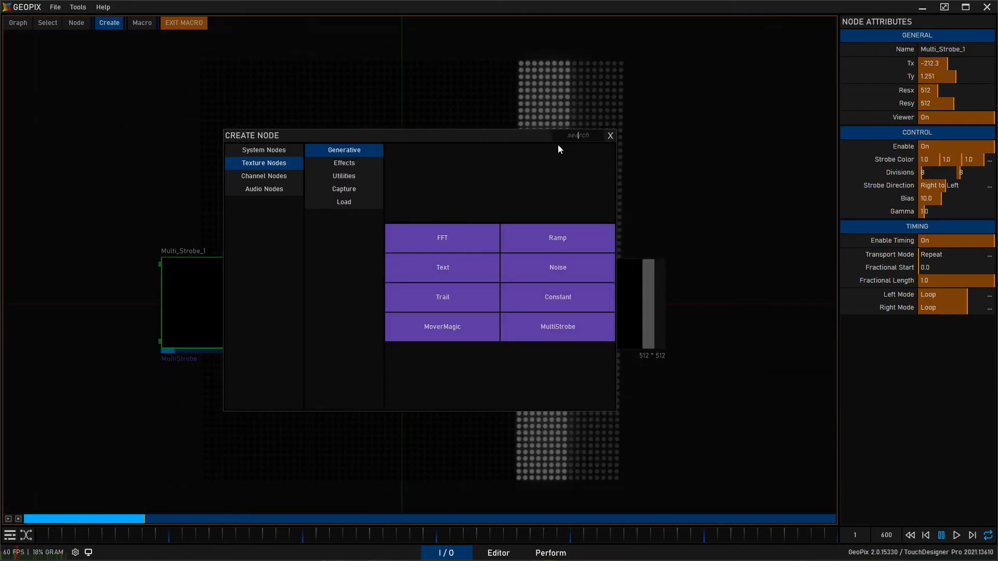
pyautogui.write('tile')
pyautogui.click(426, 264)
pyautogui.moveTo(412, 303); pyautogui.dragTo(397, 371)
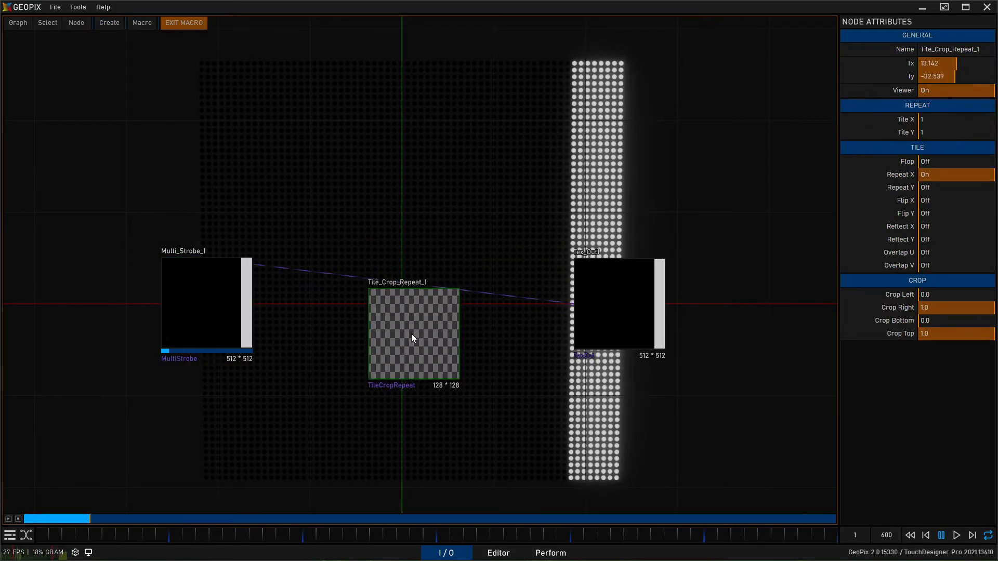
# - Route Multi_Strobe_1 through the Tile Crop Repeat node into Tex_Out1 and turn on Reflect X
pyautogui.moveTo(254, 264); pyautogui.dragTo(368, 333)
pyautogui.moveTo(461, 333); pyautogui.dragTo(572, 304)
pyautogui.moveTo(392, 360); pyautogui.dragTo(396, 338)
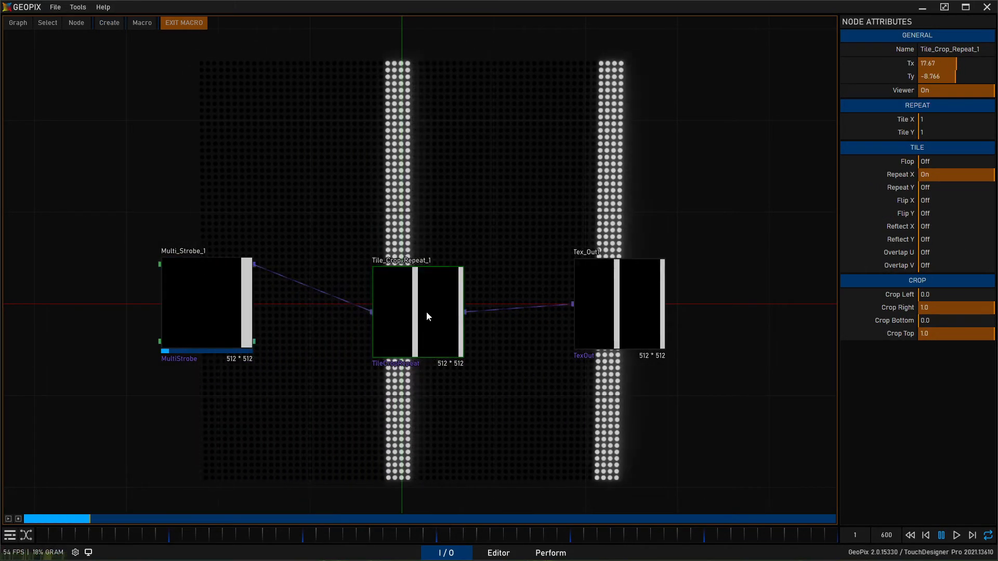
pyautogui.click(935, 226)
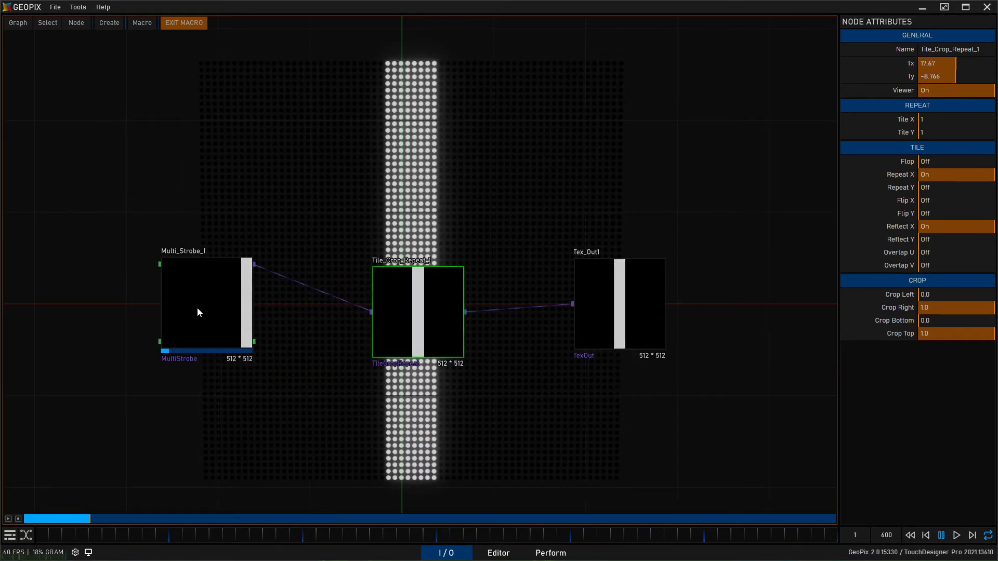
# - Set Multi_Strobe_1's Divisions to 4 by 4 and move the node slightly closer to the tile node
pyautogui.click(198, 309)
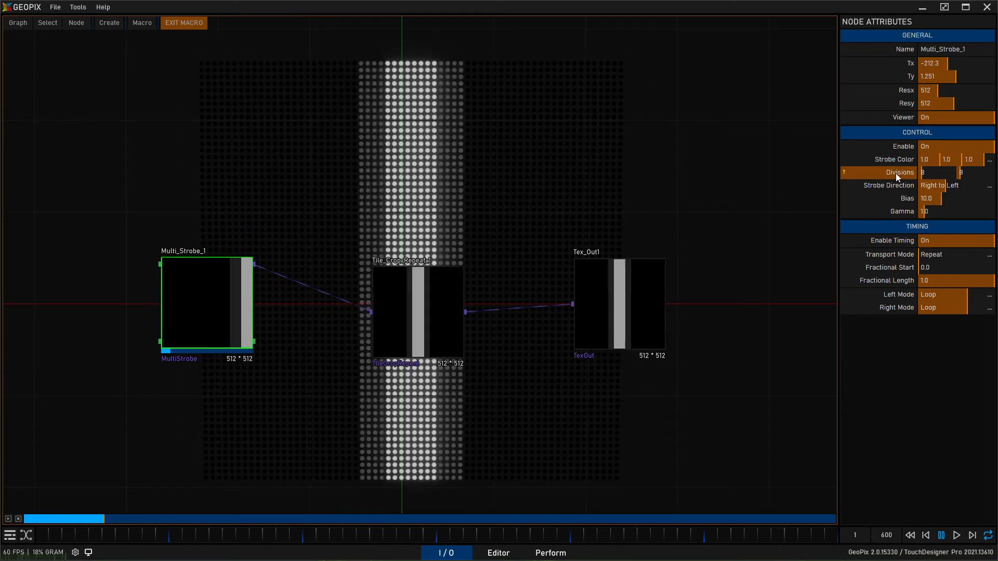
pyautogui.moveTo(946, 175); pyautogui.dragTo(974, 173)
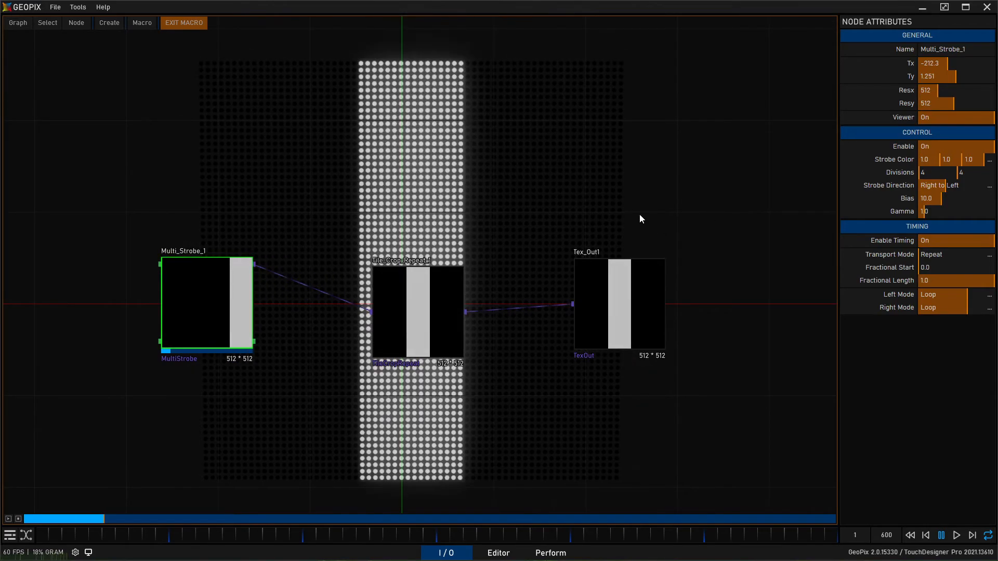
pyautogui.click(416, 317)
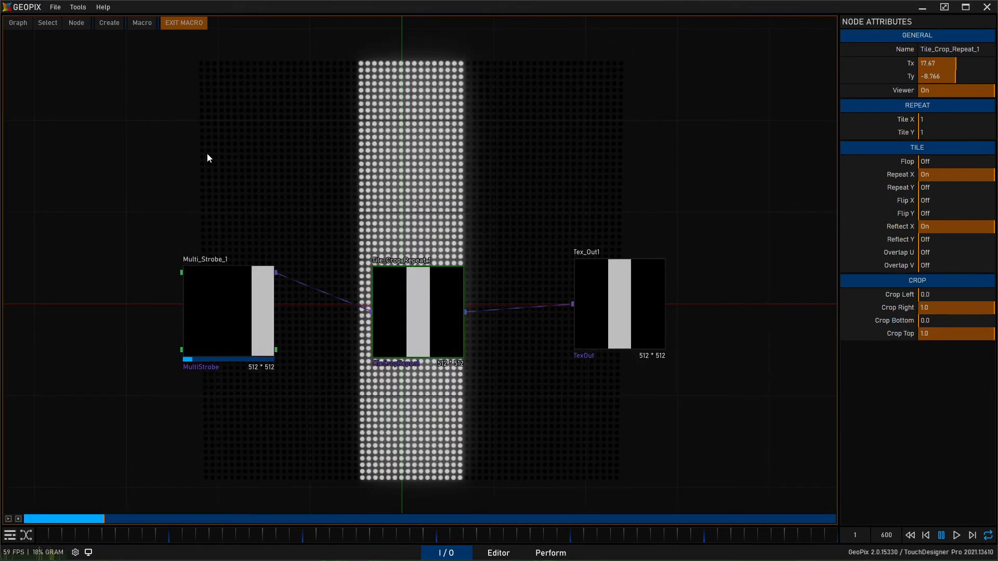
pyautogui.click(229, 296)
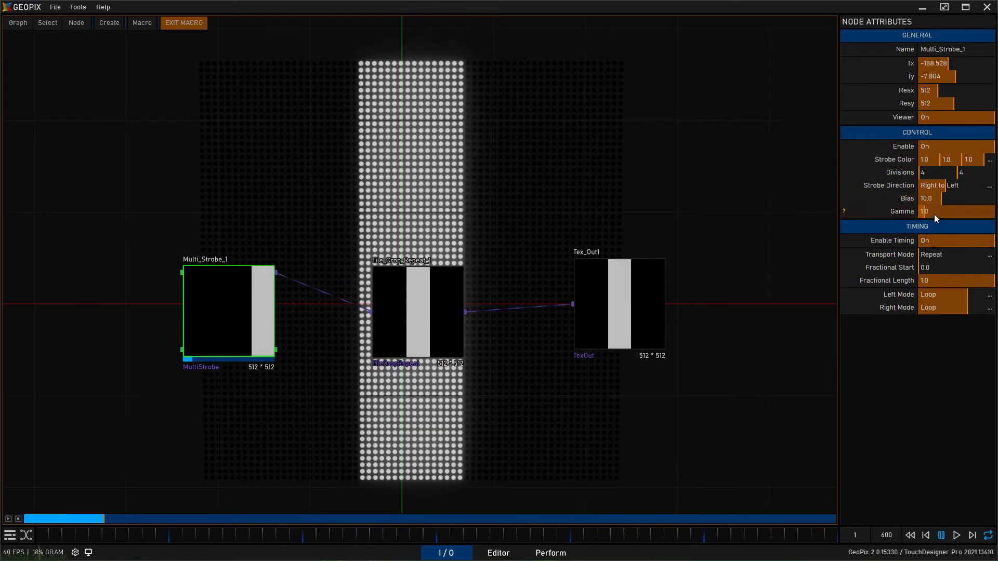
# - Lower Multi_Strobe_1's Bias to about 7.43 and exit the Macro_Strobe2 macro
pyautogui.moveTo(923, 214)
pyautogui.mouseDown()
pyautogui.moveTo(953, 201)
pyautogui.moveTo(931, 200)
pyautogui.mouseUp()
pyautogui.click(905, 213)
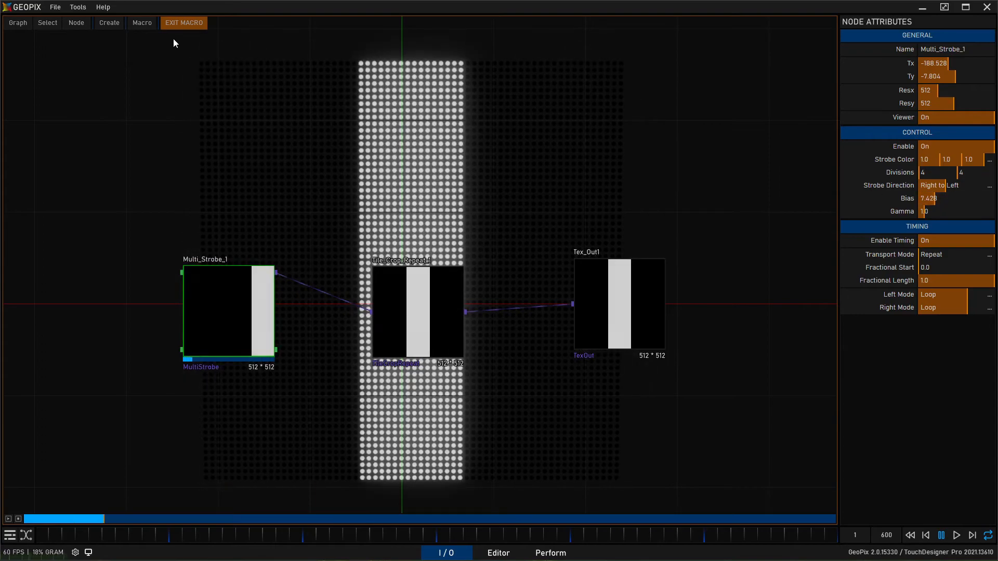
pyautogui.click(183, 22)
# - Stop Macro_Strobe2's playback, preview Macro_Strobe1 for comparison, and stop it as well
pyautogui.click(519, 234)
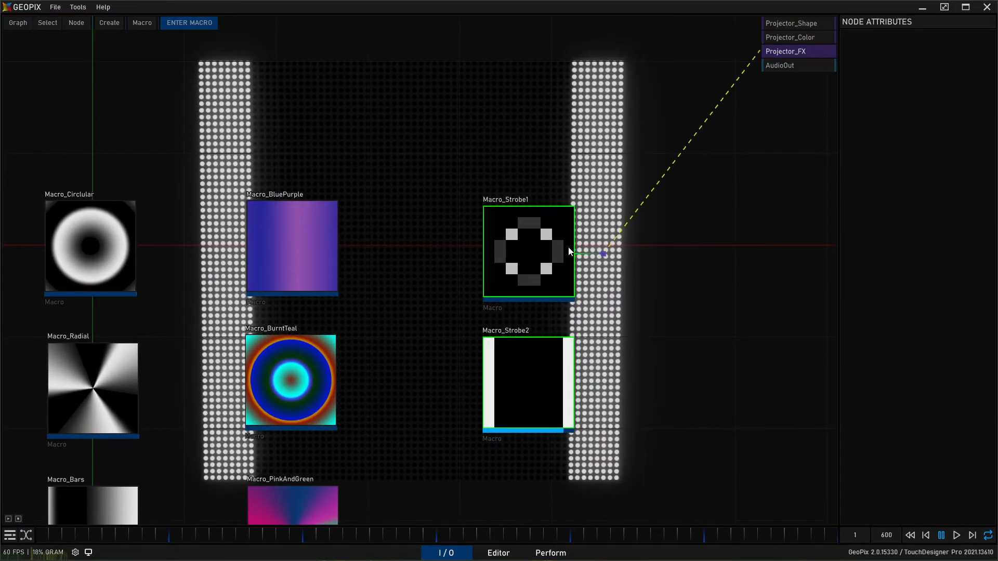
pyautogui.click(19, 520)
pyautogui.click(18, 519)
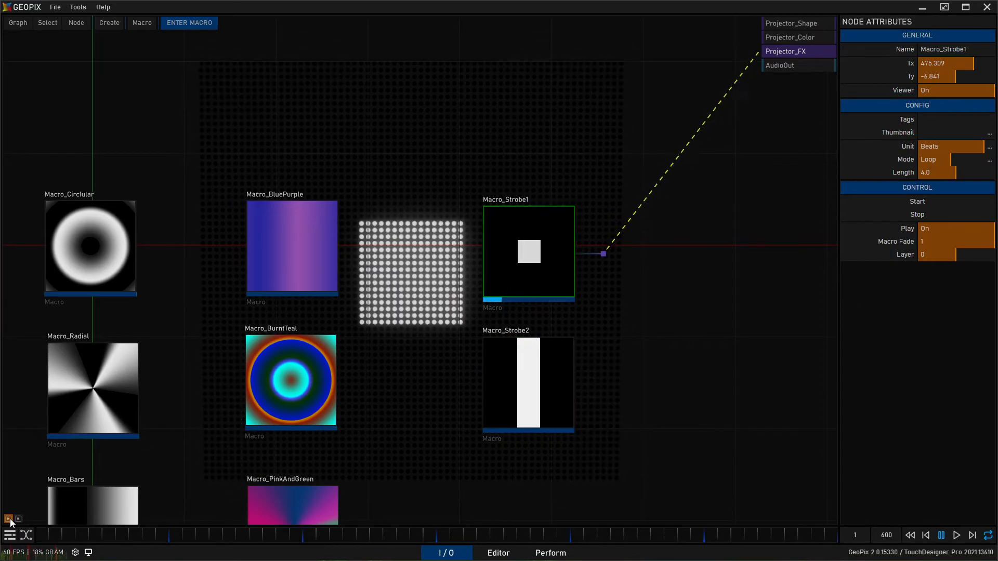
pyautogui.click(18, 519)
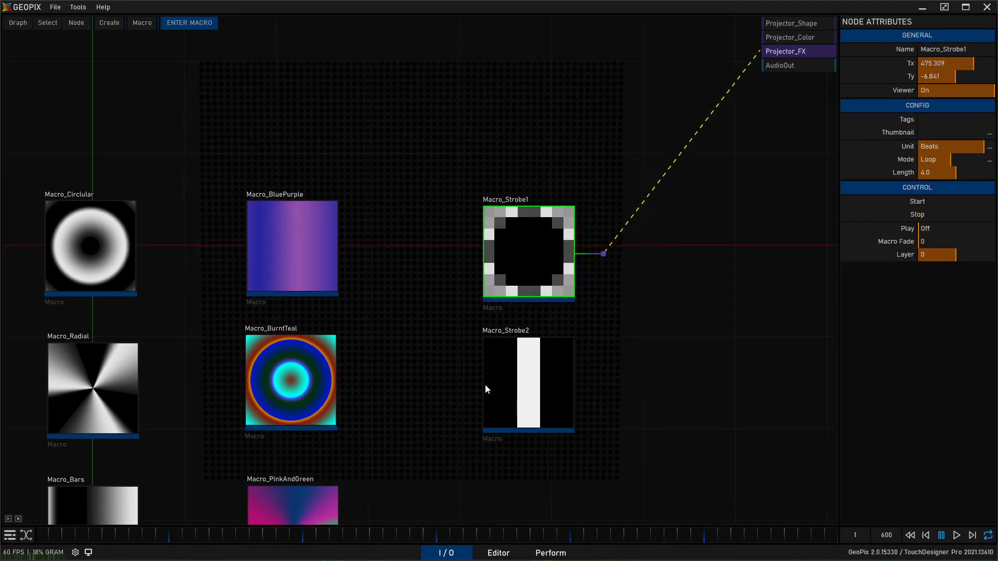
# - Duplicate Macro_Strobe2, place the copy below the original, and set the copy's Length to 1 beat
pyautogui.moveTo(699, 338); pyautogui.dragTo(675, 243, button='middle')
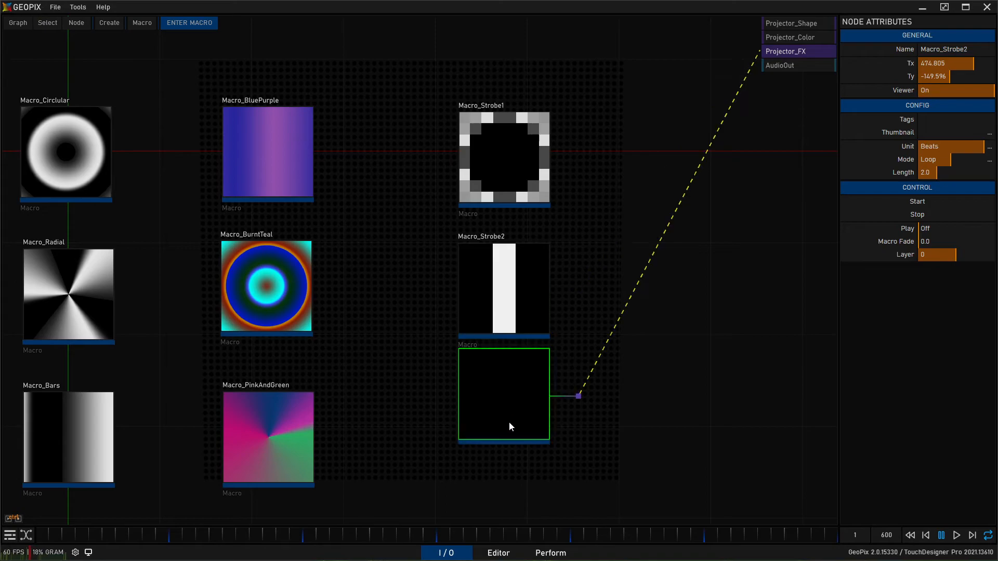
pyautogui.moveTo(516, 433); pyautogui.dragTo(517, 433)
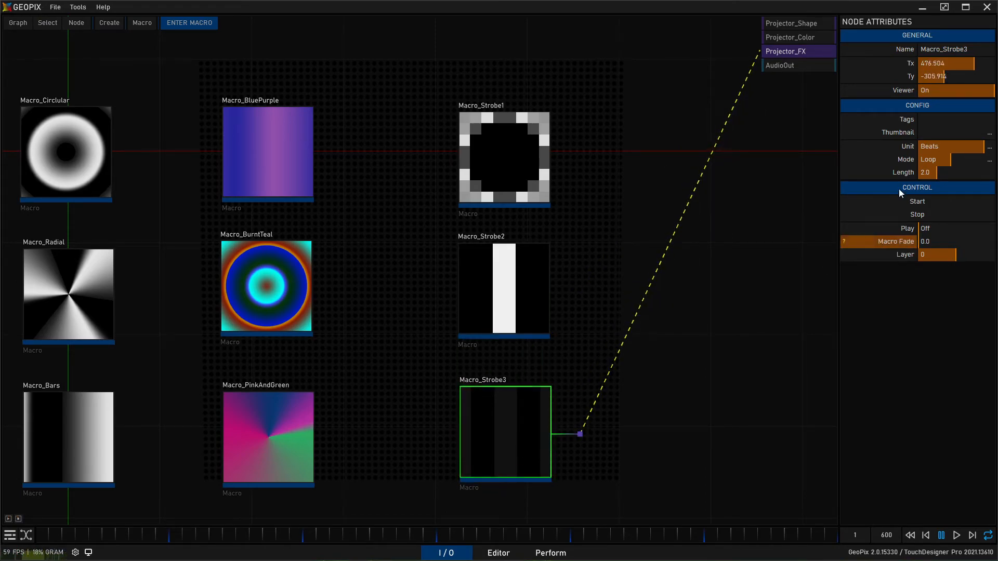
pyautogui.click(959, 171)
pyautogui.write('1')
pyautogui.press('Return')
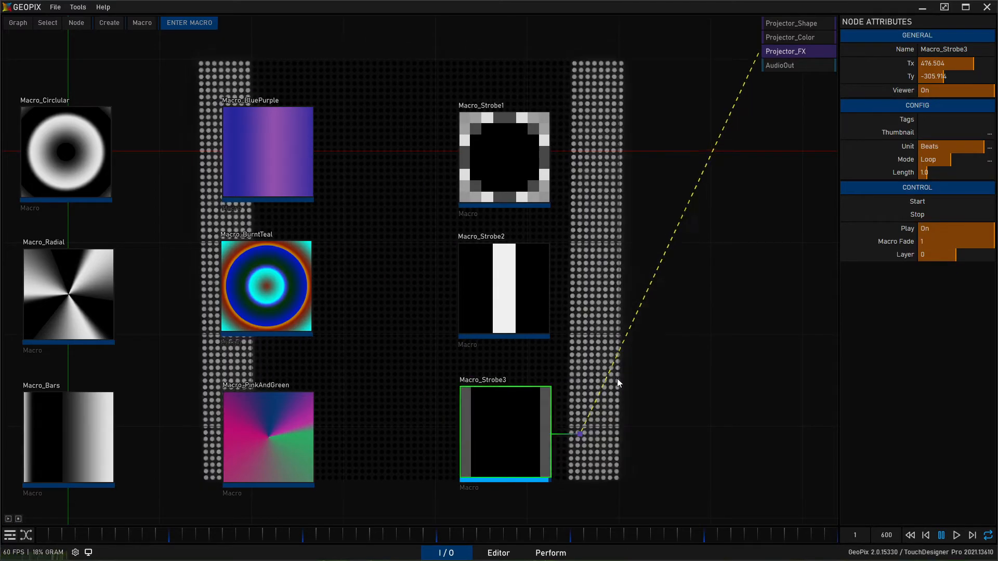
# - Enter Macro_Strobe3, delete its Tile Crop Repeat node and have Multi_Strobe_1 feed directly into Tex_Out1
pyautogui.doubleClick(503, 435)
pyautogui.moveTo(67, 249); pyautogui.dragTo(462, 342, button='middle')
pyautogui.click(301, 250)
pyautogui.click(498, 229)
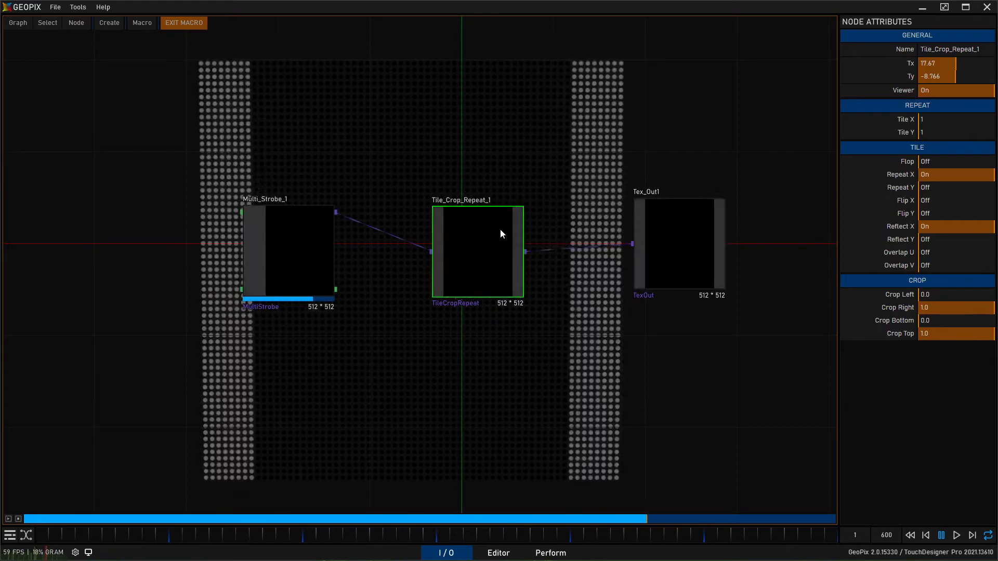
pyautogui.press('Delete')
pyautogui.moveTo(581, 222); pyautogui.dragTo(666, 255)
# - Set Multi_Strobe_1's Strobe Direction to Random, Bias to 10.0 and Divisions to 8 by 8, and exit the macro
pyautogui.click(311, 262)
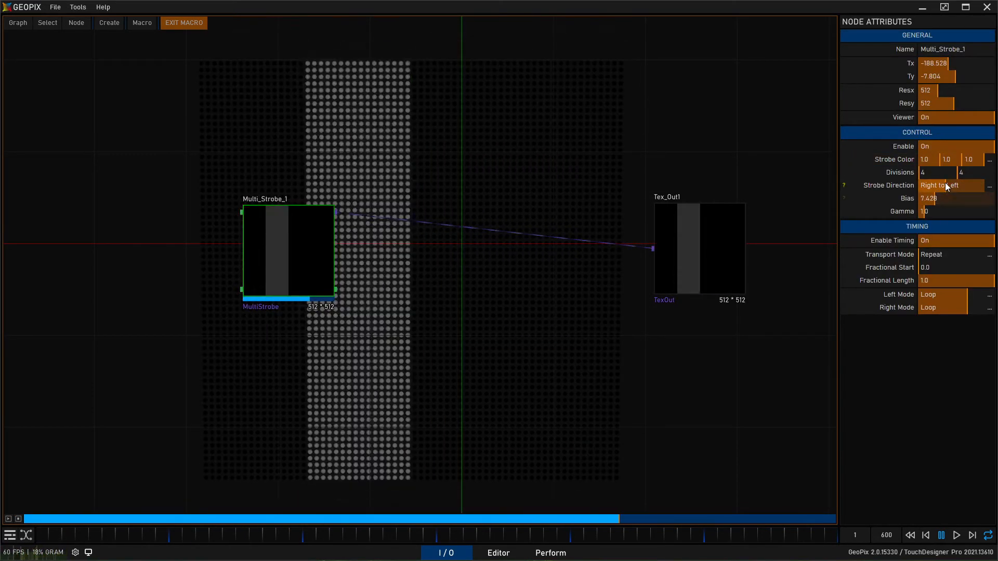
pyautogui.click(945, 184)
pyautogui.click(946, 183)
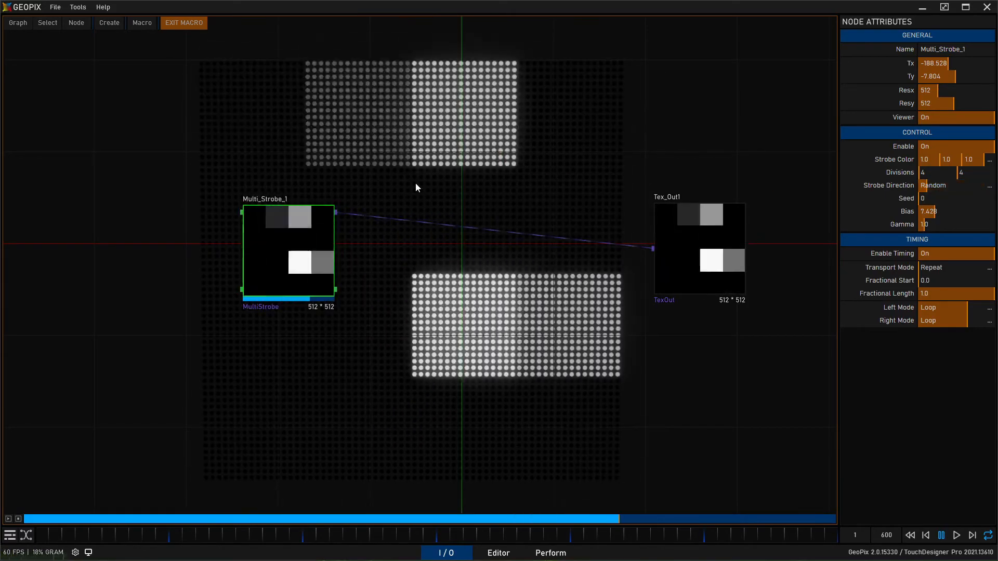
pyautogui.doubleClick(908, 211)
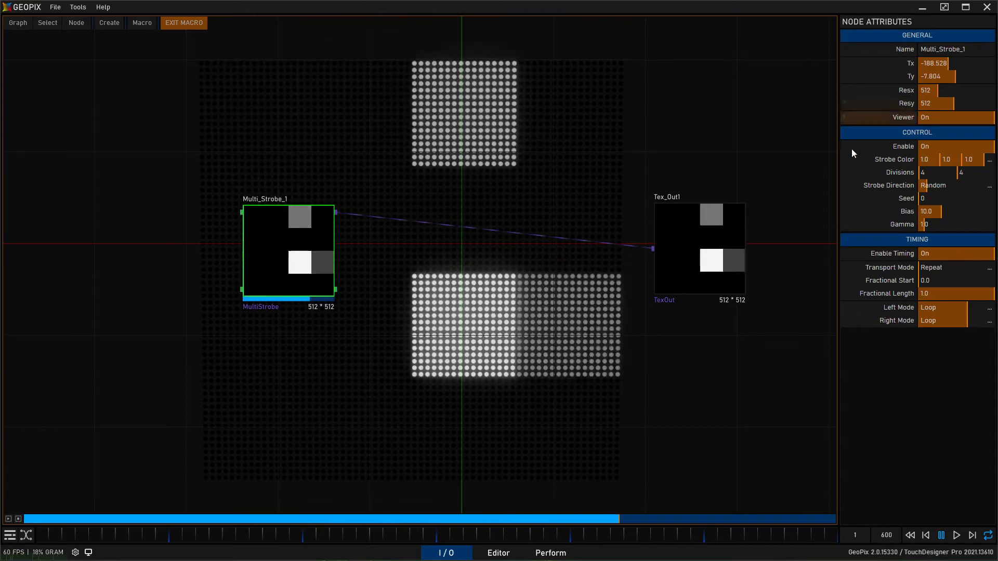
pyautogui.doubleClick(903, 174)
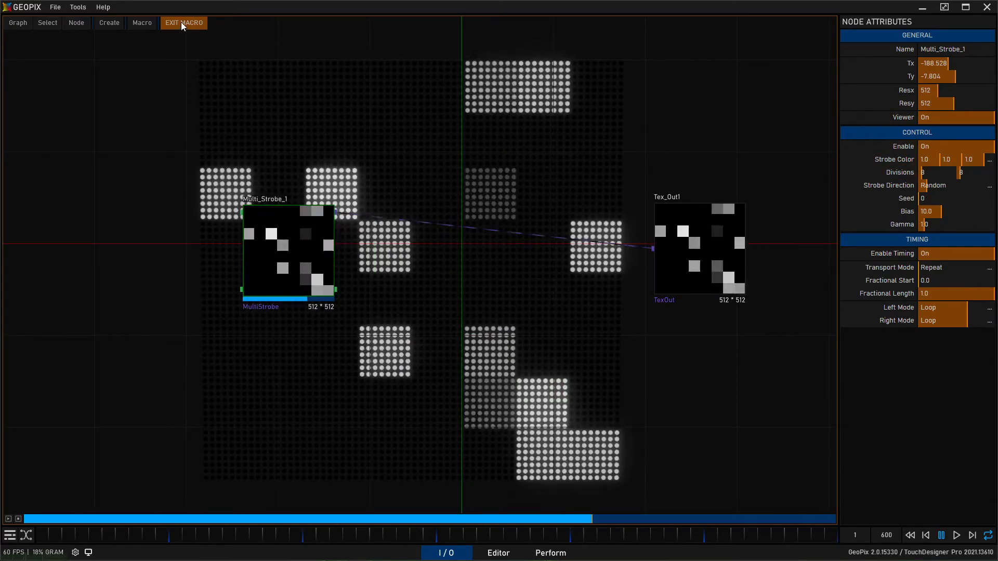
pyautogui.click(181, 22)
# - Look over the three strobe macros in the graph and stop Macro_Strobe3's playback
pyautogui.moveTo(788, 371); pyautogui.dragTo(498, 335, button='middle')
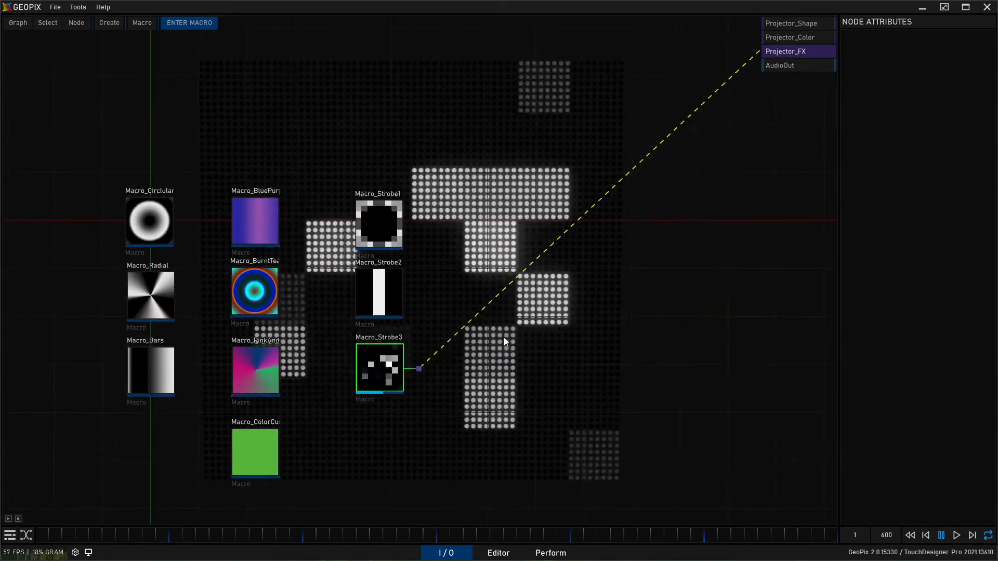
pyautogui.moveTo(595, 270); pyautogui.dragTo(581, 242, button='middle')
pyautogui.scroll(2, 363, 150)
pyautogui.click(366, 177)
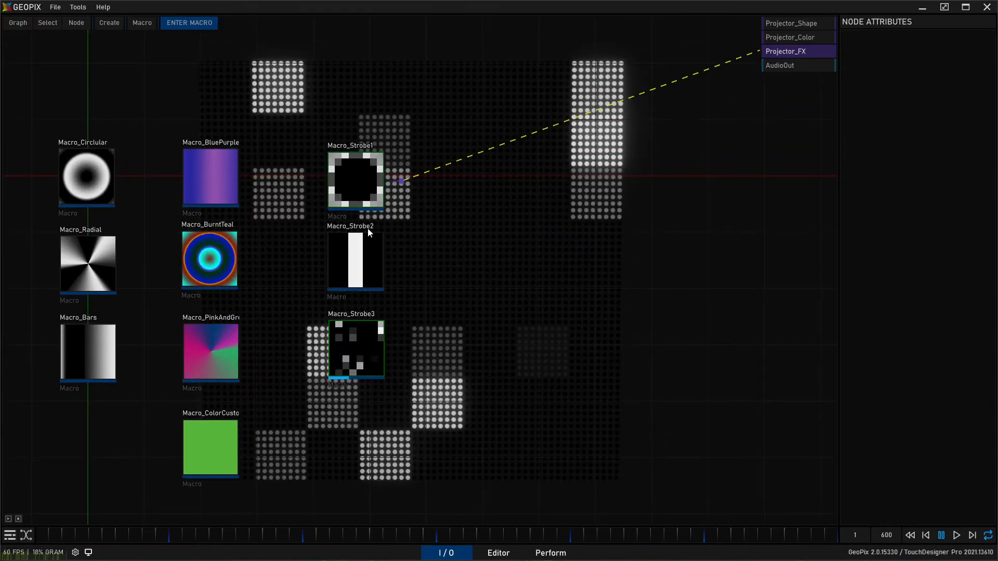
pyautogui.click(363, 254)
pyautogui.click(349, 178)
pyautogui.click(353, 256)
pyautogui.click(357, 361)
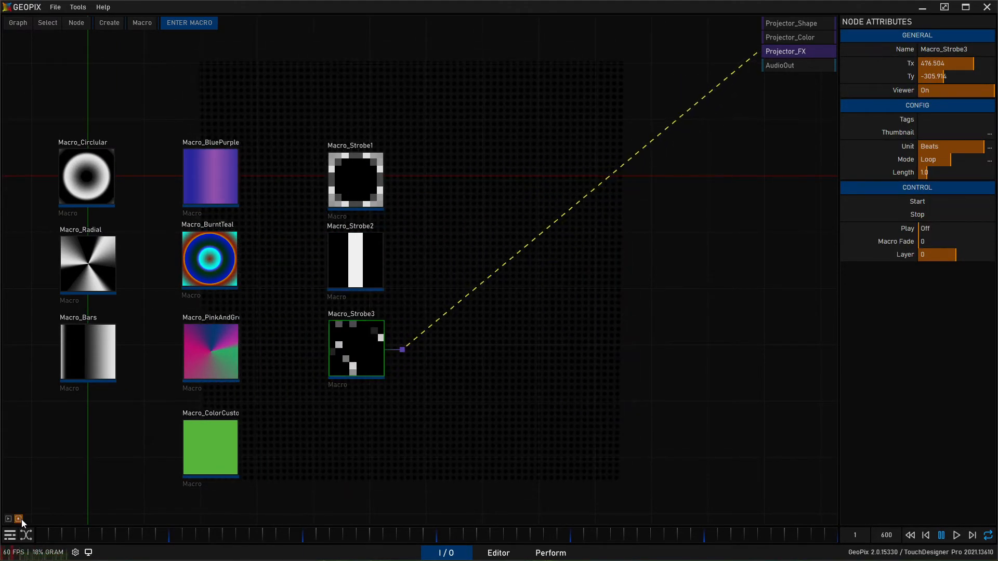
pyautogui.click(575, 350)
# - Open the Perform canvas in Edit Mode and move the three color sliders and the Viz widget down, with Viz at position 6, 3
pyautogui.click(568, 552)
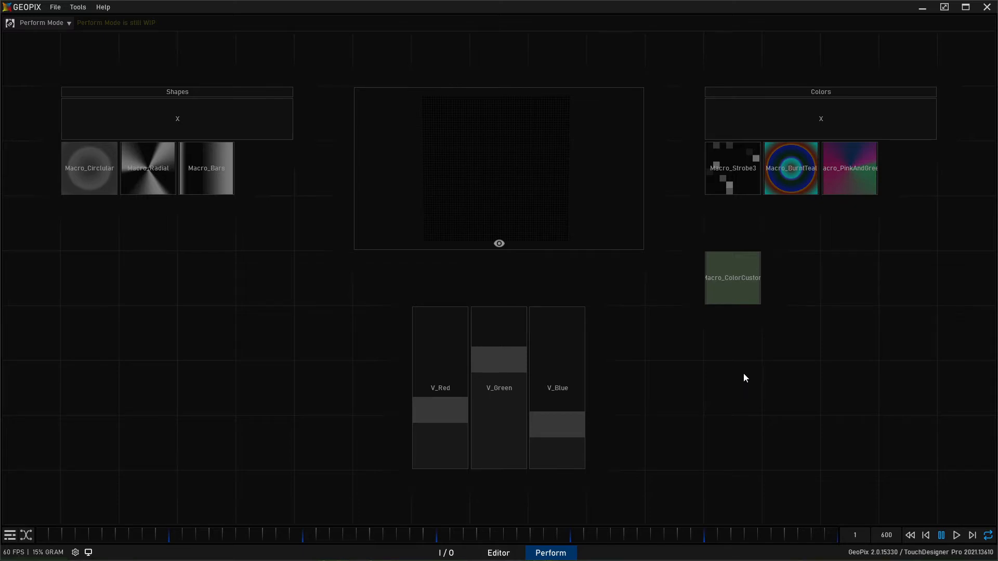
pyautogui.click(44, 23)
pyautogui.click(36, 33)
pyautogui.moveTo(374, 345); pyautogui.dragTo(375, 381)
pyautogui.moveTo(422, 353); pyautogui.dragTo(466, 425)
pyautogui.moveTo(414, 229); pyautogui.dragTo(413, 306)
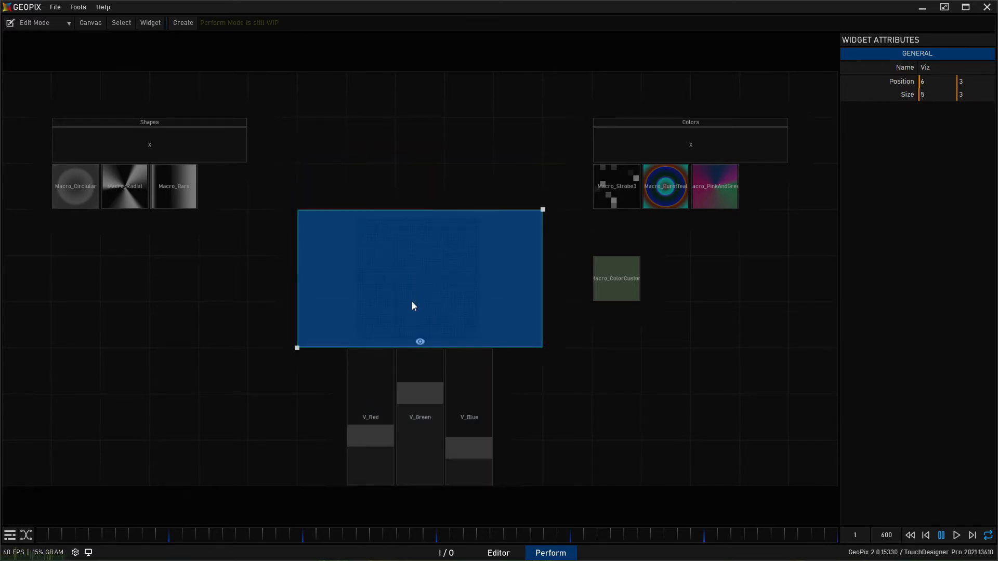
pyautogui.moveTo(468, 271)
pyautogui.mouseDown()
pyautogui.moveTo(464, 239)
pyautogui.moveTo(474, 273)
pyautogui.mouseUp()
# - Duplicate the Shapes group widget, shrink the copy to 3 by 1 and place it at position 7, 8
pyautogui.click(156, 124)
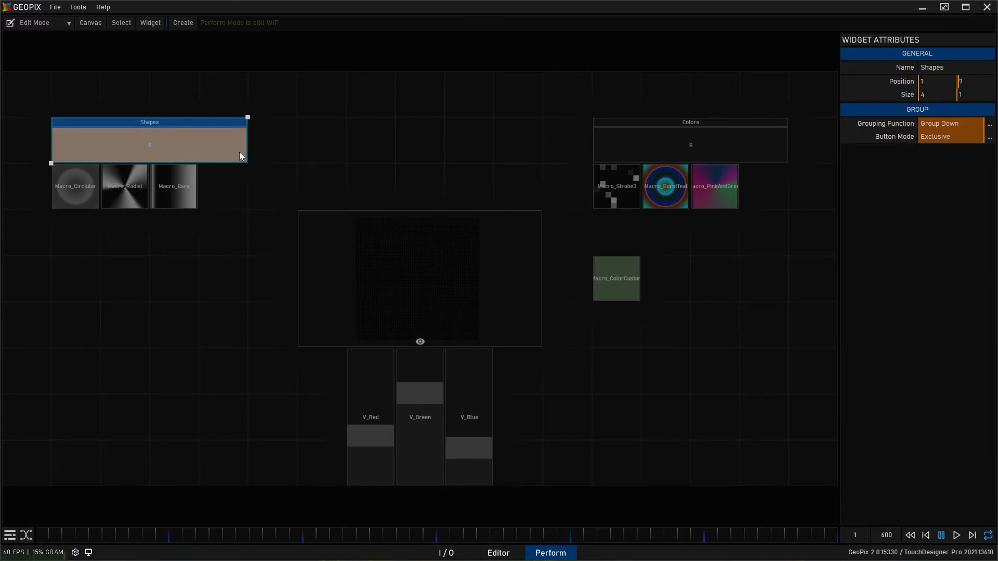
pyautogui.hotkey('ctrl', 'v')
pyautogui.moveTo(195, 99); pyautogui.dragTo(461, 130)
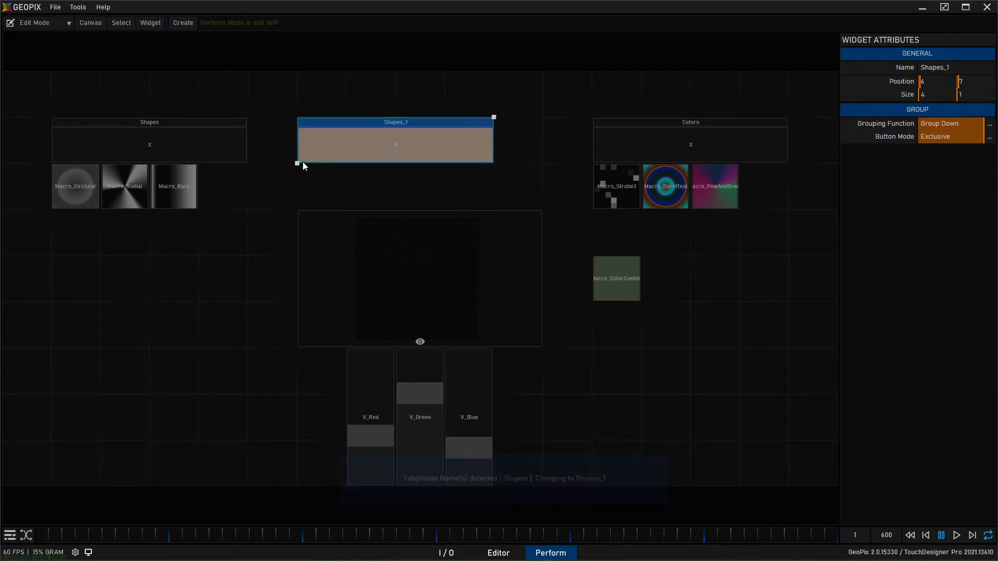
pyautogui.moveTo(411, 148); pyautogui.dragTo(400, 125)
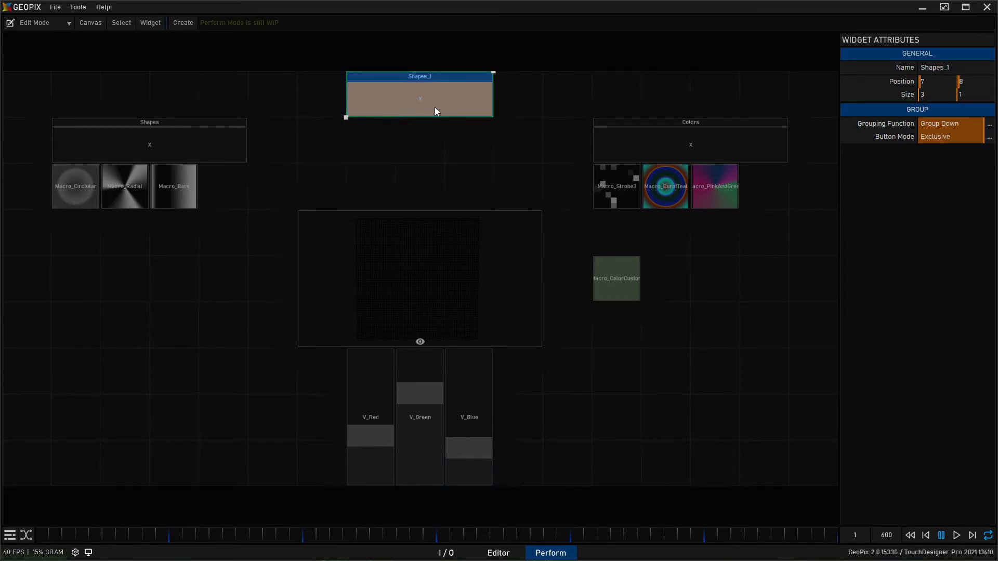
# - Rename the duplicated group widget as Strobes
pyautogui.hotkey('ctrl', 'a')
pyautogui.write('Strobes')
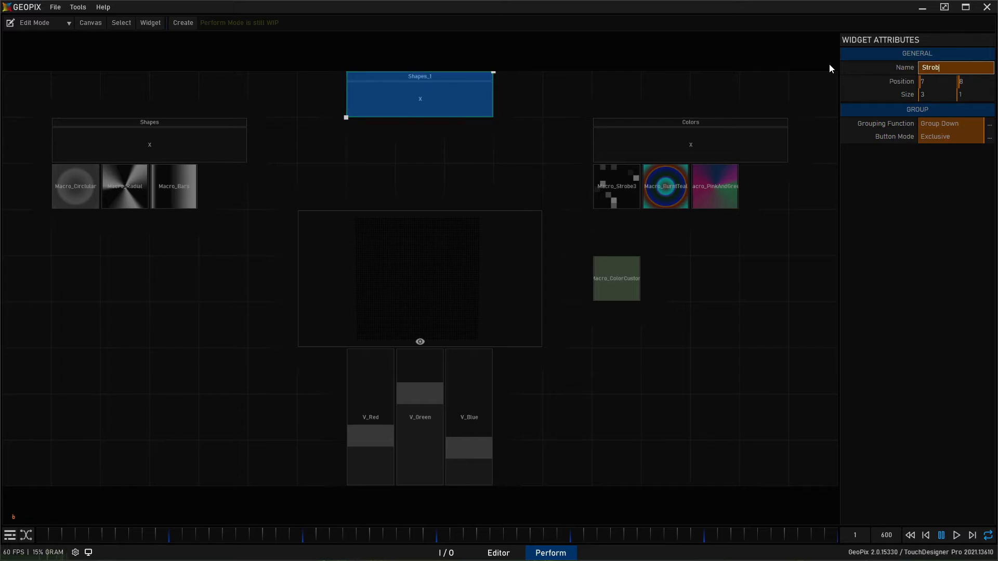
pyautogui.press('Return')
pyautogui.click(404, 135)
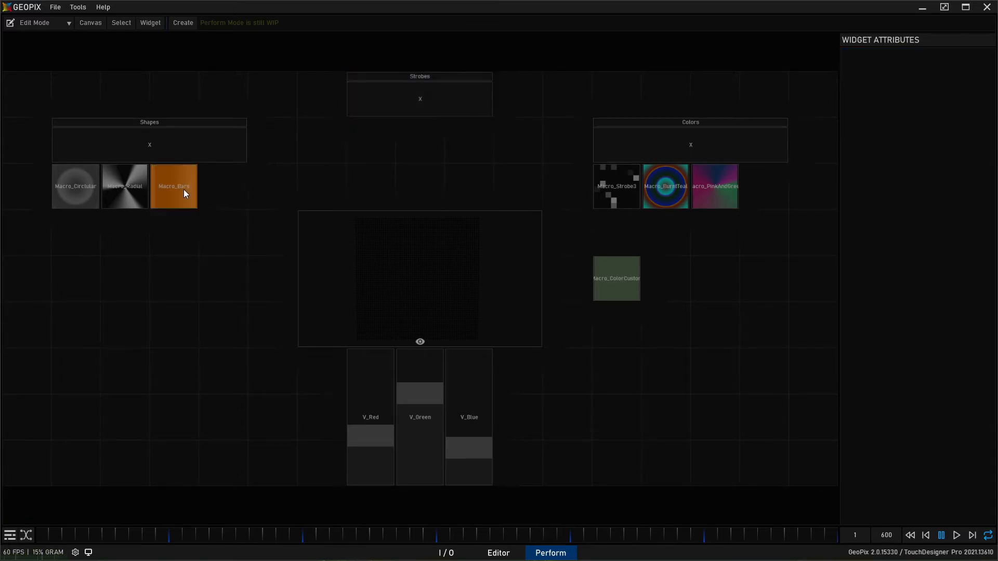
# - Reassign the first button under the Colors group from Macro_Strobe3 to the Macro_BluePurple macro
pyautogui.click(184, 190)
pyautogui.click(634, 207)
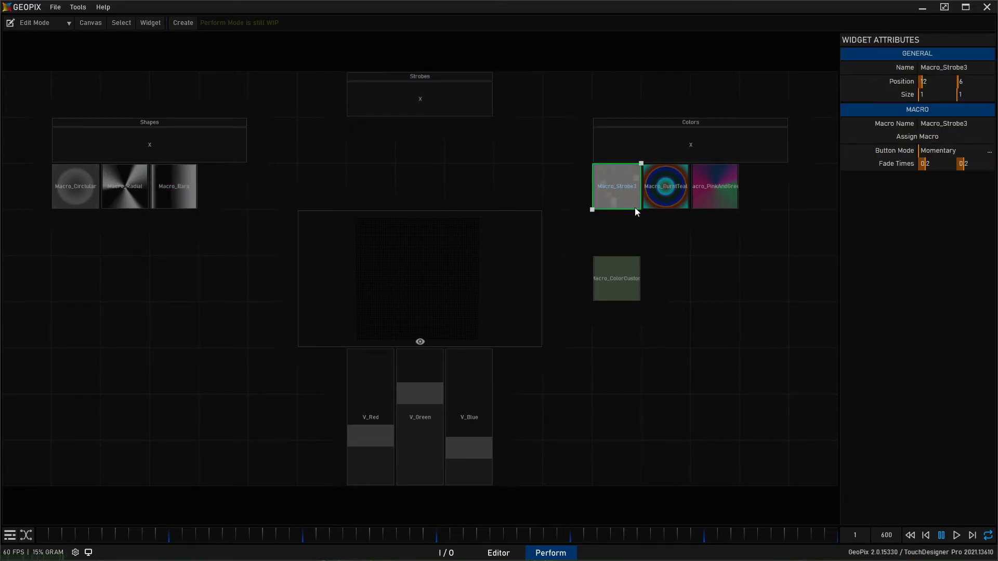
pyautogui.click(934, 138)
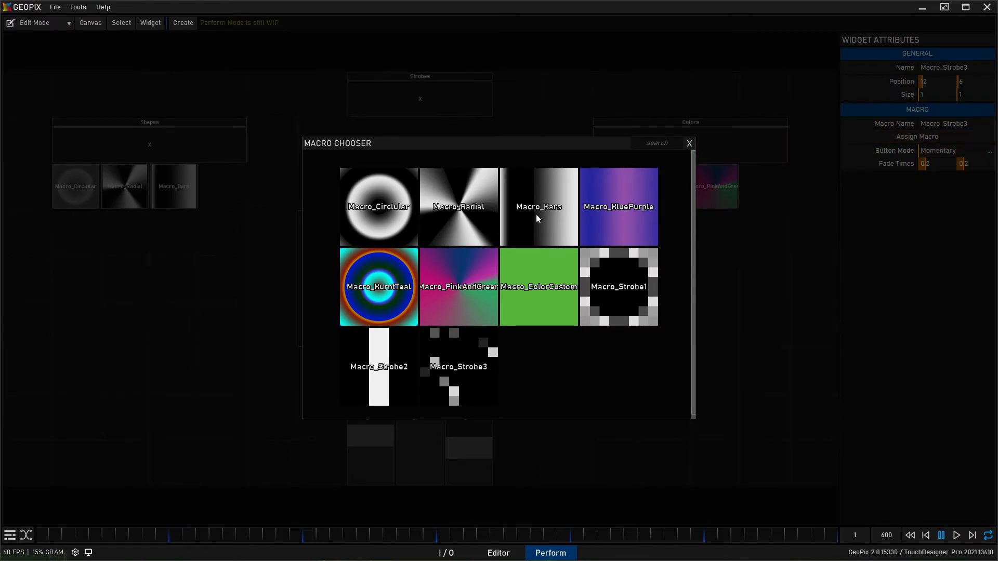
pyautogui.click(376, 283)
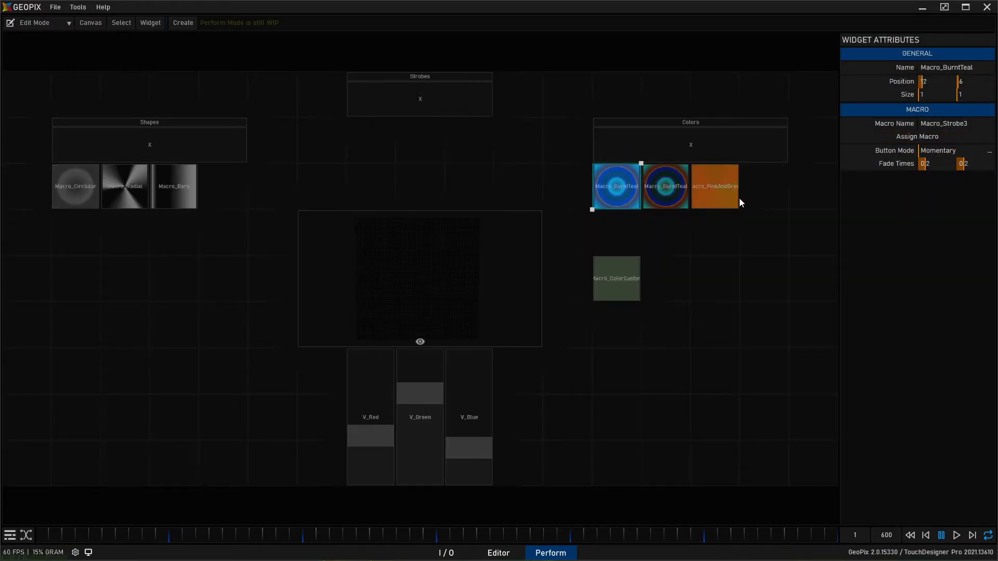
pyautogui.click(953, 136)
pyautogui.click(623, 212)
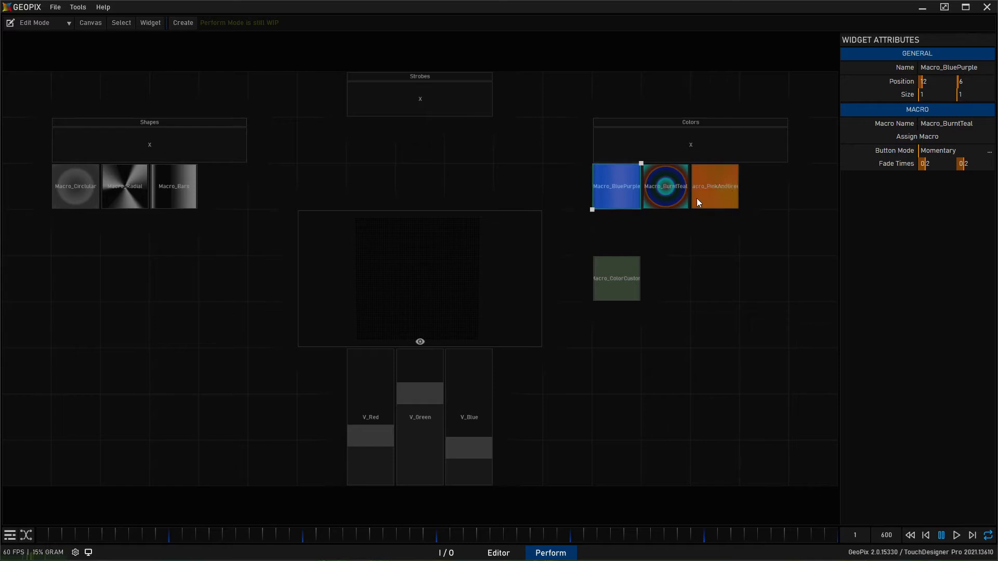
pyautogui.click(672, 388)
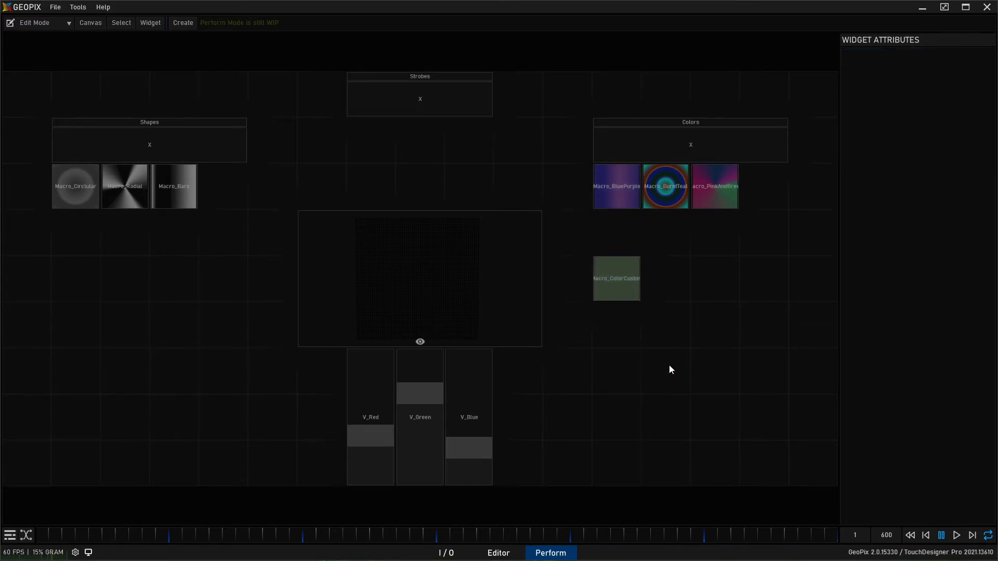
# - Copy the Macro_Bars button to position 7, 7 under the Strobes group and assign Macro_Strobe1 to the copy
pyautogui.click(178, 196)
pyautogui.hotkey('ctrl', 'c')
pyautogui.hotkey('ctrl', 'v')
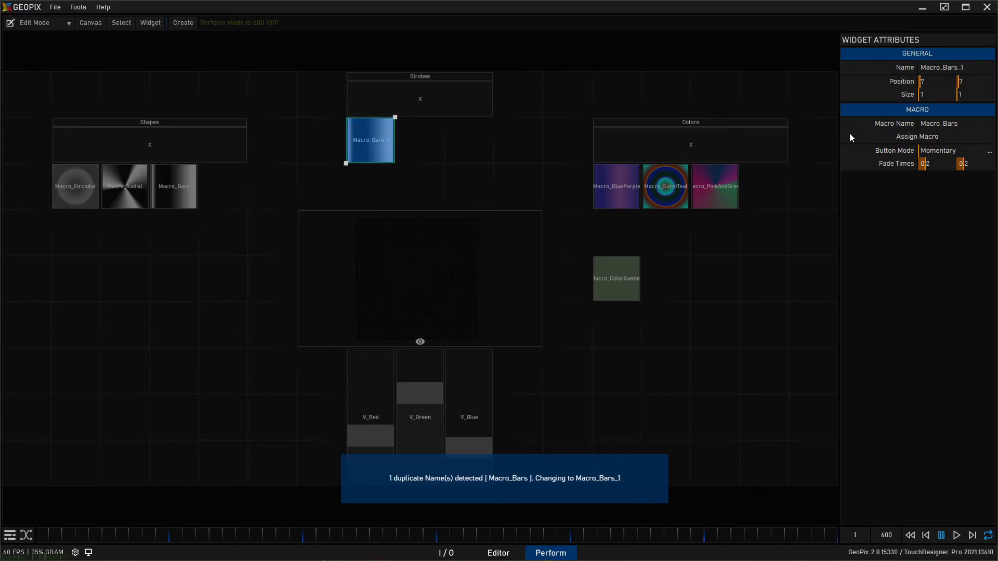
pyautogui.click(946, 136)
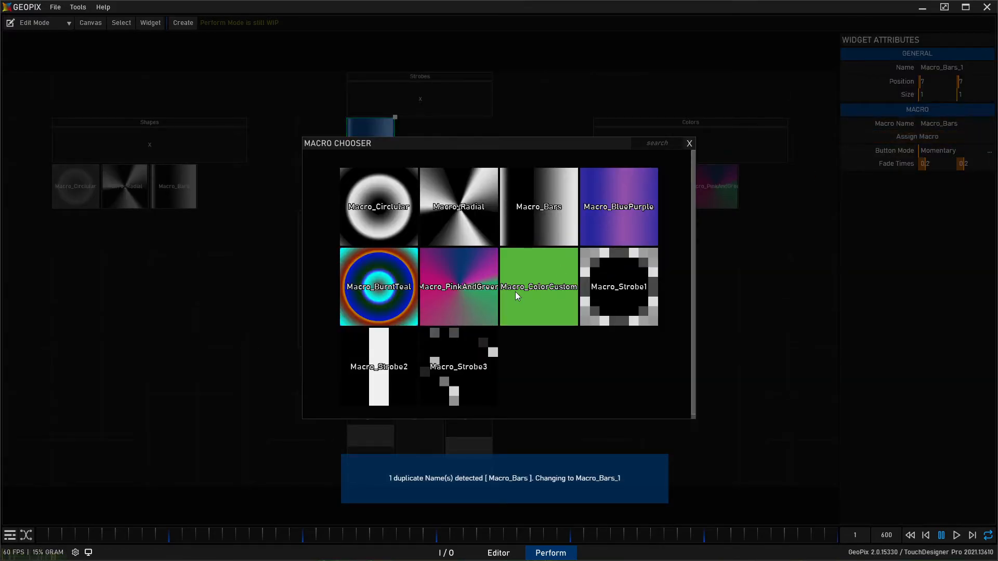
pyautogui.click(616, 291)
# - Duplicate the Macro_Strobe1 button to positions 8, 7 and 9, 7 and assign Macro_Strobe2 and Macro_Strobe3 to the copies
pyautogui.hotkey('ctrl', 'c')
pyautogui.hotkey('ctrl', 'v')
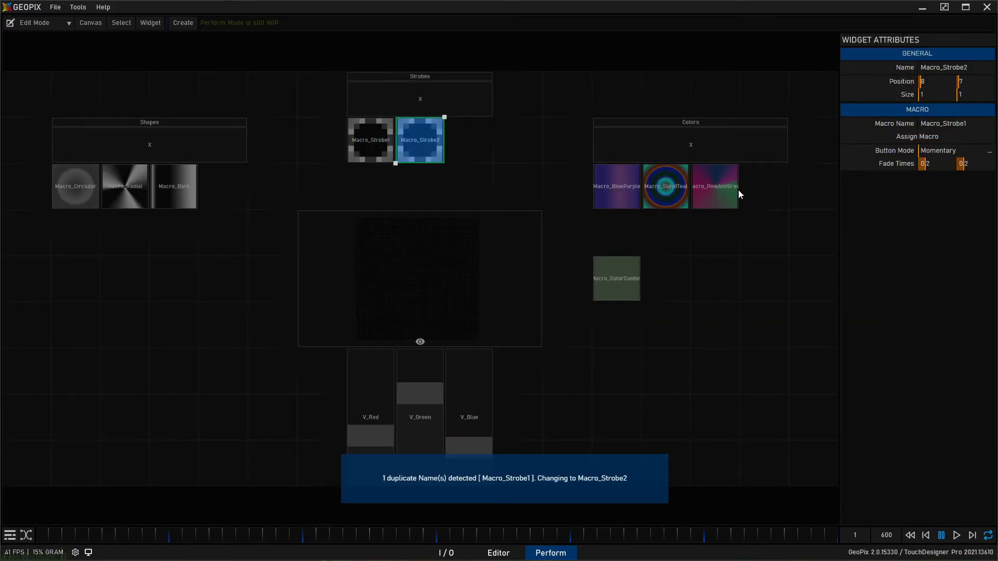
pyautogui.click(947, 137)
pyautogui.click(391, 353)
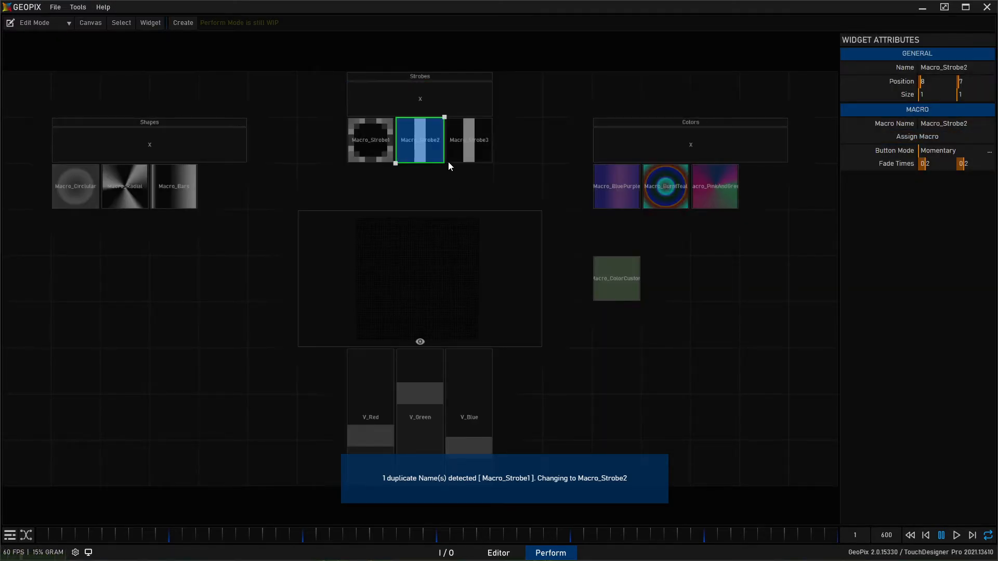
pyautogui.click(930, 137)
pyautogui.click(491, 349)
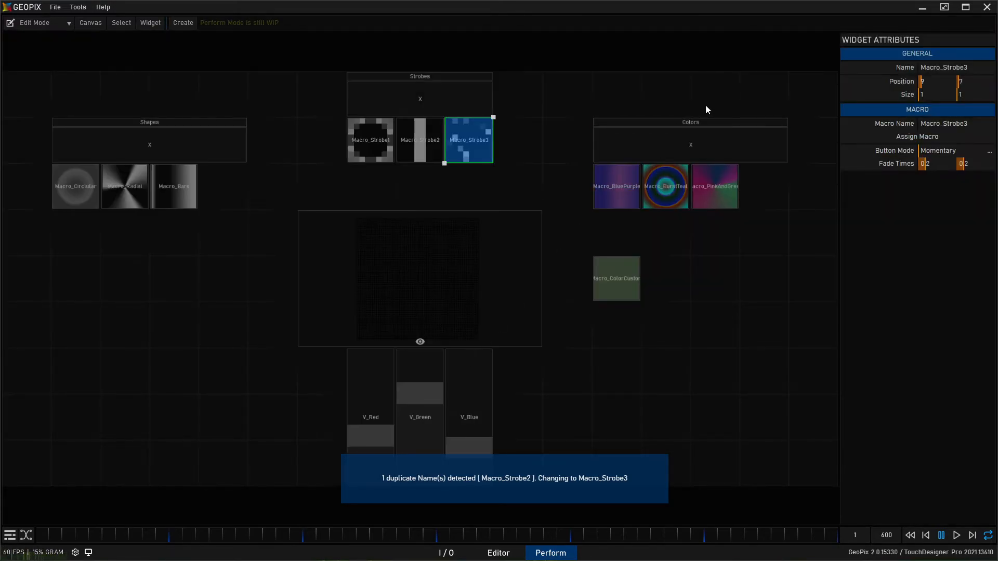
# - Switch the canvas to Perform Mode and test the buttons in the Strobes group
pyautogui.click(26, 23)
pyautogui.click(54, 52)
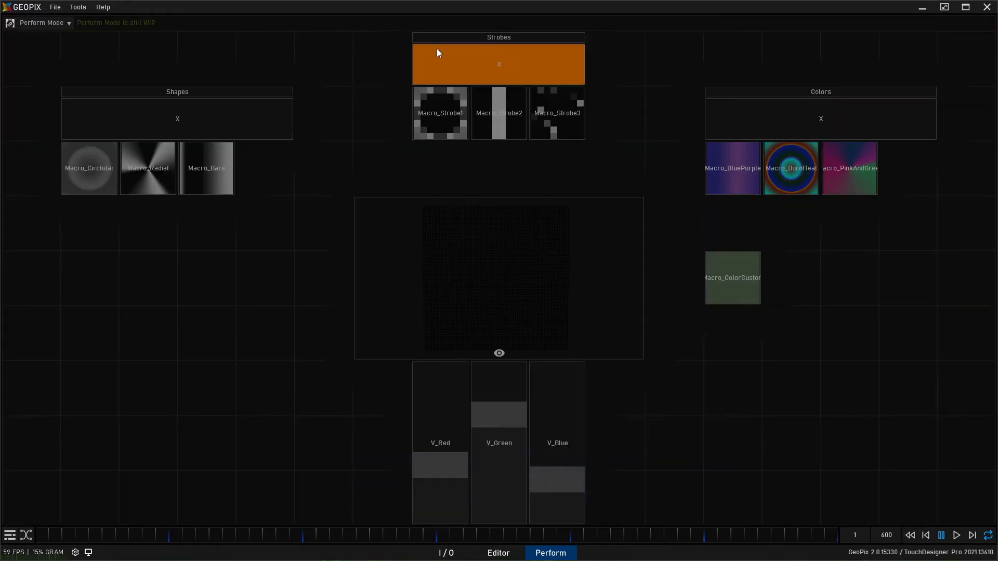
pyautogui.click(493, 117)
pyautogui.click(531, 118)
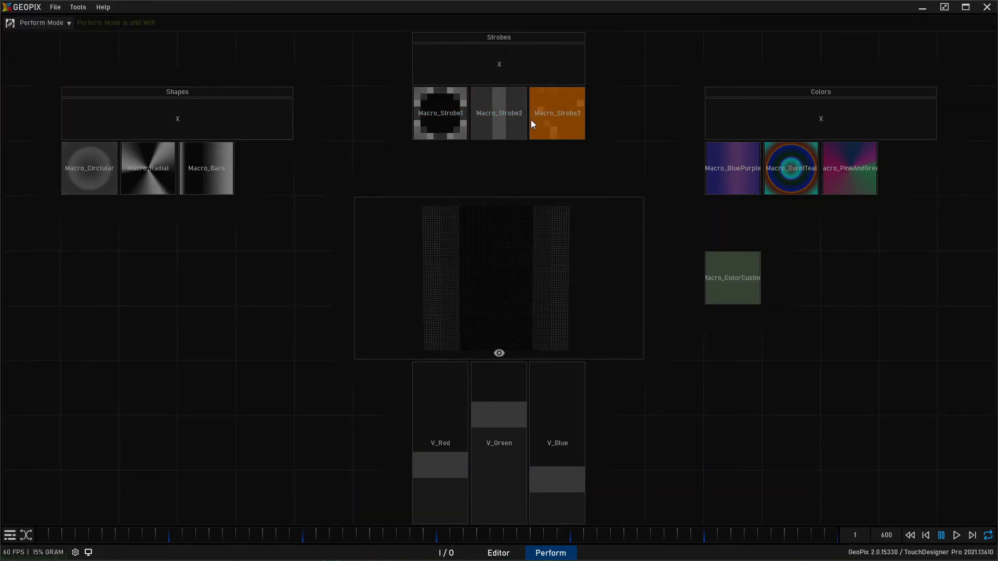
pyautogui.click(450, 125)
pyautogui.click(487, 124)
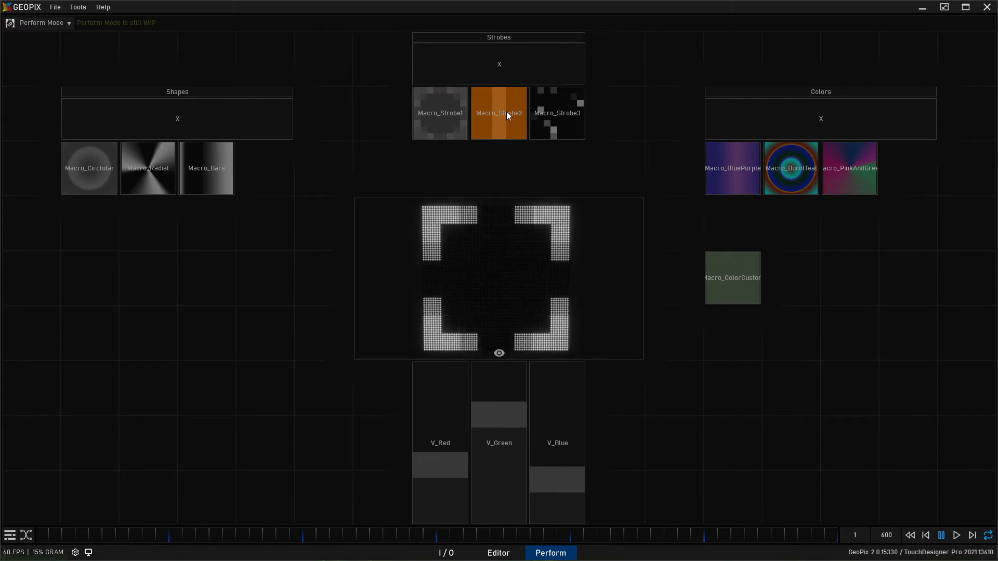
# - Fire Macro_Strobe3 and Macro_Strobe2 to compare how the strobes play
pyautogui.click(531, 131)
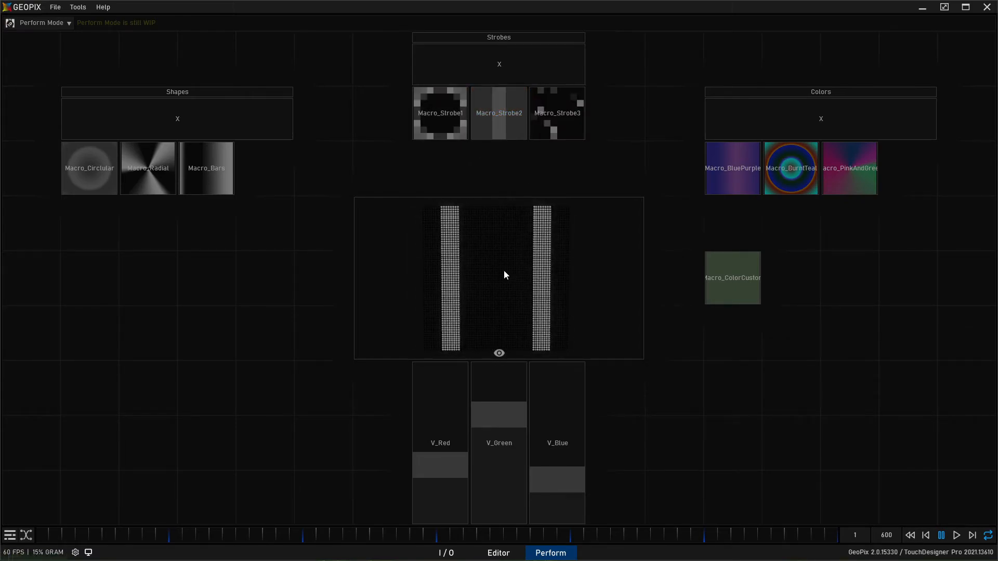
pyautogui.click(551, 111)
pyautogui.click(498, 106)
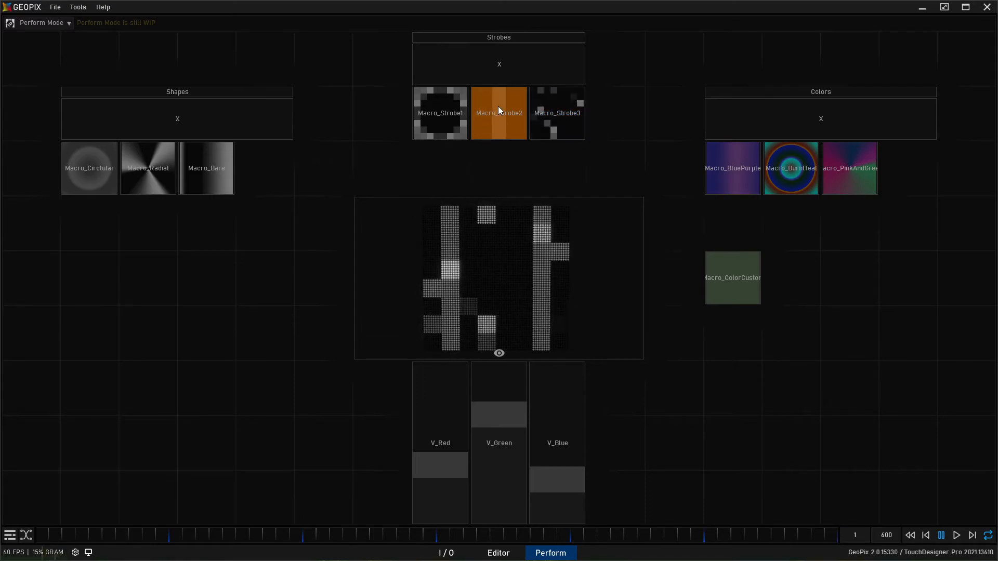
# - Open the Macro_Strobe2 macro in the I/O graph, adjust the Fractional Length of Multi_Strobe_1, and exit the macro
pyautogui.click(446, 552)
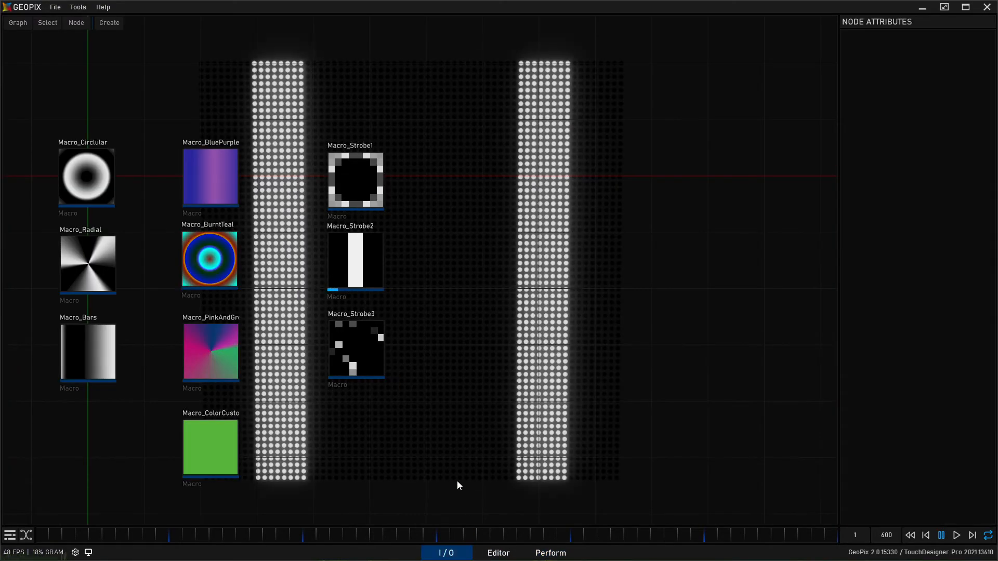
pyautogui.click(365, 283)
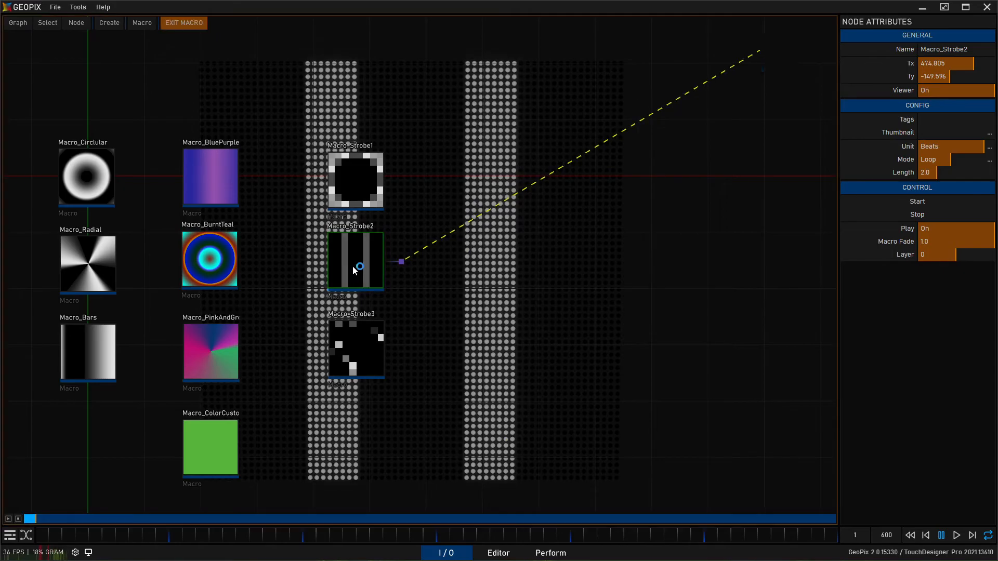
pyautogui.doubleClick(355, 267)
pyautogui.moveTo(386, 307); pyautogui.dragTo(627, 330, button='middle')
pyautogui.click(392, 225)
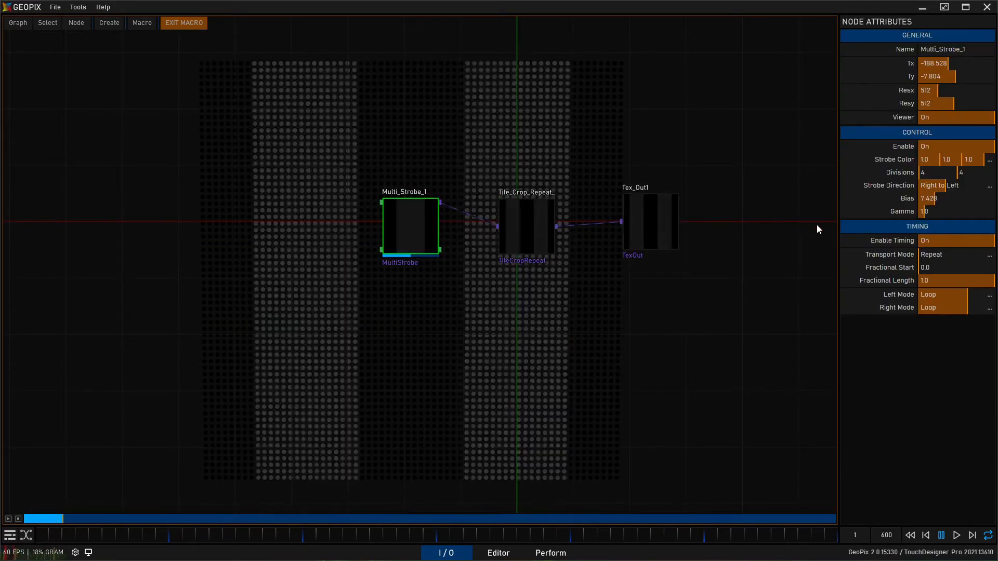
pyautogui.moveTo(937, 279); pyautogui.dragTo(955, 283)
pyautogui.click(180, 23)
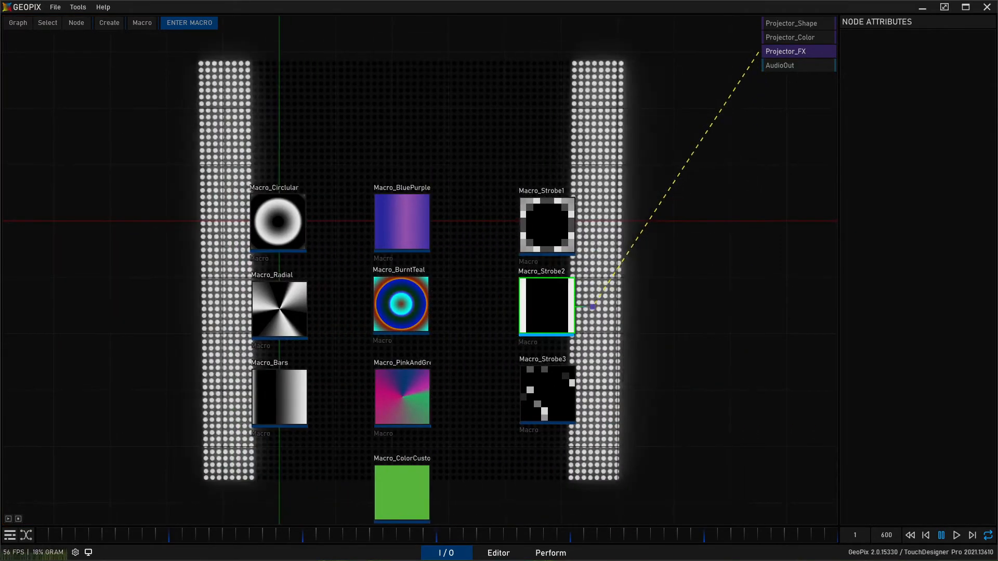
# - Return to the Perform page, test the three strobe buttons, and stop all strobes
pyautogui.click(550, 553)
pyautogui.click(465, 115)
pyautogui.click(482, 111)
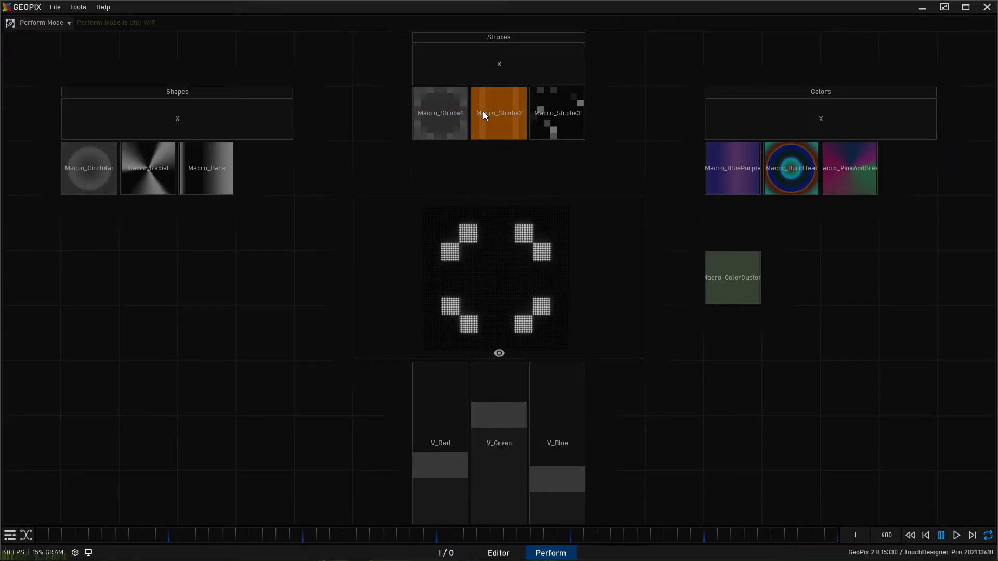
pyautogui.click(581, 131)
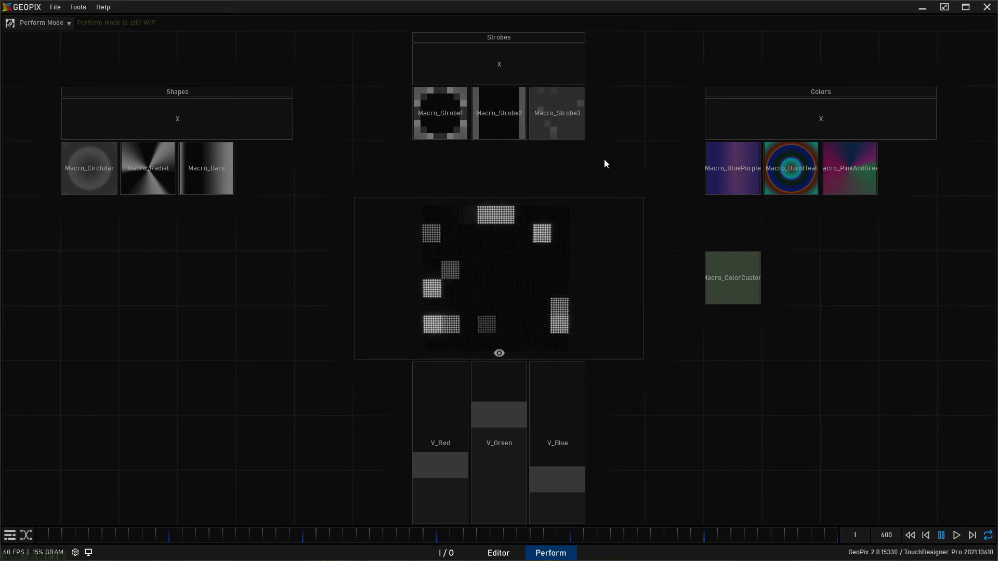
pyautogui.click(456, 122)
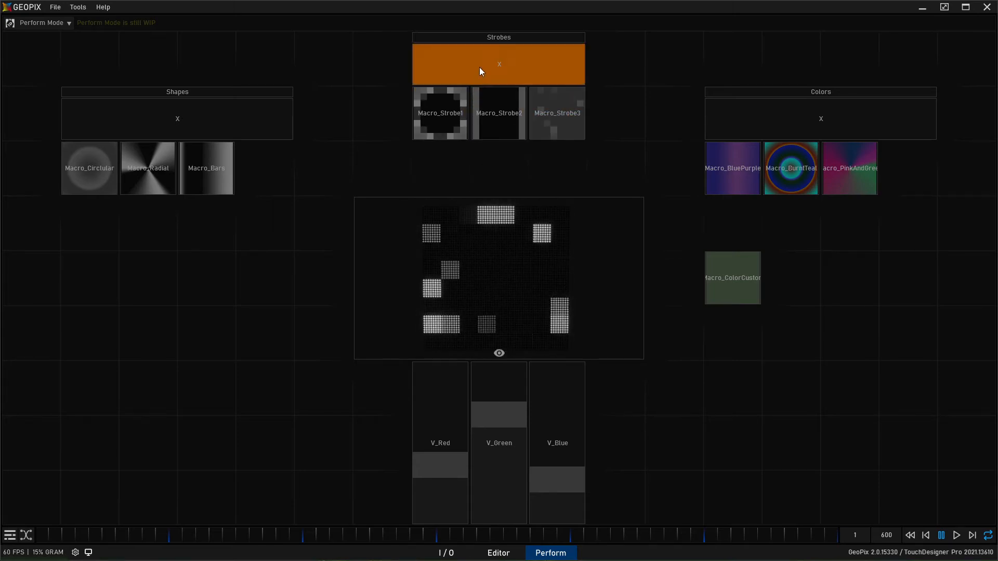
pyautogui.click(456, 125)
pyautogui.click(494, 77)
# - Trigger Macro_Bars with Macro_BluePurple and fire the strobe macros over them
pyautogui.click(203, 156)
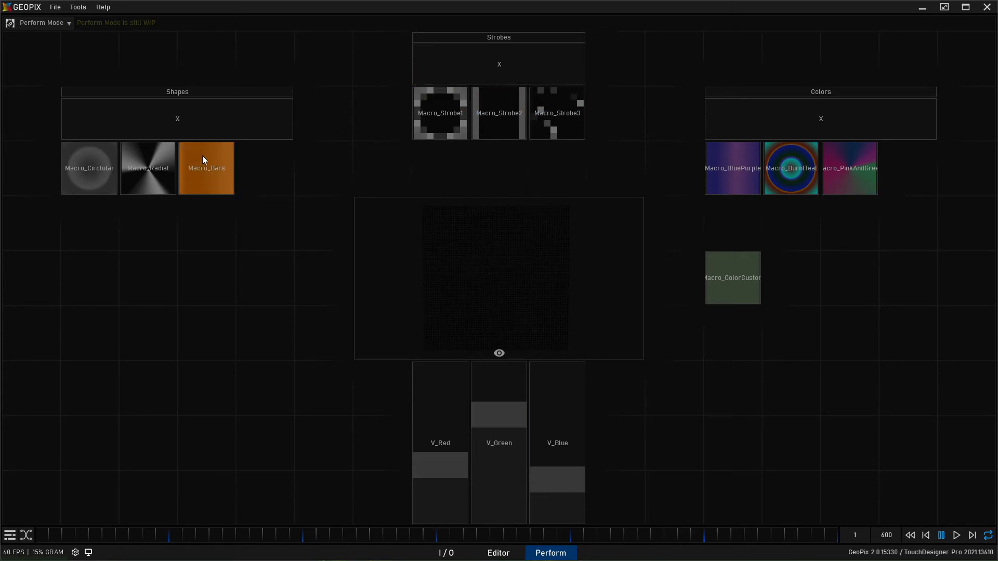
pyautogui.click(747, 188)
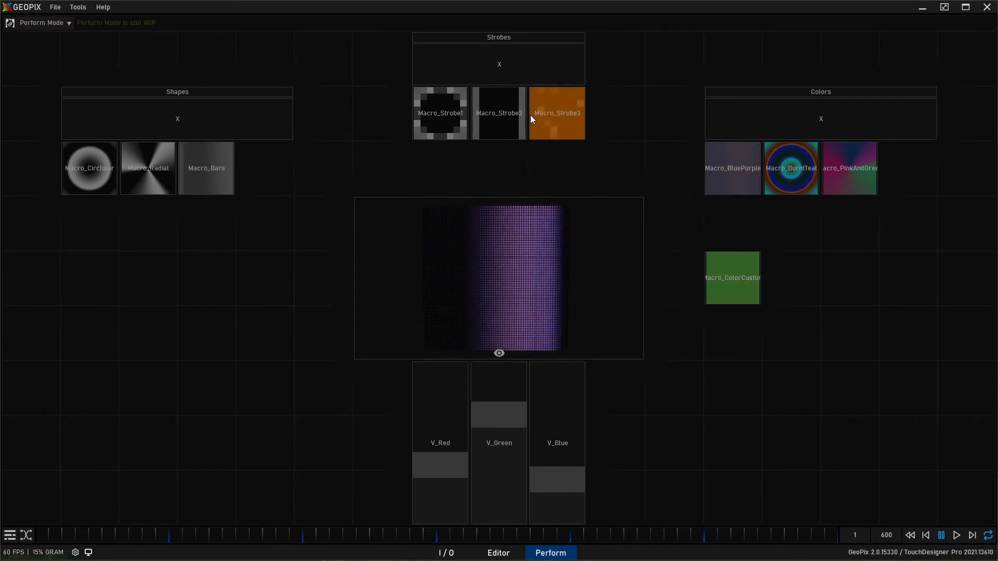
pyautogui.click(486, 125)
pyautogui.click(557, 124)
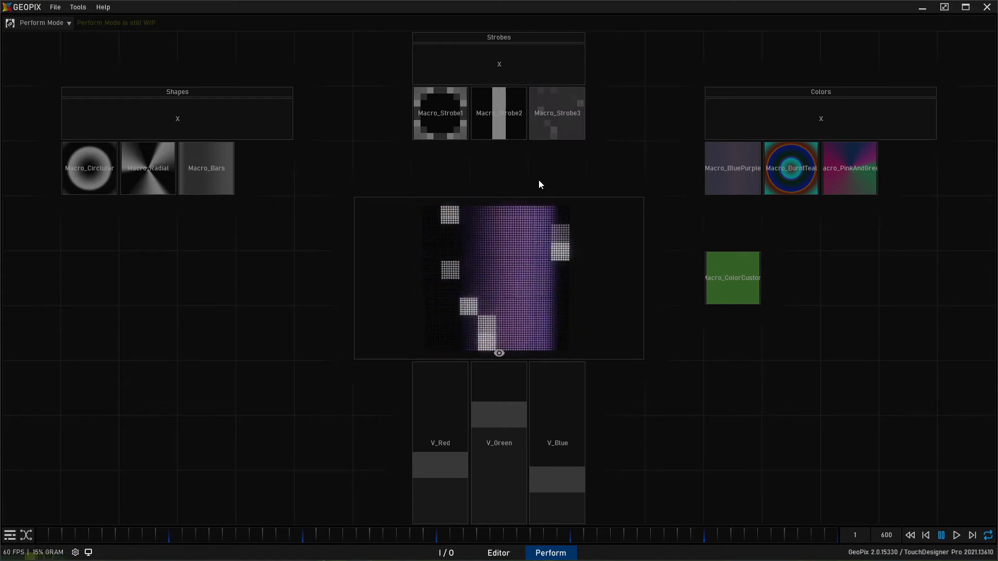
pyautogui.click(448, 125)
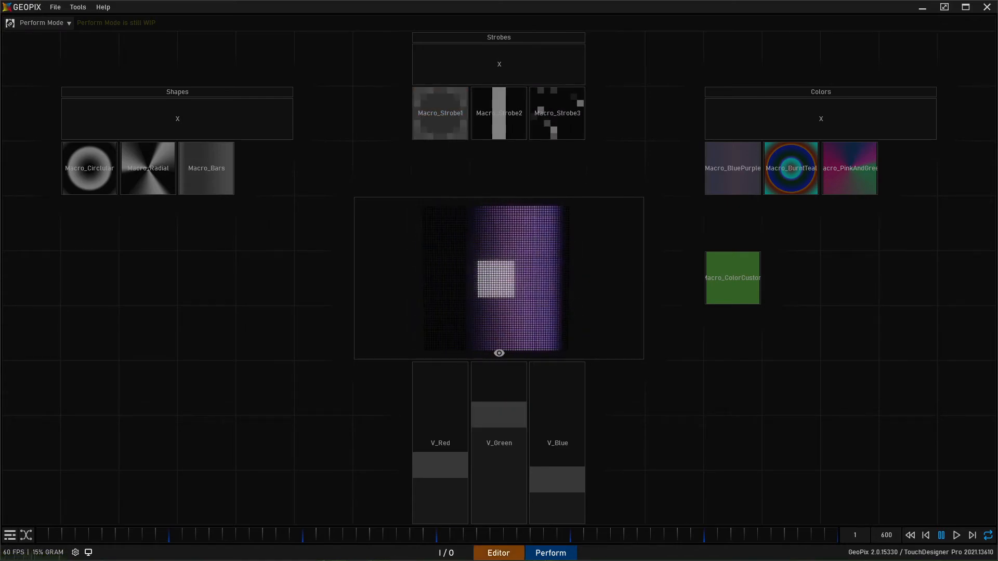
# - Change the Blend Mode of Projector_FX in the Editor
pyautogui.click(500, 554)
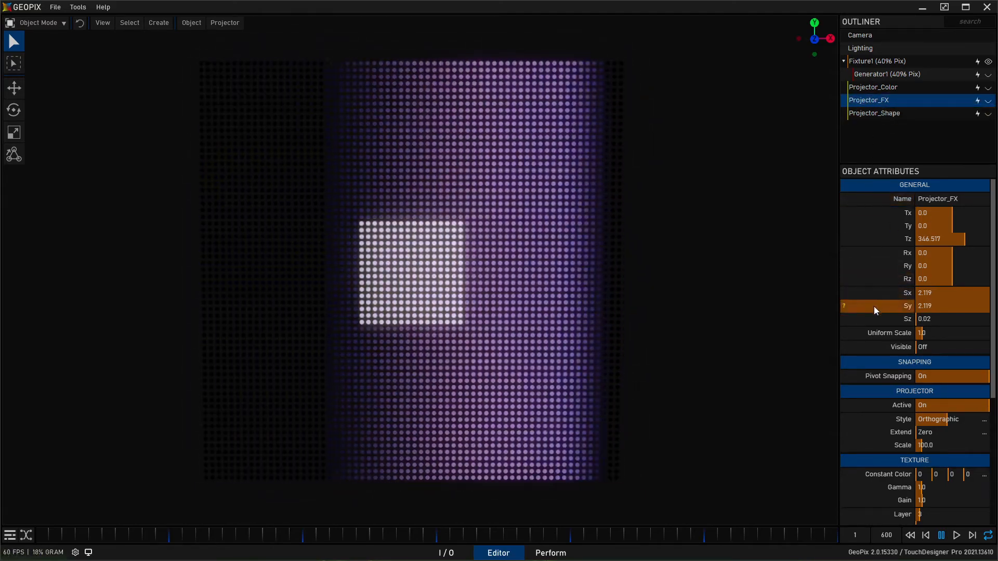
pyautogui.scroll(-3, 875, 311)
pyautogui.scroll(-2, 877, 316)
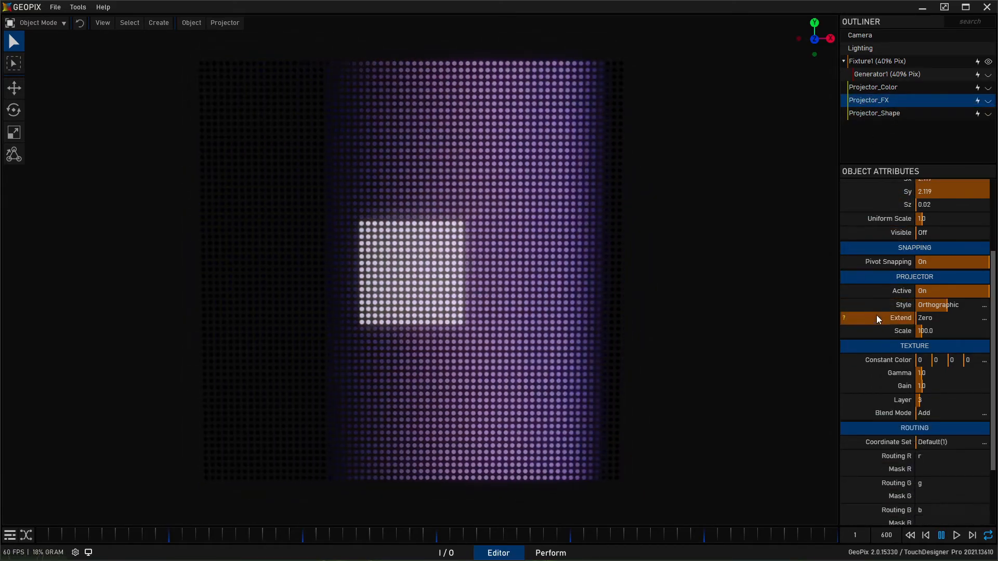
pyautogui.click(960, 404)
pyautogui.click(959, 404)
# - Test all three strobes on the Perform page against the running shape and color macros
pyautogui.click(553, 554)
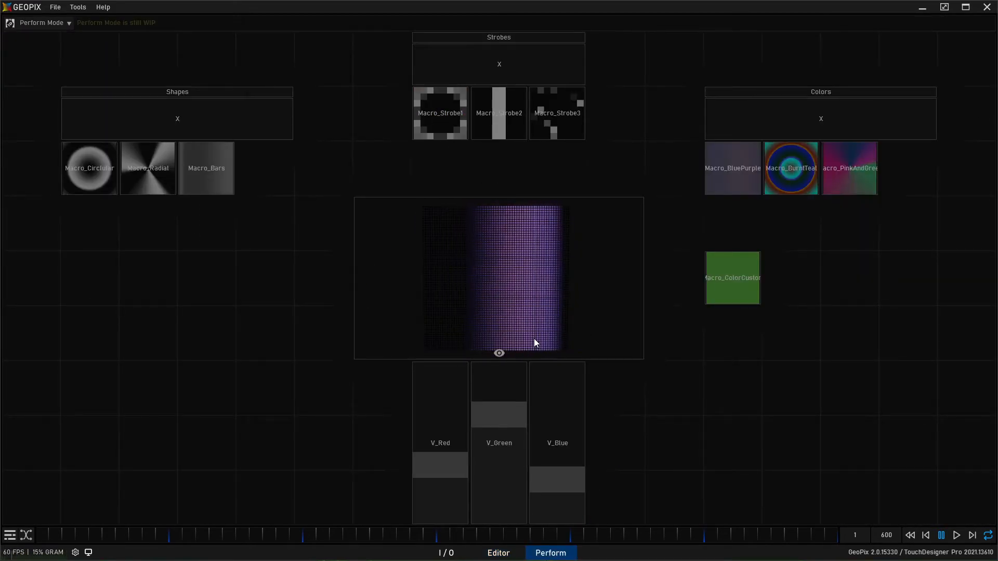
pyautogui.click(448, 121)
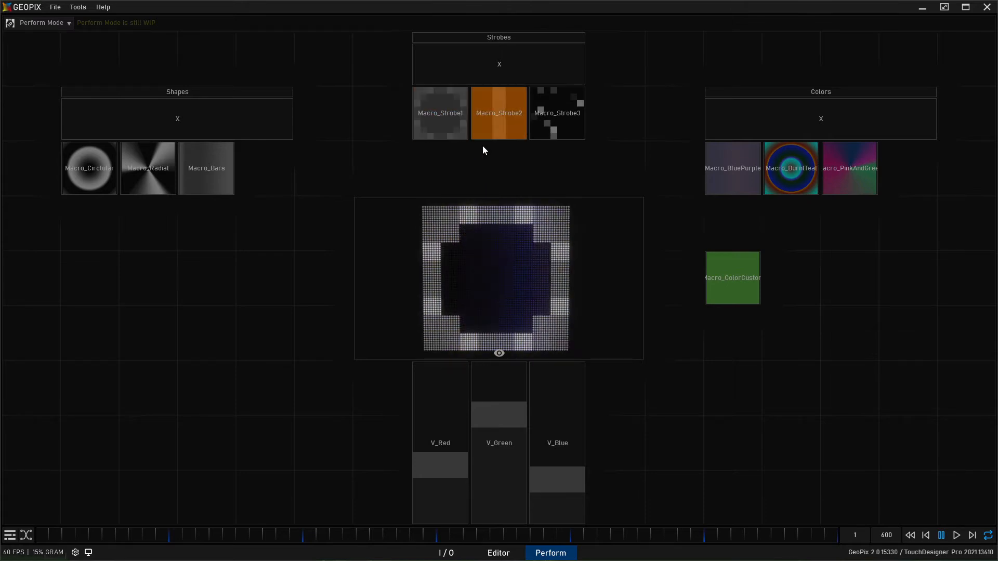
pyautogui.click(499, 114)
pyautogui.click(556, 119)
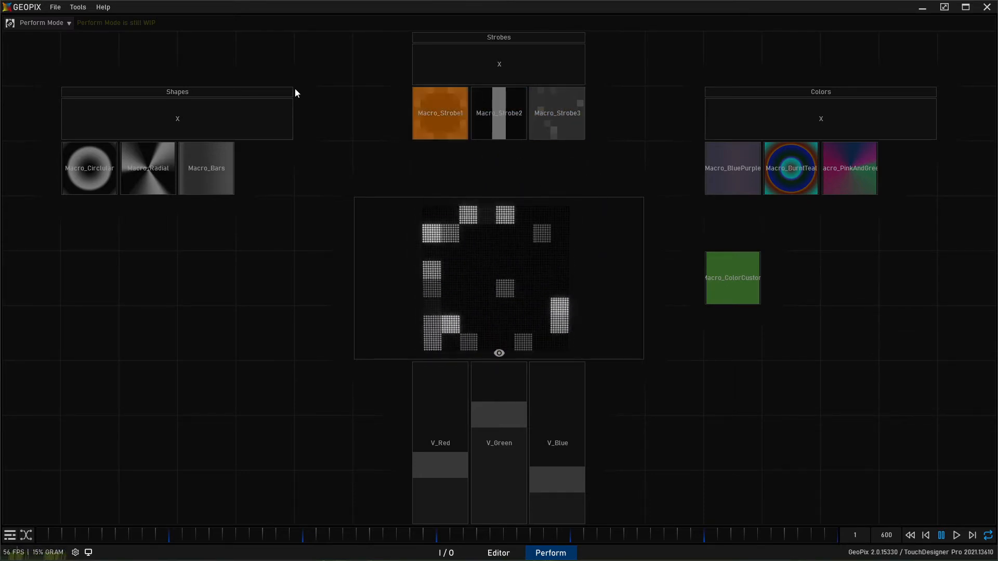
# - Switch the canvas to Edit Mode and set both fade times of the Macro_Strobe1 button to 0
pyautogui.click(61, 23)
pyautogui.click(39, 38)
pyautogui.click(385, 156)
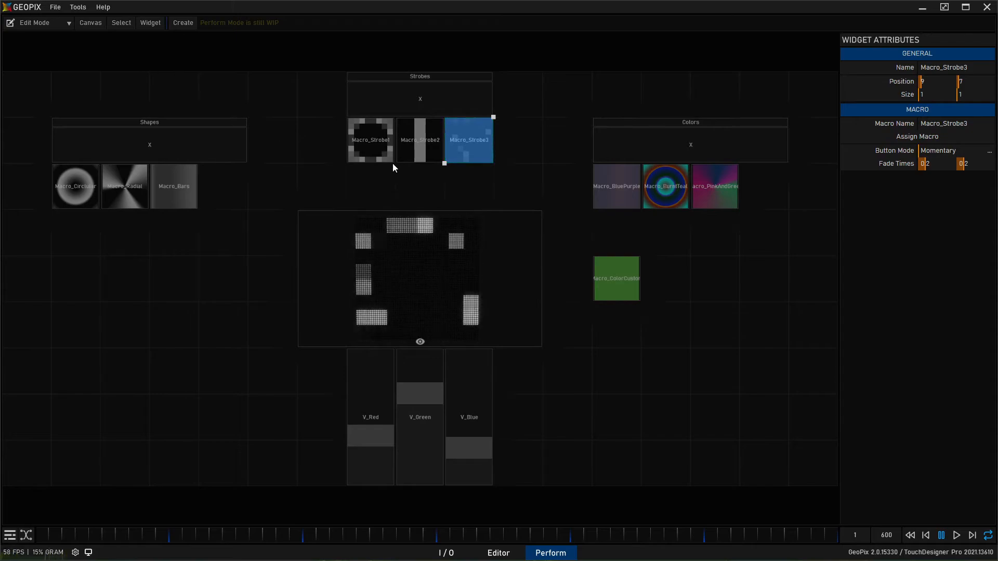
pyautogui.doubleClick(932, 167)
pyautogui.write('0')
pyautogui.press('Return')
# - Set both fade times of the Macro_Strobe2 button to 0
pyautogui.click(419, 136)
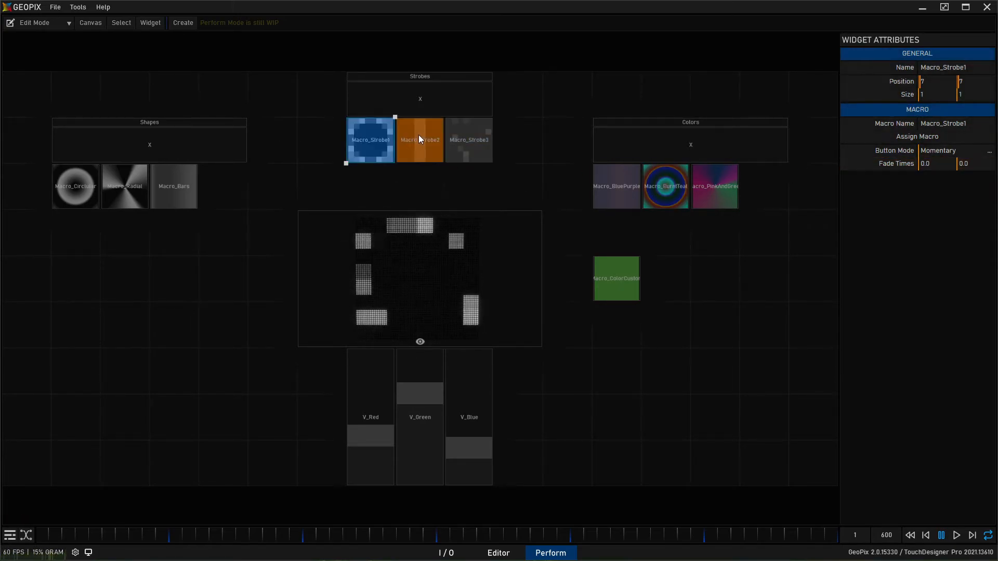
pyautogui.doubleClick(940, 162)
pyautogui.doubleClick(927, 166)
pyautogui.write('0')
pyautogui.press('Return')
pyautogui.write('0')
pyautogui.press('Return')
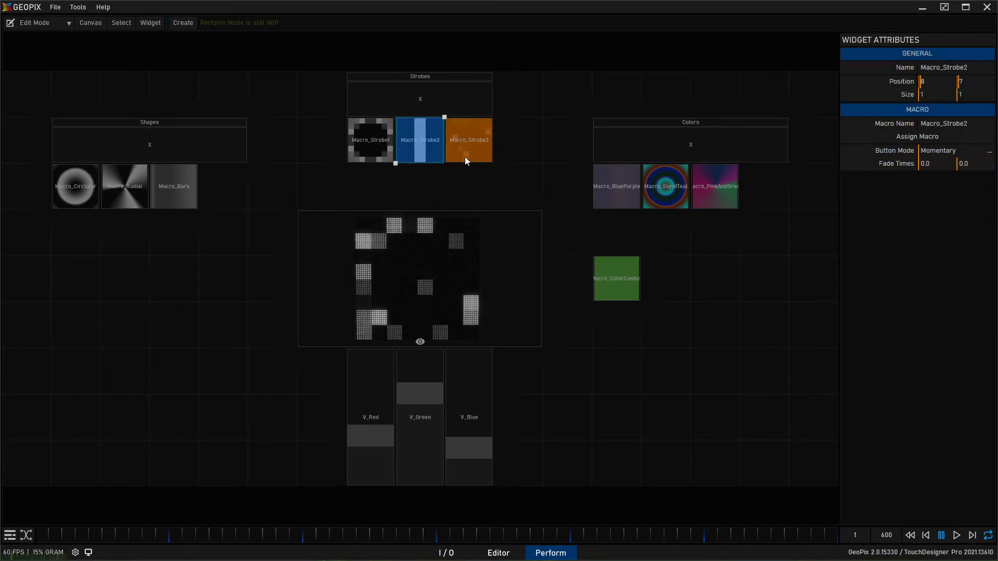
# - Set both fade times of the Macro_Strobe3 button to 0
pyautogui.doubleClick(934, 165)
pyautogui.write('0')
pyautogui.press('Return')
pyautogui.doubleClick(971, 167)
pyautogui.write('0')
pyautogui.press('Return')
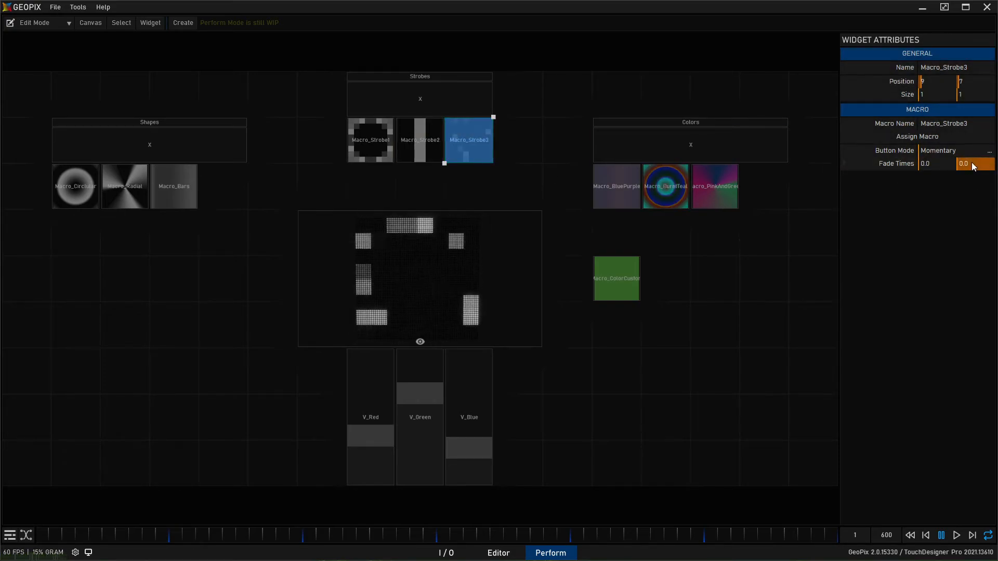
# - Set the second fade time of the Macro_Strobe3, Macro_Strobe2 and Macro_Strobe1 buttons to 0.1
pyautogui.doubleClick(971, 165)
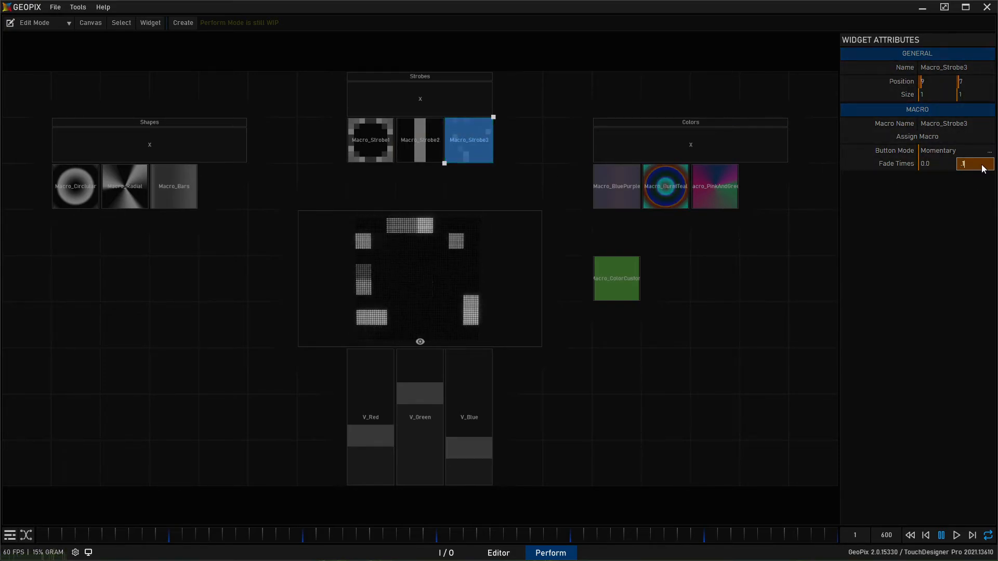
pyautogui.press('Return')
pyautogui.click(407, 142)
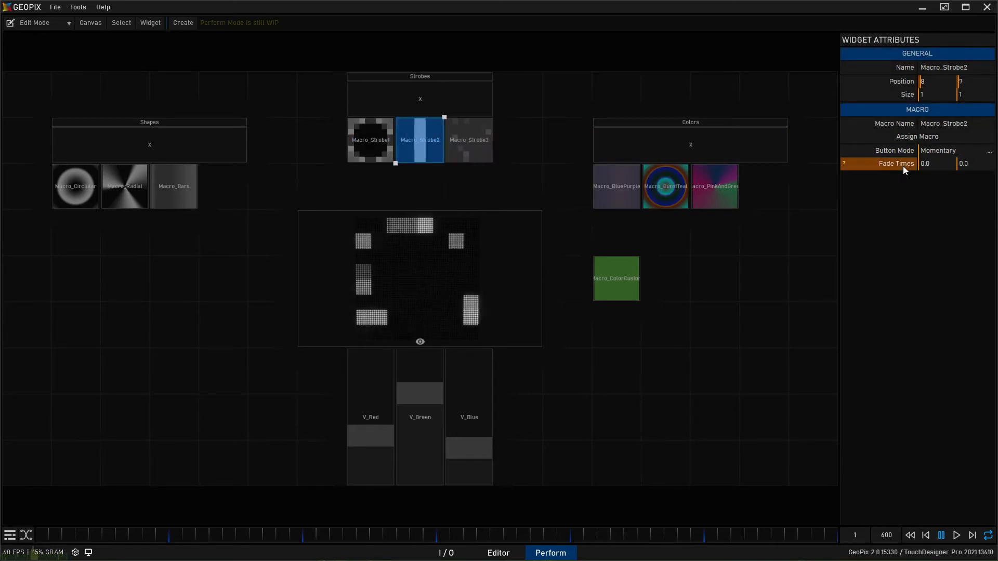
pyautogui.doubleClick(974, 165)
pyautogui.write('0.1')
pyautogui.press('Return')
pyautogui.click(370, 141)
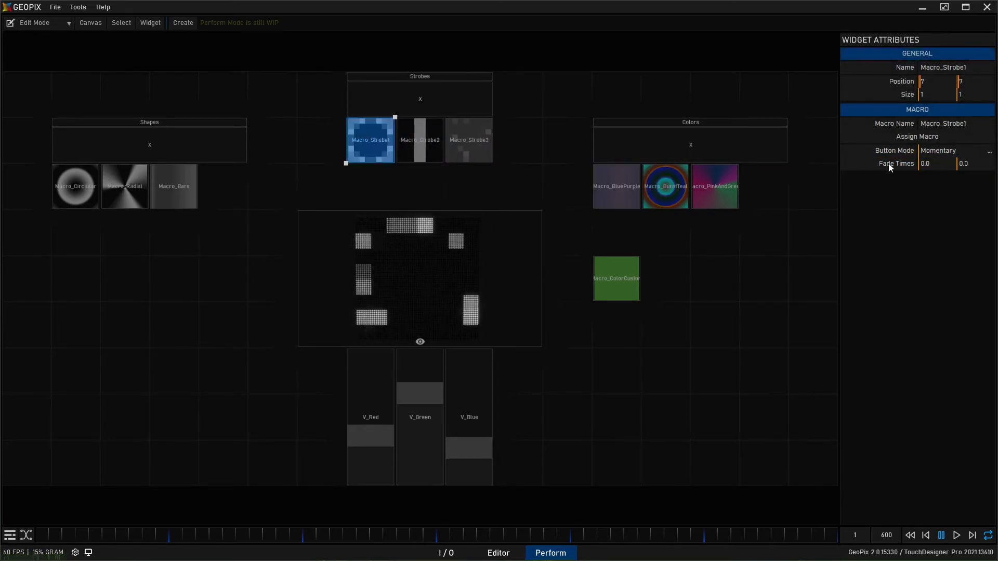
# - Switch the canvas to Perform Mode and test the strobe buttons with their new fade times
pyautogui.click(41, 23)
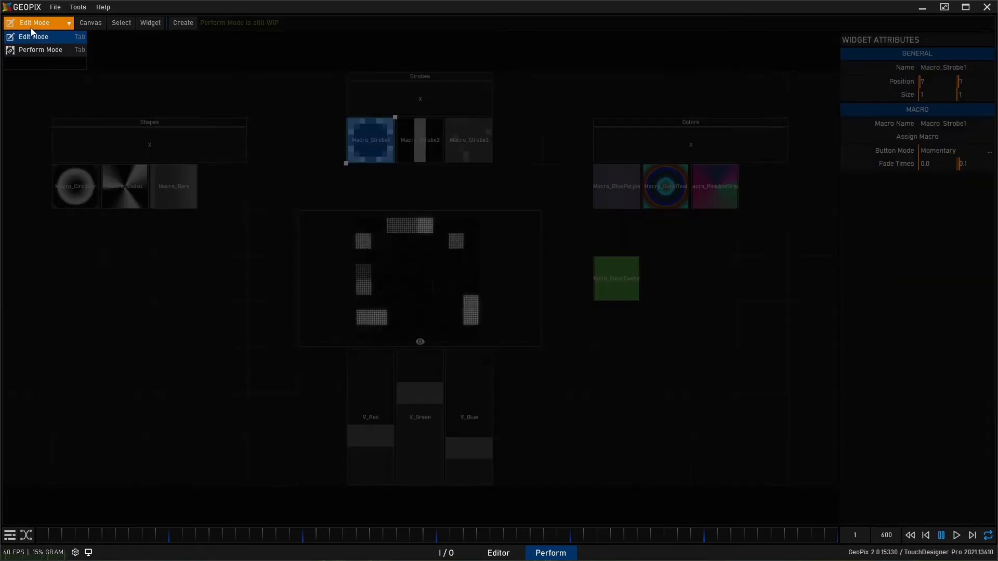
pyautogui.click(36, 46)
pyautogui.click(444, 99)
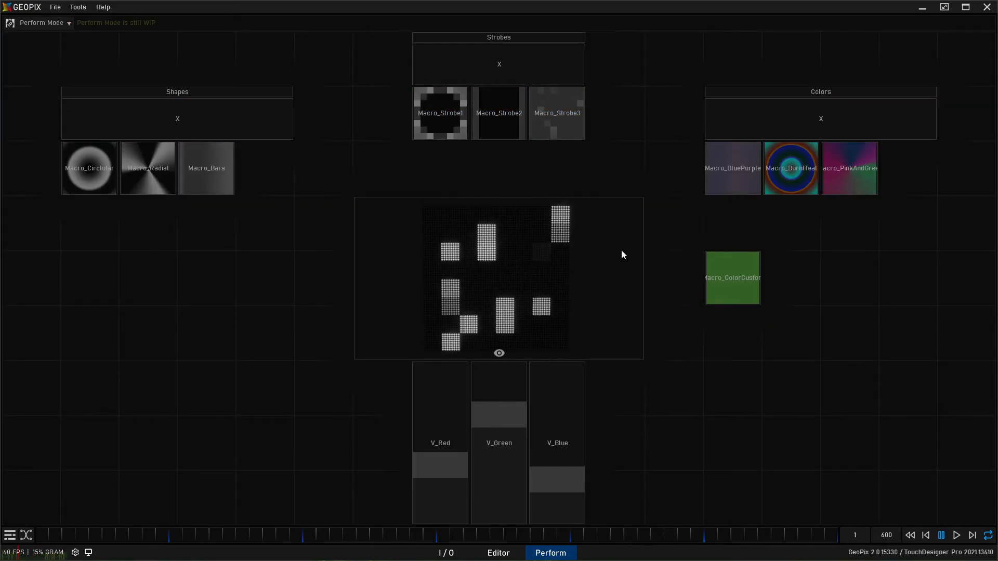
pyautogui.click(430, 126)
pyautogui.click(554, 131)
pyautogui.click(451, 126)
pyautogui.click(509, 115)
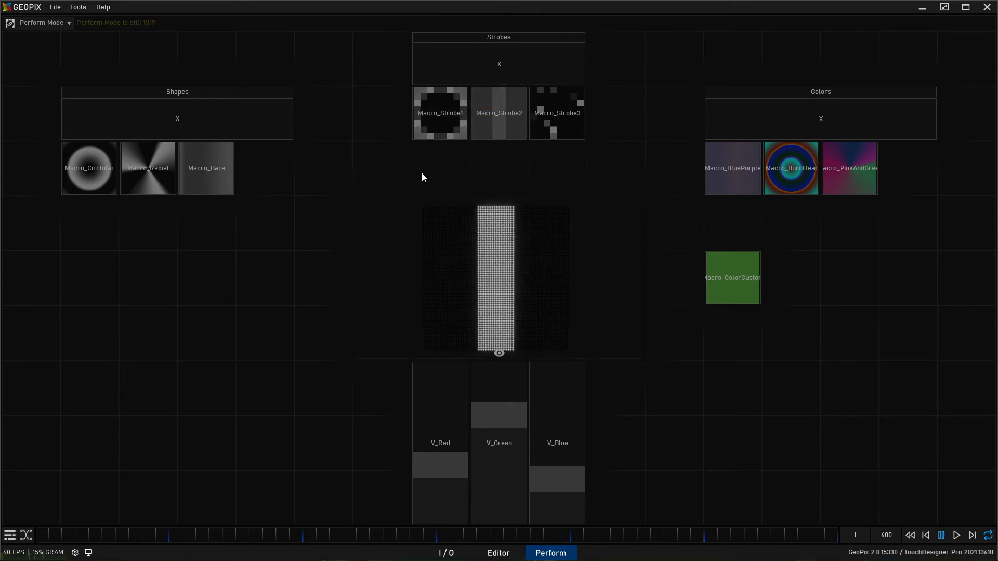
pyautogui.click(443, 127)
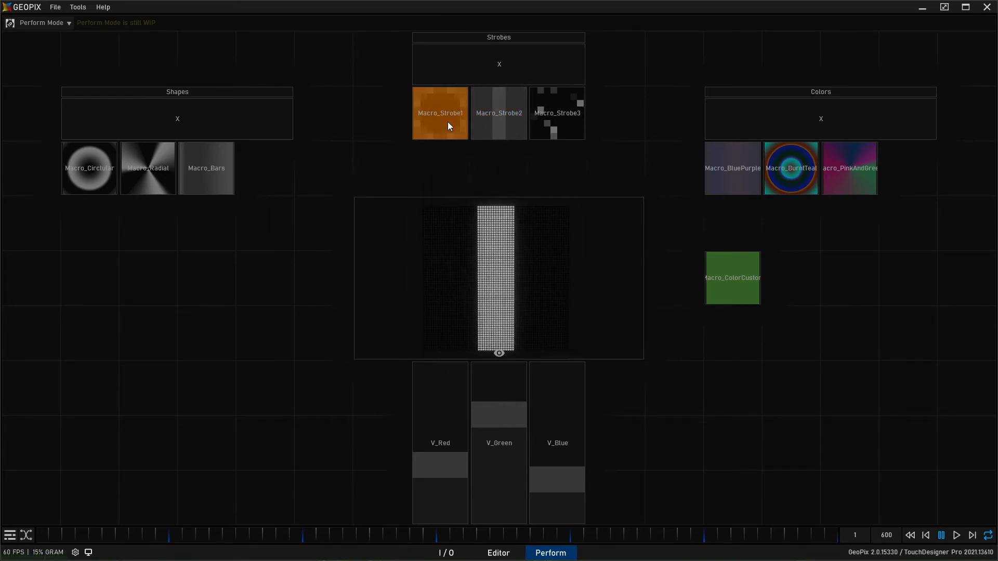
pyautogui.click(461, 103)
pyautogui.click(556, 105)
pyautogui.click(510, 50)
pyautogui.click(512, 122)
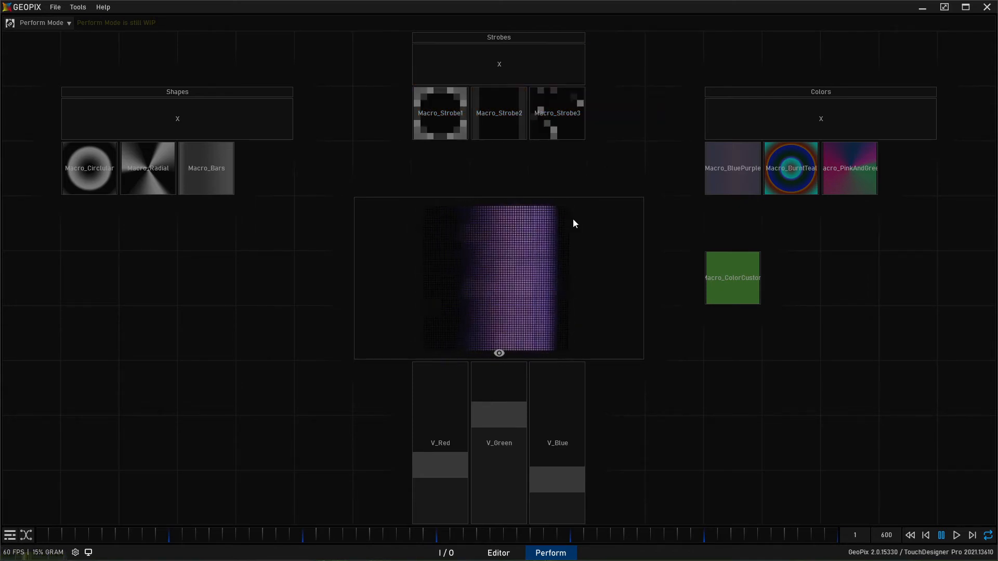
# - Play Macro_Radial with Macro_BurntTeal, fire strobes over the mix, and stop the strobes
pyautogui.click(194, 171)
pyautogui.click(461, 107)
pyautogui.click(551, 113)
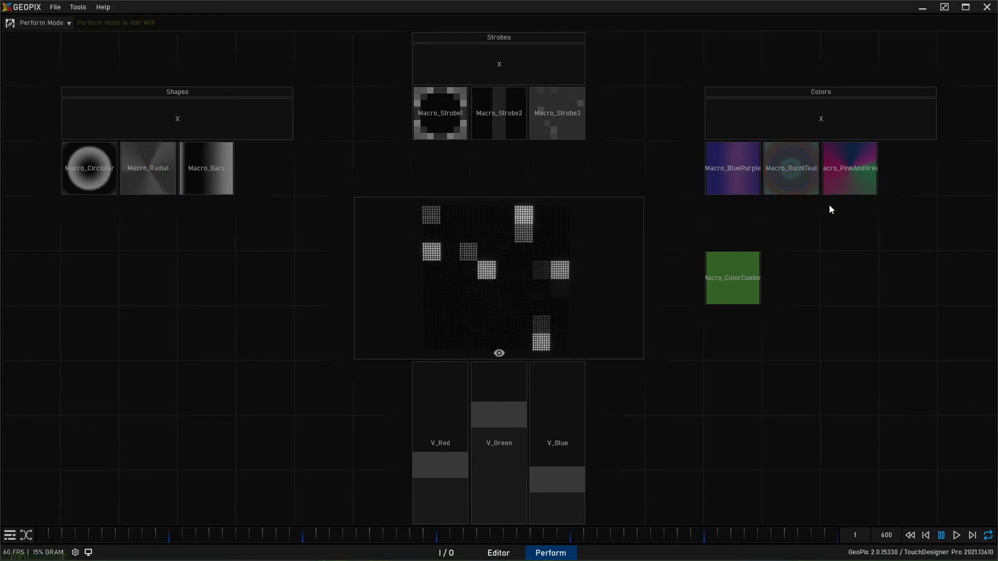
pyautogui.click(560, 67)
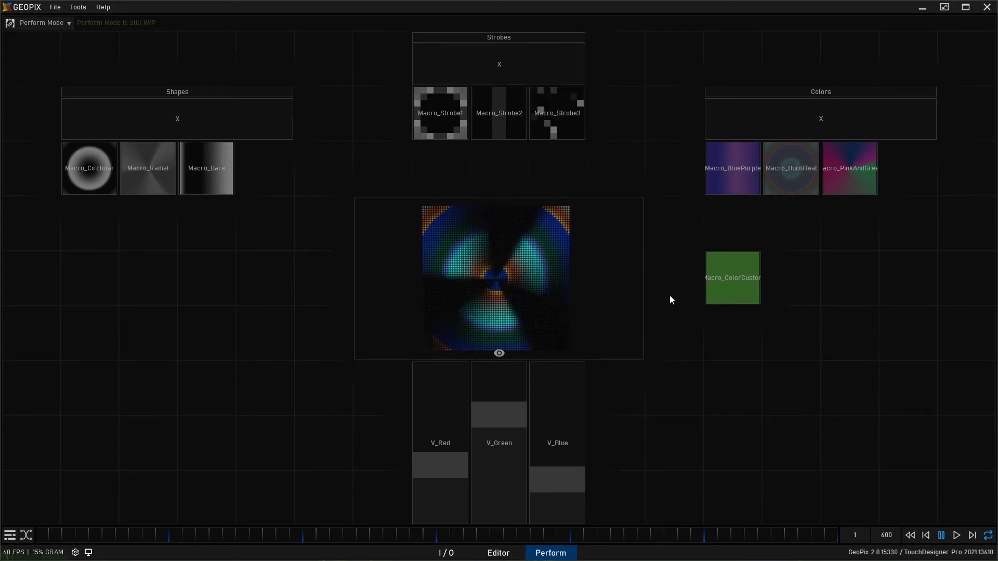
# - Trigger the custom color macro and tint the radial shape green with the V_Red, V_Green and V_Blue faders
pyautogui.click(508, 476)
pyautogui.click(716, 299)
pyautogui.click(713, 291)
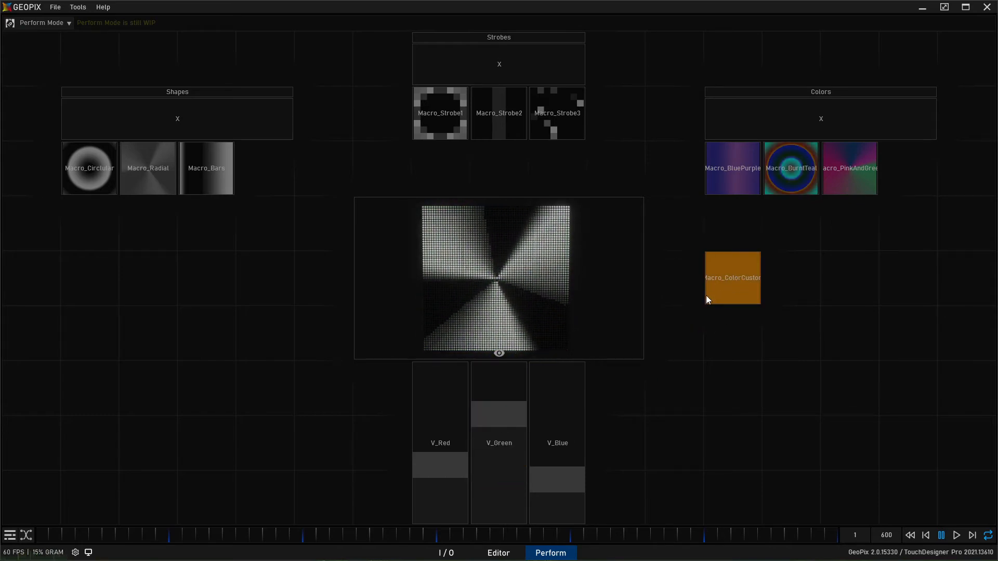
pyautogui.click(546, 382)
pyautogui.click(503, 422)
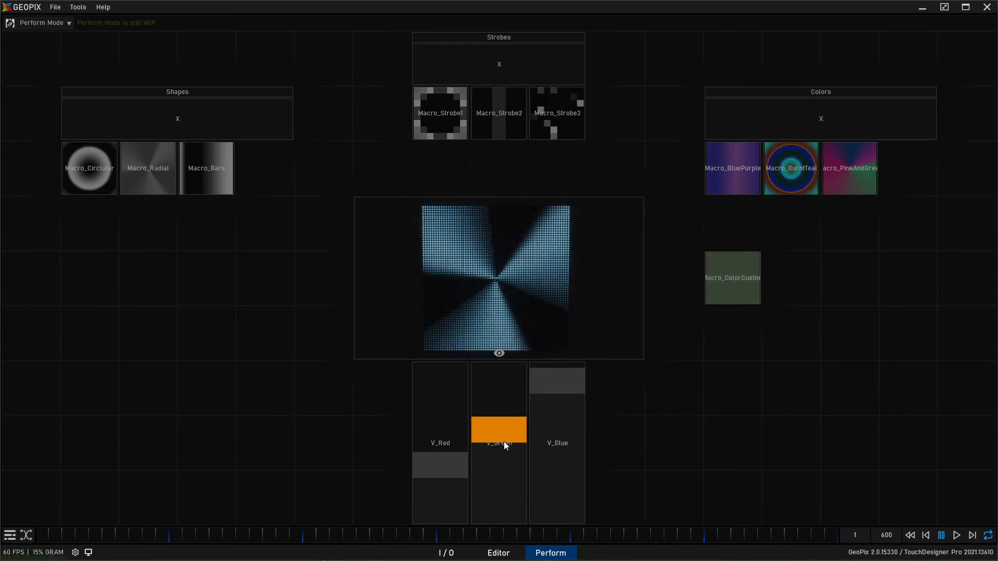
pyautogui.moveTo(556, 507); pyautogui.dragTo(561, 497)
pyautogui.click(438, 457)
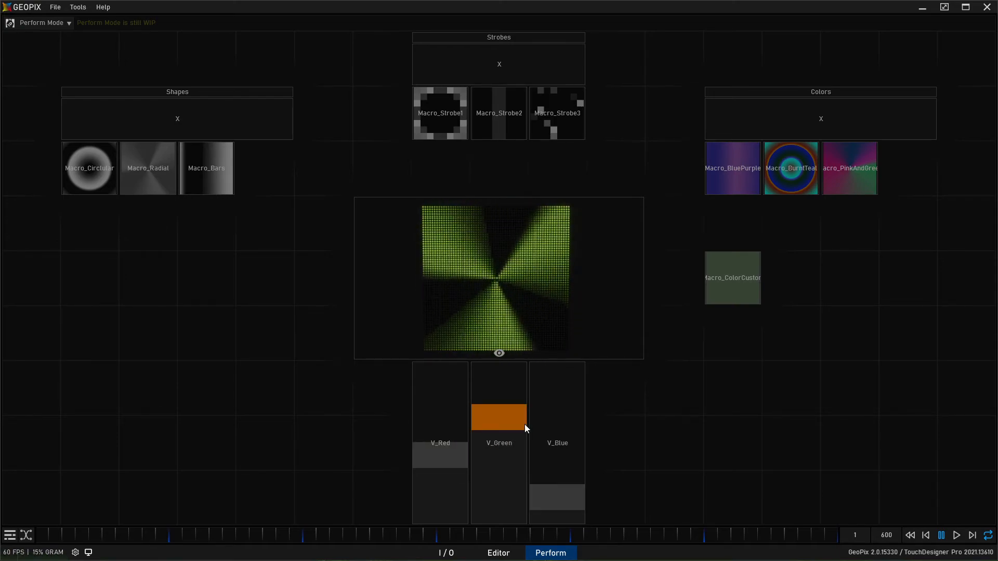
# - Switch the canvas to Edit Mode, add a Bpm system widget well below the Shapes group, and return to Perform Mode
pyautogui.click(36, 29)
pyautogui.click(48, 39)
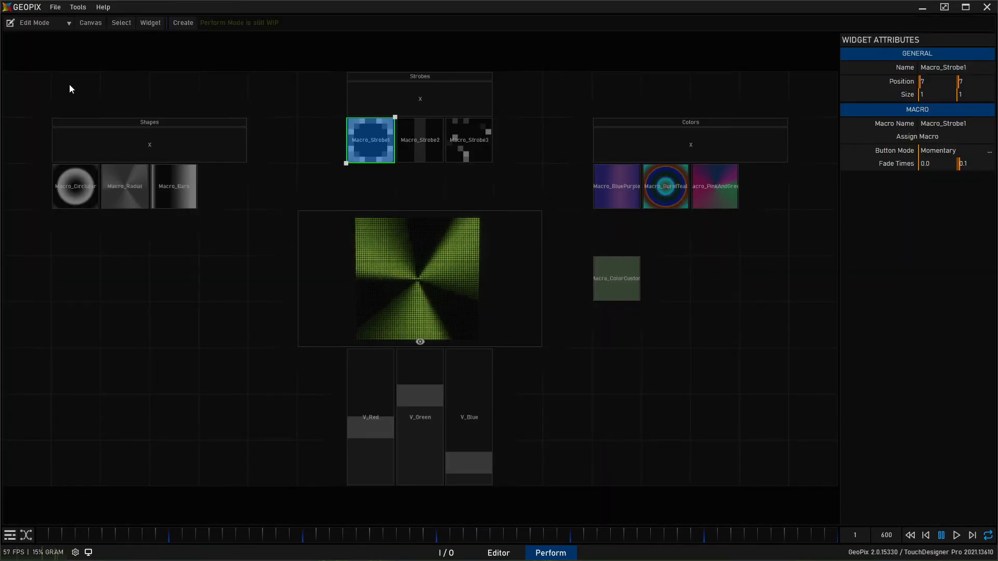
pyautogui.click(178, 20)
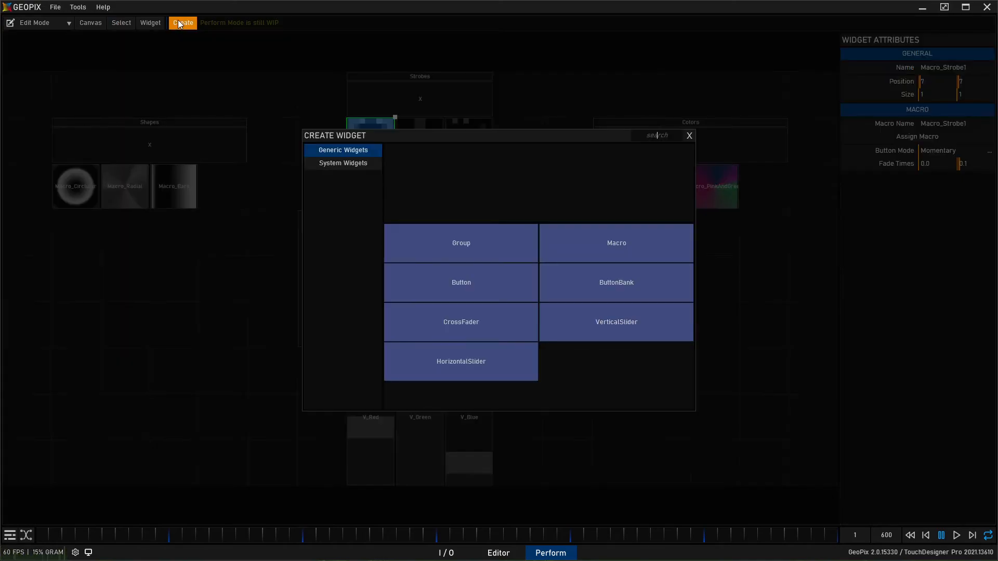
pyautogui.click(343, 163)
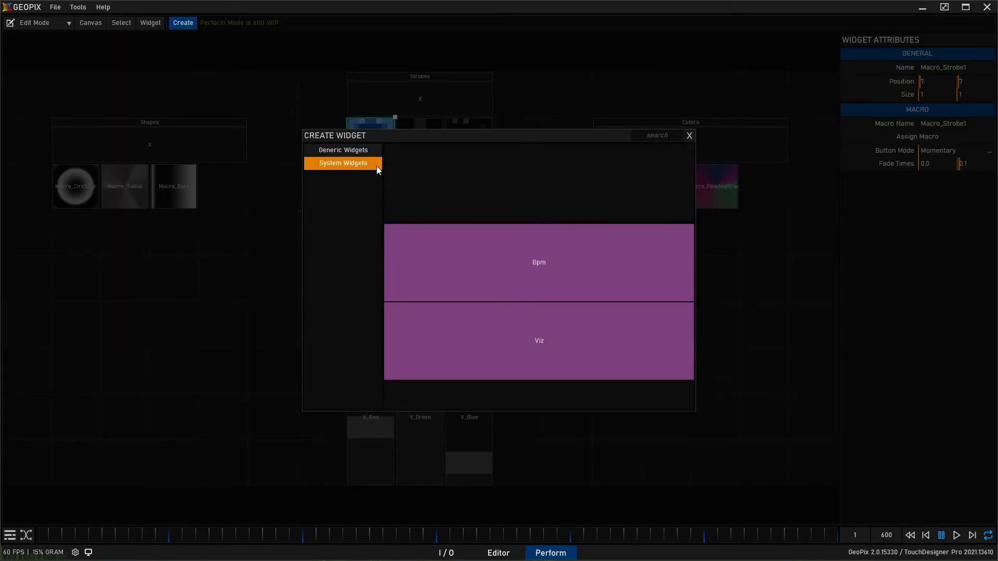
pyautogui.click(498, 265)
pyautogui.moveTo(517, 148); pyautogui.dragTo(200, 359)
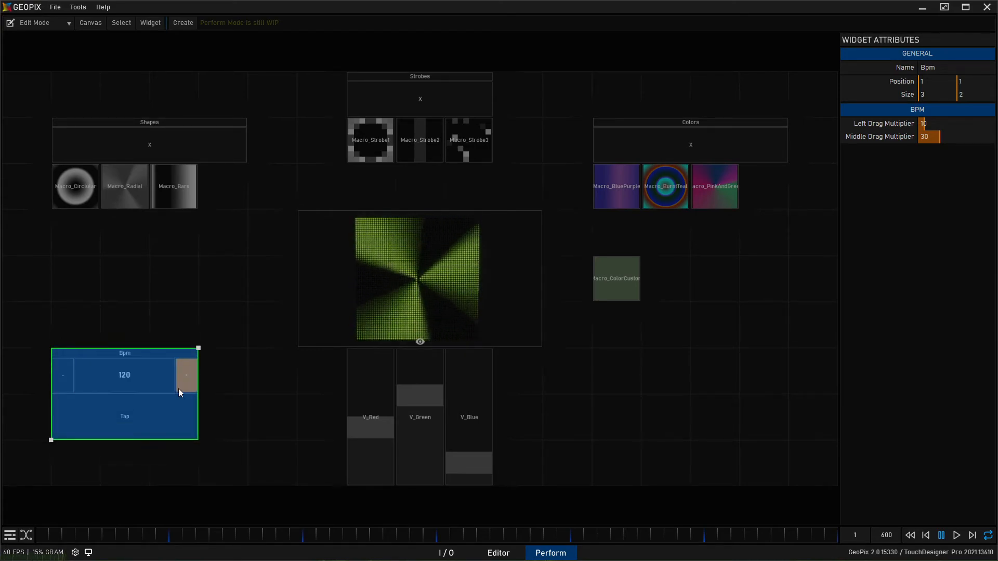
pyautogui.click(50, 23)
pyautogui.click(48, 50)
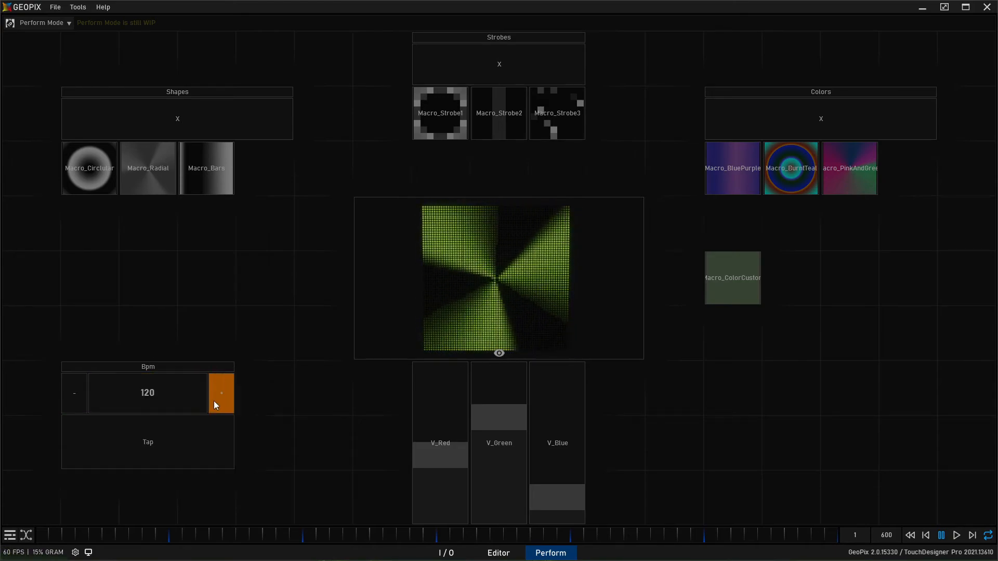
# - Tap in a tempo of about 108 BPM on the Bpm widget
pyautogui.click(175, 462)
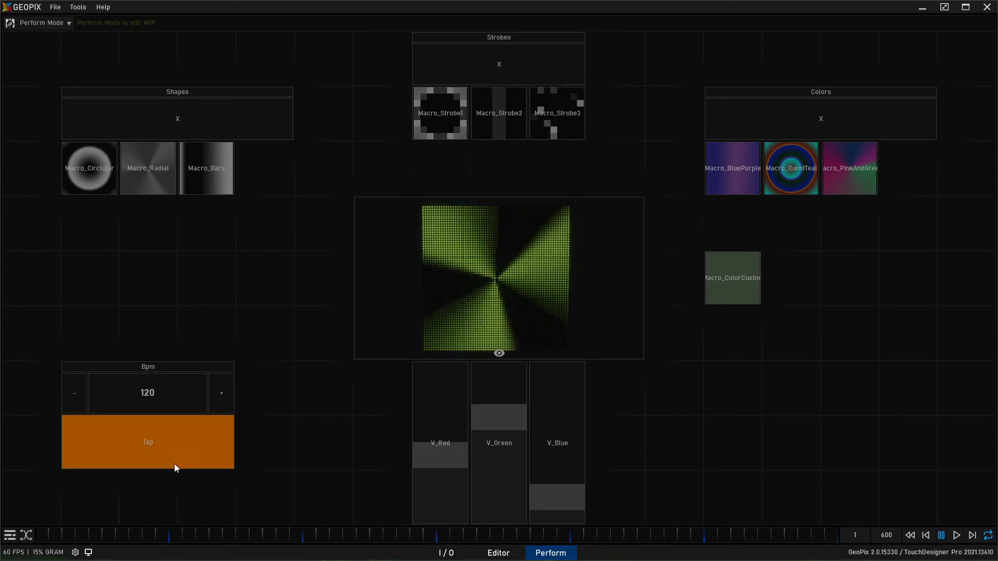
pyautogui.click(173, 452)
pyautogui.click(172, 451)
pyautogui.click(173, 451)
pyautogui.click(173, 451)
pyautogui.click(173, 451)
pyautogui.click(172, 451)
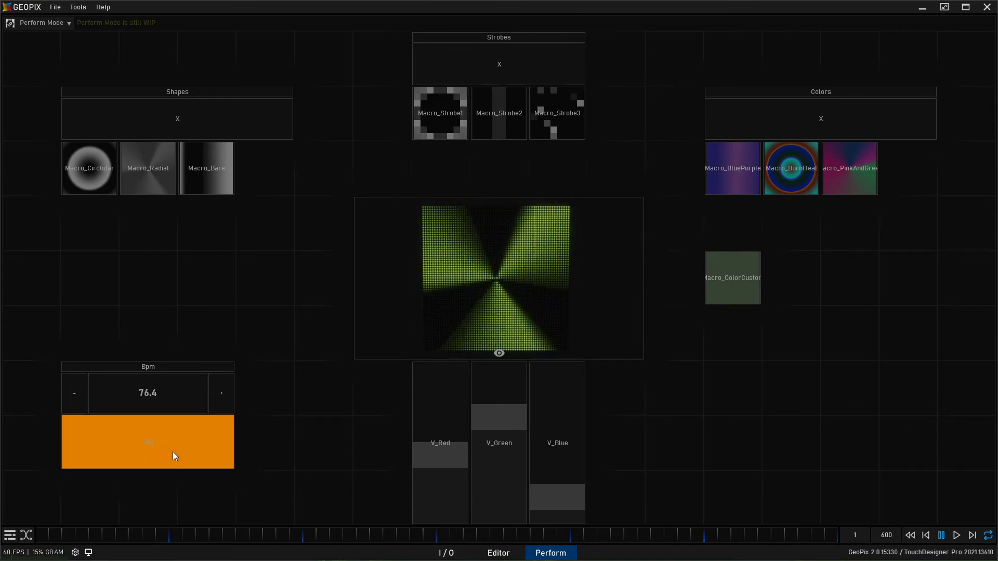
pyautogui.click(172, 451)
pyautogui.click(173, 451)
pyautogui.click(172, 451)
pyautogui.click(173, 451)
pyautogui.click(173, 451)
pyautogui.click(173, 453)
pyautogui.click(173, 452)
pyautogui.click(174, 452)
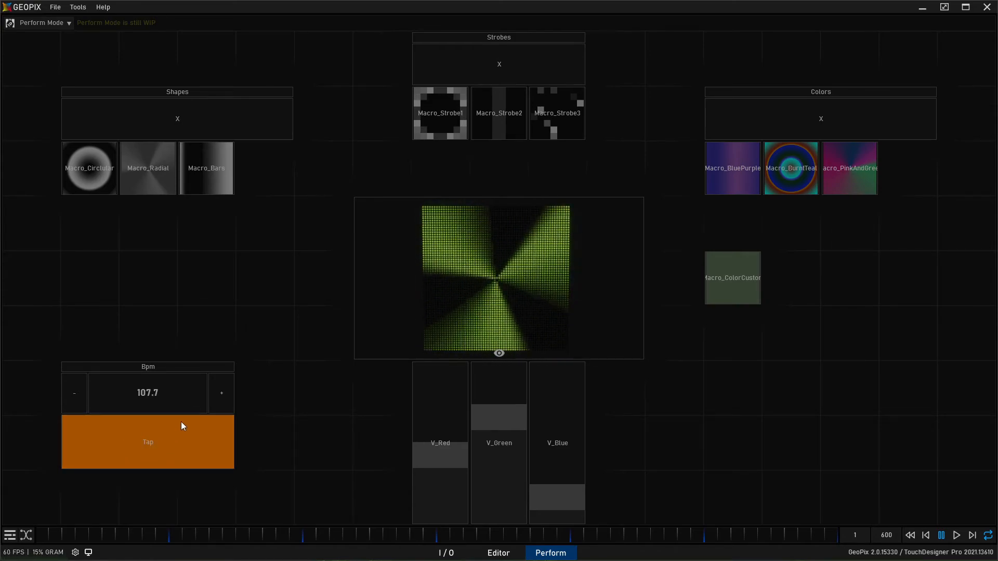
# - Step the Bpm widget's tempo down to 95 and back up to 100
pyautogui.click(221, 390)
pyautogui.click(217, 393)
pyautogui.click(73, 395)
pyautogui.click(72, 396)
pyautogui.click(71, 396)
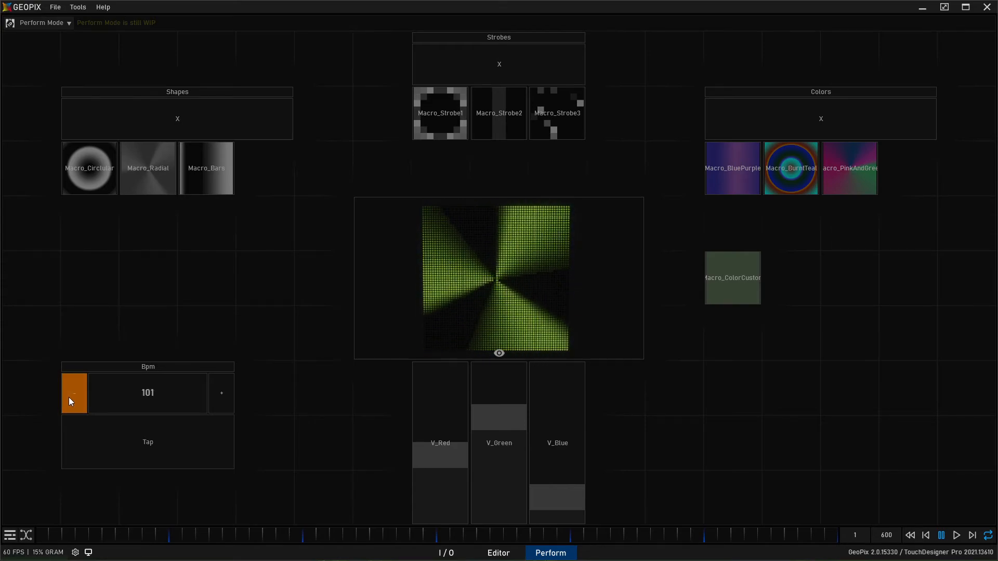
pyautogui.click(68, 397)
pyautogui.click(68, 397)
pyautogui.click(69, 397)
pyautogui.click(68, 397)
pyautogui.click(69, 397)
pyautogui.click(69, 397)
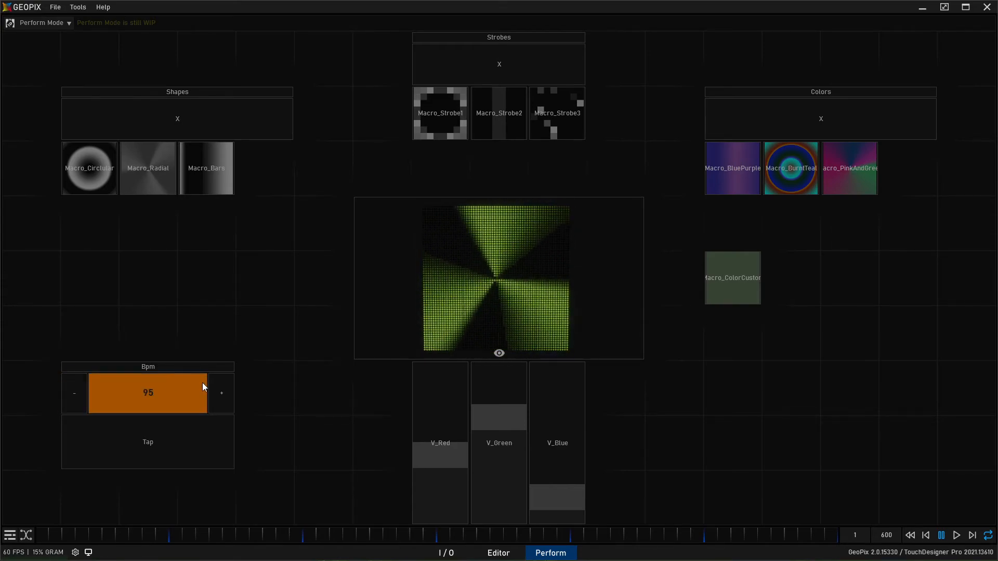
pyautogui.click(220, 389)
pyautogui.click(220, 389)
pyautogui.click(222, 389)
pyautogui.click(222, 389)
pyautogui.click(222, 389)
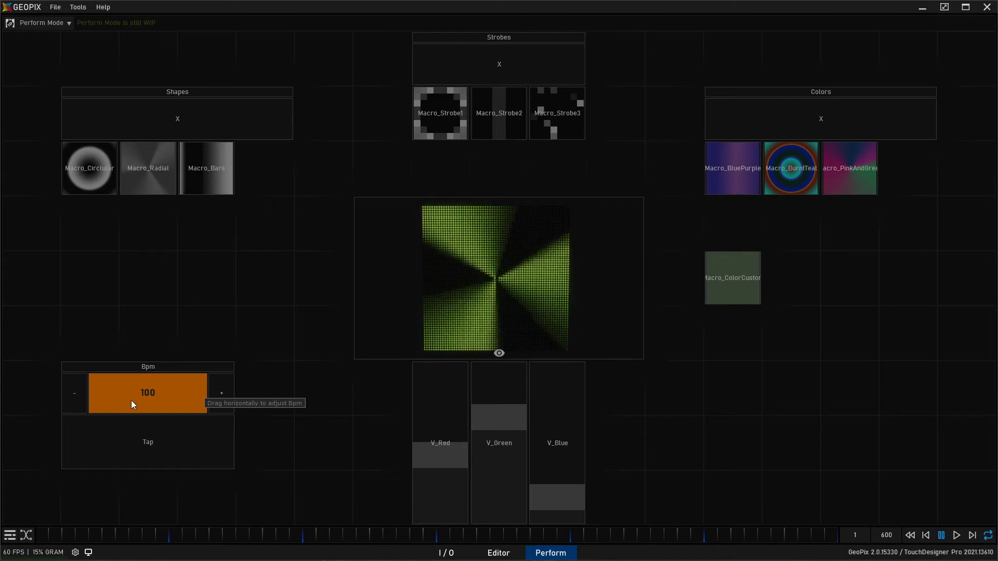
# - Sweep the Bpm widget's tempo value up and down and settle it at 120
pyautogui.moveTo(129, 405); pyautogui.dragTo(194, 406)
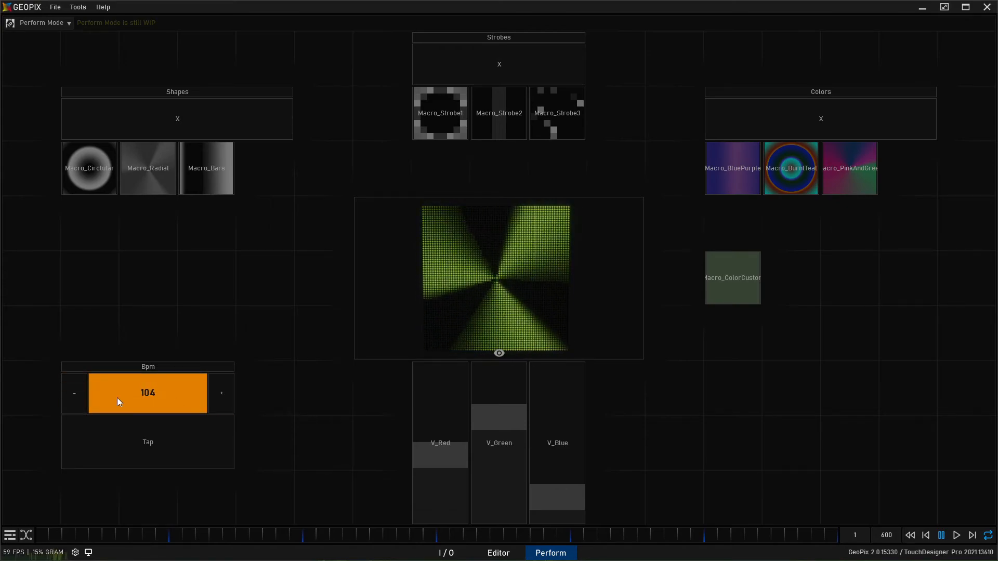
pyautogui.moveTo(119, 406); pyautogui.dragTo(450, 414)
pyautogui.moveTo(148, 385)
pyautogui.mouseDown()
pyautogui.moveTo(209, 380)
pyautogui.moveTo(141, 390)
pyautogui.mouseUp()
pyautogui.moveTo(65, 405); pyautogui.dragTo(362, 410)
pyautogui.moveTo(232, 413)
pyautogui.mouseDown()
pyautogui.moveTo(218, 413)
pyautogui.moveTo(259, 412)
pyautogui.moveTo(220, 416)
pyautogui.mouseUp()
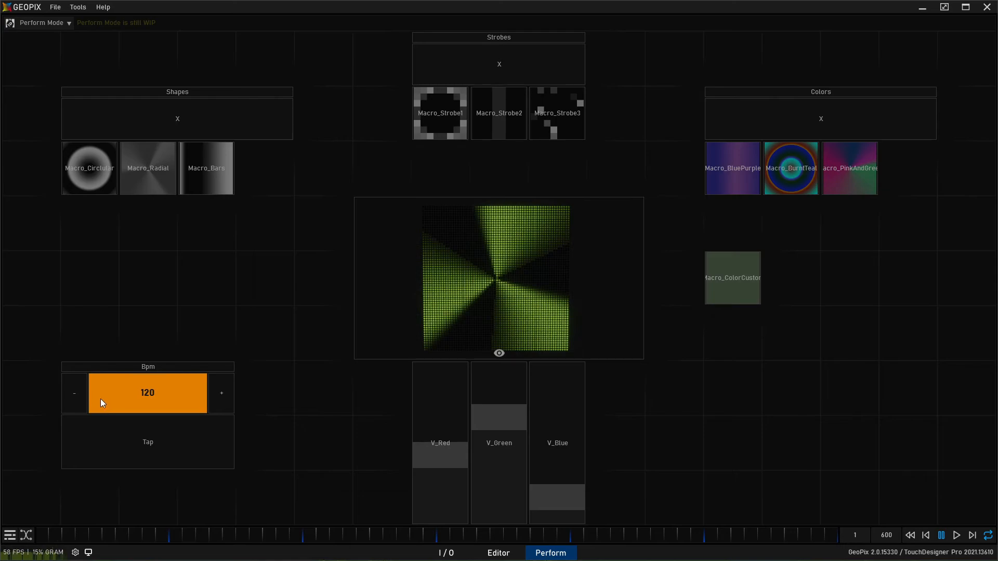
pyautogui.moveTo(104, 401); pyautogui.dragTo(102, 400)
pyautogui.click(85, 398)
pyautogui.click(221, 401)
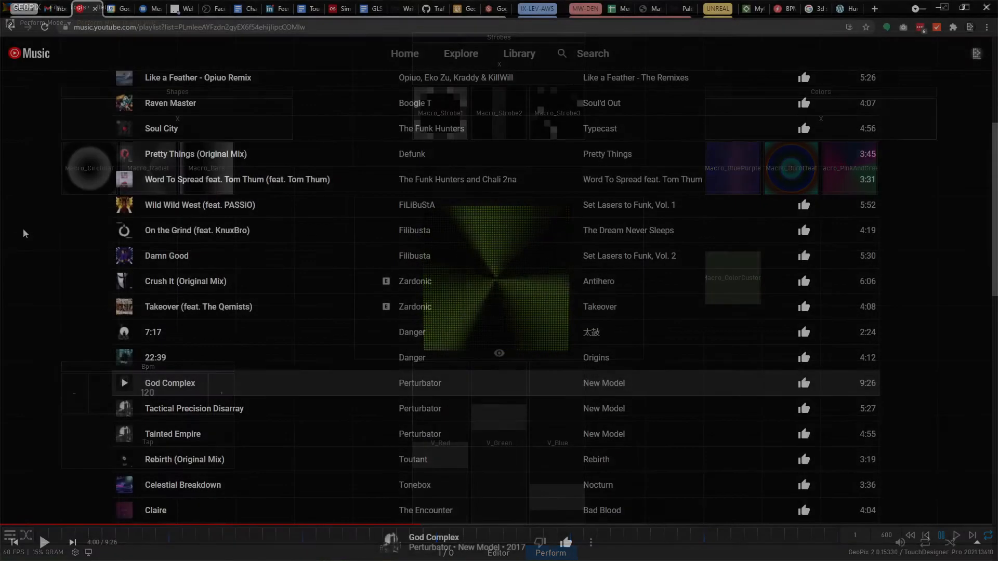
# - Switch to the browser, search Google Images for "apc40 mk2", and detach the results into a separate window over GeoPix
pyautogui.click(881, 10)
pyautogui.click(341, 30)
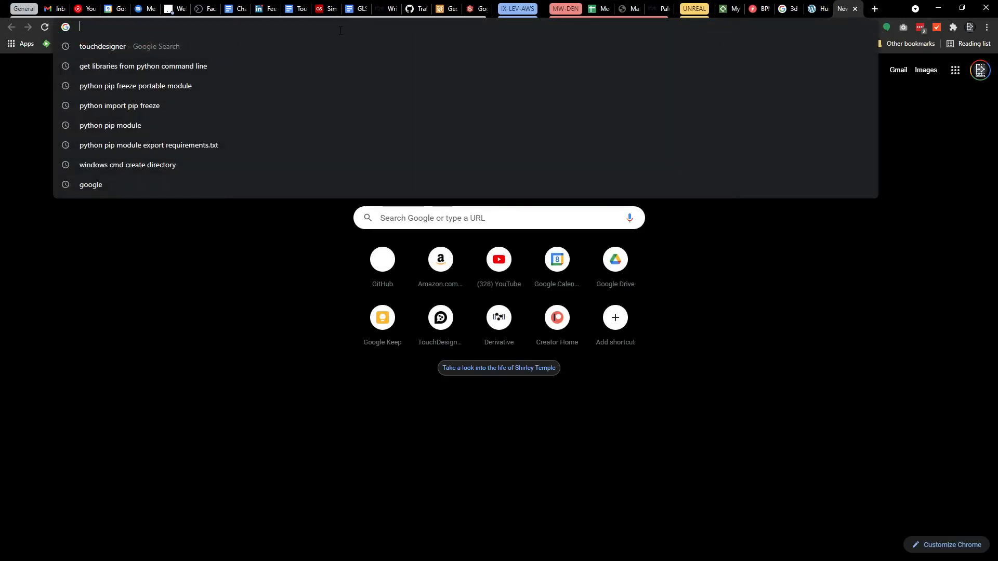
pyautogui.write('apc')
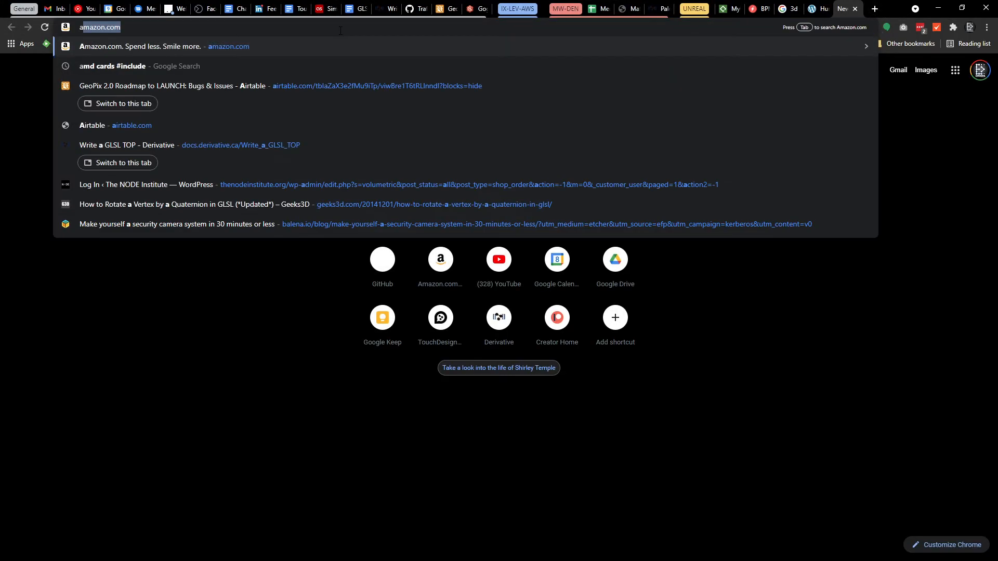
pyautogui.write('40 mk2')
pyautogui.press('Return')
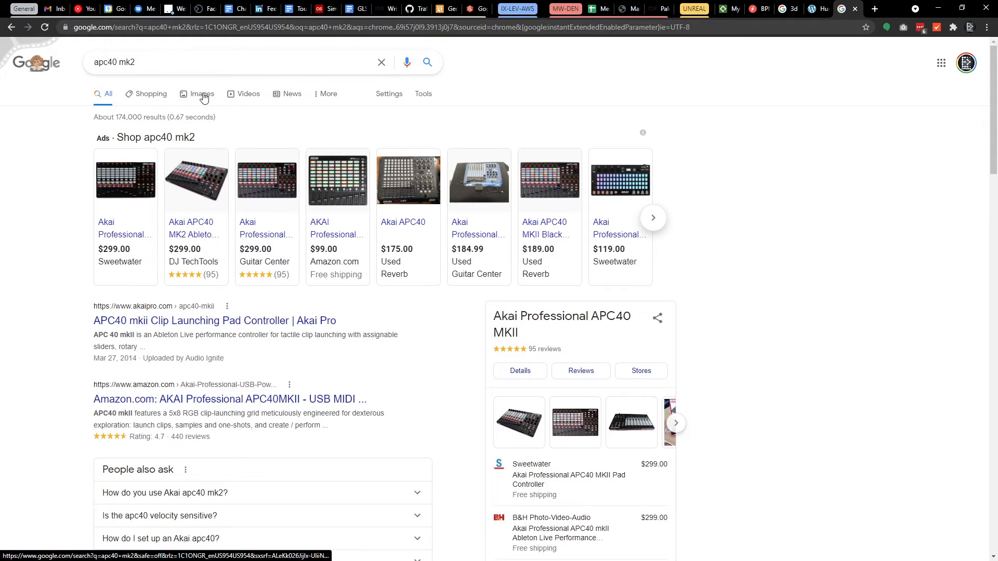
pyautogui.click(196, 97)
pyautogui.moveTo(845, 9); pyautogui.dragTo(0, 107)
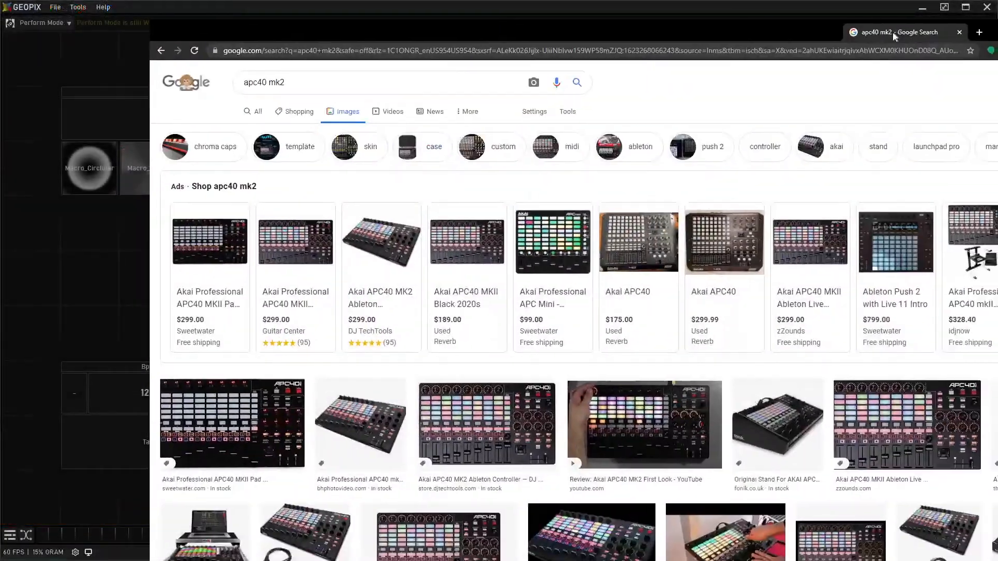
pyautogui.moveTo(893, 32); pyautogui.dragTo(515, 16)
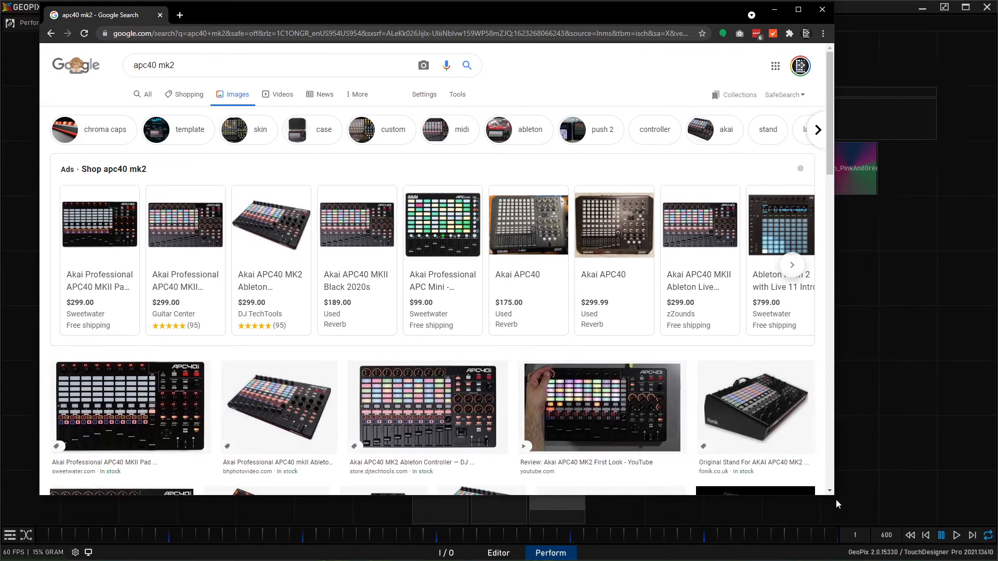
# - Browse the controller pictures, examine the DJ Tech Tools image of the Akai APC40 MK2, and minimize the browser to return to GeoPix
pyautogui.scroll(-4, 534, 257)
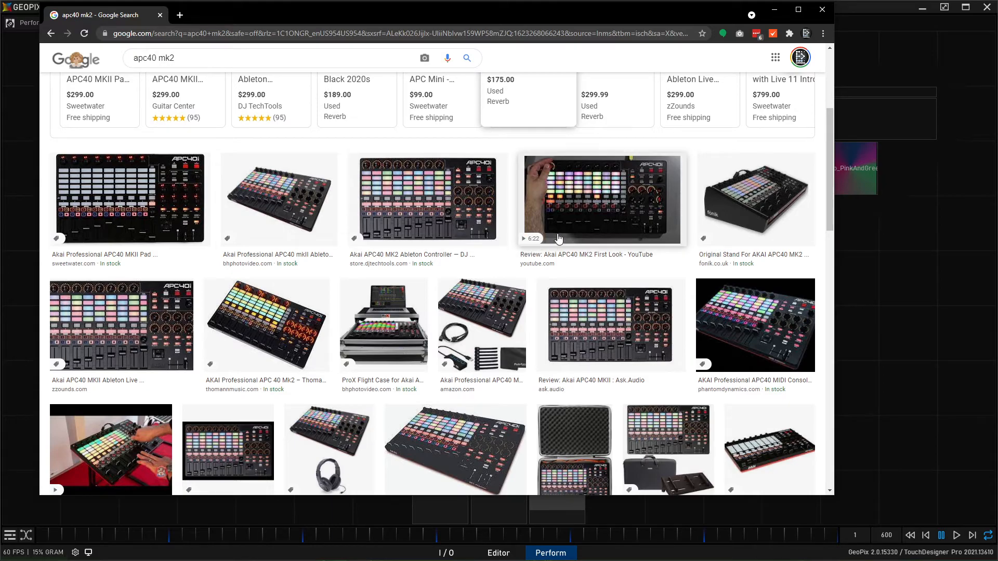
pyautogui.scroll(-4, 669, 331)
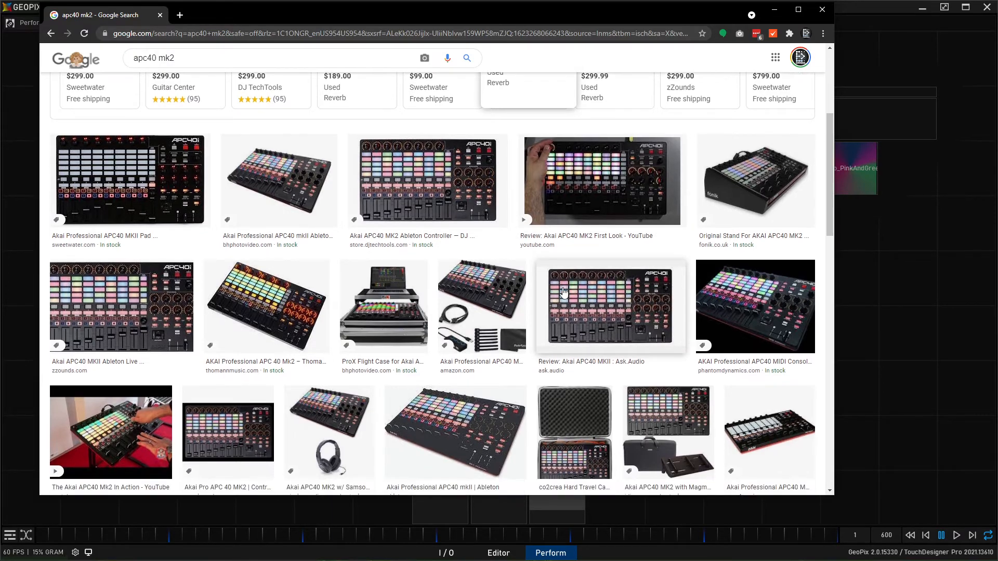
pyautogui.scroll(3, 596, 305)
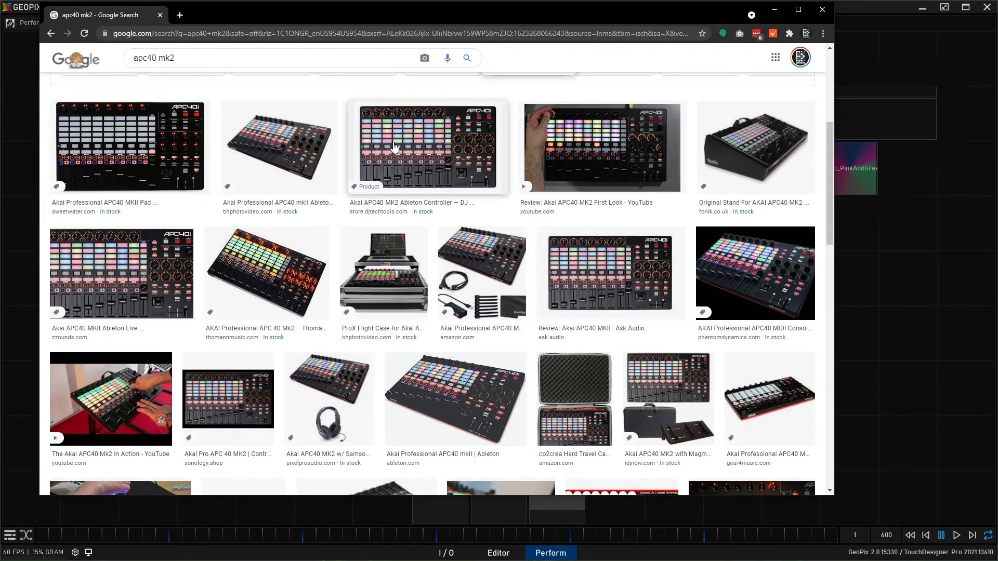
pyautogui.click(431, 177)
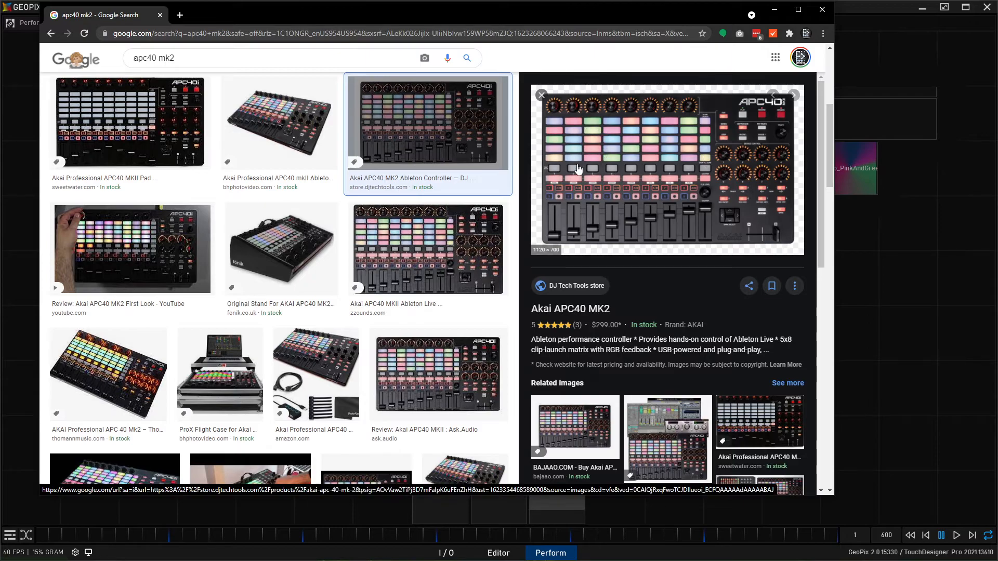
pyautogui.moveTo(626, 14); pyautogui.dragTo(640, 39)
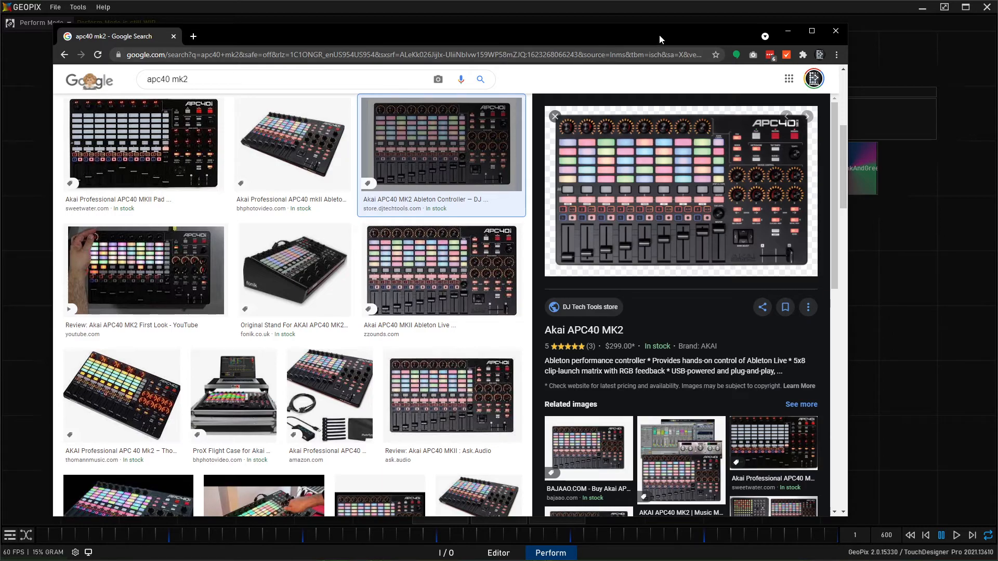
pyautogui.moveTo(659, 35); pyautogui.dragTo(665, 34)
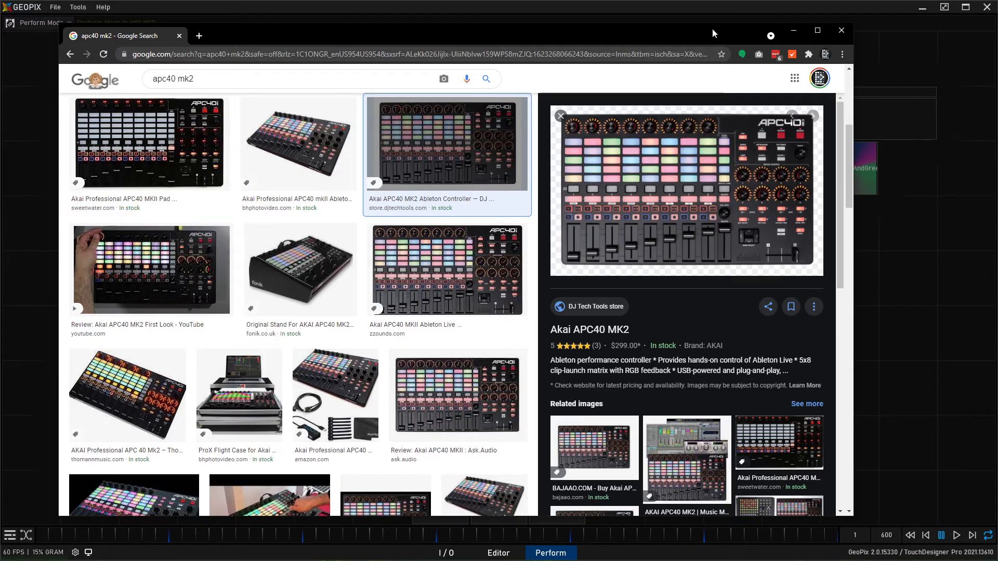
pyautogui.moveTo(712, 30); pyautogui.dragTo(722, 31)
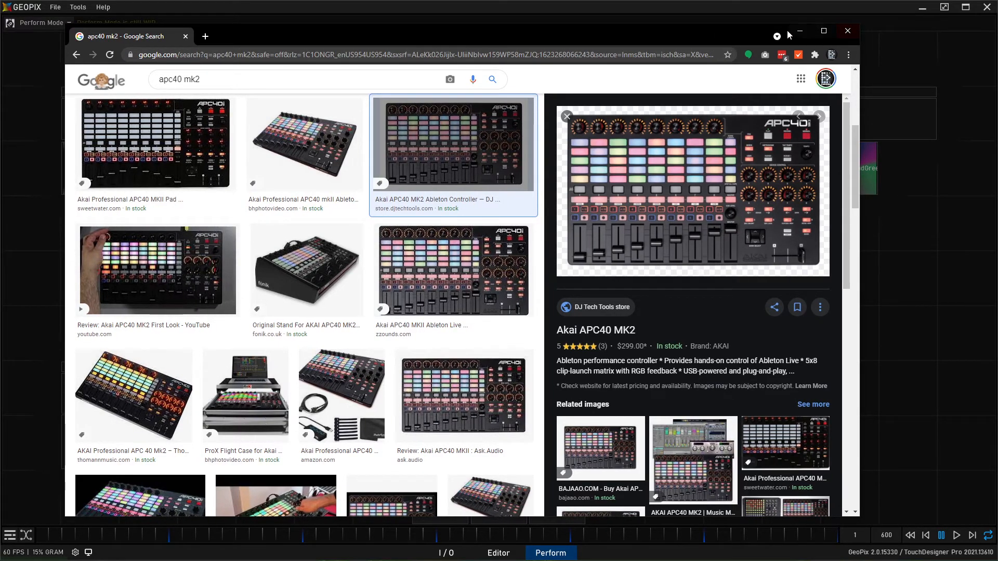
pyautogui.click(799, 31)
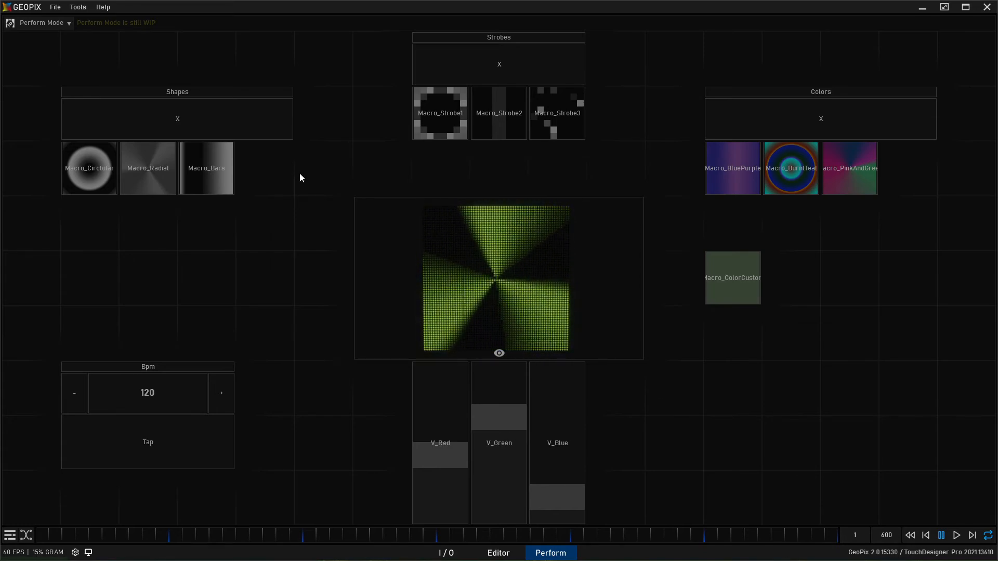
# - Open the Channel In preferences and check the protocol choices for device 1, keeping Midi
pyautogui.click(55, 7)
pyautogui.click(79, 74)
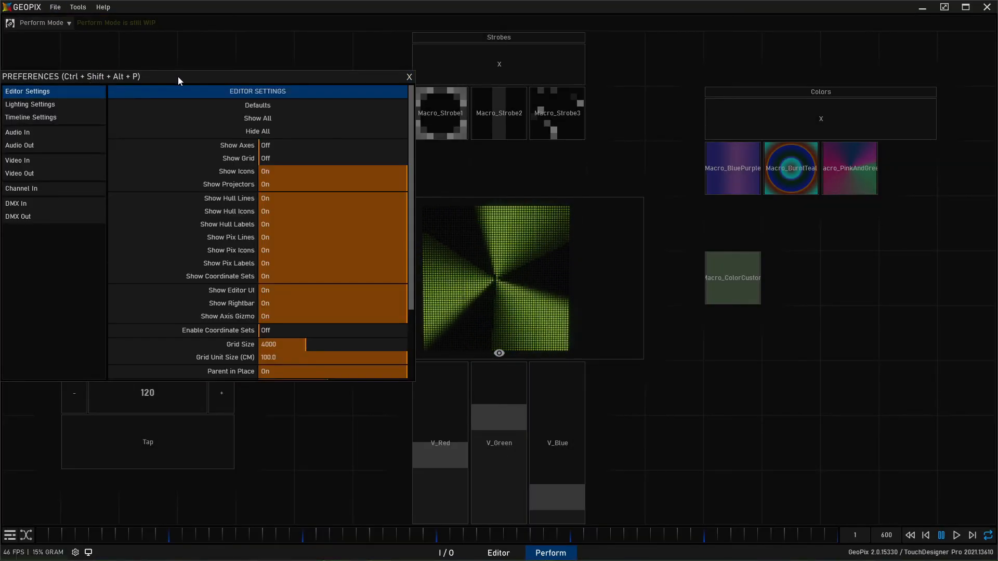
pyautogui.moveTo(177, 77); pyautogui.dragTo(409, 103)
pyautogui.click(267, 210)
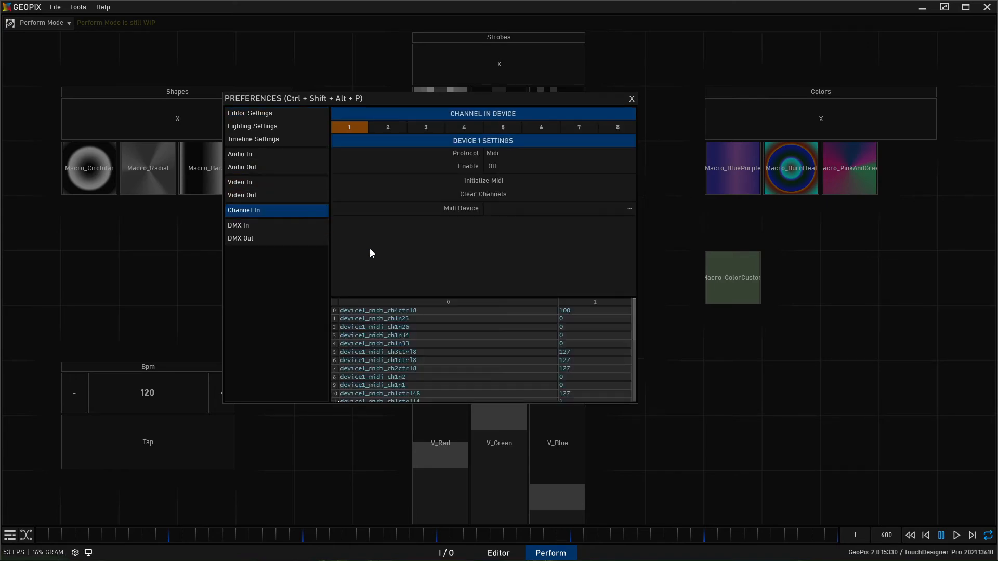
pyautogui.moveTo(432, 101); pyautogui.dragTo(449, 125)
pyautogui.click(507, 174)
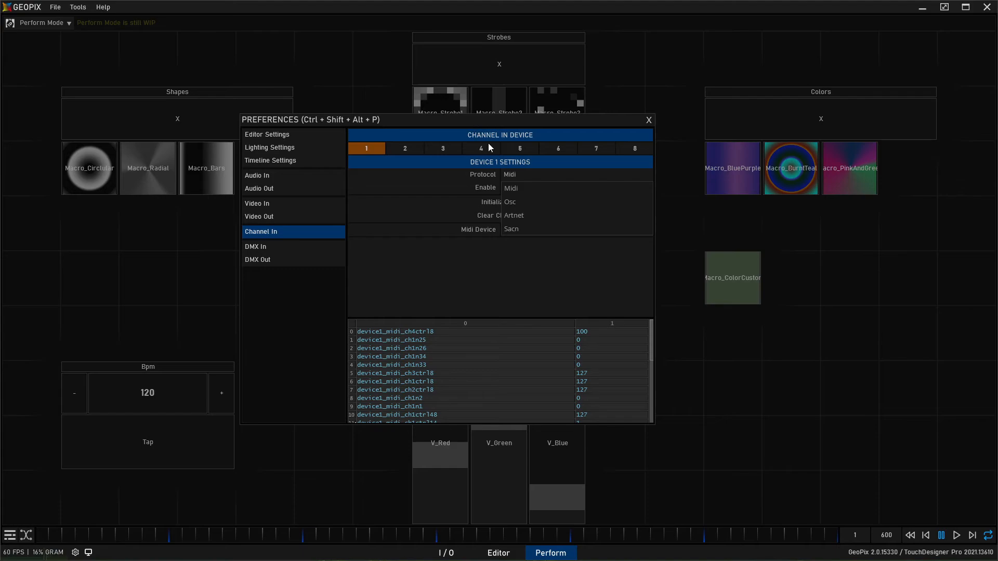
pyautogui.click(525, 177)
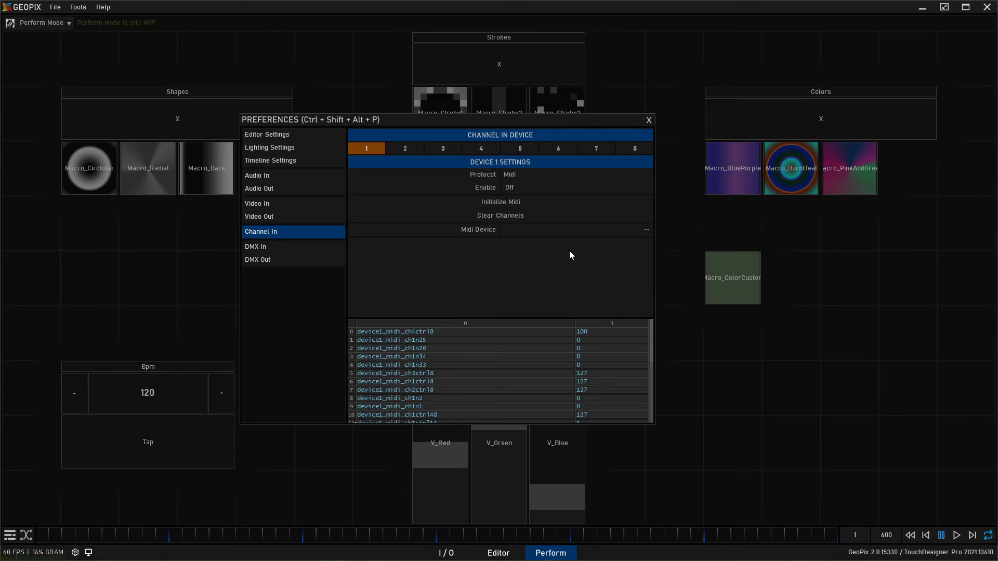
# - Enable Channel In device 1, initialize Midi, and choose APC40 mkII as its Midi device
pyautogui.click(533, 189)
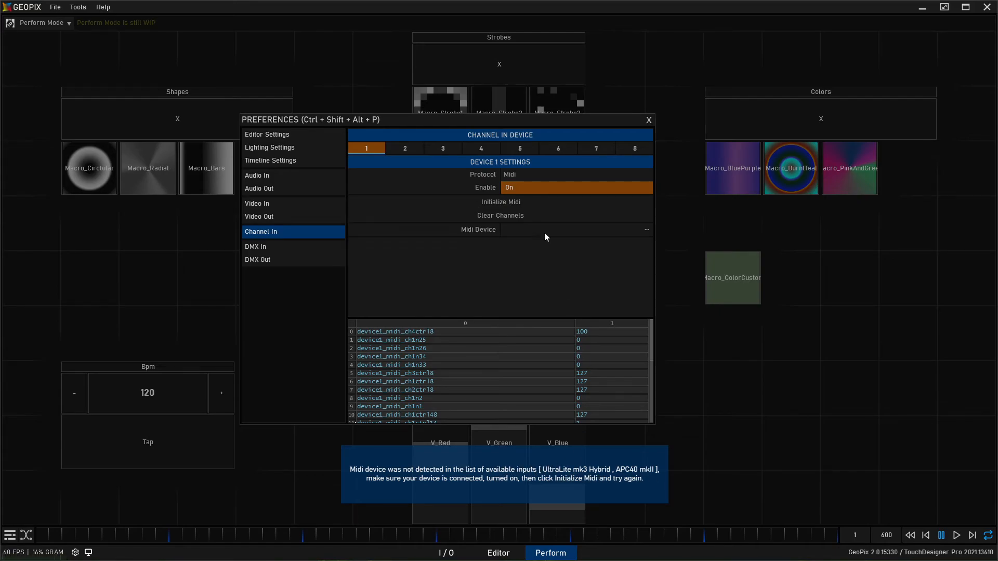
pyautogui.click(525, 204)
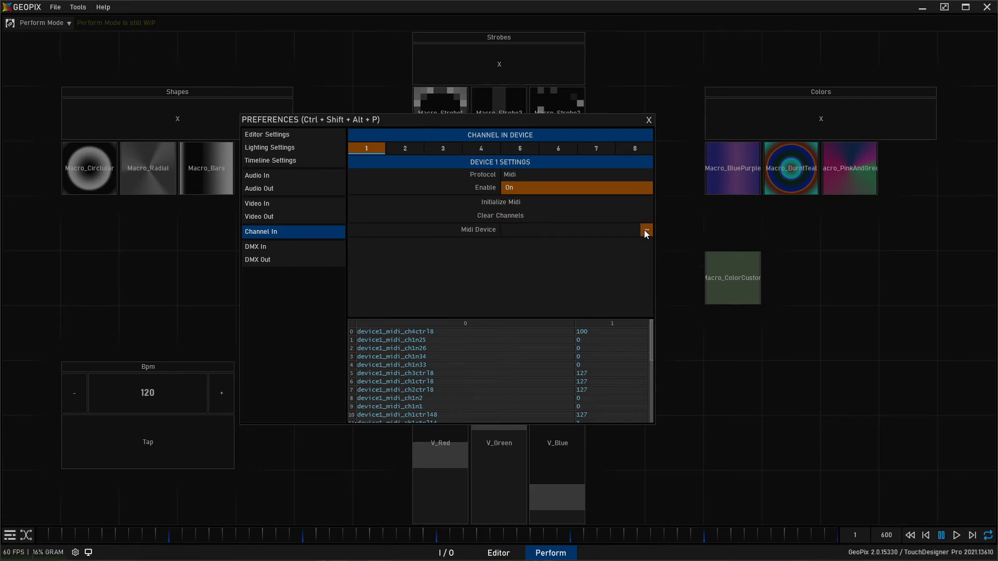
pyautogui.click(548, 201)
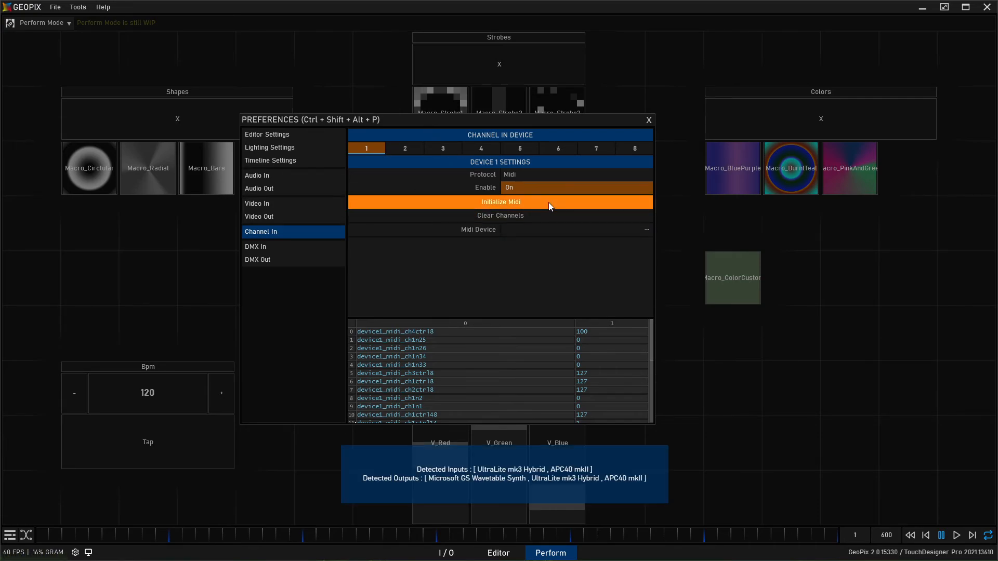
pyautogui.click(646, 229)
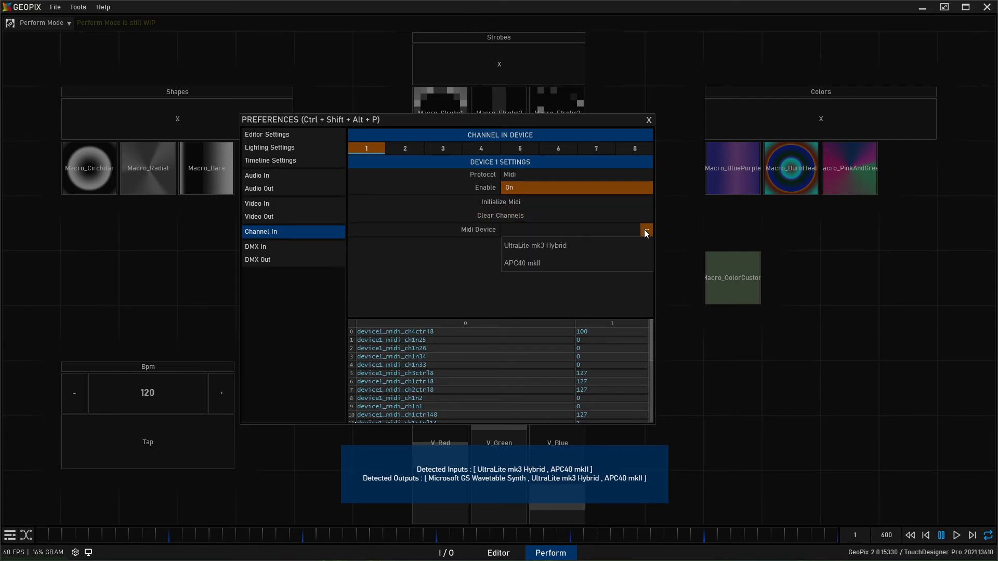
pyautogui.click(547, 263)
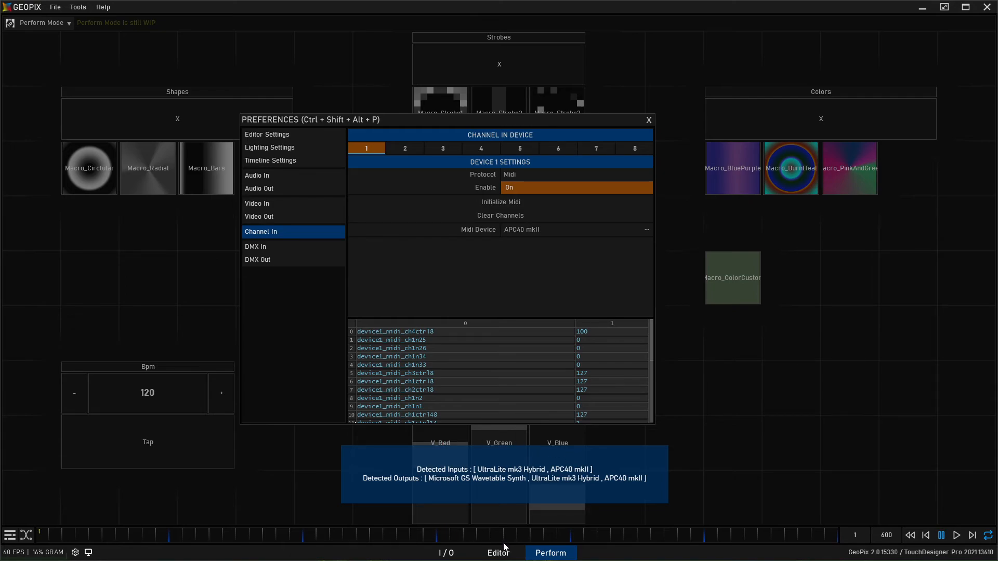
# - Clear the recorded channels of Channel In device 1 and close the preferences
pyautogui.moveTo(524, 121); pyautogui.dragTo(564, 122)
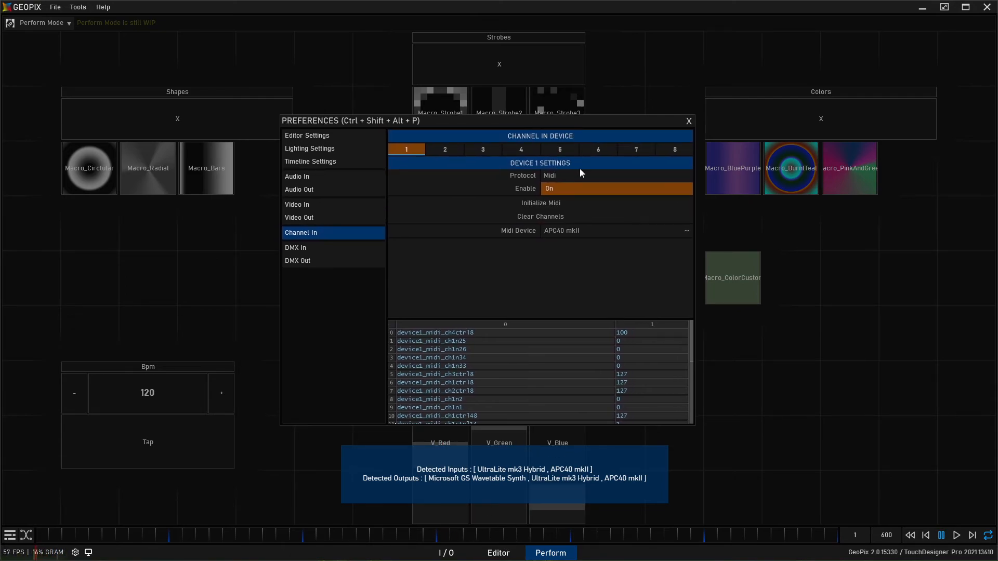
pyautogui.click(586, 217)
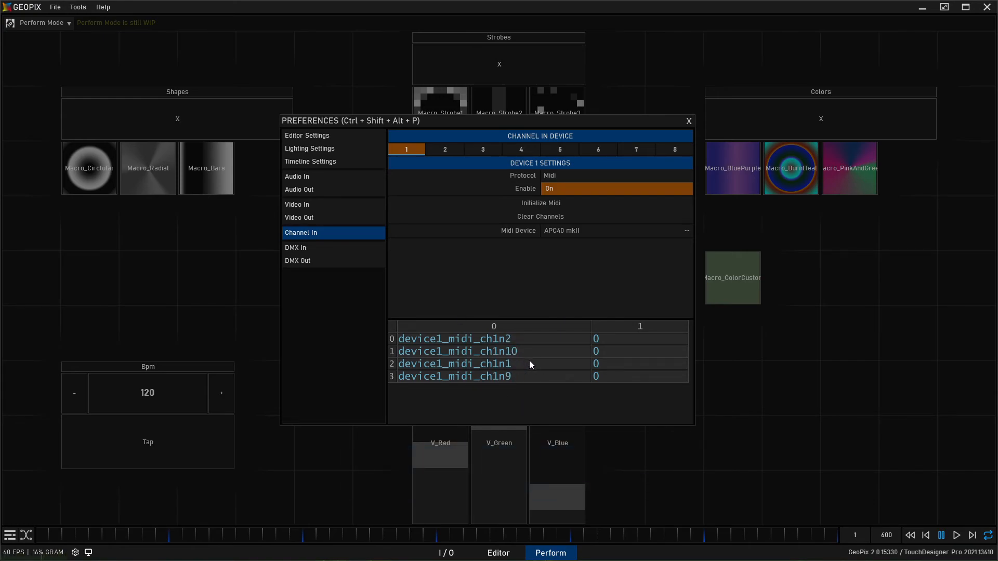
pyautogui.click(689, 122)
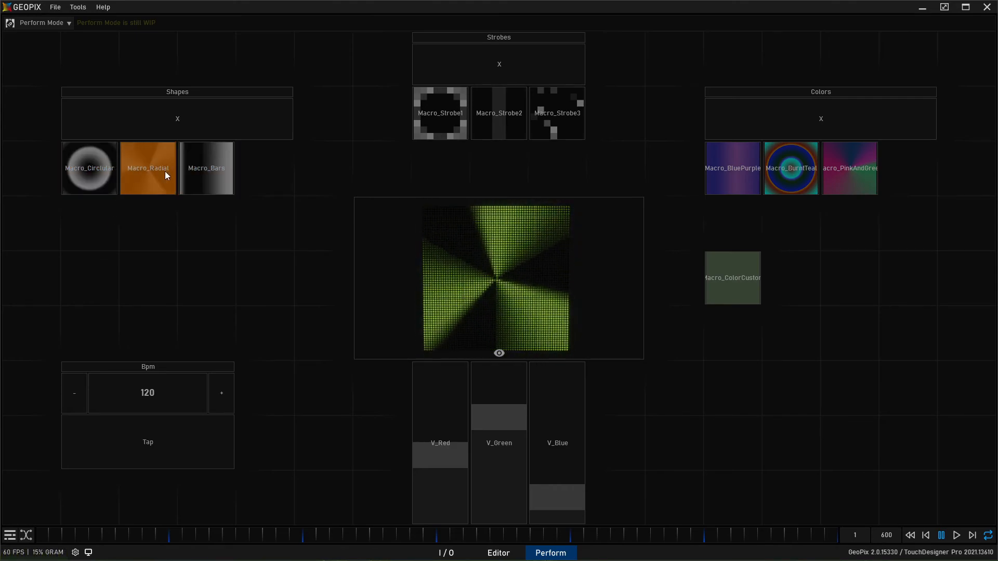
# - Try to drive Macro_Circlular, Macro_Radial and Macro_Bars by exact value from the APC40 mkII controls
pyautogui.rightClick(88, 166)
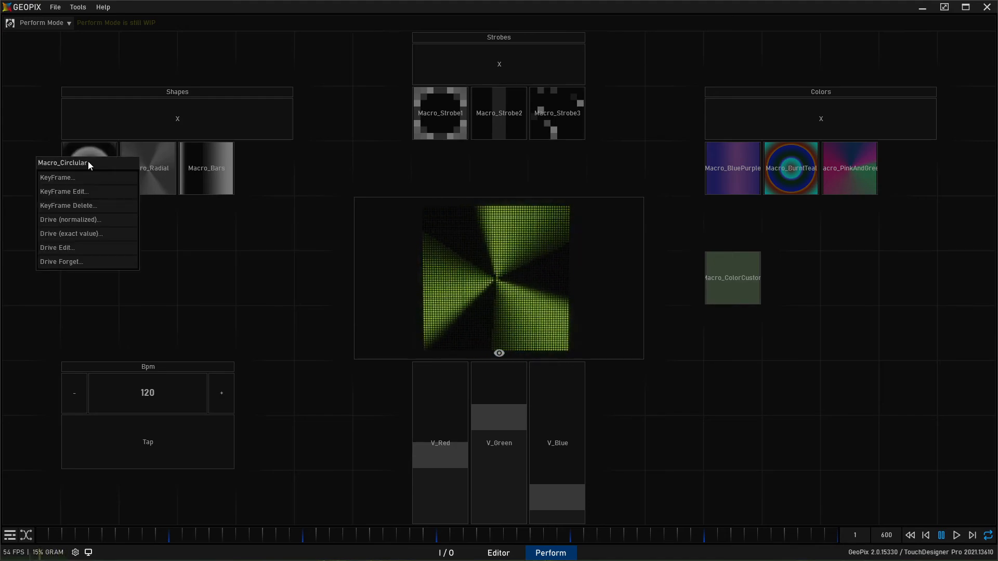
pyautogui.click(103, 234)
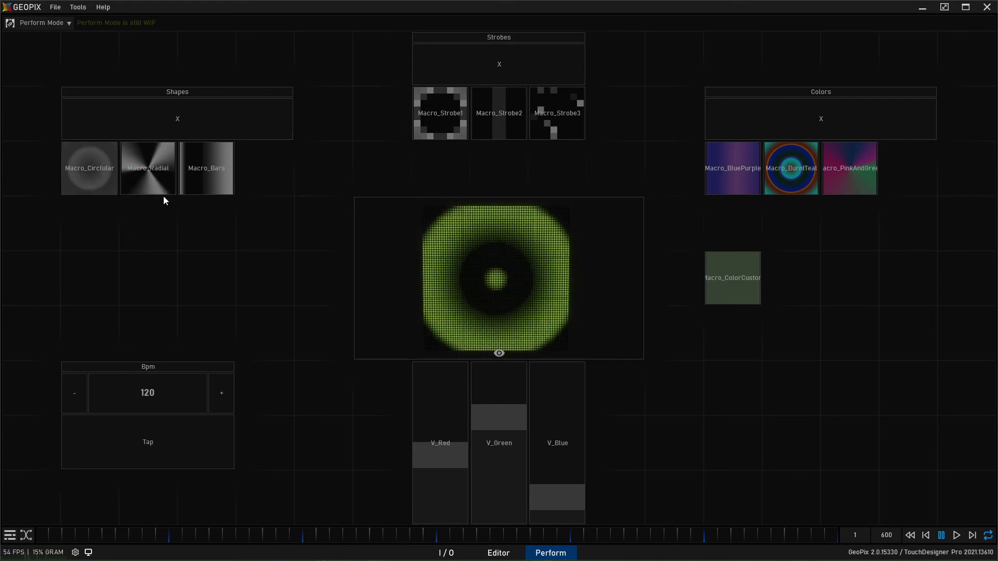
pyautogui.rightClick(151, 167)
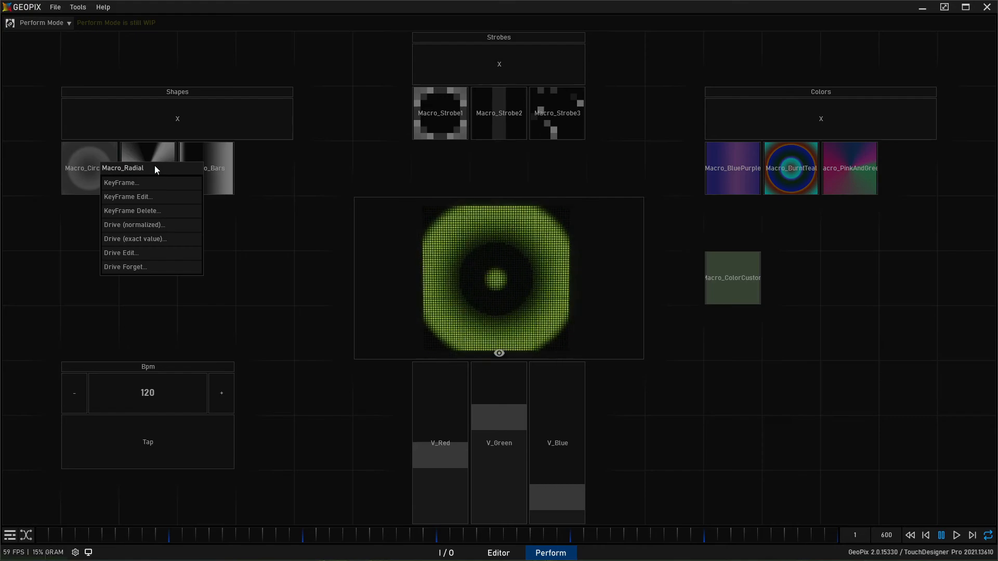
pyautogui.click(162, 244)
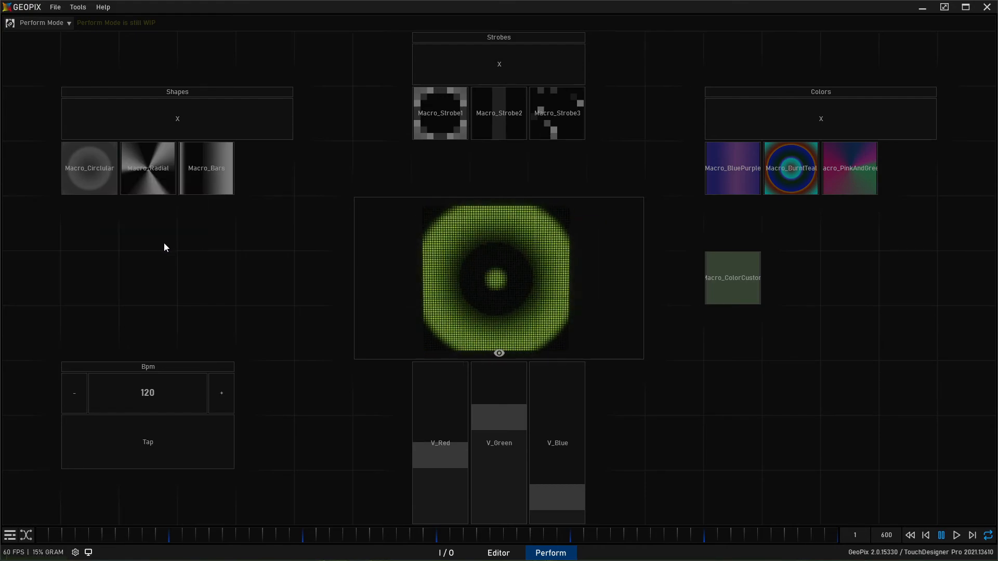
pyautogui.rightClick(214, 168)
pyautogui.click(214, 240)
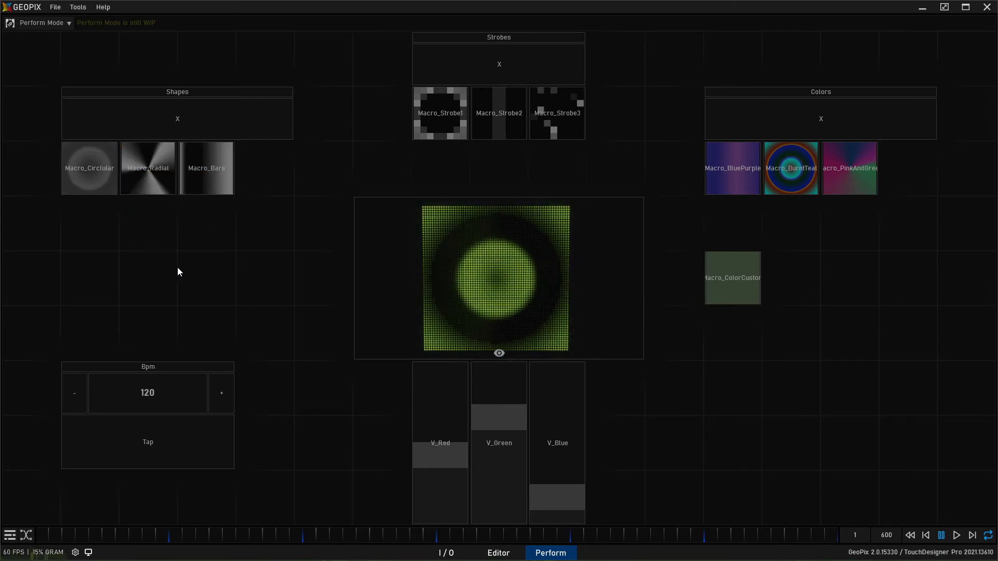
# - Forget the drive on Macro_Radial and assign Macro_Bars an exact-value drive from the controller again
pyautogui.rightClick(143, 166)
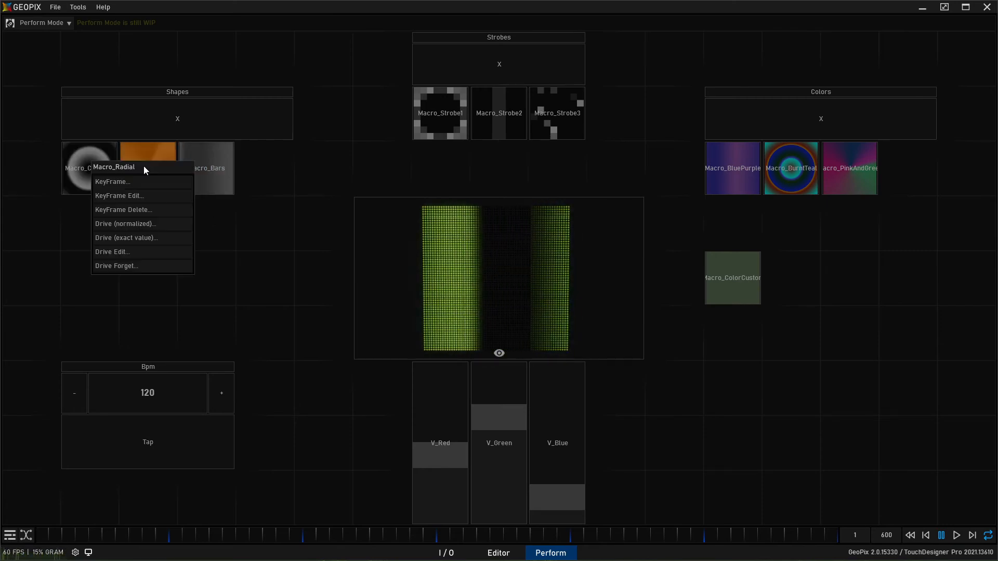
pyautogui.click(154, 265)
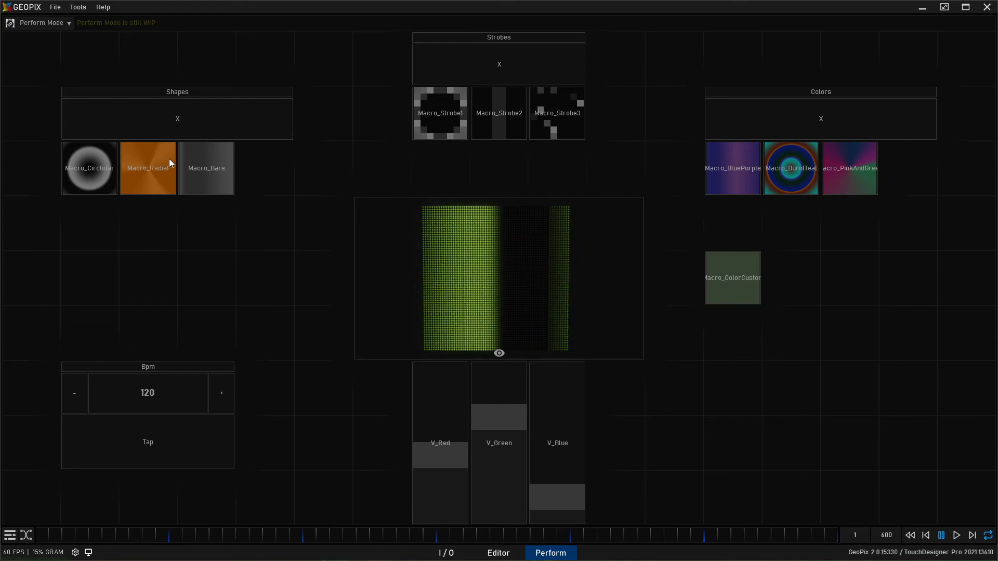
pyautogui.rightClick(212, 160)
pyautogui.click(216, 232)
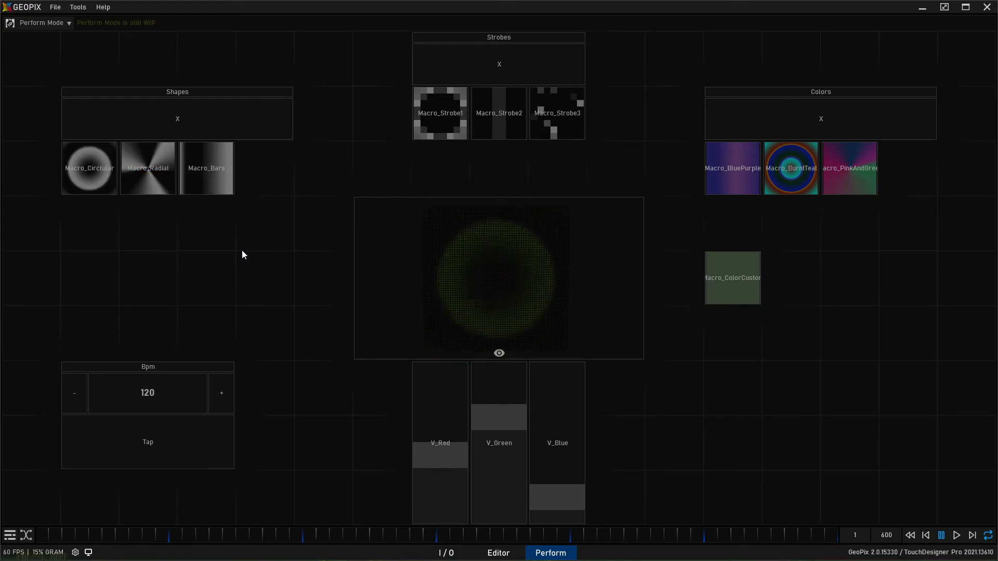
pyautogui.rightClick(154, 166)
pyautogui.click(170, 267)
# - Open Macro_Radial's drive editing in the UI Mapper, check the list of drivers, and close it
pyautogui.rightClick(167, 164)
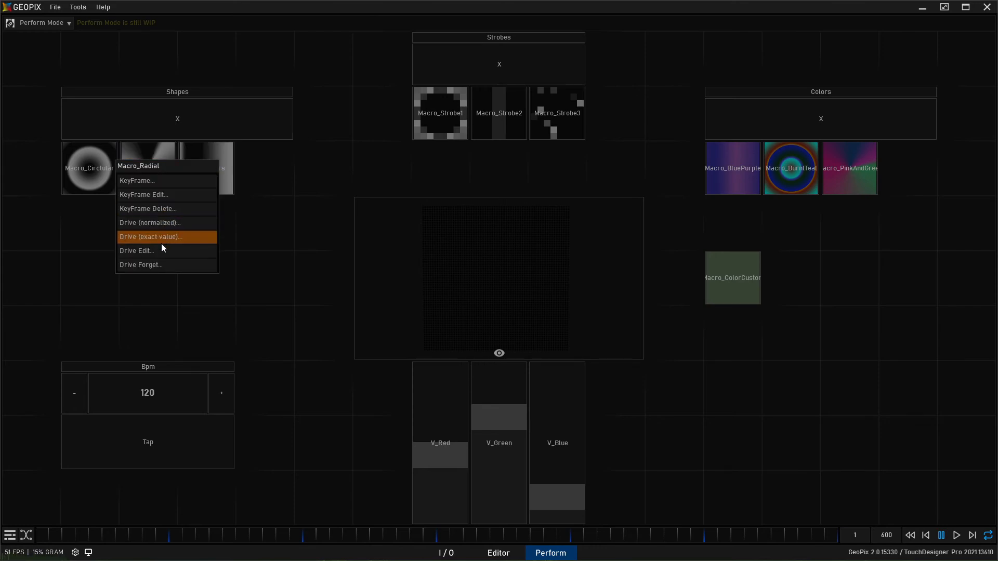
pyautogui.click(171, 253)
pyautogui.moveTo(117, 247); pyautogui.dragTo(188, 236)
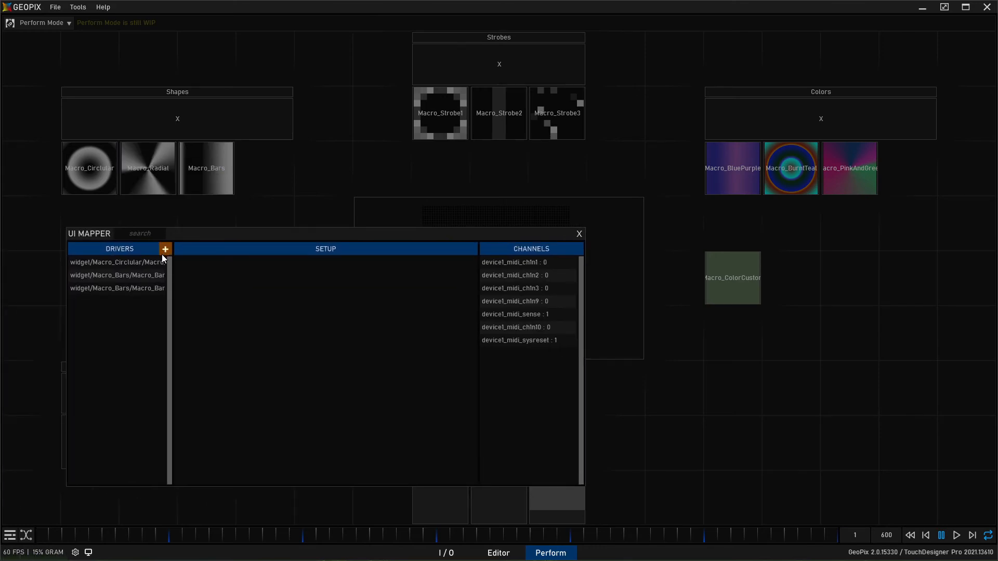
pyautogui.click(579, 234)
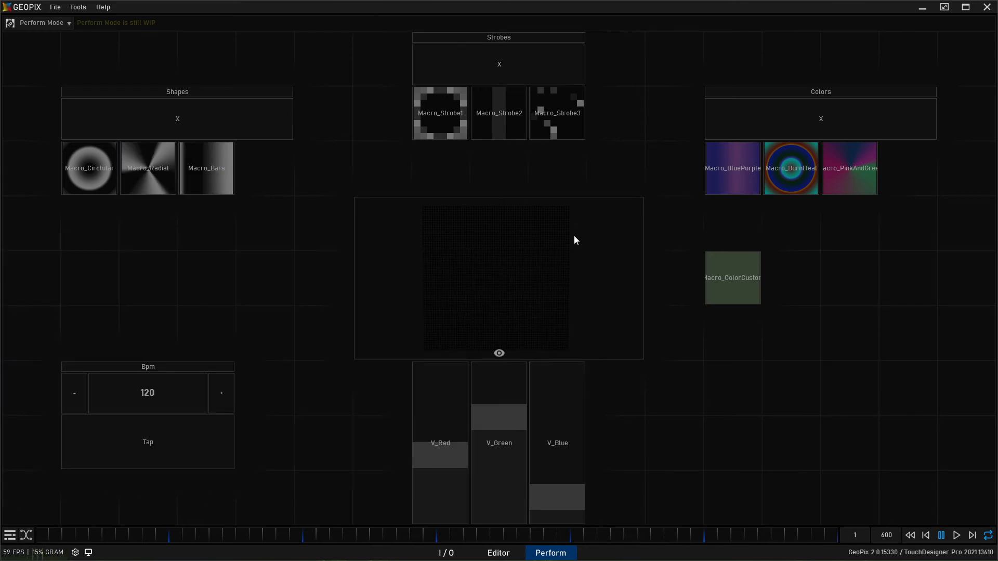
# - Assign exact-value drives from the MIDI controller to Macro_Circlular, Macro_Radial and Macro_Bars in the Shapes group
pyautogui.rightClick(86, 164)
pyautogui.click(102, 232)
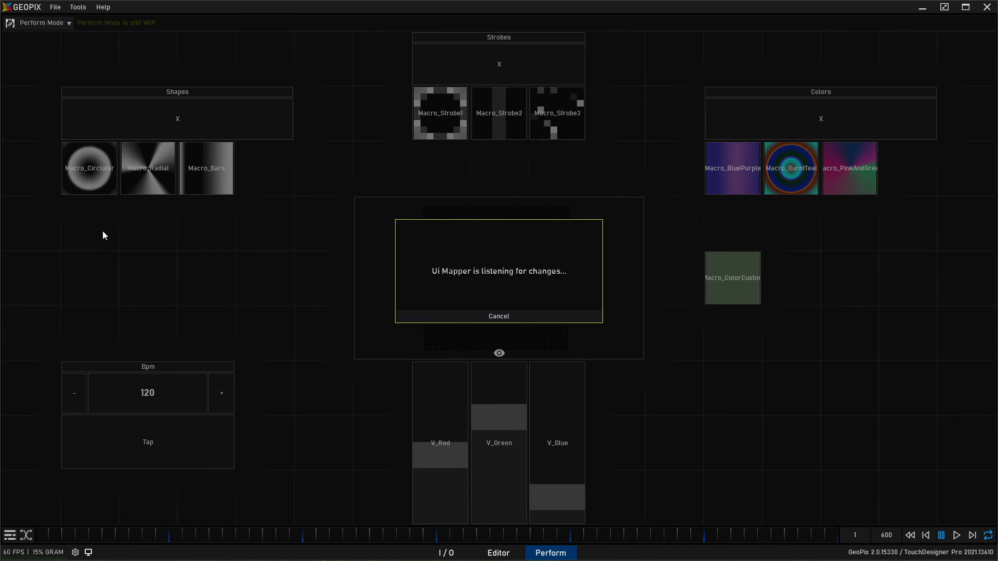
pyautogui.rightClick(157, 163)
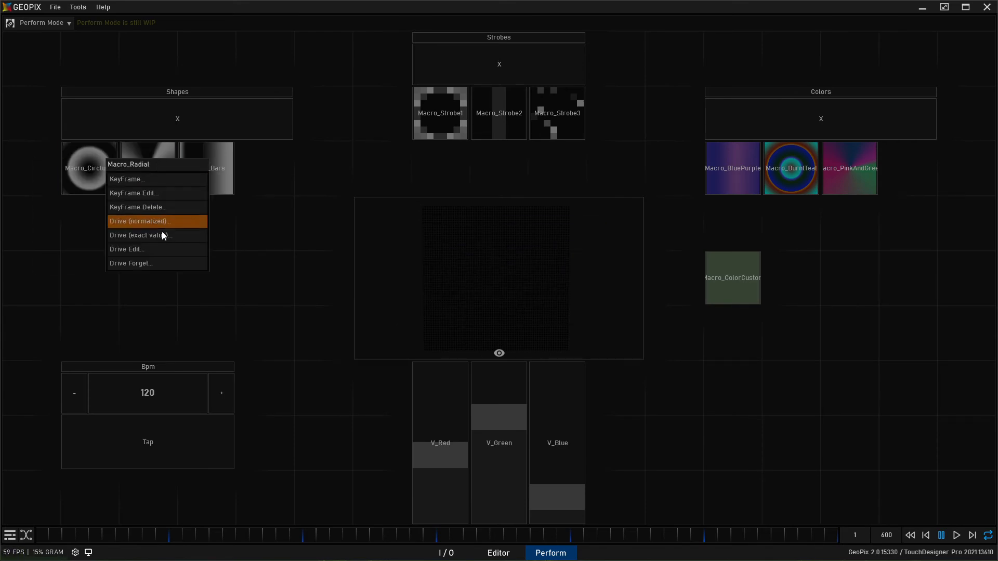
pyautogui.click(161, 235)
pyautogui.rightClick(202, 174)
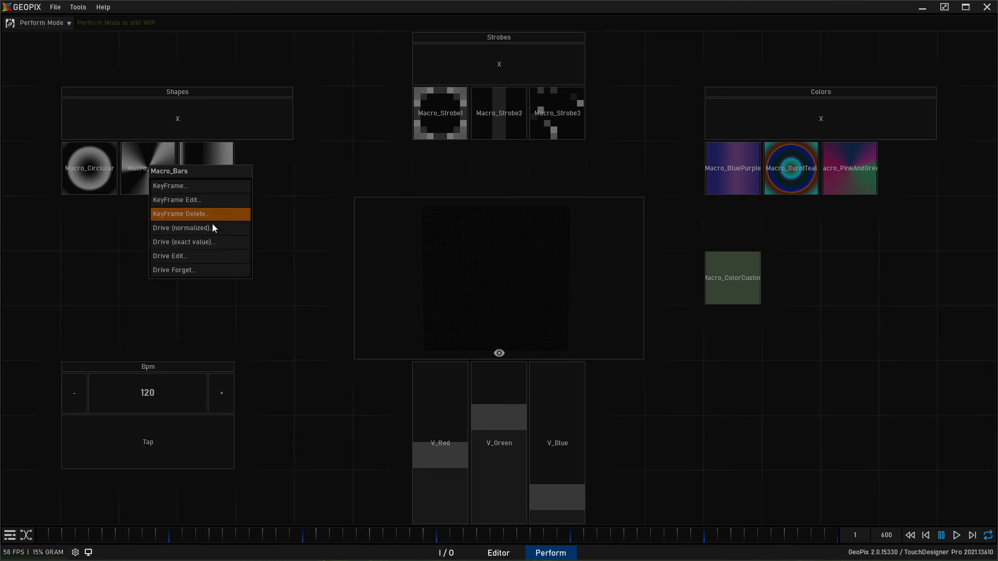
pyautogui.click(218, 238)
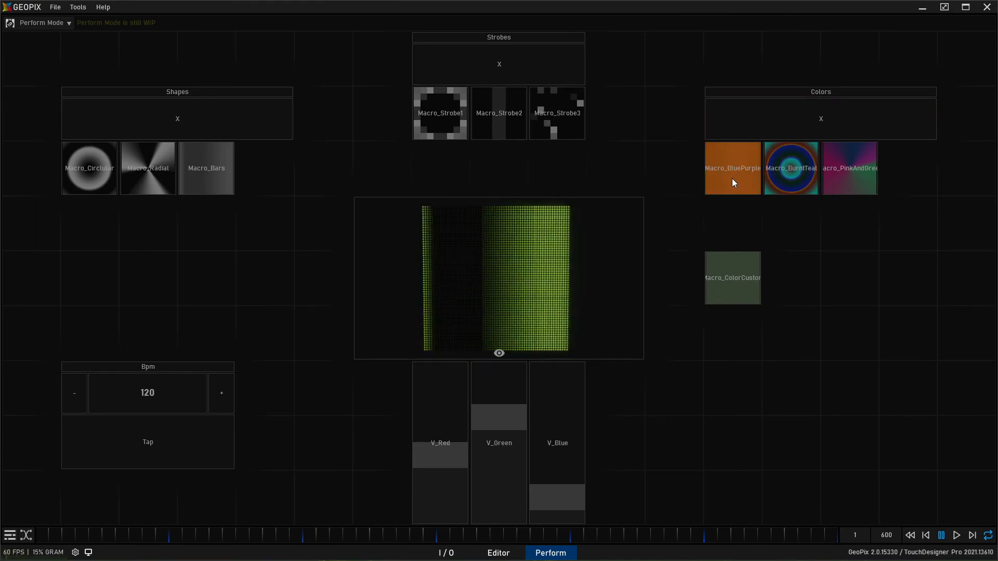
# - Assign exact-value drives from the MIDI controller to Macro_BluePurple, Macro_BurntTeal, Macro_PinkAndGreen and Macro_ColorCustom
pyautogui.rightClick(730, 164)
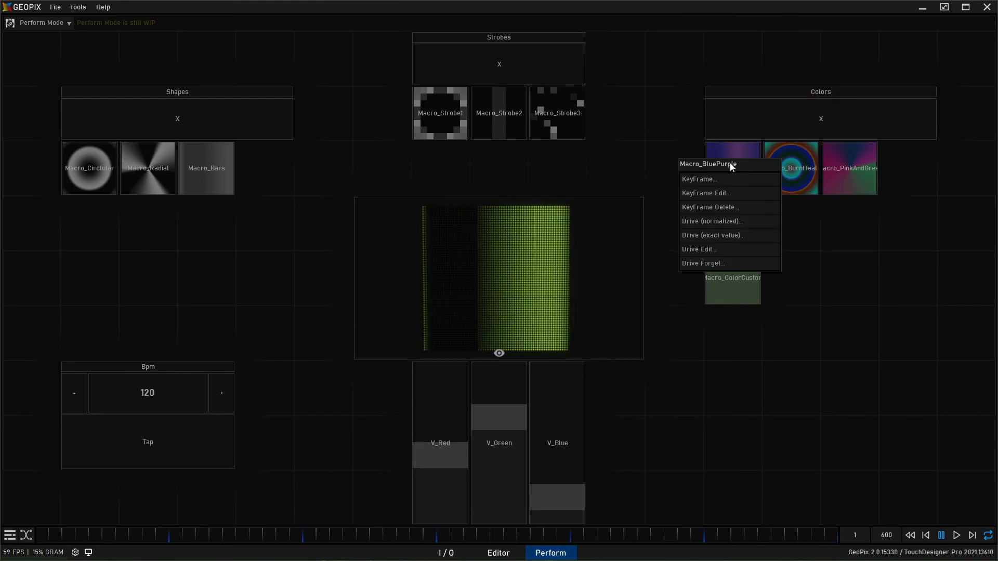
pyautogui.click(731, 235)
pyautogui.rightClick(778, 146)
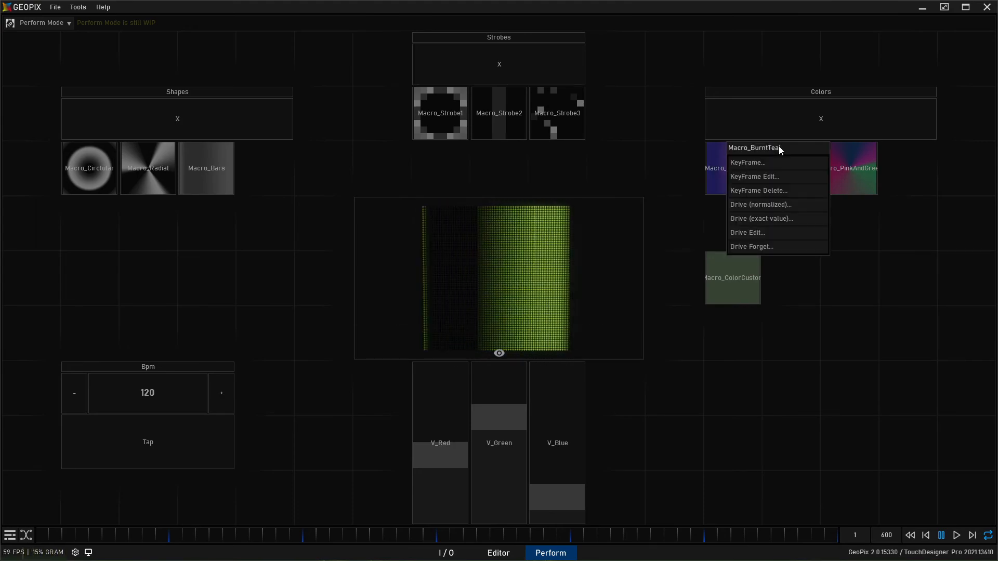
pyautogui.click(769, 217)
pyautogui.rightClick(835, 165)
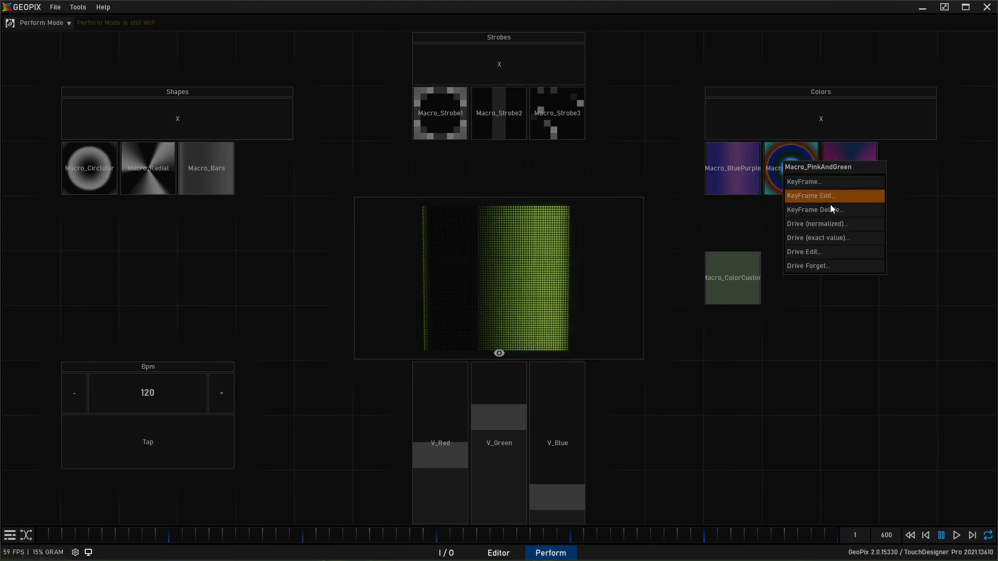
pyautogui.click(834, 235)
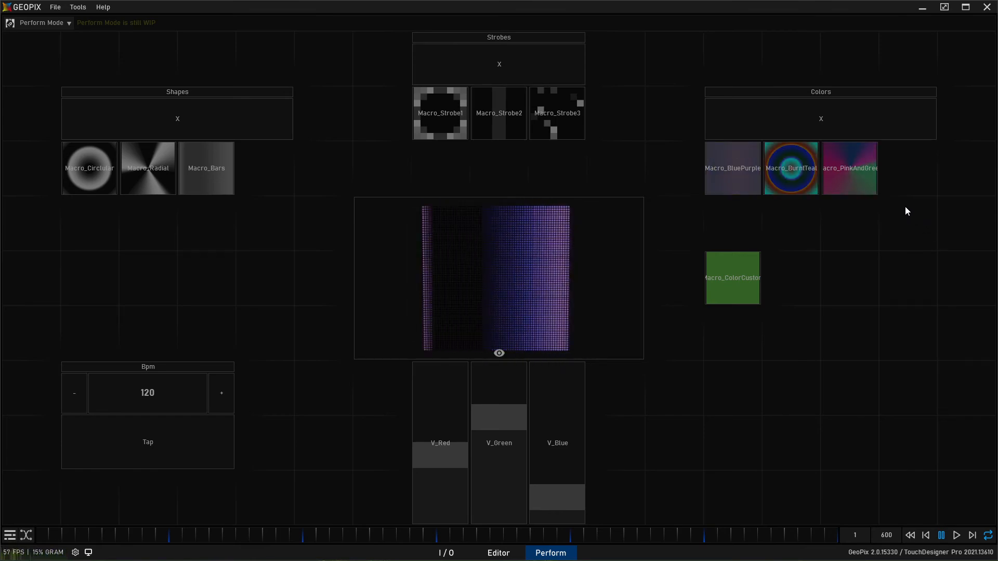
pyautogui.rightClick(746, 282)
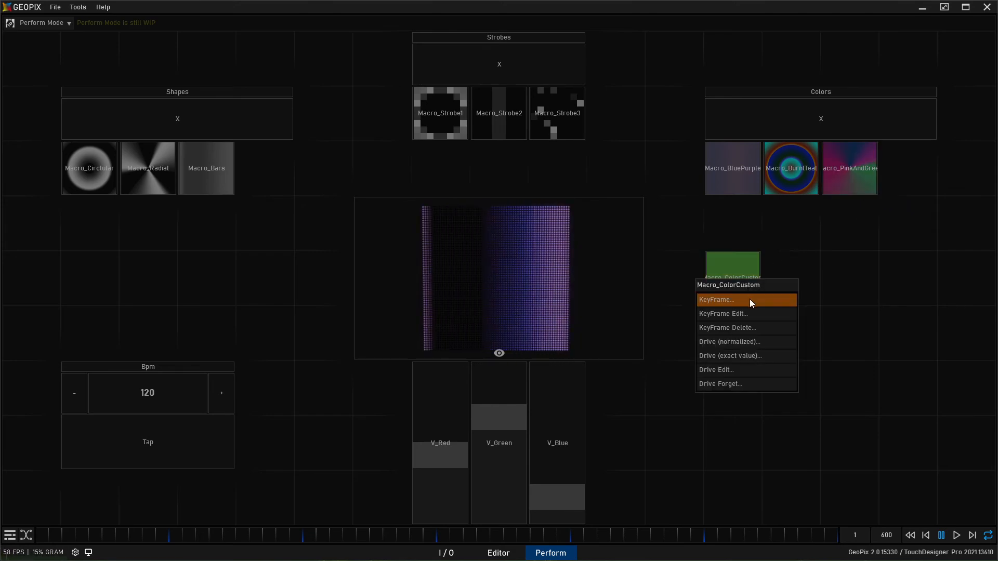
pyautogui.click(750, 357)
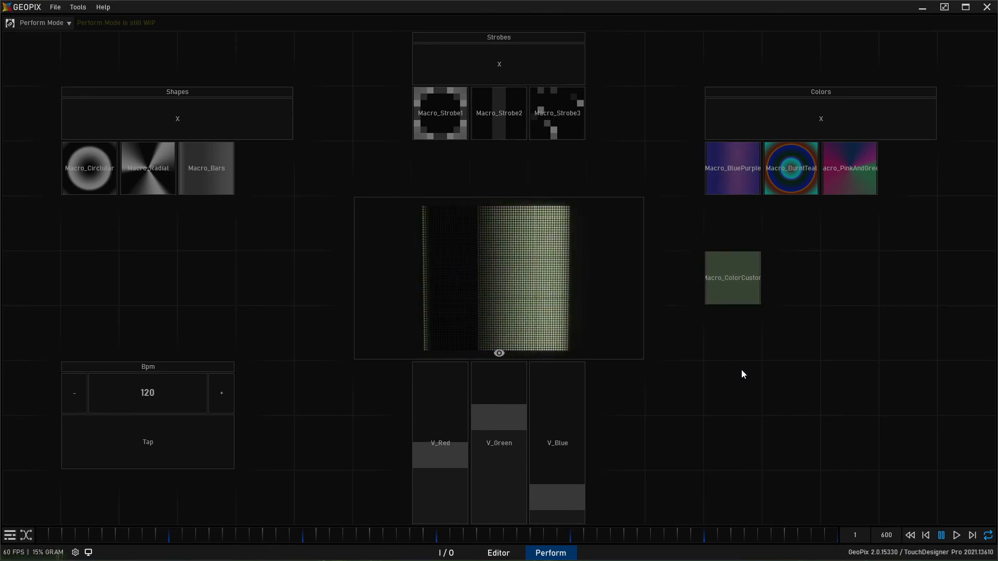
# - Adjust the custom color sliders and raise V_Blue, V_Green and V_Red to their maximum
pyautogui.moveTo(422, 451); pyautogui.dragTo(451, 460)
pyautogui.moveTo(486, 420); pyautogui.dragTo(512, 436)
pyautogui.moveTo(565, 472); pyautogui.dragTo(550, 365)
pyautogui.moveTo(509, 440); pyautogui.dragTo(492, 366)
pyautogui.moveTo(448, 458); pyautogui.dragTo(446, 366)
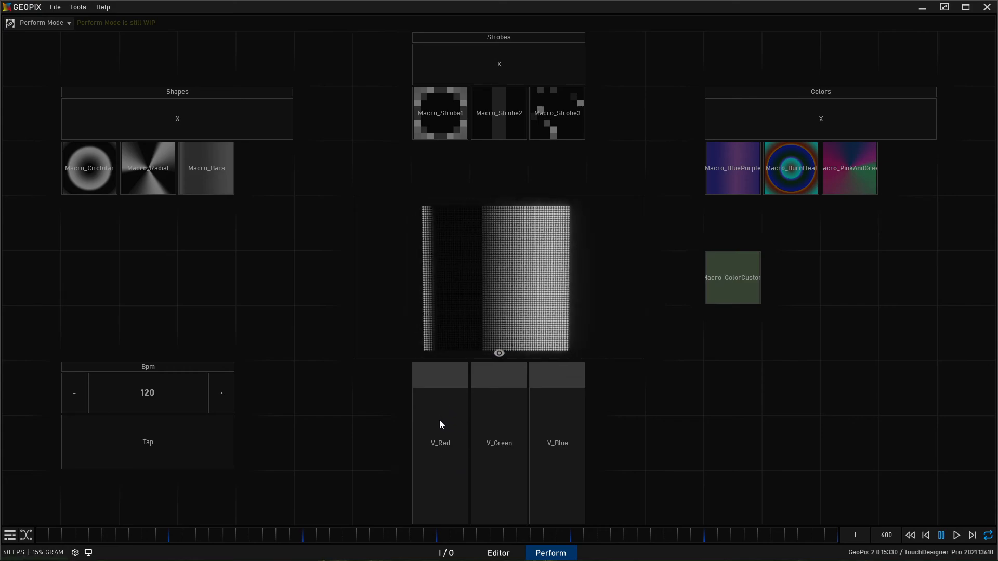
# - Test the custom color by sweeping the V_Red, V_Green and V_Blue sliders repeatedly between minimum and maximum
pyautogui.moveTo(441, 456); pyautogui.dragTo(442, 520)
pyautogui.moveTo(495, 438); pyautogui.dragTo(497, 543)
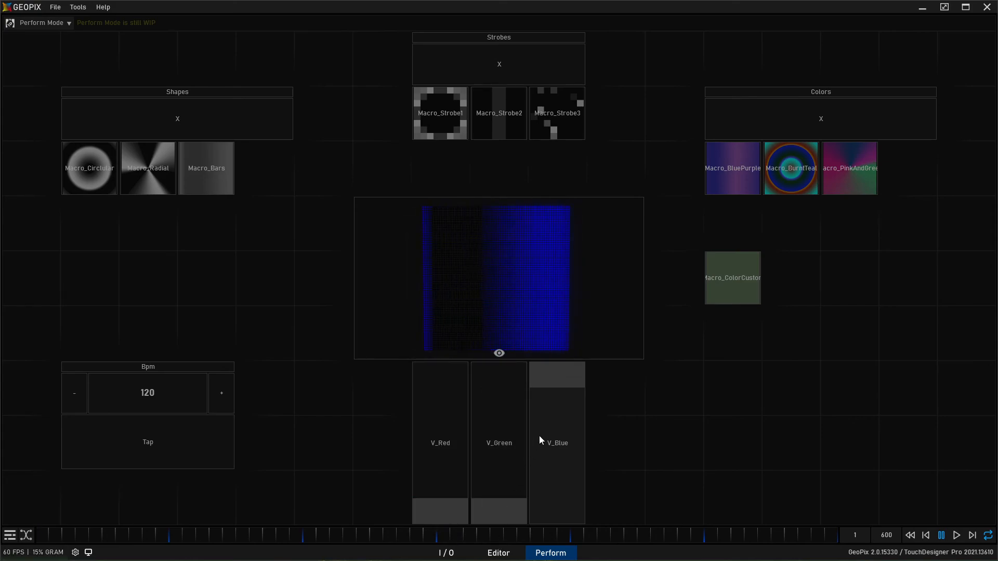
pyautogui.moveTo(539, 434); pyautogui.dragTo(552, 551)
pyautogui.click(442, 371)
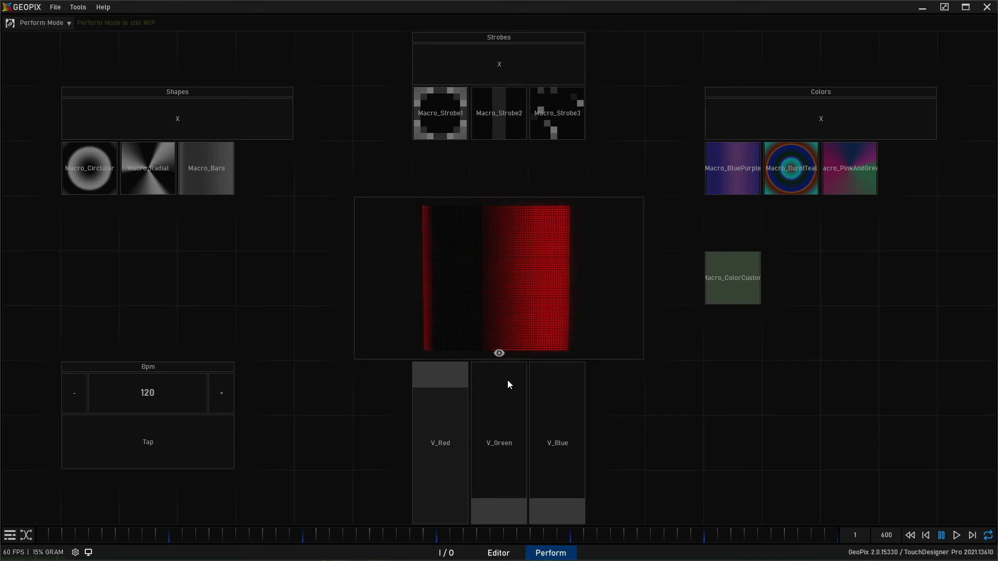
pyautogui.click(501, 375)
pyautogui.click(556, 373)
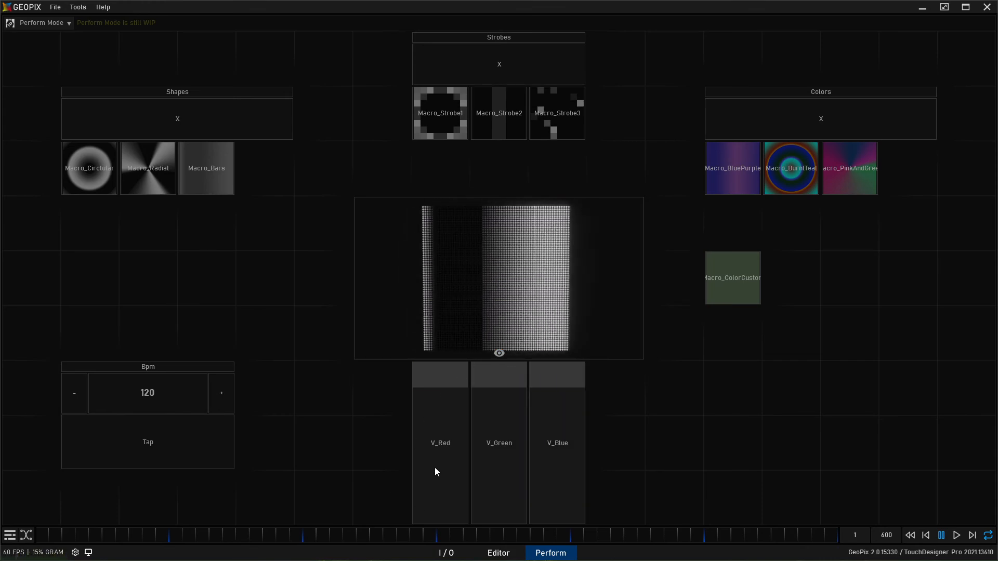
pyautogui.moveTo(450, 430); pyautogui.dragTo(466, 552)
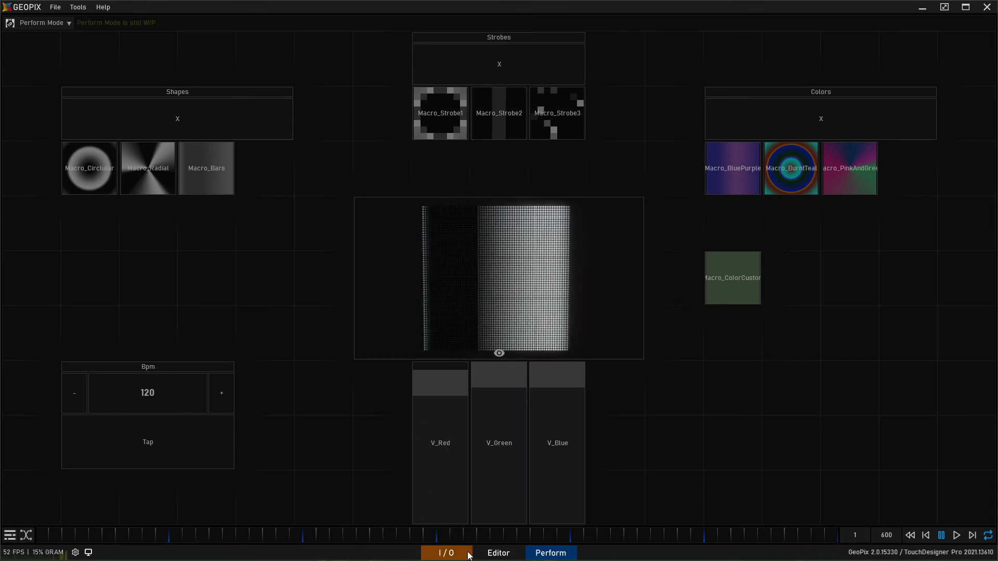
pyautogui.moveTo(481, 456); pyautogui.dragTo(510, 535)
pyautogui.moveTo(547, 399); pyautogui.dragTo(575, 540)
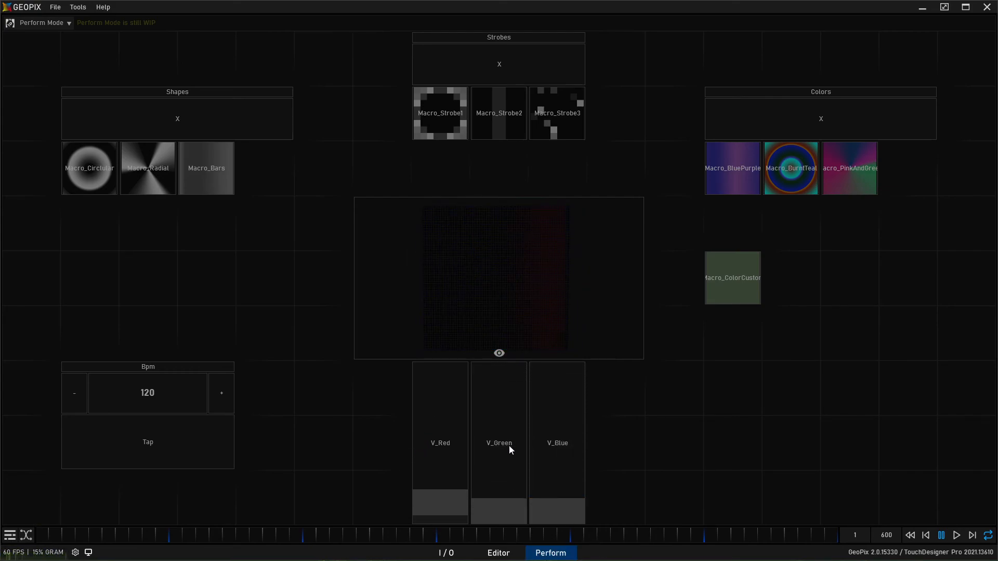
pyautogui.moveTo(505, 438); pyautogui.dragTo(512, 372)
pyautogui.moveTo(501, 510); pyautogui.dragTo(541, 377)
pyautogui.moveTo(561, 511); pyautogui.dragTo(605, 364)
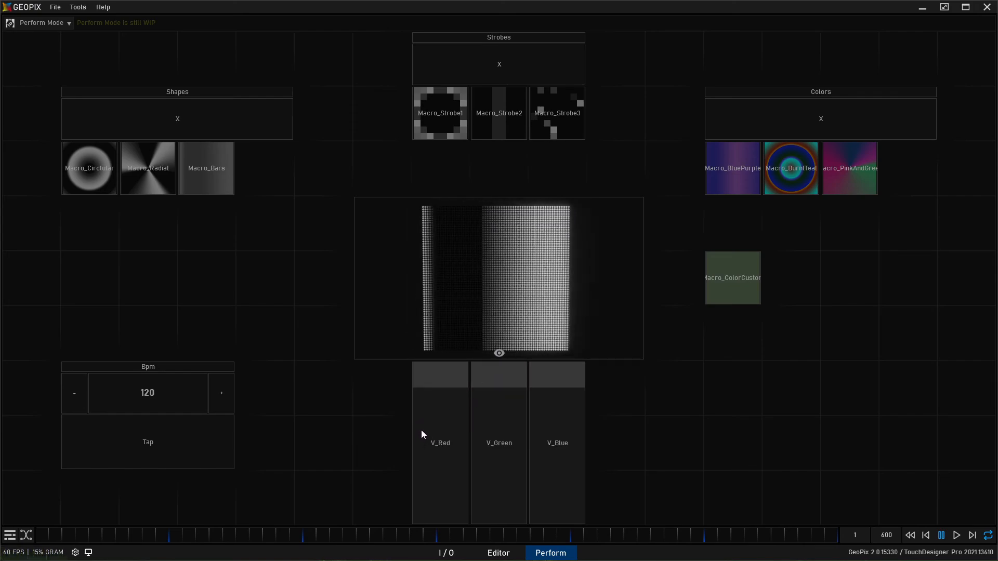
pyautogui.rightClick(465, 497)
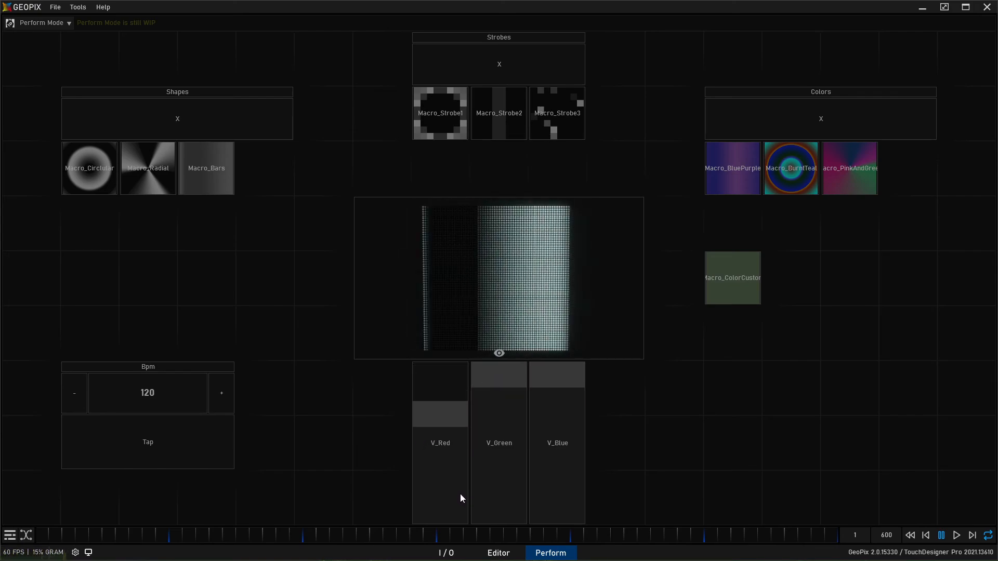
pyautogui.moveTo(482, 435); pyautogui.dragTo(462, 556)
pyautogui.moveTo(483, 475); pyautogui.dragTo(484, 511)
pyautogui.moveTo(539, 437); pyautogui.dragTo(538, 495)
pyautogui.moveTo(442, 457); pyautogui.dragTo(463, 374)
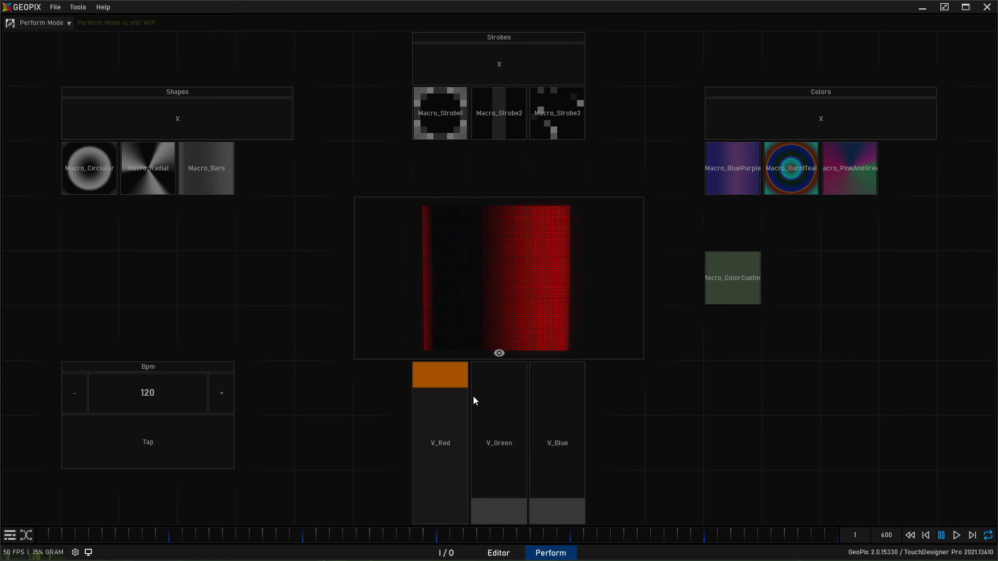
pyautogui.moveTo(493, 447); pyautogui.dragTo(512, 369)
pyautogui.moveTo(572, 398); pyautogui.dragTo(576, 367)
# - Lower the V_Red, V_Green and V_Blue sliders to their minimum
pyautogui.moveTo(445, 442); pyautogui.dragTo(452, 512)
pyautogui.moveTo(487, 463); pyautogui.dragTo(488, 517)
pyautogui.moveTo(556, 416); pyautogui.dragTo(556, 517)
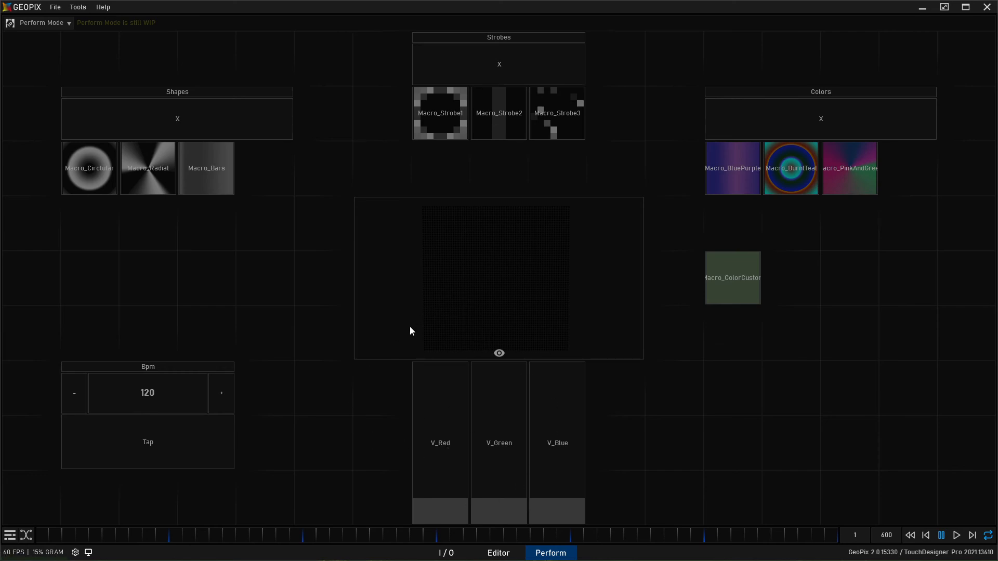
# - Assign normalized drives from the MIDI controller to the V_Red, V_Green and V_Blue sliders
pyautogui.rightClick(451, 516)
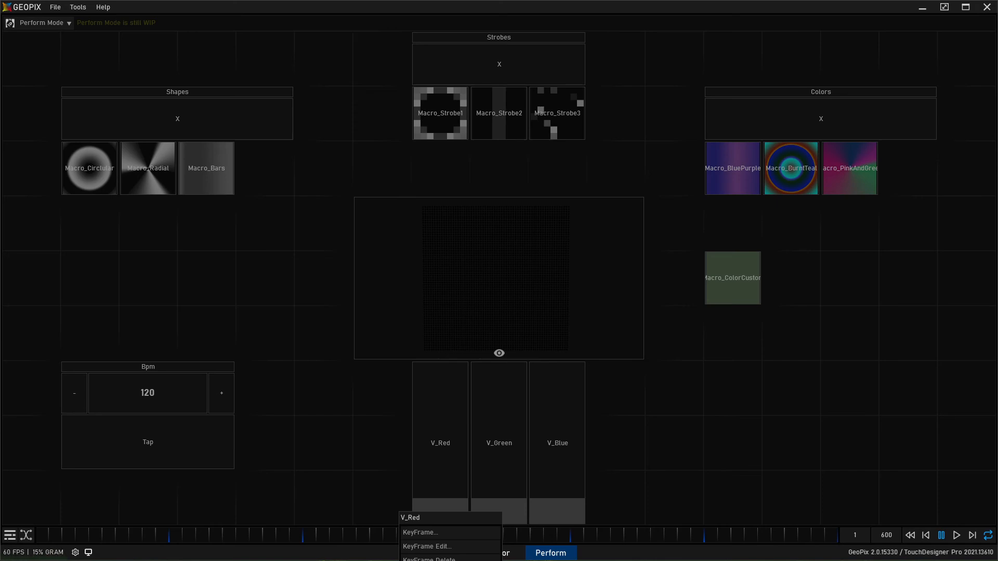
pyautogui.click(450, 560)
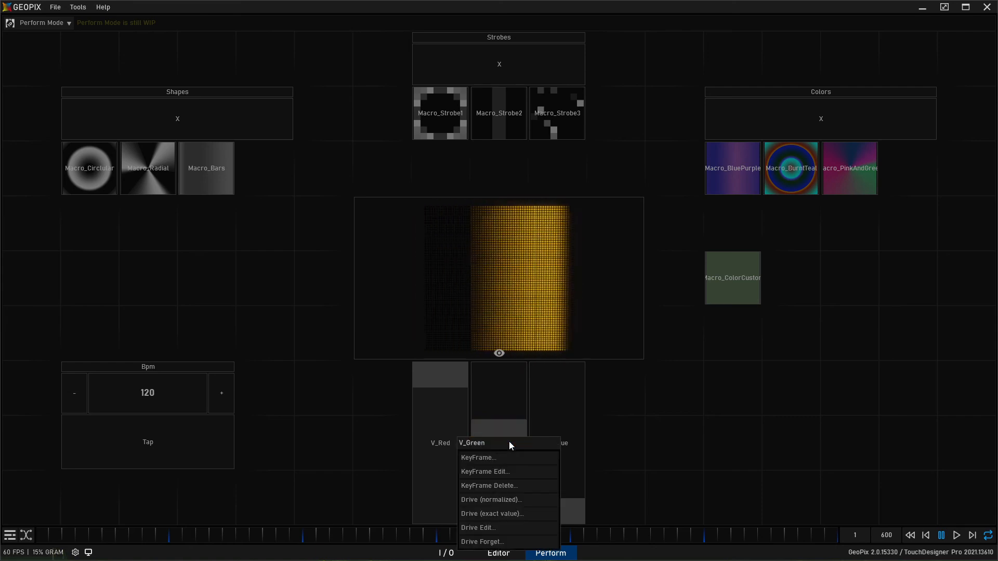
pyautogui.click(510, 490)
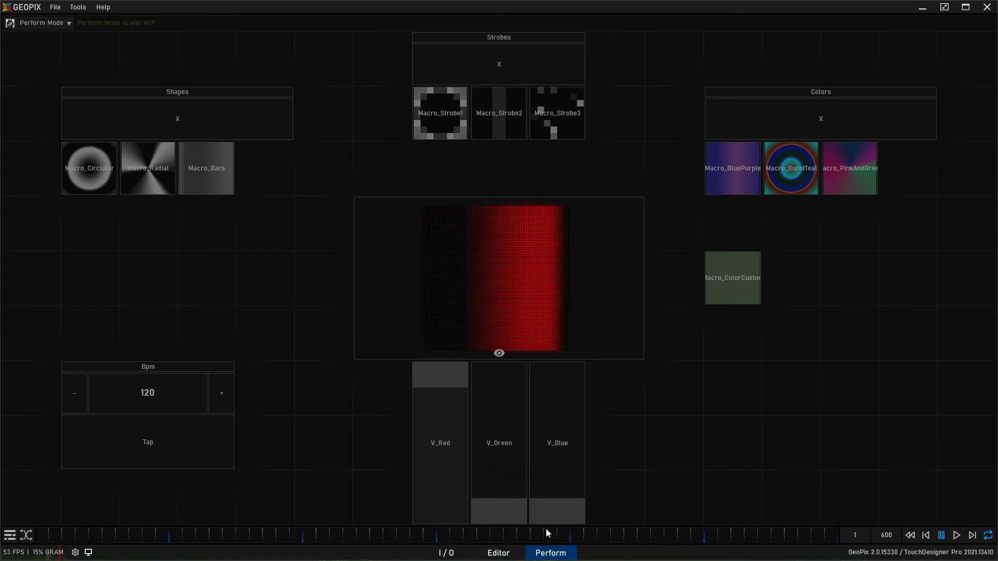
pyautogui.moveTo(563, 425); pyautogui.dragTo(560, 403)
pyautogui.rightClick(560, 404)
pyautogui.click(565, 457)
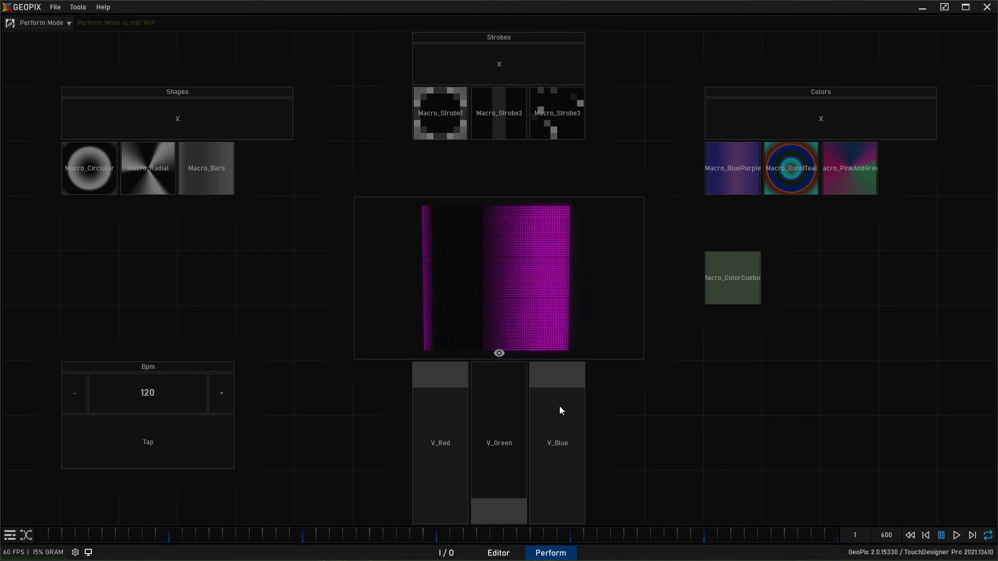
# - Assign exact-value drives from the MIDI controller to Macro_Strobe1, Macro_Strobe2 and Macro_Strobe3
pyautogui.rightClick(443, 108)
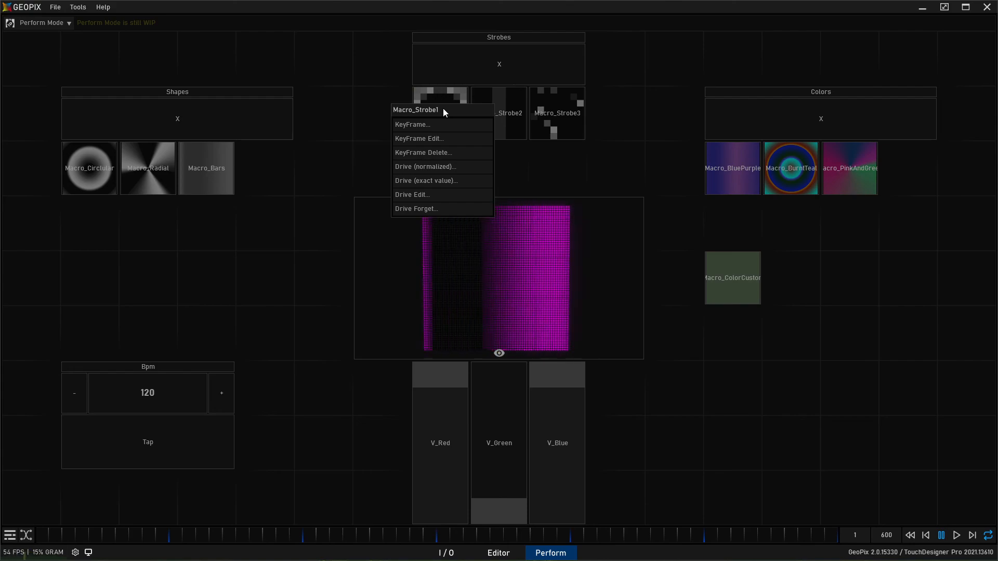
pyautogui.click(456, 180)
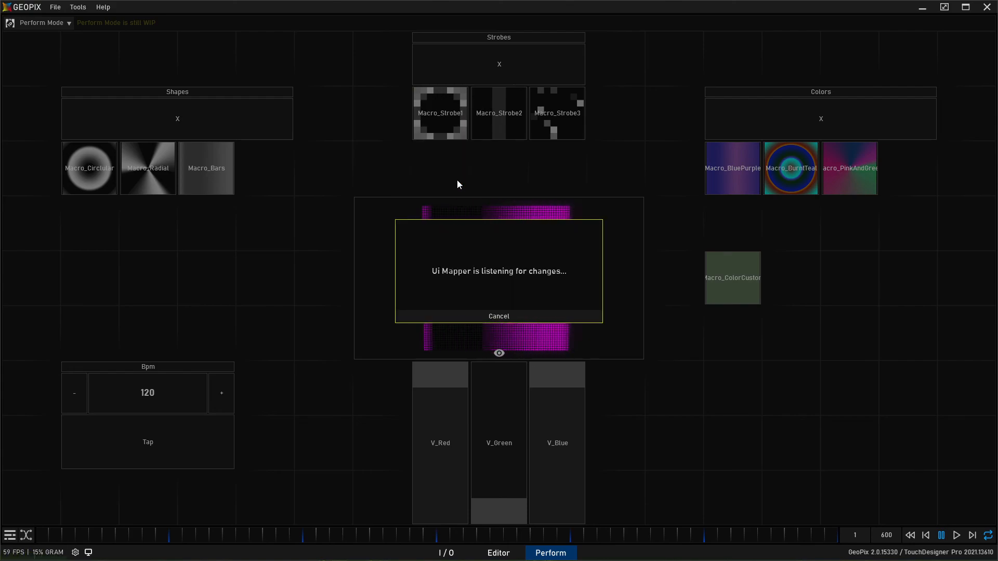
pyautogui.rightClick(502, 102)
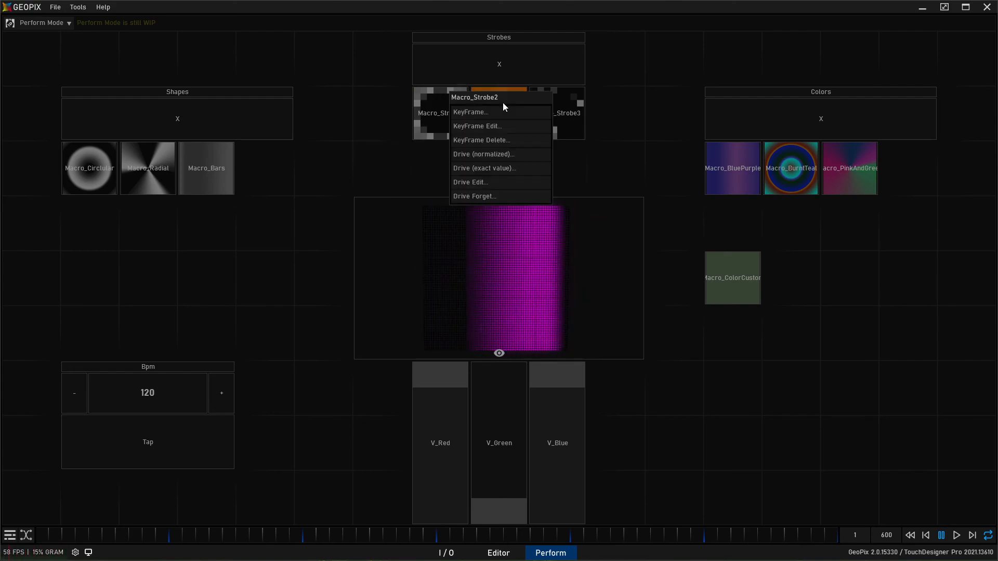
pyautogui.click(506, 167)
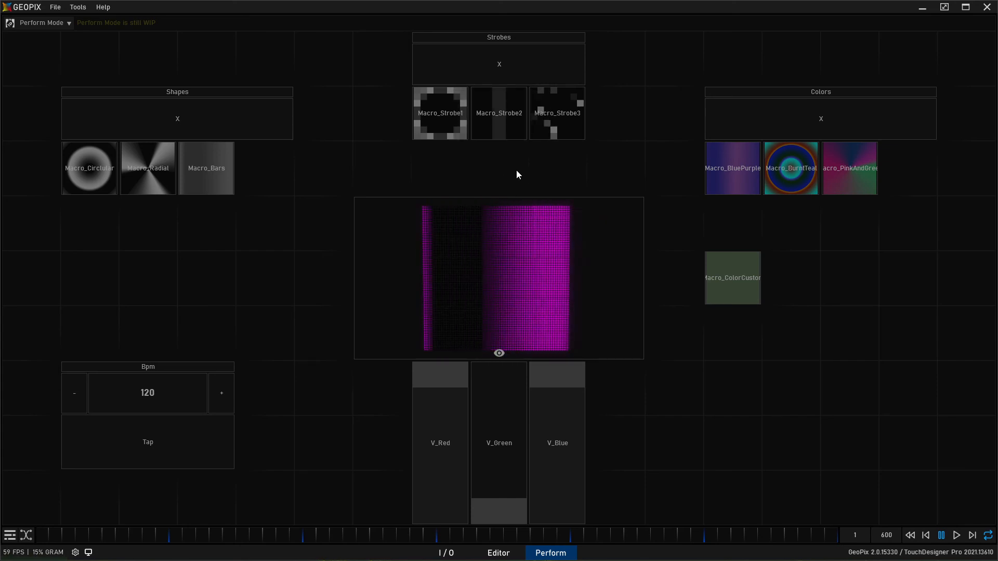
pyautogui.rightClick(560, 114)
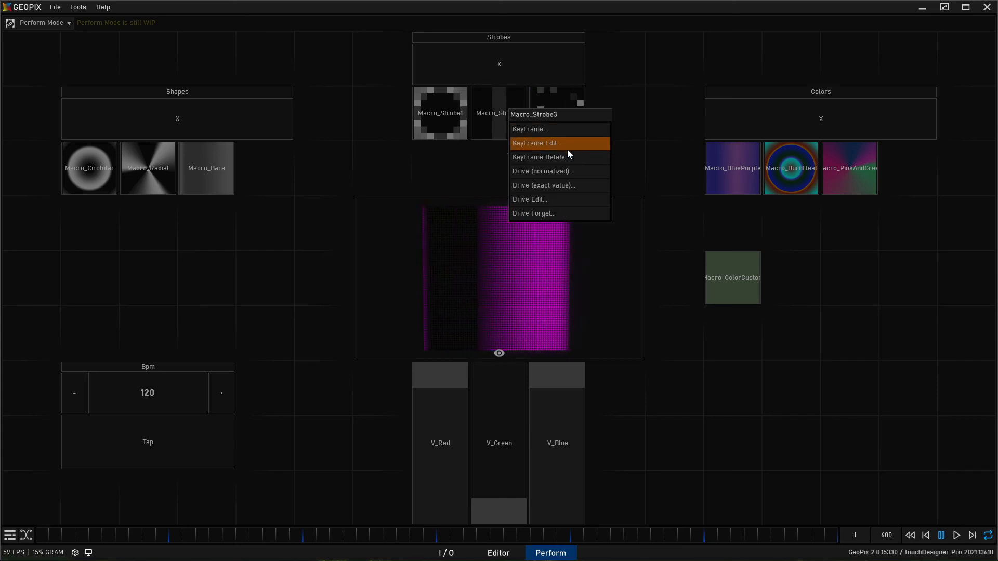
pyautogui.click(563, 186)
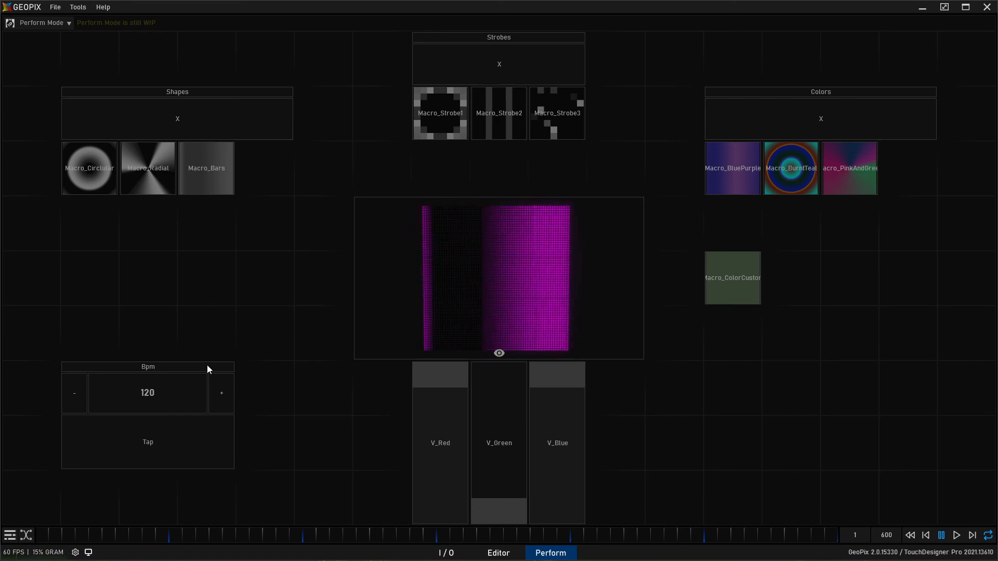
# - Assign an exact-value drive from the MIDI controller to the Bpm widget's Tap control
pyautogui.click(181, 463)
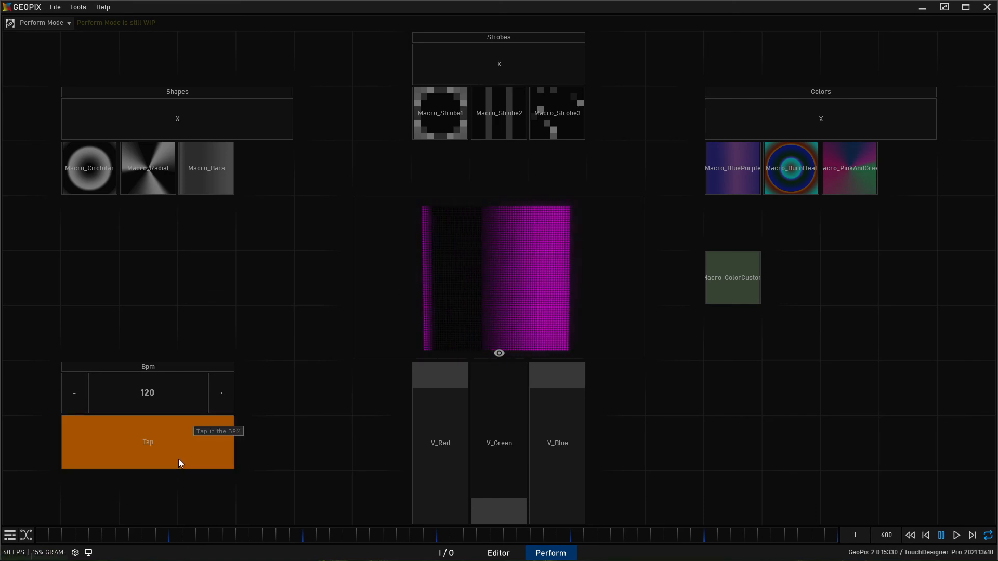
pyautogui.rightClick(170, 452)
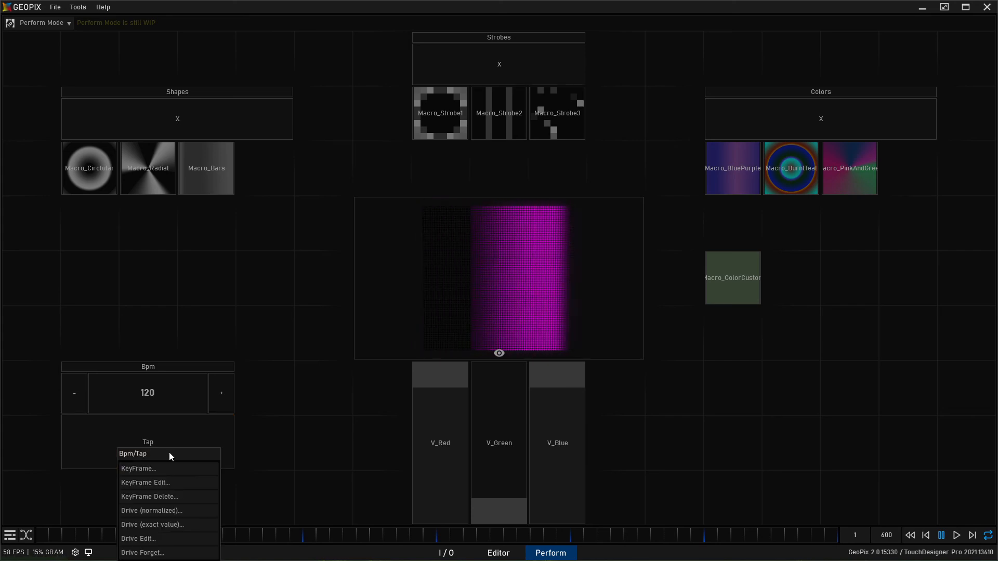
pyautogui.click(190, 525)
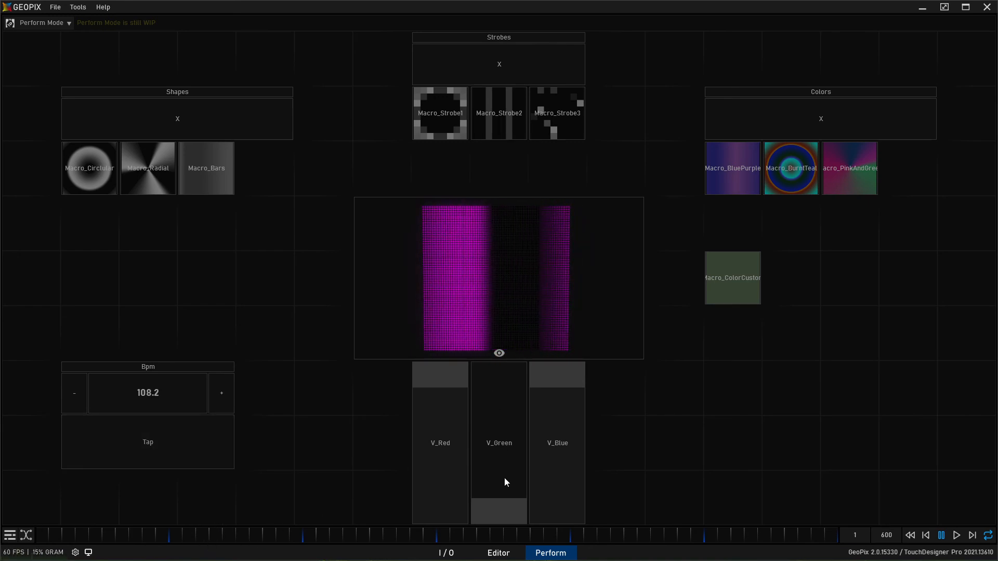
# - Test the shape macros by switching between the circular and radial shapes, finishing on Macro_Radial
pyautogui.click(132, 175)
pyautogui.click(92, 164)
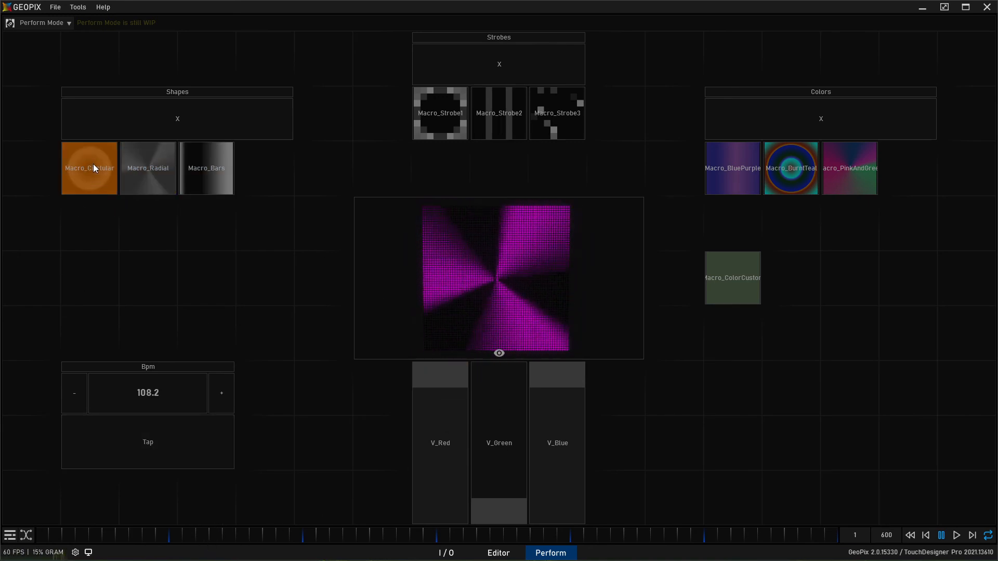
pyautogui.click(134, 169)
pyautogui.click(182, 175)
# - Try the color macros on the radial shape one after another, finishing on Macro_ColorCustom
pyautogui.click(784, 170)
pyautogui.click(863, 172)
pyautogui.click(768, 168)
pyautogui.click(757, 170)
pyautogui.click(781, 162)
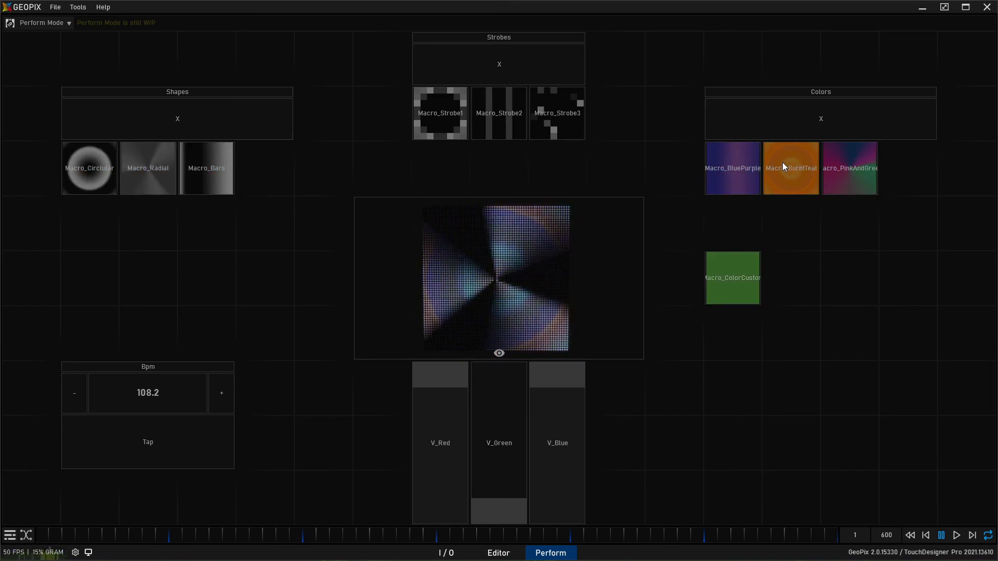
pyautogui.click(733, 289)
pyautogui.click(732, 287)
pyautogui.click(738, 281)
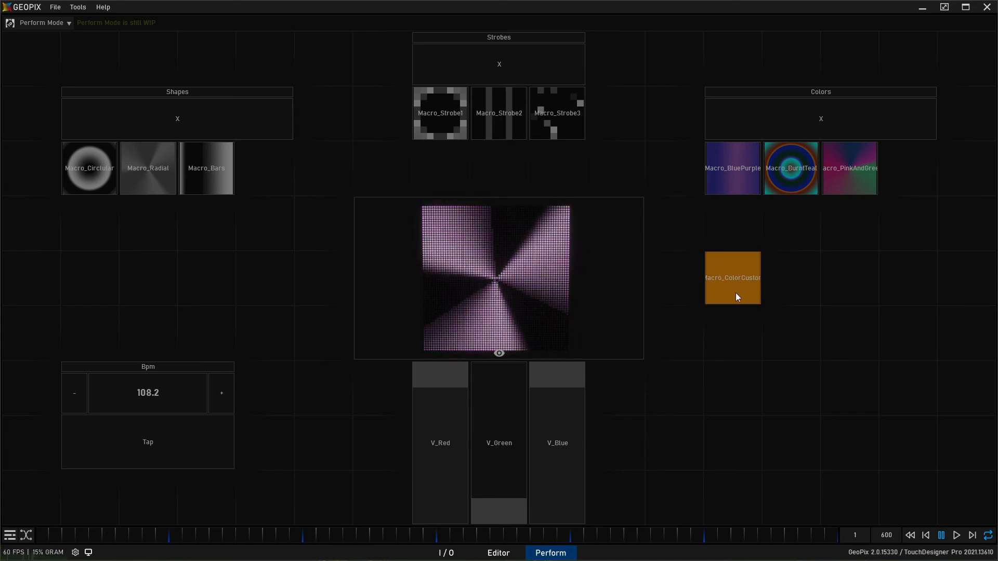
# - Vary the custom color with the sliders, finishing on yellow with V_Red at maximum, V_Green near maximum and V_Blue at minimum
pyautogui.moveTo(557, 389); pyautogui.dragTo(560, 344)
pyautogui.moveTo(511, 496); pyautogui.dragTo(503, 353)
pyautogui.moveTo(454, 421); pyautogui.dragTo(451, 504)
pyautogui.moveTo(488, 377); pyautogui.dragTo(502, 447)
pyautogui.moveTo(547, 378); pyautogui.dragTo(547, 517)
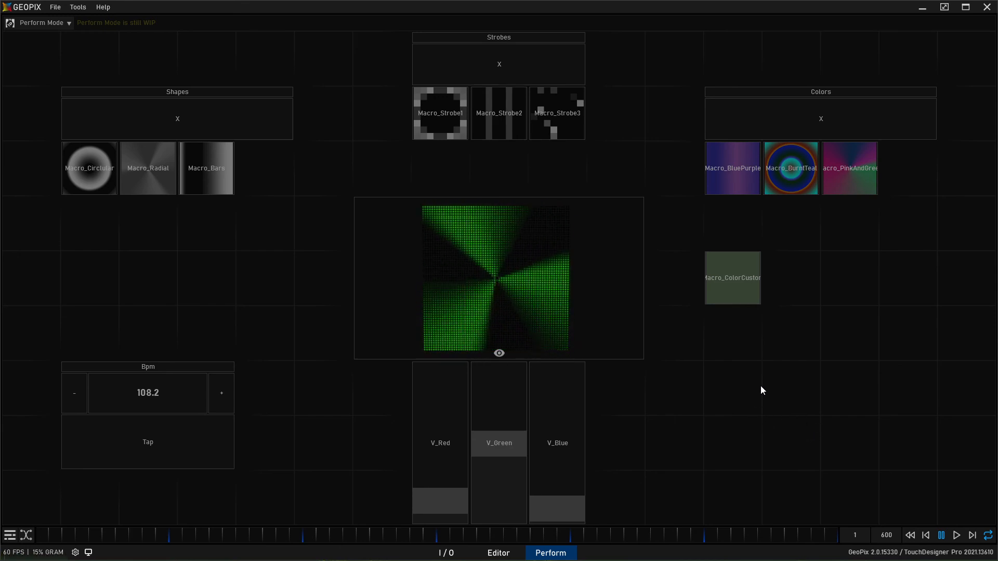
pyautogui.moveTo(584, 493); pyautogui.dragTo(551, 509)
pyautogui.moveTo(452, 411); pyautogui.dragTo(451, 368)
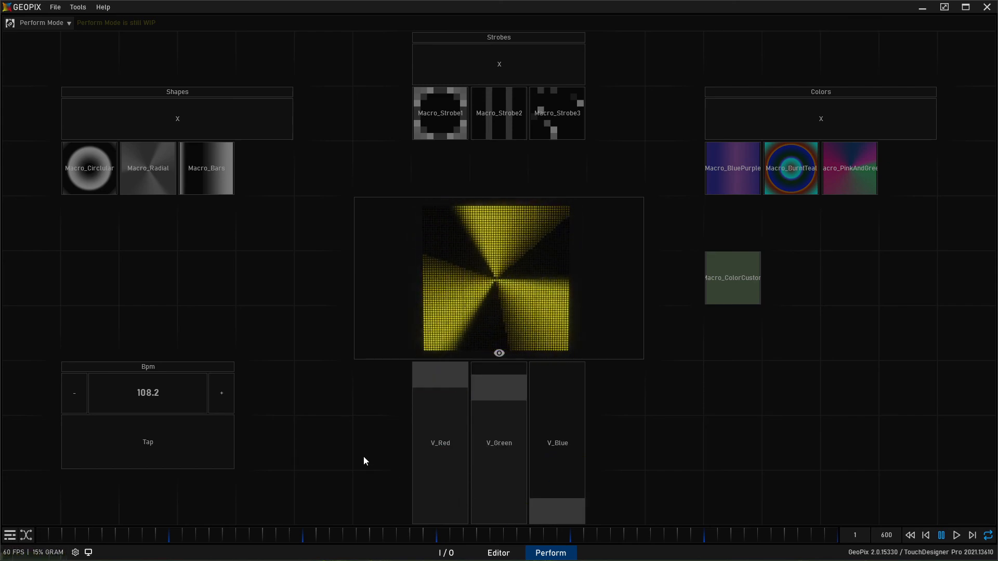